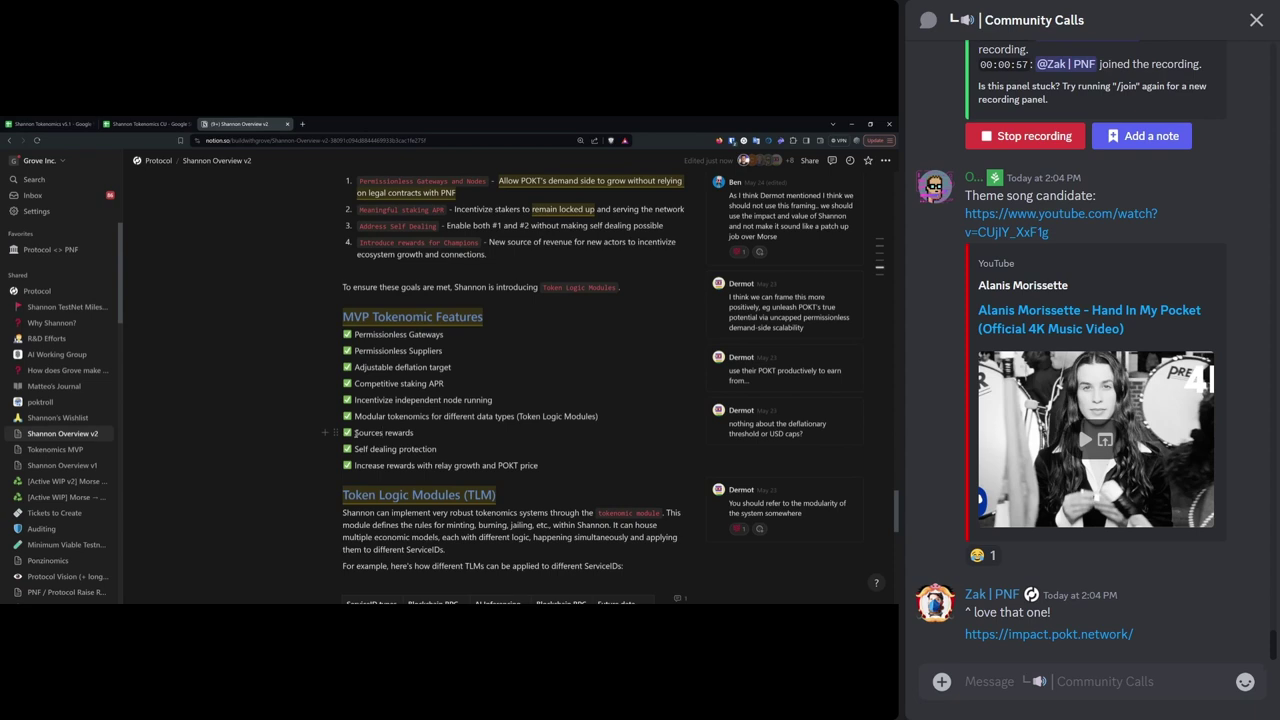
# Step: Review the MVP Tokenomic Features list in the Shannon Overview v2 page, highlighting its last items and the whole section
pyautogui.moveTo(355, 449); pyautogui.dragTo(456, 450)
pyautogui.moveTo(355, 465); pyautogui.dragTo(435, 467)
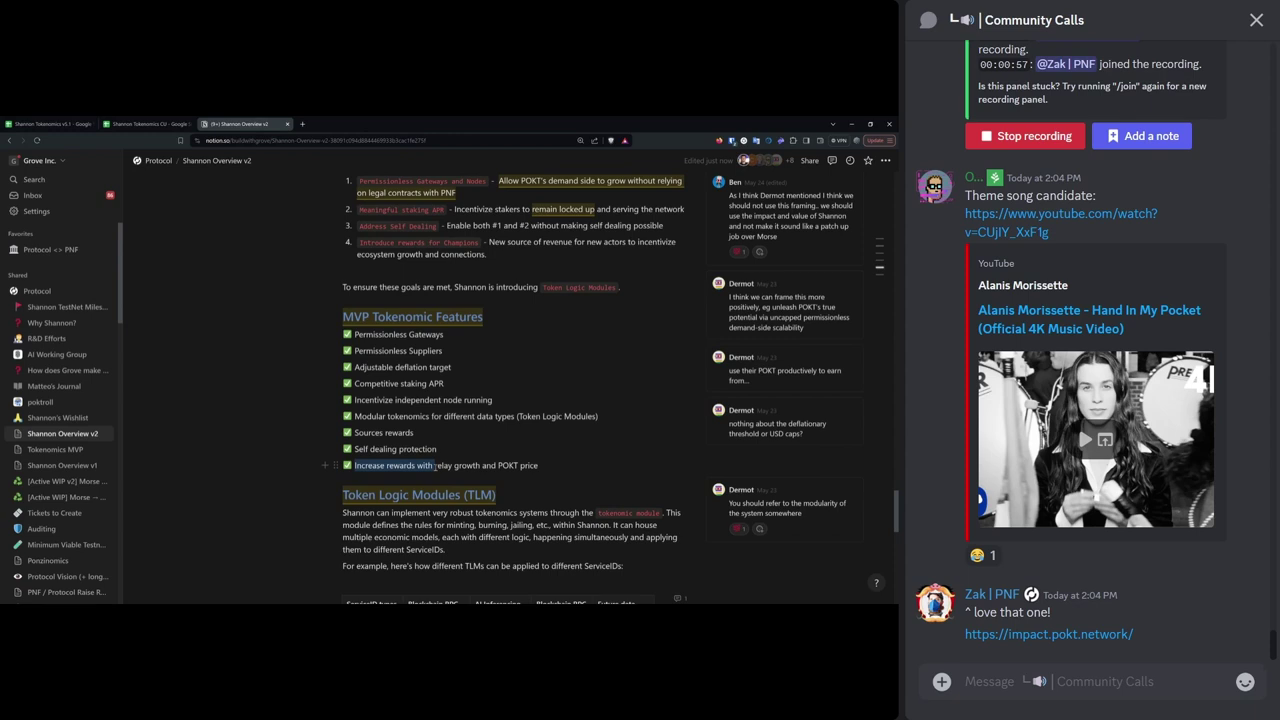
pyautogui.click(436, 466)
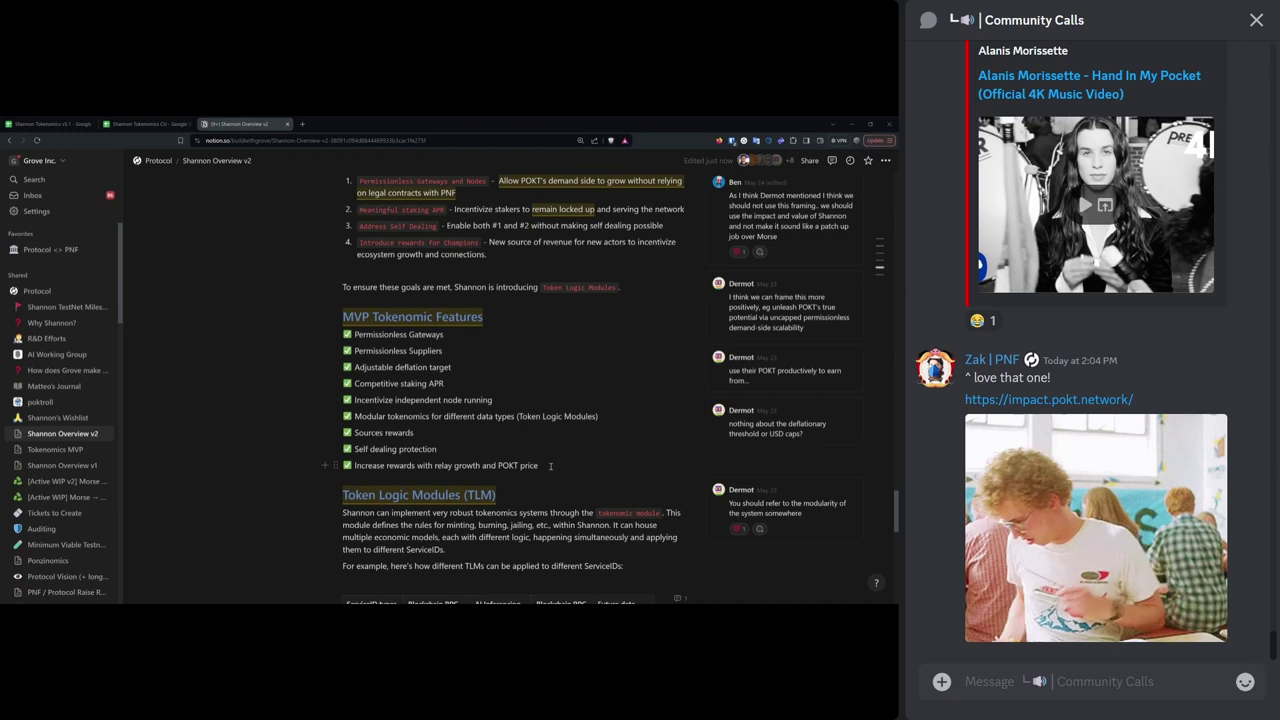
pyautogui.moveTo(550, 466); pyautogui.dragTo(342, 316)
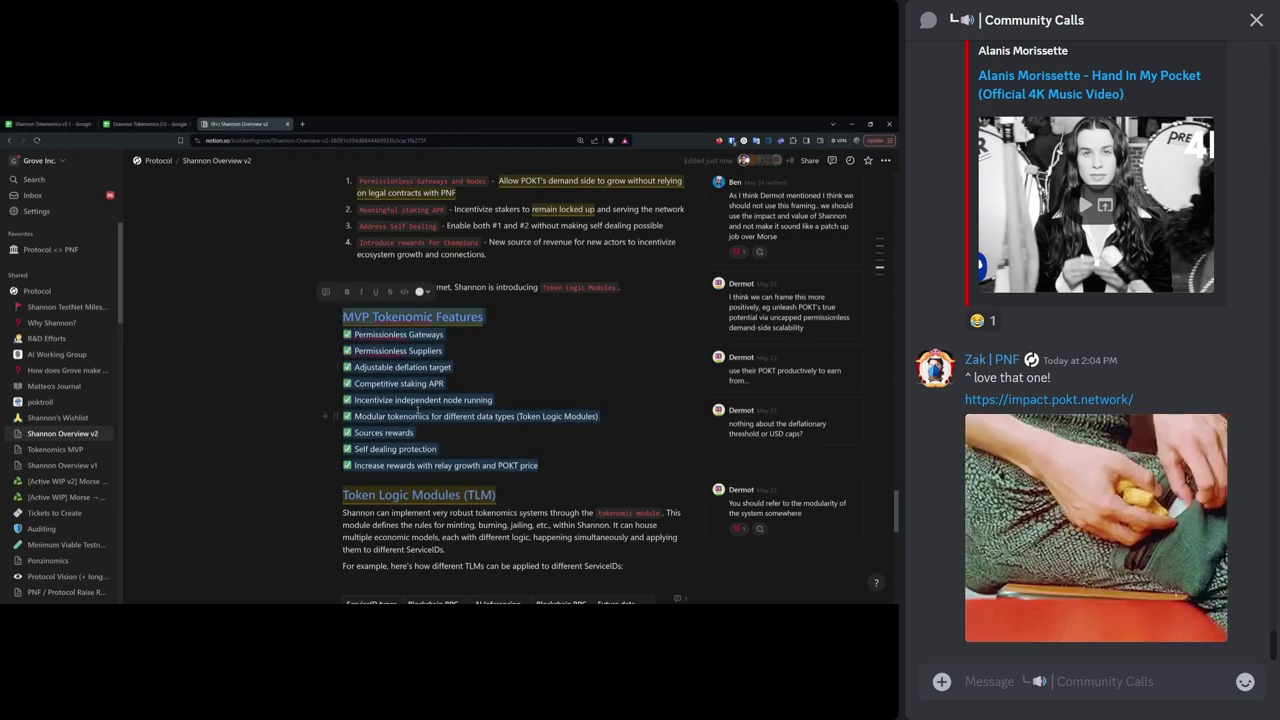
pyautogui.click(418, 408)
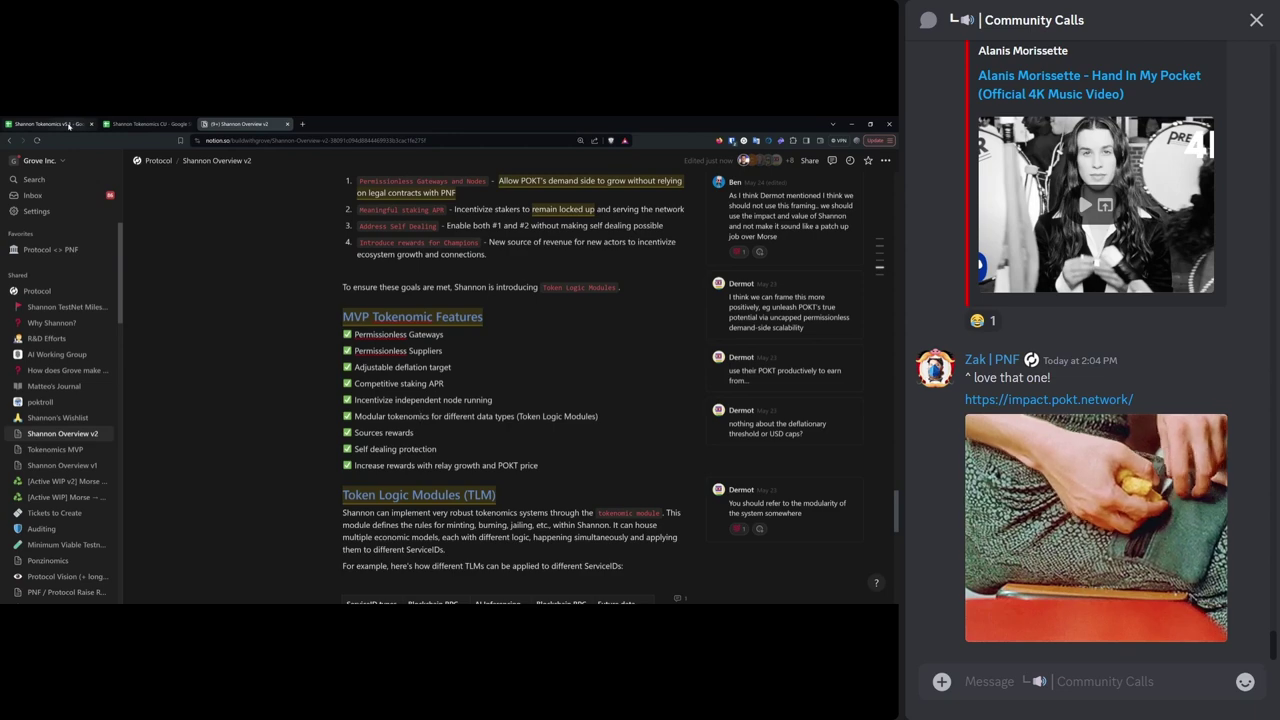
# Step: Switch to the Shannon Tokenomics CU spreadsheet and enlarge the page for readability
pyautogui.click(150, 124)
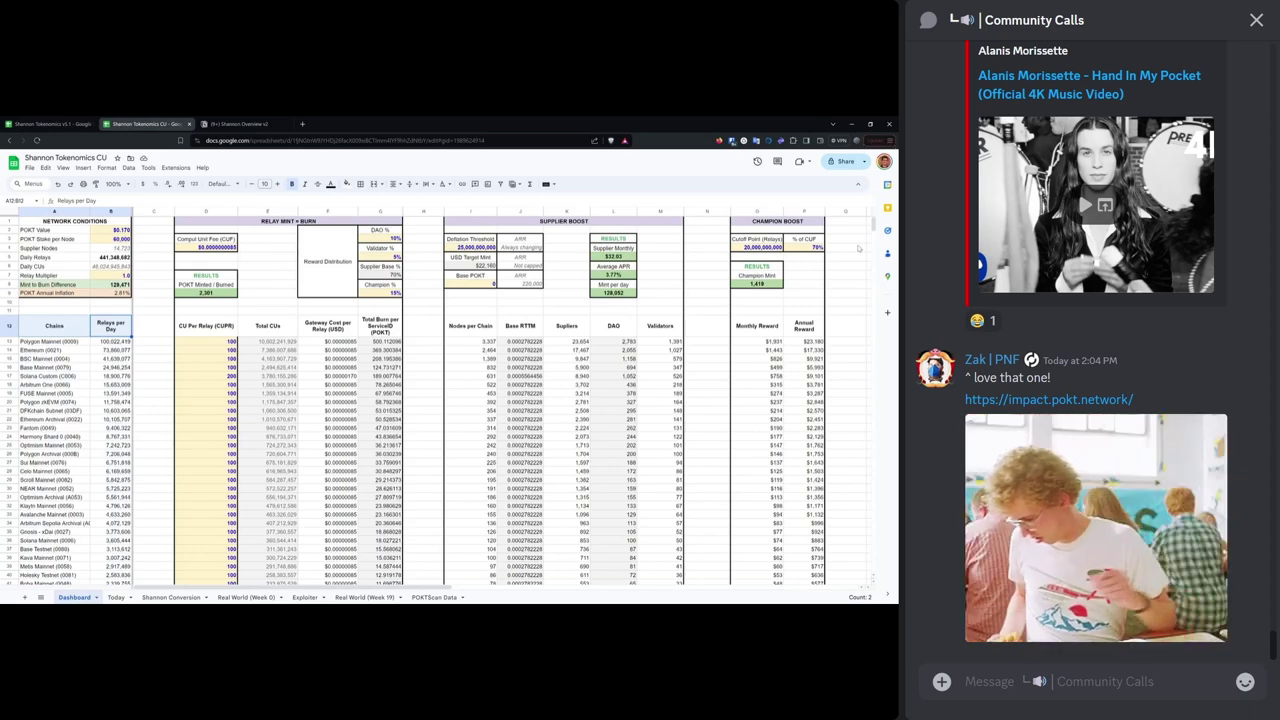
pyautogui.hotkey('ctrl', '+')
pyautogui.hotkey('ctrl', '+')
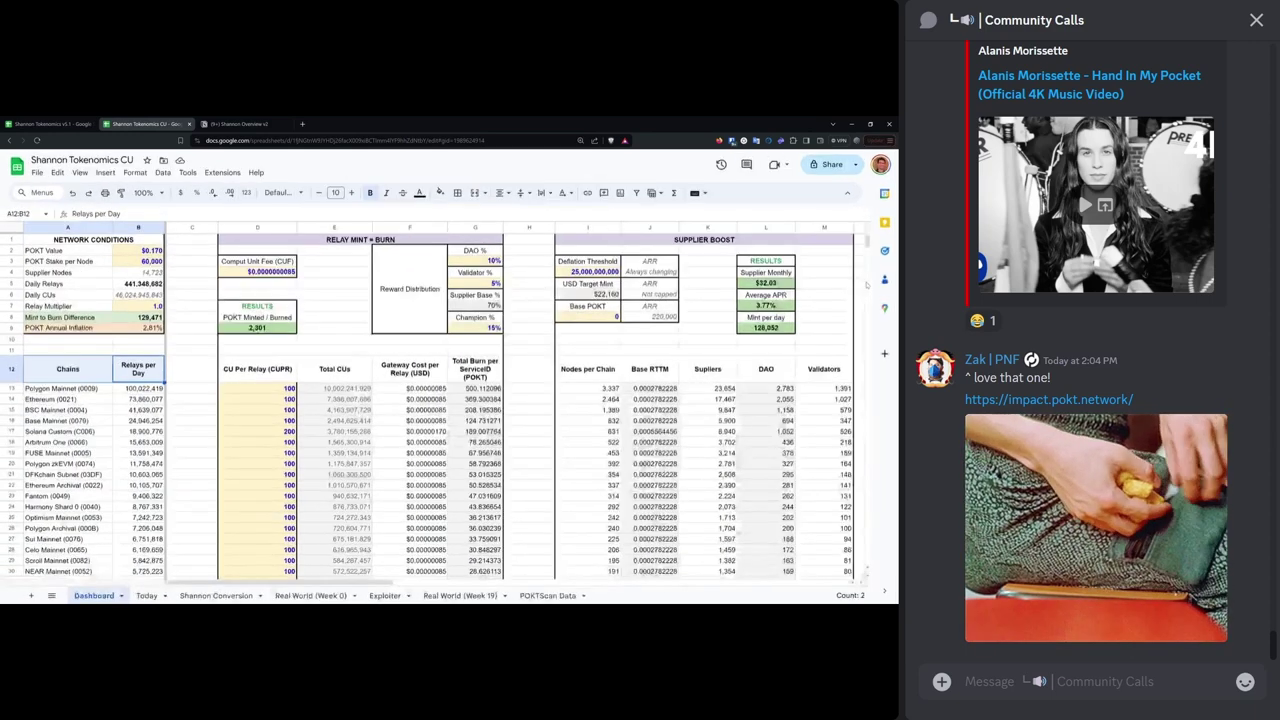
# Step: Look over the Dashboard sheet's Relay Mint = Burn, Supplier Boost and Champion Boost sections and its list of chains
pyautogui.click(257, 317)
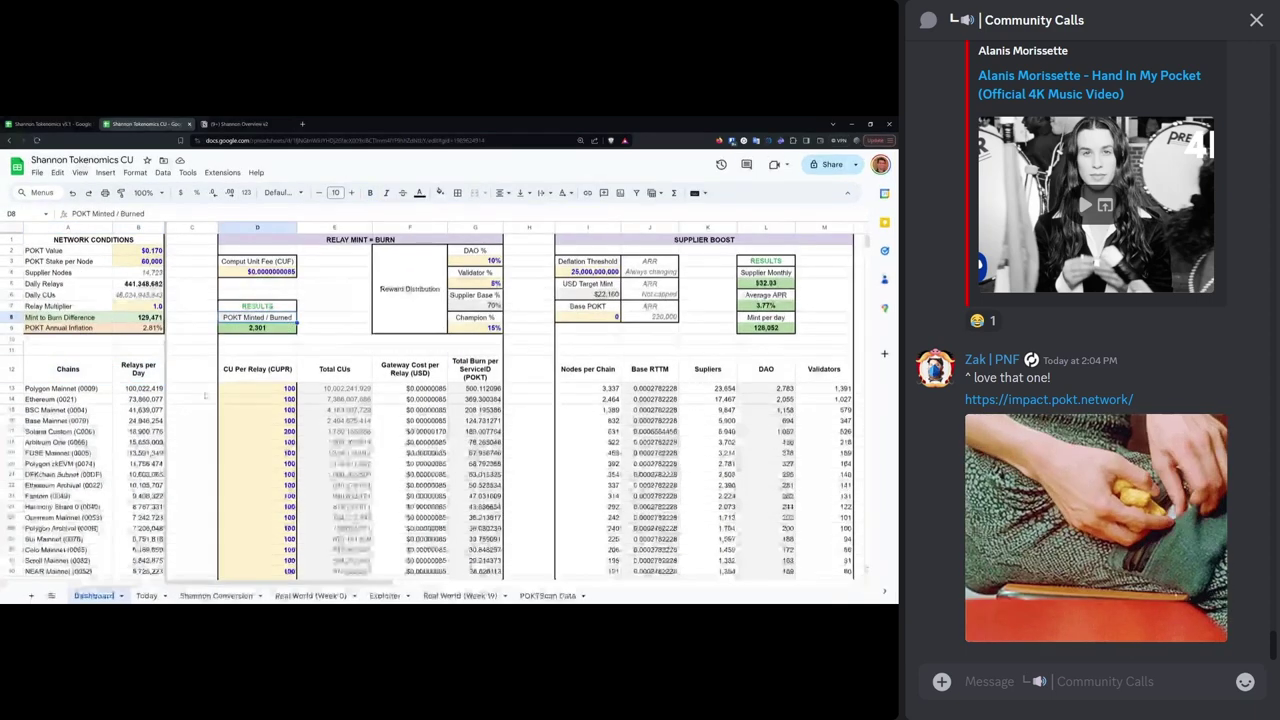
pyautogui.click(130, 390)
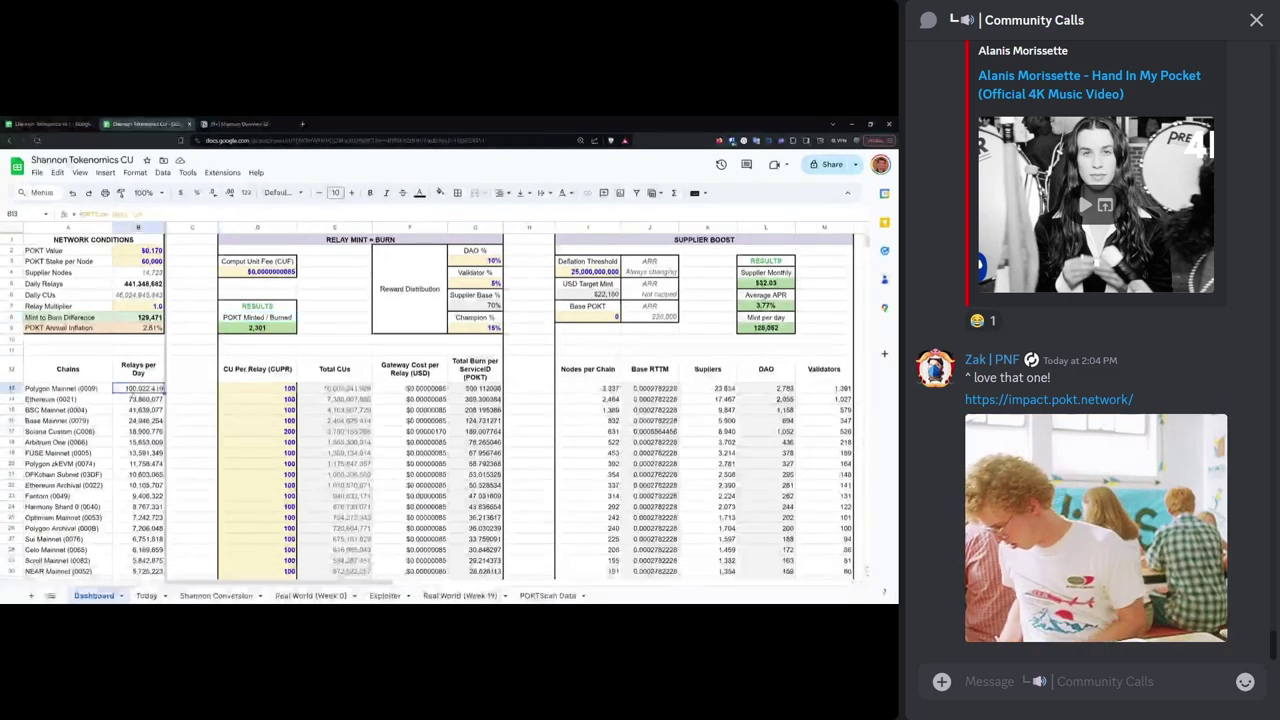
pyautogui.hscroll(6, 227, 570)
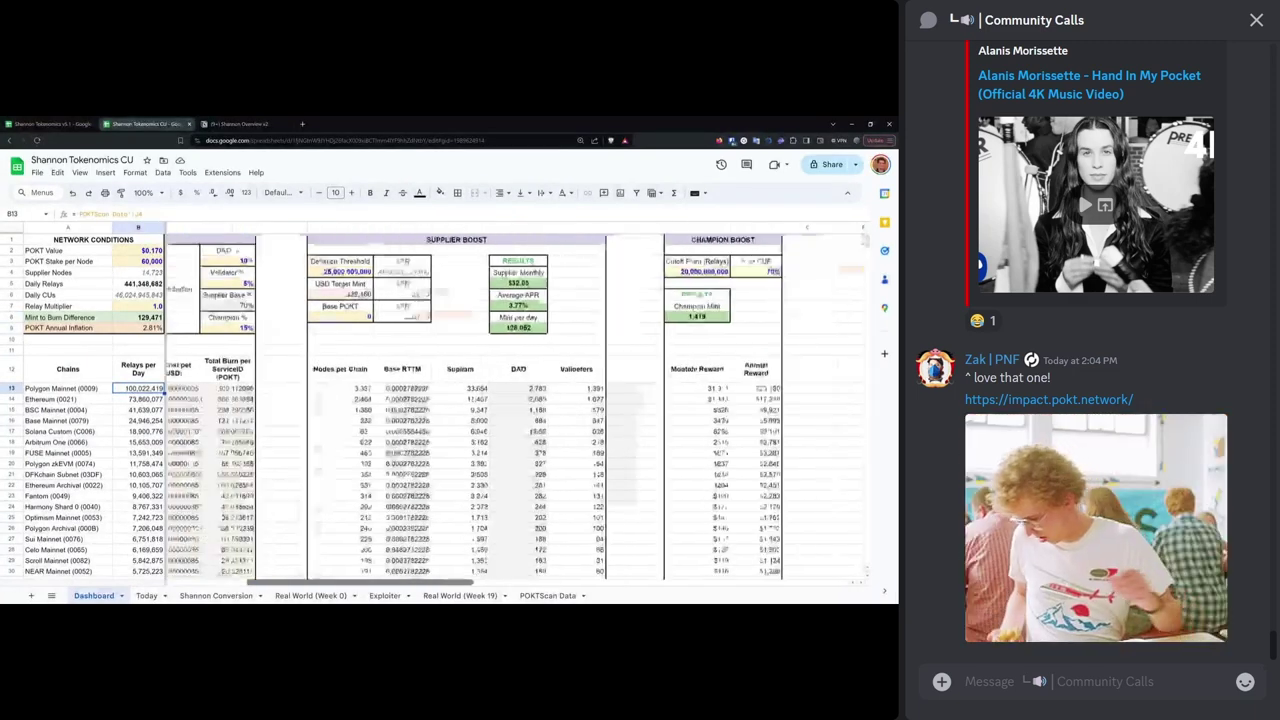
pyautogui.hscroll(-6, 227, 570)
pyautogui.scroll(-5, 665, 415)
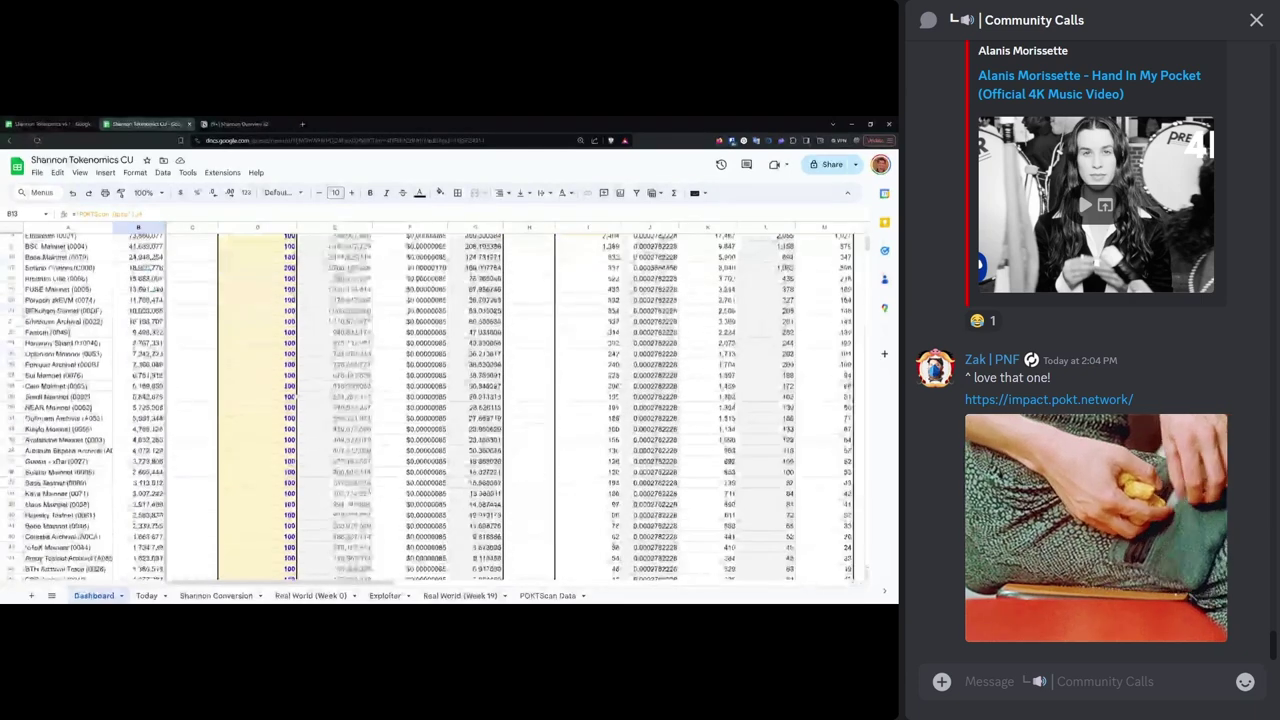
pyautogui.scroll(5, 665, 415)
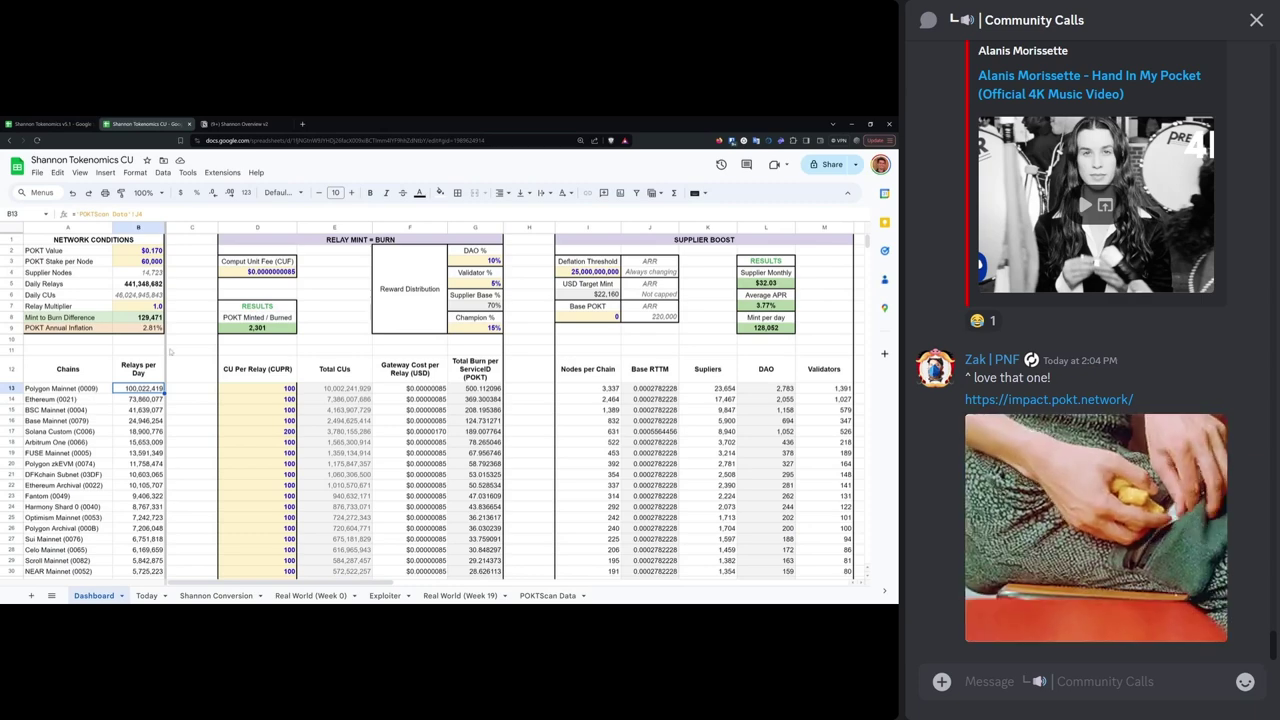
# Step: Inspect the Network Conditions cells for POKT Value, POKT Stake per Node, Relay Multiplier, Daily Relays and Daily CUs
pyautogui.click(80, 239)
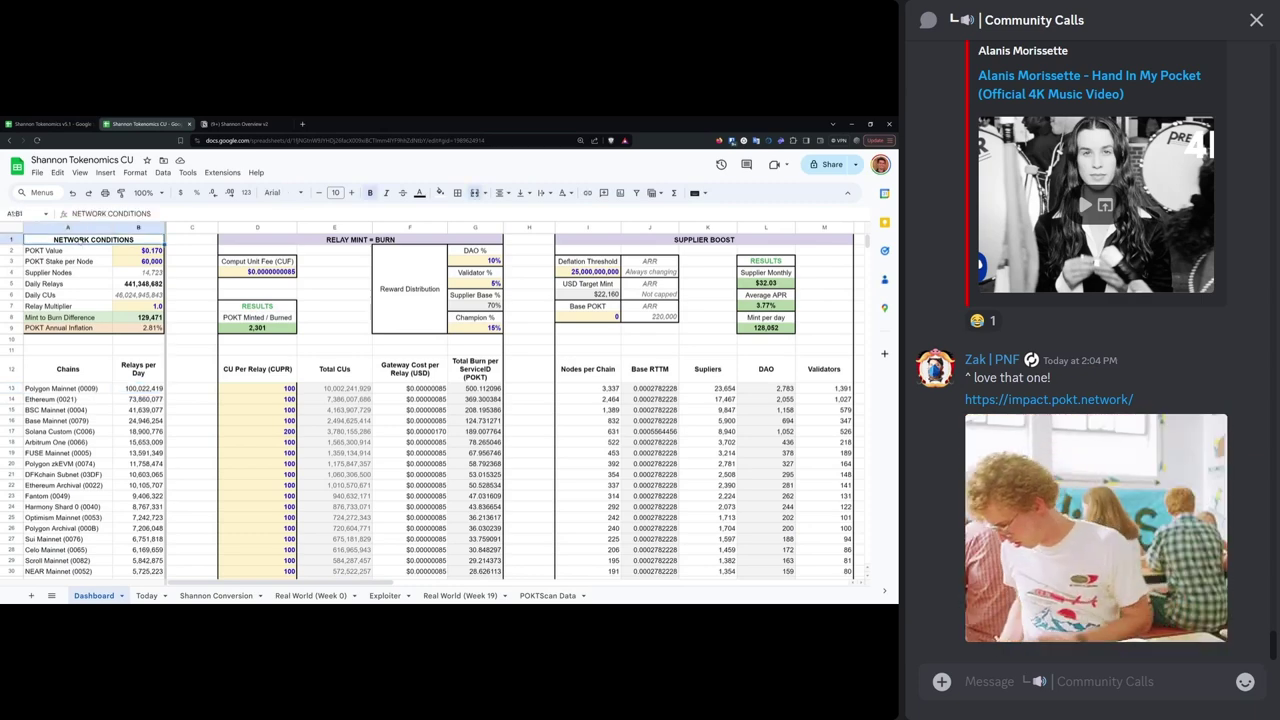
pyautogui.click(125, 250)
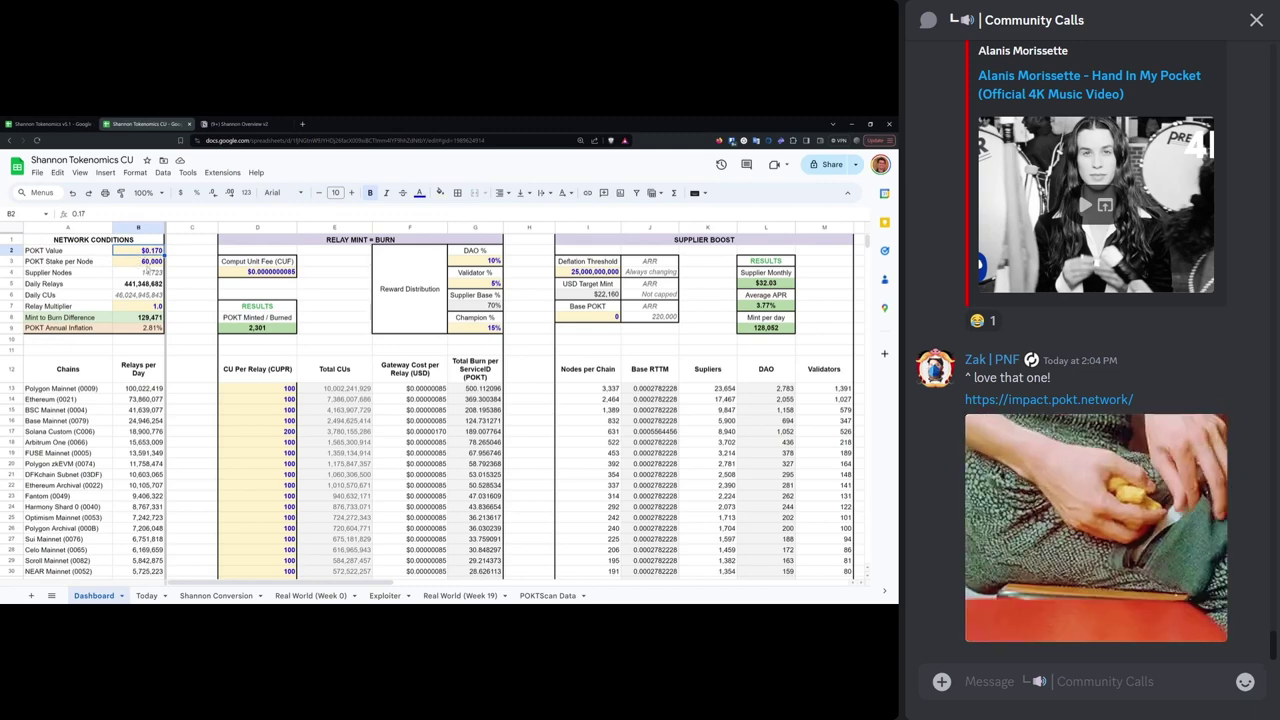
pyautogui.click(150, 264)
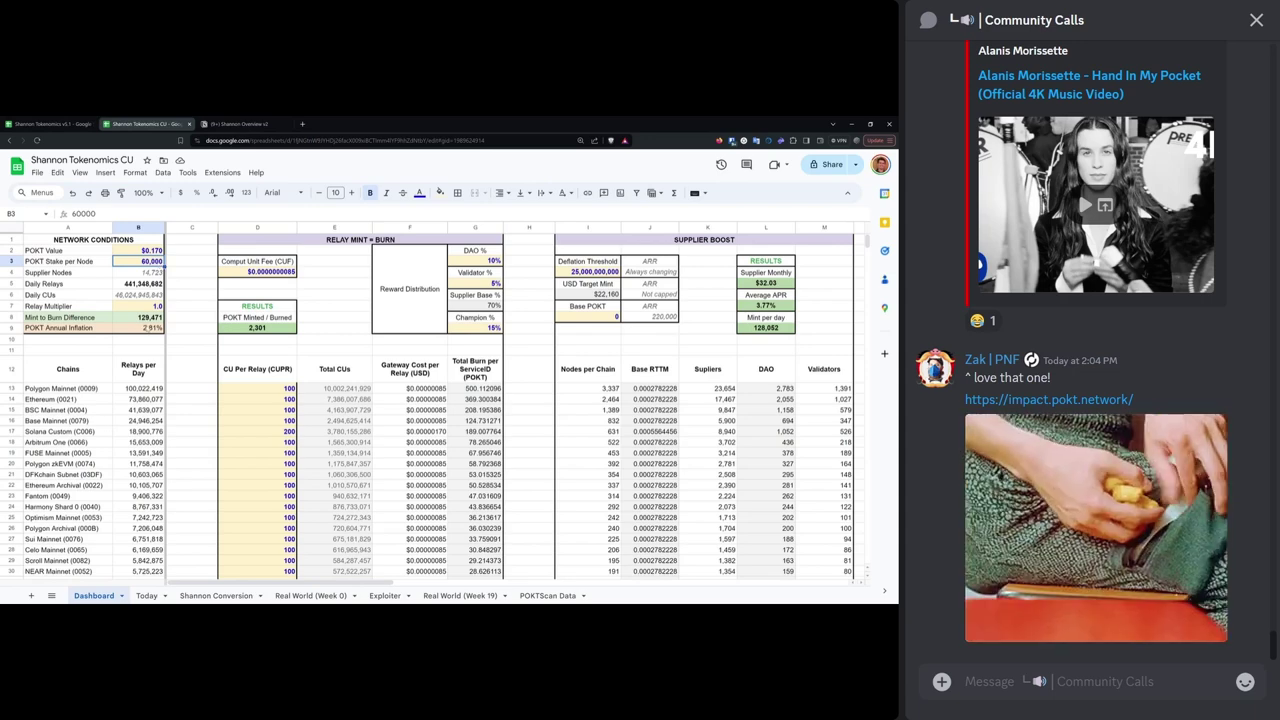
pyautogui.click(140, 305)
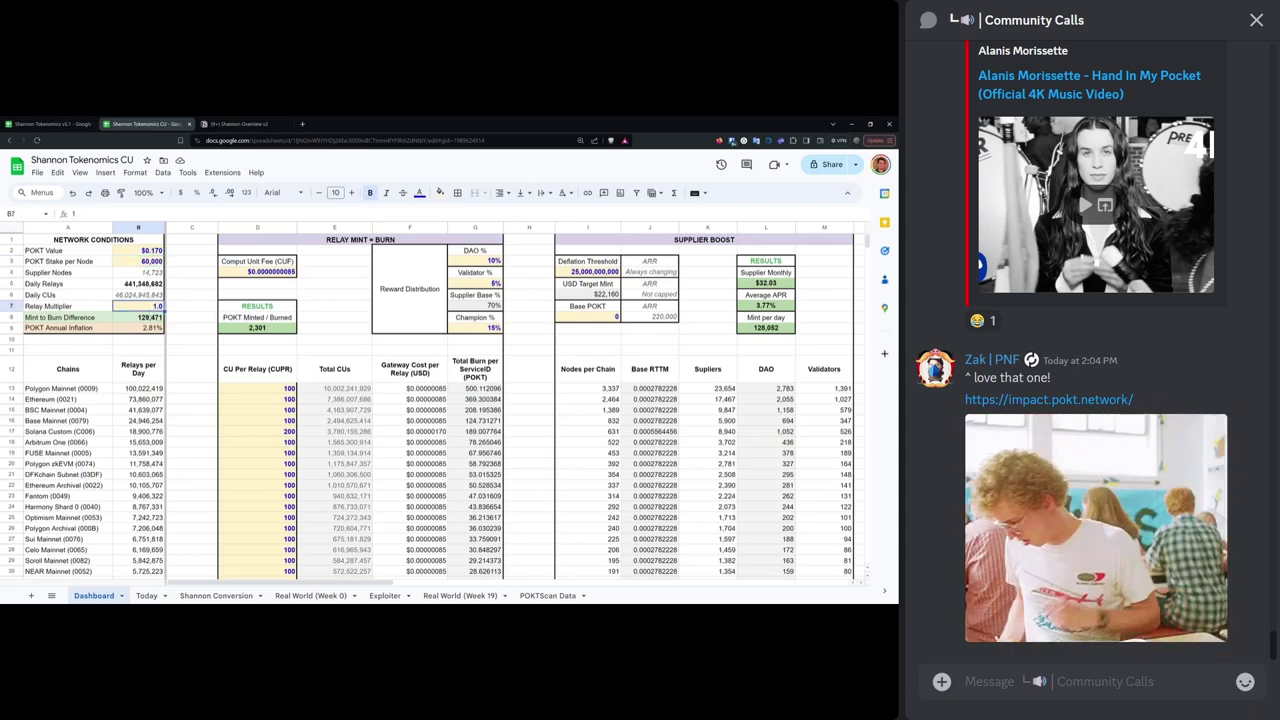
pyautogui.click(141, 284)
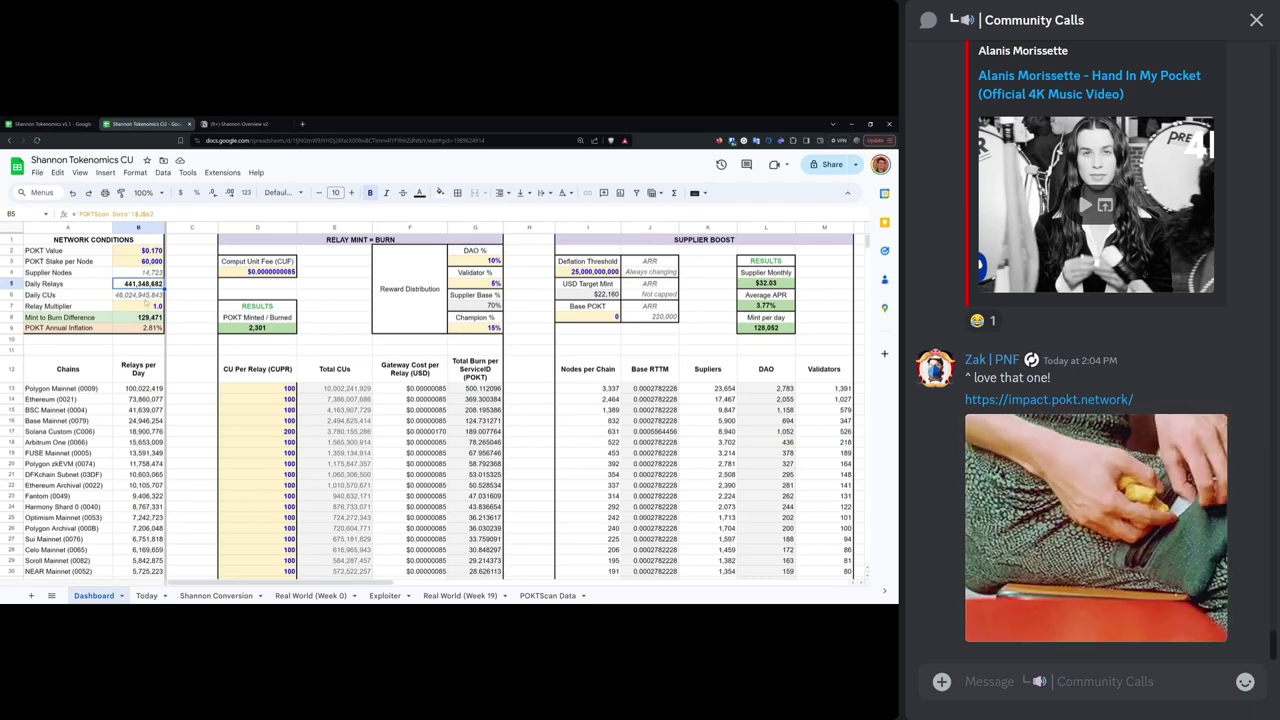
pyautogui.click(148, 294)
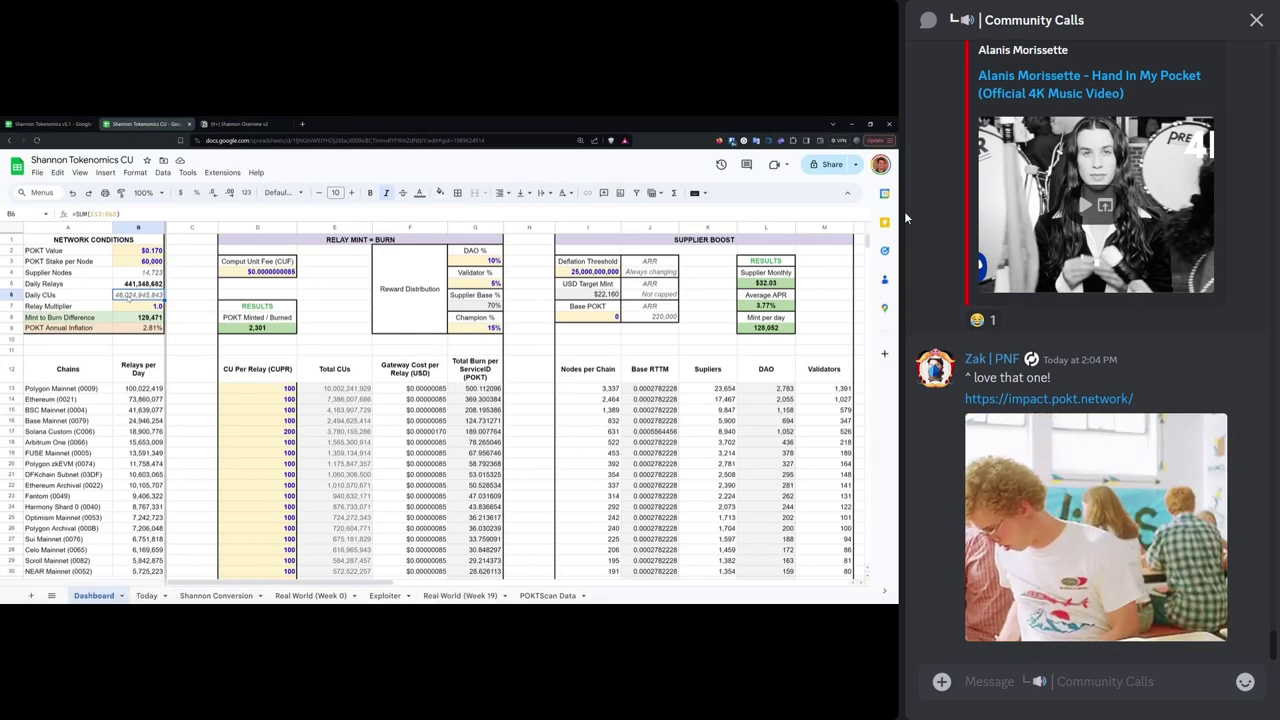
# Step: Close the Community Calls chat and trace the Daily Relays figure to its source table on the POKTScan Data sheet
pyautogui.click(1256, 19)
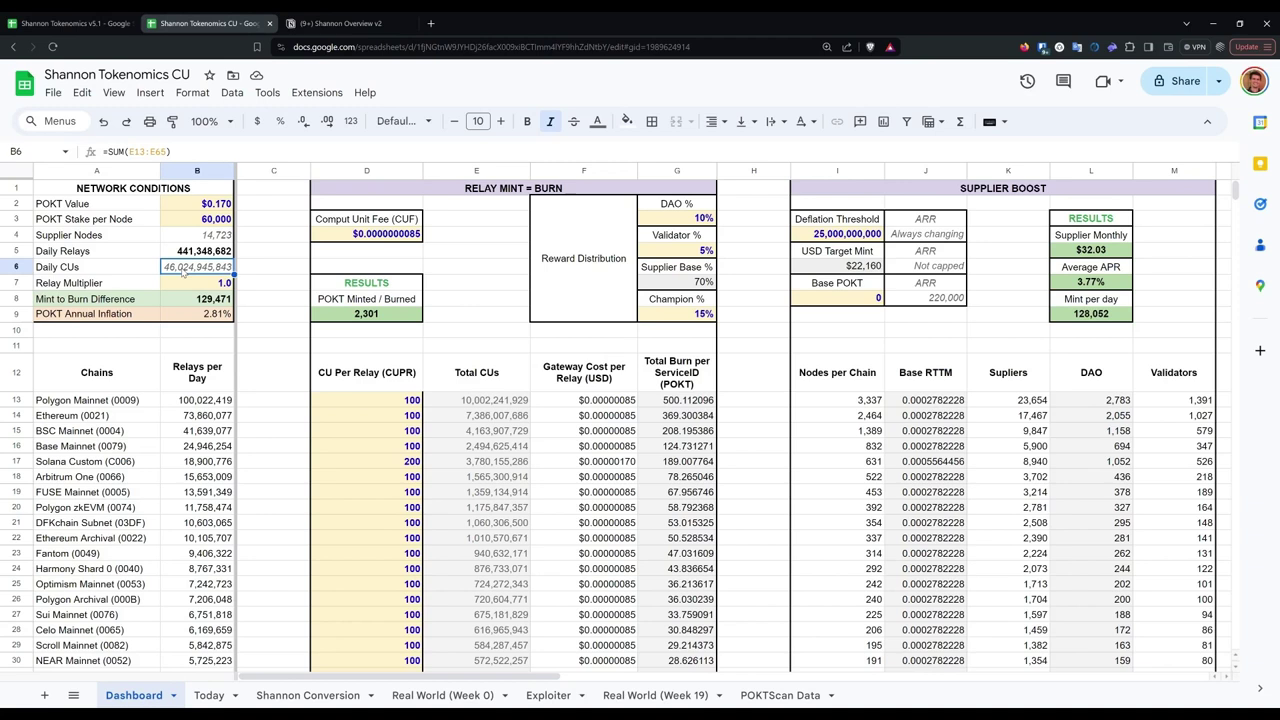
pyautogui.click(218, 252)
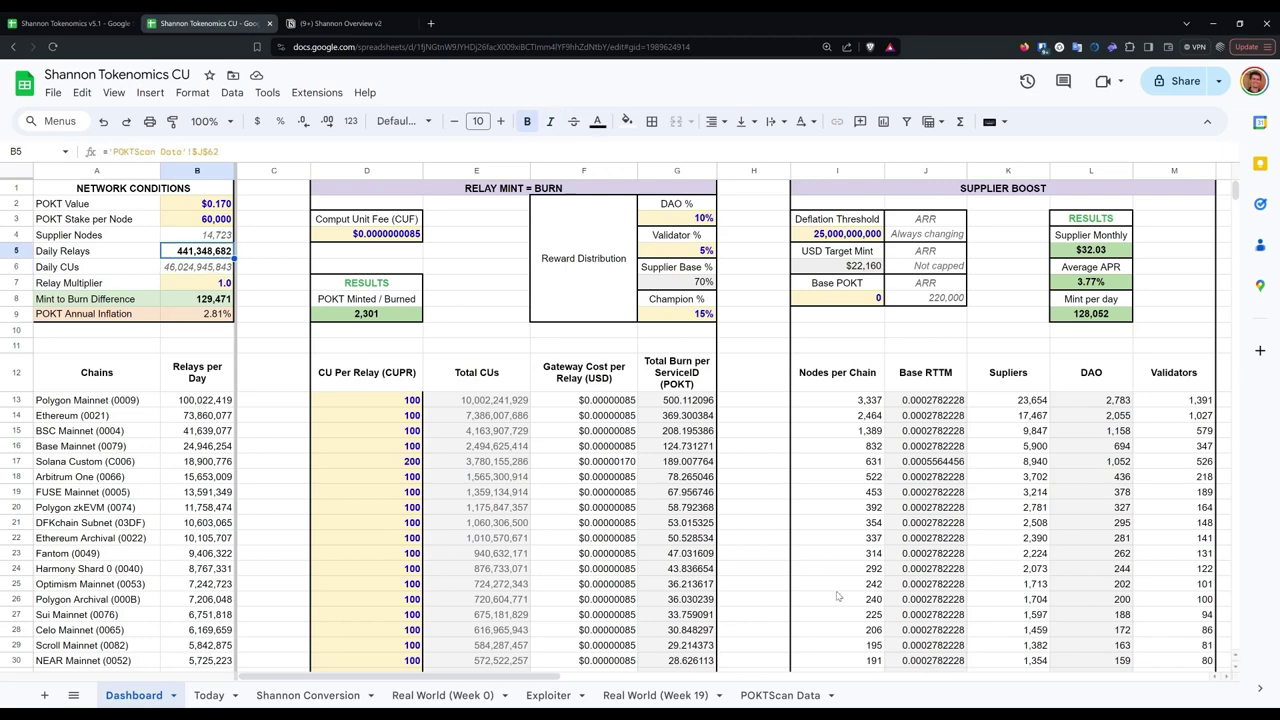
pyautogui.click(780, 695)
pyautogui.scroll(10, 492, 443)
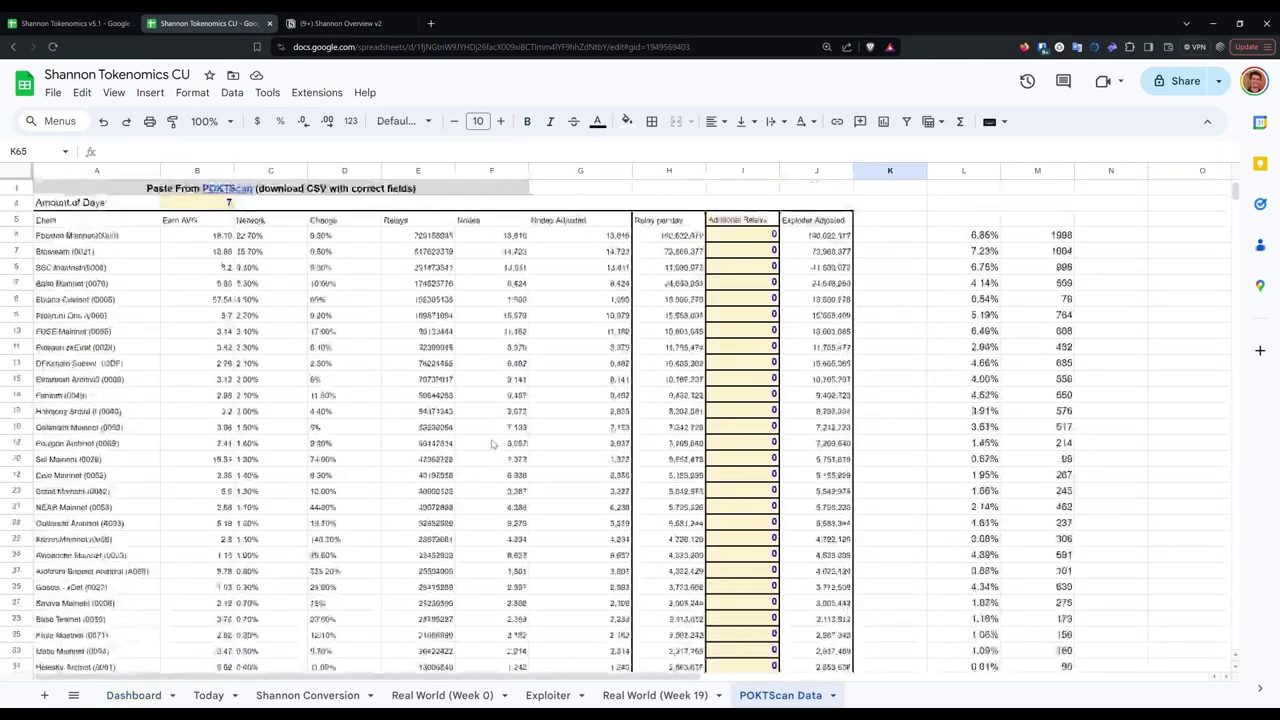
pyautogui.scroll(-4, 492, 443)
pyautogui.scroll(4, 492, 443)
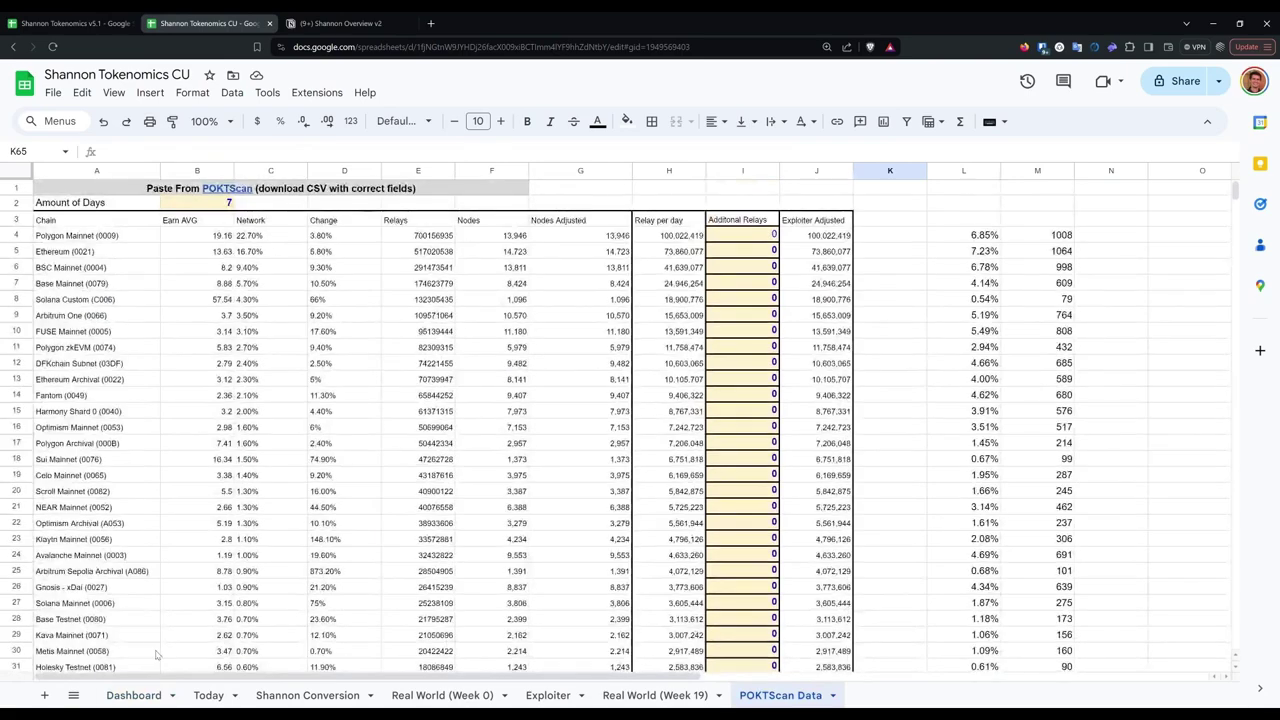
# Step: Return to the Dashboard sheet and select the chains with their relays per day, A13:B62, to check their sum
pyautogui.click(135, 695)
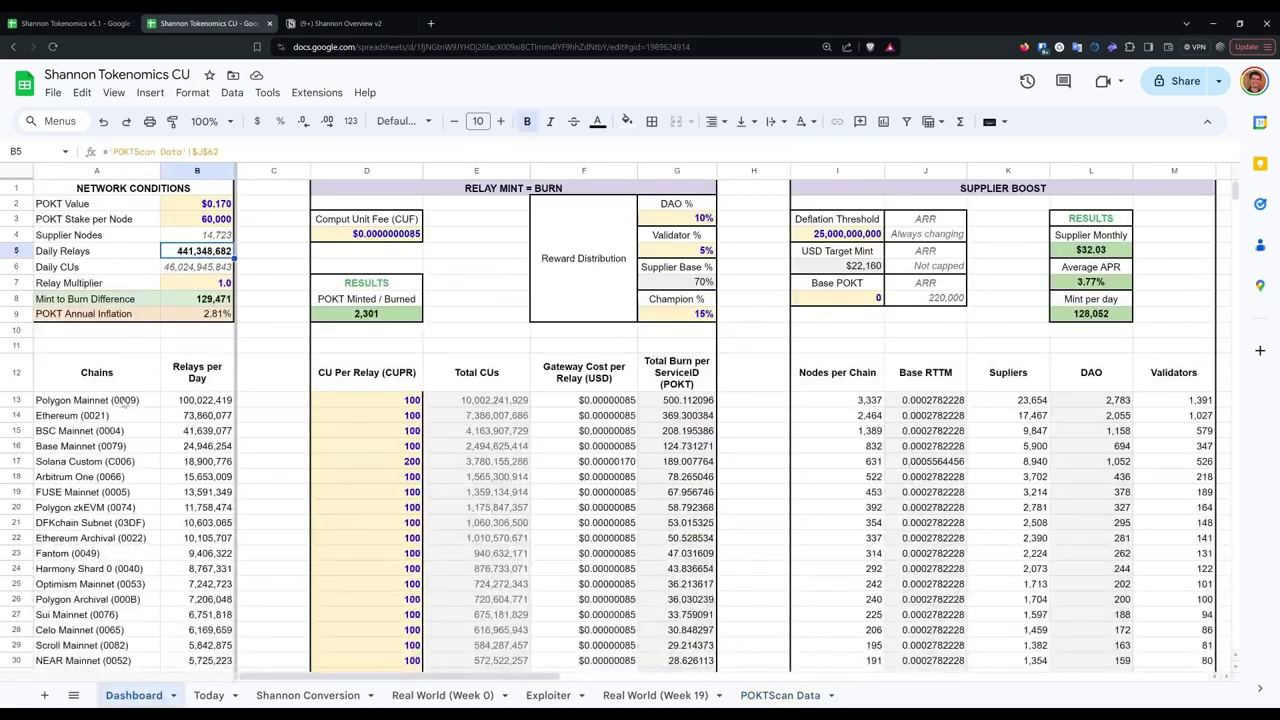
pyautogui.click(125, 401)
pyautogui.scroll(-10, 203, 540)
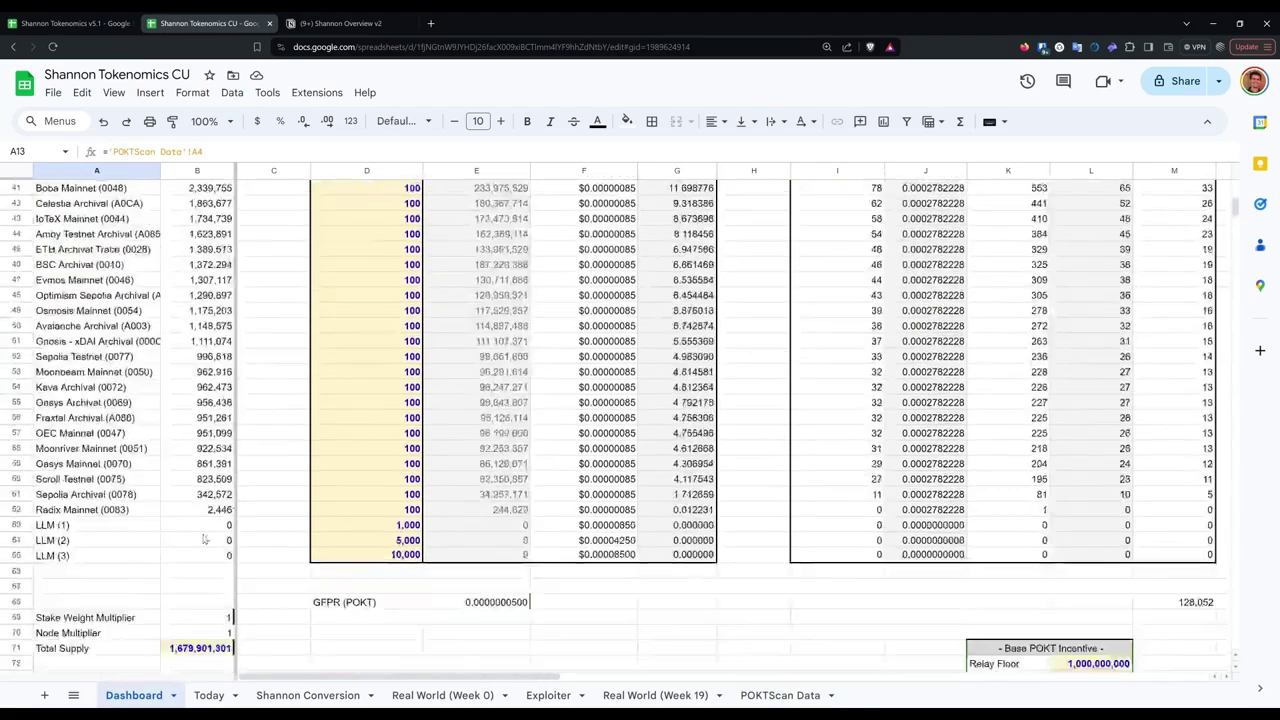
pyautogui.keyDown('shift'); pyautogui.click(204, 510); pyautogui.keyUp('shift')
pyautogui.scroll(10, 204, 510)
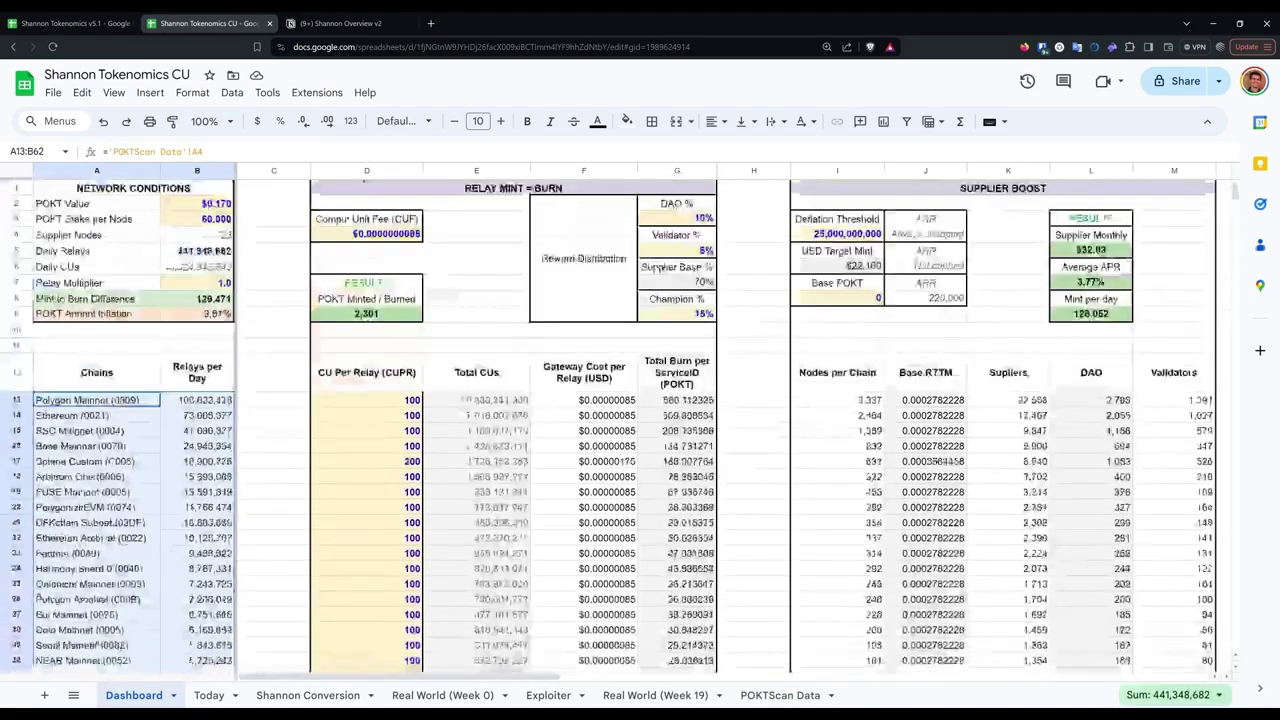
pyautogui.click(140, 405)
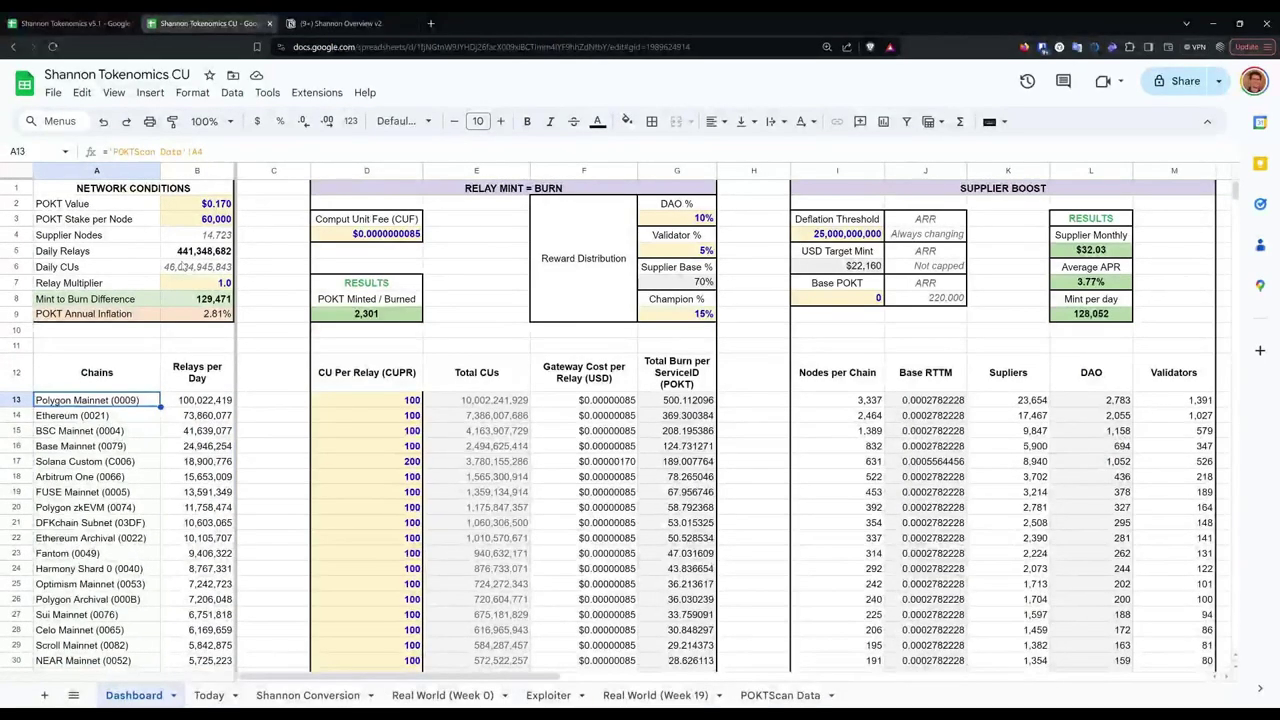
# Step: Compare the Daily Relays and Daily CUs cells, also checking Polygon Mainnet's relays per day and the Relay Multiplier
pyautogui.click(188, 253)
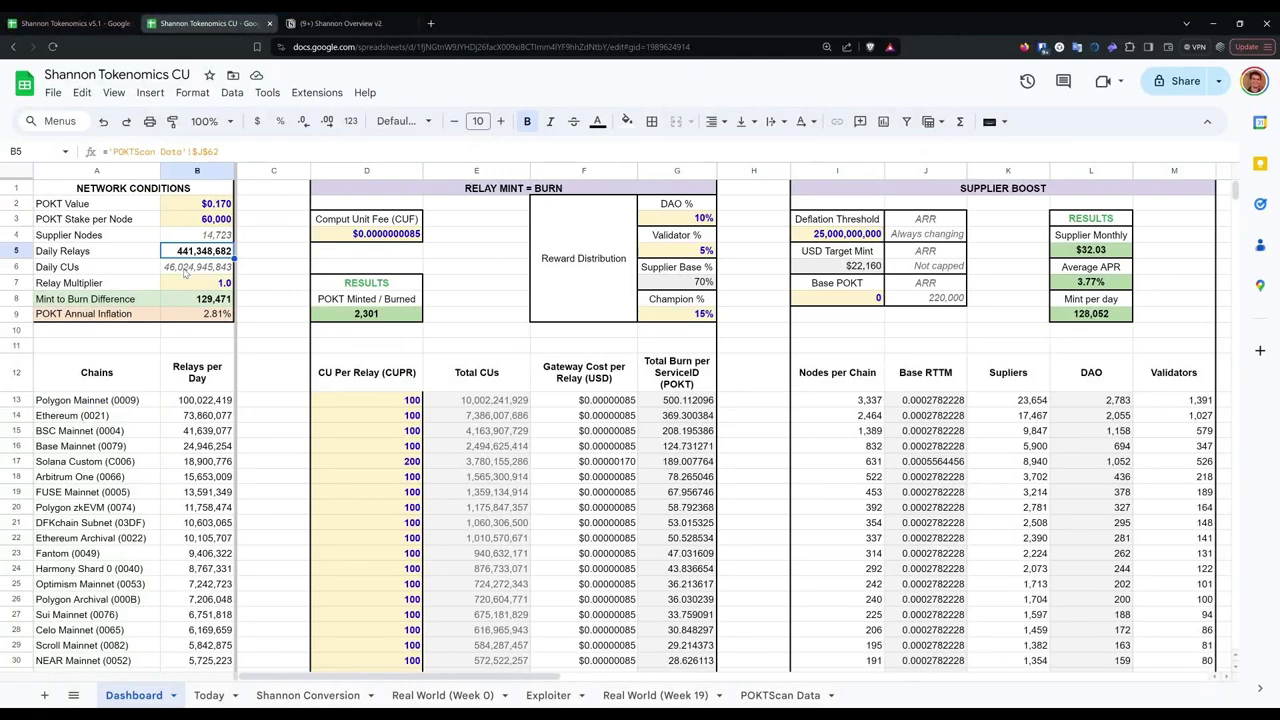
pyautogui.click(187, 268)
pyautogui.click(189, 253)
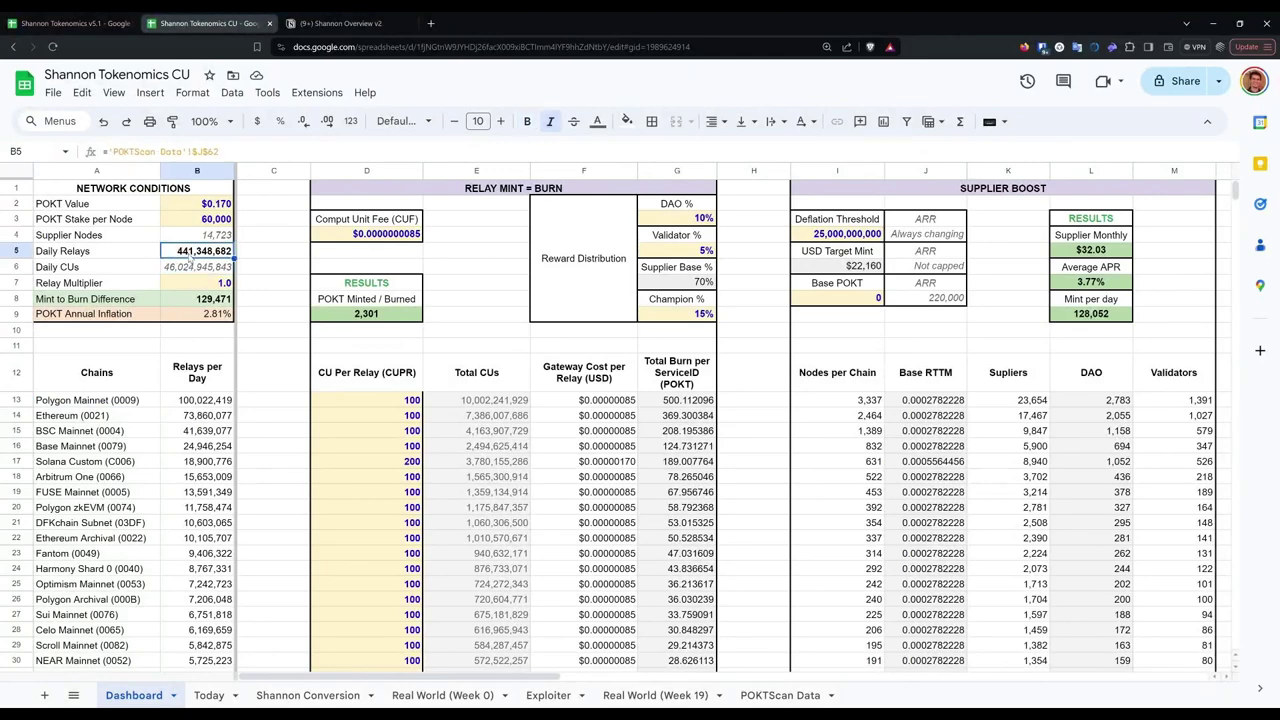
pyautogui.click(187, 268)
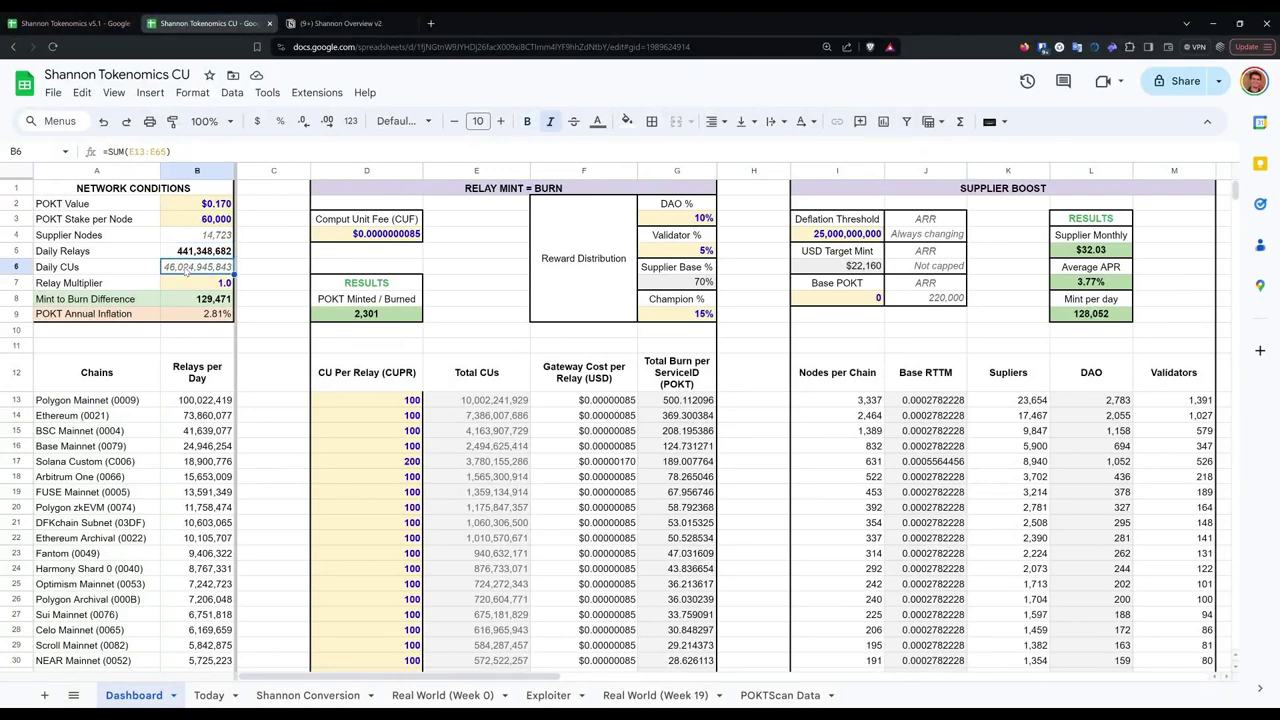
pyautogui.click(217, 404)
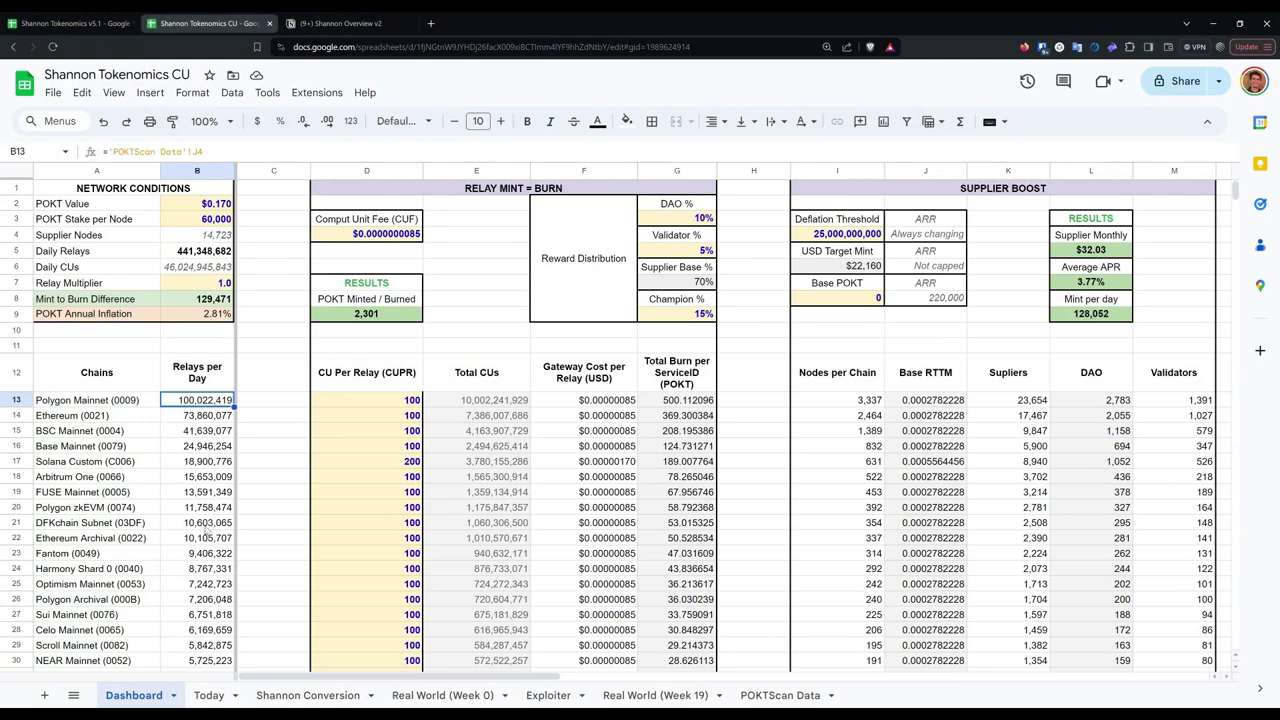
pyautogui.click(196, 283)
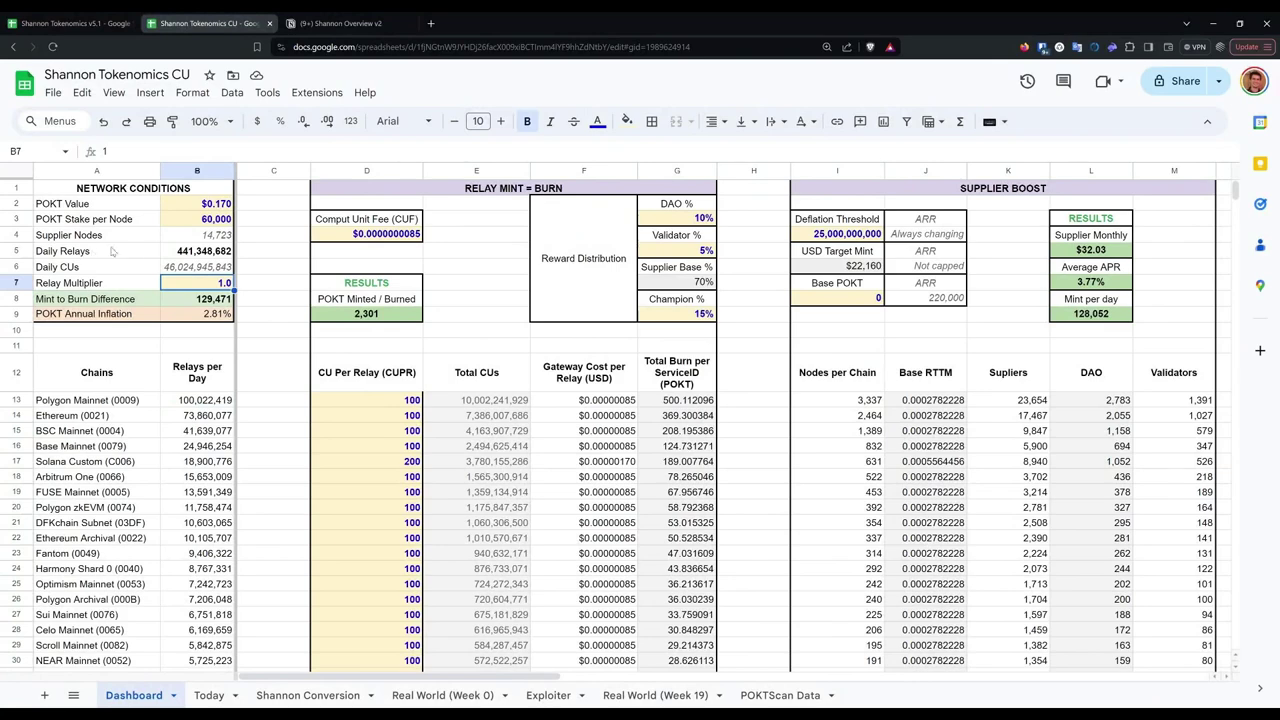
pyautogui.click(195, 252)
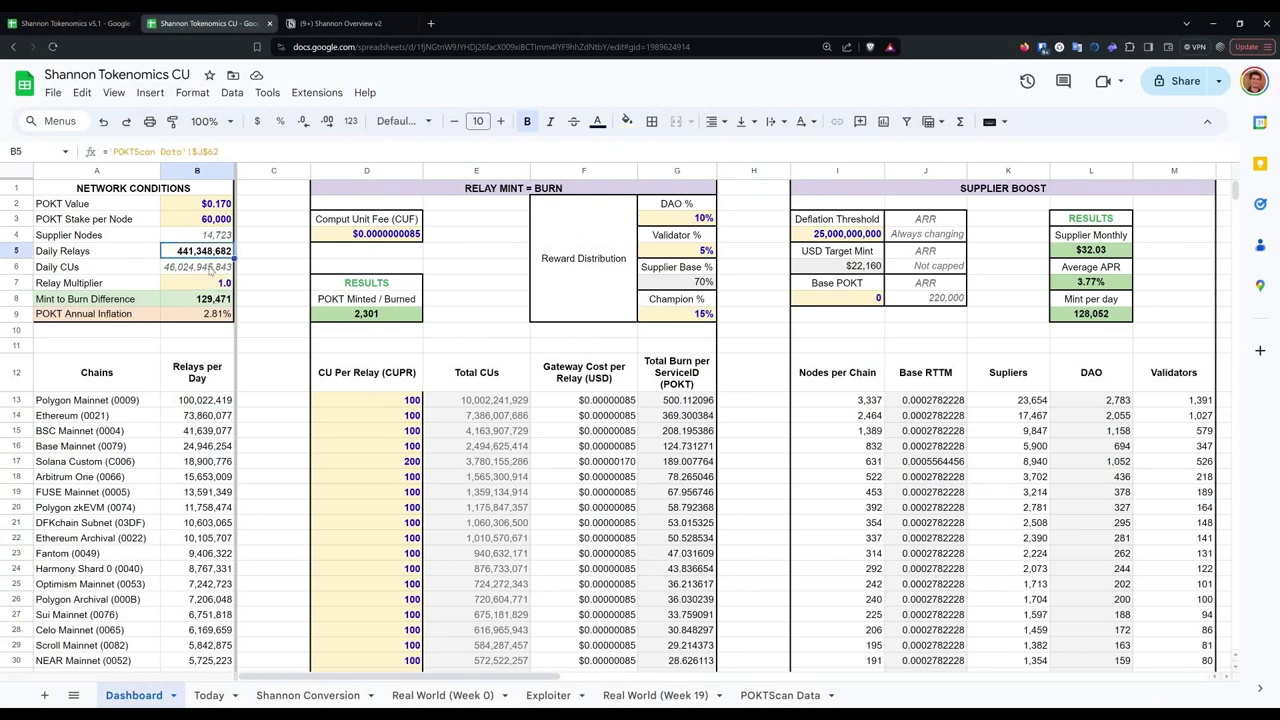
pyautogui.click(208, 268)
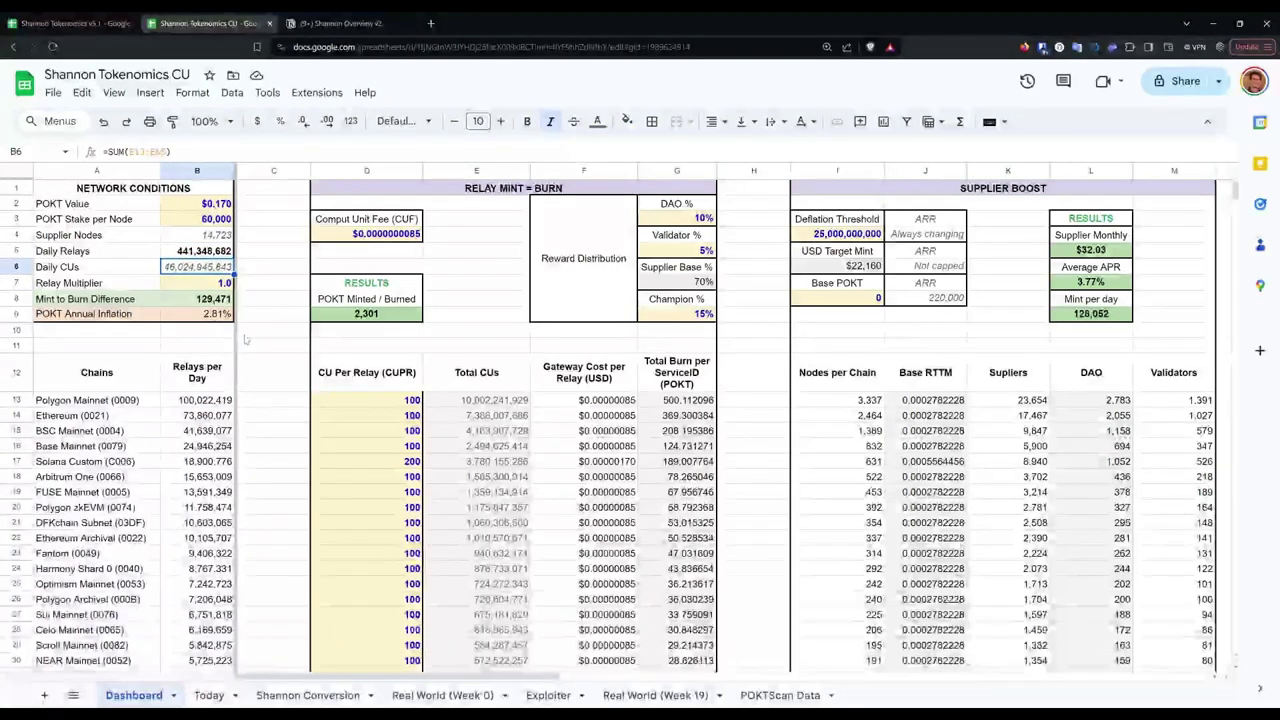
# Step: Enter 220000 in C8 beside the Mint to Burn Difference as a temporary comparison figure and clear it again
pyautogui.click(195, 300)
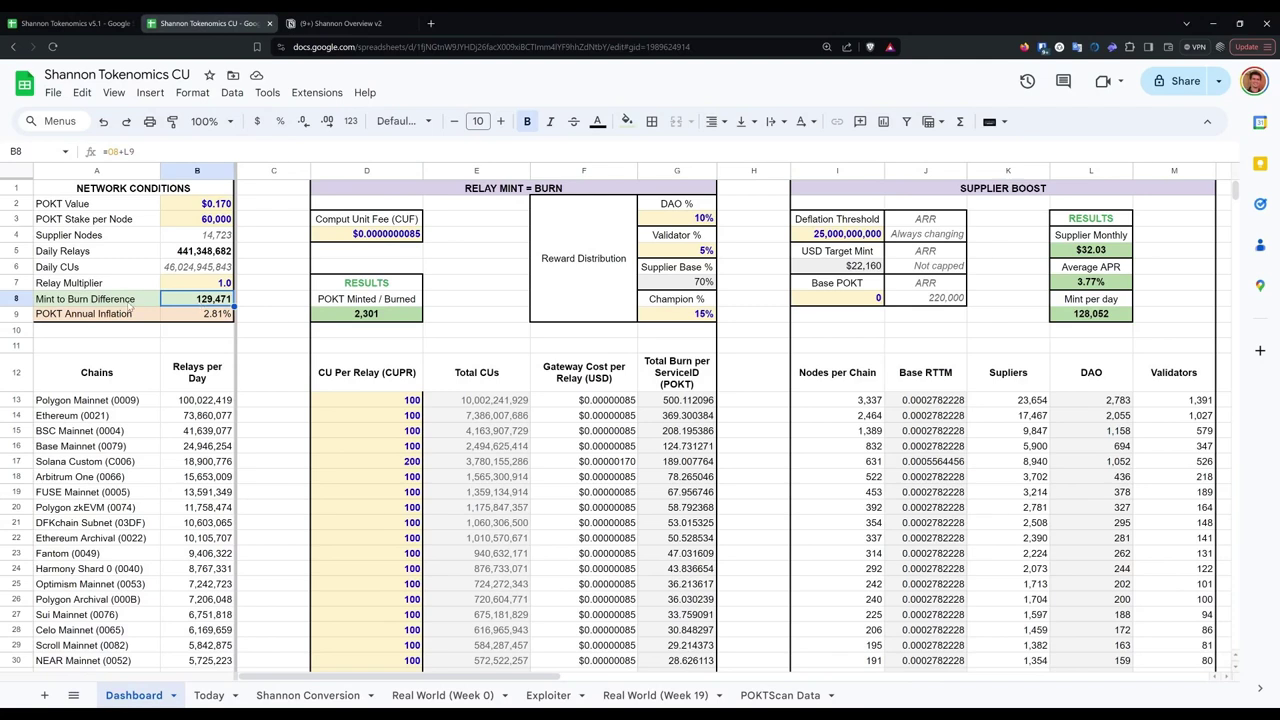
pyautogui.click(272, 304)
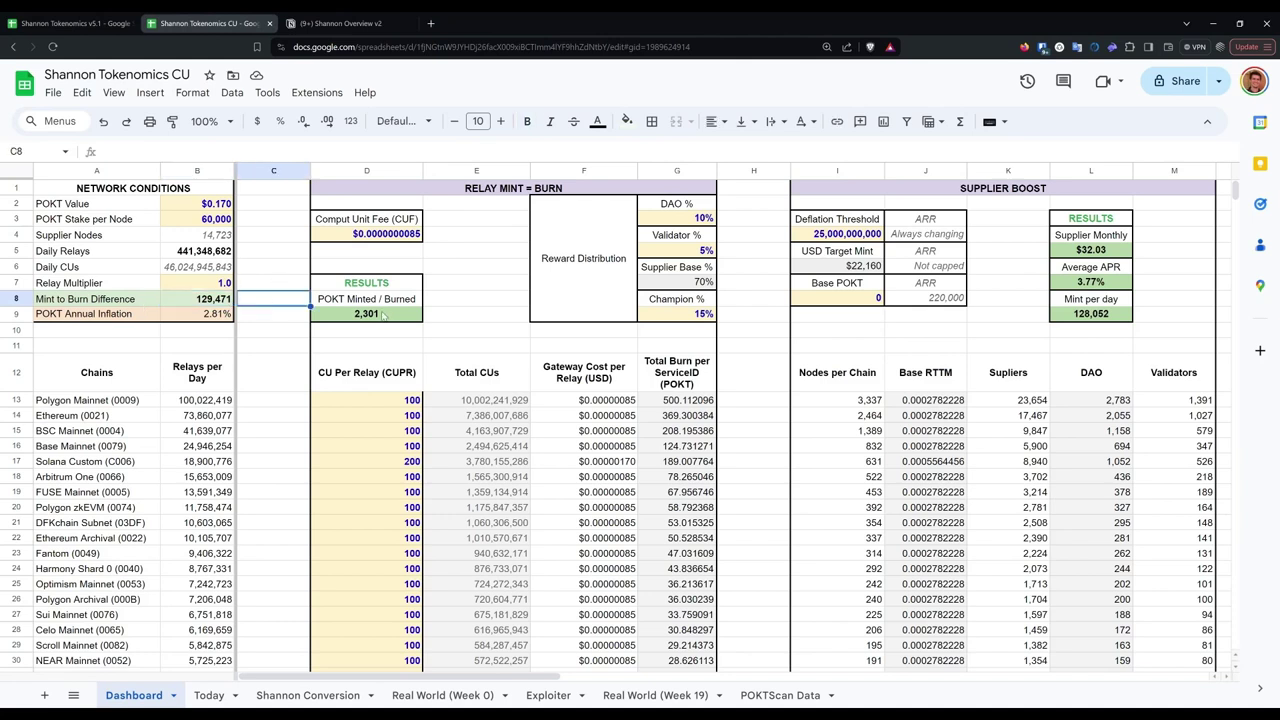
pyautogui.write('20')
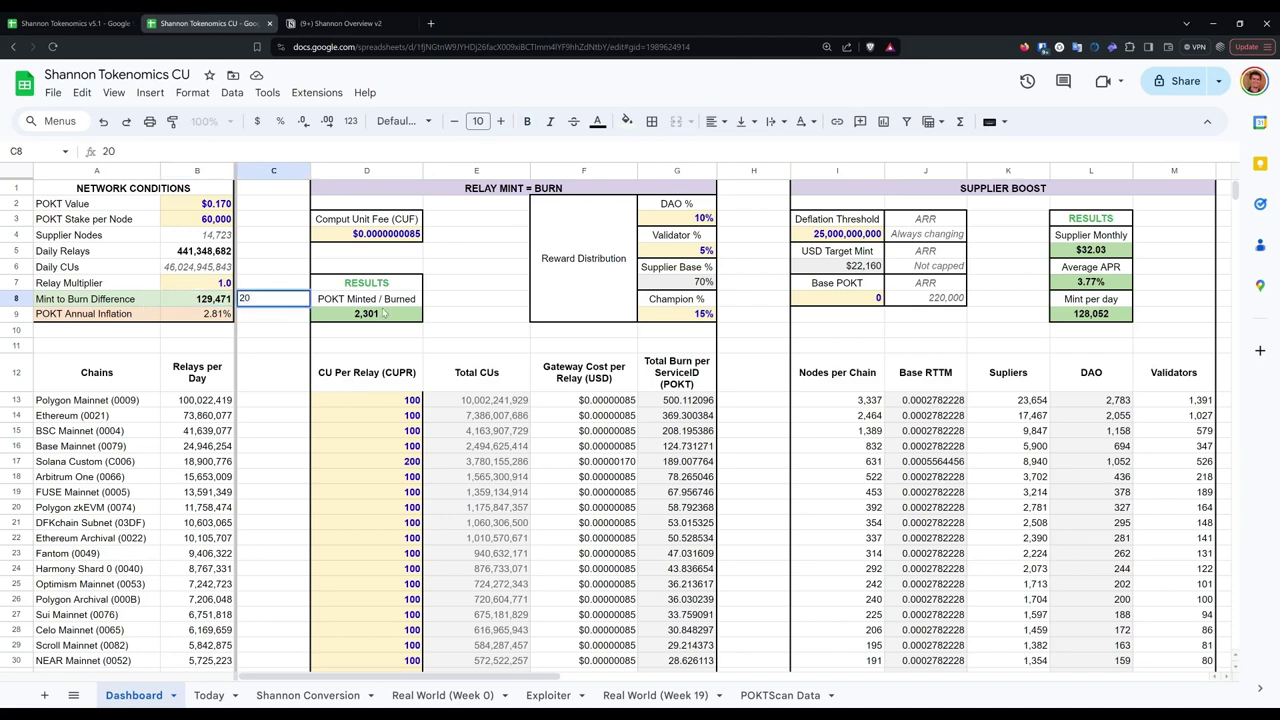
pyautogui.press('BackSpace')
pyautogui.write('20000')
pyautogui.press('Return')
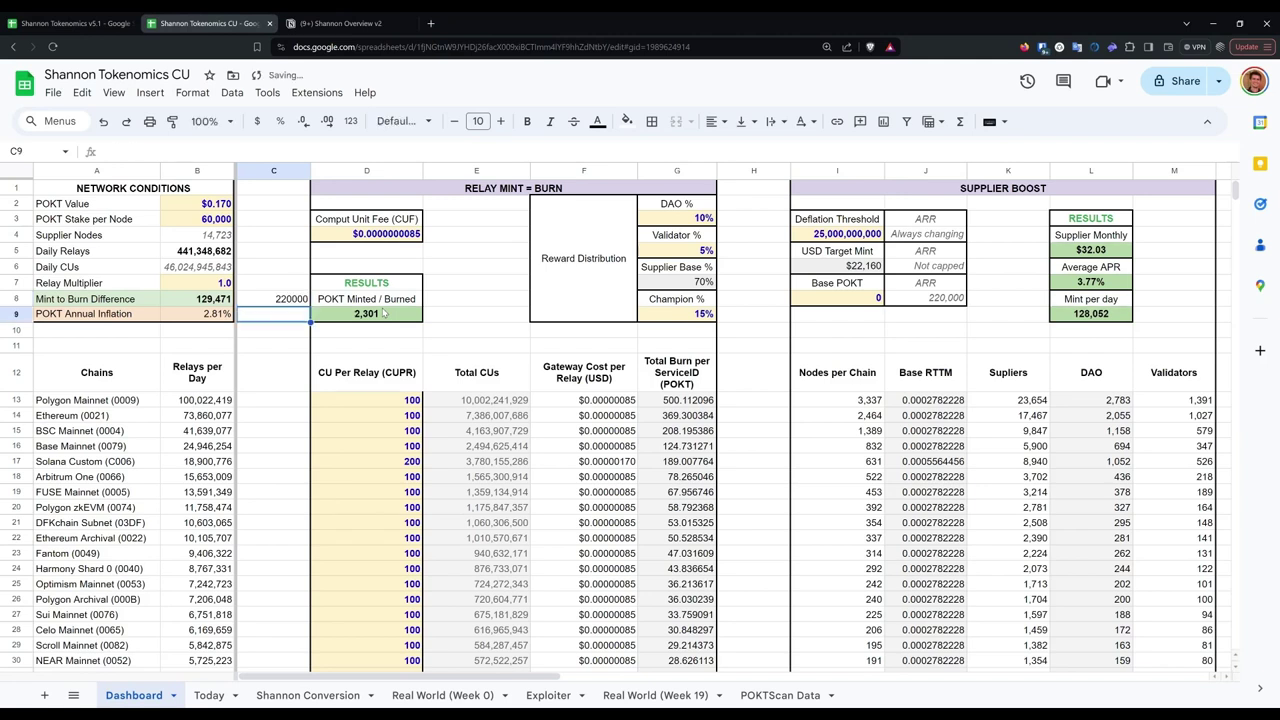
pyautogui.click(283, 299)
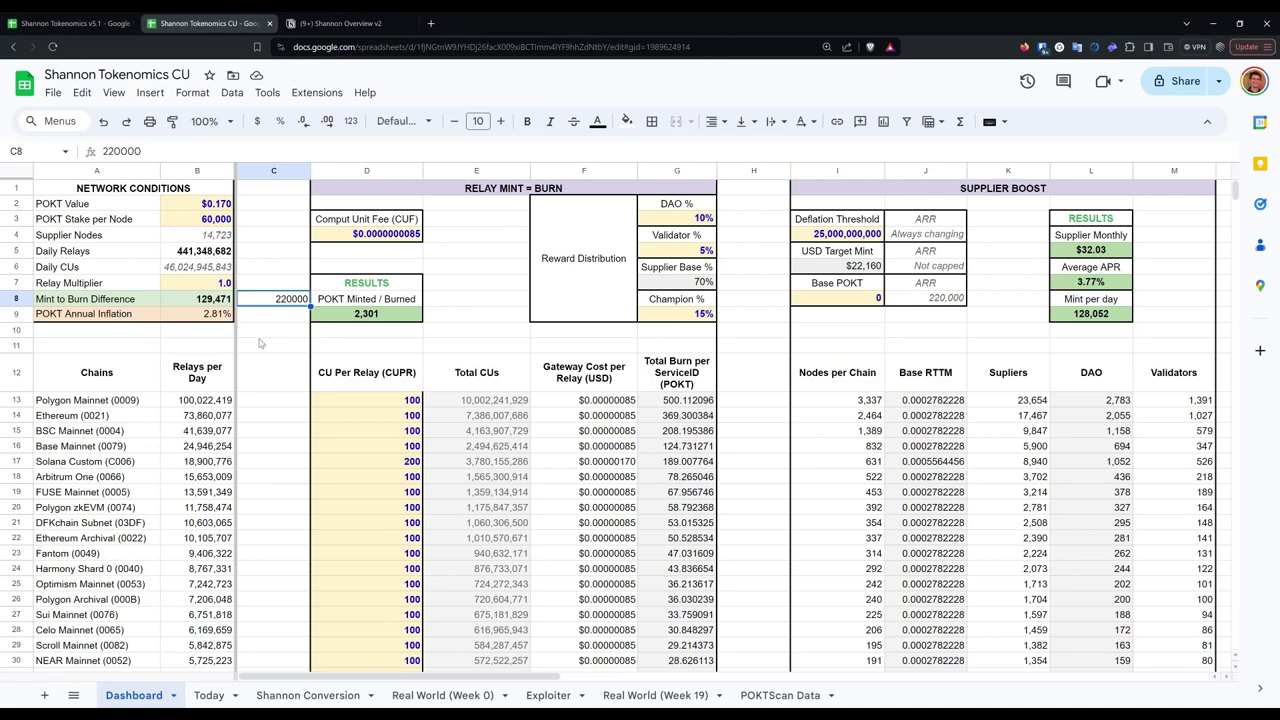
# Step: Inspect the formulas behind the Mint to Burn Difference and POKT Annual Inflation cells
pyautogui.click(220, 304)
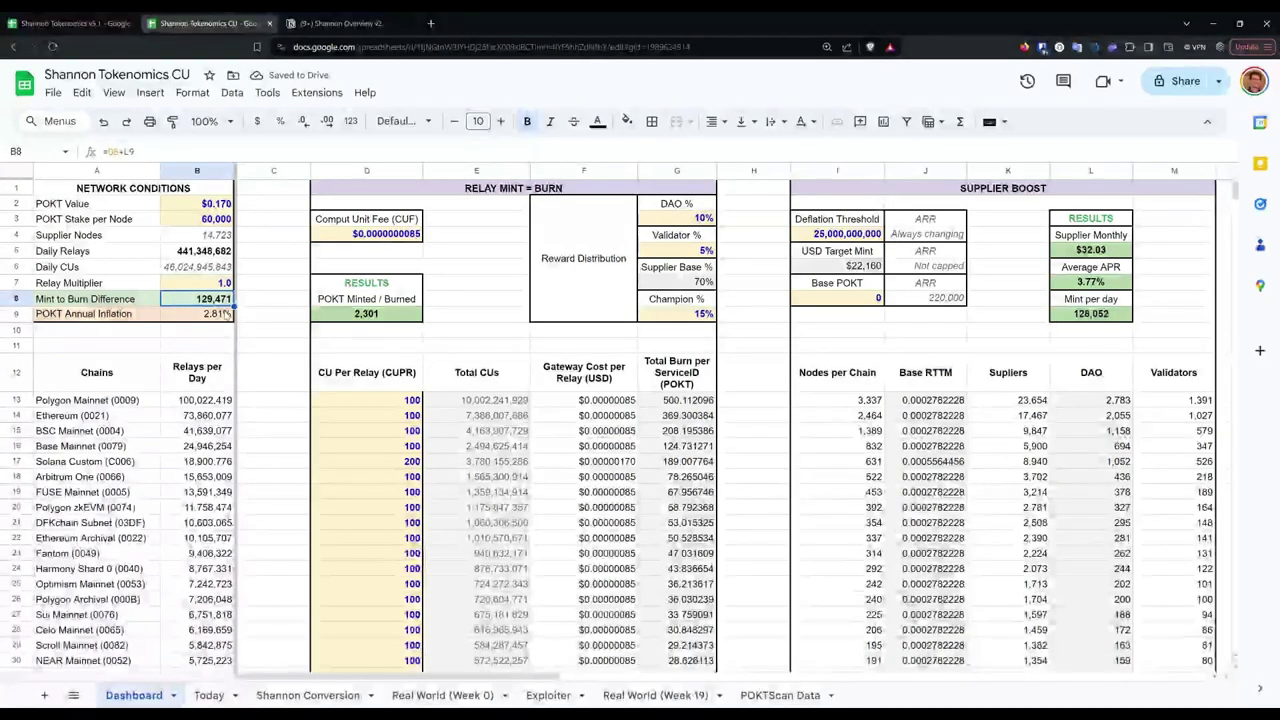
pyautogui.click(226, 313)
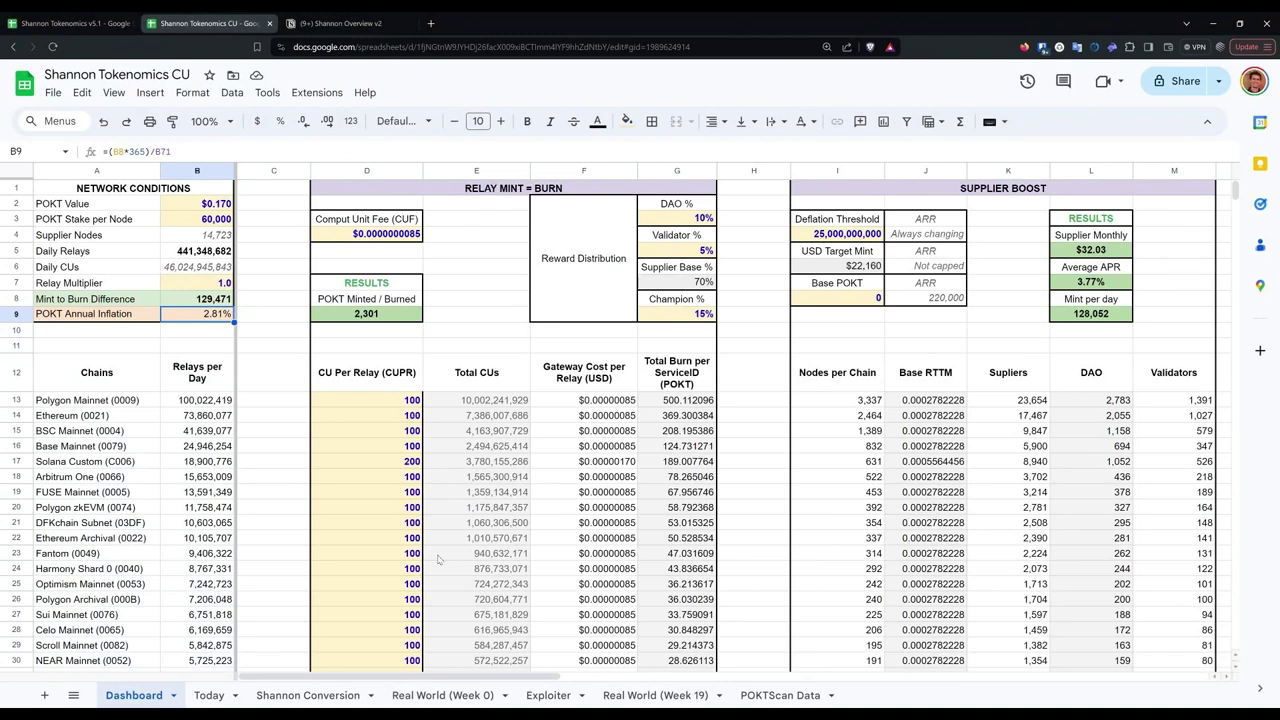
pyautogui.moveTo(420, 677); pyautogui.dragTo(537, 681)
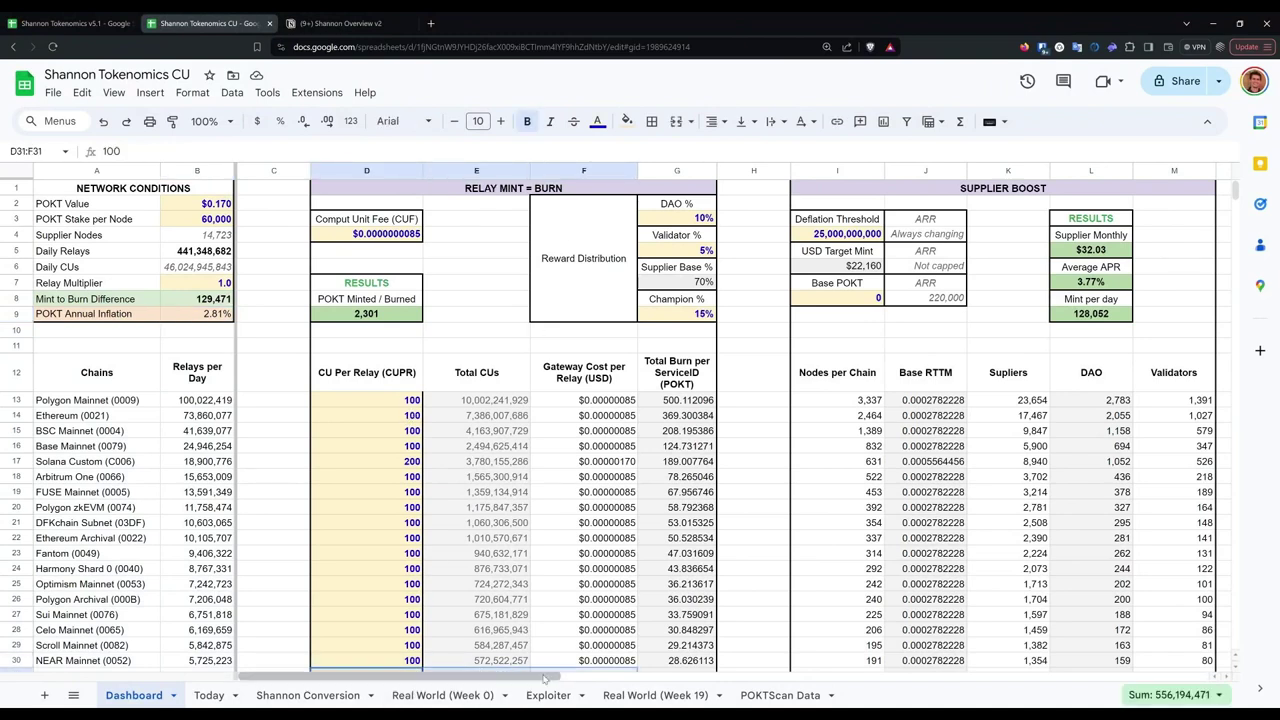
# Step: Switch to the Shannon Overview v2 page in Notion and highlight the MVP feature line on modular tokenomics for different data types
pyautogui.click(340, 30)
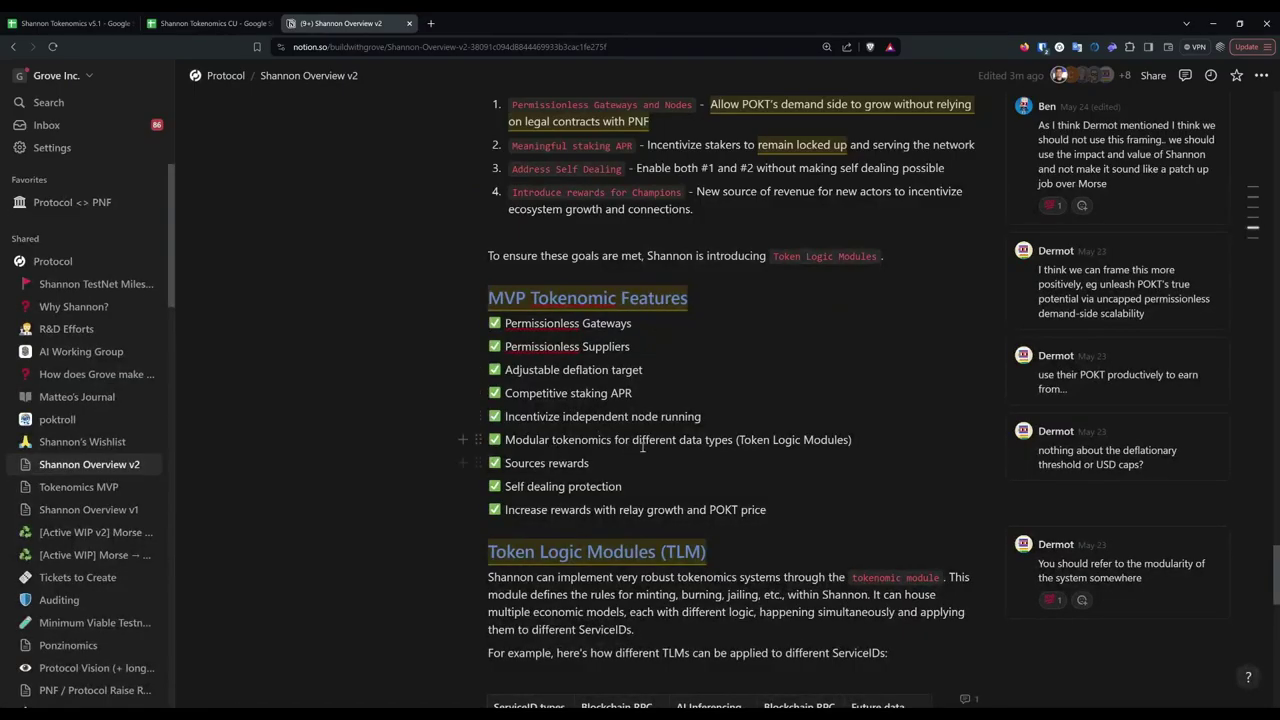
pyautogui.moveTo(506, 440); pyautogui.dragTo(858, 443)
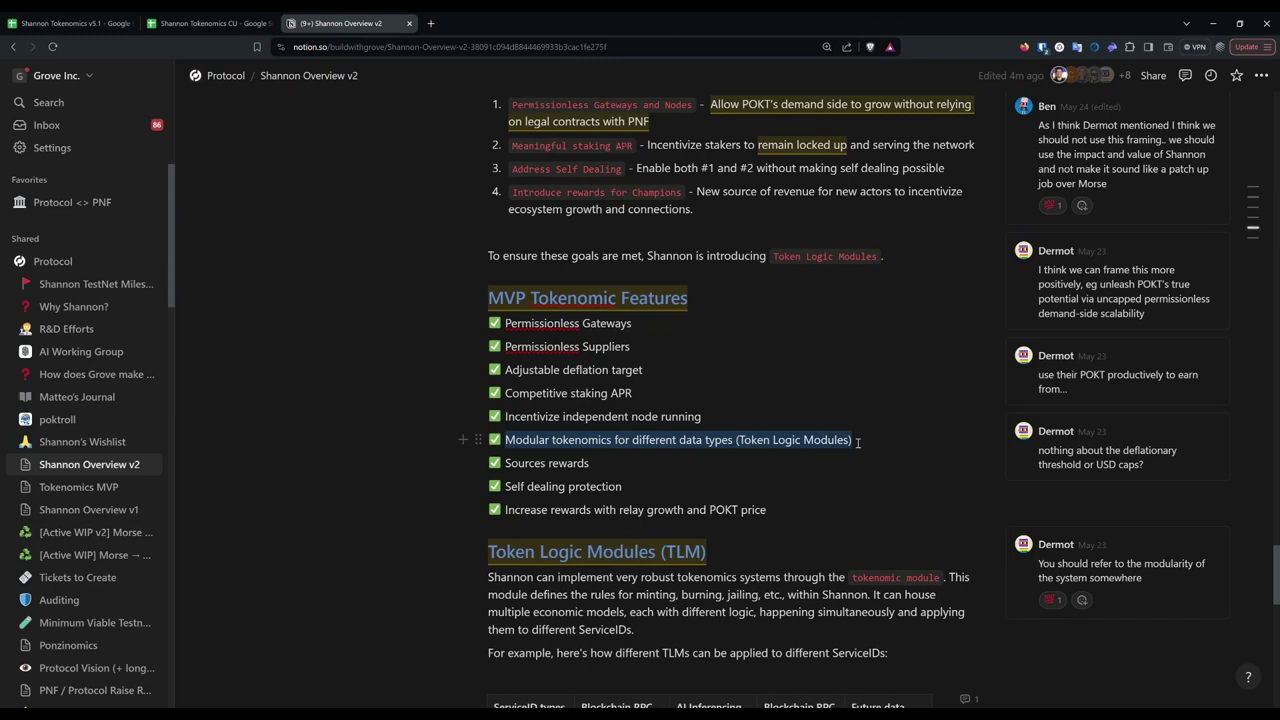
pyautogui.click(858, 443)
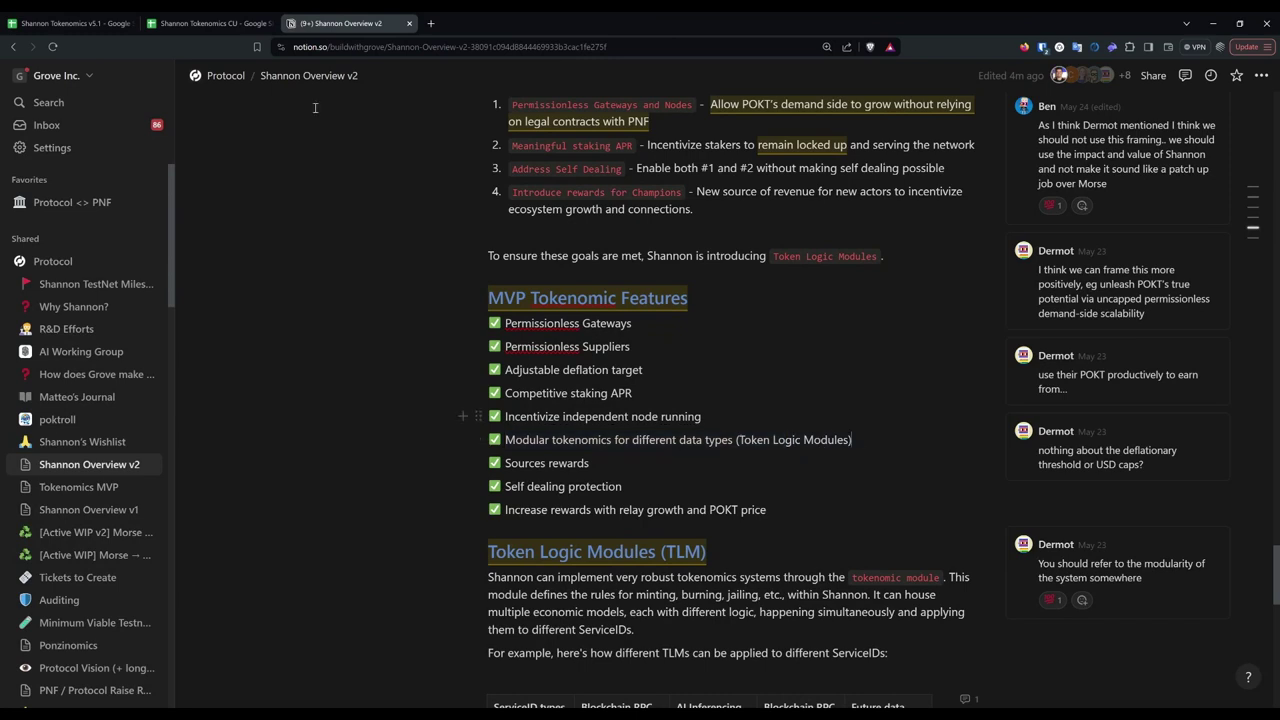
# Step: Return to the Shannon Tokenomics CU dashboard, look over its sections and select the RELAY MINT = BURN heading
pyautogui.click(204, 25)
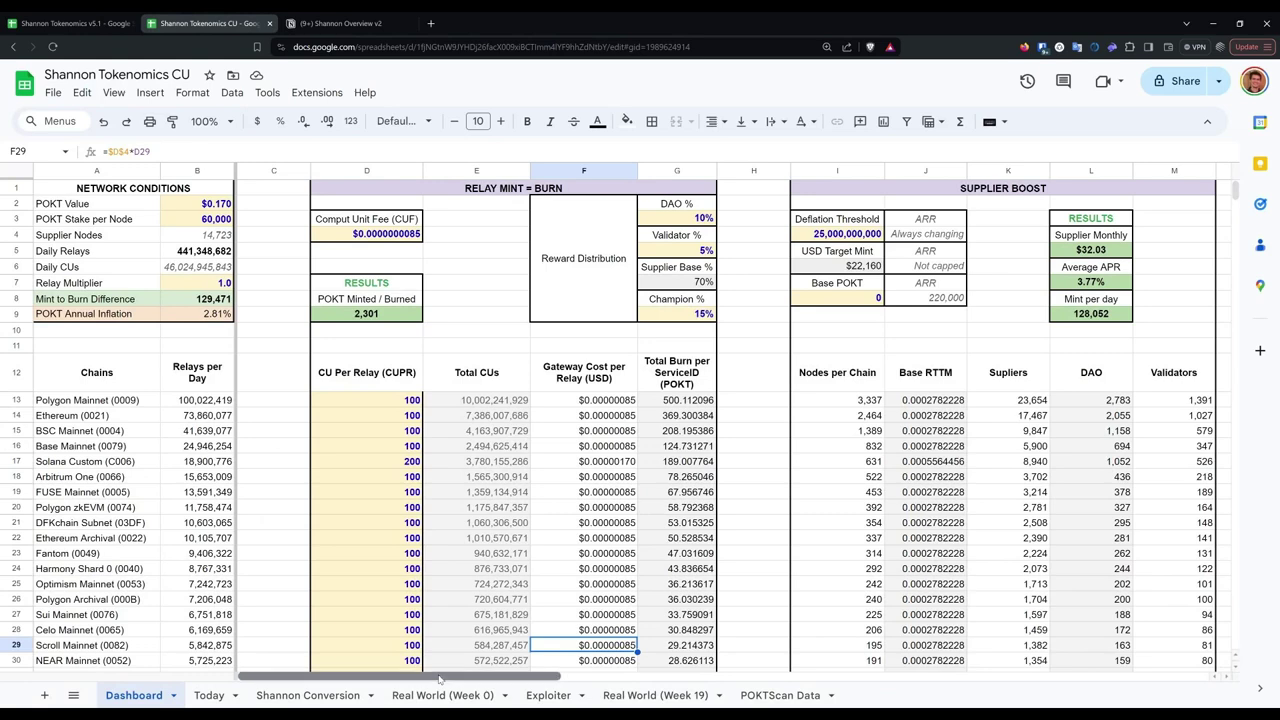
pyautogui.hscroll(1, 438, 679)
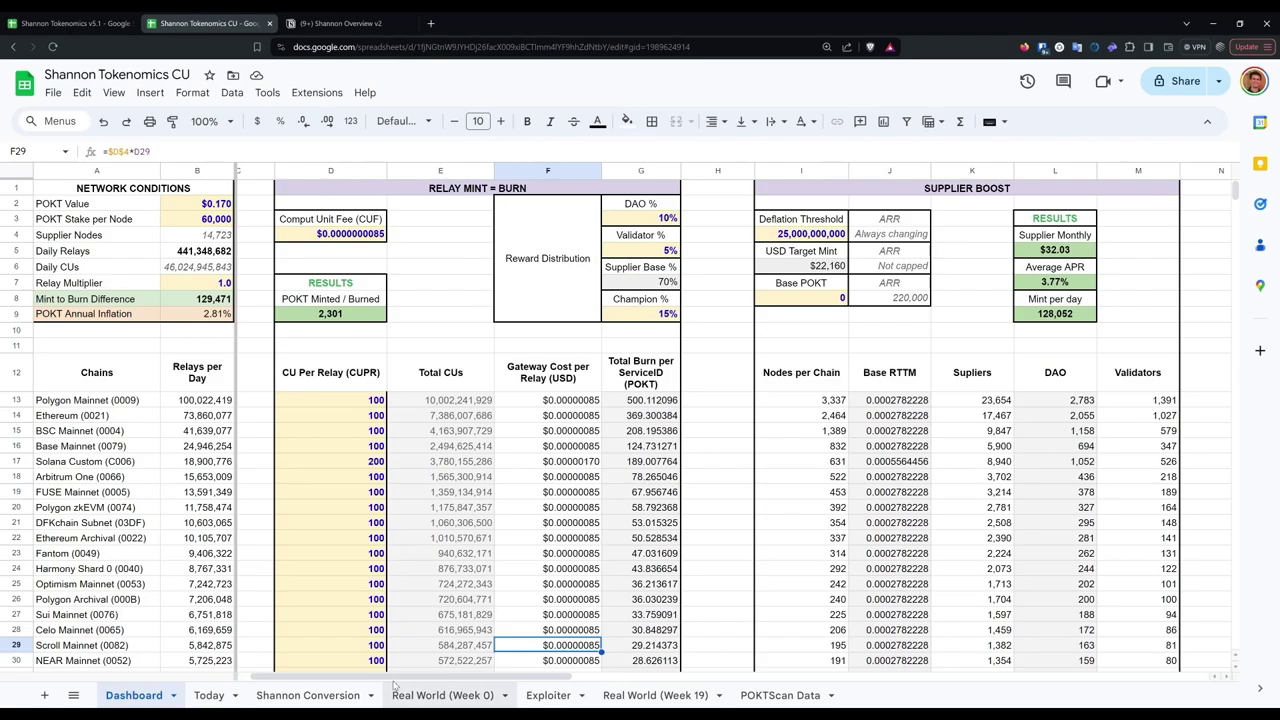
pyautogui.moveTo(392, 678)
pyautogui.mouseDown()
pyautogui.moveTo(545, 678)
pyautogui.moveTo(322, 664)
pyautogui.mouseUp()
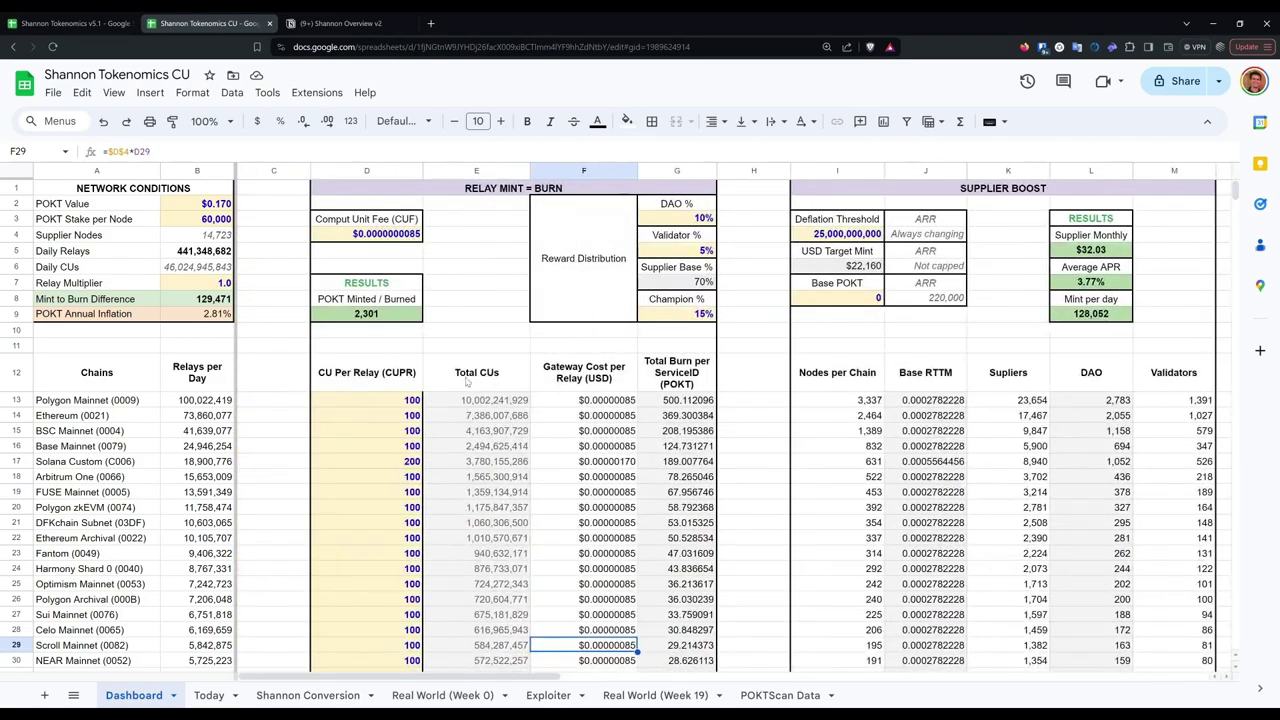
pyautogui.scroll(-12, 508, 428)
pyautogui.scroll(1, 508, 428)
pyautogui.scroll(12, 508, 429)
pyautogui.click(478, 195)
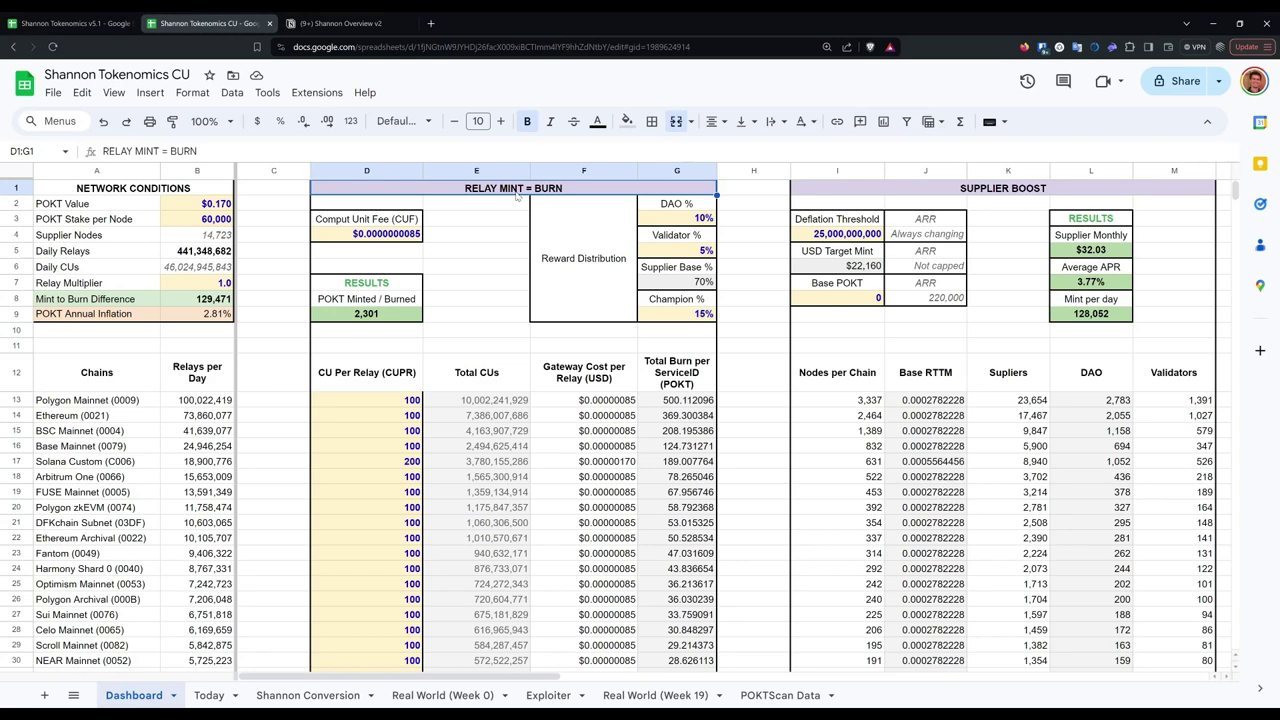
# Step: Examine the Comput Unit Fee (CUF) parameter in the RELAY MINT = BURN section
pyautogui.click(380, 224)
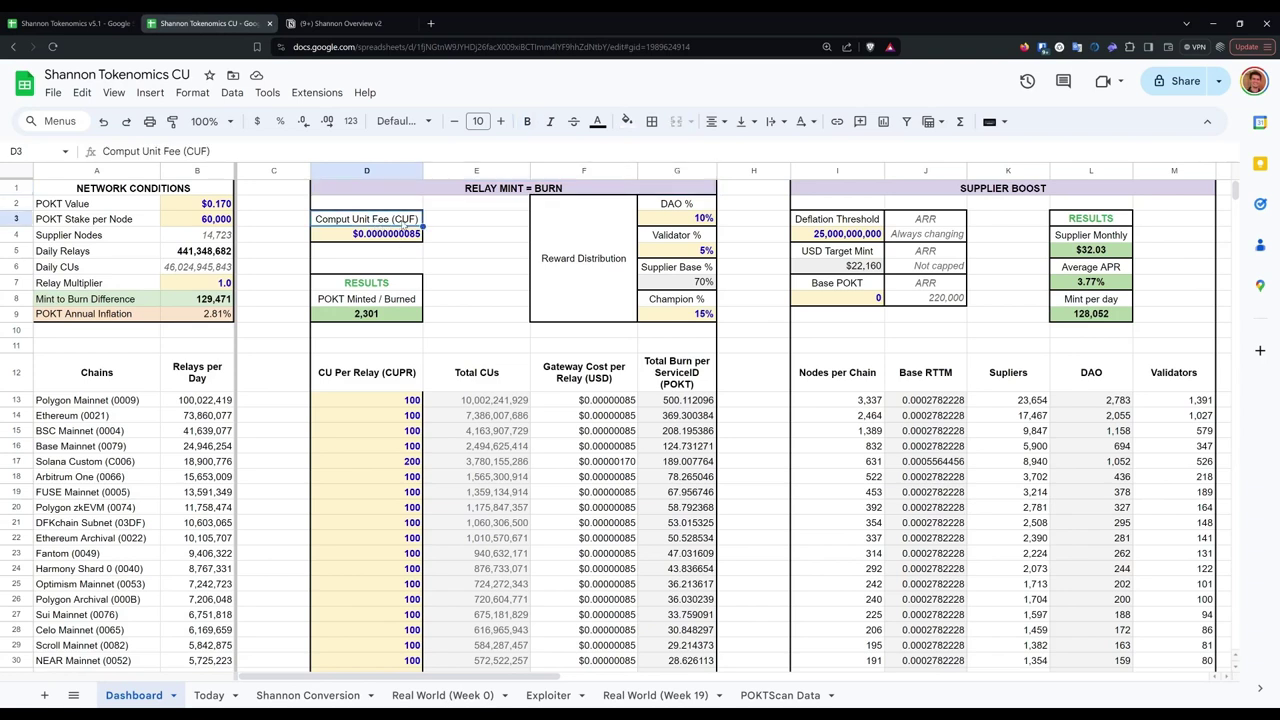
pyautogui.click(450, 225)
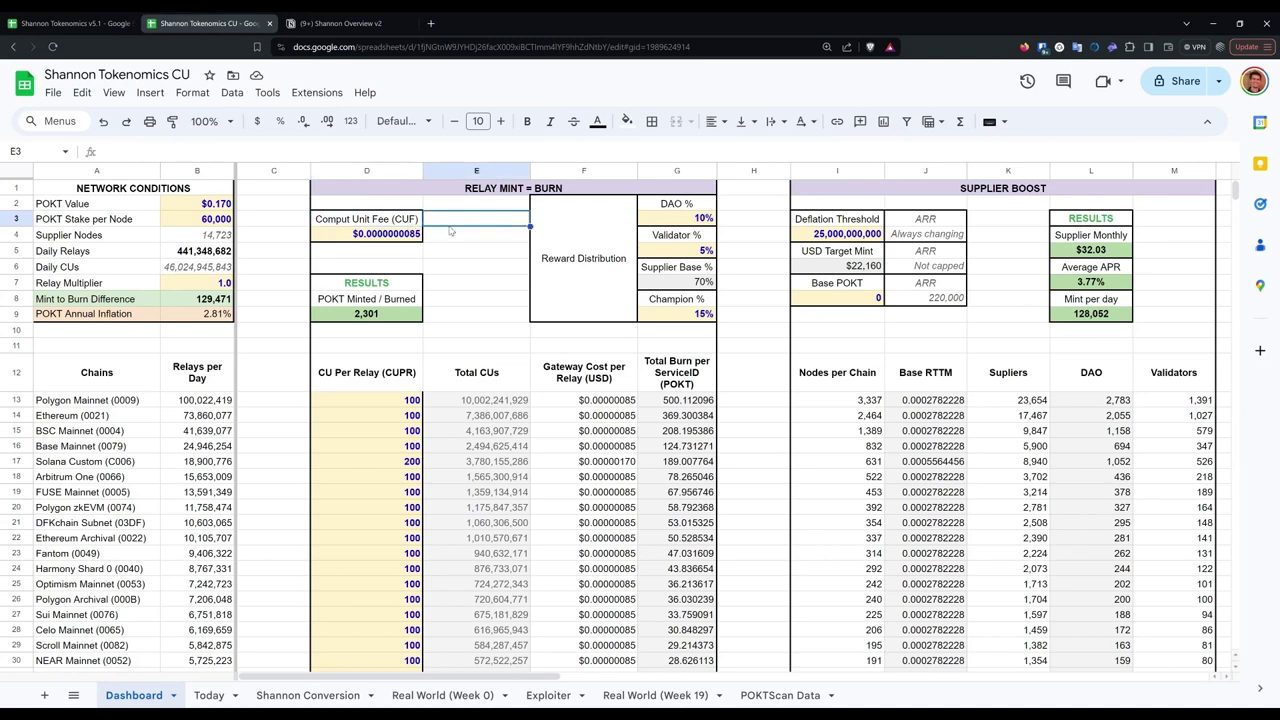
pyautogui.click(370, 224)
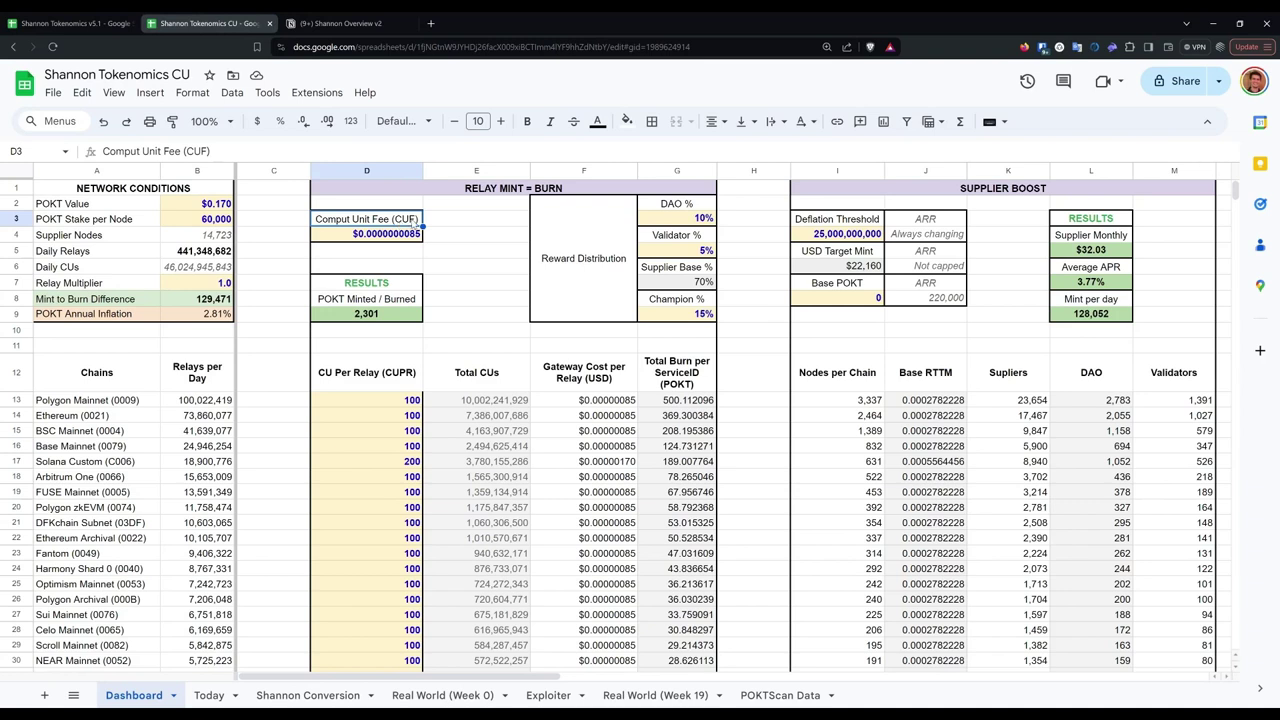
pyautogui.click(479, 241)
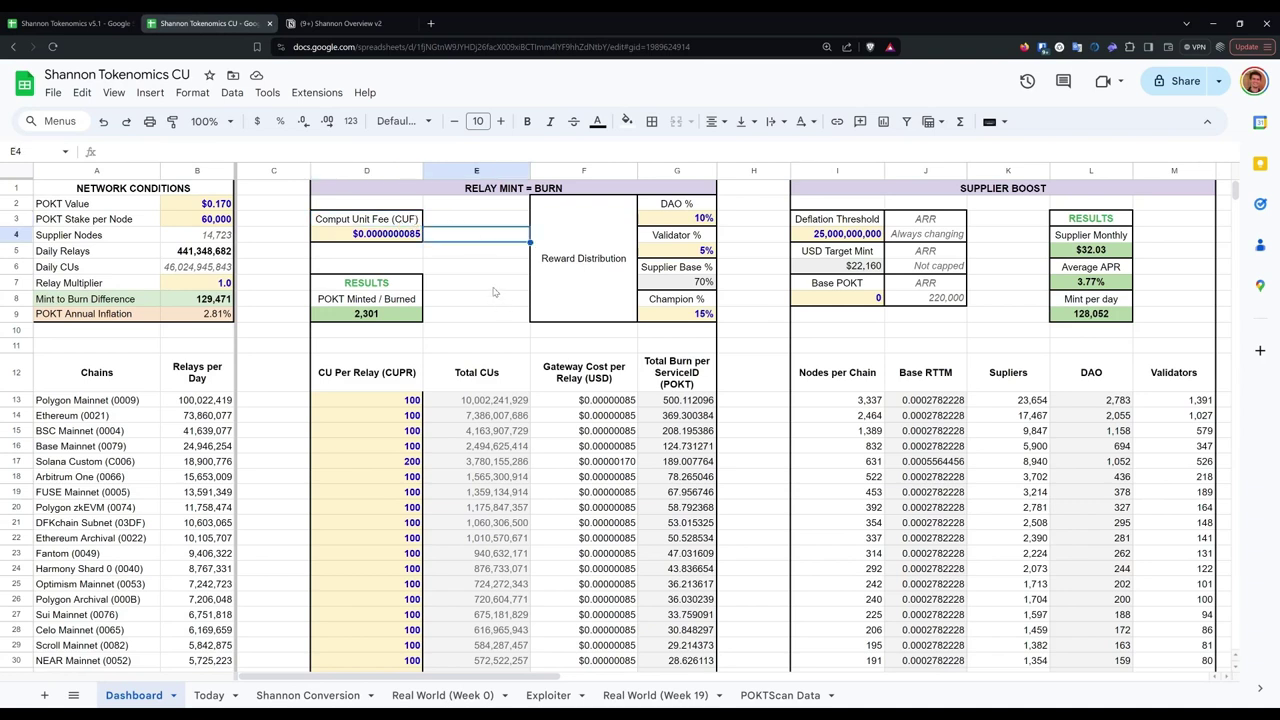
# Step: Go through the Reward Distribution percentages for DAO, Validator, Supplier Base and Champion
pyautogui.click(668, 205)
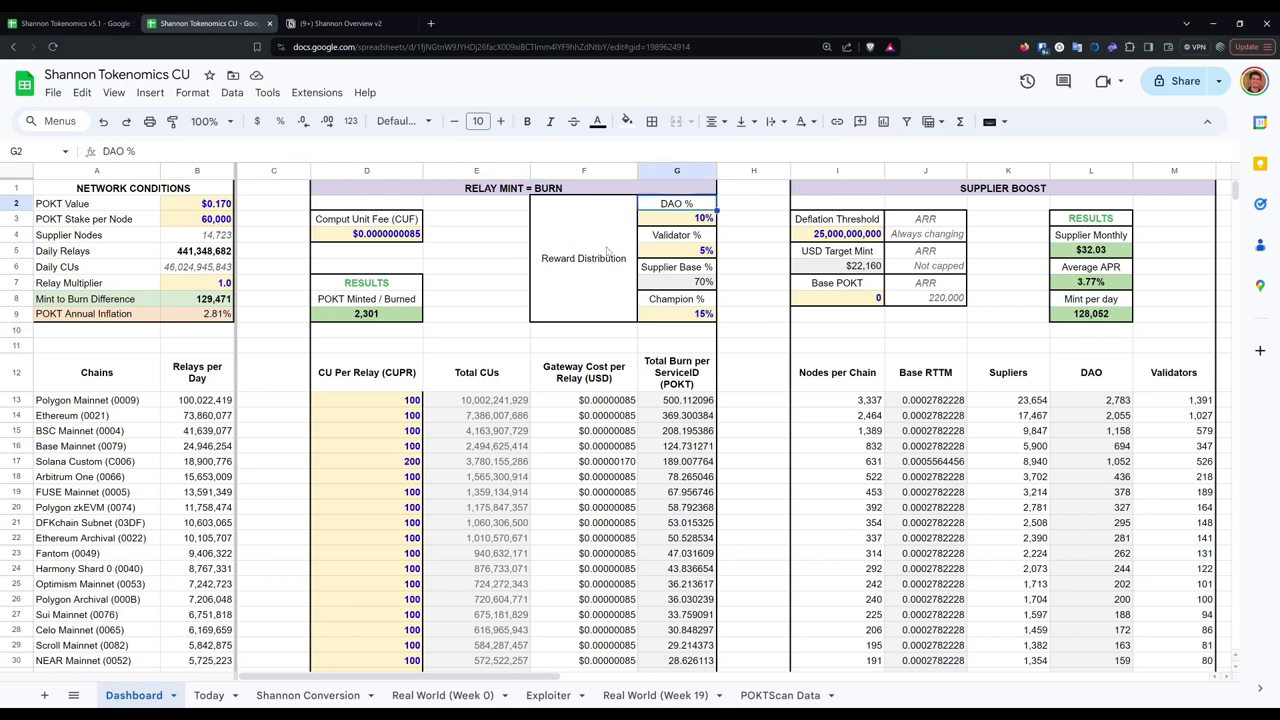
pyautogui.click(679, 224)
pyautogui.click(684, 250)
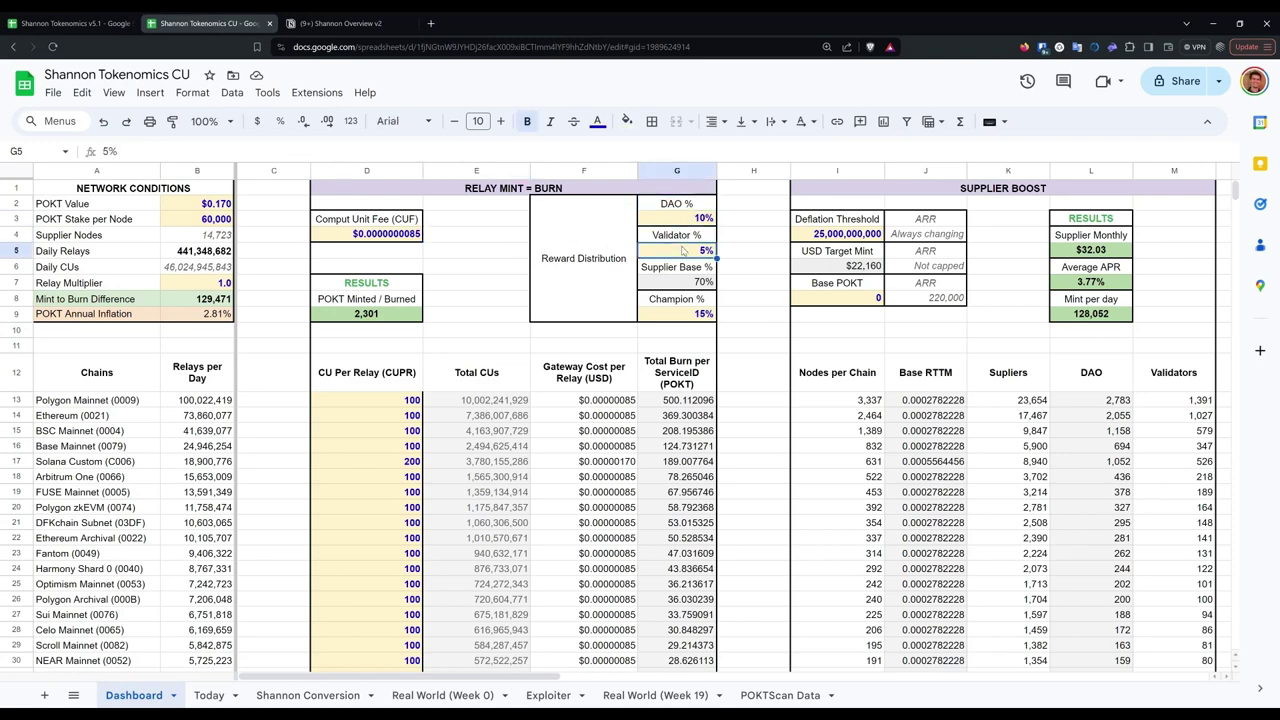
pyautogui.click(684, 286)
pyautogui.click(689, 322)
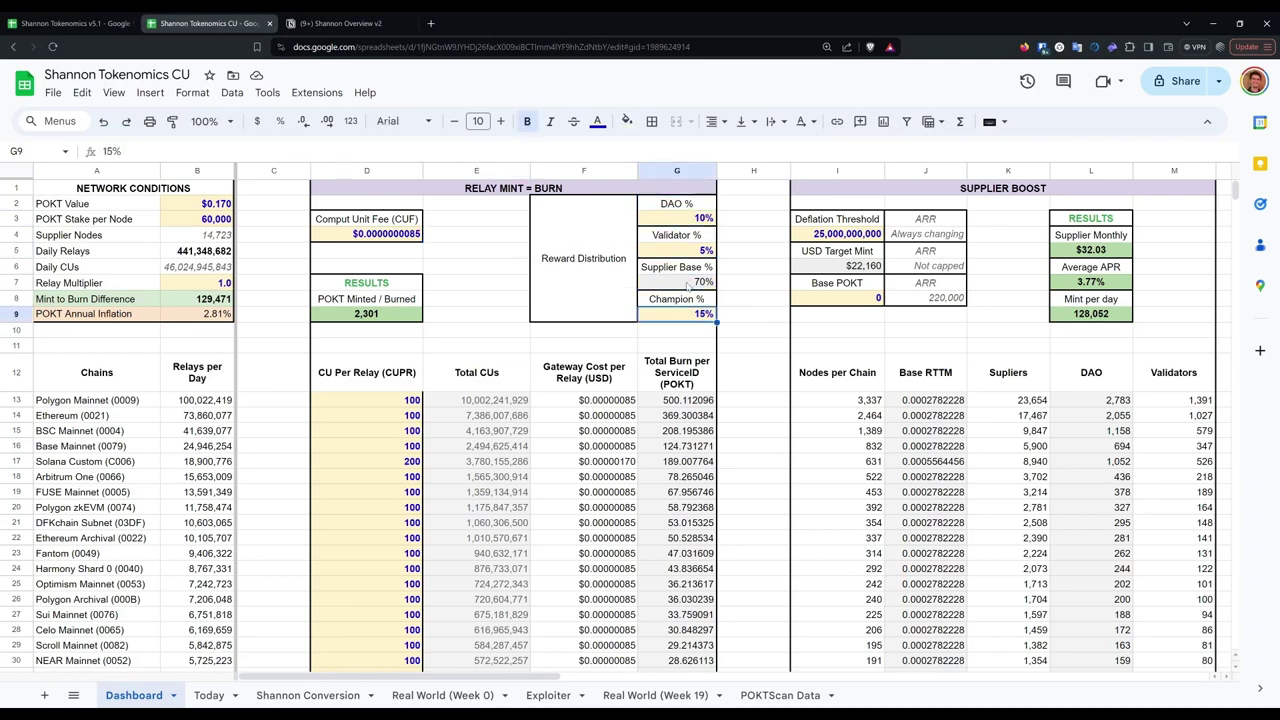
# Step: Check the Comput Unit Fee value in D4 and return to the RELAY MINT = BURN heading
pyautogui.click(408, 238)
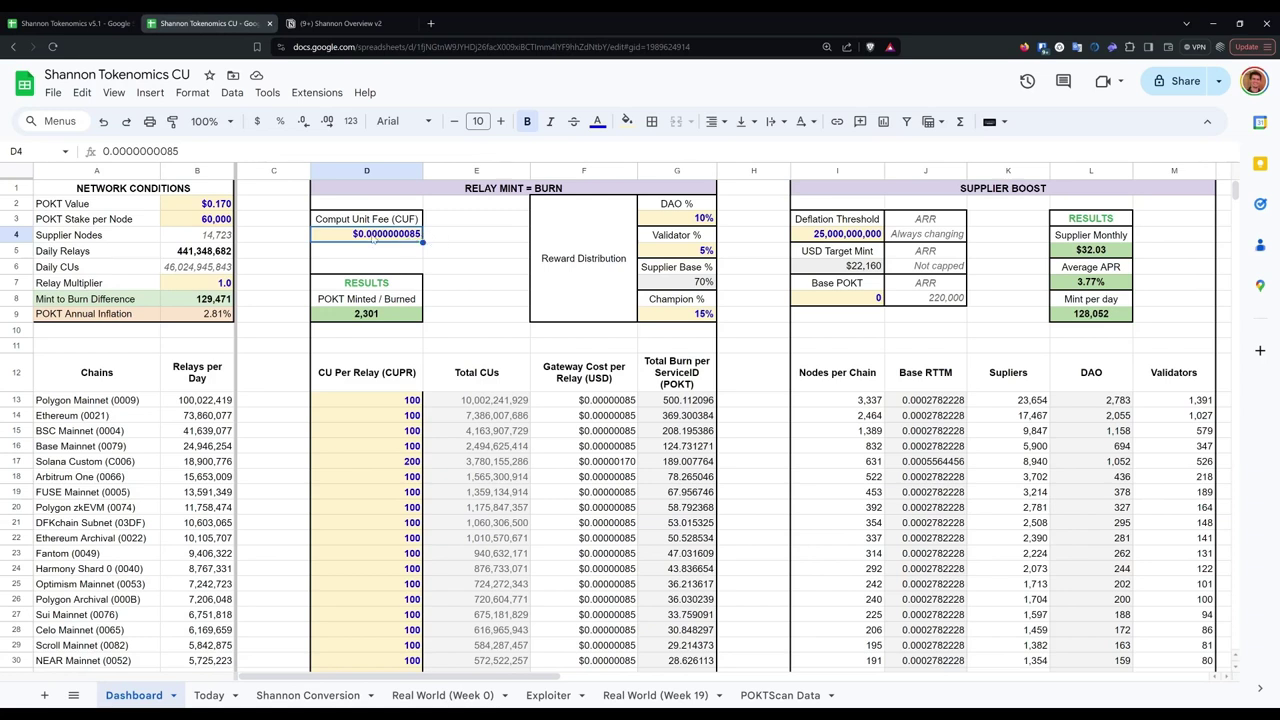
pyautogui.press('Up')
pyautogui.press('Up')
pyautogui.press('Up')
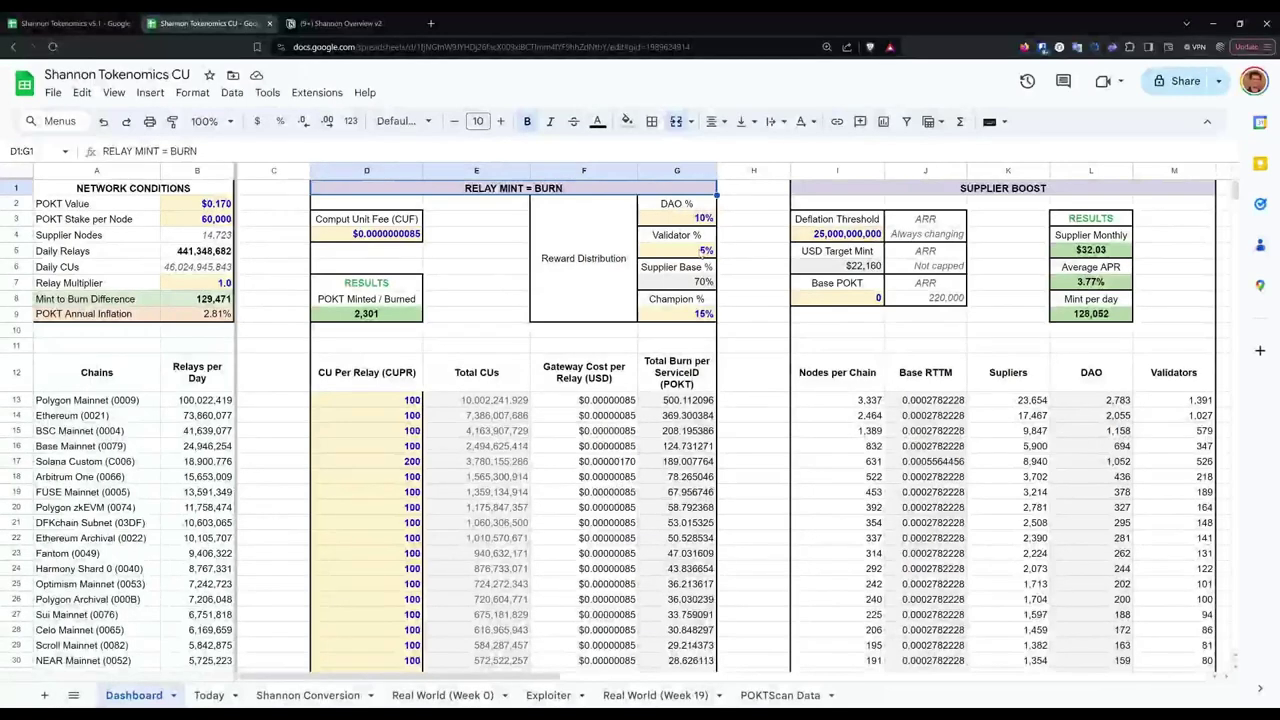
# Step: Point out the DAO and Validator shares, and rename the "Champion %" label in G8 as "Souces %"
pyautogui.click(687, 207)
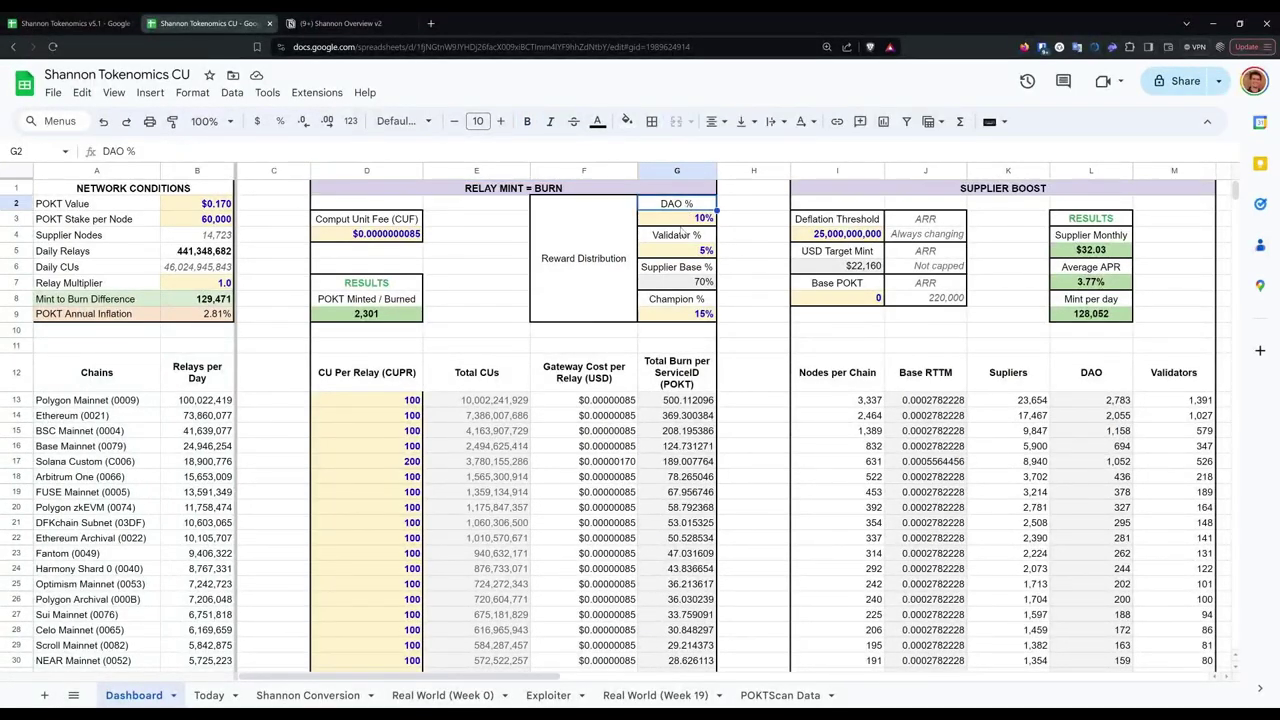
pyautogui.click(683, 237)
pyautogui.click(679, 305)
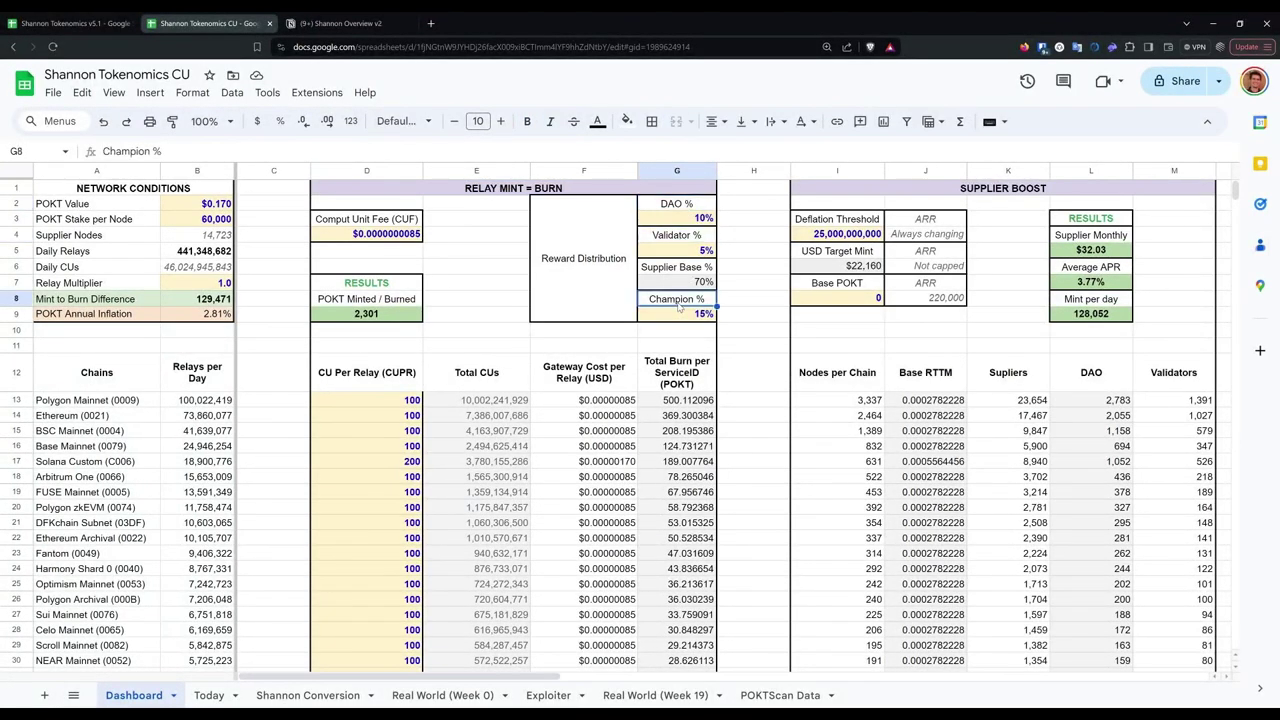
pyautogui.doubleClick(677, 302)
pyautogui.moveTo(693, 298); pyautogui.dragTo(627, 293)
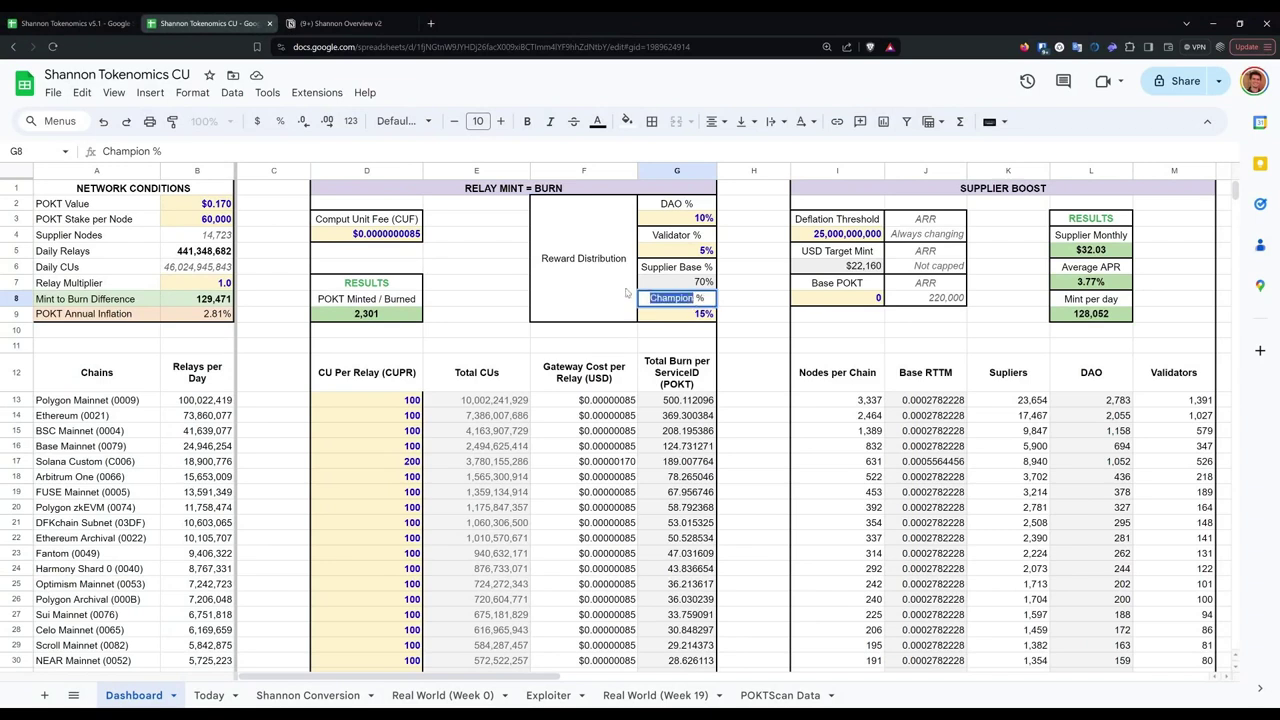
pyautogui.write('Souces')
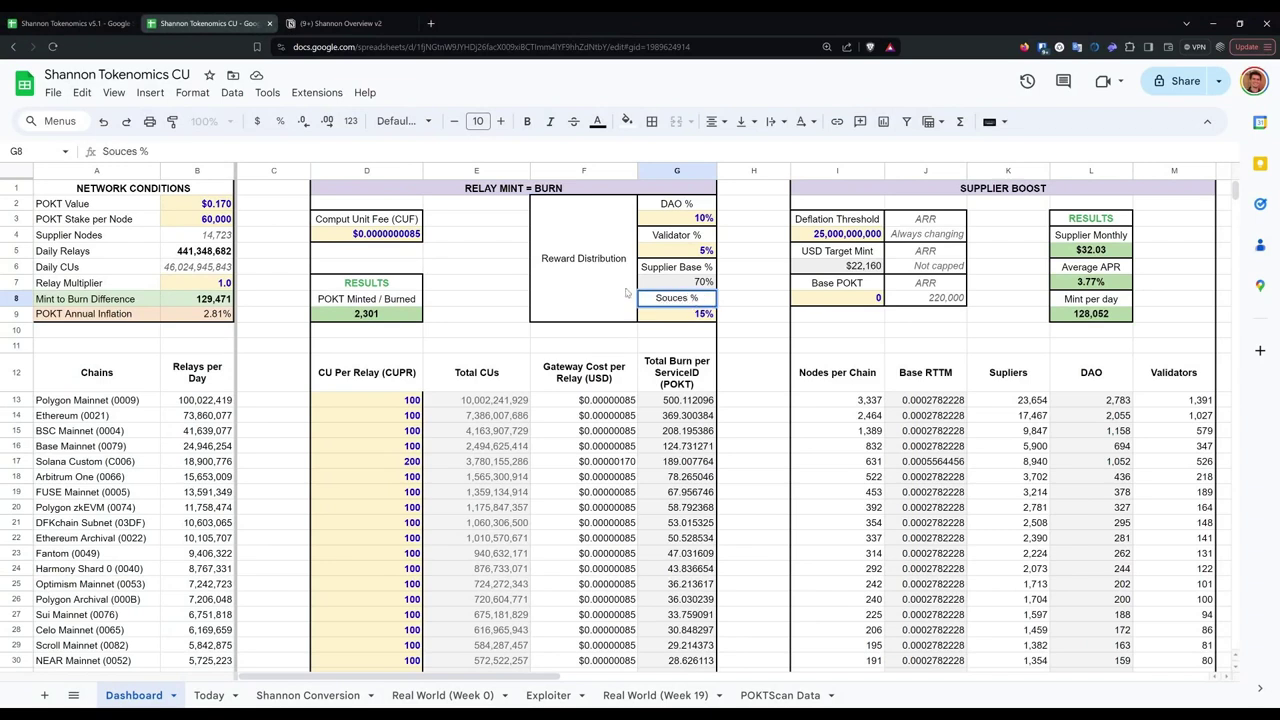
pyautogui.click(507, 292)
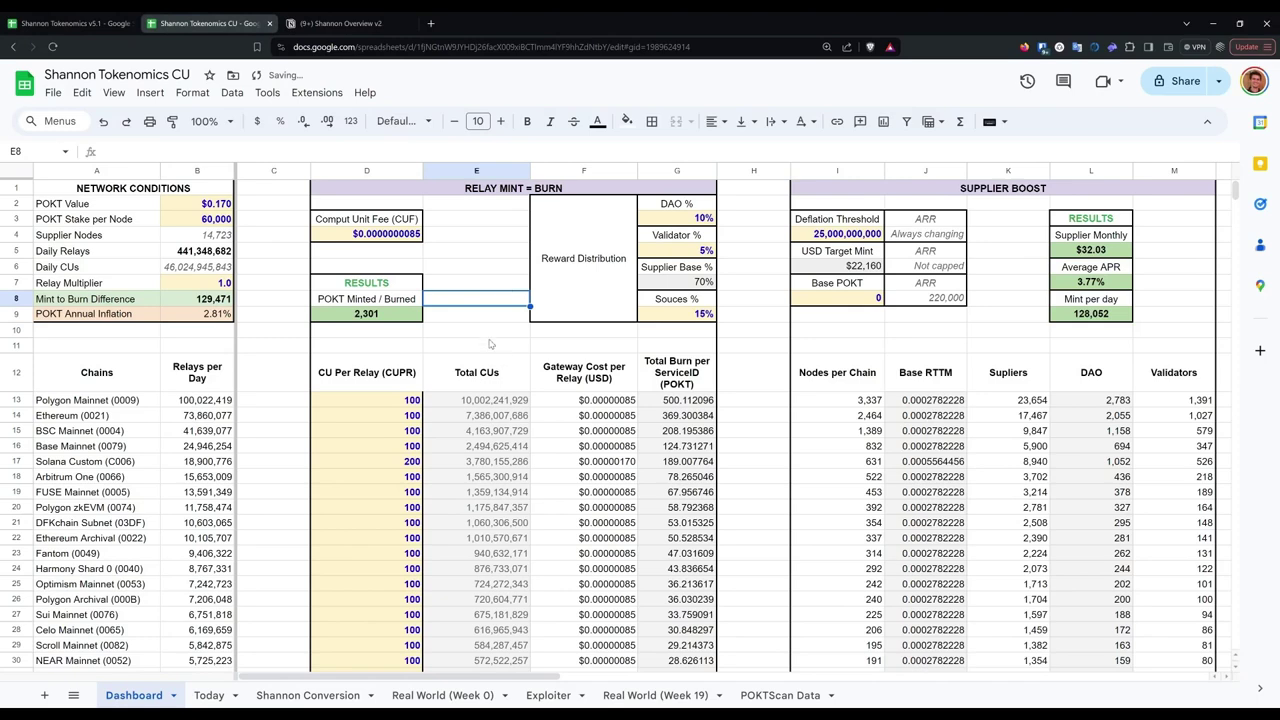
# Step: Examine the CU Per Relay (CUPR) column against the chains in A13:A23, checking Polygon Mainnet's value in D13
pyautogui.click(399, 380)
pyautogui.scroll(-1, 520, 345)
pyautogui.scroll(1, 520, 345)
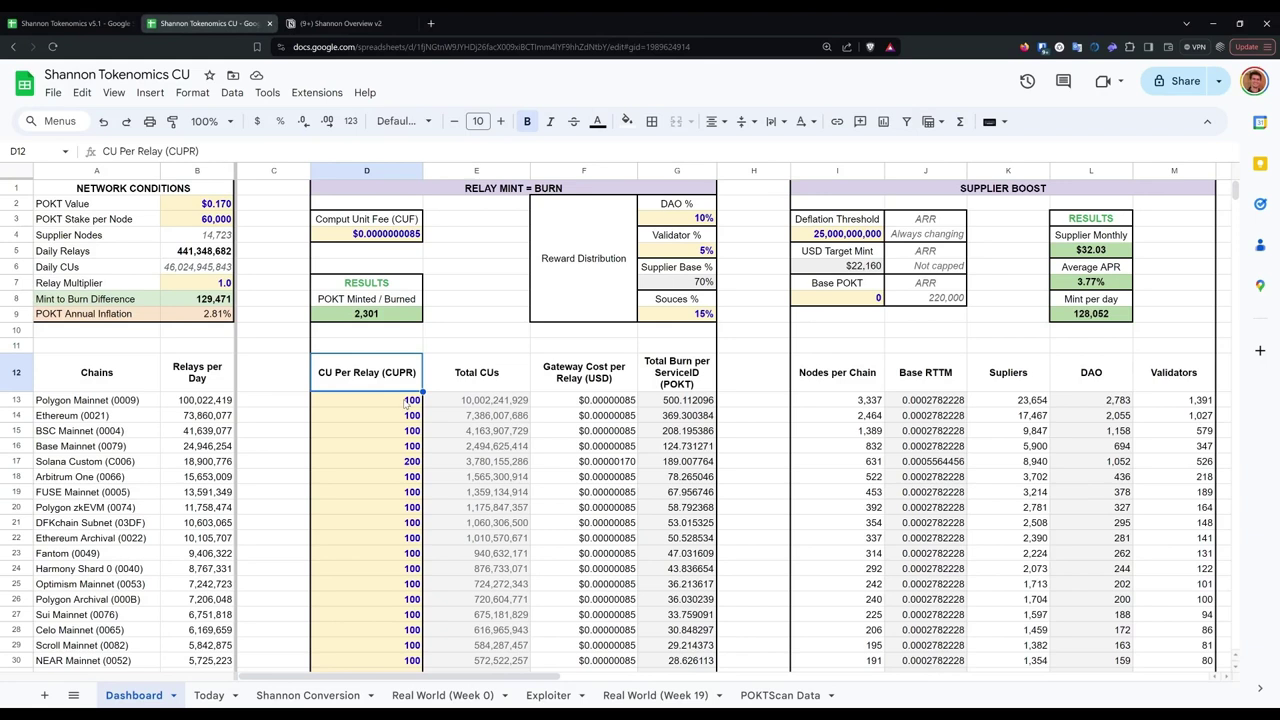
pyautogui.click(105, 405)
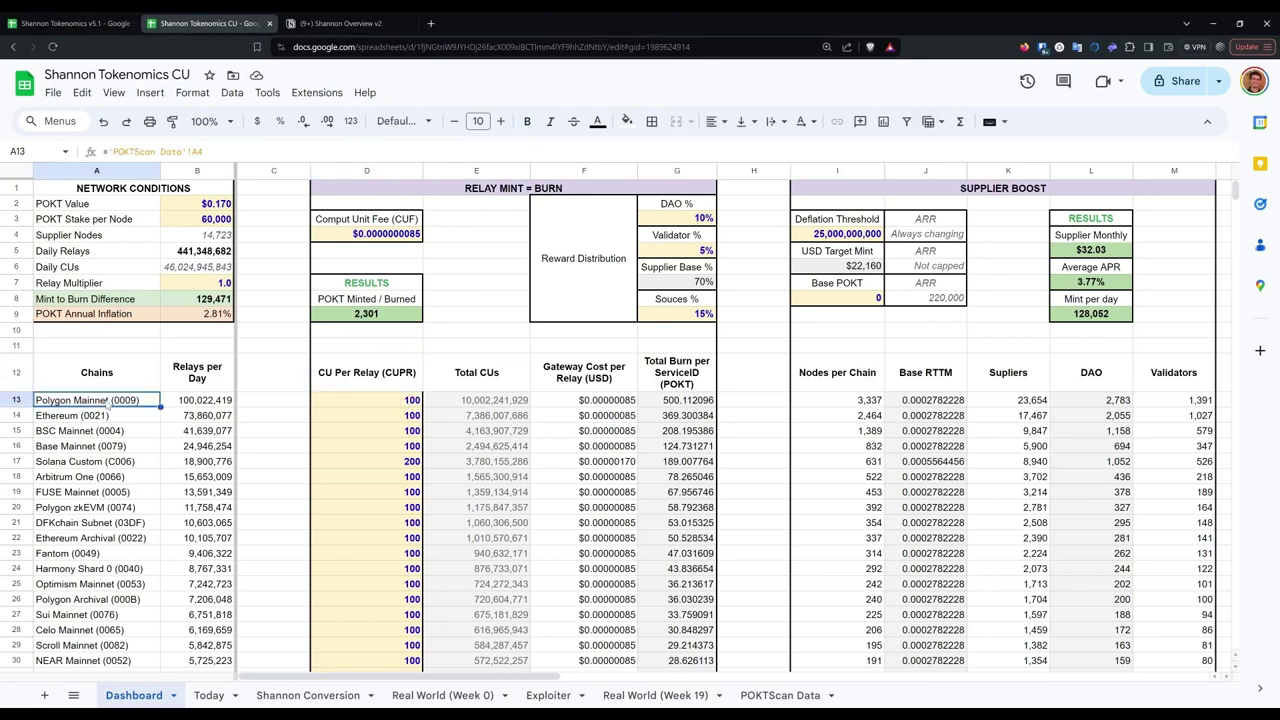
pyautogui.keyDown('shift'); pyautogui.click(122, 558); pyautogui.keyUp('shift')
pyautogui.click(380, 405)
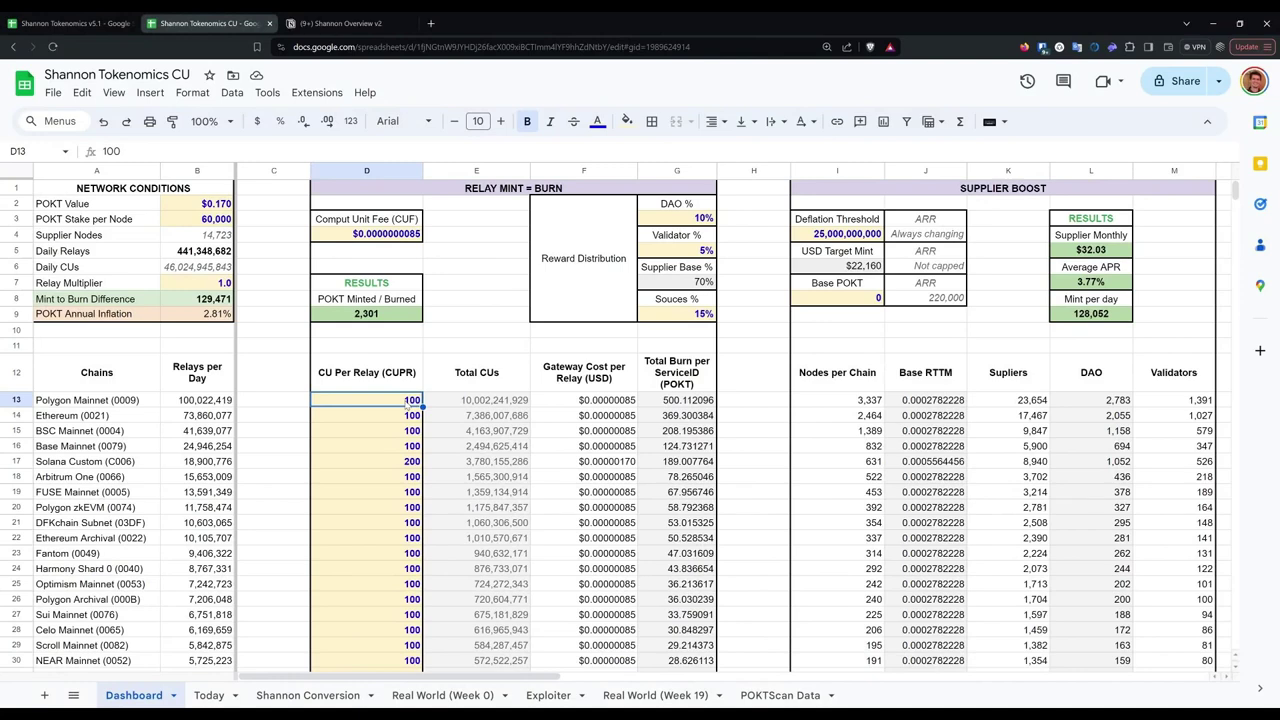
# Step: Trace how Polygon Mainnet's Total CUs derive from its Relays per Day and CU Per Relay cells
pyautogui.click(212, 405)
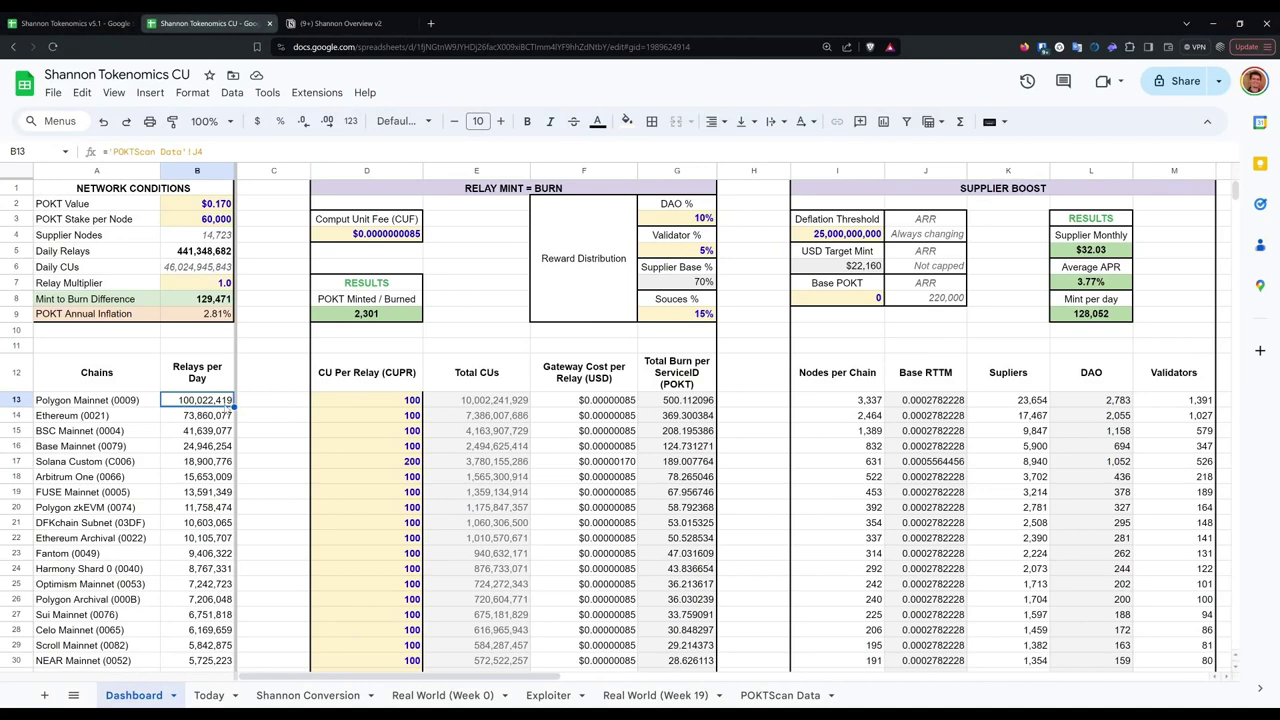
pyautogui.click(147, 406)
pyautogui.click(190, 401)
pyautogui.click(368, 408)
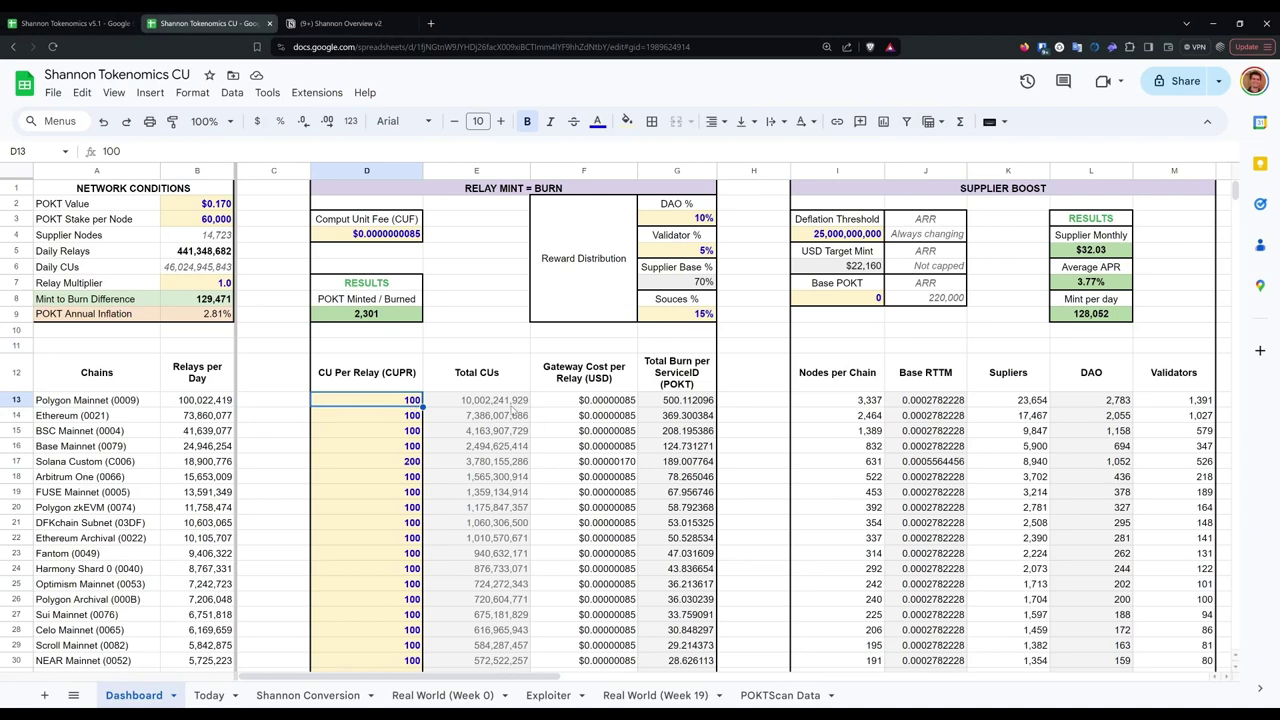
pyautogui.click(459, 409)
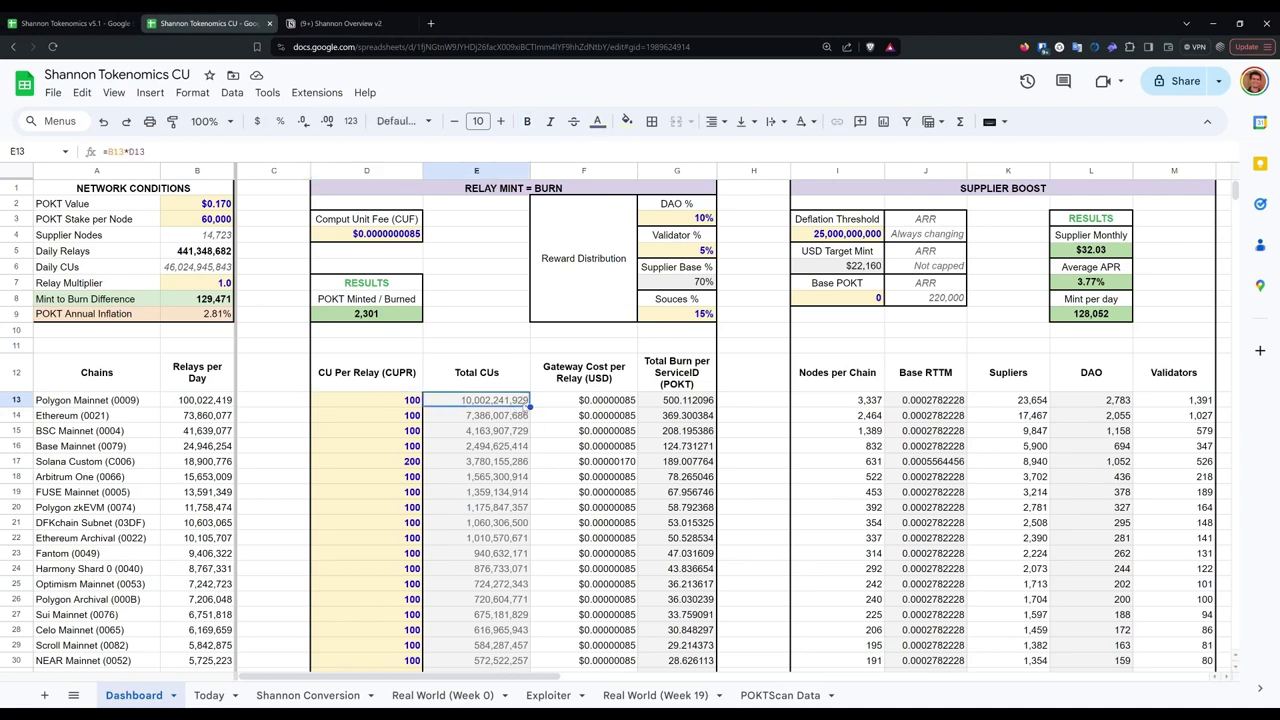
# Step: Trace Polygon Mainnet's Total CUs and Gateway Cost per Relay in row 13 back to its Relays per Day and CU Per Relay
pyautogui.click(214, 404)
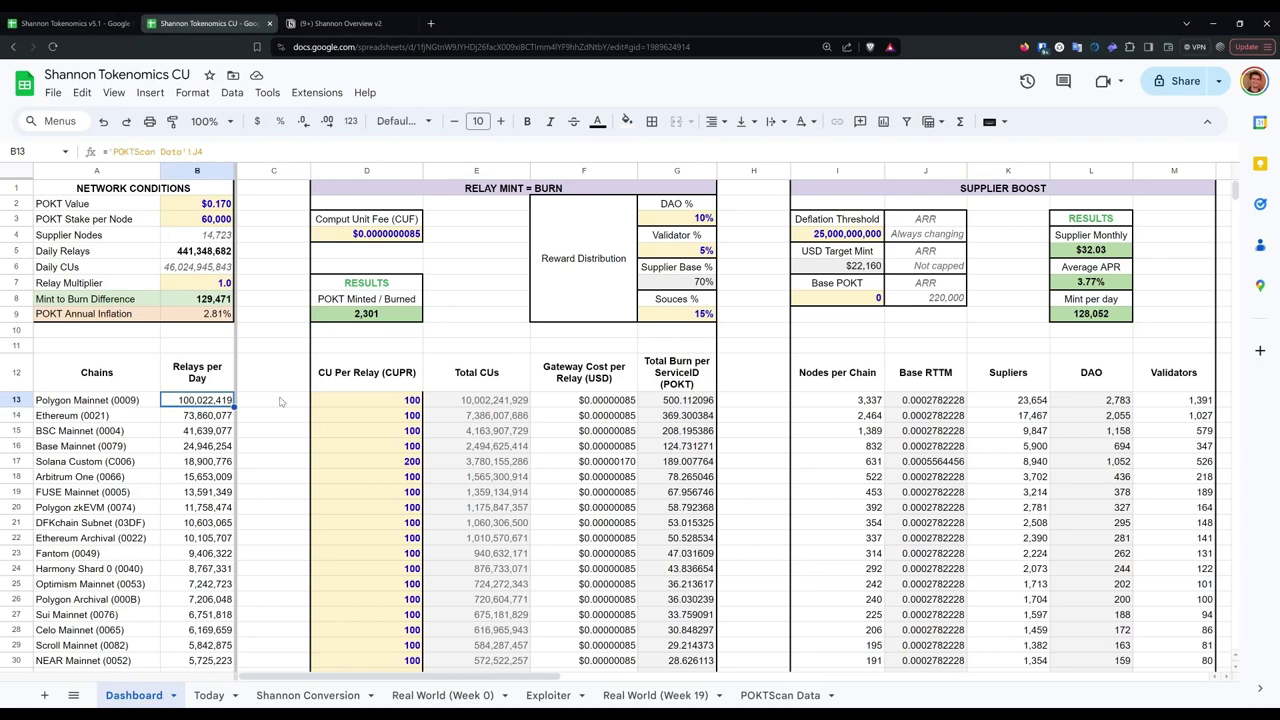
pyautogui.click(370, 404)
pyautogui.click(454, 401)
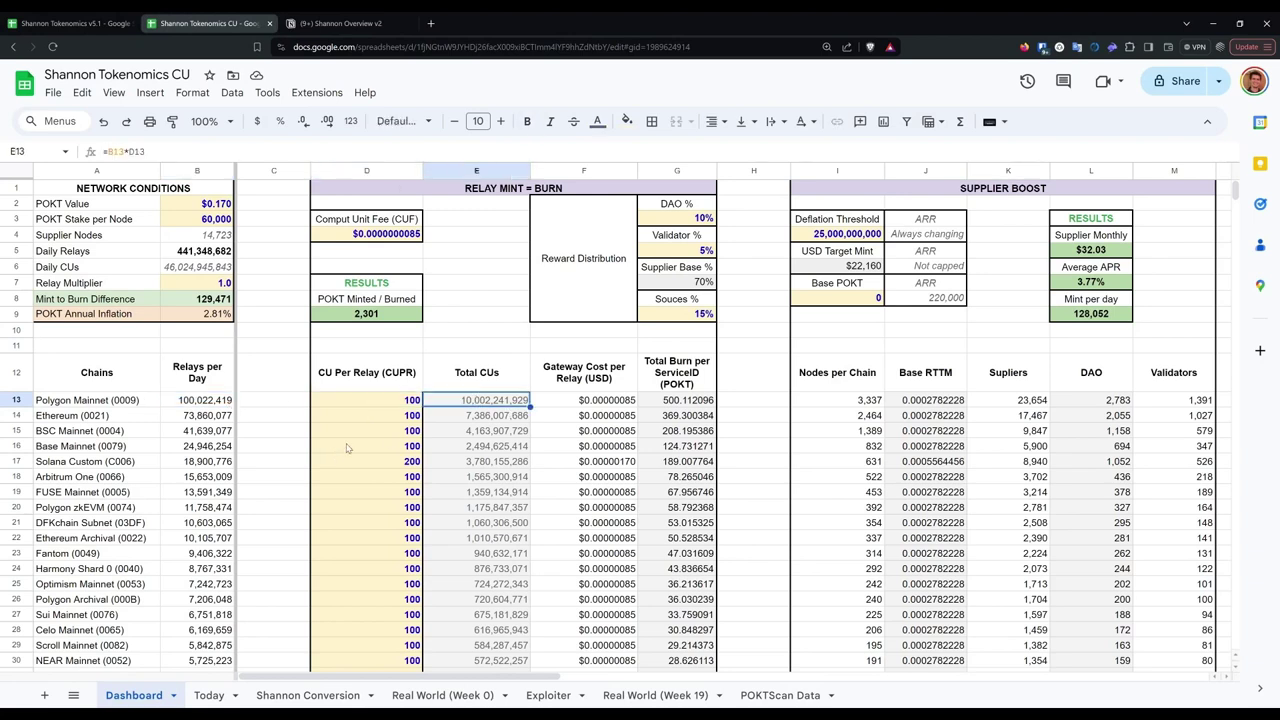
pyautogui.click(591, 402)
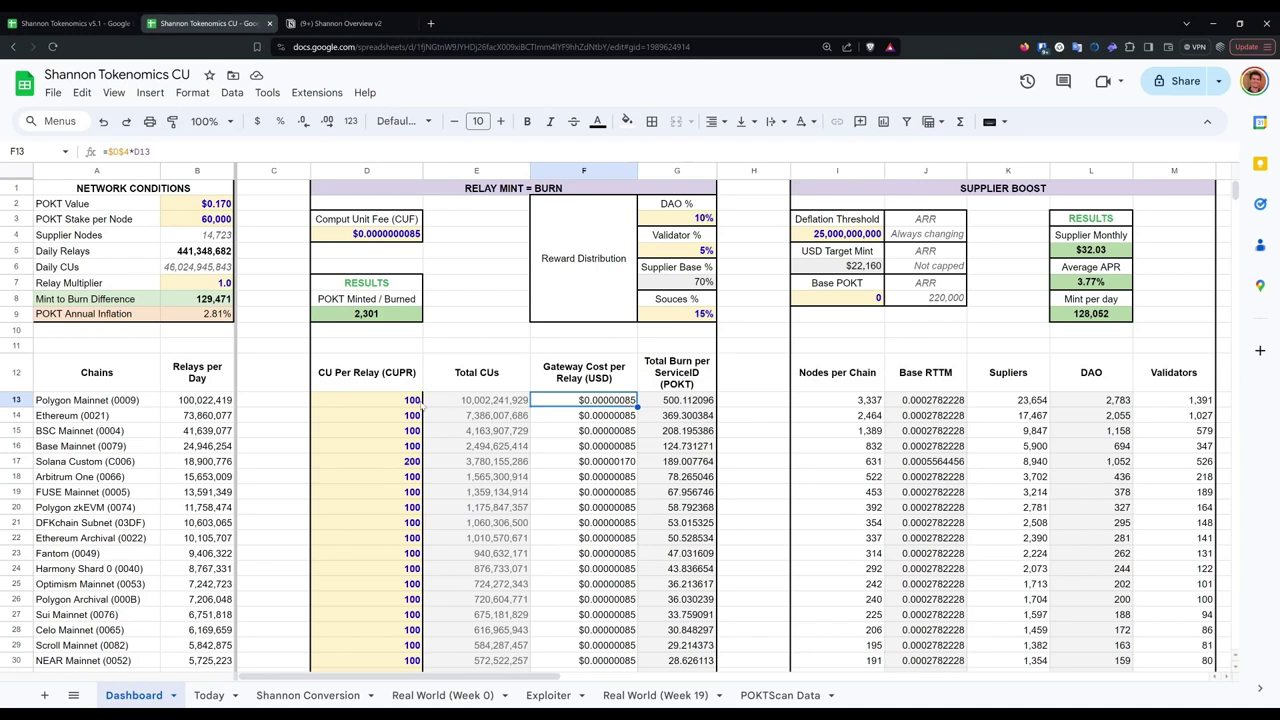
pyautogui.click(418, 403)
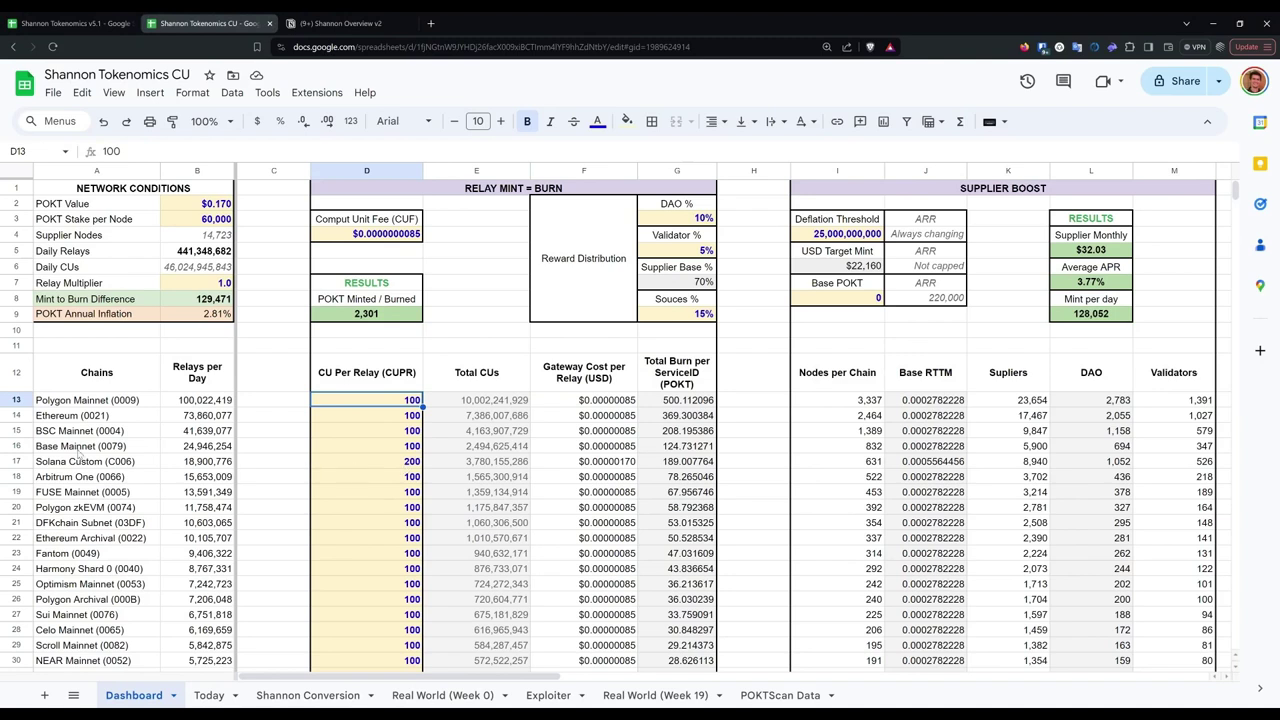
# Step: Examine Solana Custom's relays, CU Per Relay and gateway cost in row 17, along with the reward distribution percentages in G2:G9
pyautogui.click(16, 461)
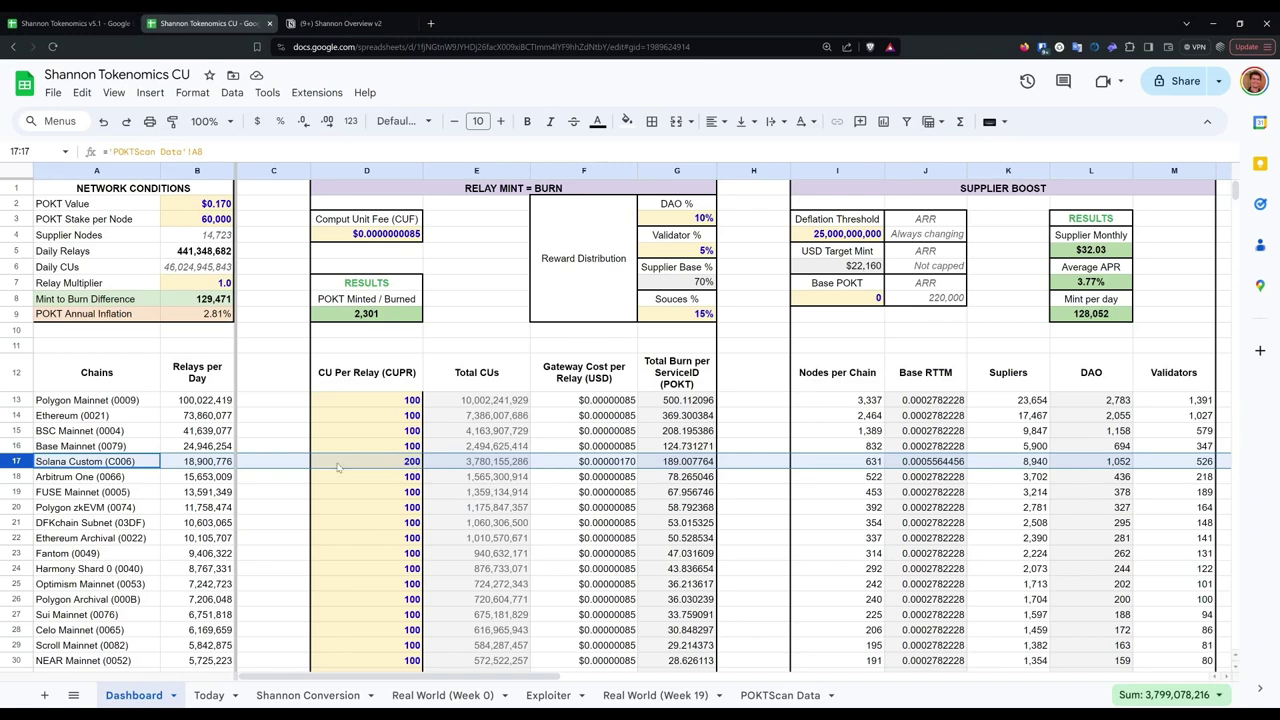
pyautogui.click(92, 468)
pyautogui.click(402, 463)
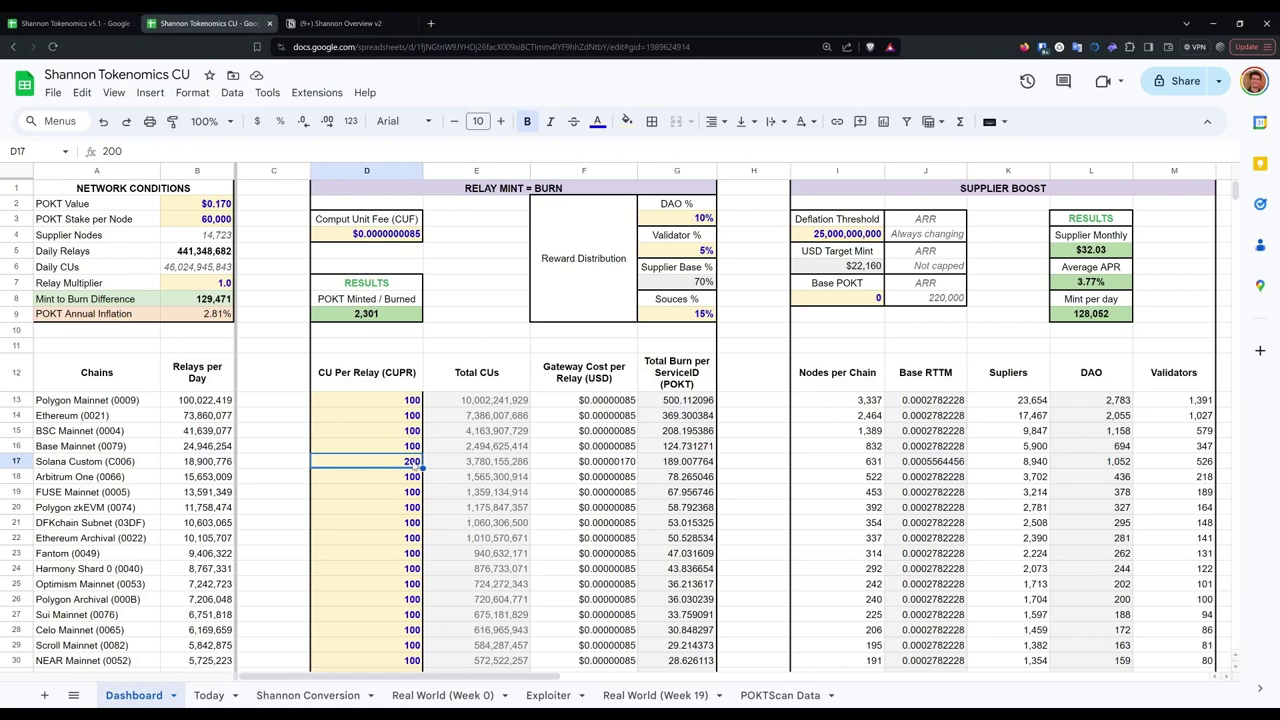
pyautogui.click(620, 466)
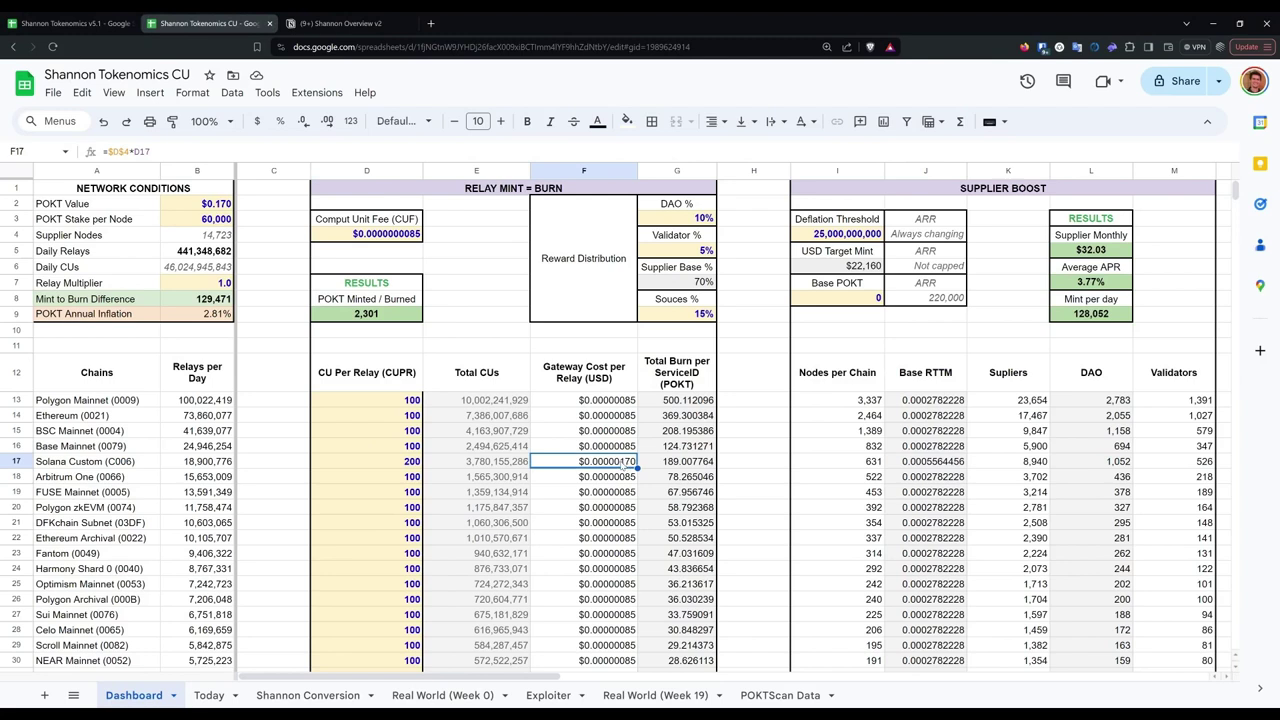
pyautogui.click(200, 466)
pyautogui.click(580, 466)
pyautogui.moveTo(673, 204); pyautogui.dragTo(670, 316)
pyautogui.click(496, 479)
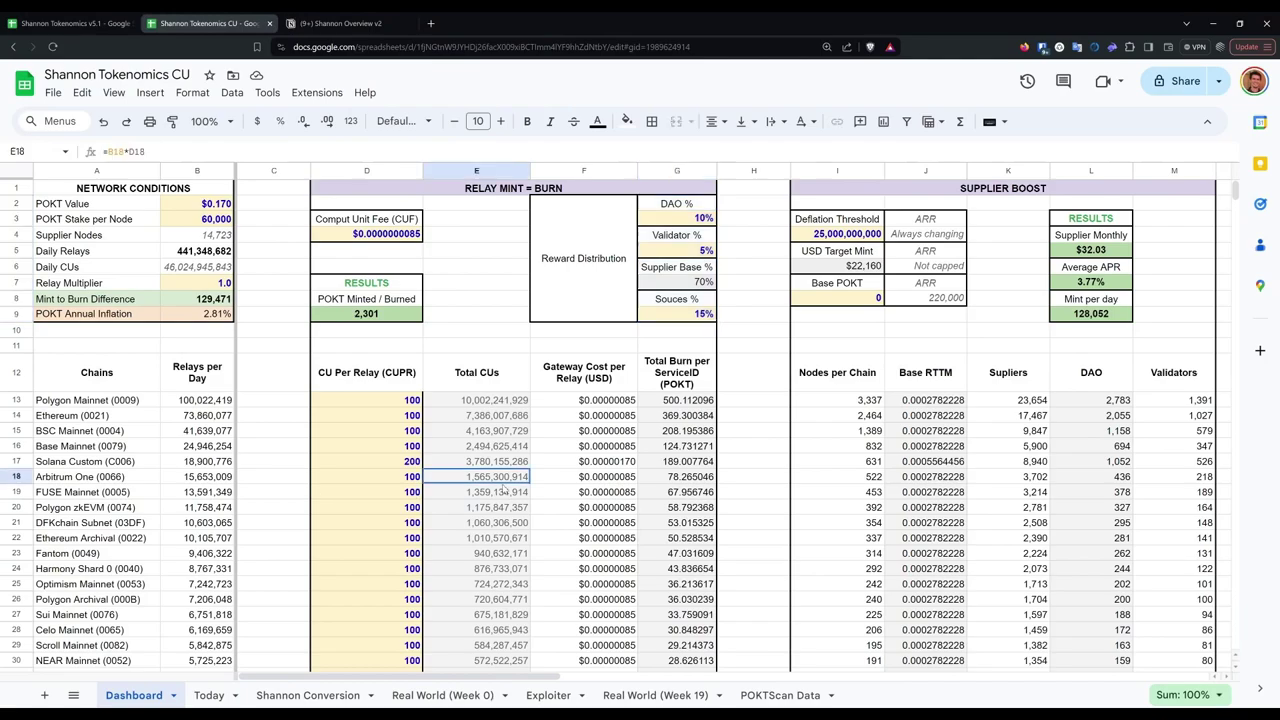
# Step: Scan the CU Per Relay (CUPR) column below Arbitrum One, checking the values for Fantom and Base Testnet
pyautogui.scroll(-5, 421, 512)
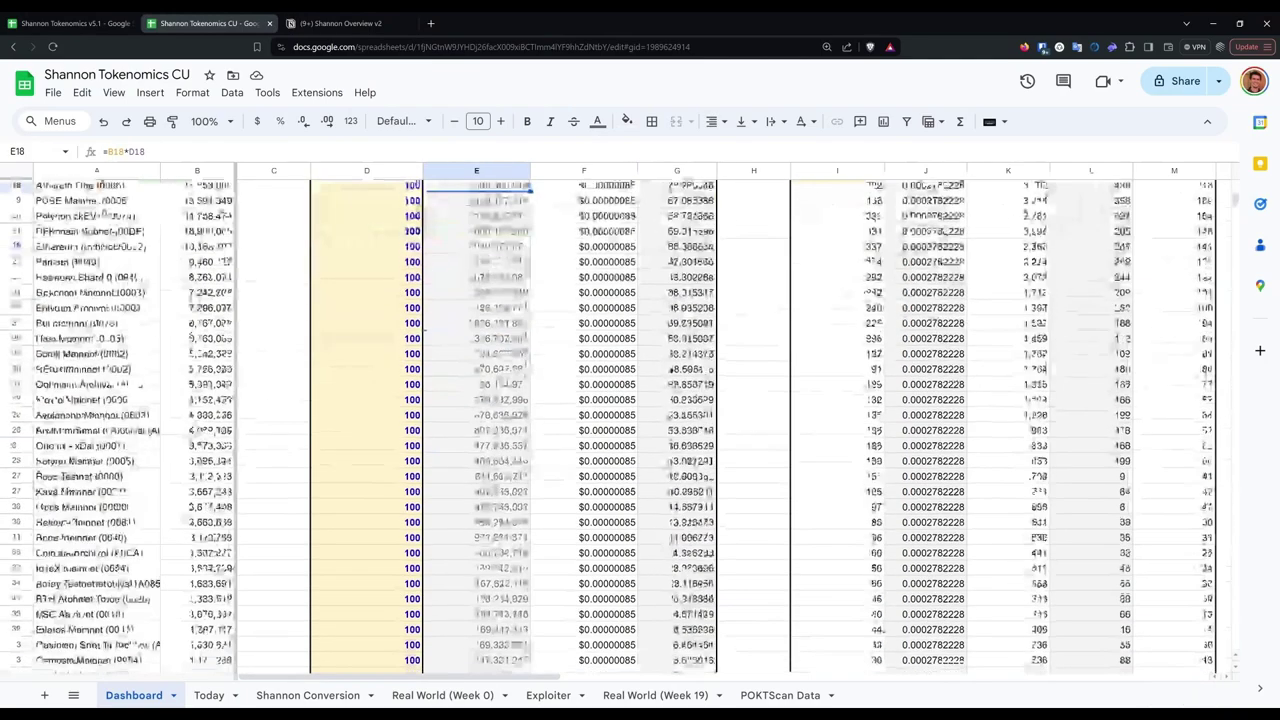
pyautogui.click(400, 263)
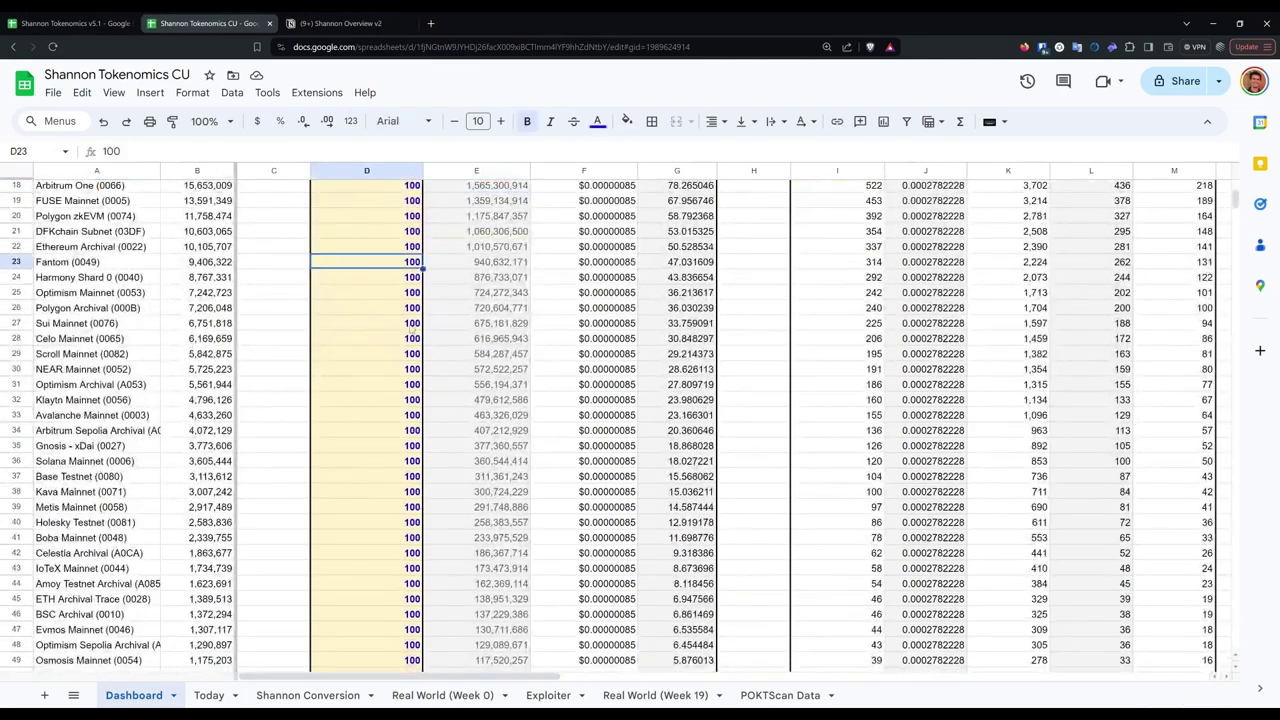
pyautogui.scroll(5, 380, 500)
pyautogui.click(389, 479)
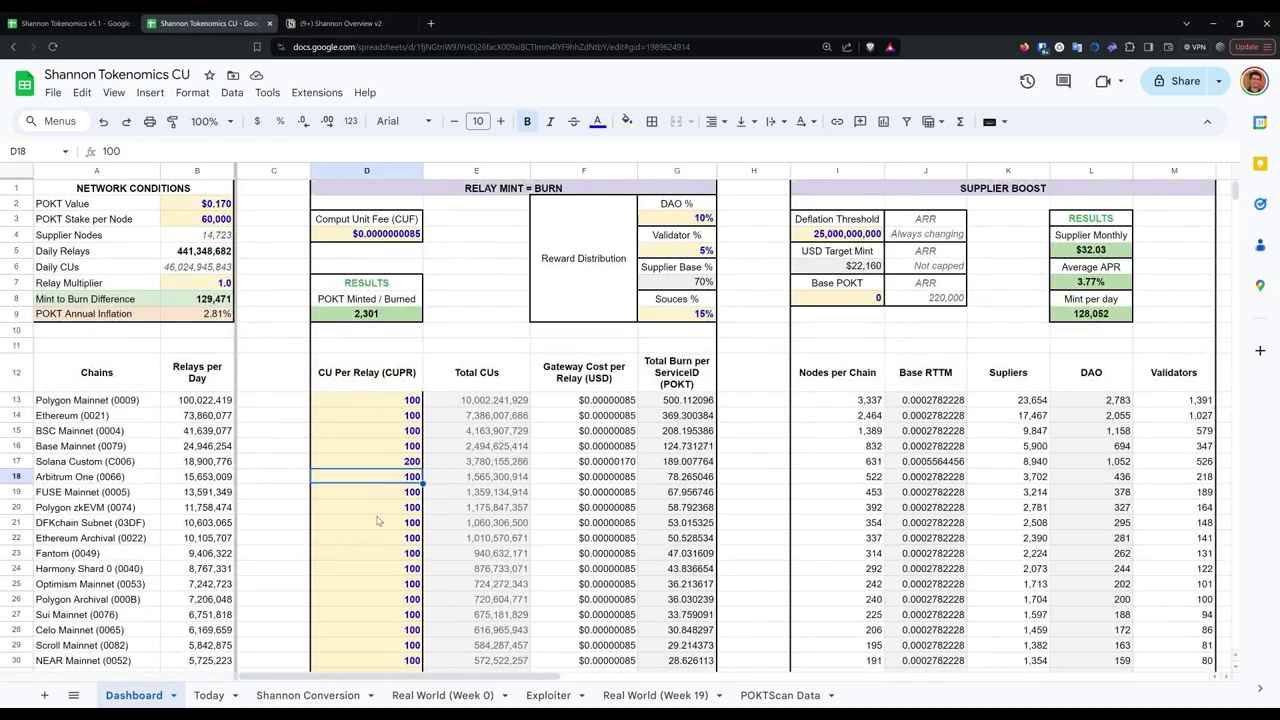
pyautogui.scroll(-5, 378, 521)
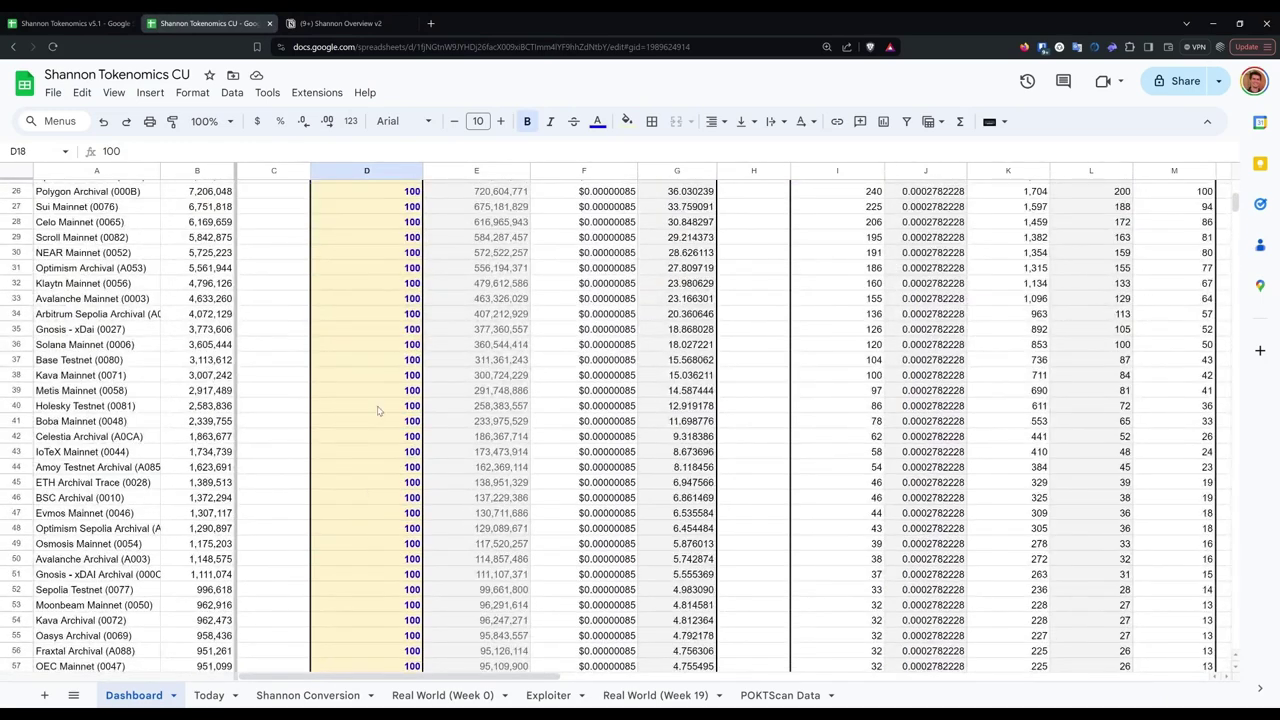
pyautogui.click(388, 365)
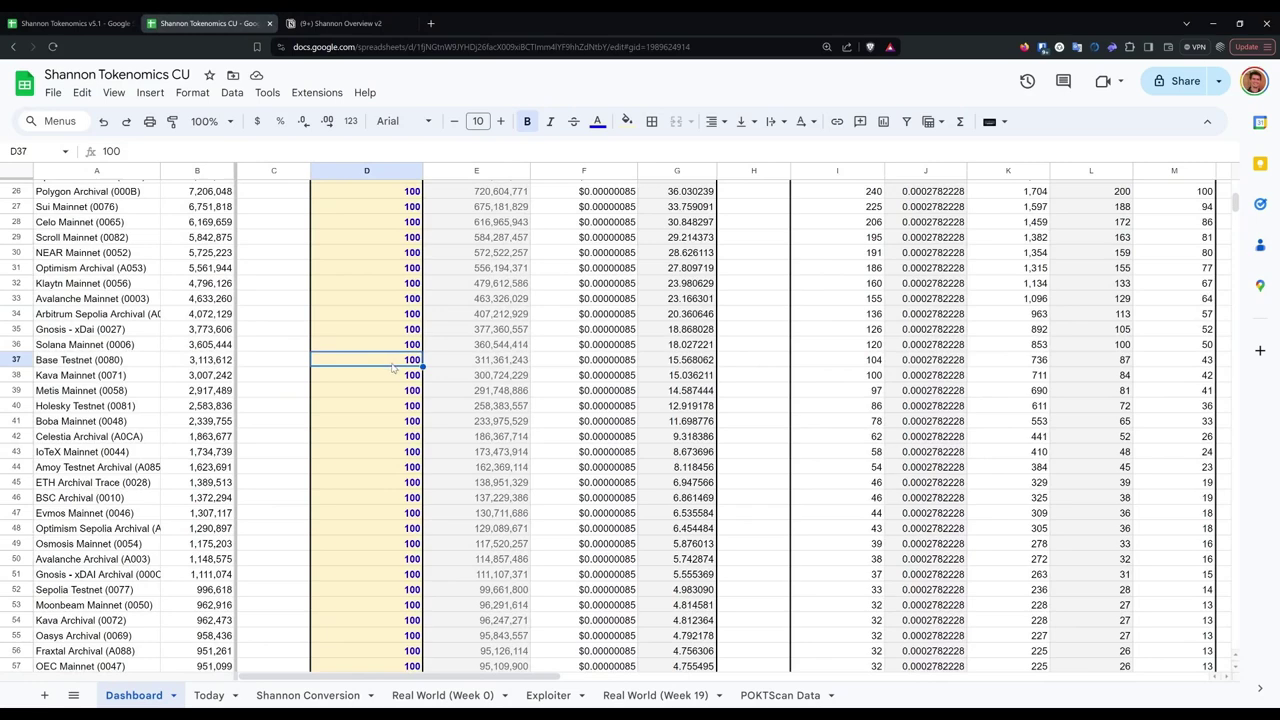
pyautogui.scroll(5, 389, 383)
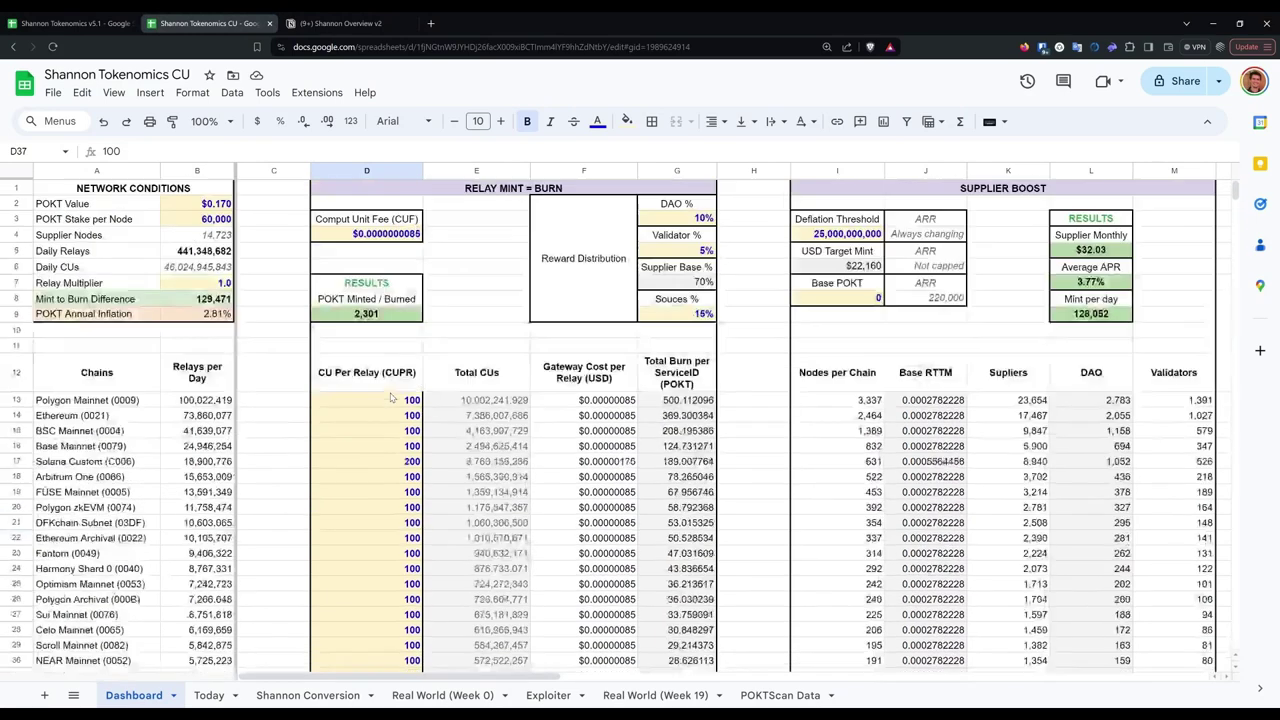
# Step: Review the CU Per Relay values under RELAY MINT = BURN for BSC, FUSE, Gnosis - xDai and Metis Mainnet
pyautogui.click(460, 195)
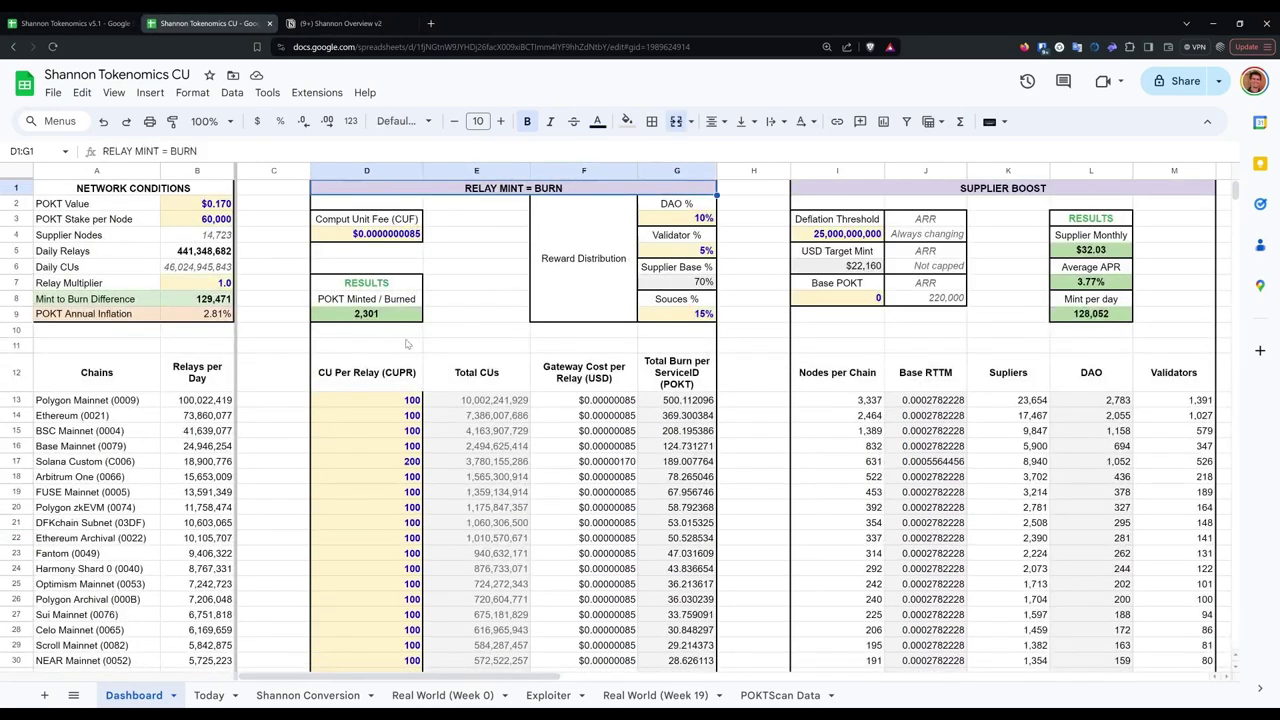
pyautogui.click(378, 437)
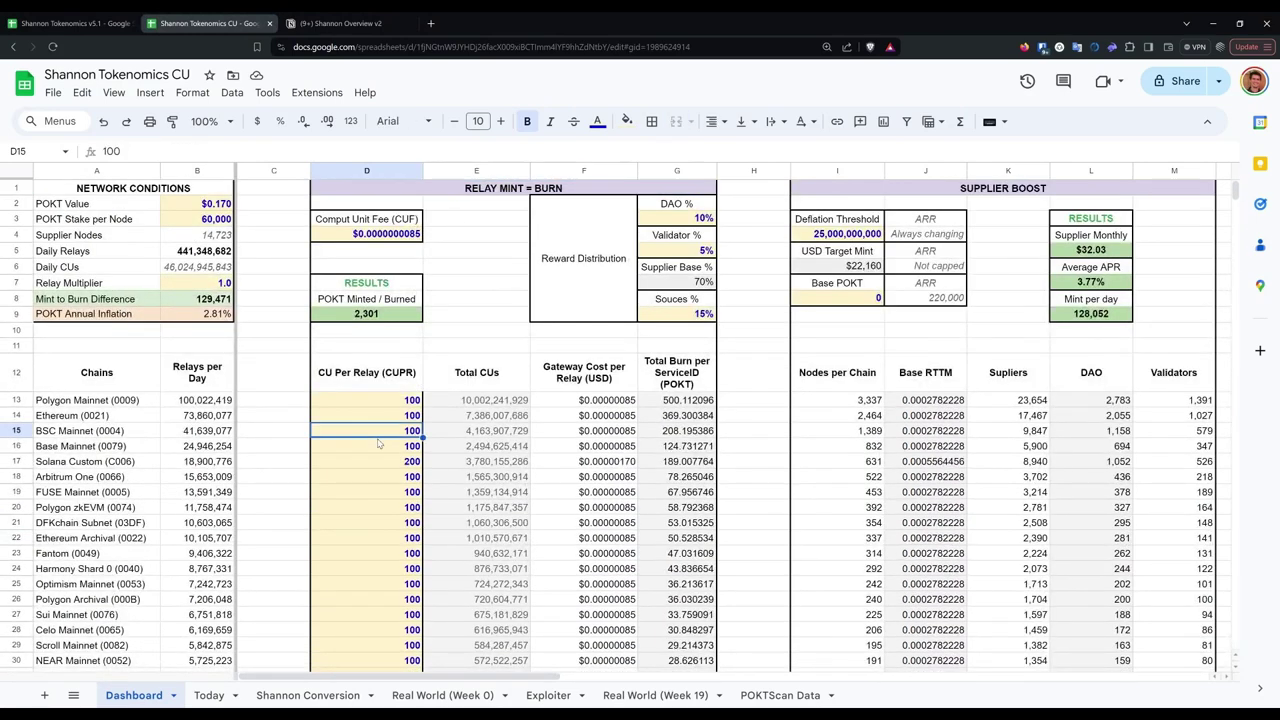
pyautogui.click(376, 496)
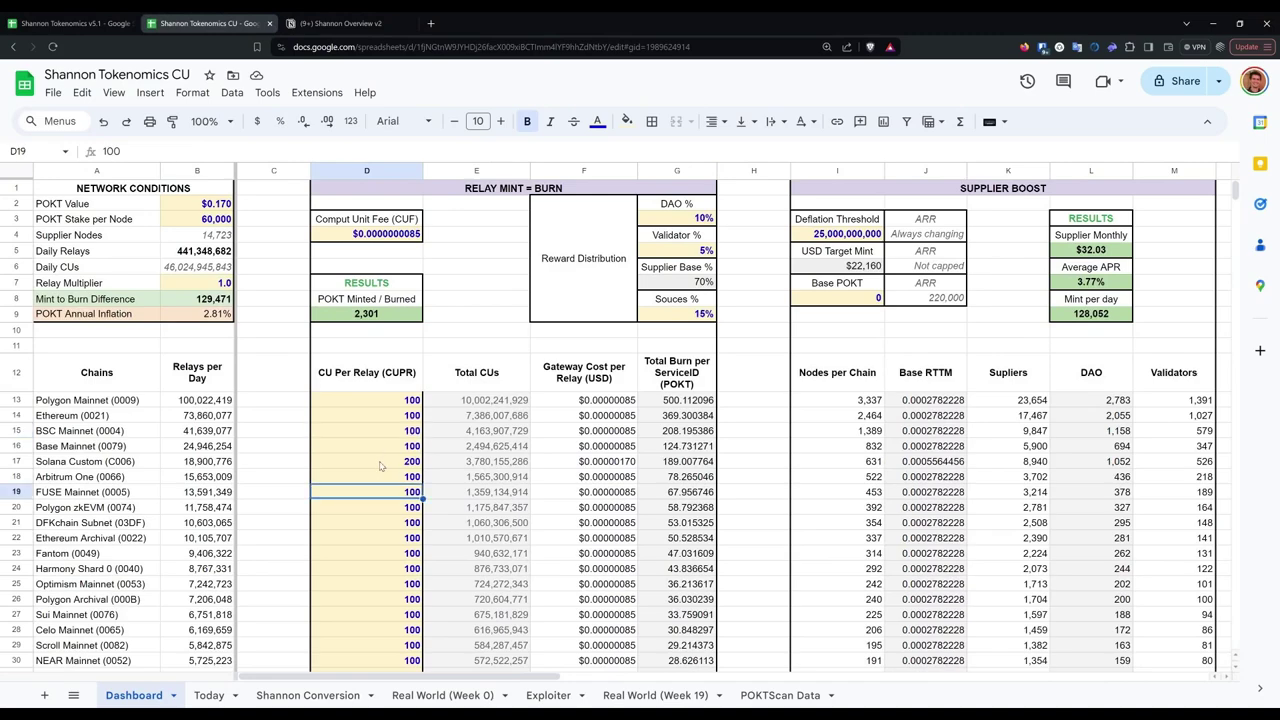
pyautogui.scroll(-6, 380, 465)
pyautogui.click(381, 448)
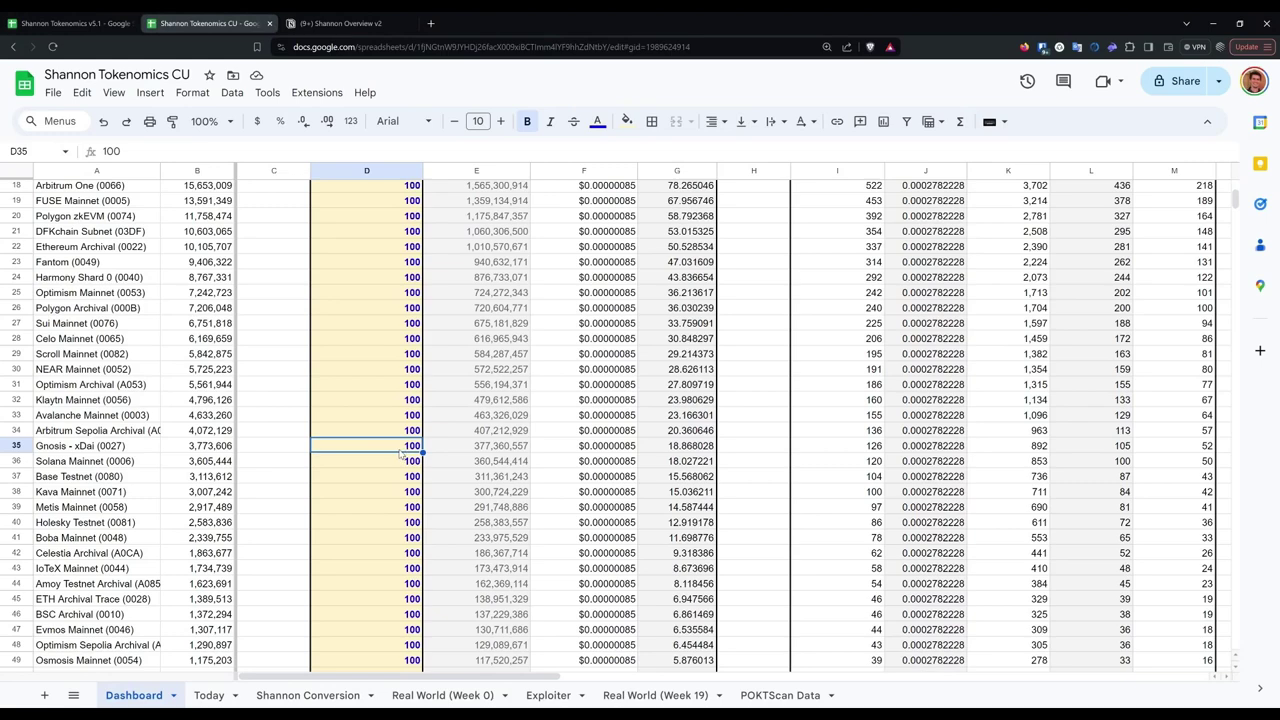
pyautogui.click(400, 510)
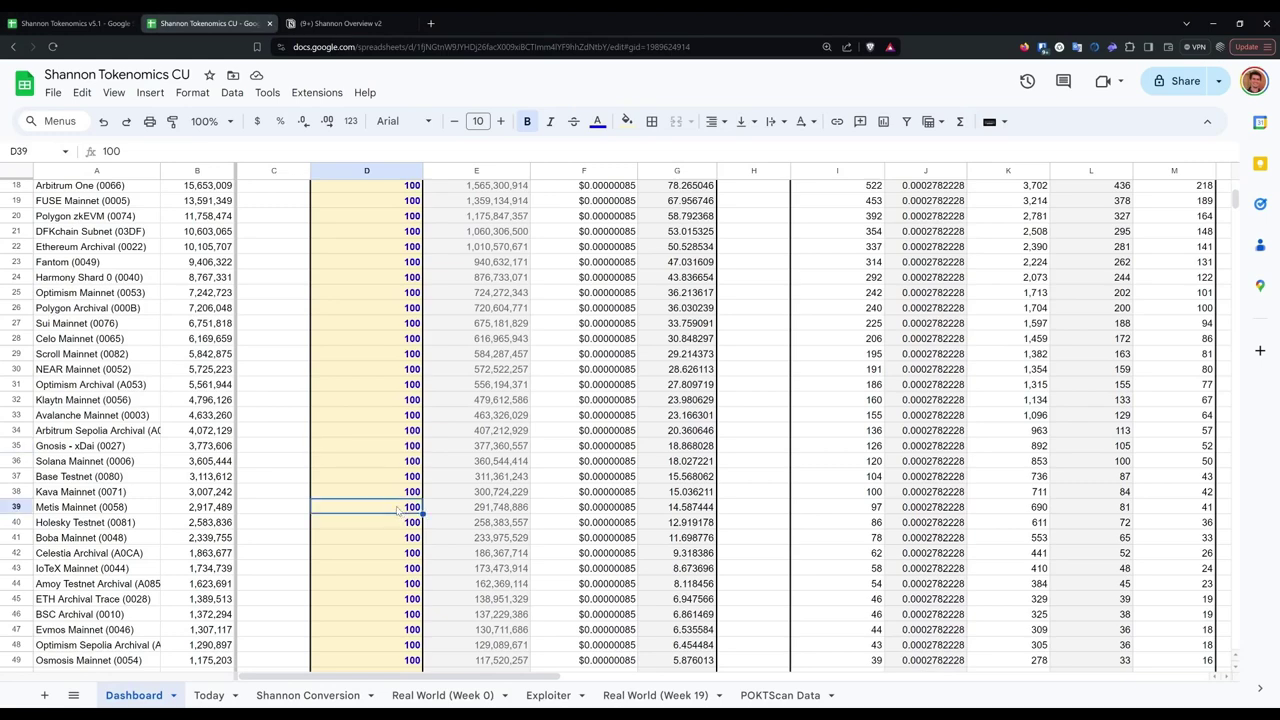
pyautogui.scroll(5, 378, 433)
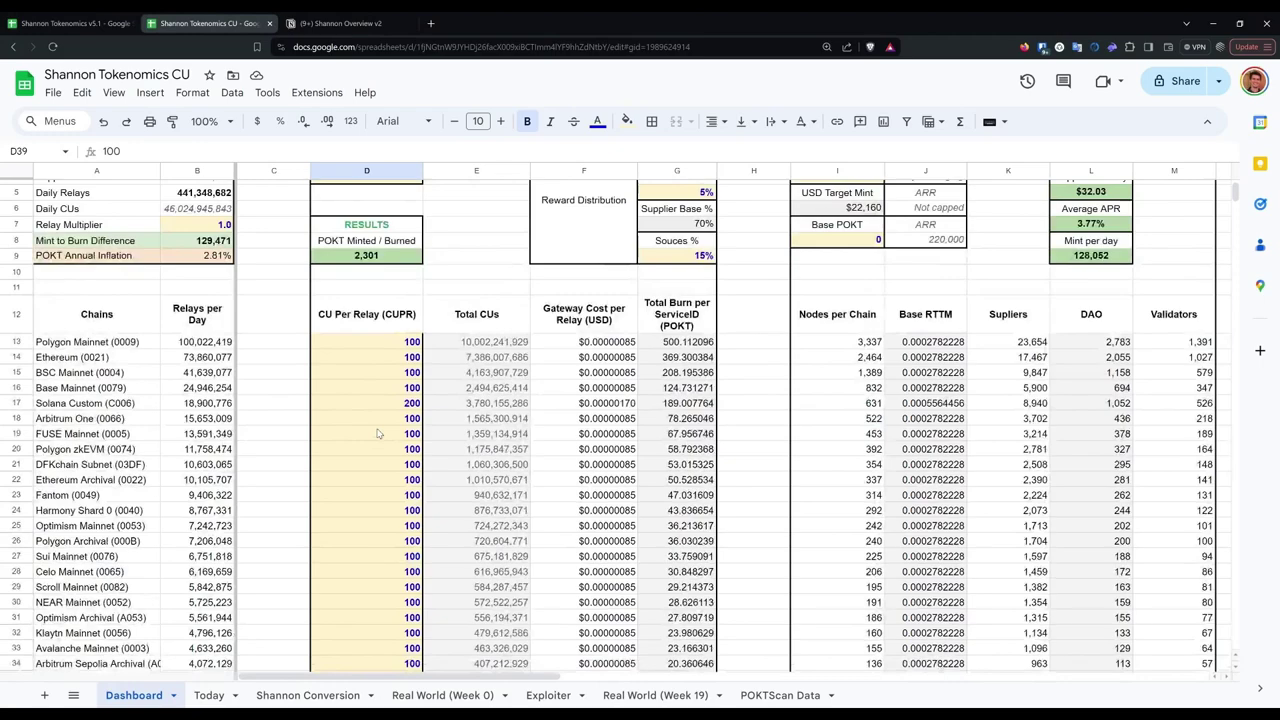
pyautogui.scroll(2, 378, 433)
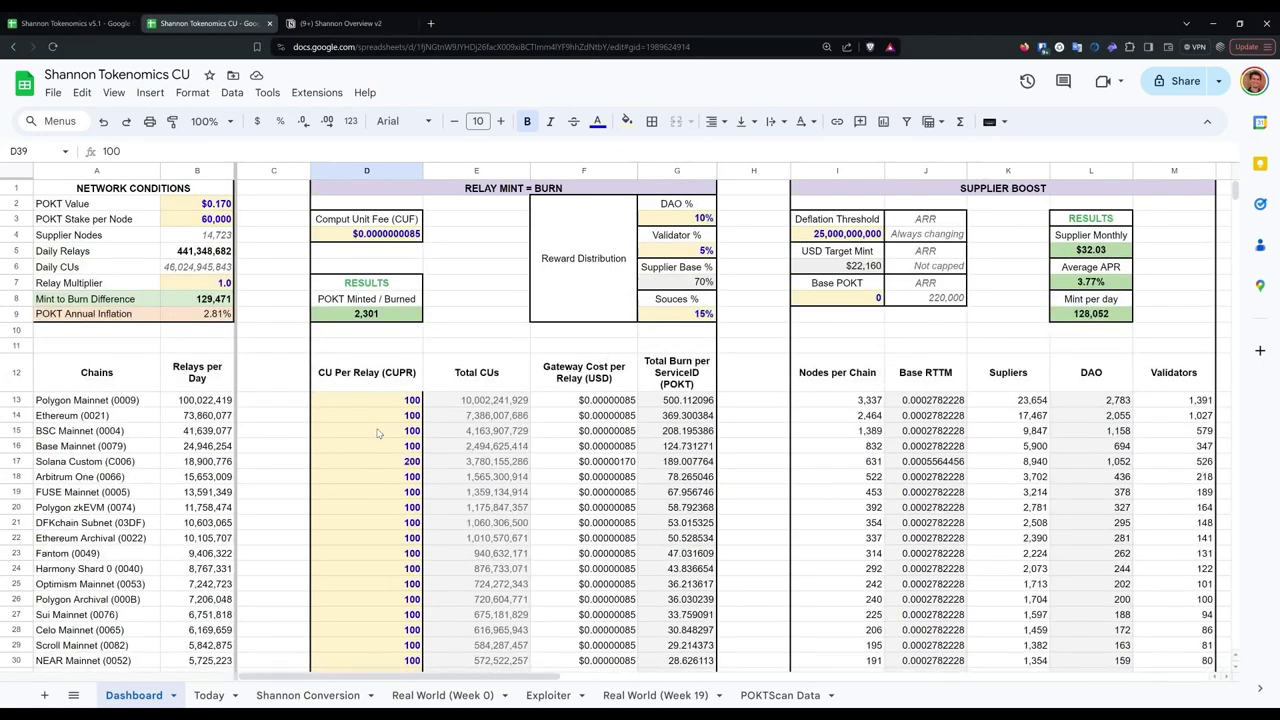
# Step: Check the CU Per Relay values assigned to the LLM services in D63:D65
pyautogui.click(378, 507)
pyautogui.scroll(-10, 378, 508)
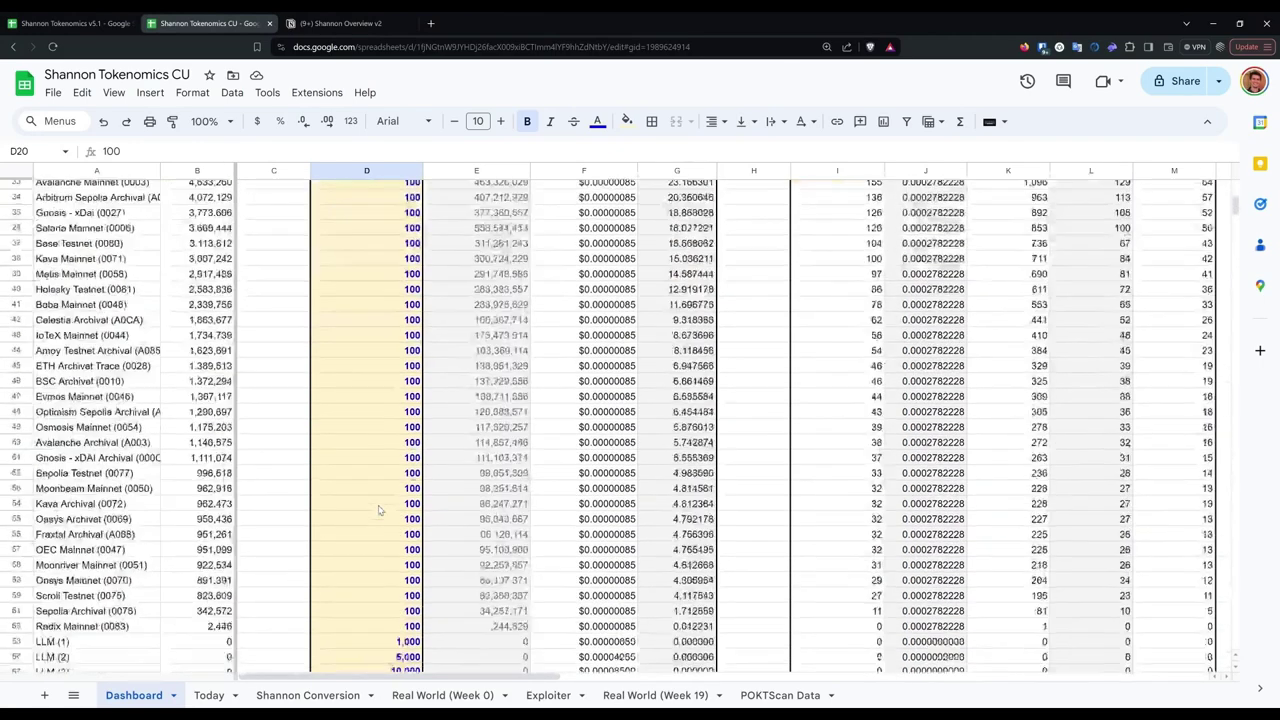
pyautogui.click(378, 507)
pyautogui.click(362, 583)
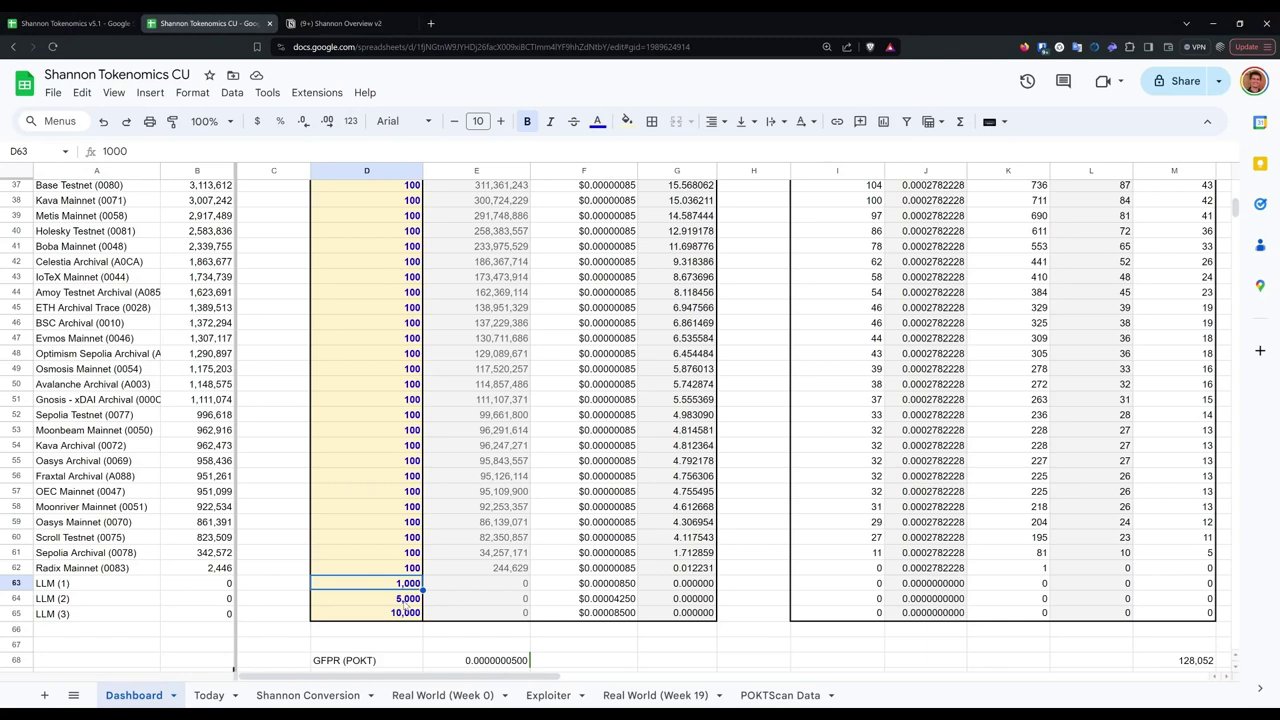
pyautogui.click(408, 613)
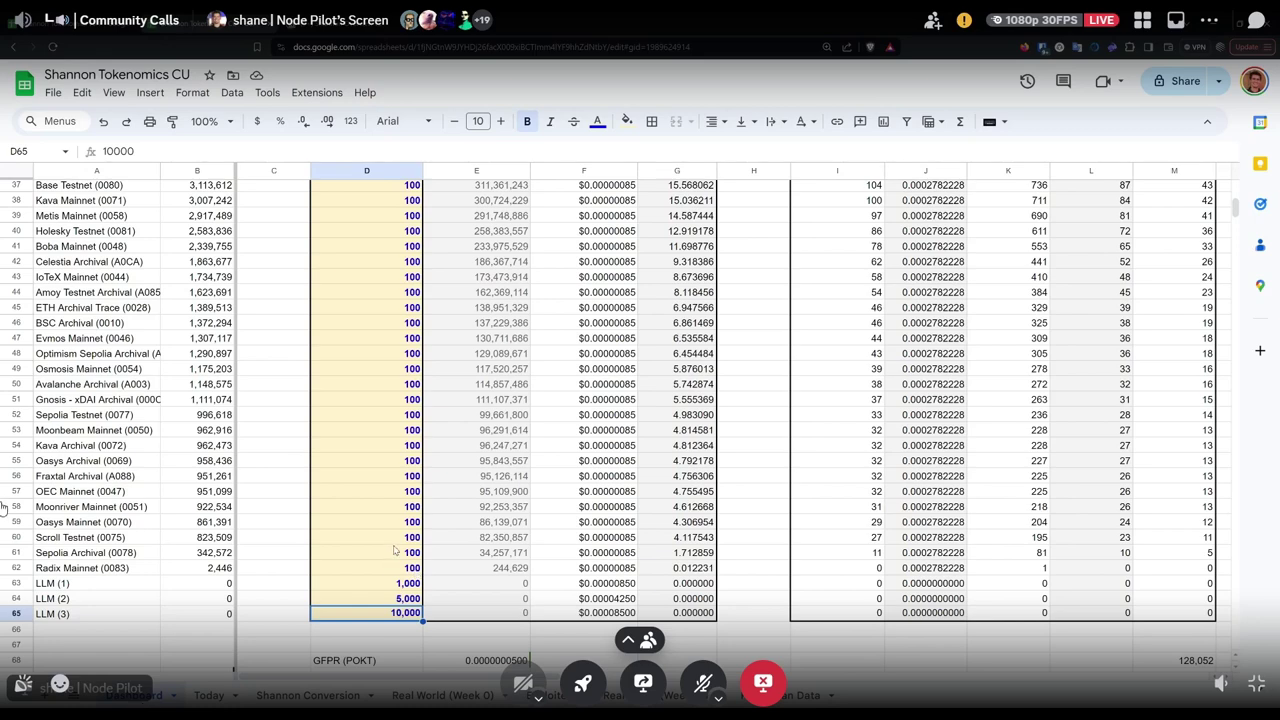
# Step: Compare Polygon Mainnet's CU Per Relay in D13 with the LLM (1), LLM (2) and LLM (3) values at the end of column D
pyautogui.scroll(4, 397, 574)
pyautogui.scroll(6, 397, 574)
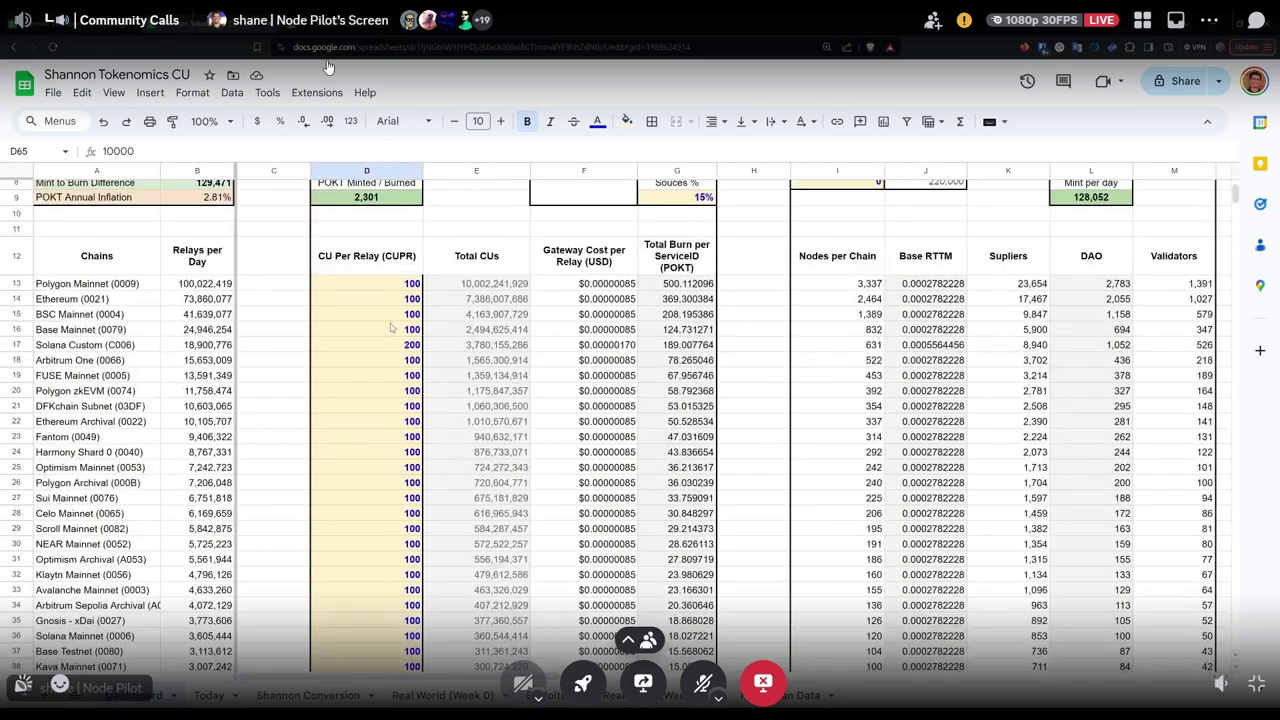
pyautogui.click(390, 284)
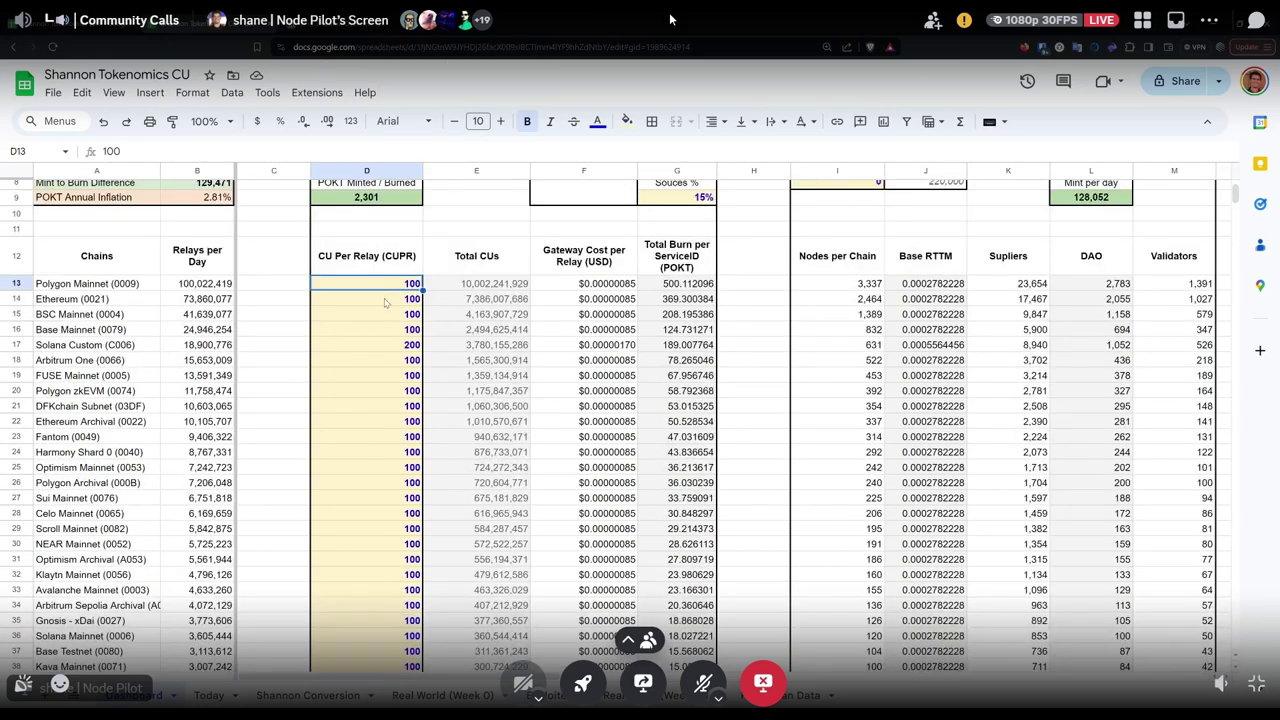
pyautogui.click(364, 425)
pyautogui.scroll(-10, 380, 495)
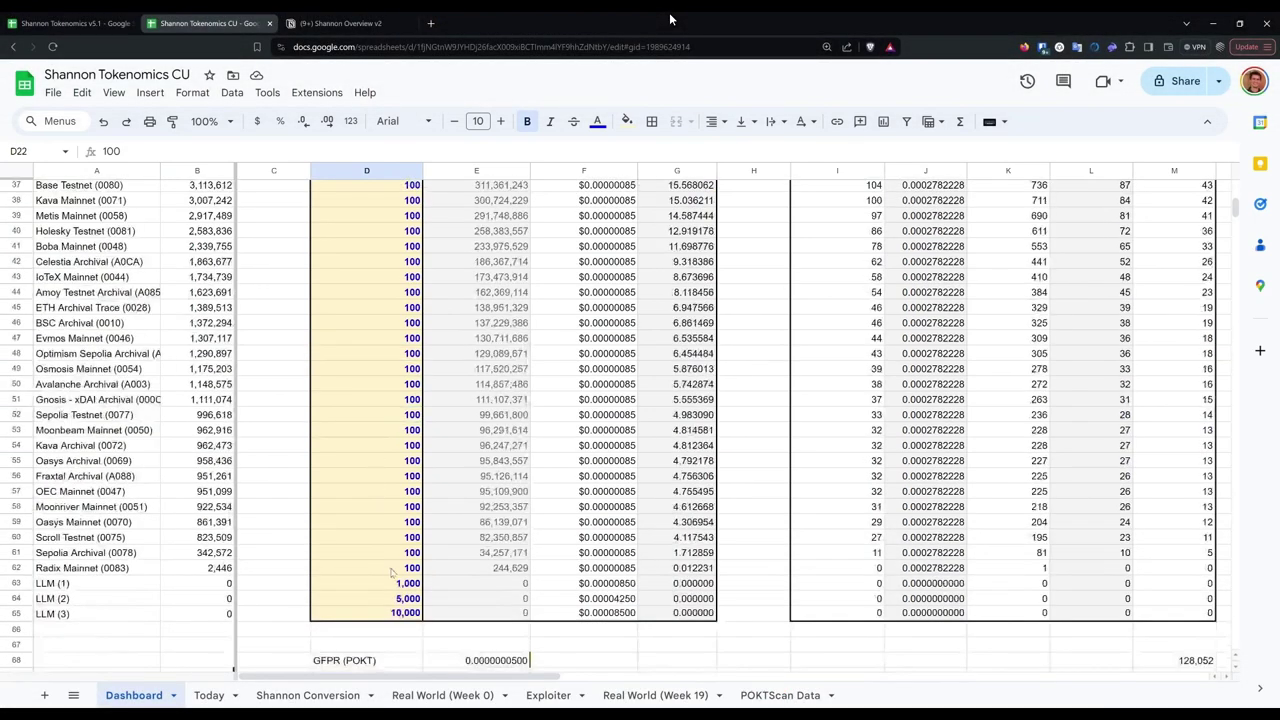
pyautogui.click(396, 584)
pyautogui.click(393, 600)
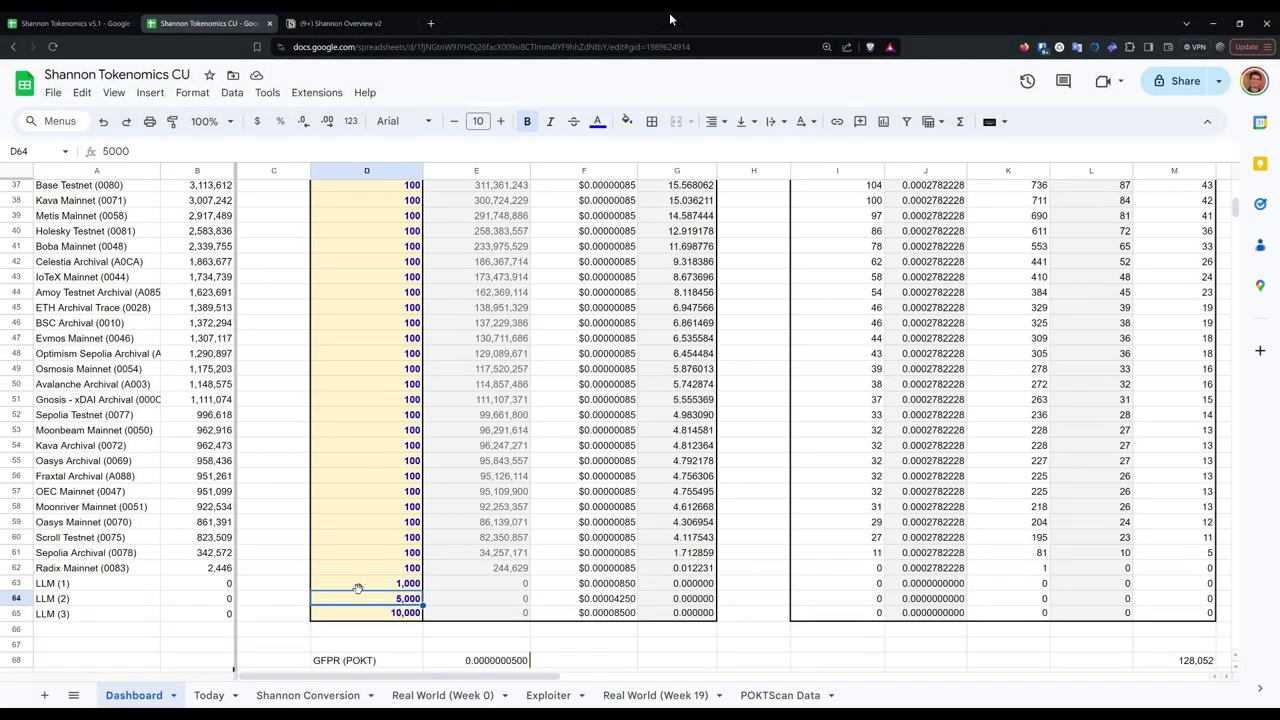
pyautogui.click(405, 613)
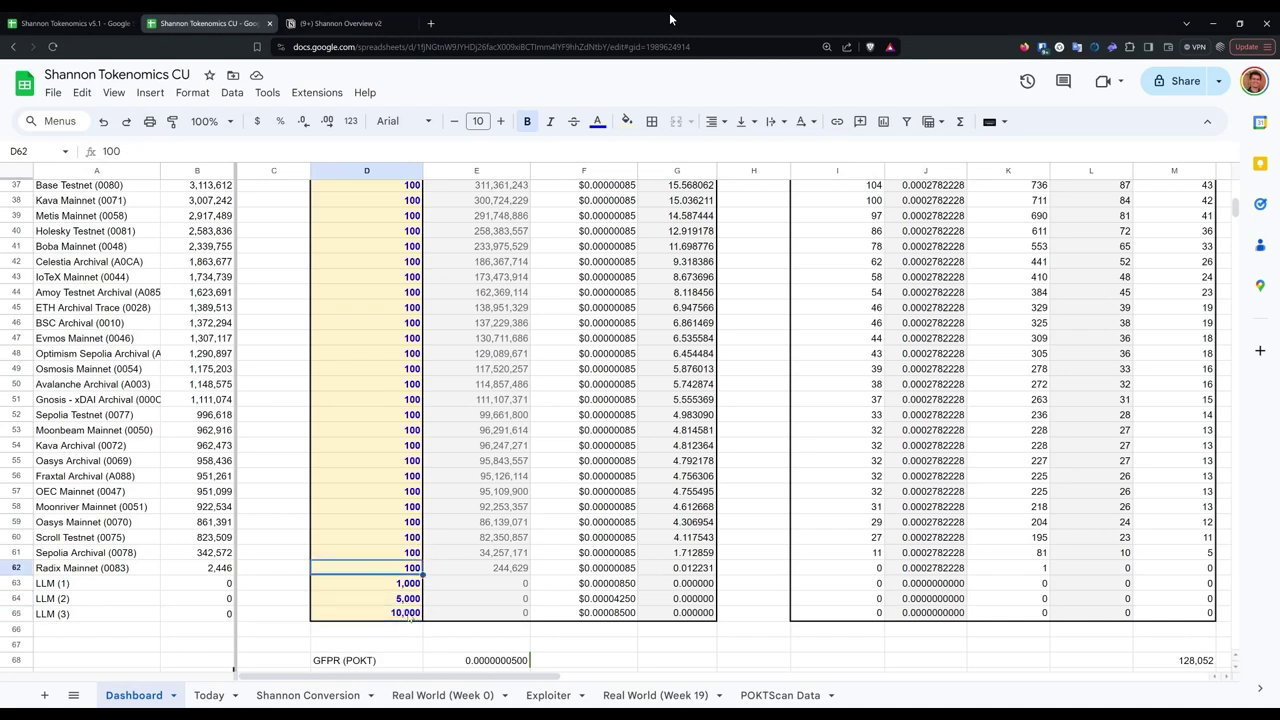
pyautogui.click(70, 614)
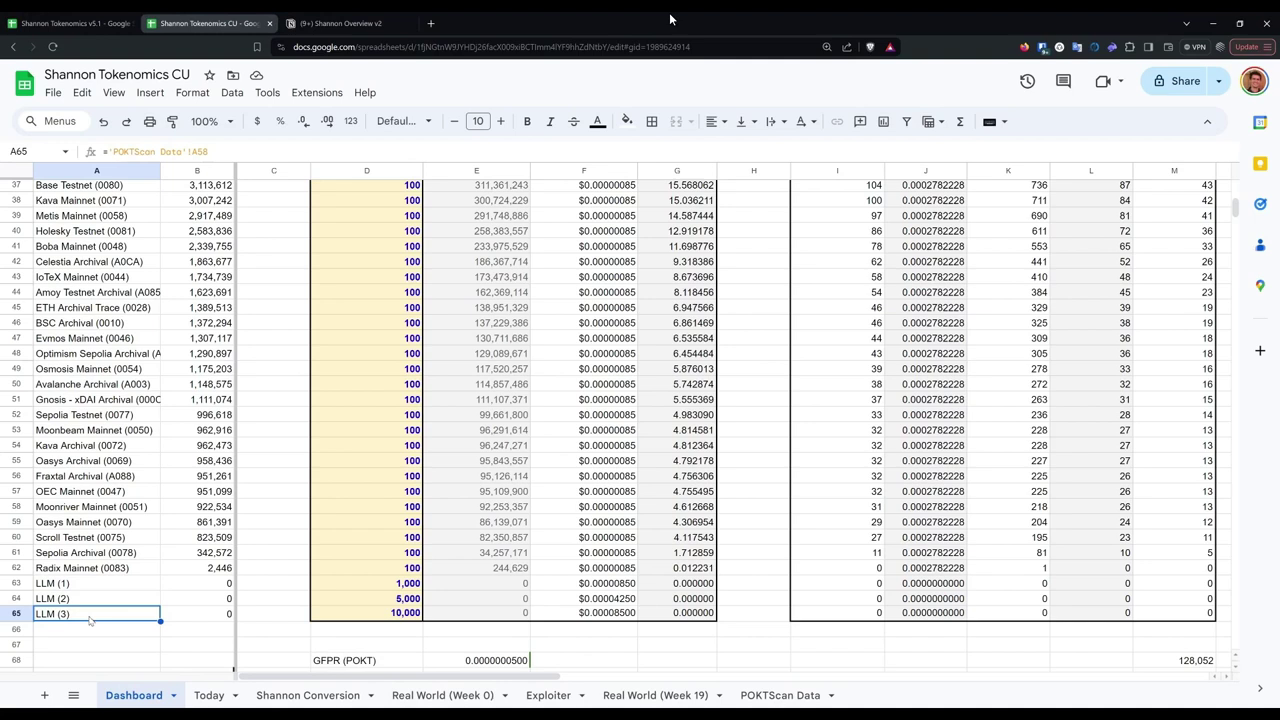
pyautogui.click(389, 493)
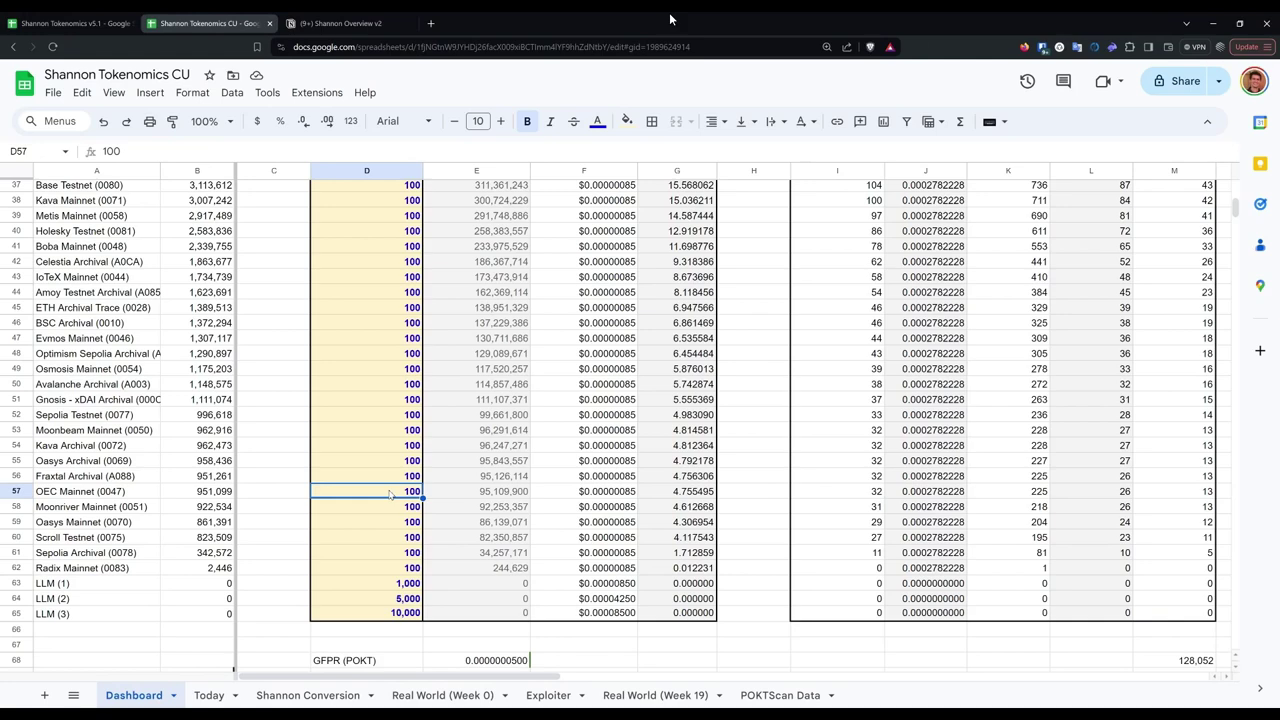
pyautogui.hotkey('ctrl', 'Down')
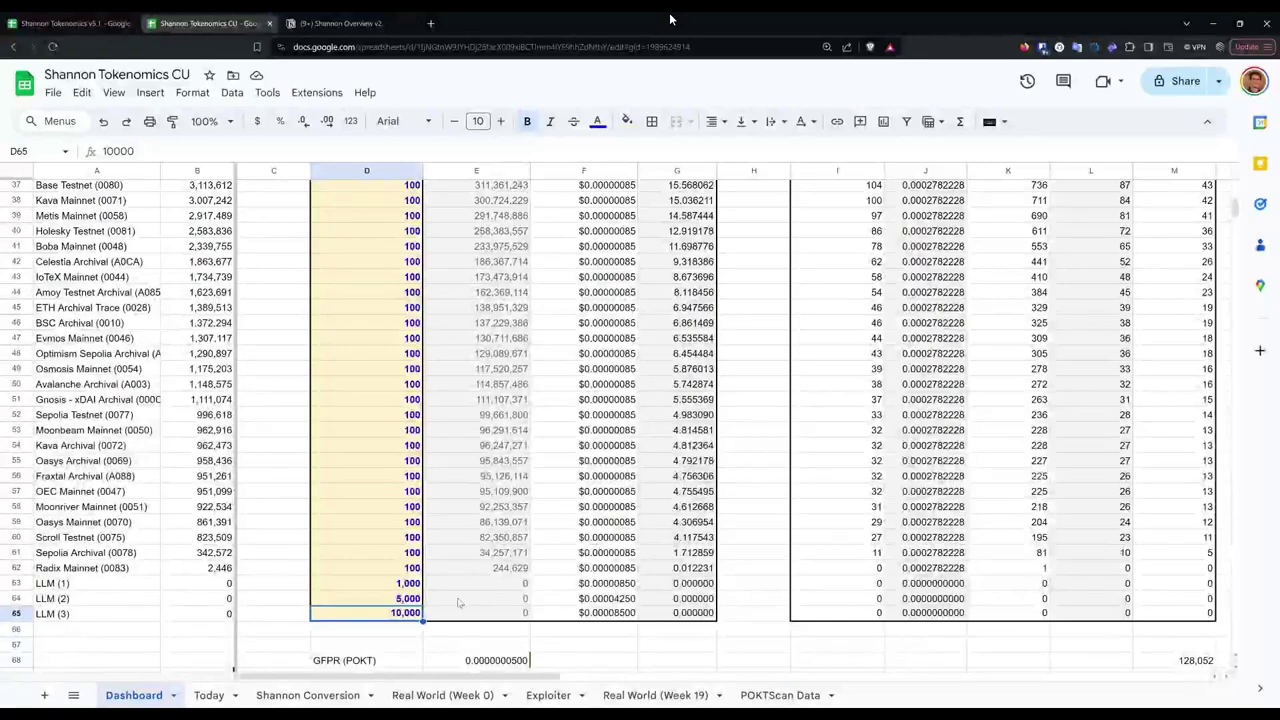
# Step: On the POKTScan Data sheet, copy the prepared LLM figures in A69:F71 into the LLM rows starting at E56
pyautogui.click(780, 697)
pyautogui.scroll(-10, 163, 436)
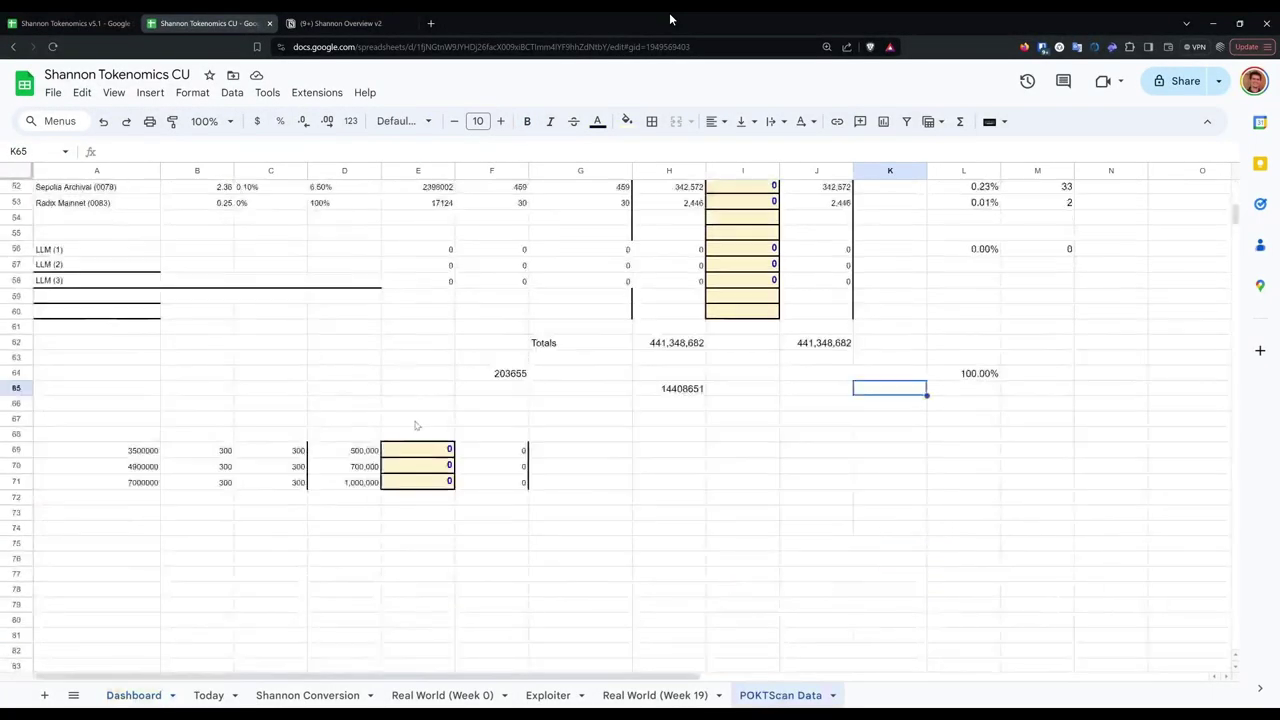
pyautogui.moveTo(130, 450); pyautogui.dragTo(518, 483)
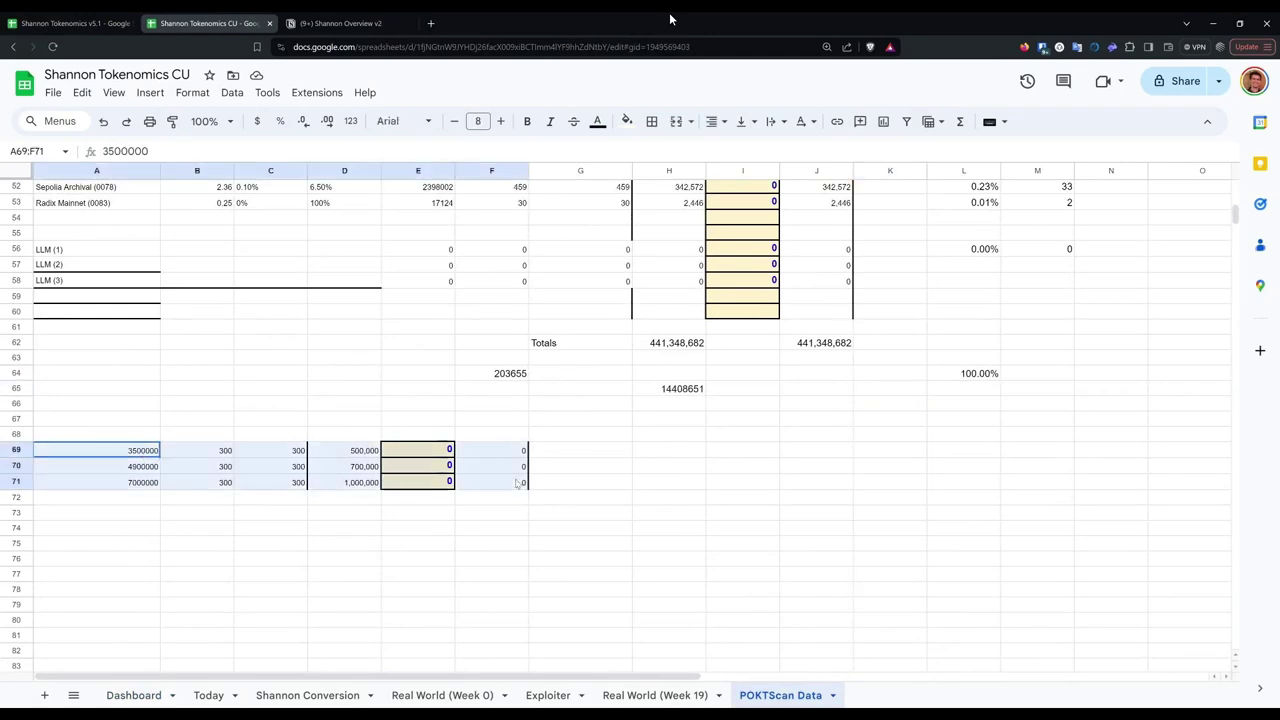
pyautogui.hotkey('ctrl', 'c')
pyautogui.click(446, 252)
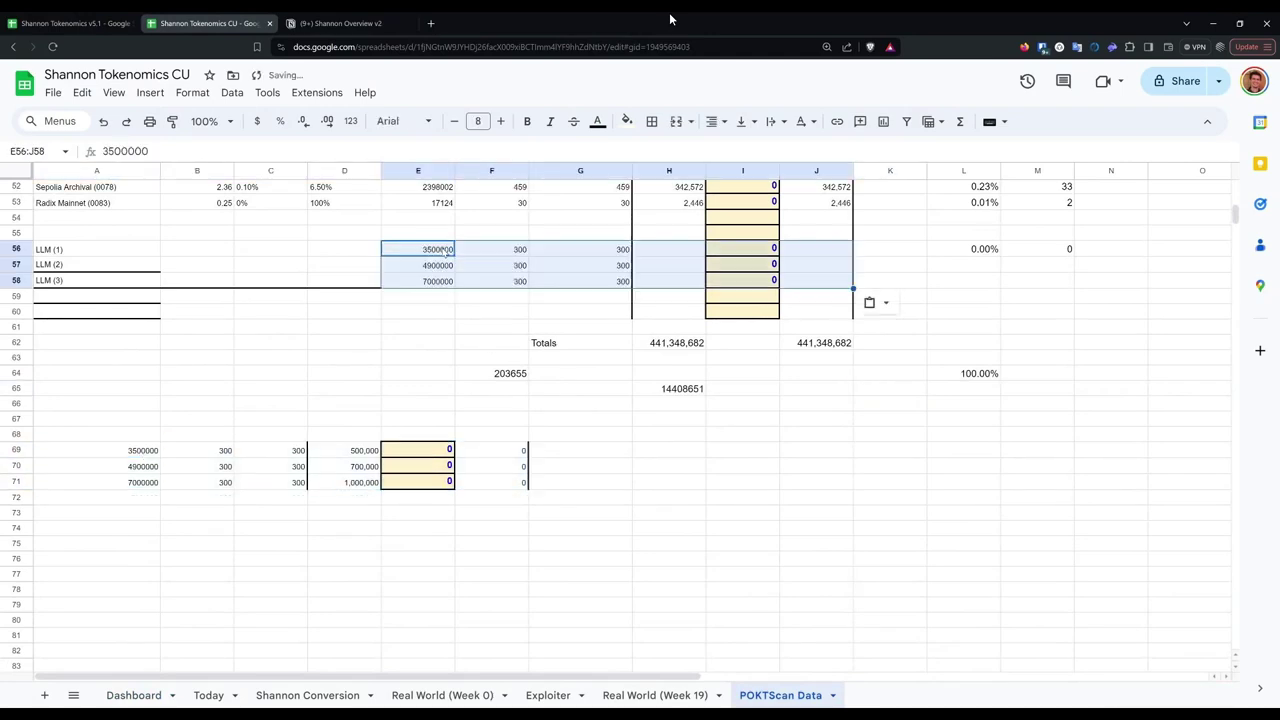
# Step: Paste the copied LLM figures at E56 on POKTScan Data and check the LLM rows' Total CUs on the Dashboard
pyautogui.hotkey('ctrl', 'v')
pyautogui.click(133, 695)
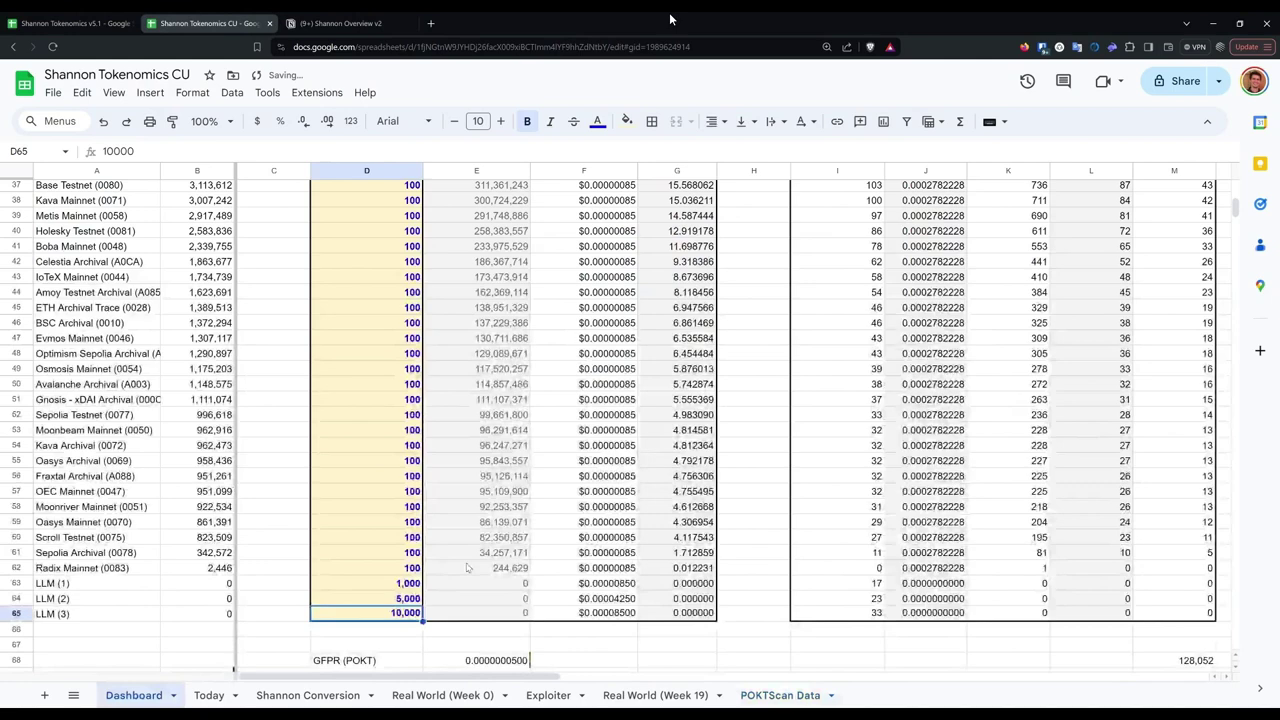
pyautogui.click(503, 586)
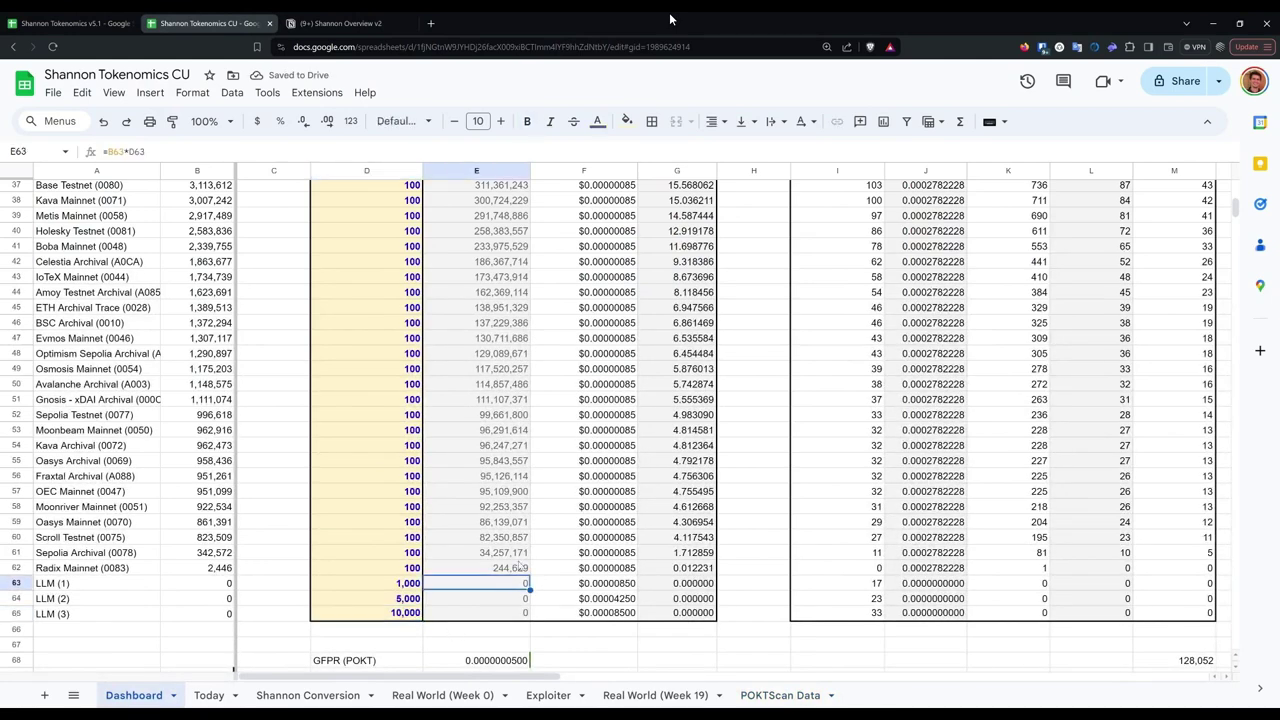
pyautogui.click(518, 558)
# Step: On POKTScan Data, try to move the figures in A69:F71 onto the LLM rows starting at E56
pyautogui.click(780, 695)
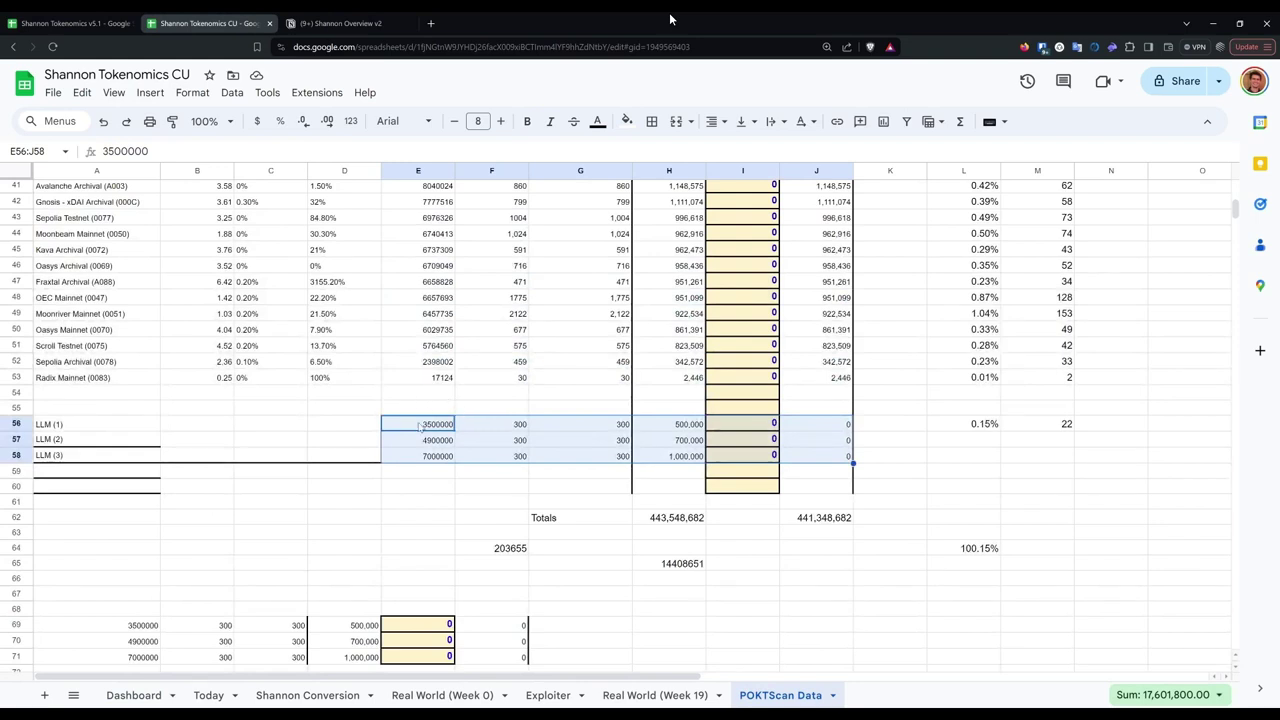
pyautogui.scroll(-5, 407, 527)
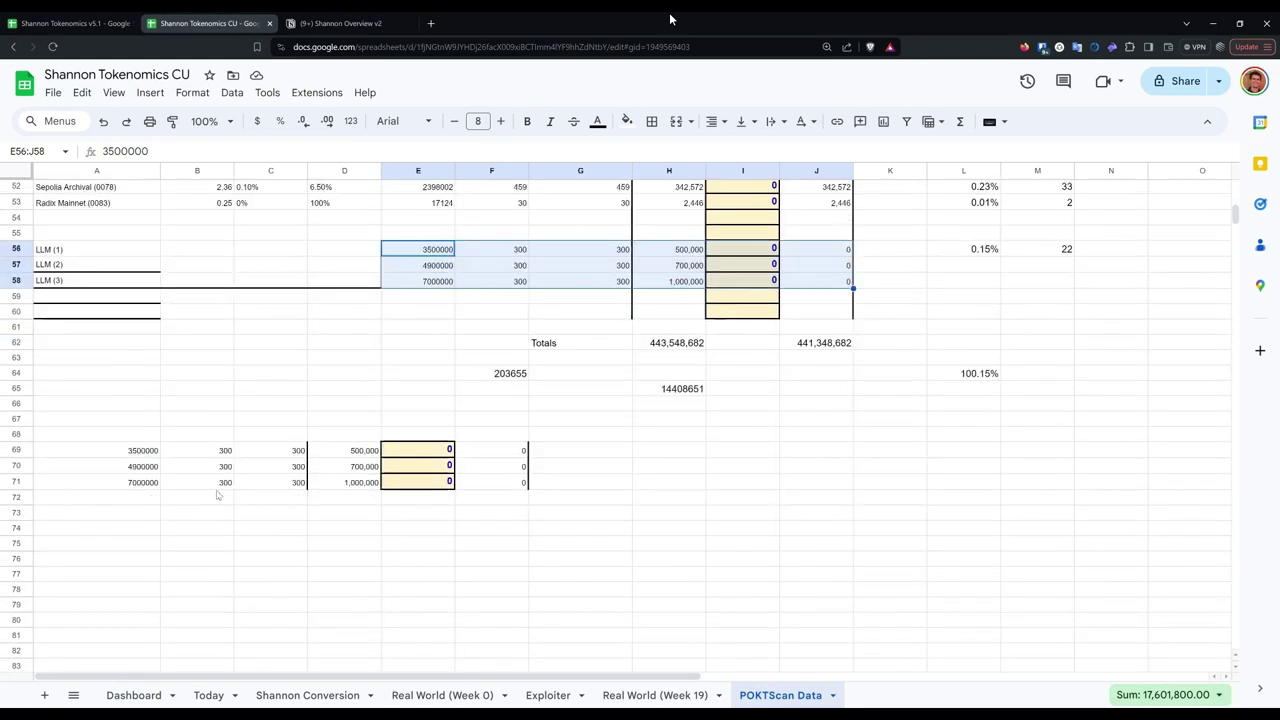
pyautogui.click(142, 450)
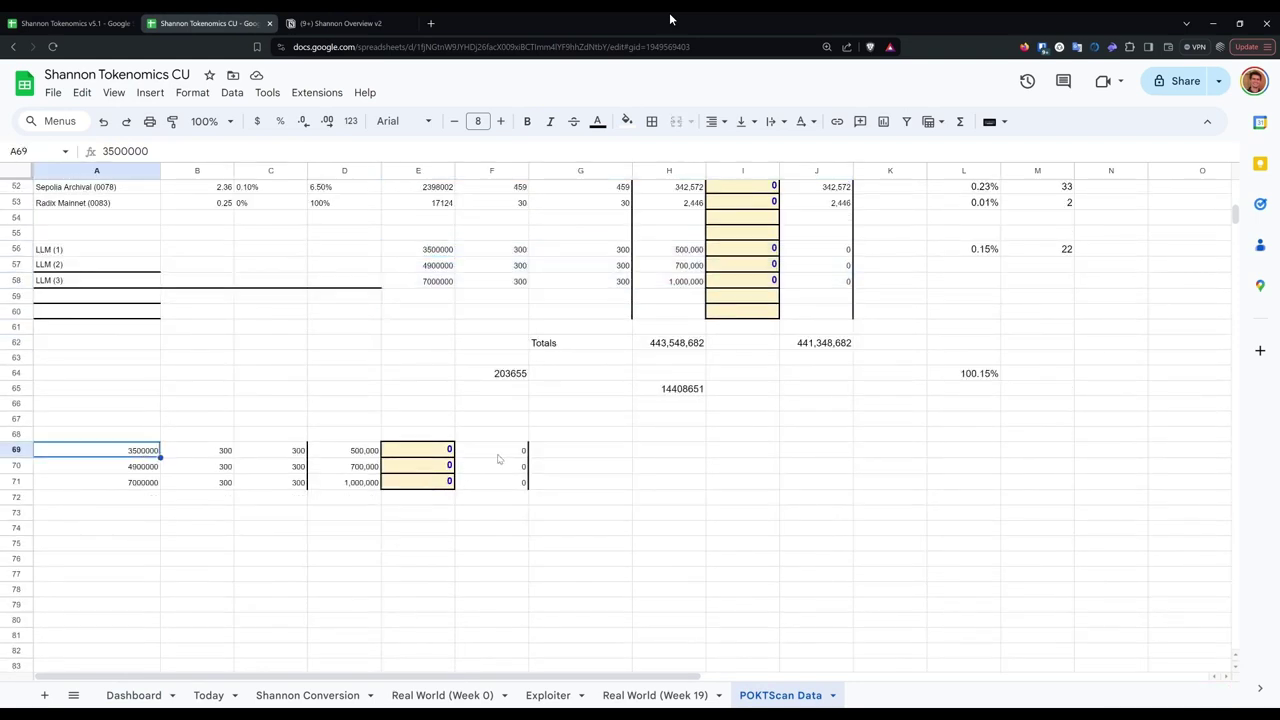
pyautogui.keyDown('shift'); pyautogui.click(505, 484); pyautogui.keyUp('shift')
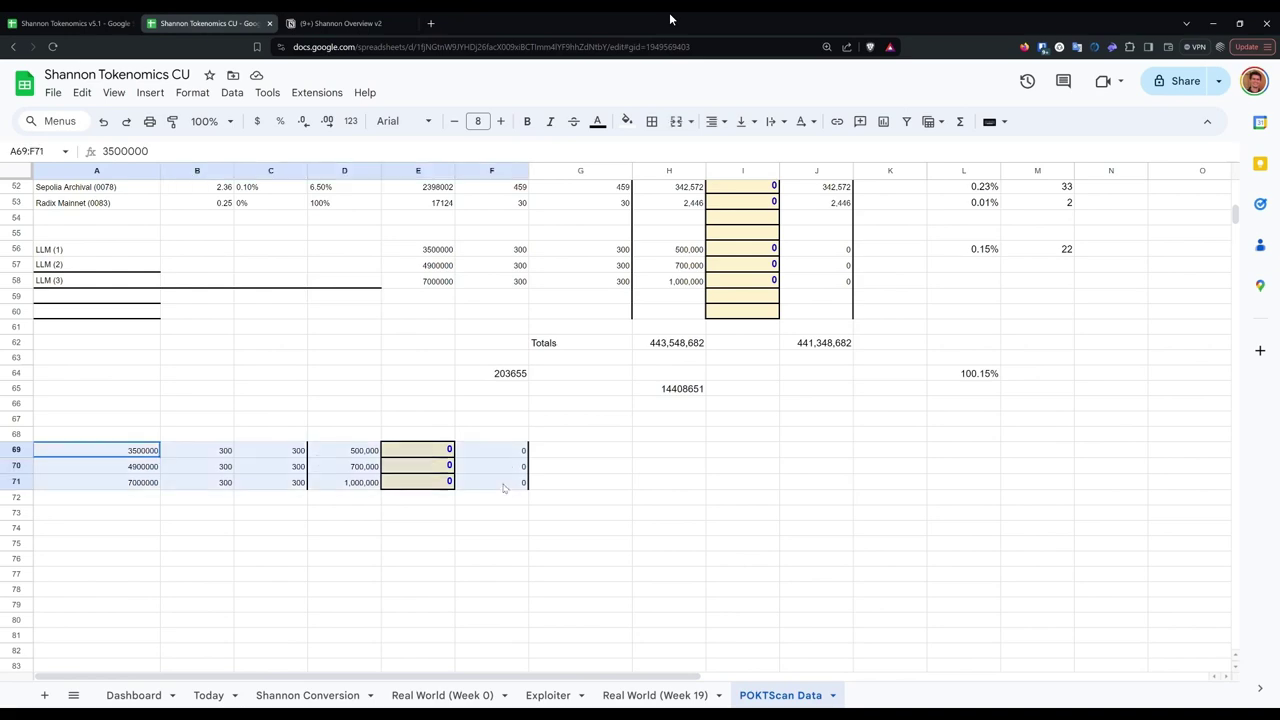
pyautogui.scroll(12, 738, 537)
pyautogui.scroll(-7, 738, 537)
pyautogui.scroll(-4, 738, 537)
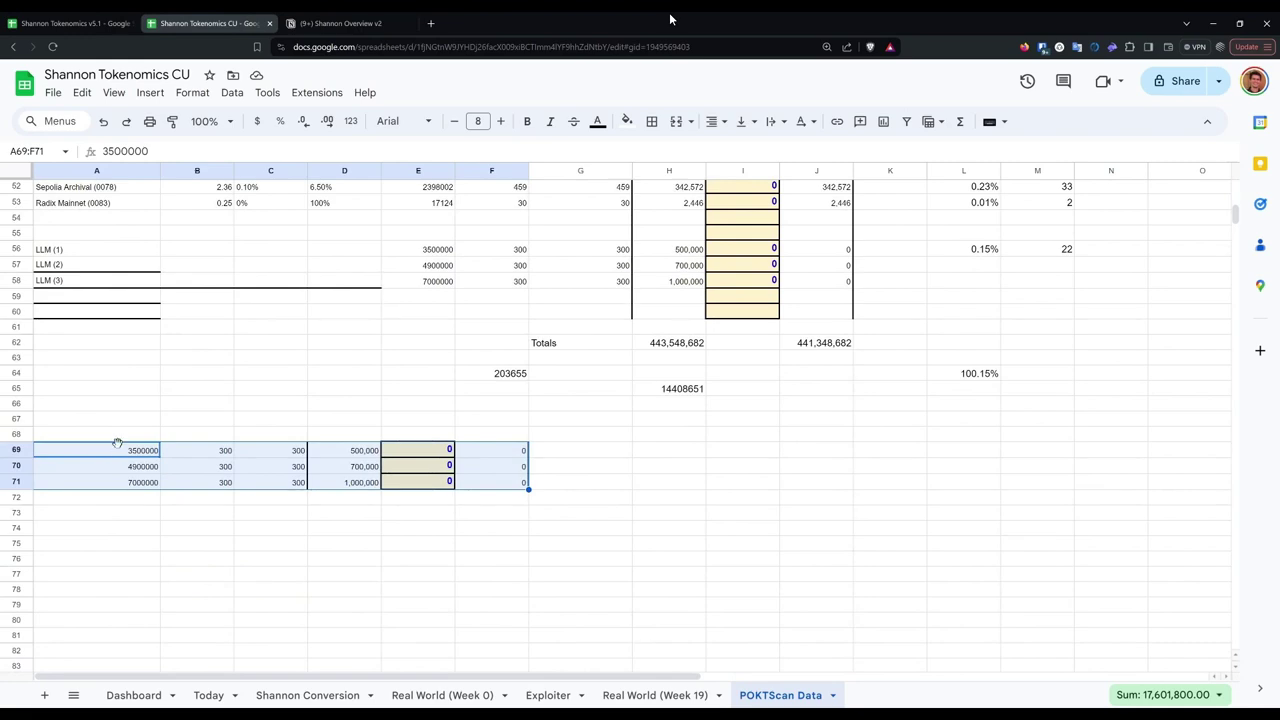
pyautogui.moveTo(117, 443); pyautogui.dragTo(430, 251)
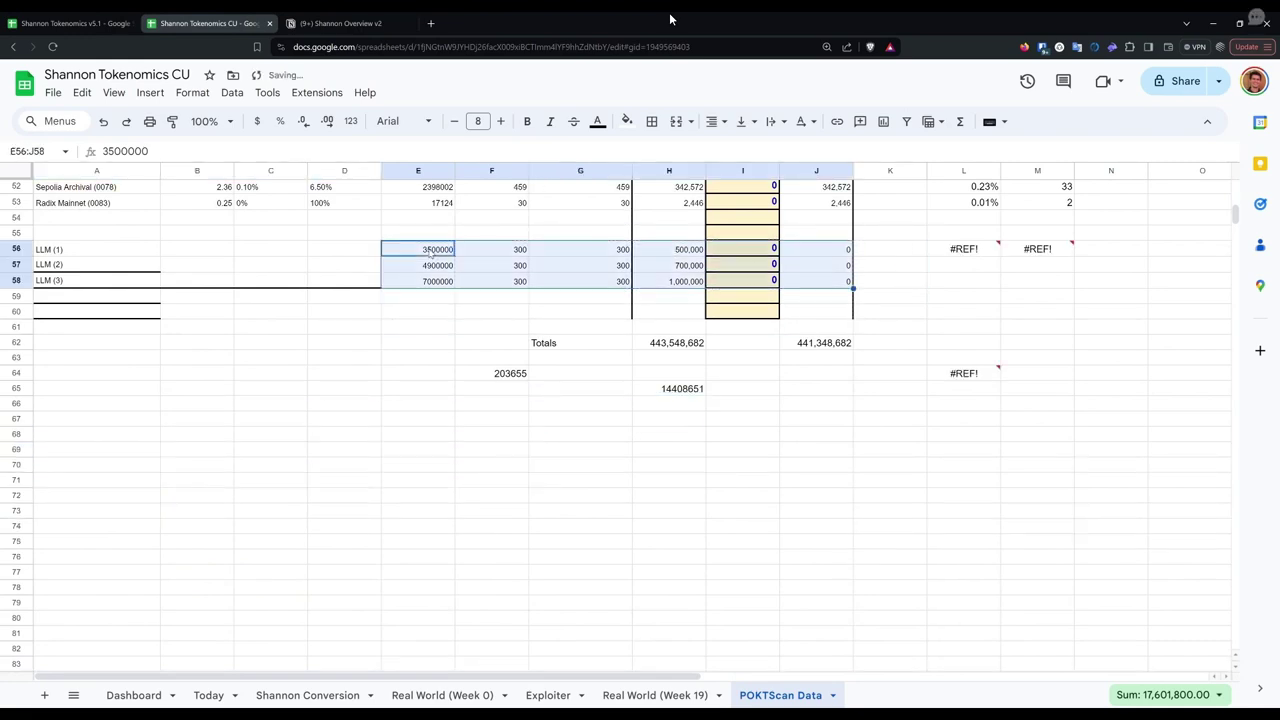
pyautogui.hotkey('ctrl', 'z')
# Step: Examine the LLM figures in rows 56 to 58 against the chain rows above them on POKTScan Data
pyautogui.scroll(5, 858, 382)
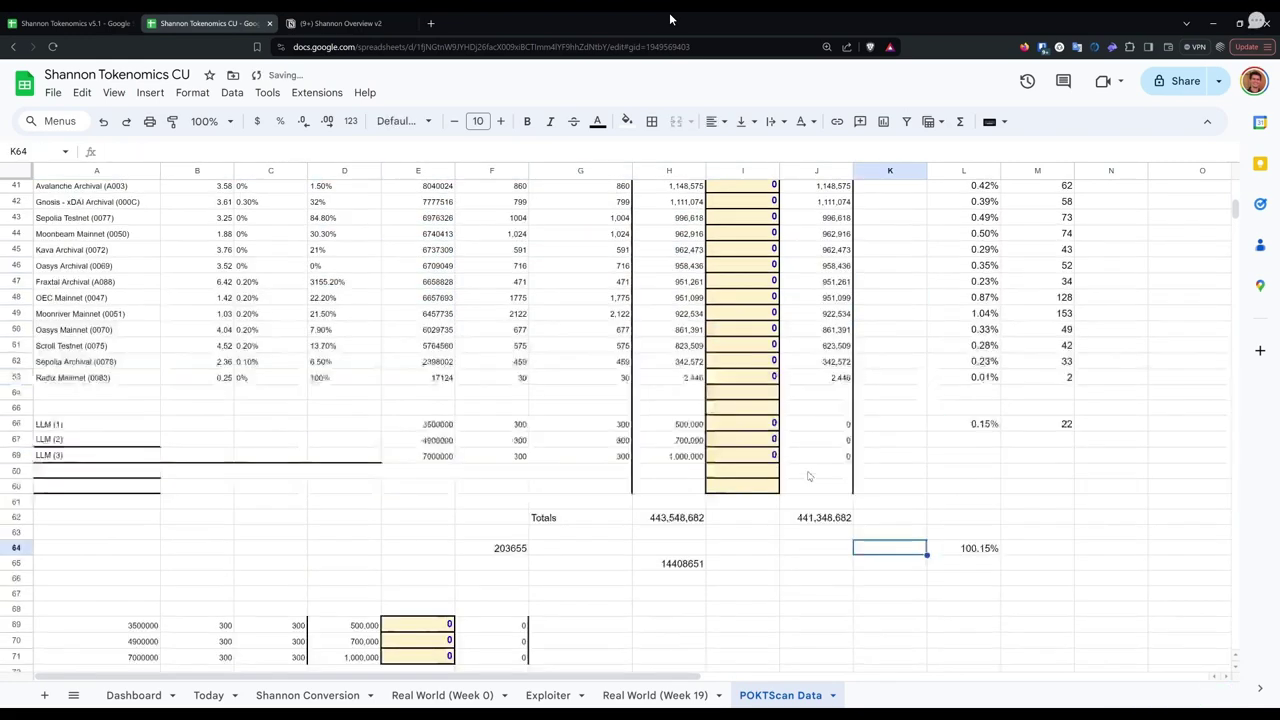
pyautogui.click(425, 483)
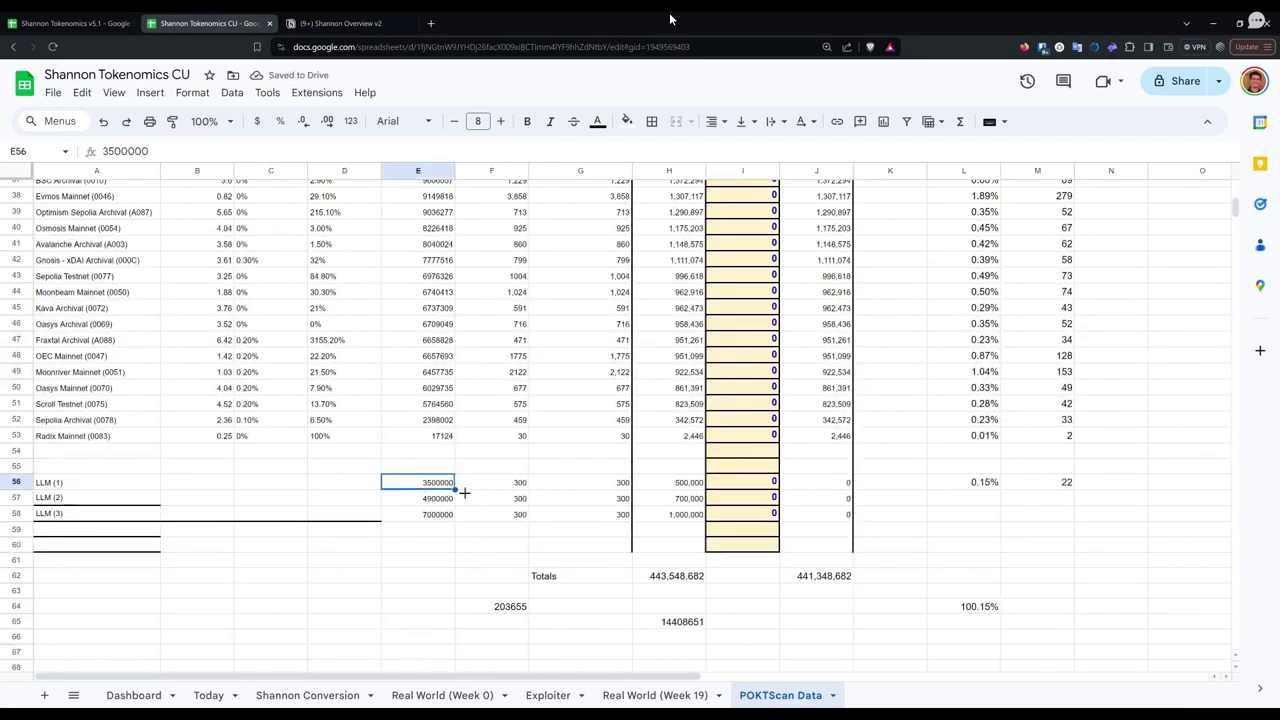
pyautogui.scroll(12, 465, 490)
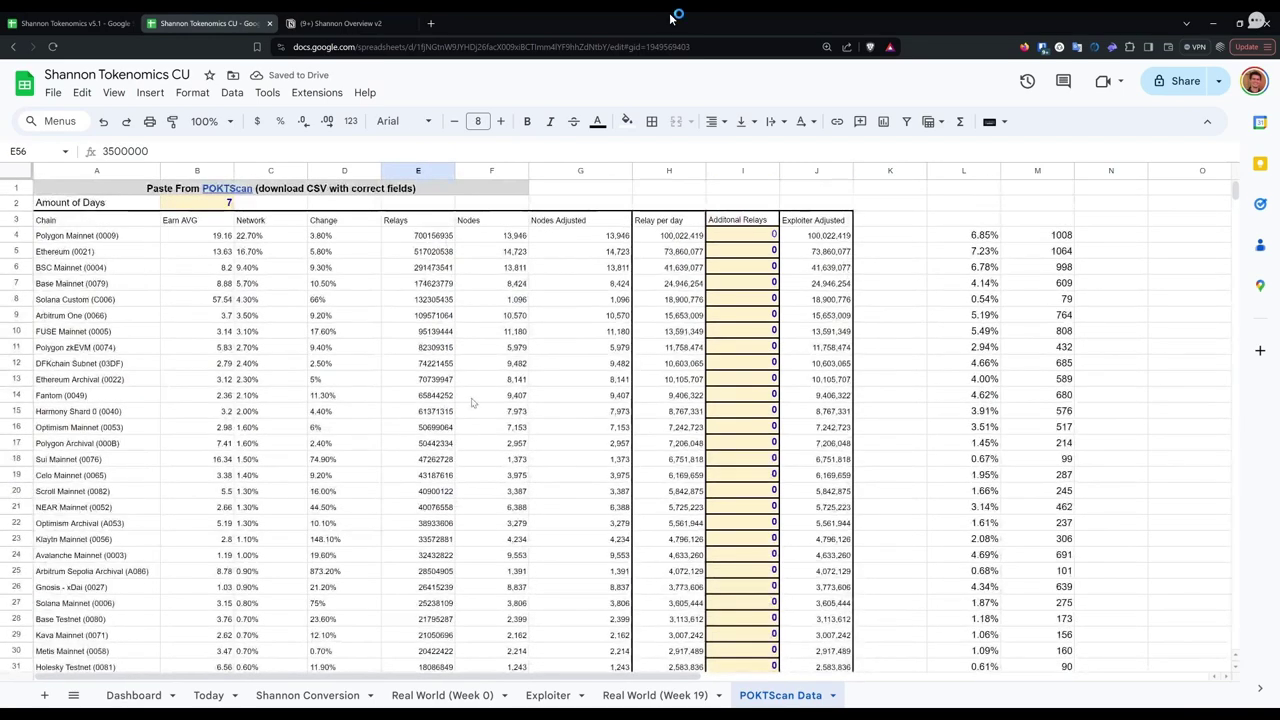
pyautogui.scroll(-11, 765, 458)
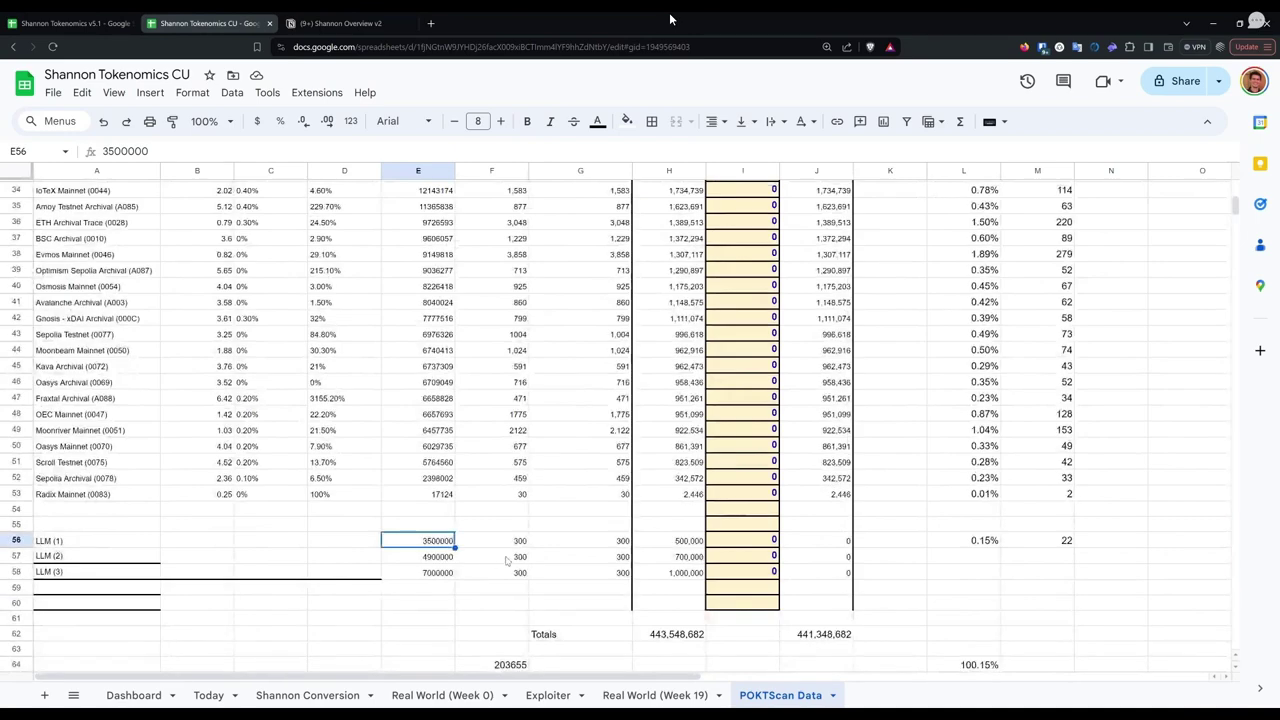
pyautogui.scroll(11, 695, 420)
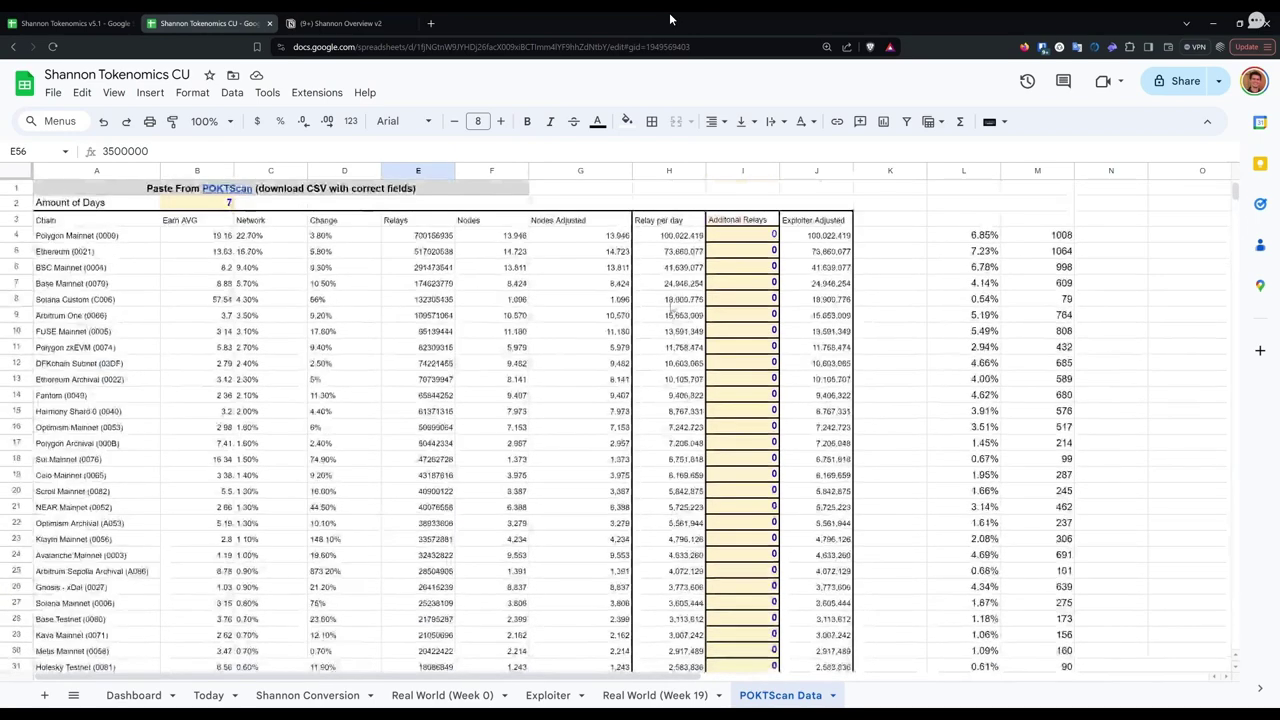
pyautogui.scroll(-10, 673, 300)
pyautogui.scroll(-1, 673, 300)
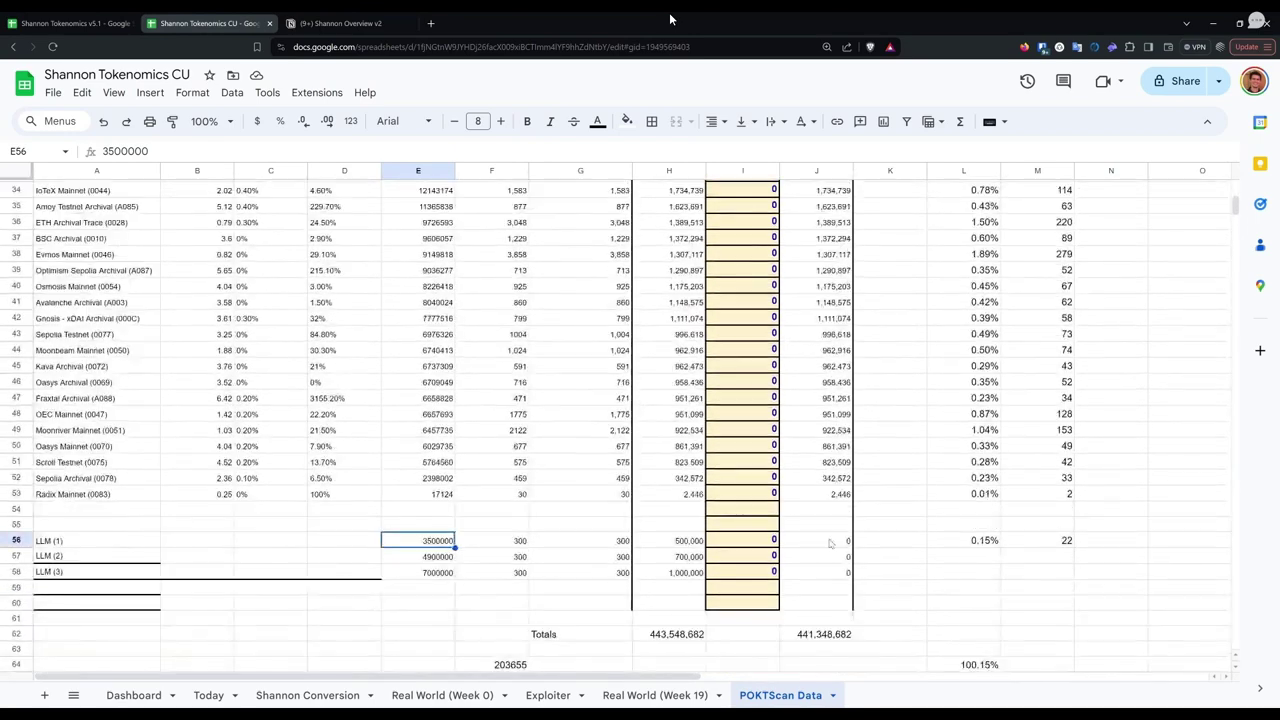
# Step: Compare the Exploiter Adjusted formulas in J53 and J56, and fill J53's formula down through J59
pyautogui.click(840, 494)
pyautogui.scroll(10, 840, 400)
pyautogui.scroll(-10, 840, 400)
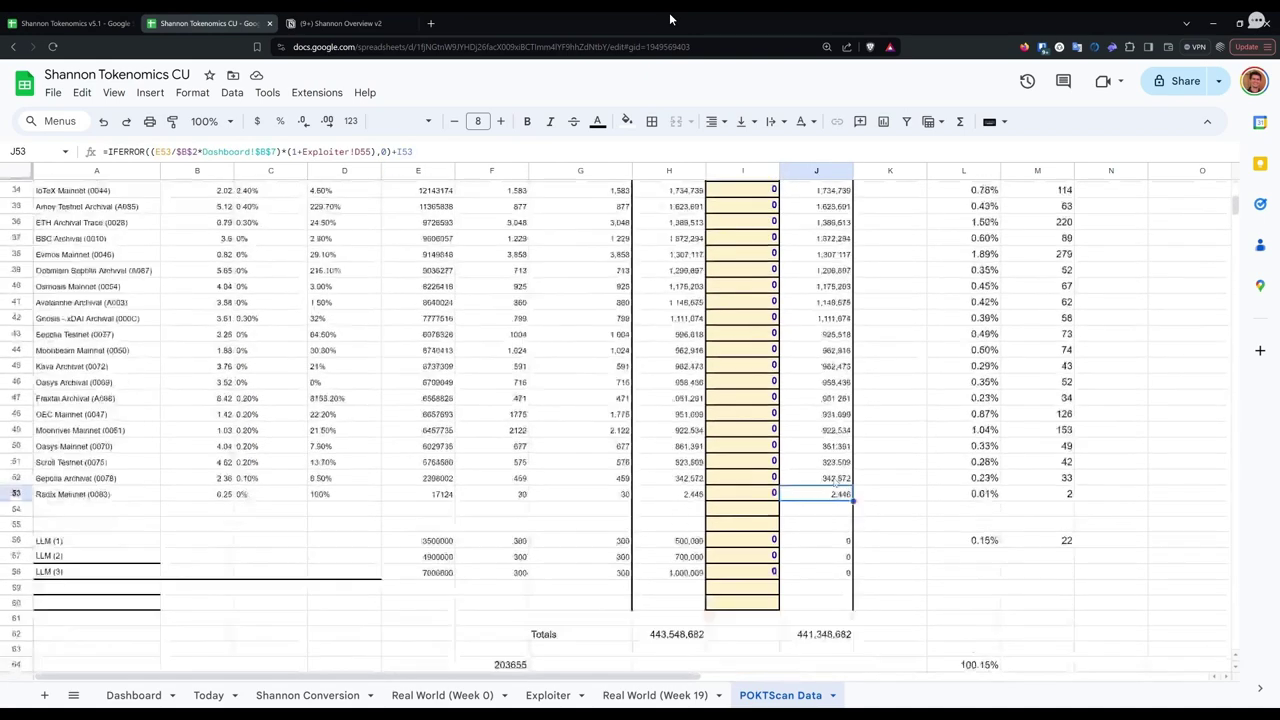
pyautogui.click(815, 540)
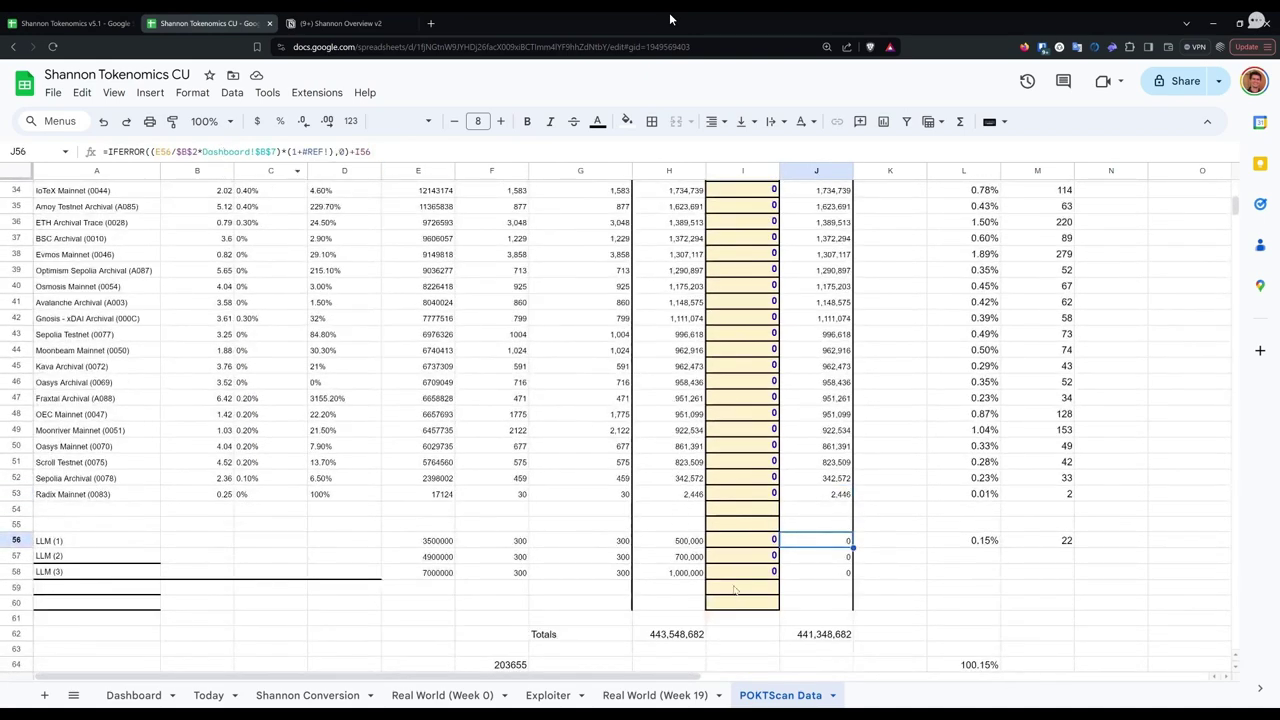
pyautogui.click(821, 497)
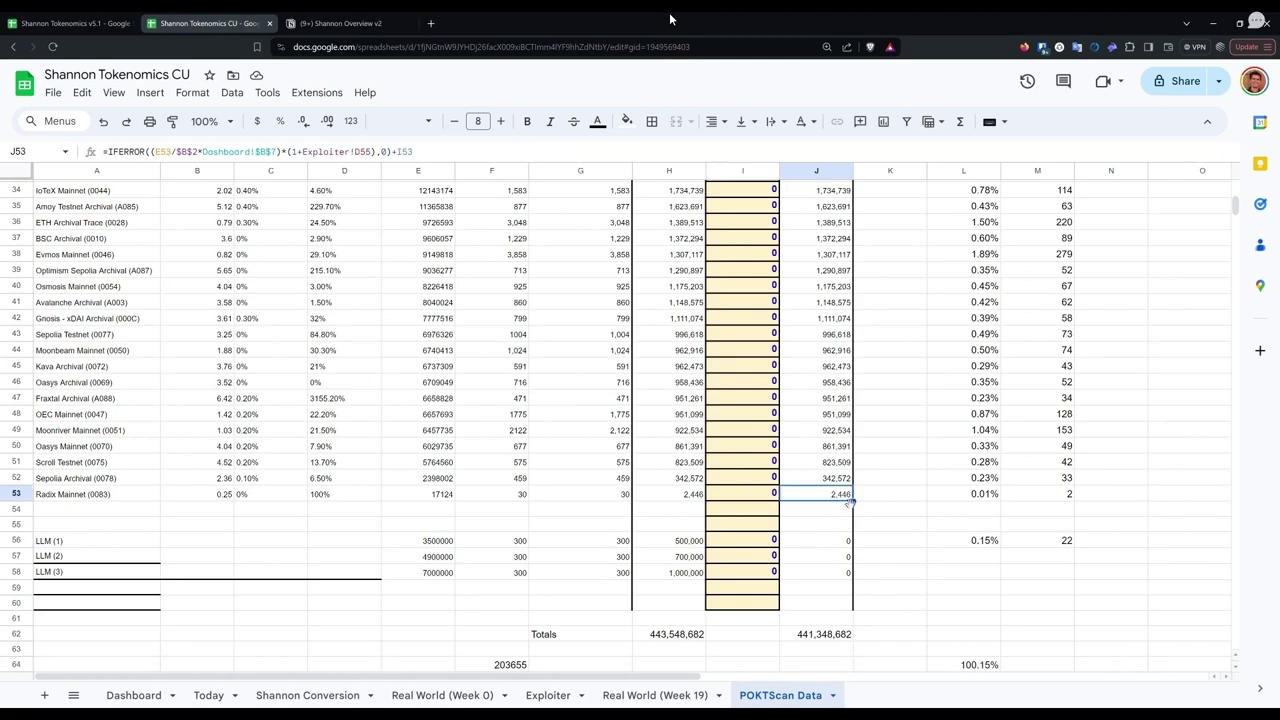
pyautogui.moveTo(853, 505); pyautogui.dragTo(850, 595)
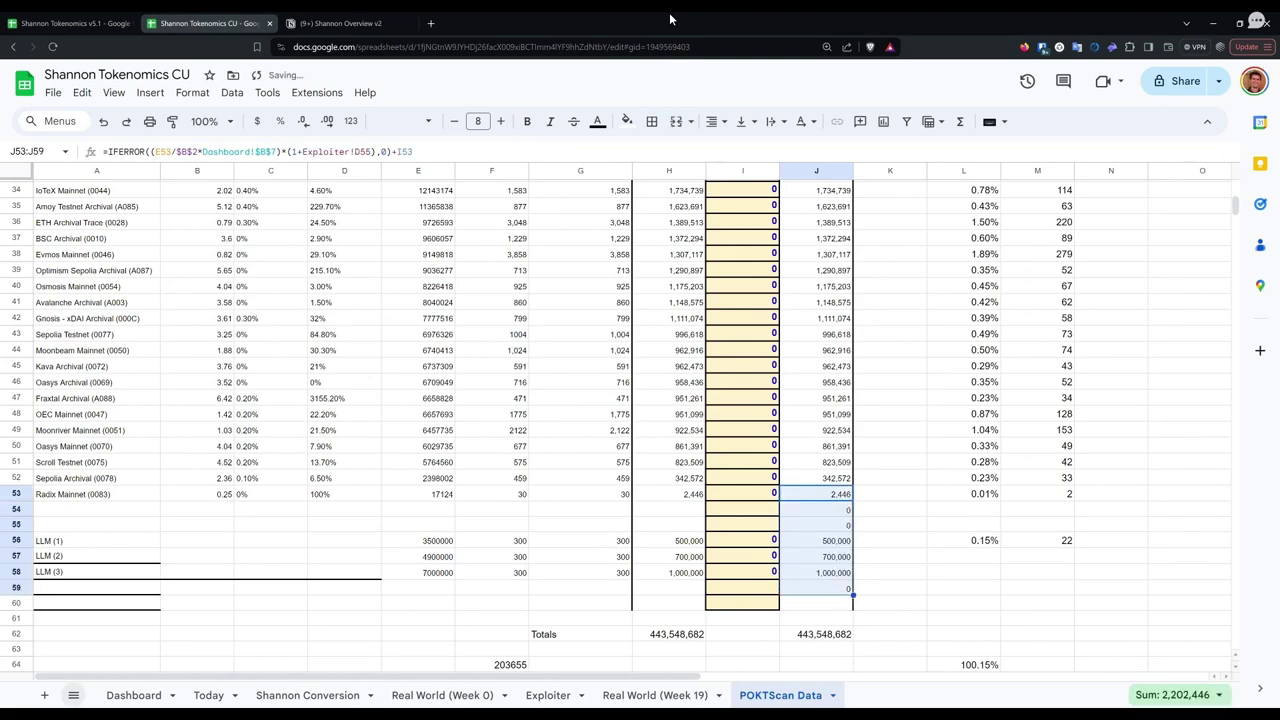
# Step: Check the Total CUs of LLM (1), LLM (2) and LLM (3) in E63:E65 on the Dashboard
pyautogui.click(134, 697)
pyautogui.click(485, 585)
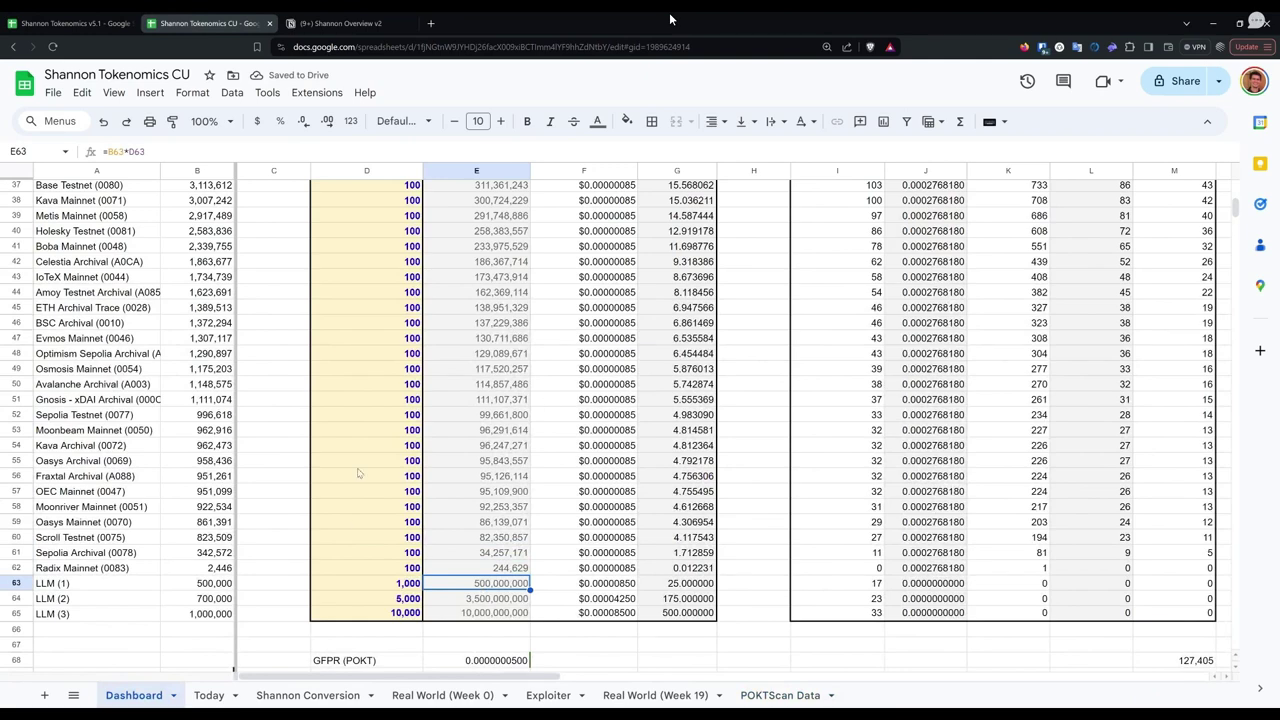
pyautogui.scroll(2, 561, 594)
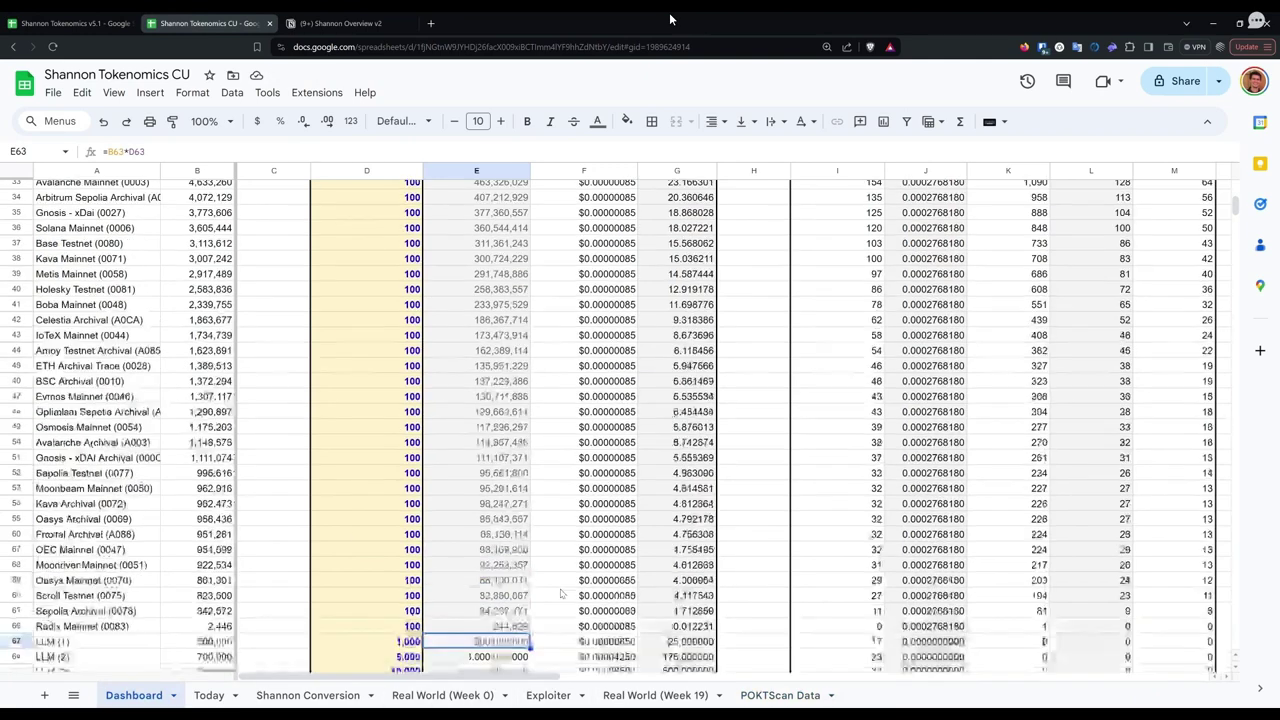
pyautogui.scroll(-2, 561, 594)
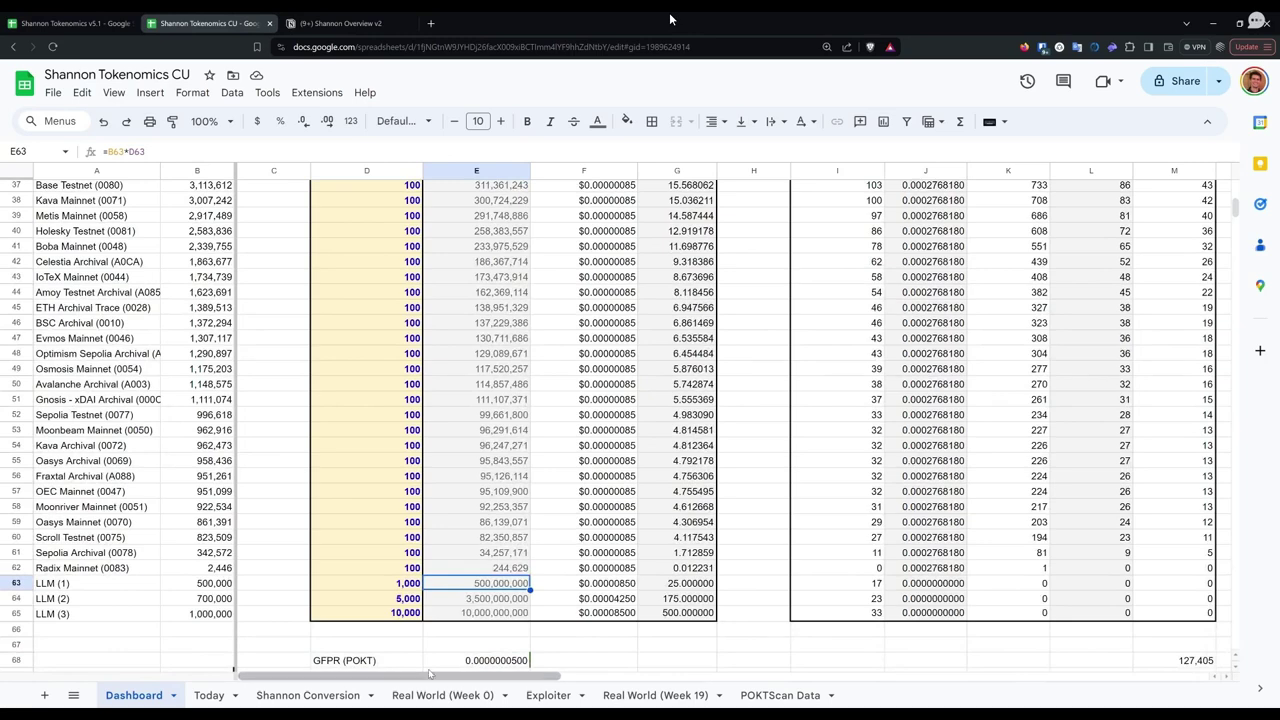
pyautogui.press('Down')
pyautogui.press('Down')
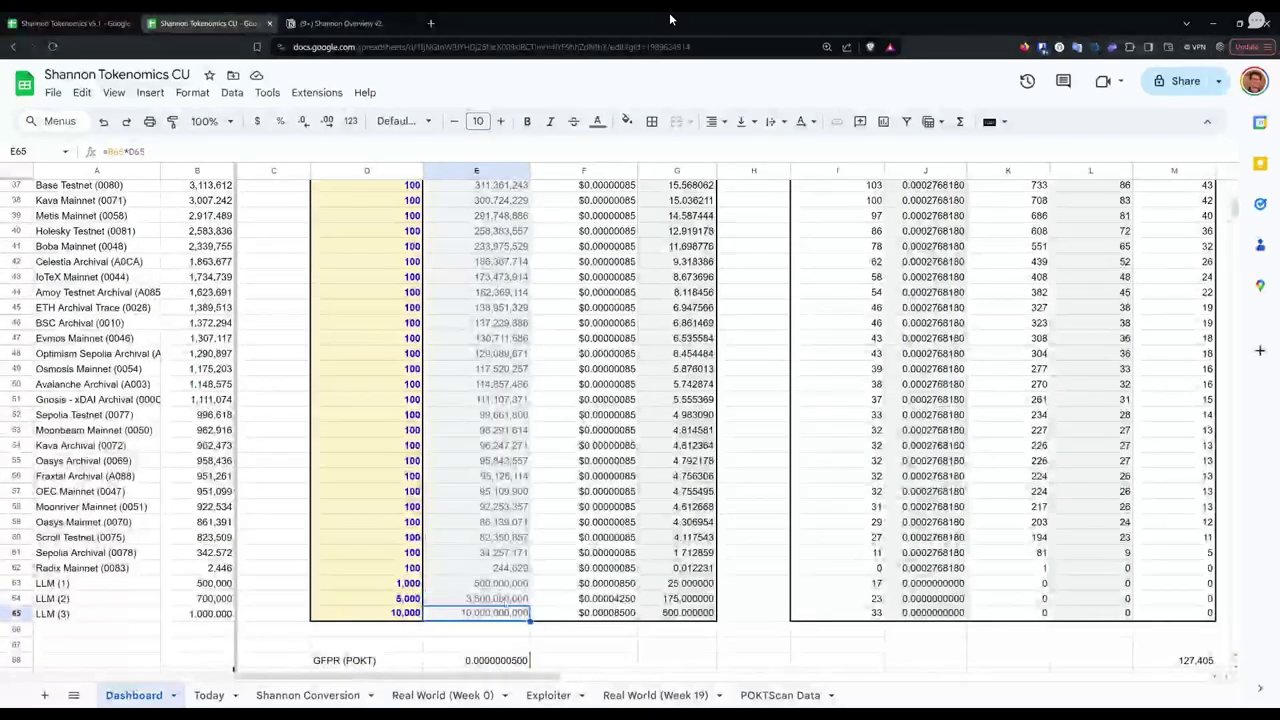
pyautogui.click(500, 587)
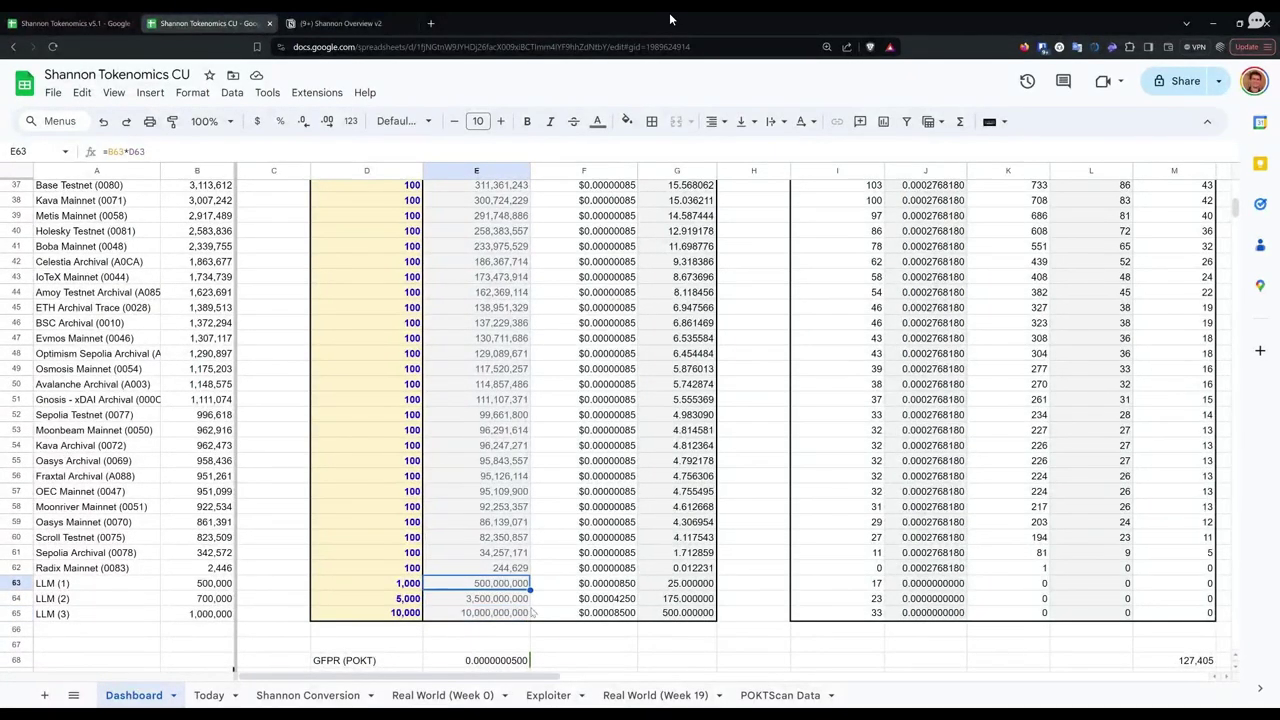
# Step: Compare the LLM services' Total CUs with those of the busiest chains, such as Polygon Mainnet
pyautogui.scroll(8, 492, 582)
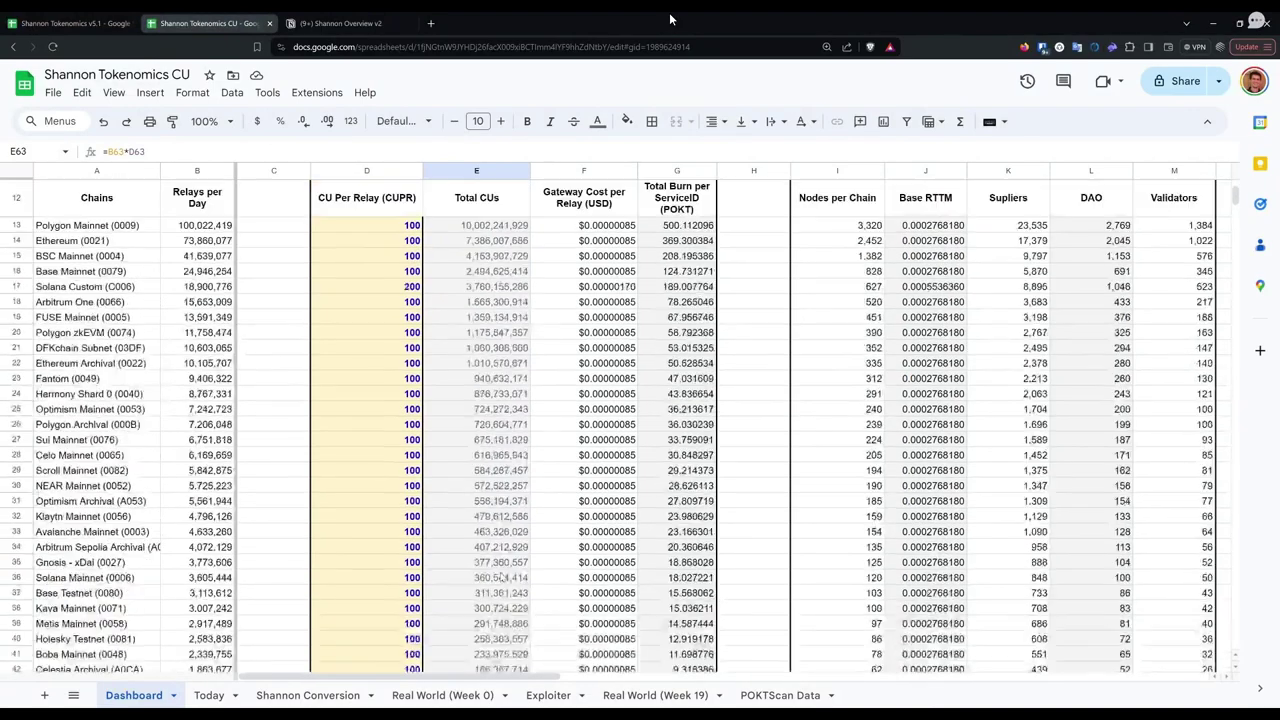
pyautogui.scroll(-5, 477, 429)
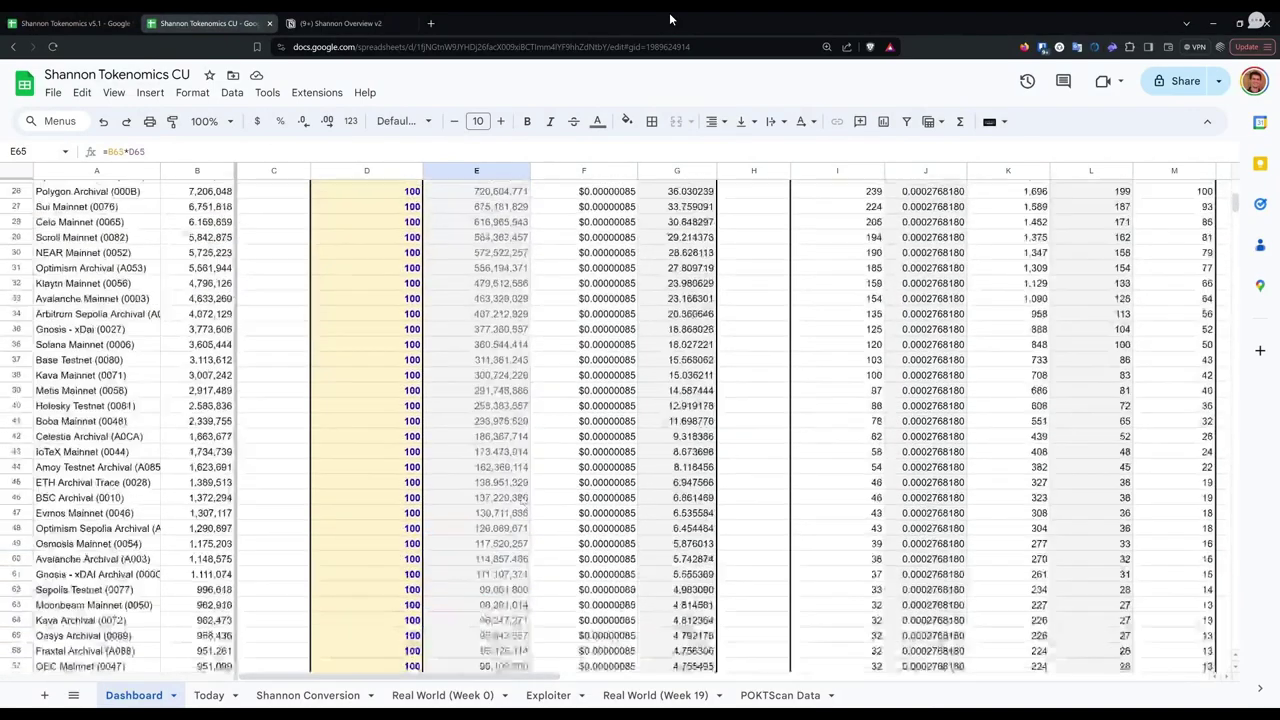
pyautogui.scroll(6, 476, 428)
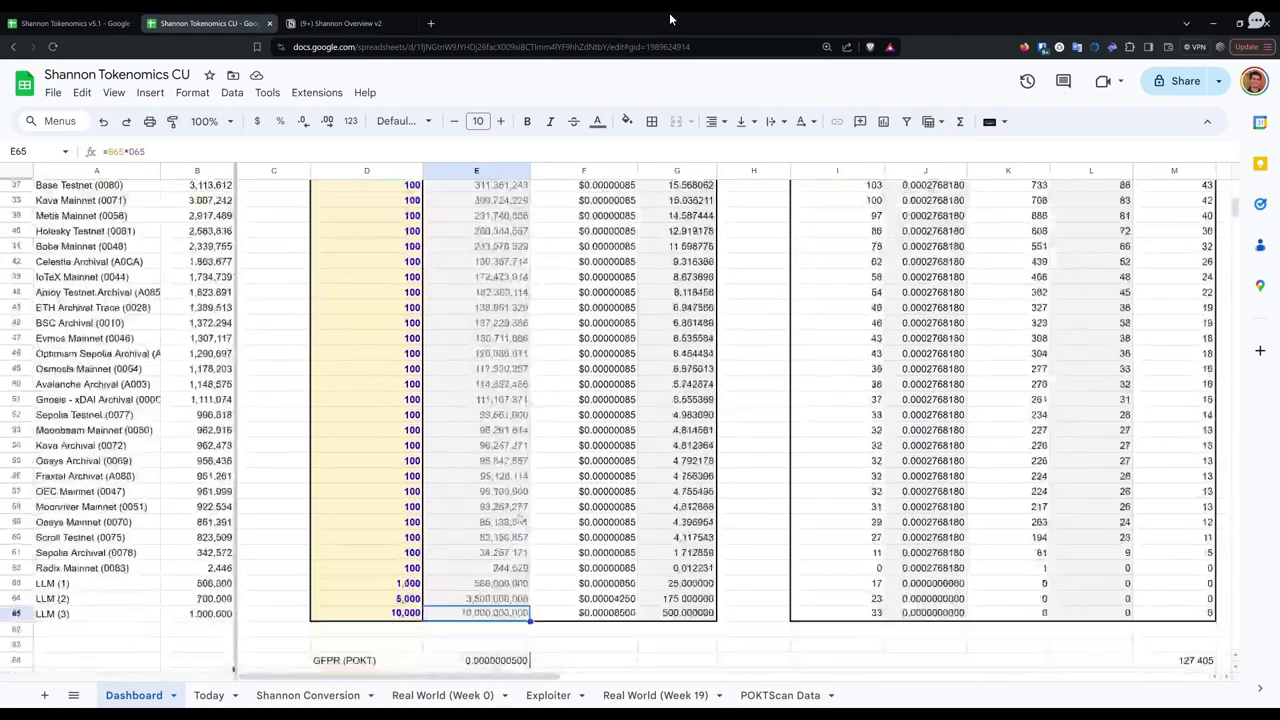
pyautogui.scroll(10, 476, 428)
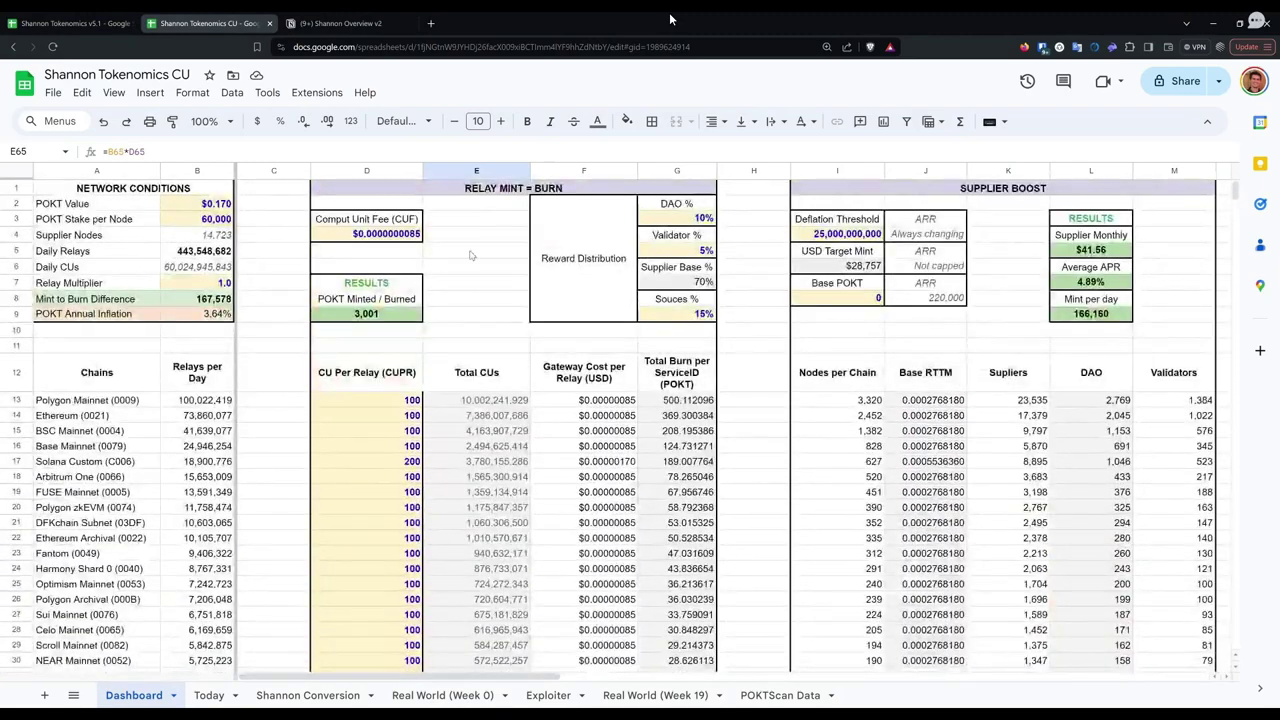
# Step: Review the RELAY MINT = BURN section, Daily Relays in B5 and POKT Minted / Burned in D9
pyautogui.click(467, 190)
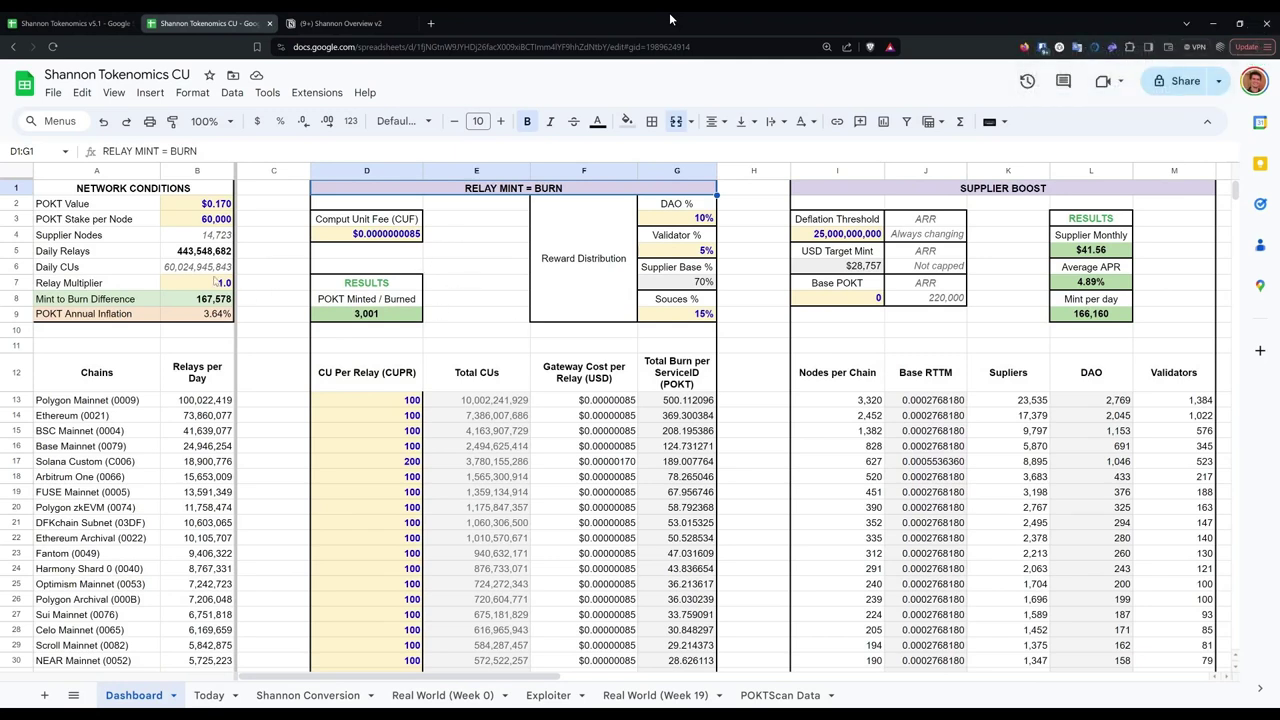
pyautogui.click(192, 255)
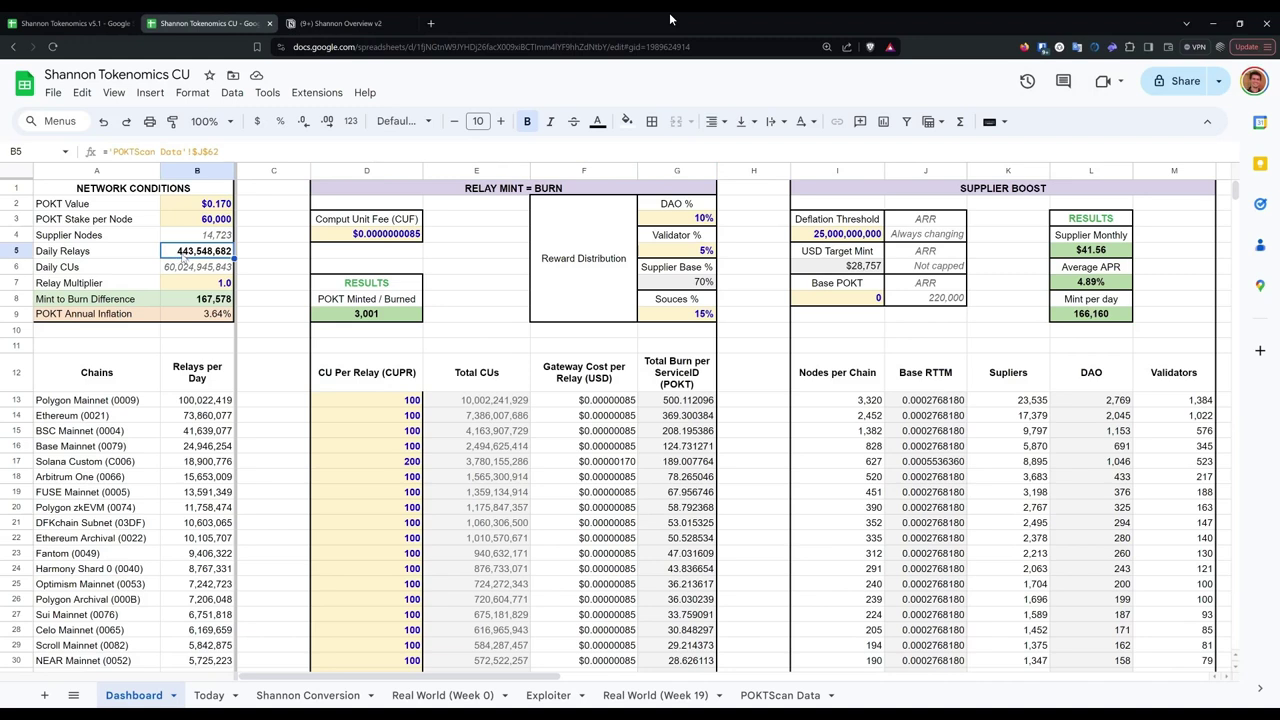
pyautogui.click(377, 315)
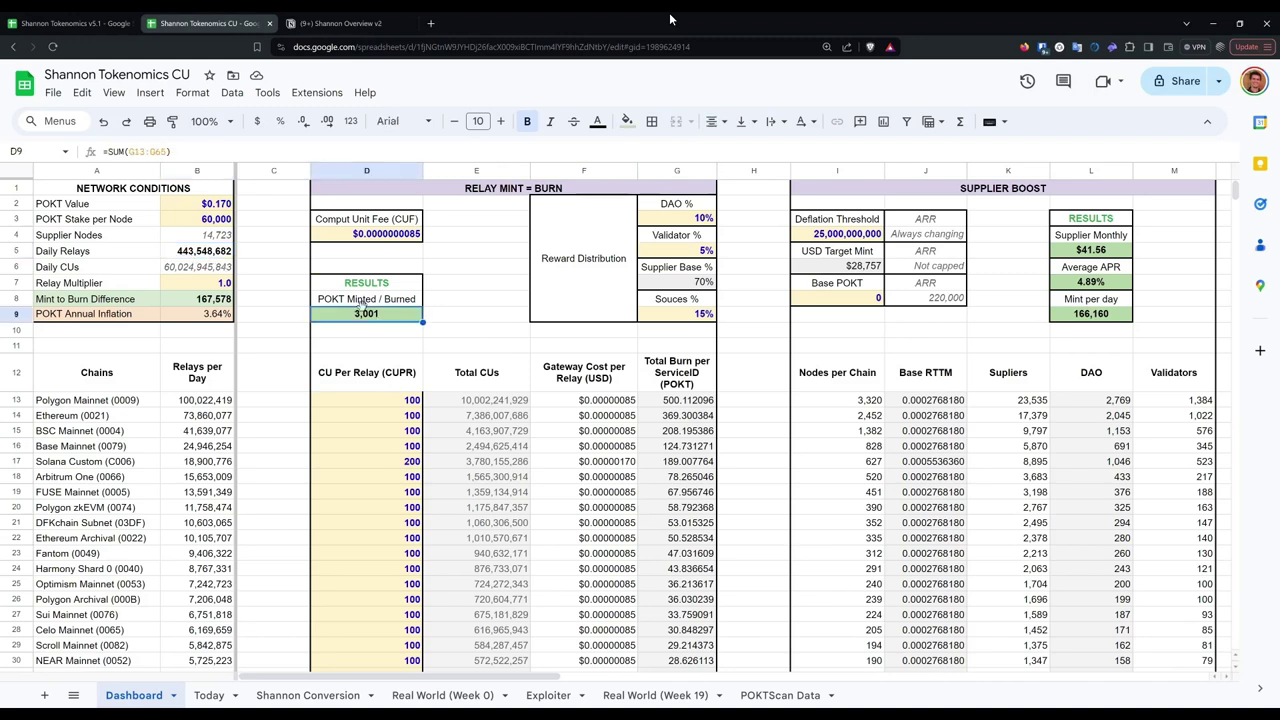
# Step: Enter 220000 in E9 beside the POKT Minted / Burned result
pyautogui.click(443, 318)
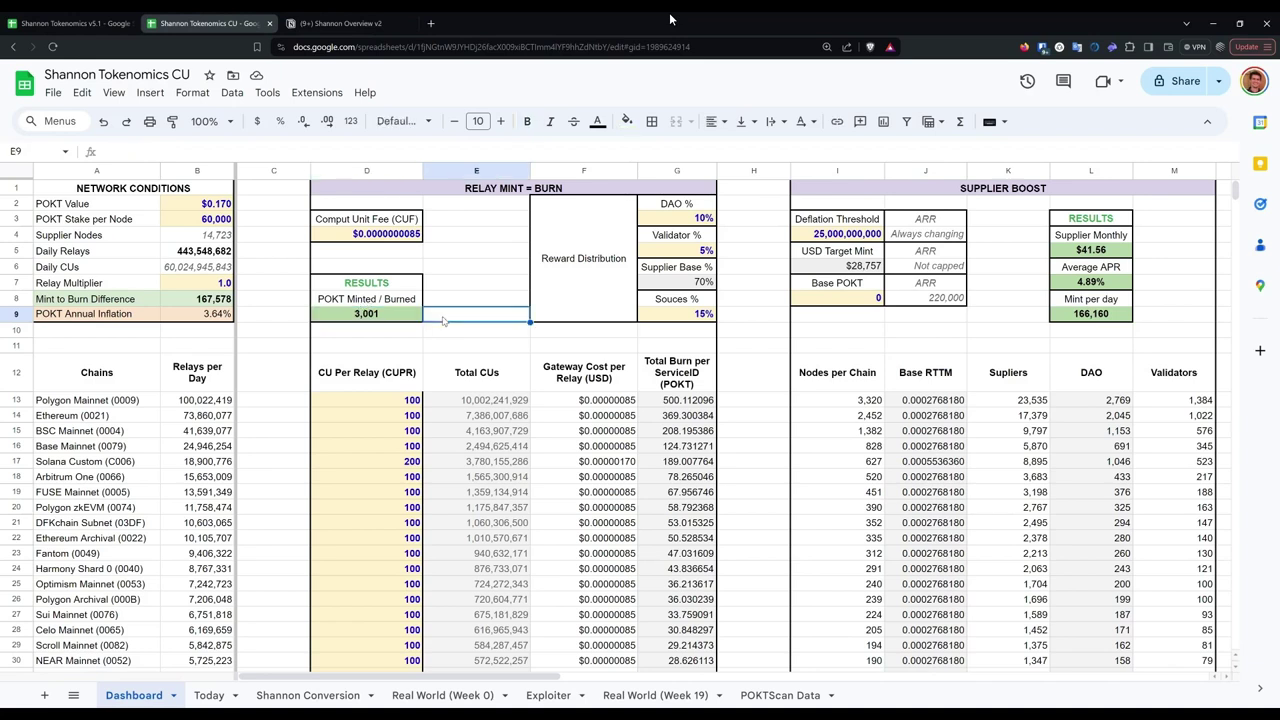
pyautogui.doubleClick(450, 316)
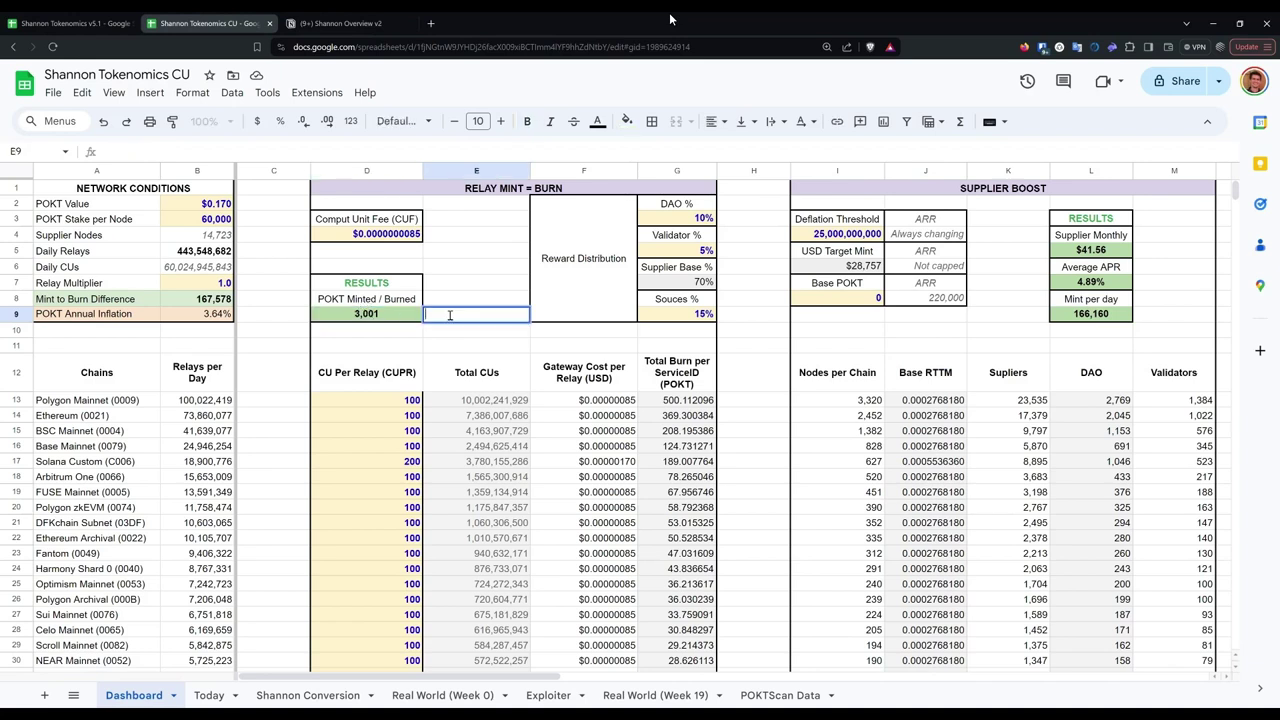
pyautogui.write('220000')
pyautogui.press('Return')
# Step: Format the value in E9 as a number with thousands separator and no decimals
pyautogui.click(449, 318)
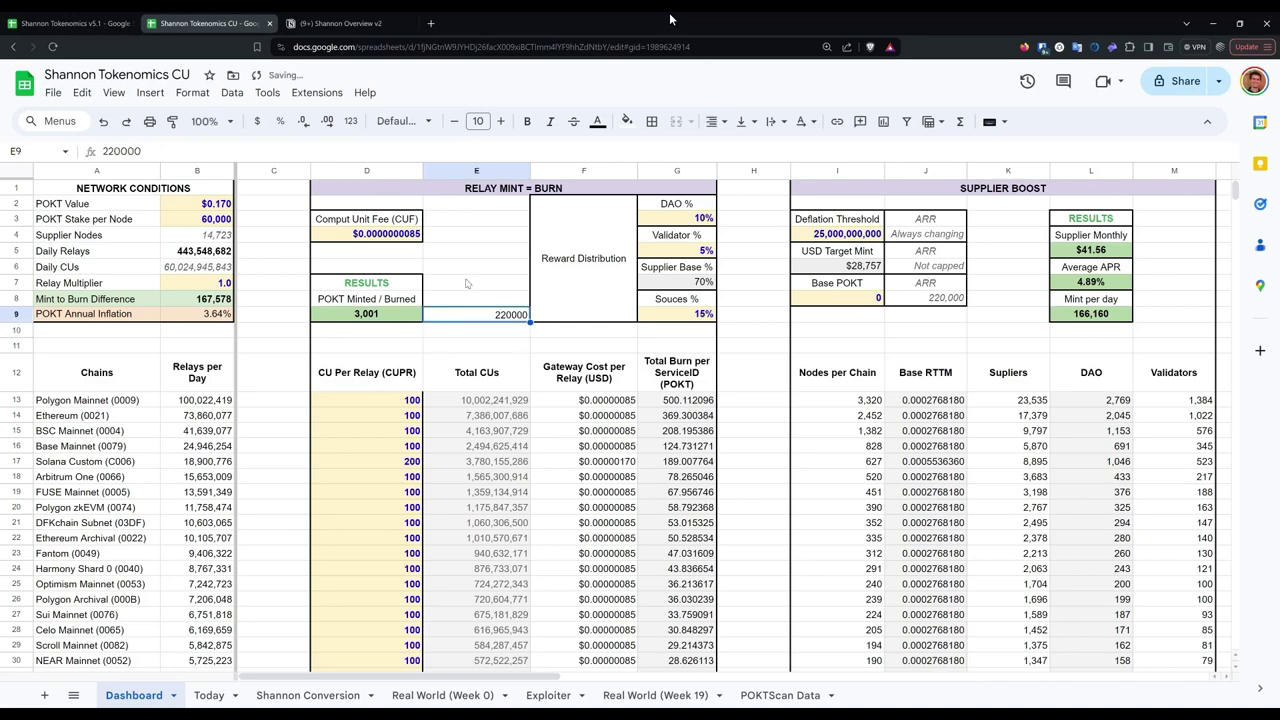
pyautogui.click(350, 121)
pyautogui.click(386, 207)
pyautogui.click(304, 121)
pyautogui.click(304, 121)
pyautogui.click(493, 286)
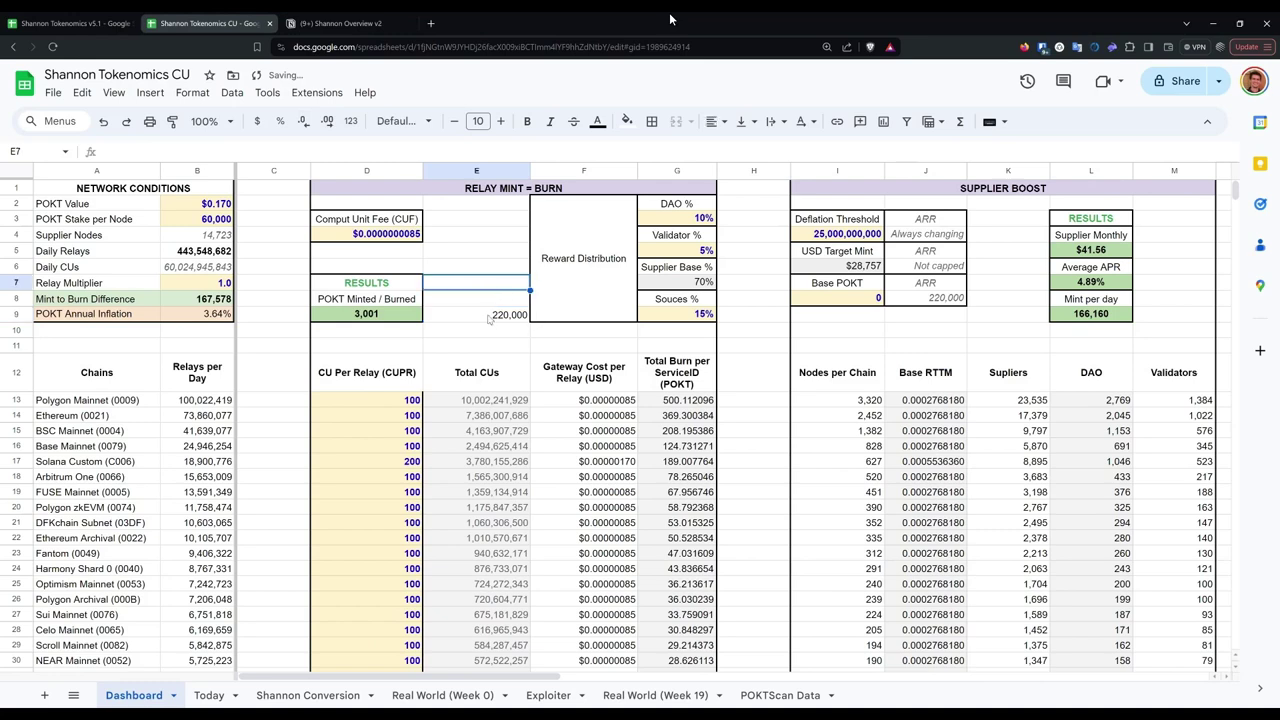
pyautogui.click(489, 318)
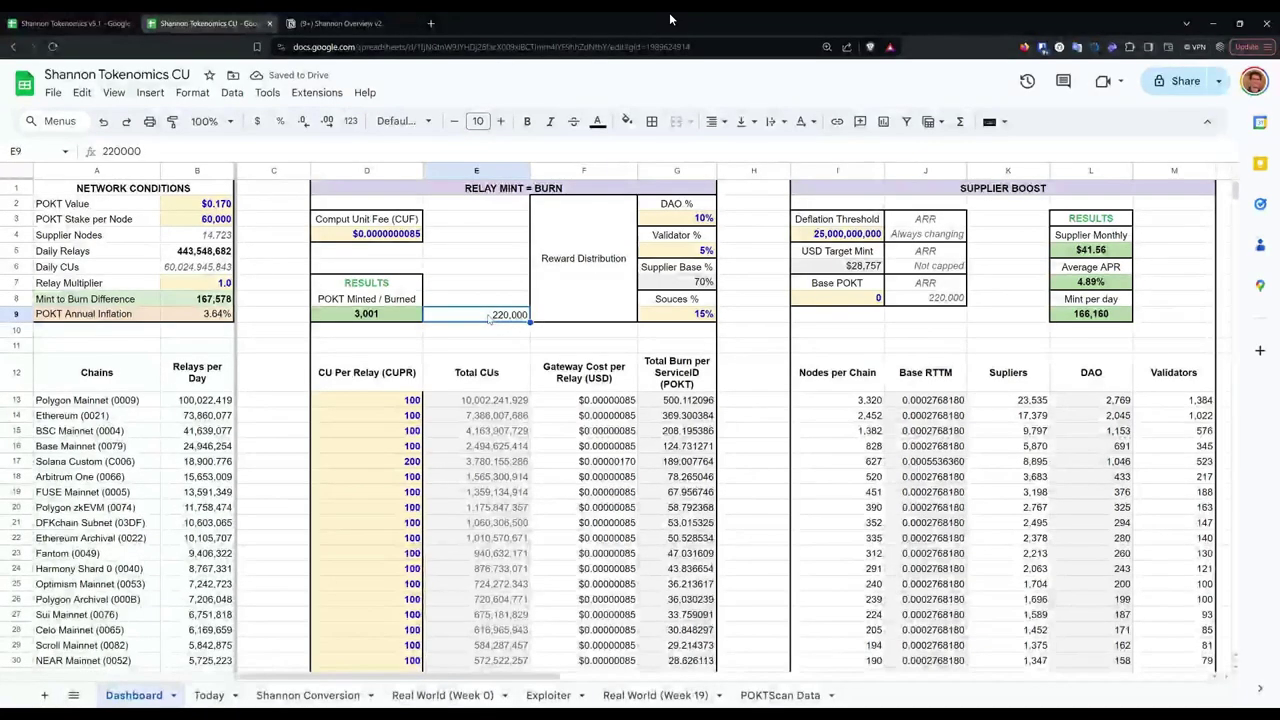
# Step: Set the Relay Multiplier in B7 to 40 and compare POKT Minted / Burned in D9 with the reference value in E9
pyautogui.click(368, 318)
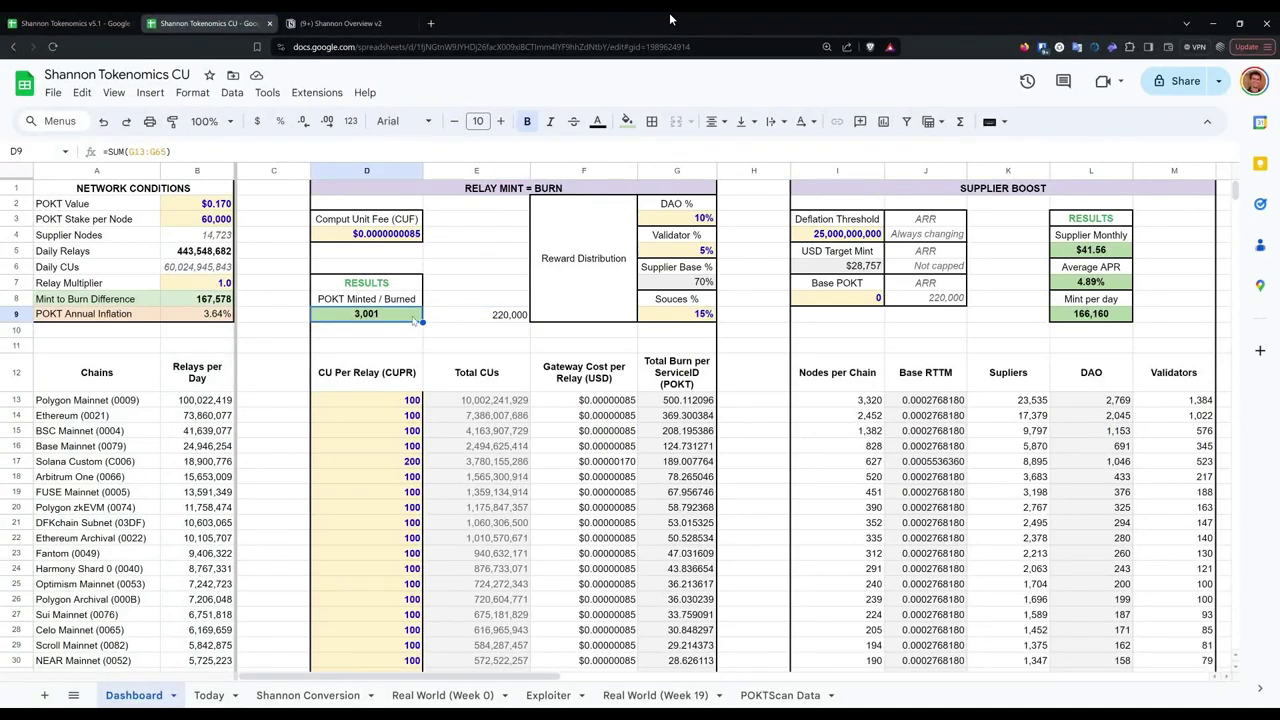
pyautogui.click(500, 318)
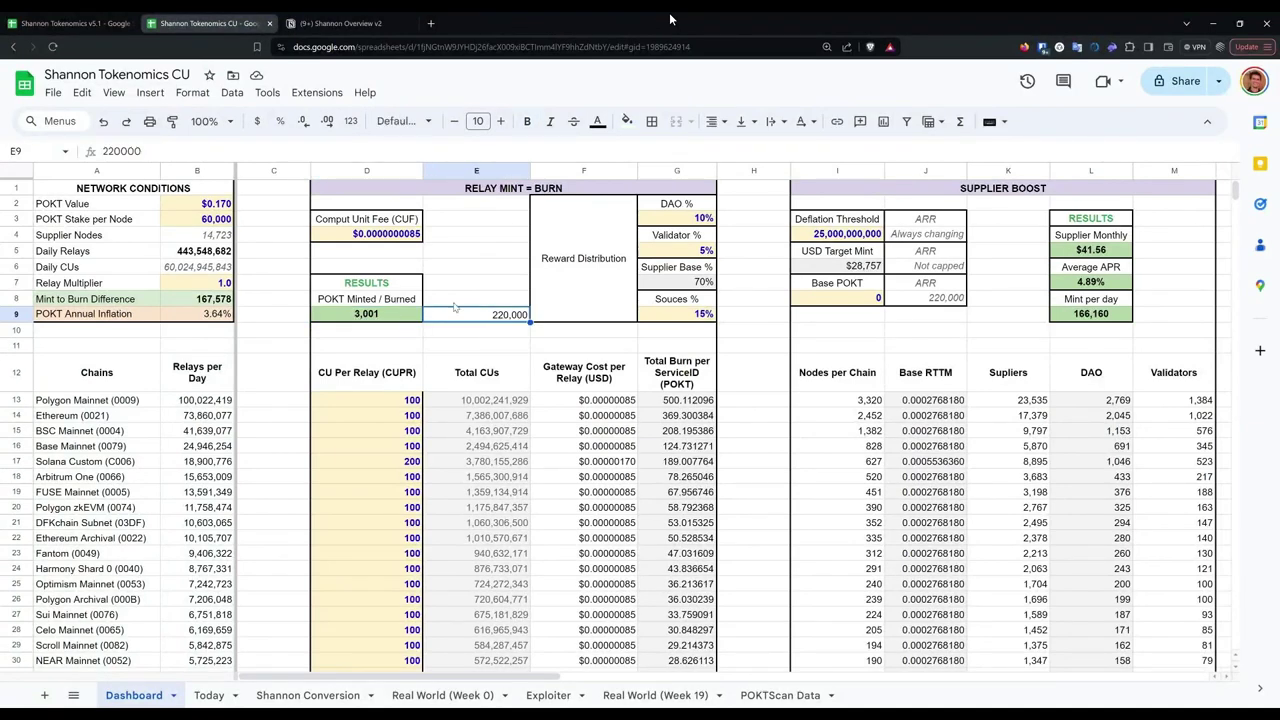
pyautogui.click(195, 255)
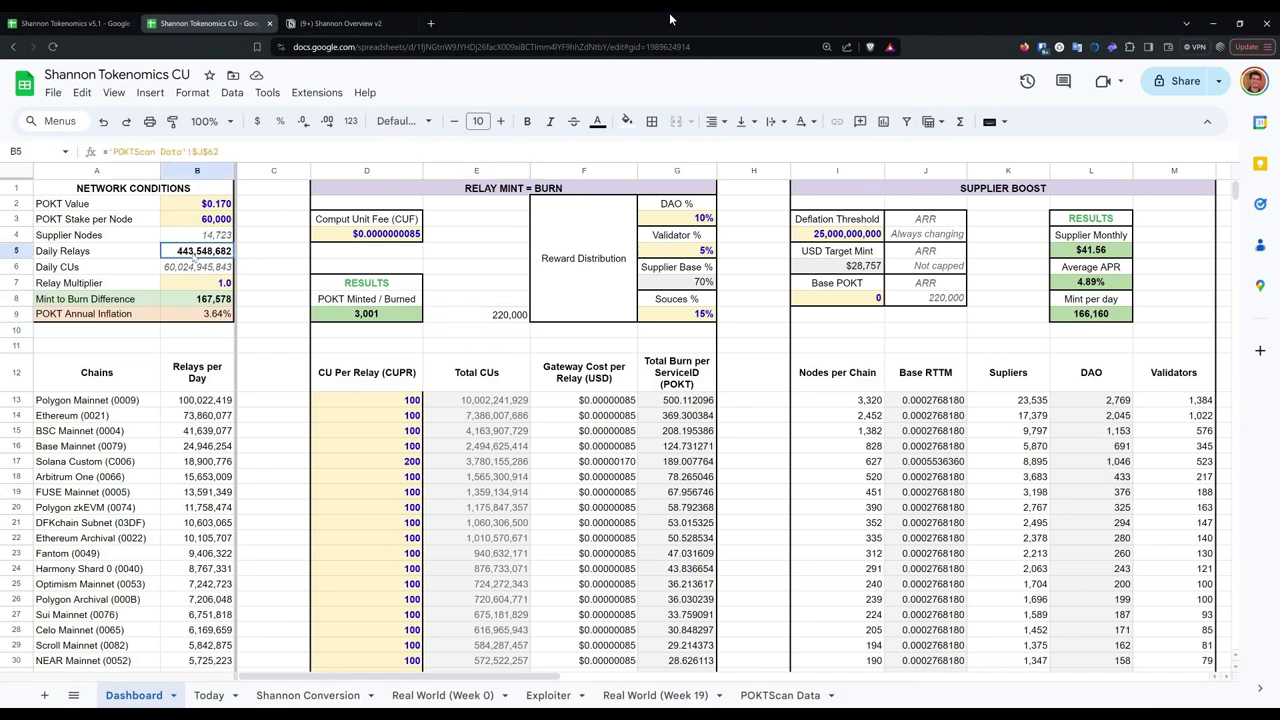
pyautogui.click(224, 285)
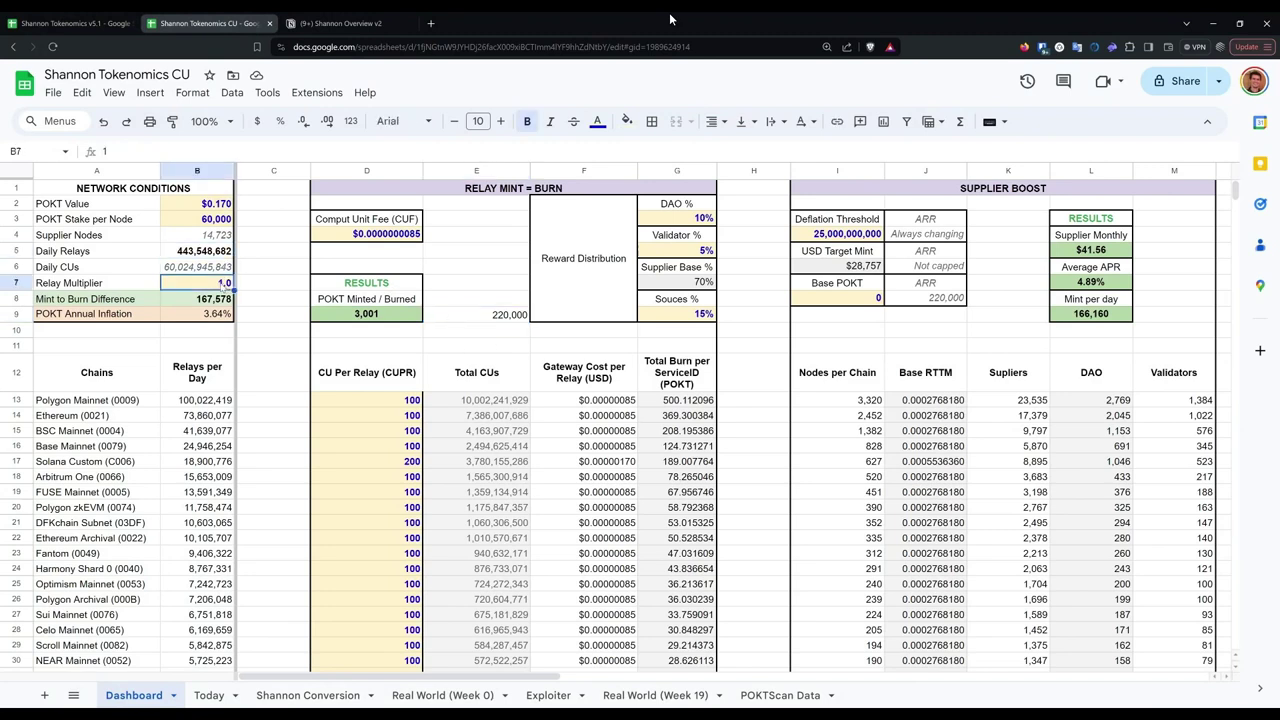
pyautogui.doubleClick(224, 284)
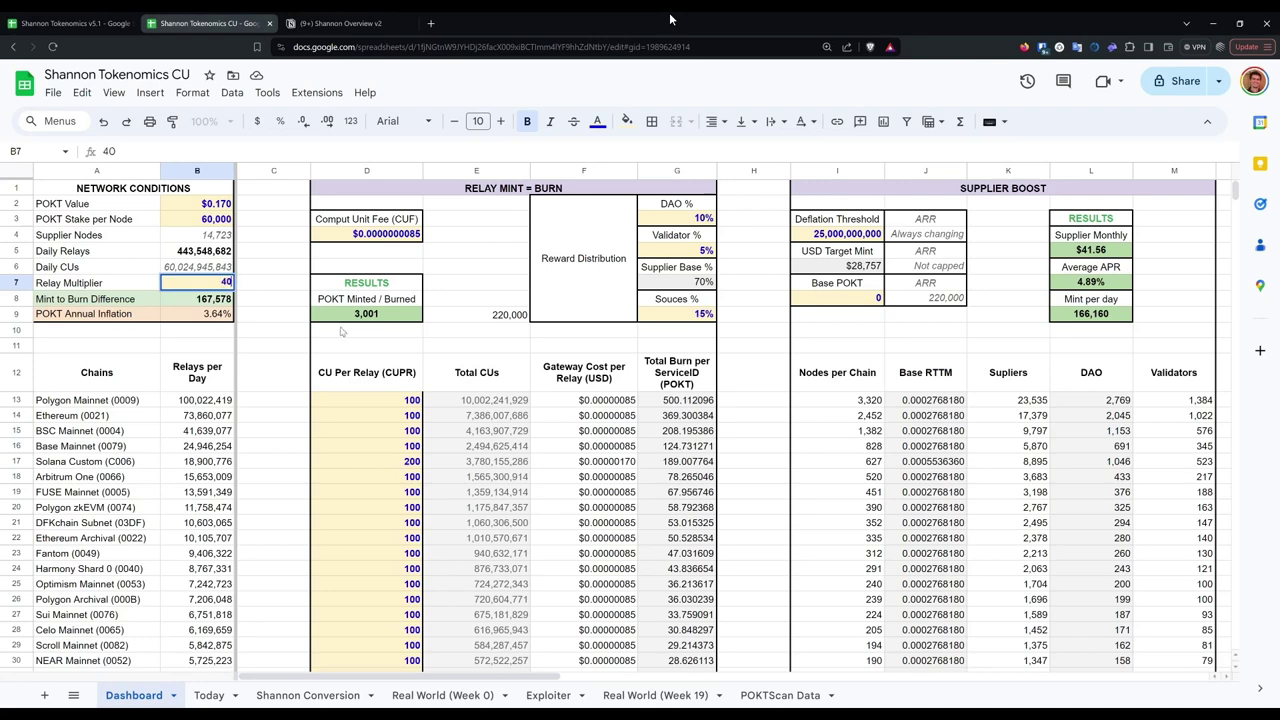
pyautogui.write('40')
pyautogui.press('Return')
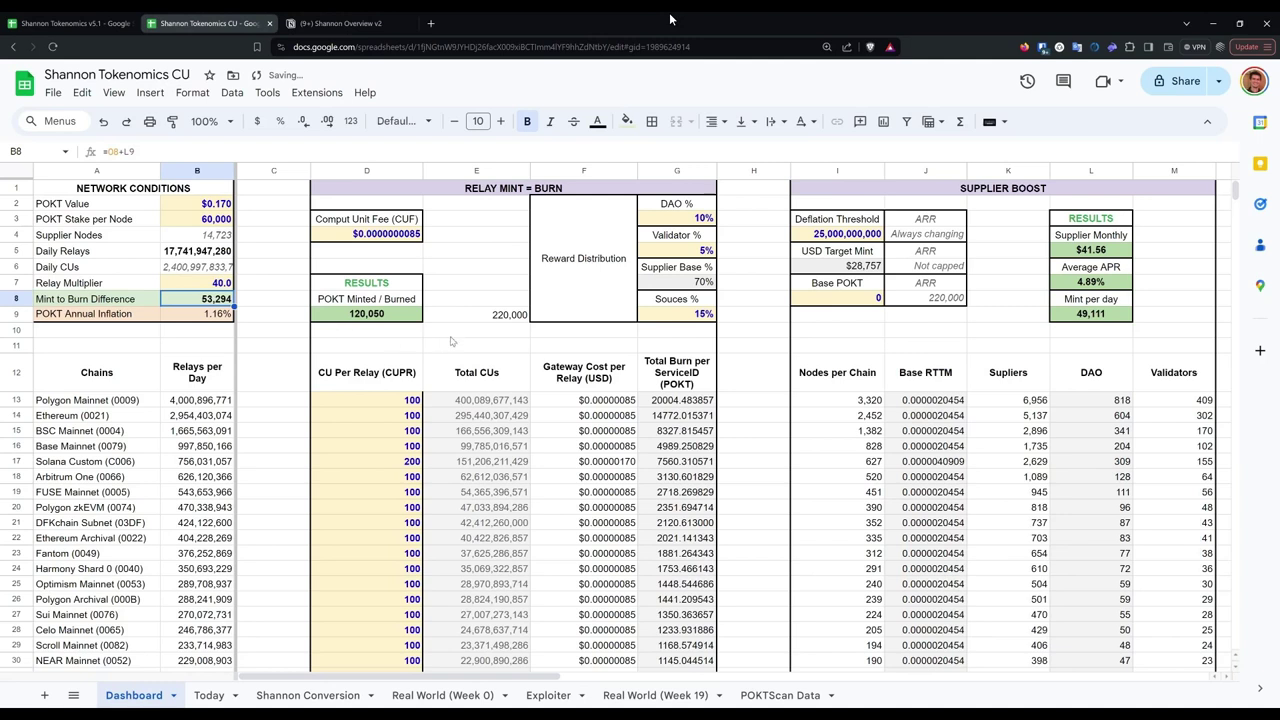
pyautogui.click(386, 318)
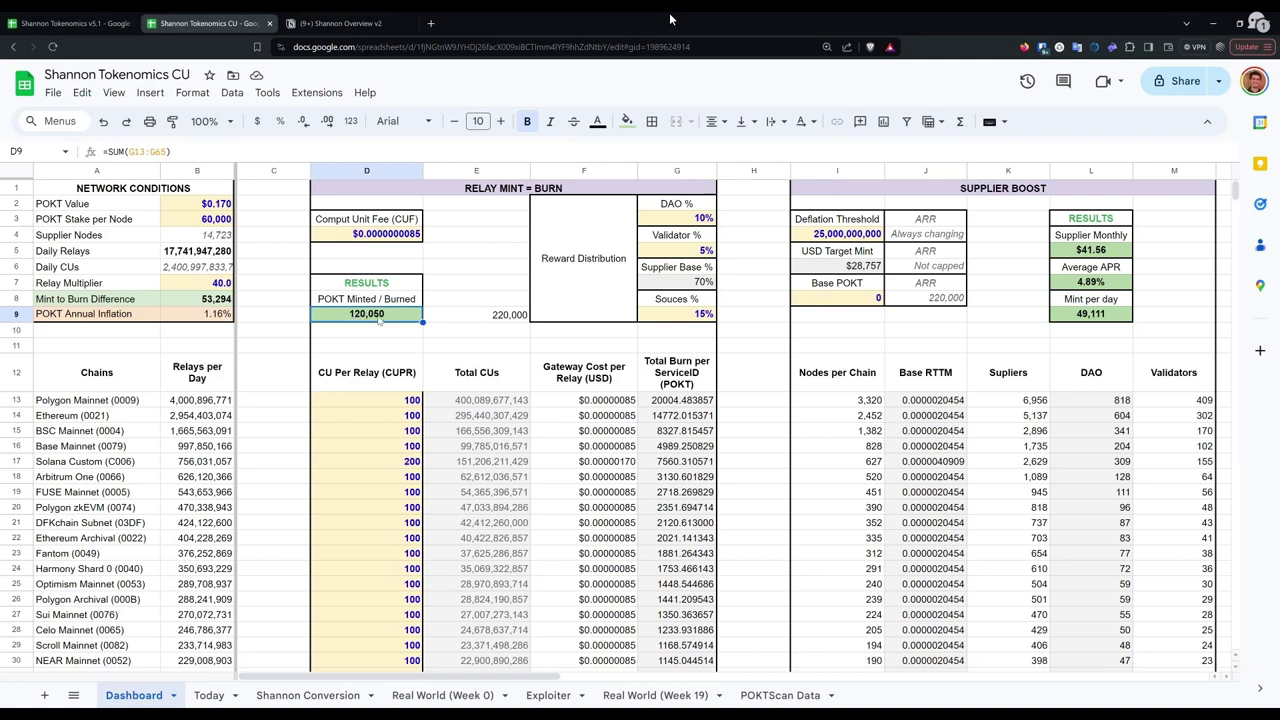
# Step: Set the Relay Multiplier in B7 to 80 and compare POKT Minted / Burned in D9 with the reference value in E9
pyautogui.click(214, 286)
pyautogui.doubleClick(215, 286)
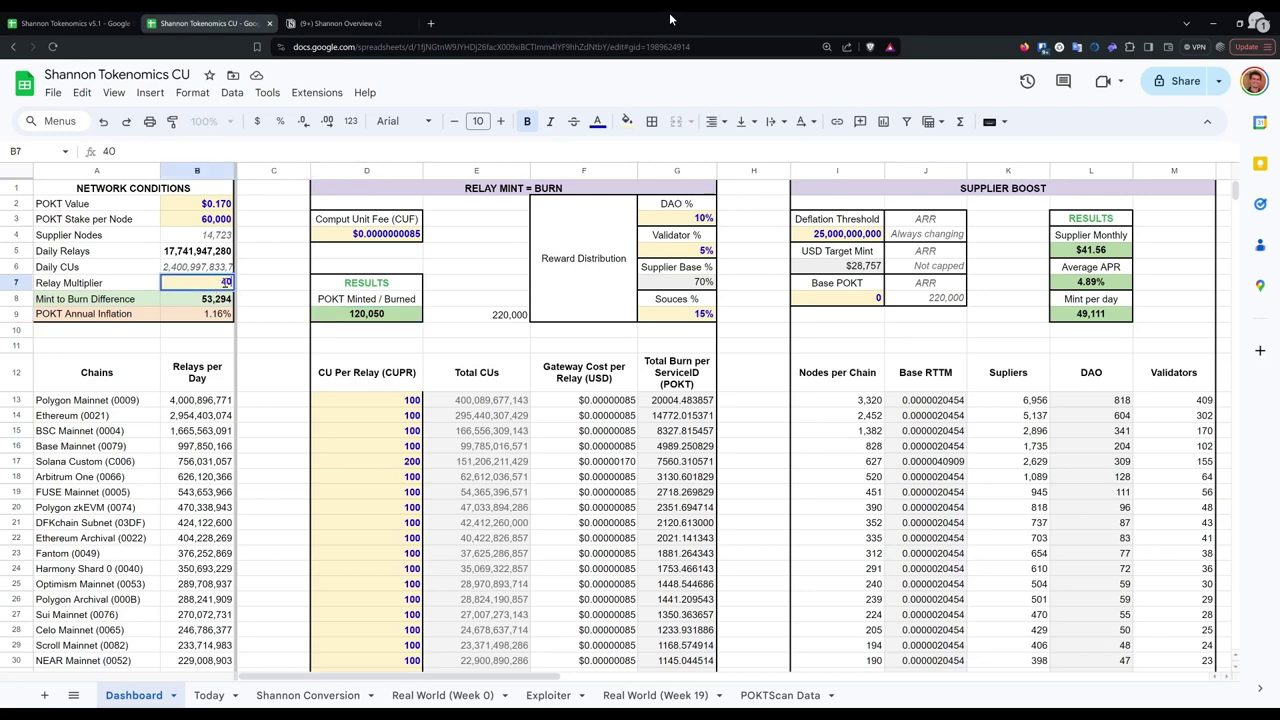
pyautogui.write('8')
pyautogui.press('Return')
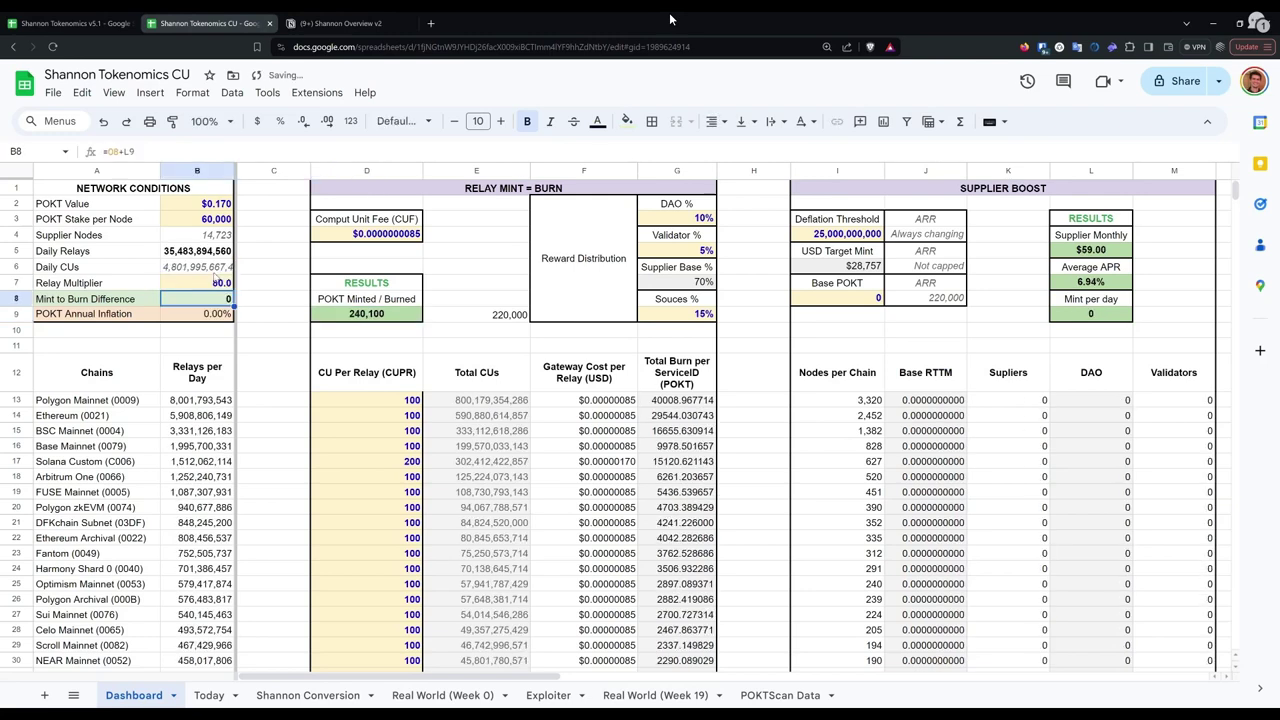
pyautogui.click(398, 316)
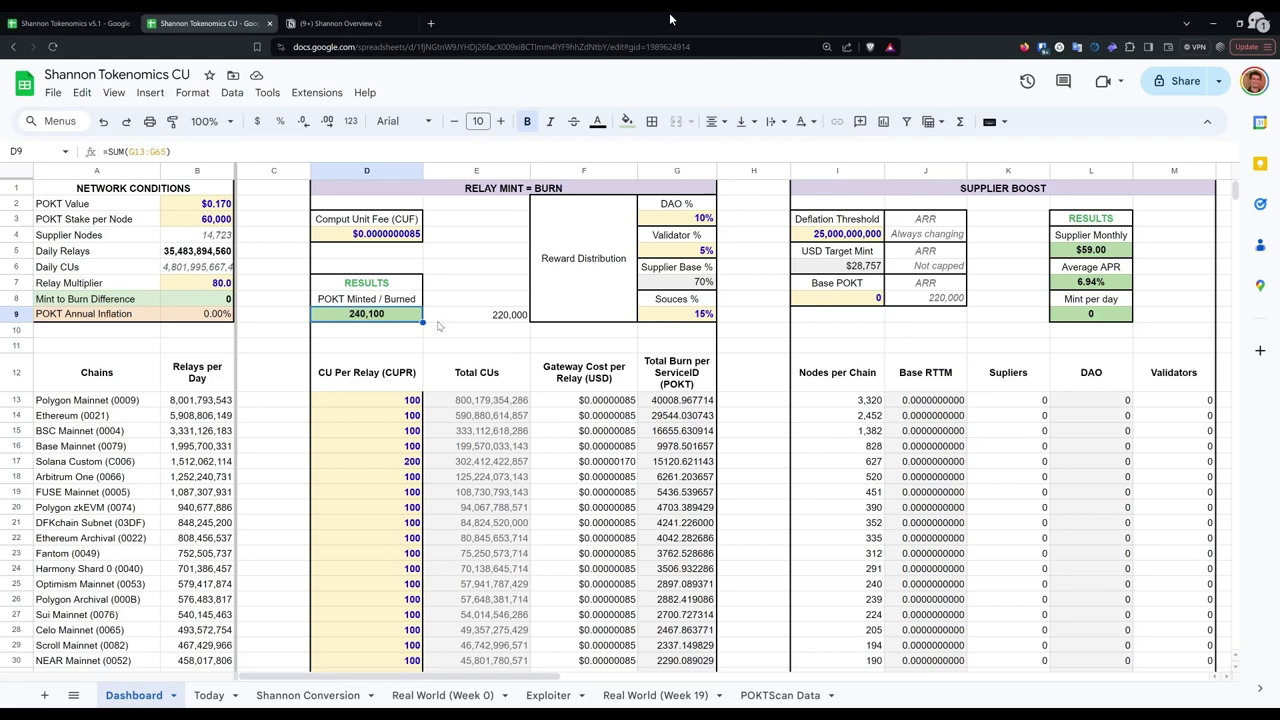
pyautogui.click(470, 321)
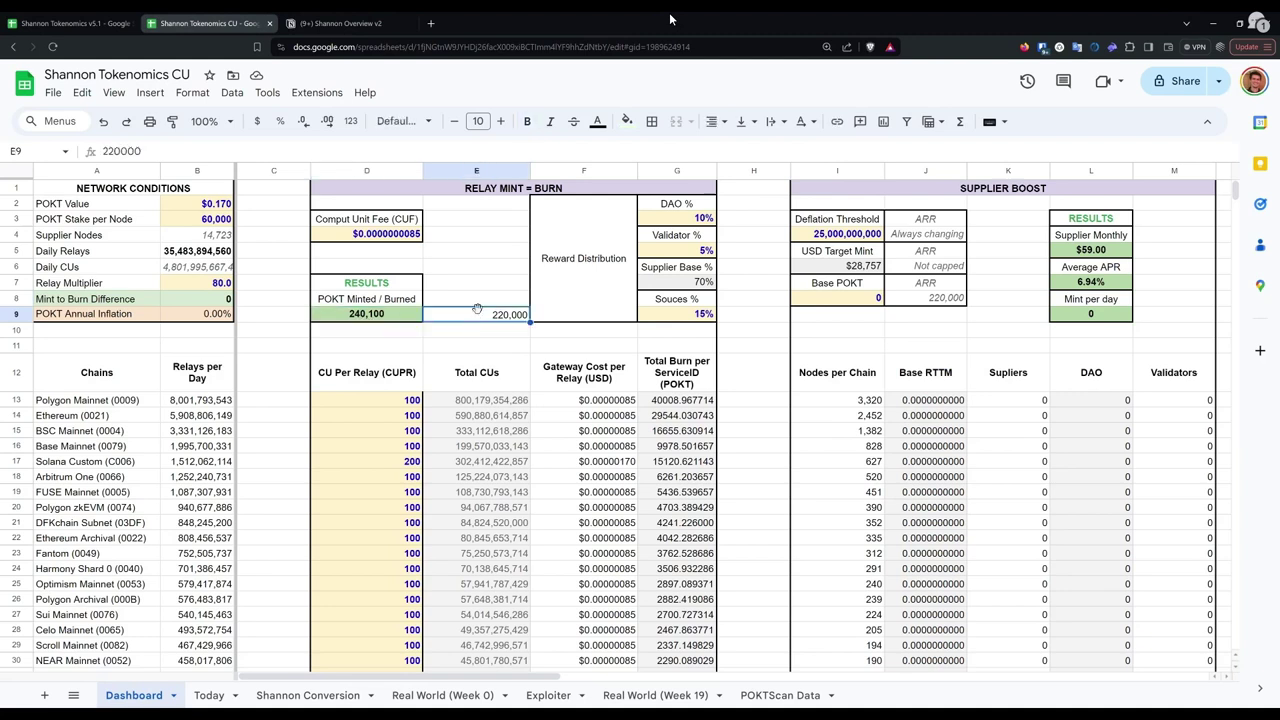
pyautogui.click(373, 322)
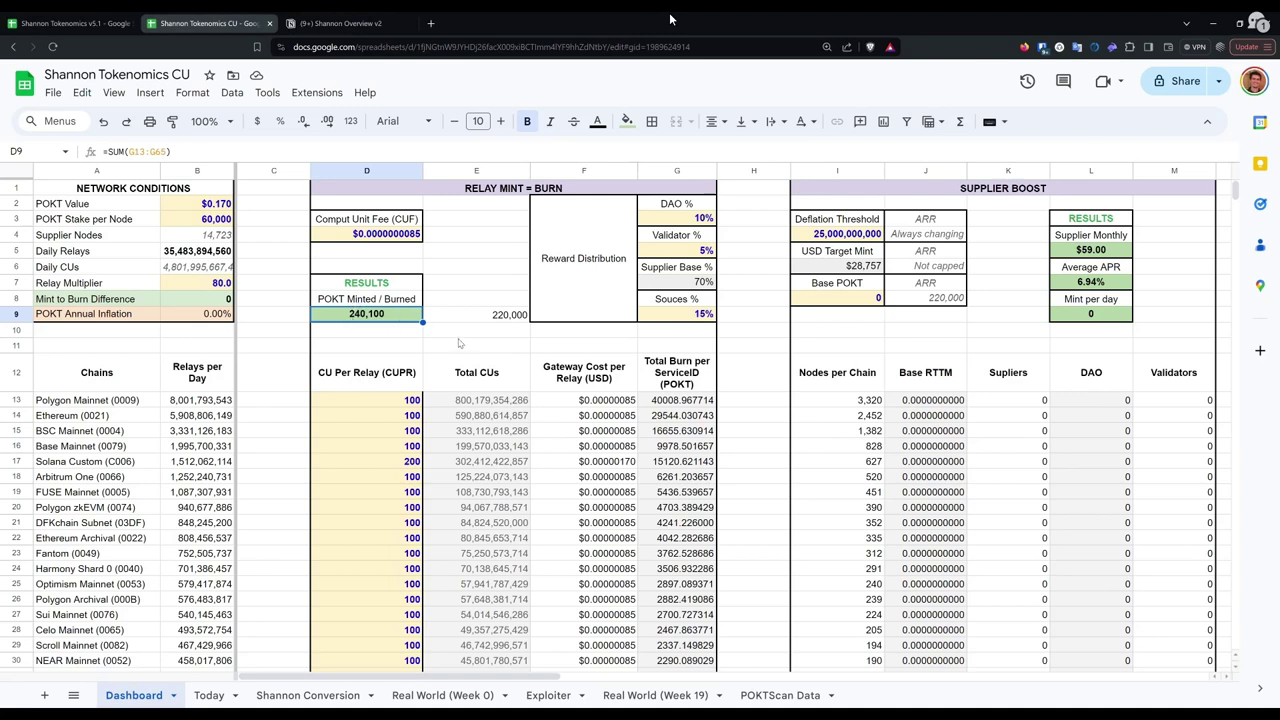
# Step: Reset the Relay Multiplier in B7 to 1
pyautogui.click(214, 284)
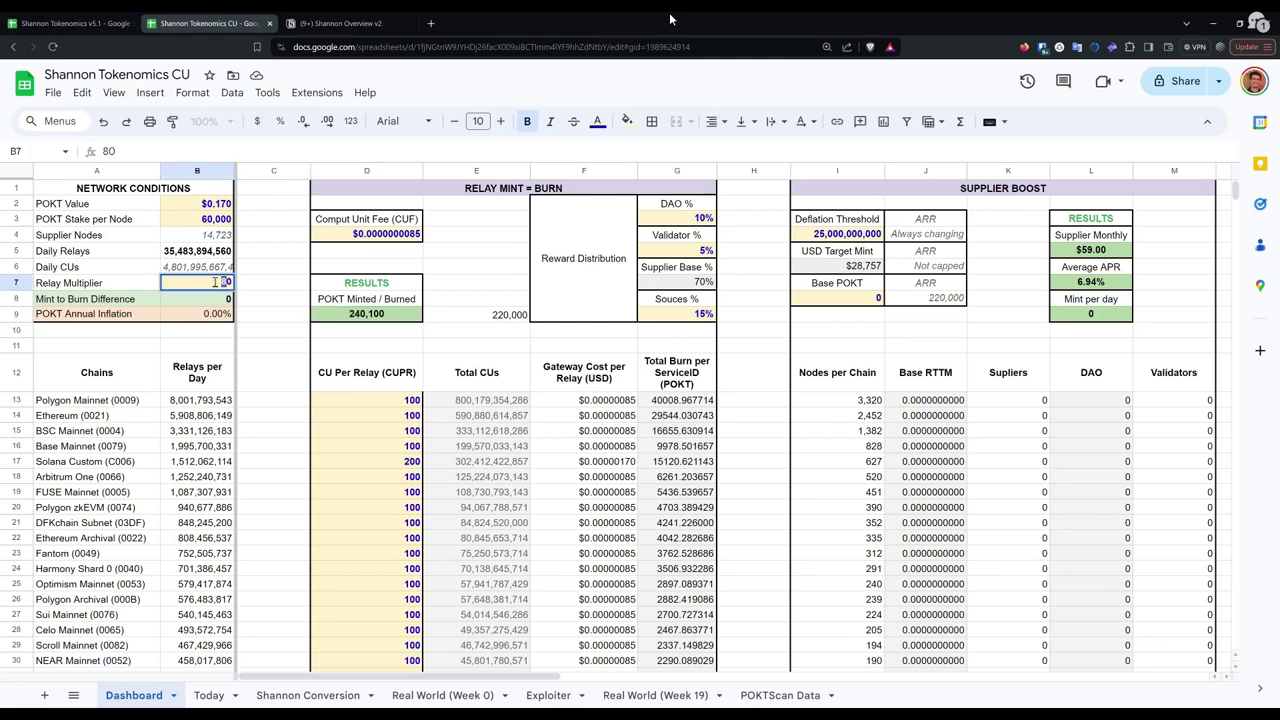
pyautogui.write('1')
pyautogui.press('Return')
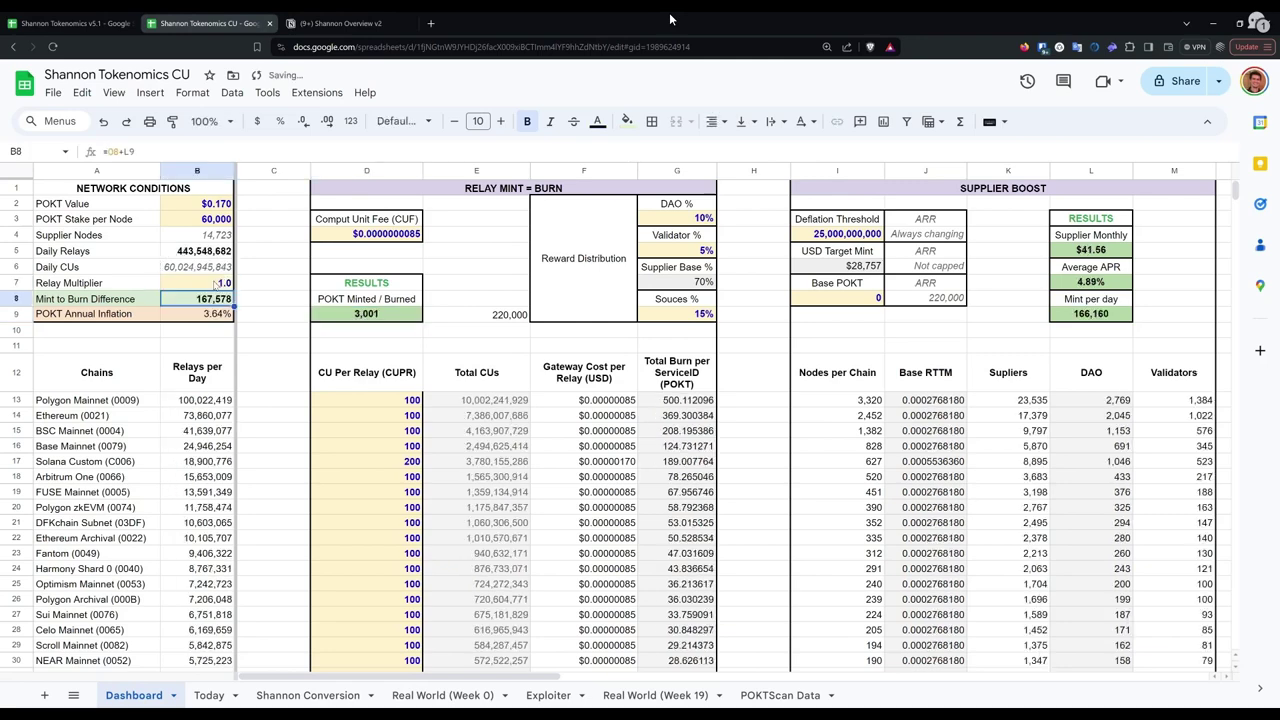
# Step: Set the Base POKT in I8 of the SUPPLIER BOOST section to 10,000
pyautogui.click(474, 314)
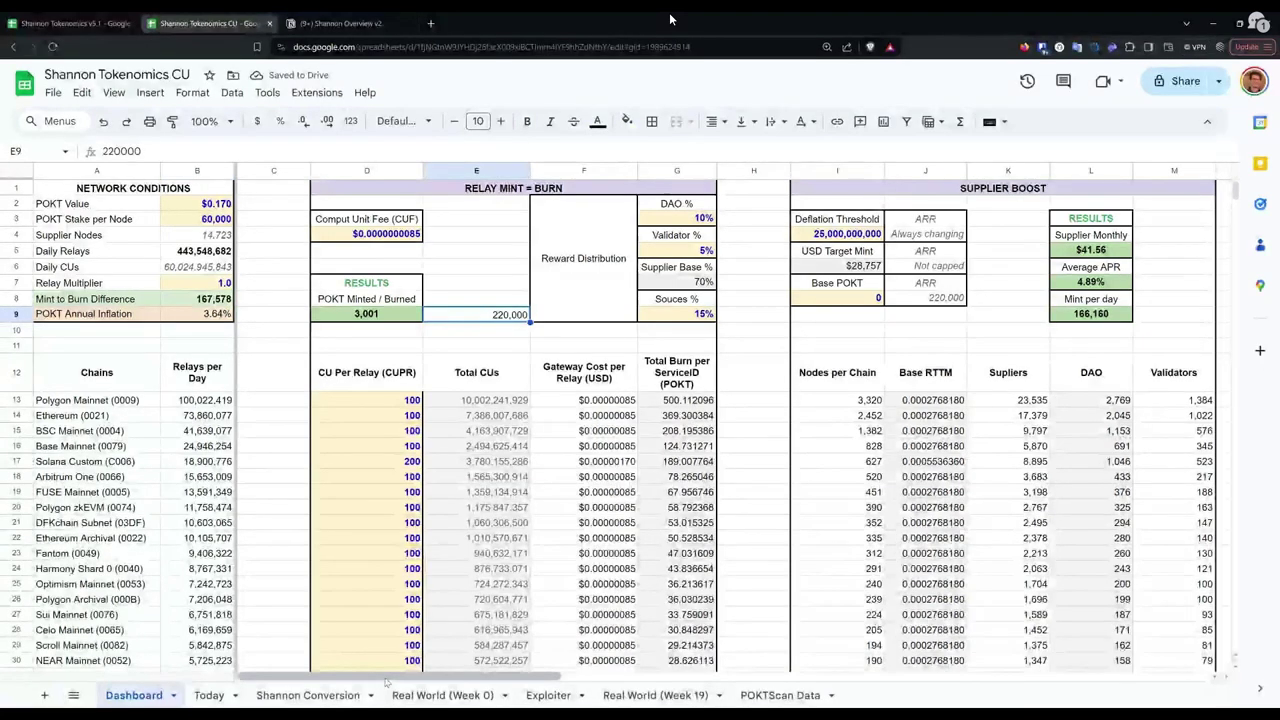
pyautogui.hscroll(5, 466, 680)
pyautogui.hscroll(2, 466, 680)
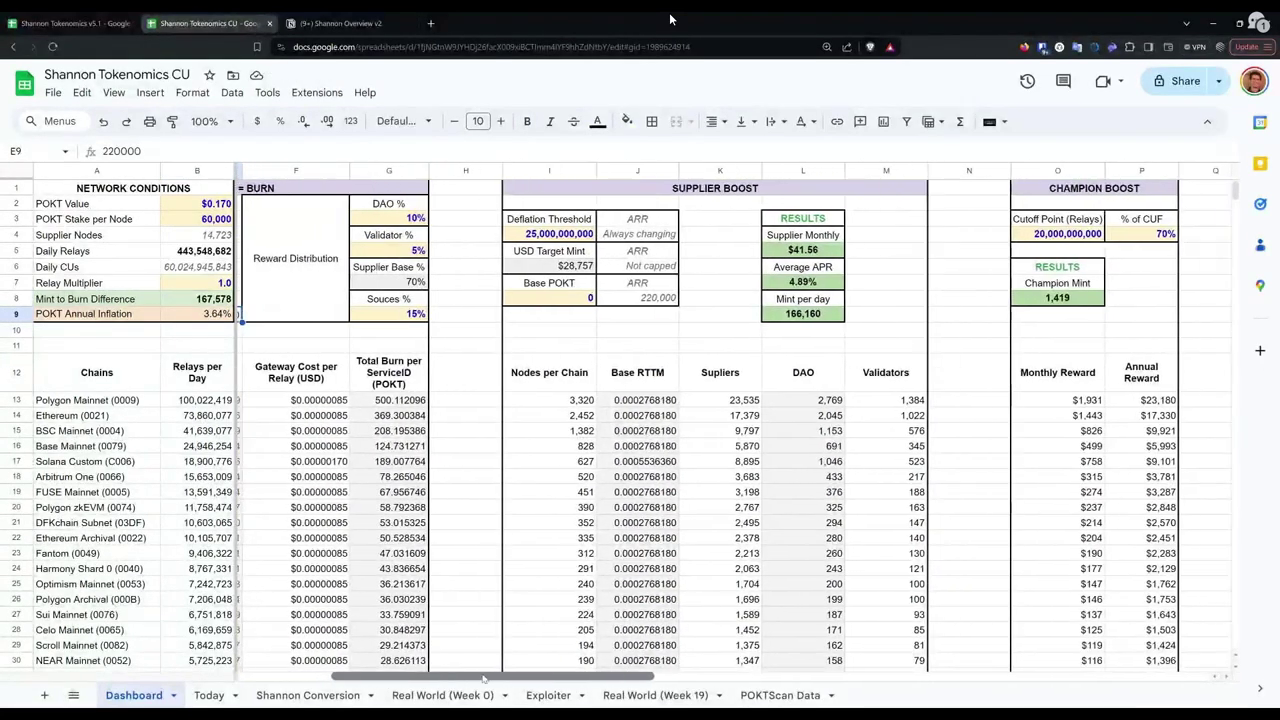
pyautogui.click(686, 192)
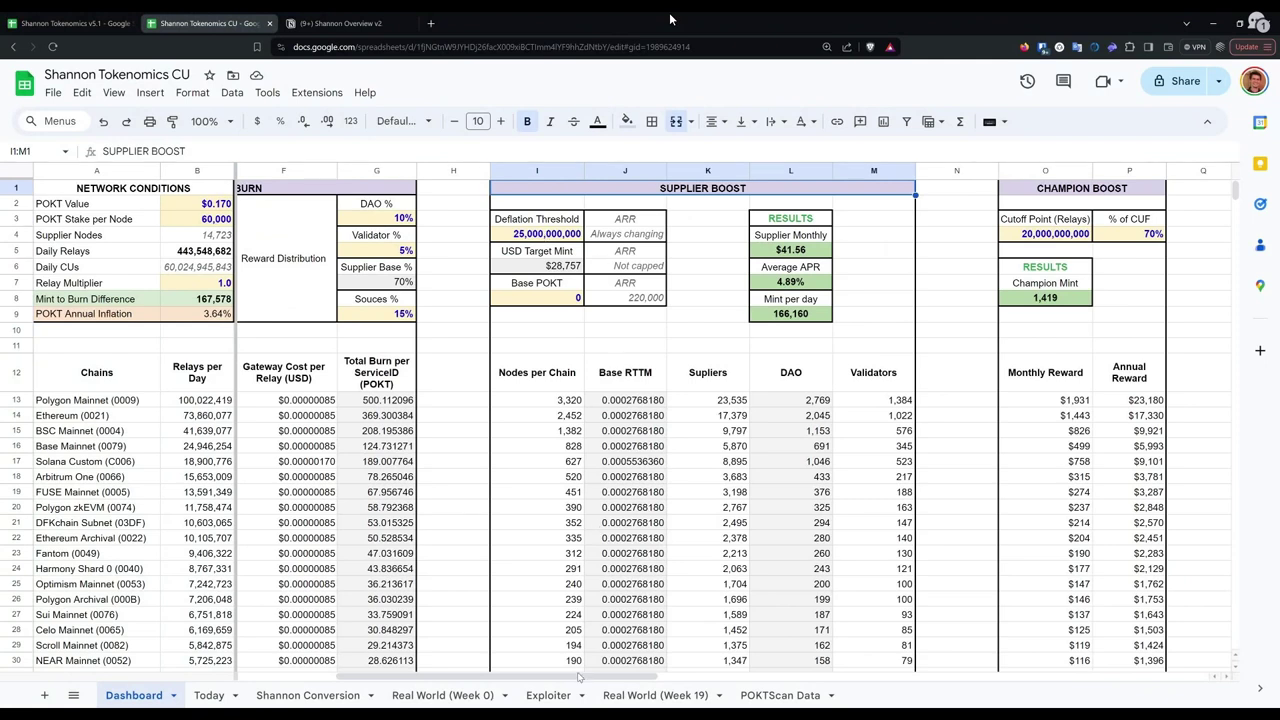
pyautogui.click(570, 298)
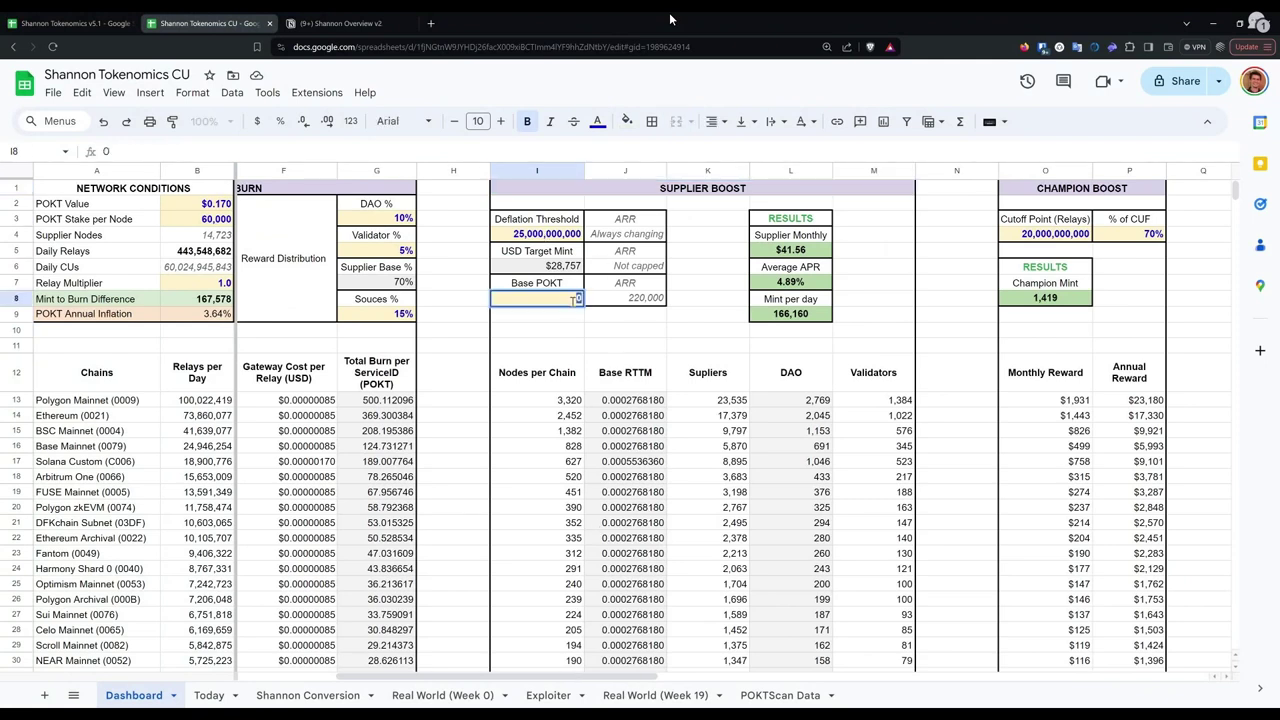
pyautogui.write('10,000')
pyautogui.press('Return')
# Step: Review the SUPPLIER BOOST parameters in I4:J8: Deflation Threshold, USD Target Mint and Base POKT with their ARR settings
pyautogui.click(540, 234)
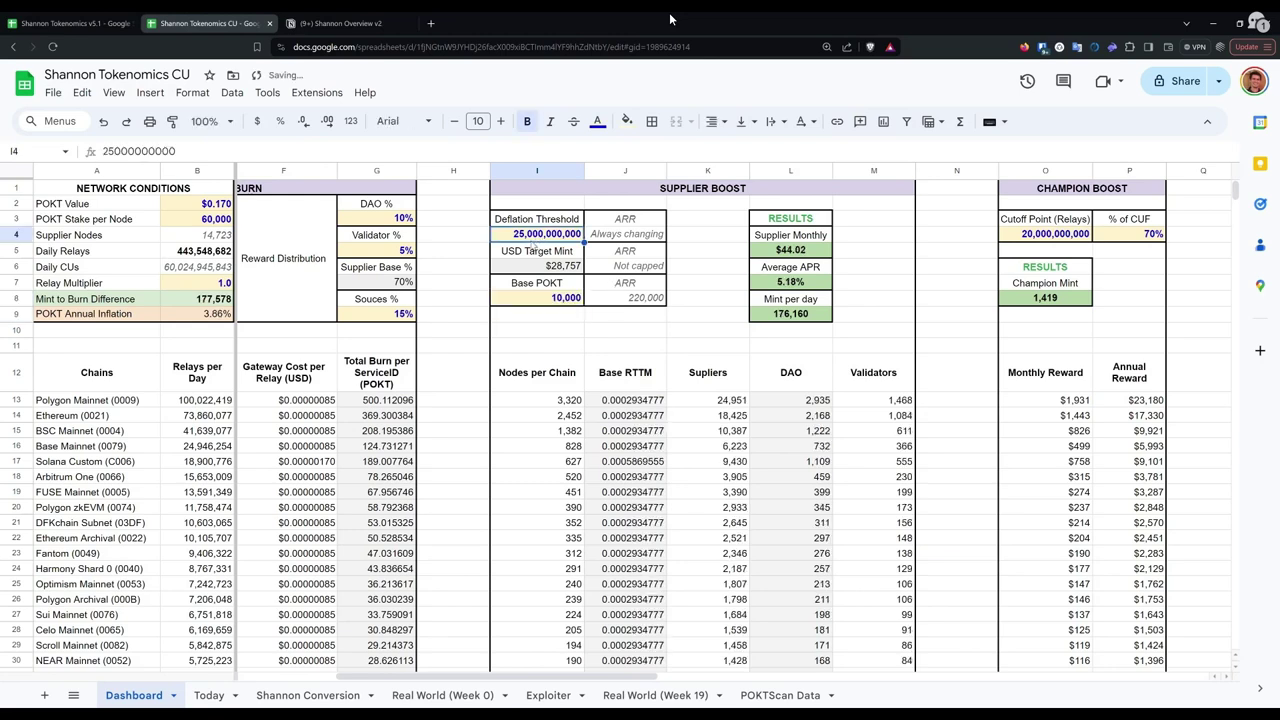
pyautogui.moveTo(540, 220); pyautogui.dragTo(540, 234)
pyautogui.click(540, 234)
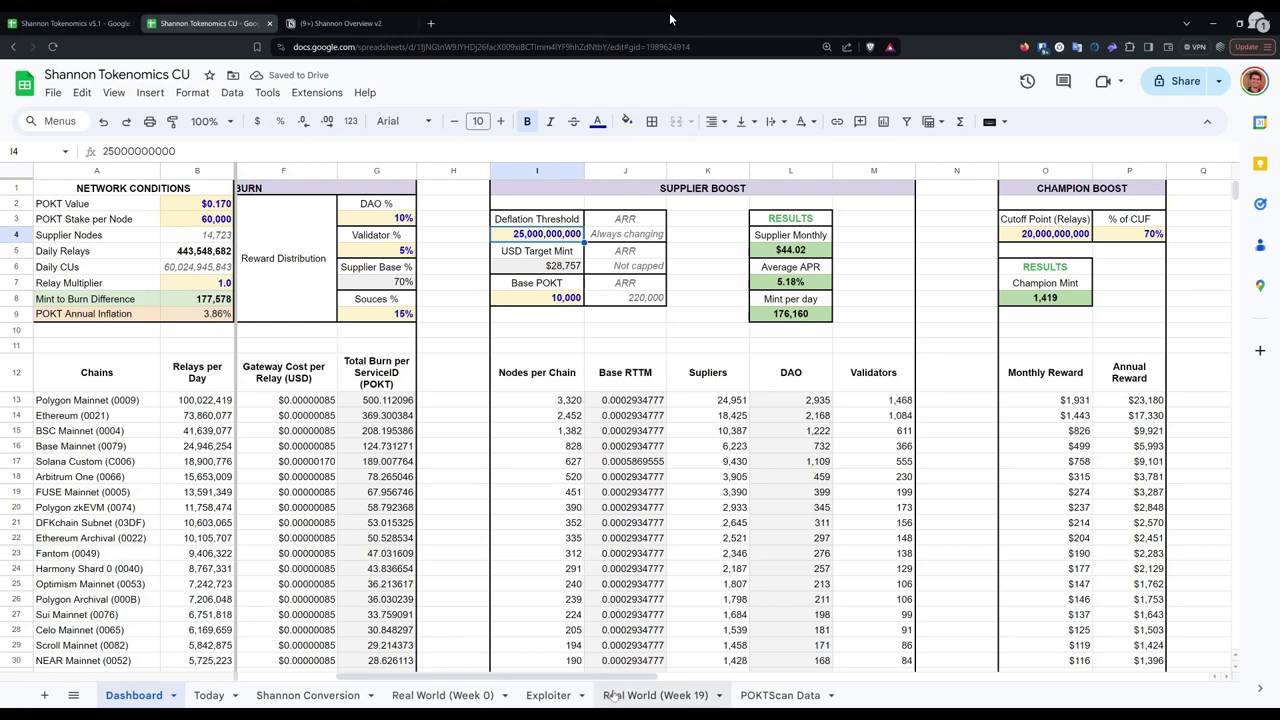
pyautogui.moveTo(614, 679); pyautogui.dragTo(511, 676)
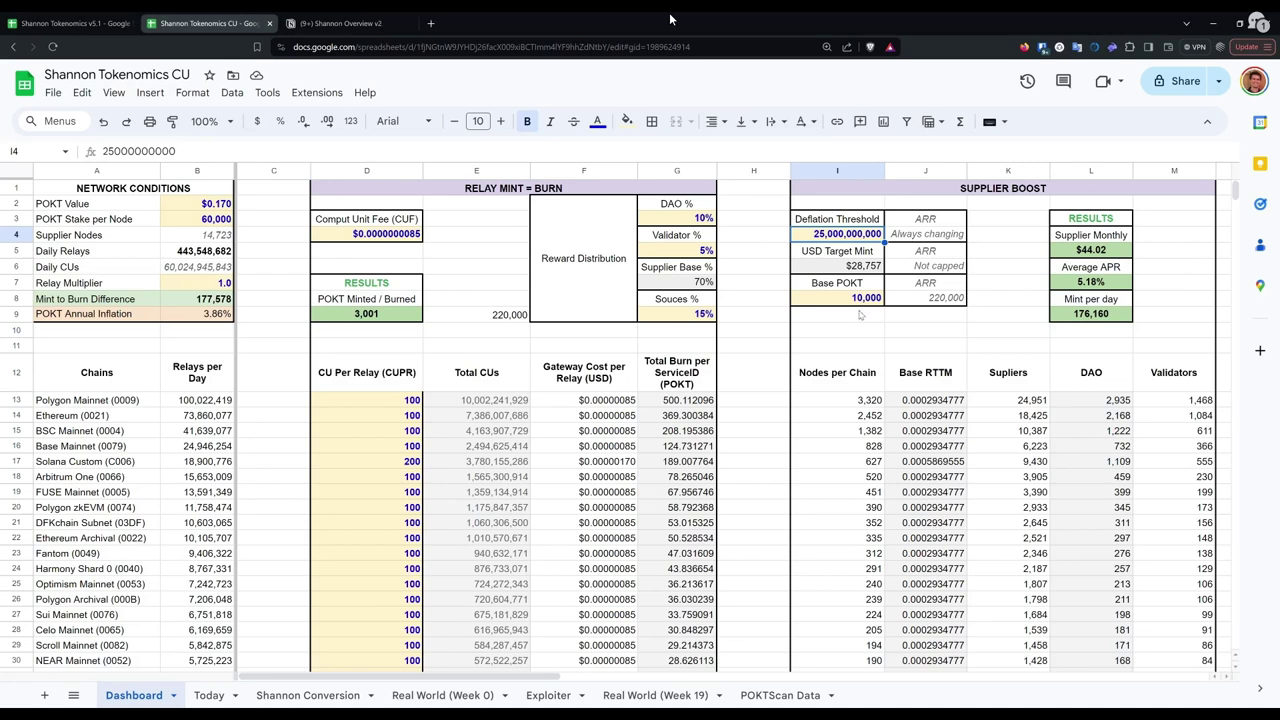
pyautogui.click(838, 254)
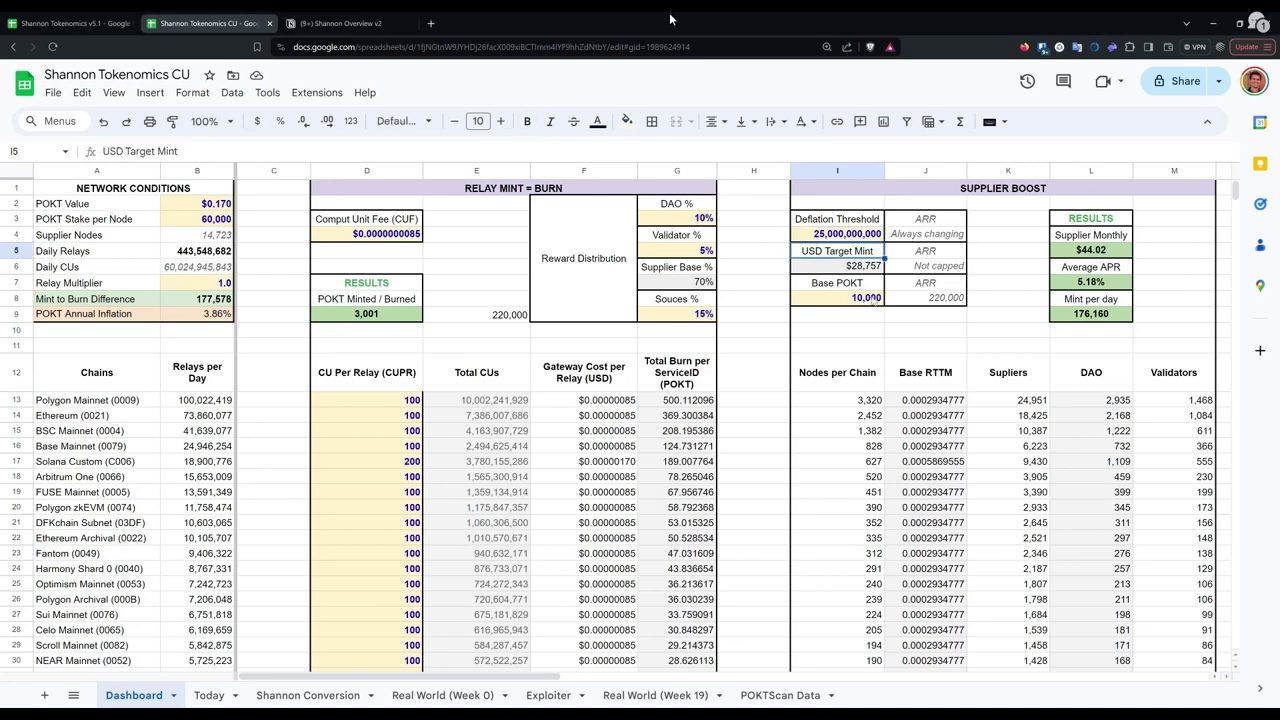
pyautogui.keyDown('shift'); pyautogui.click(872, 300); pyautogui.keyUp('shift')
pyautogui.click(857, 267)
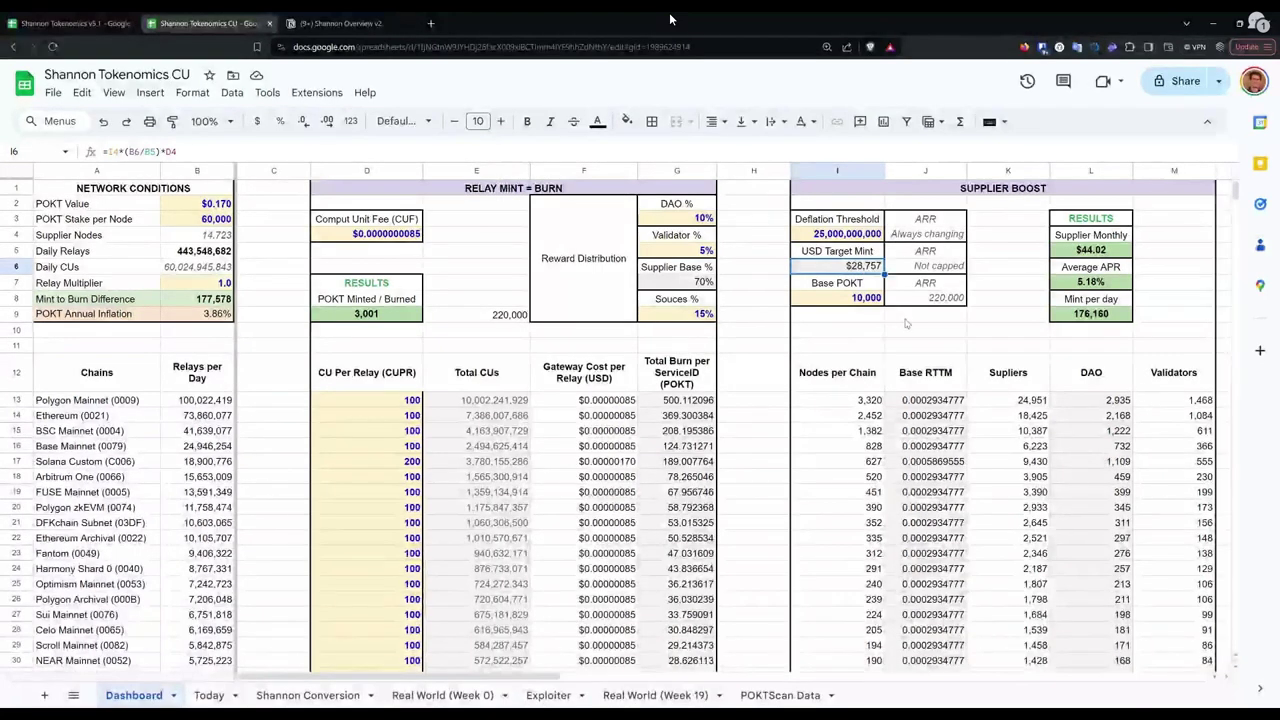
pyautogui.click(852, 284)
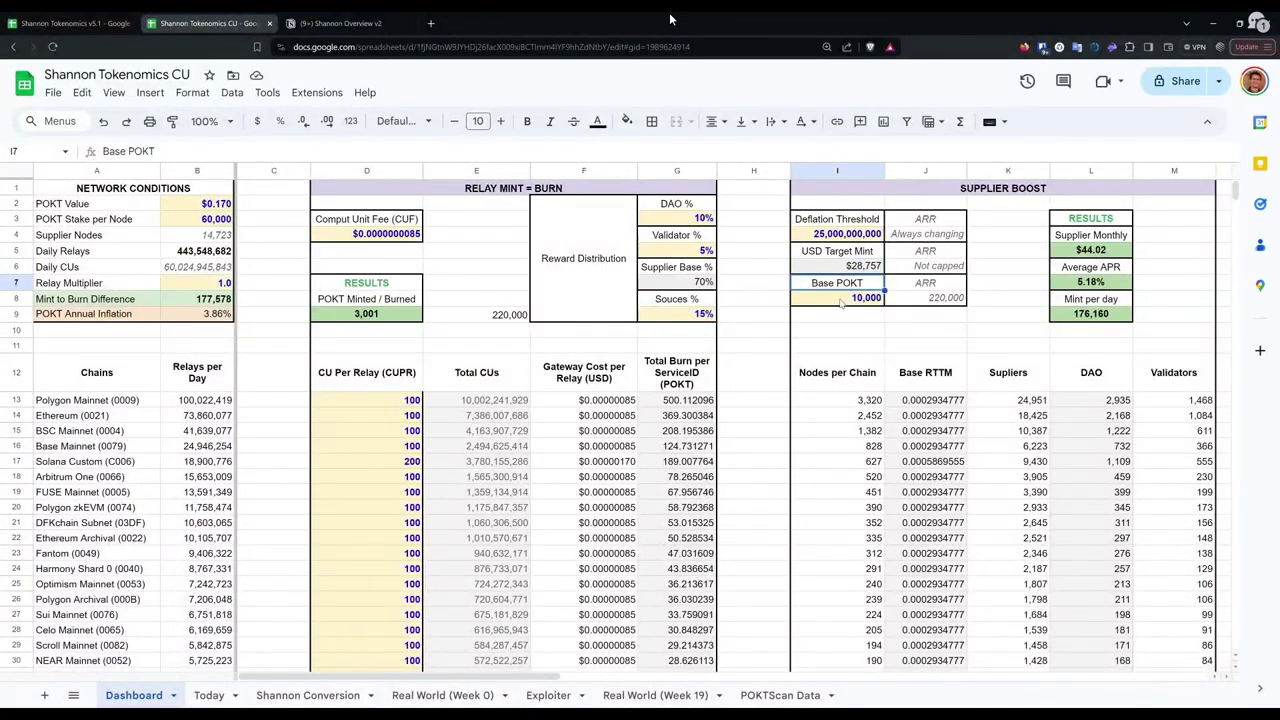
pyautogui.click(845, 302)
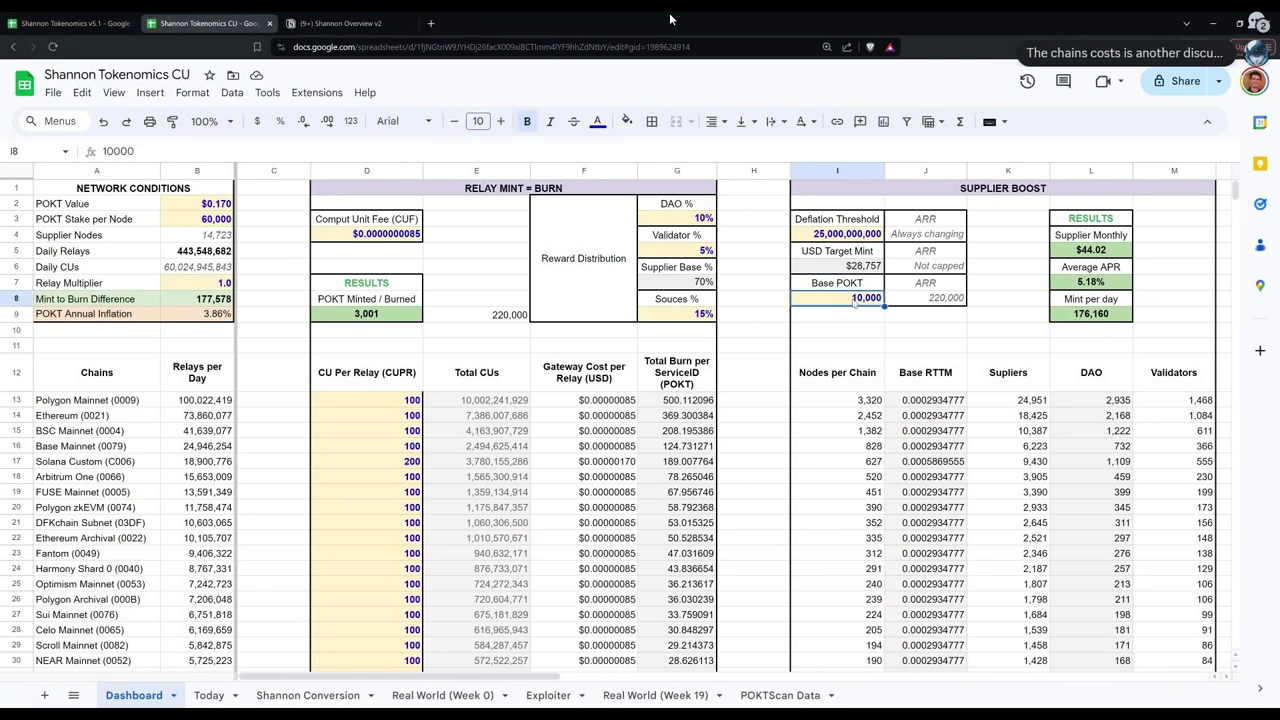
pyautogui.click(920, 302)
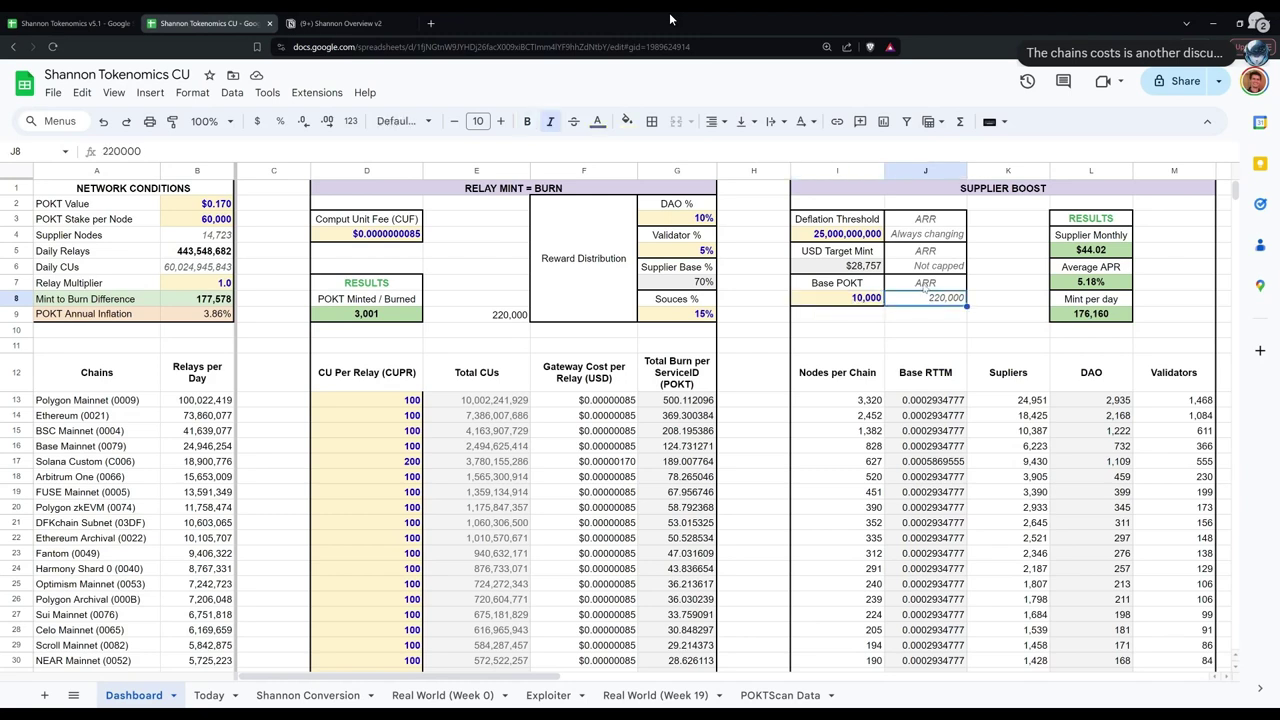
pyautogui.click(844, 304)
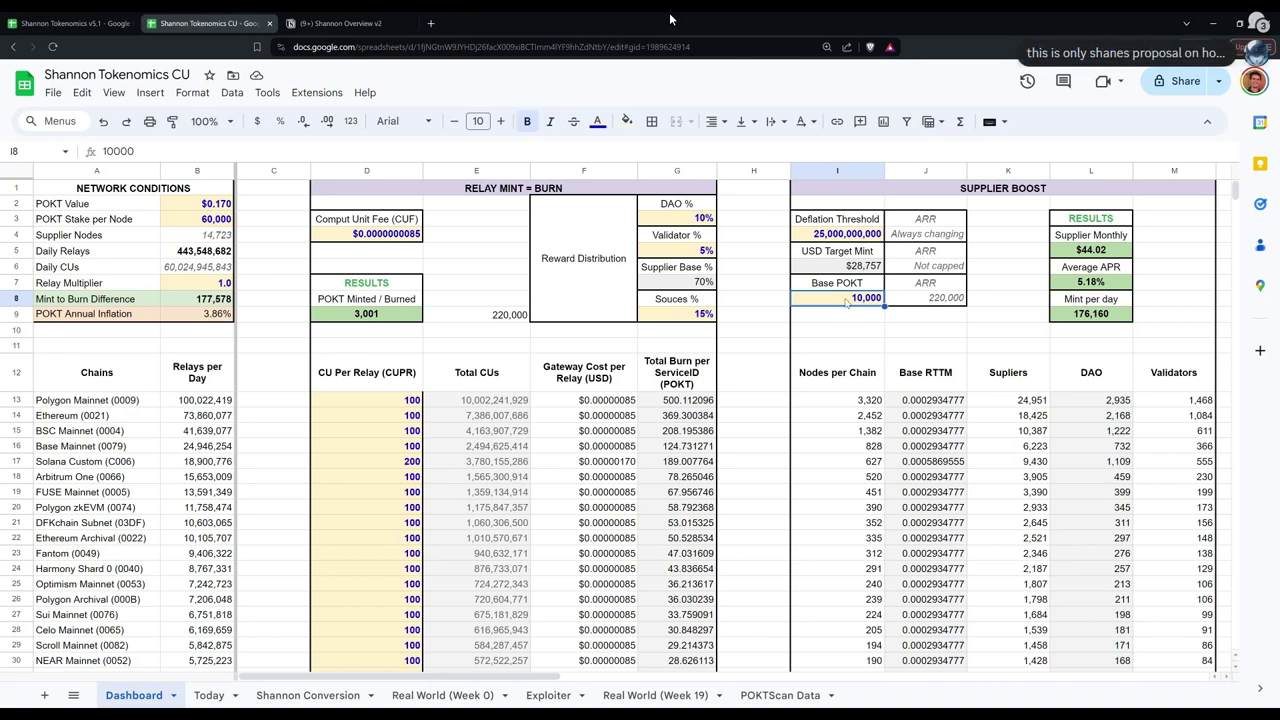
pyautogui.moveTo(846, 254); pyautogui.dragTo(935, 305)
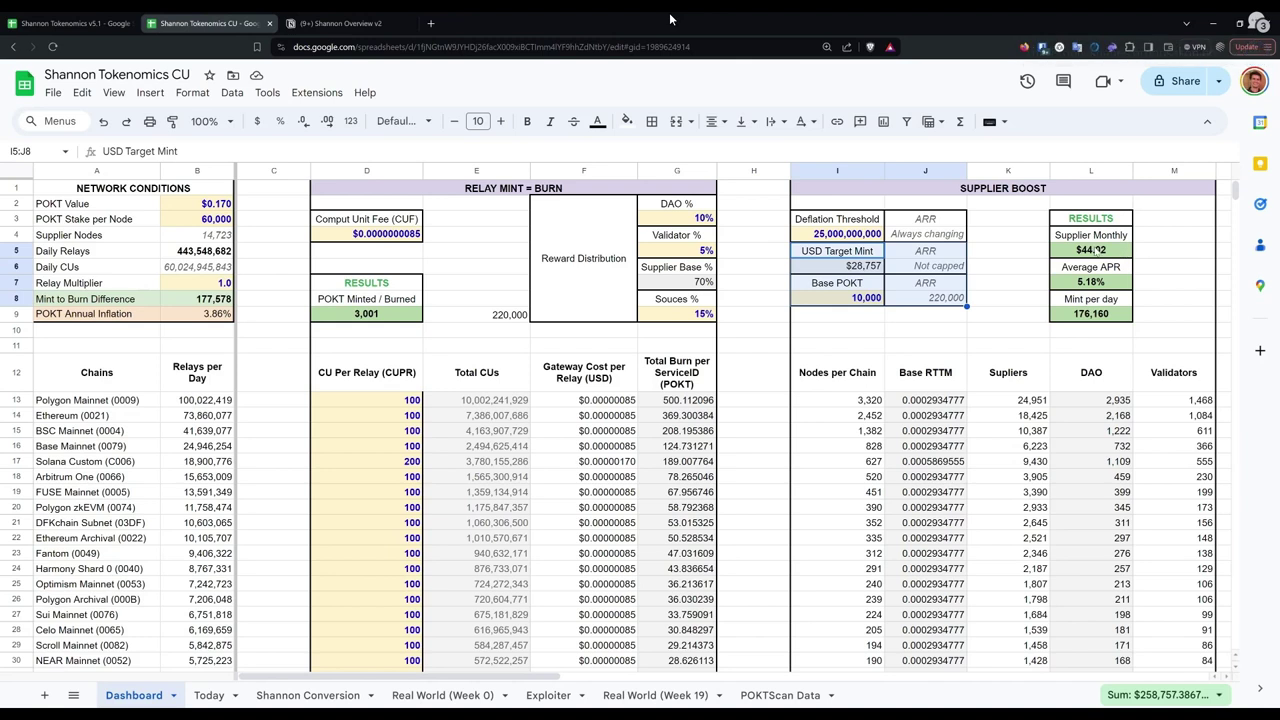
# Step: Examine the Supplier Monthly result in L5 alongside Base POKT in I8 and the mint settings in I5:J8
pyautogui.click(872, 284)
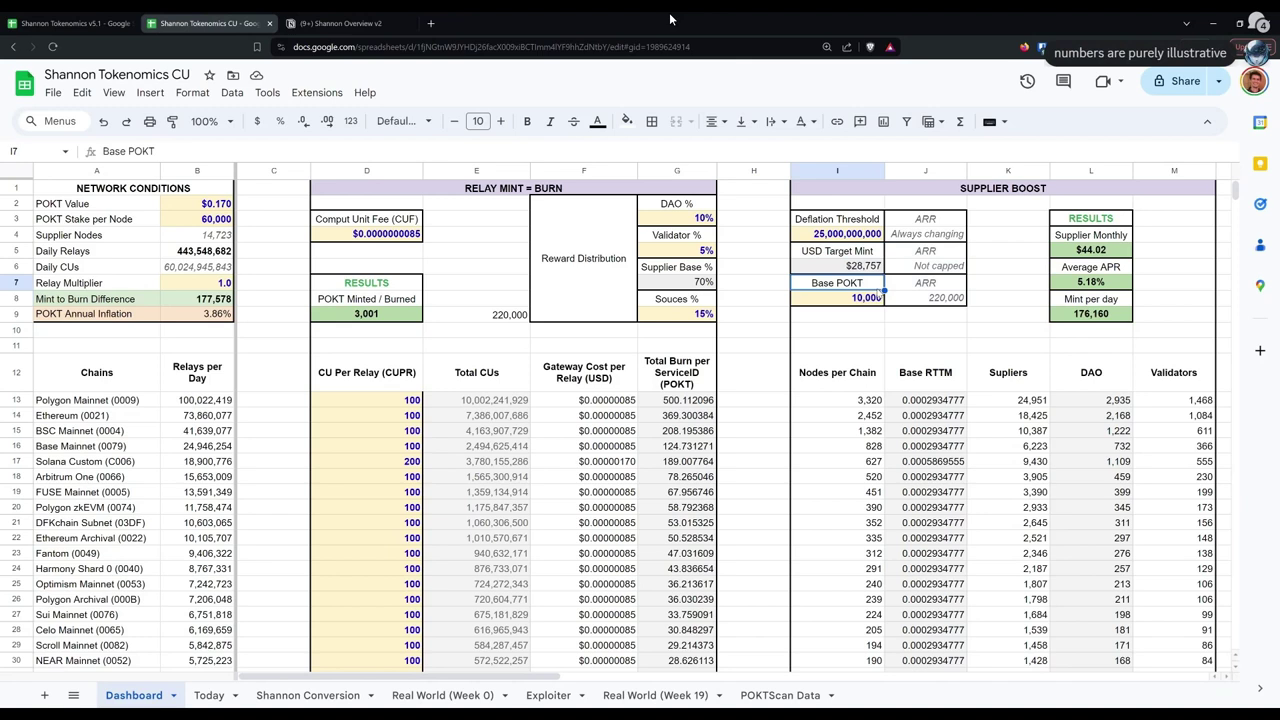
pyautogui.click(1084, 256)
pyautogui.click(853, 305)
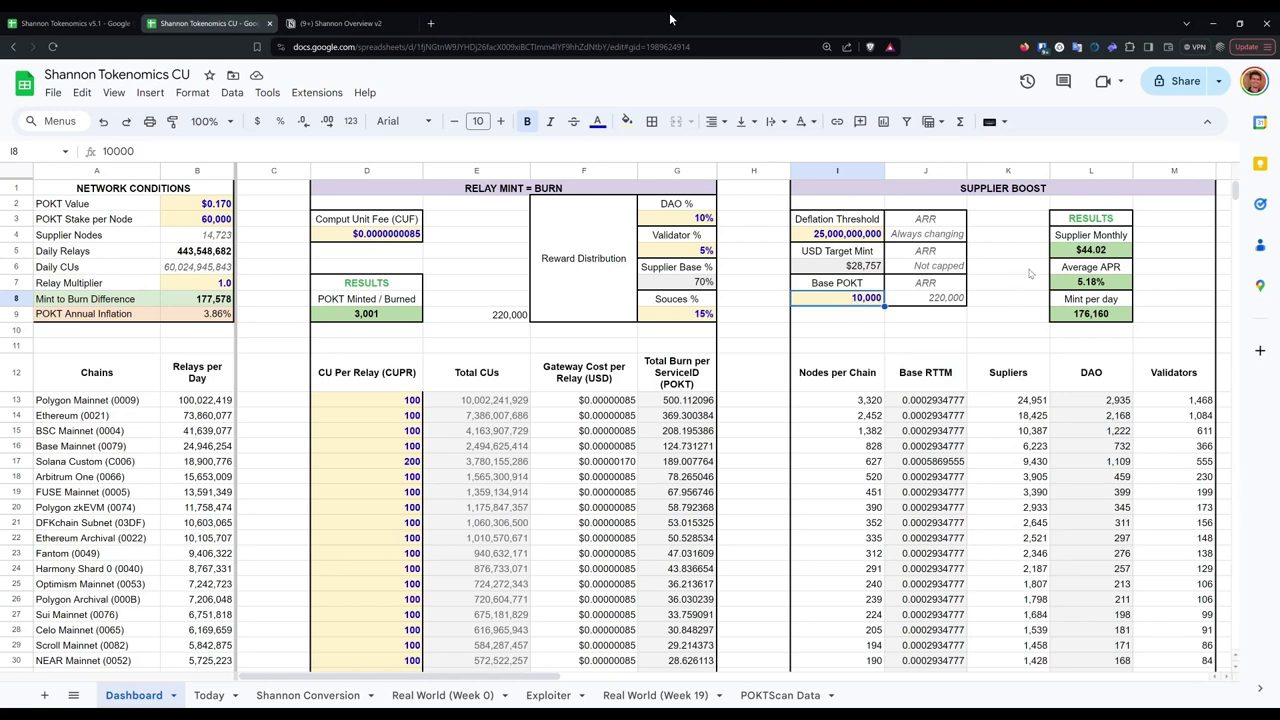
pyautogui.click(1092, 256)
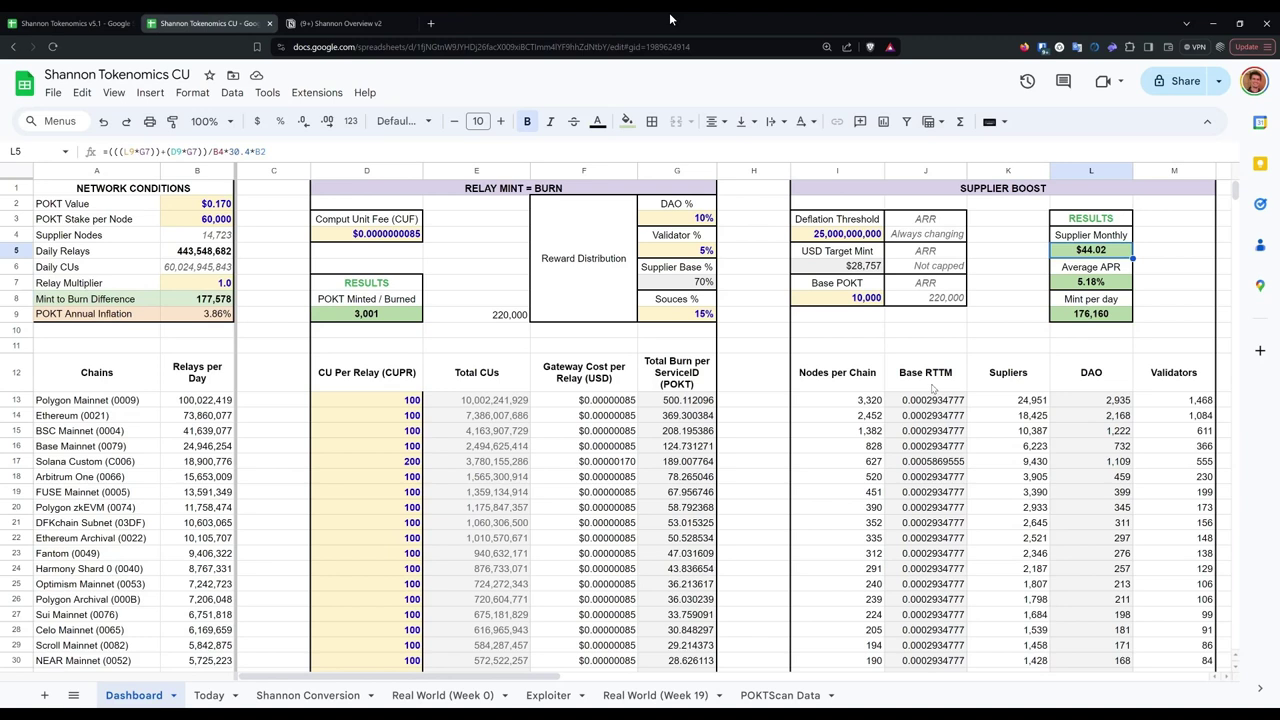
pyautogui.moveTo(840, 256); pyautogui.dragTo(949, 306)
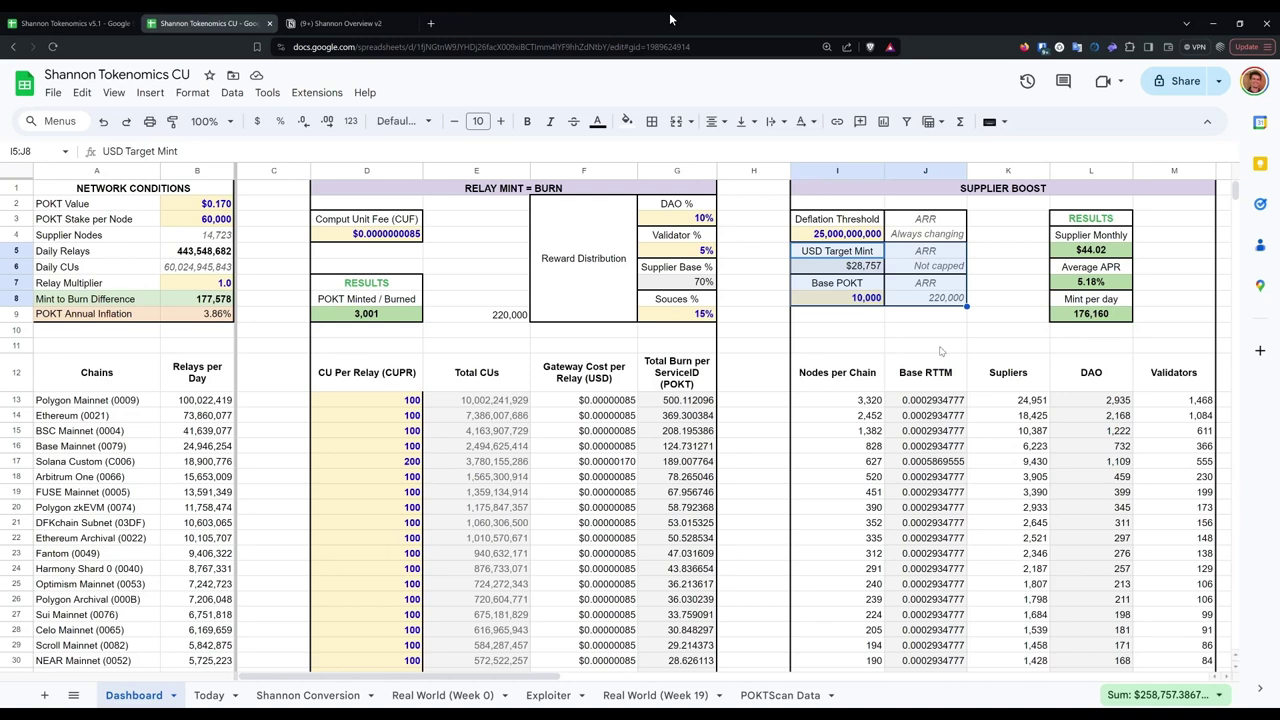
pyautogui.click(940, 347)
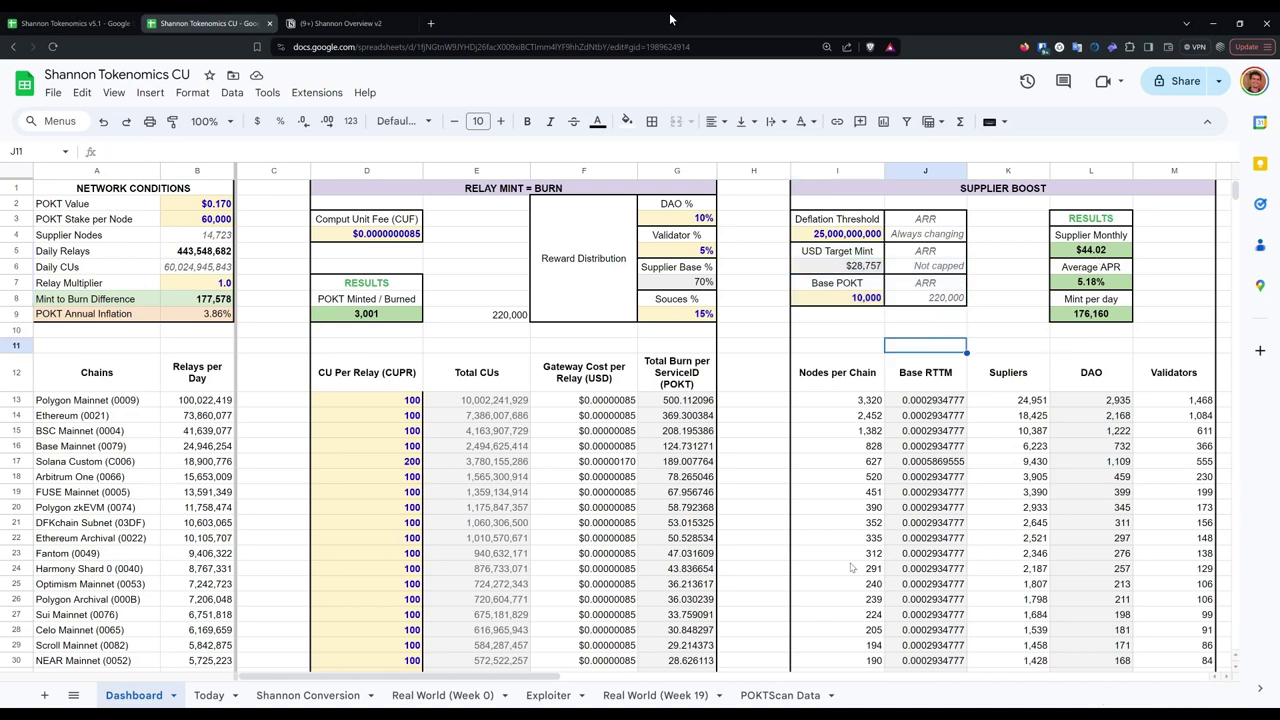
pyautogui.scroll(-1, 1000, 420)
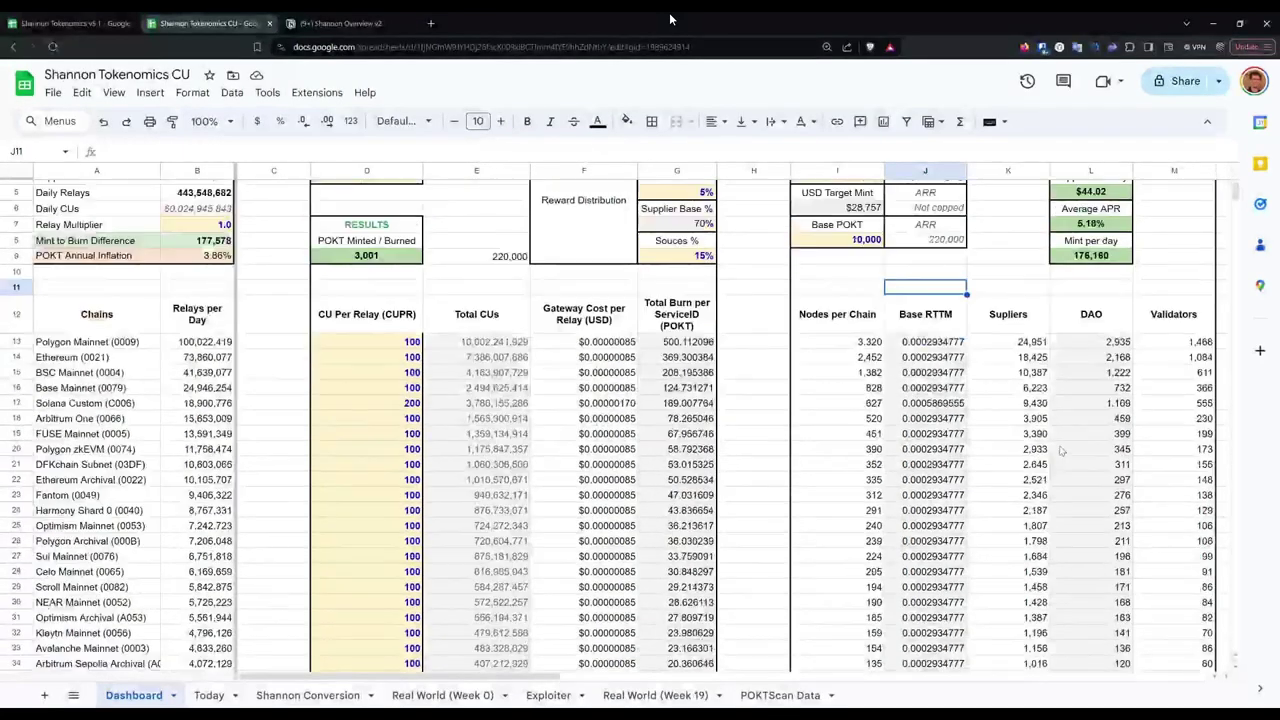
pyautogui.scroll(1, 1000, 380)
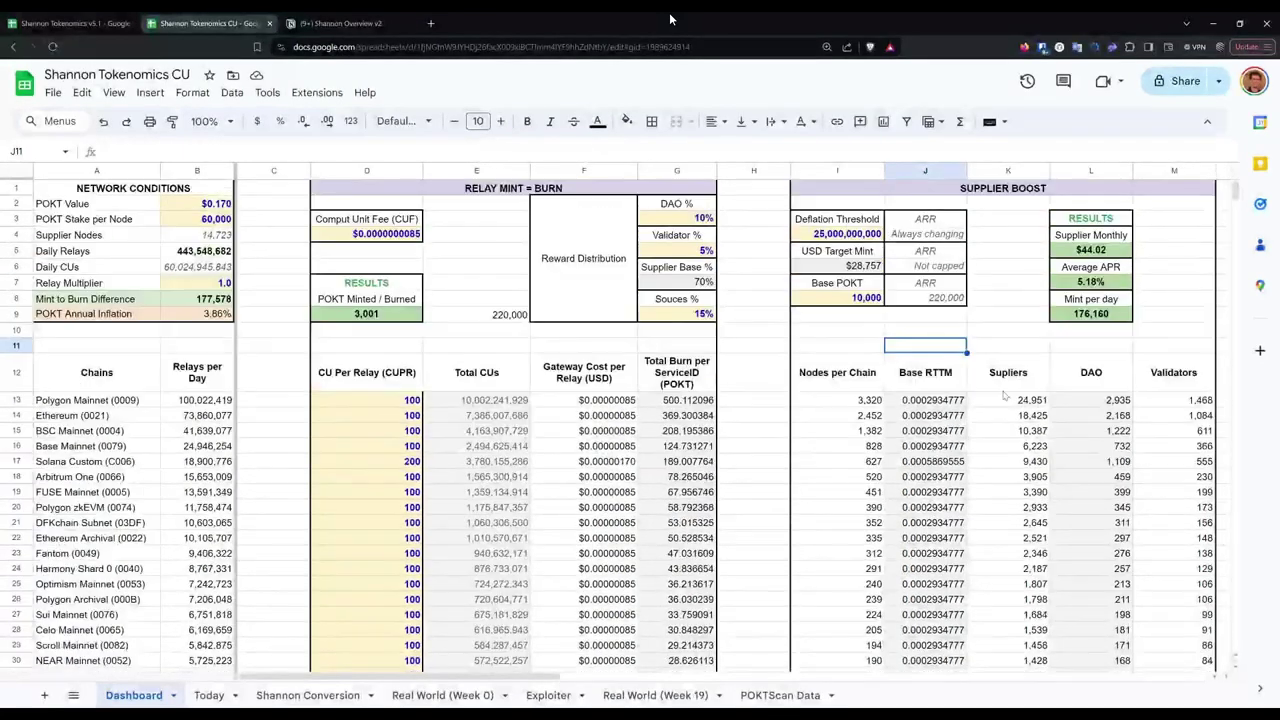
# Step: Set the Deflation Threshold in I4 to 20,000,000,000 and check the Supplier Monthly result in L5
pyautogui.doubleClick(830, 236)
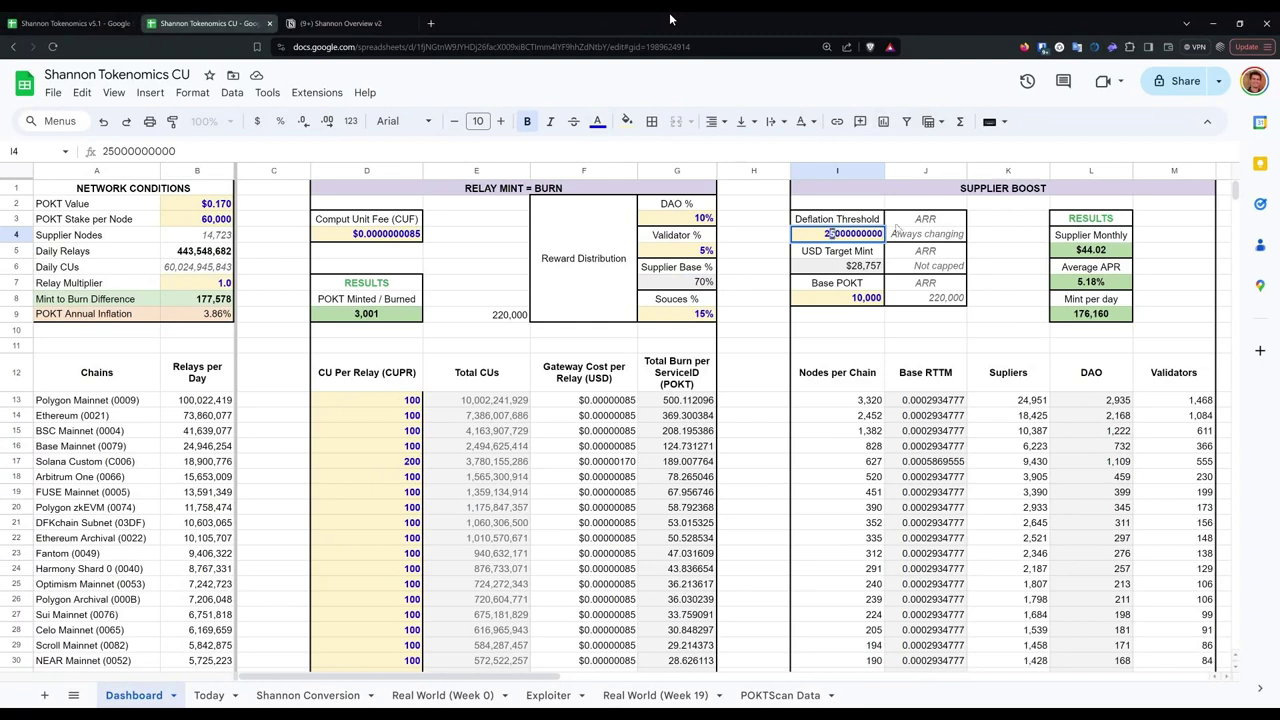
pyautogui.write('0')
pyautogui.press('Return')
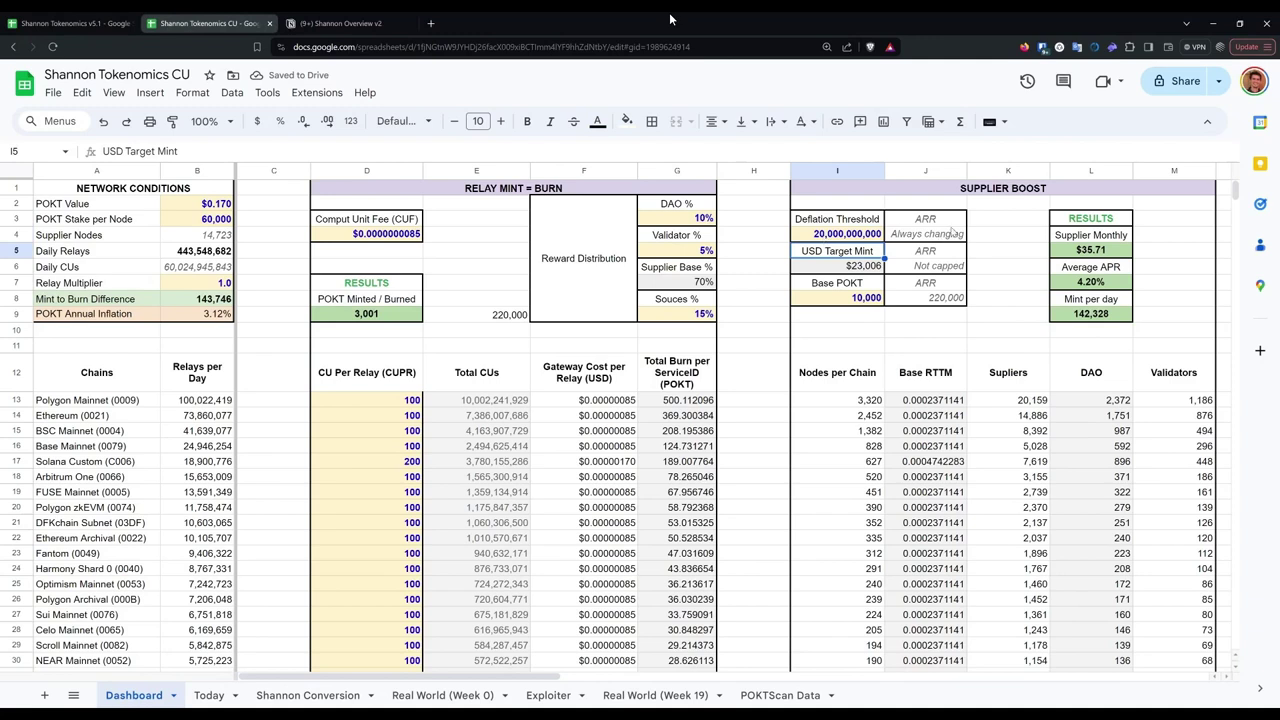
pyautogui.click(1090, 252)
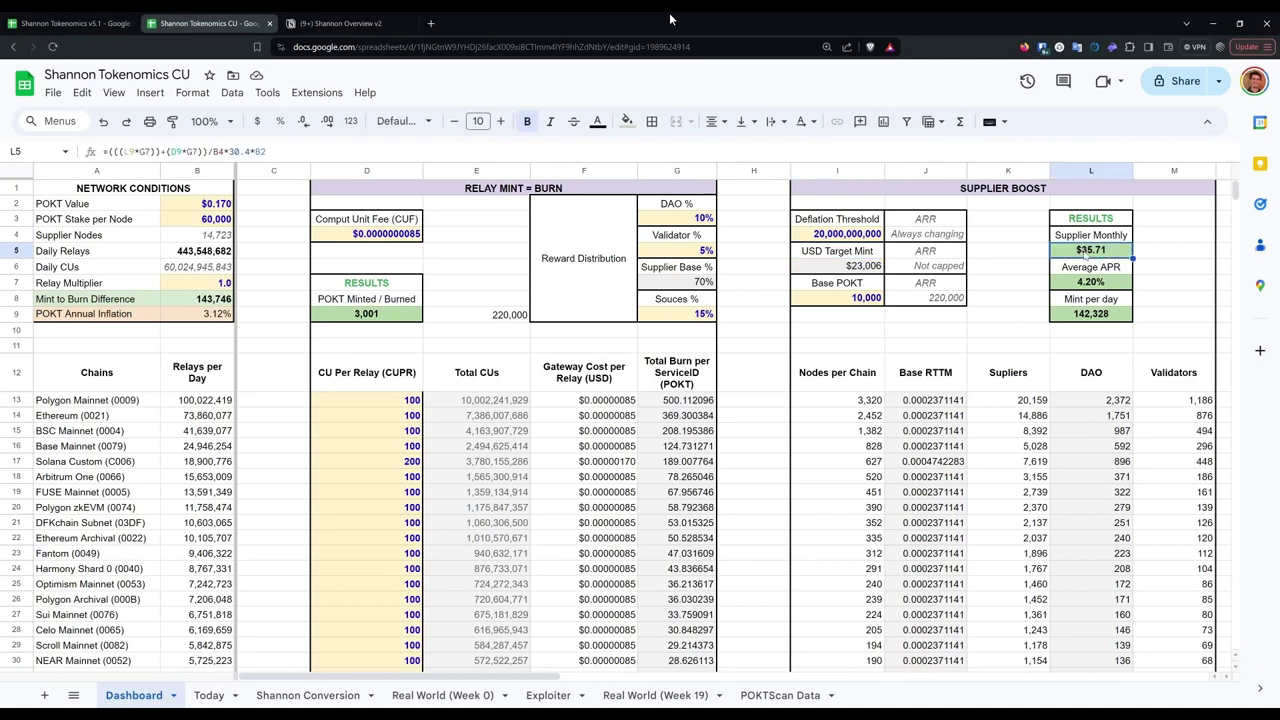
# Step: Set the Deflation Threshold in I4 to 15,000,000,000 and check the Supplier Monthly result in L5
pyautogui.doubleClick(828, 236)
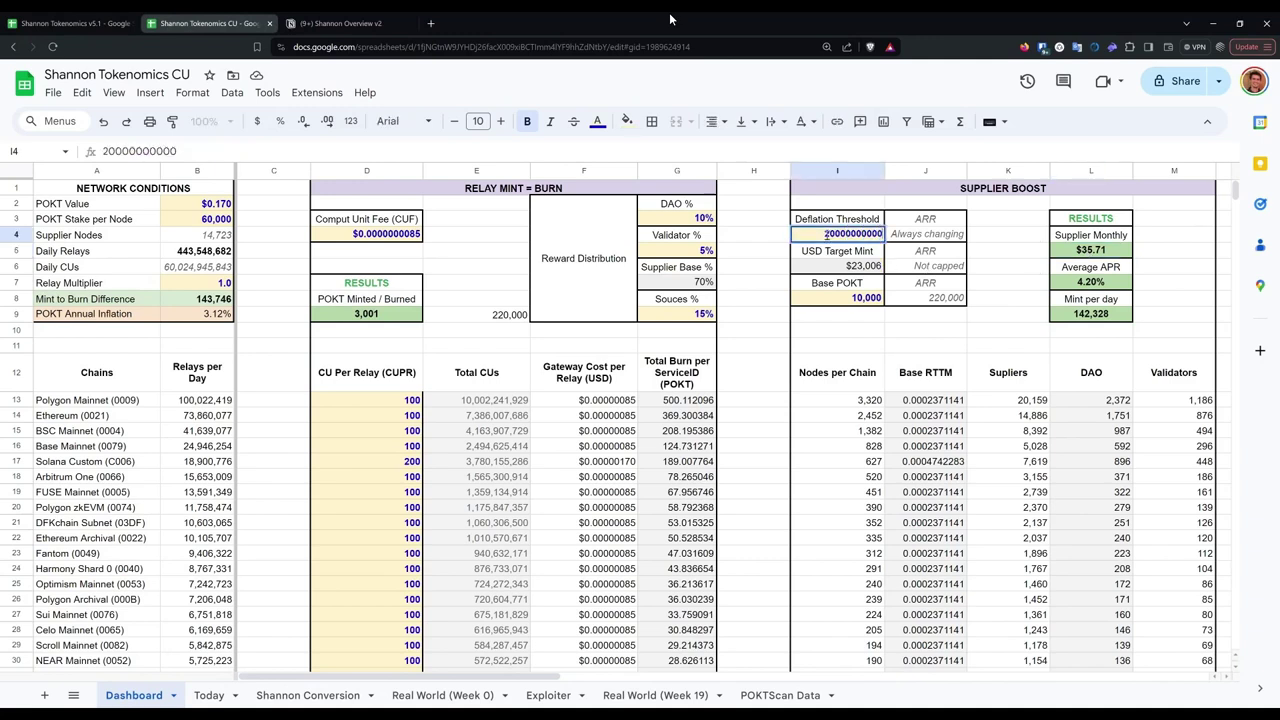
pyautogui.moveTo(826, 234); pyautogui.dragTo(838, 234)
pyautogui.write('15')
pyautogui.press('Return')
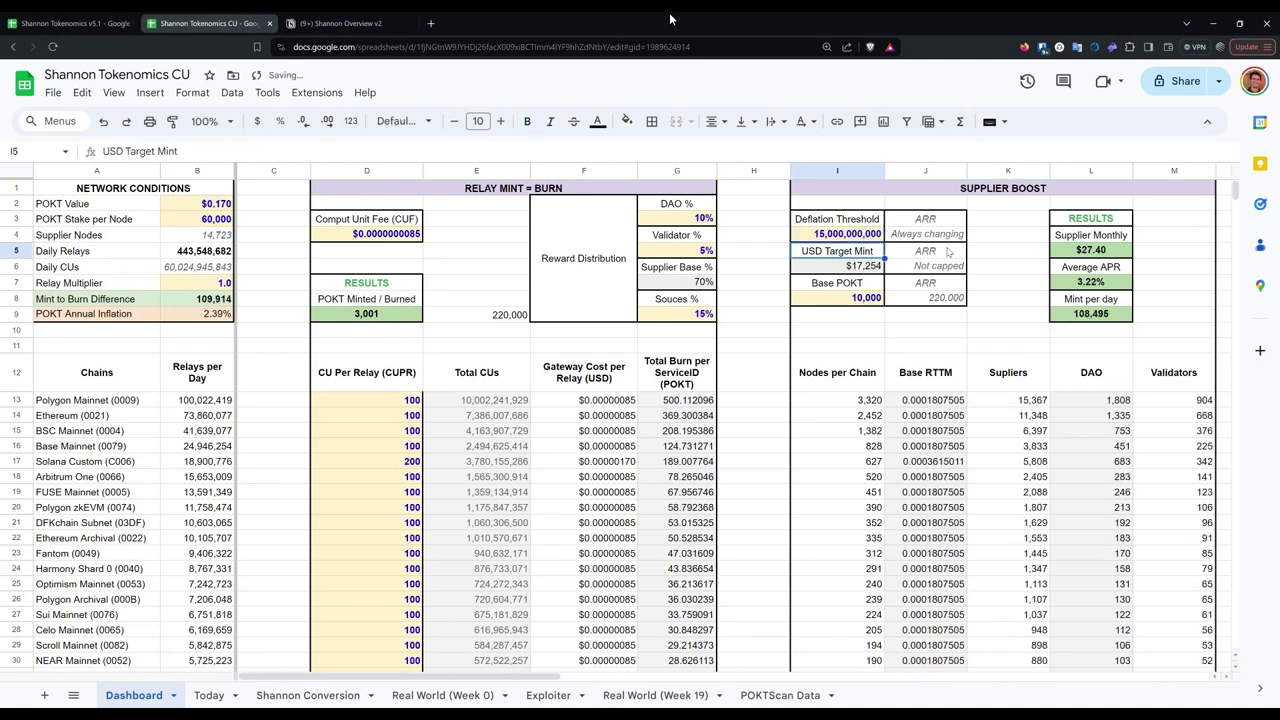
pyautogui.click(1100, 252)
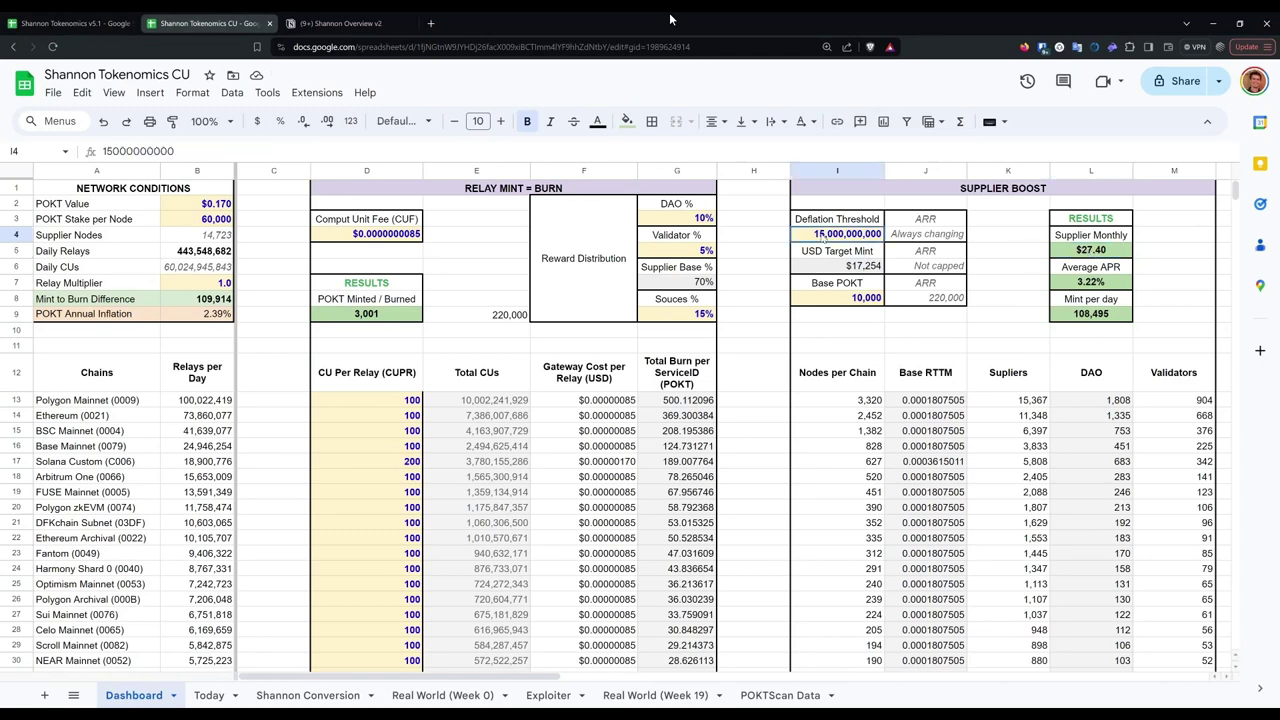
# Step: Restore the Deflation Threshold in I4 to 25,000,000,000
pyautogui.click(822, 240)
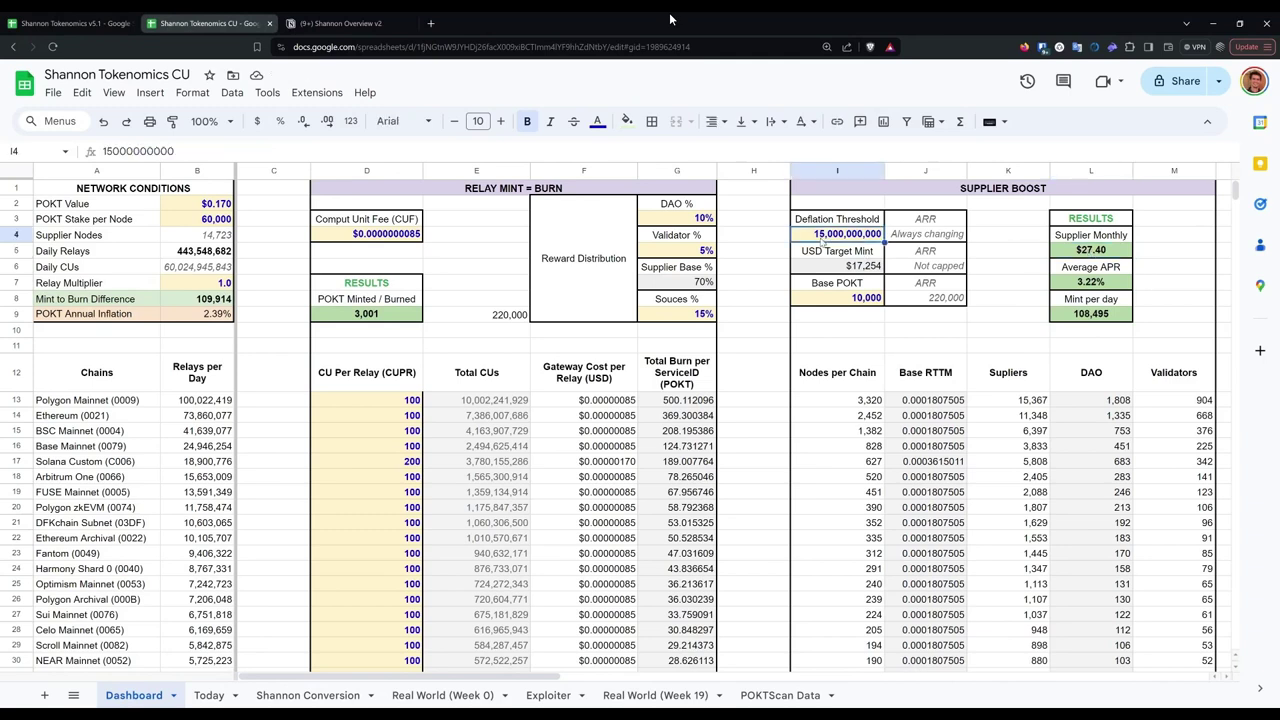
pyautogui.doubleClick(819, 234)
pyautogui.moveTo(838, 234); pyautogui.dragTo(818, 234)
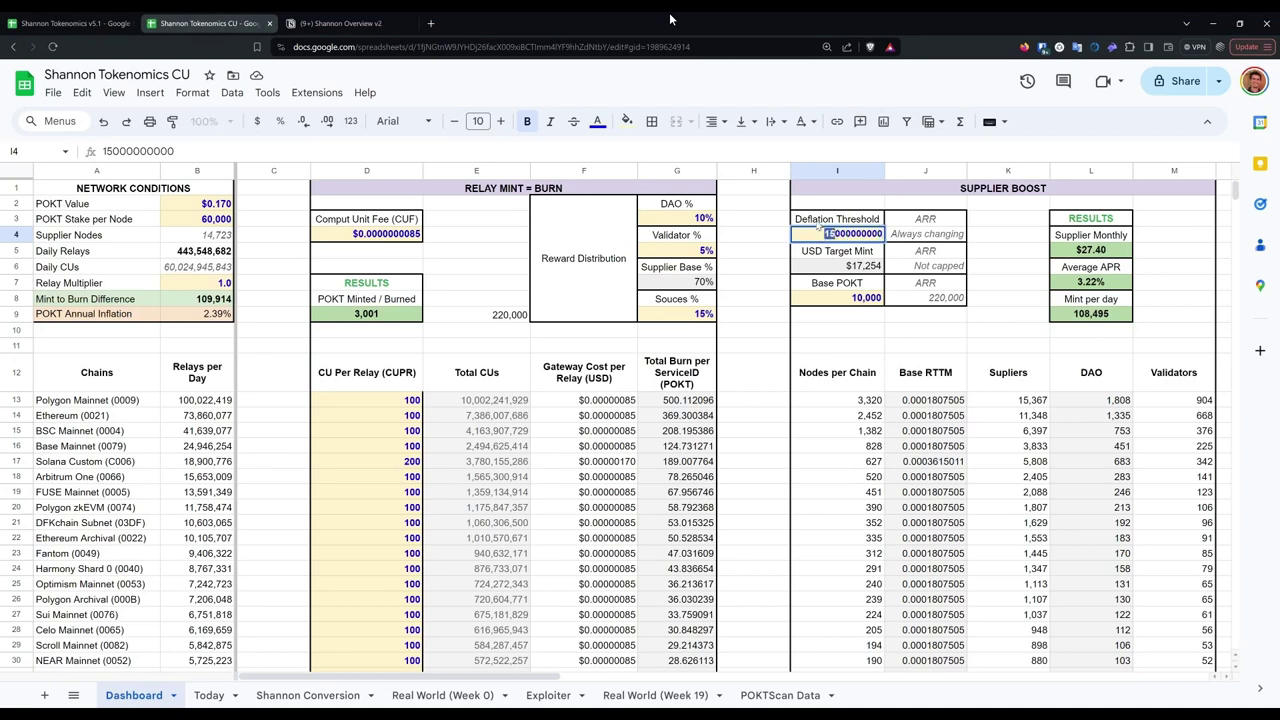
pyautogui.write('25')
pyautogui.press('Return')
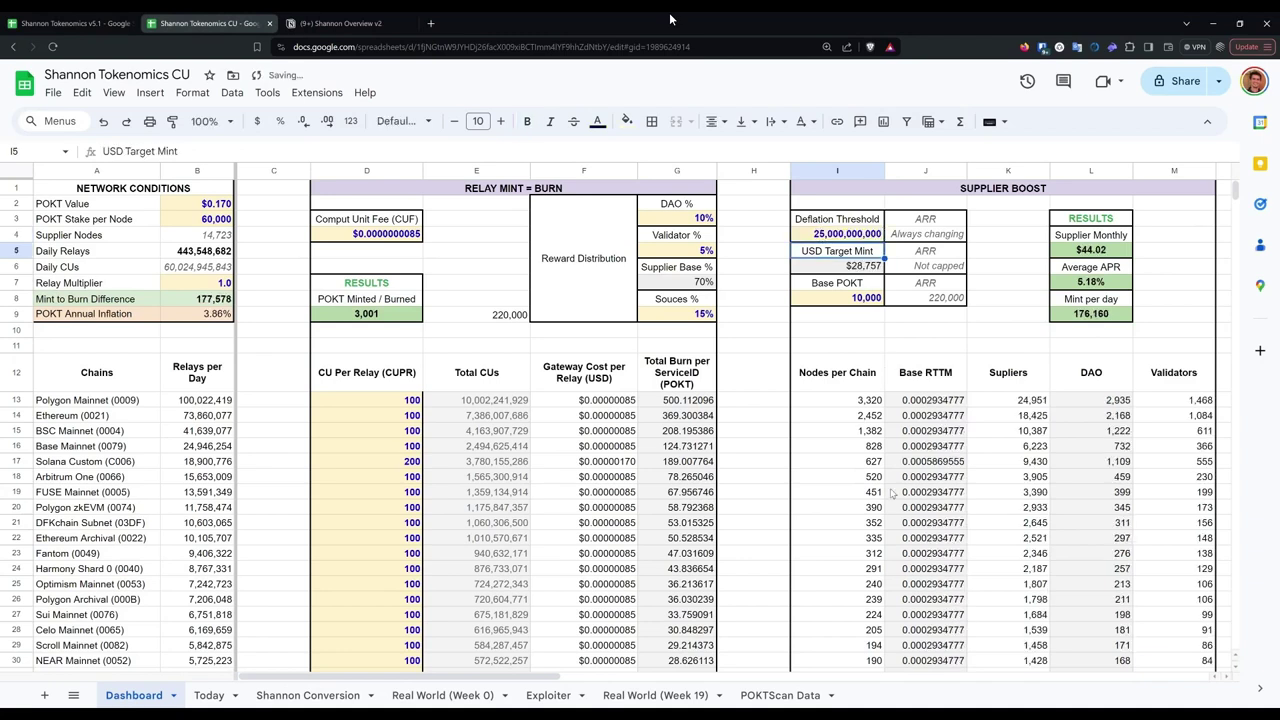
# Step: Examine Polygon Mainnet's Nodes per Chain and Base RTTM formula in row 13 alongside its Relays per Day and the Mint per day result
pyautogui.moveTo(656, 676); pyautogui.dragTo(734, 676)
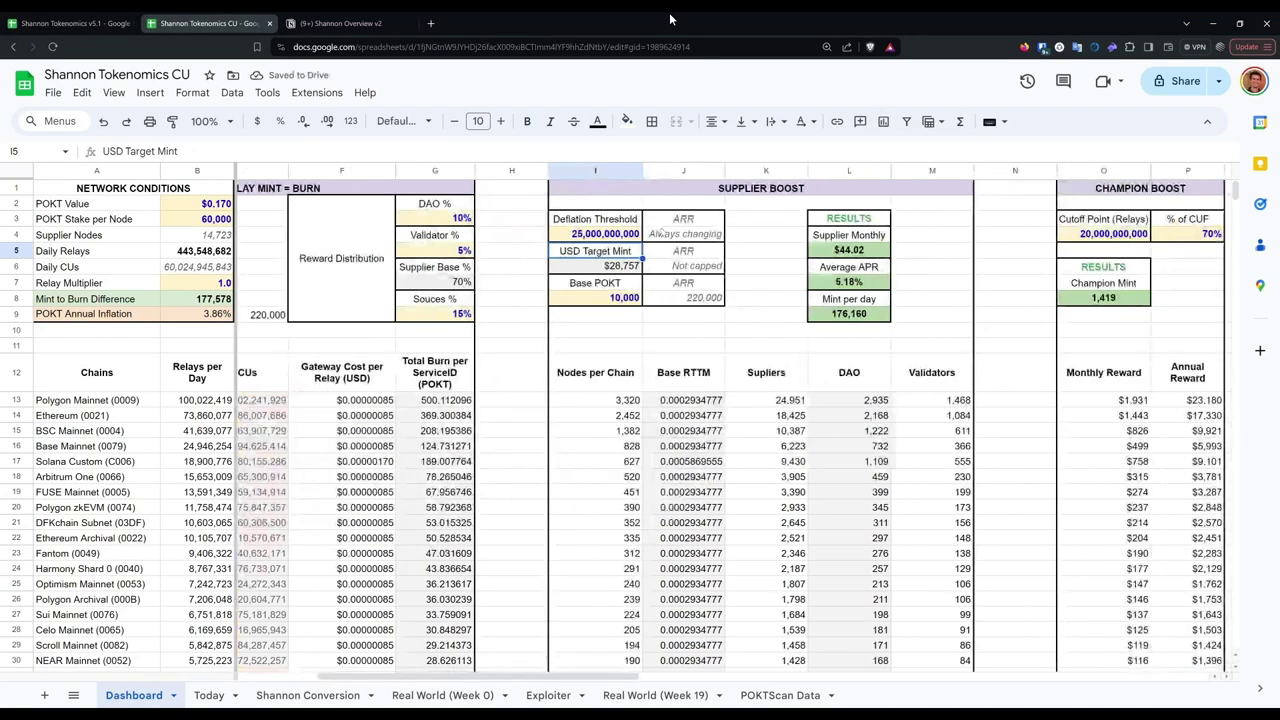
pyautogui.click(720, 187)
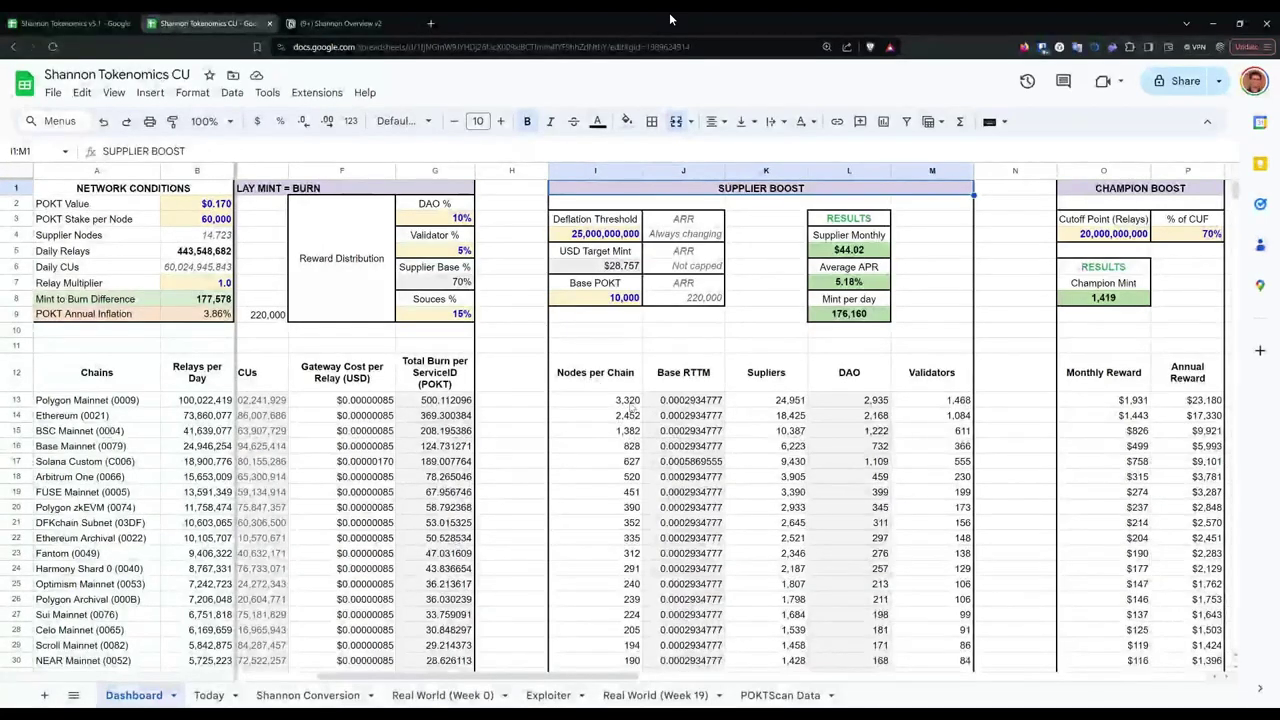
pyautogui.click(630, 402)
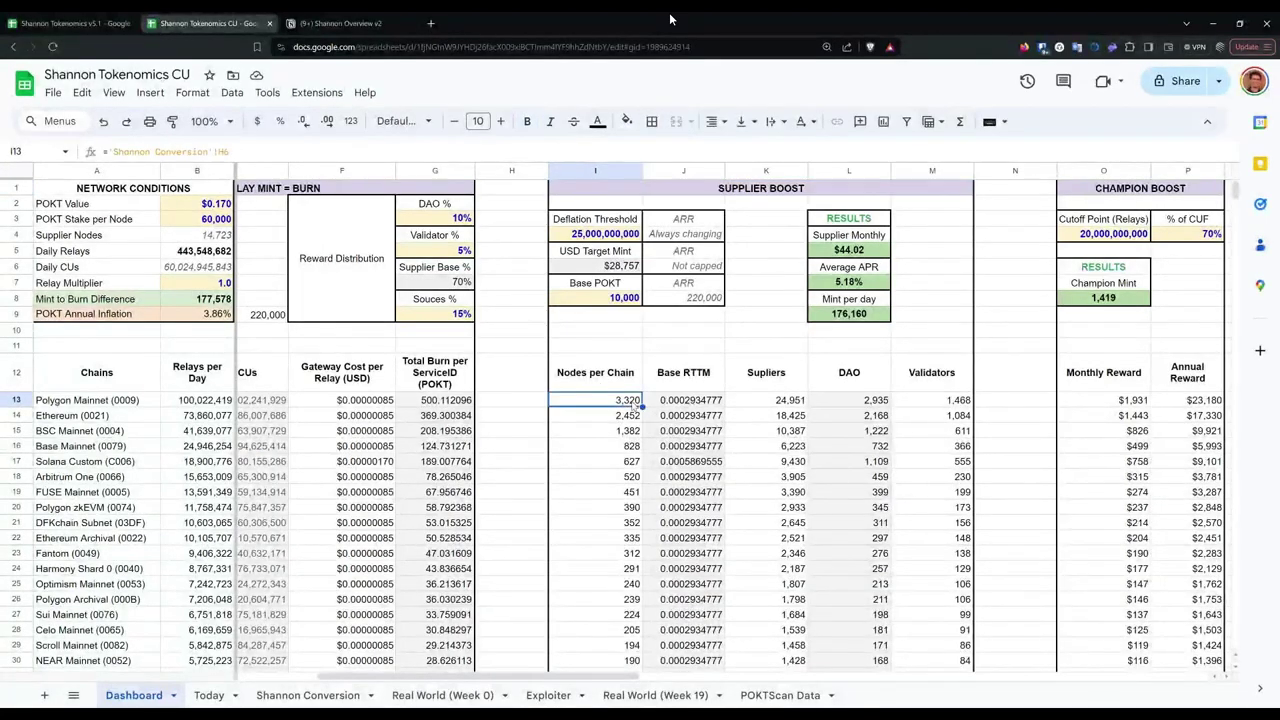
pyautogui.click(710, 402)
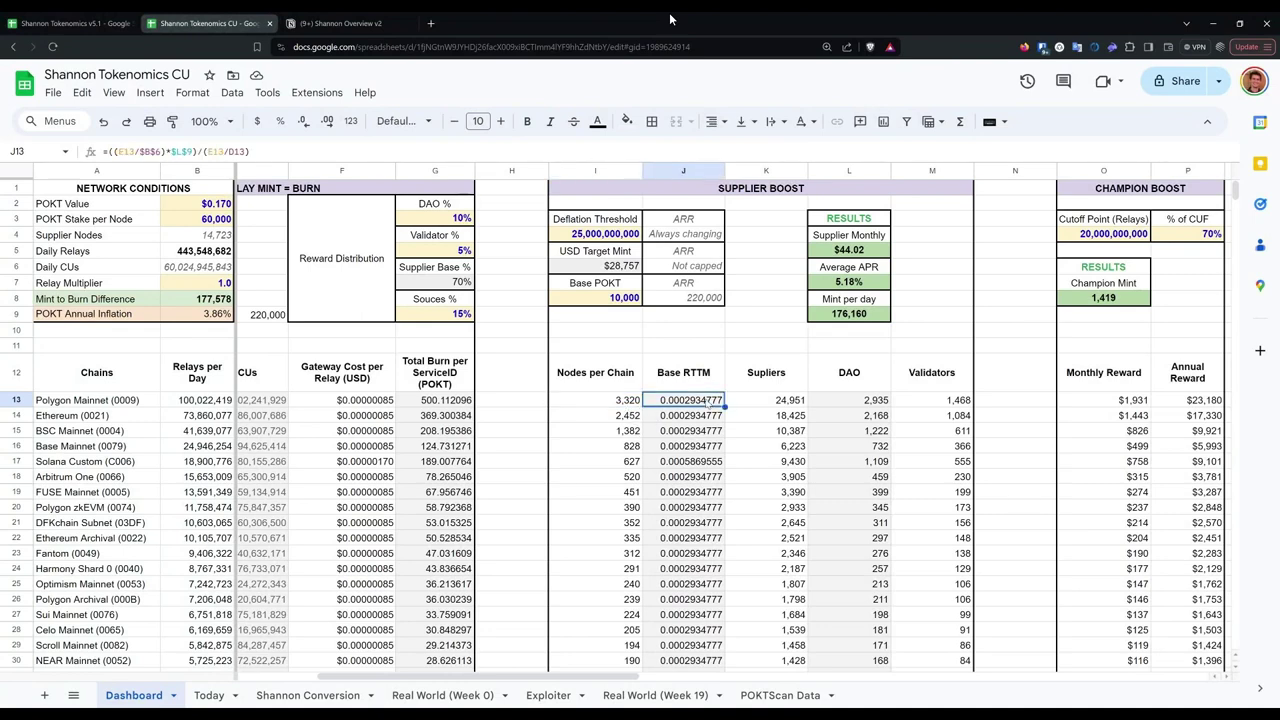
pyautogui.click(708, 378)
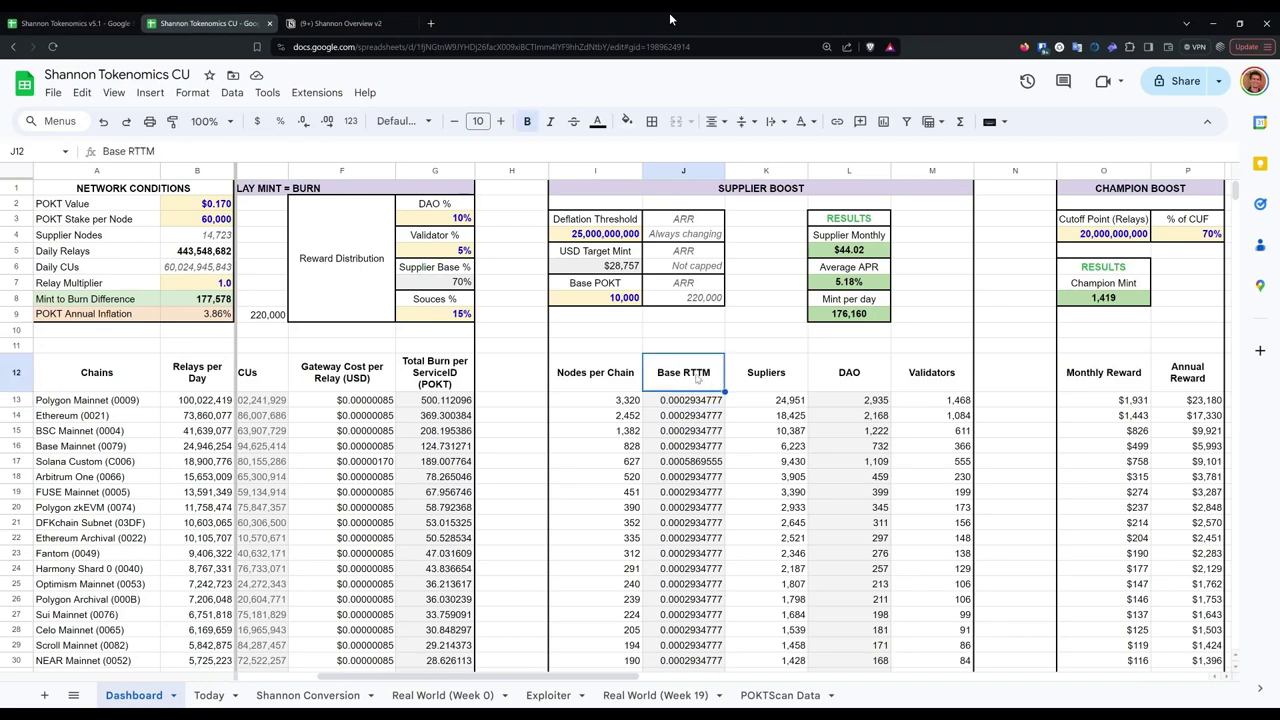
pyautogui.click(718, 401)
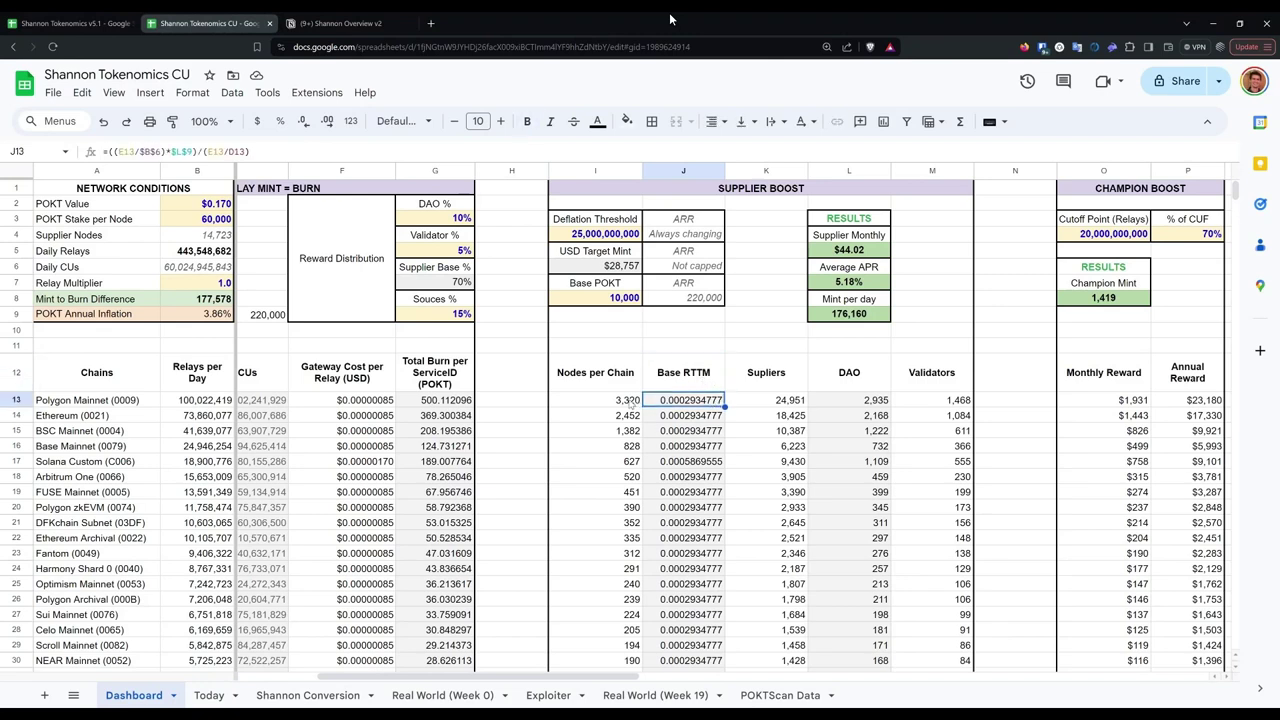
pyautogui.click(700, 372)
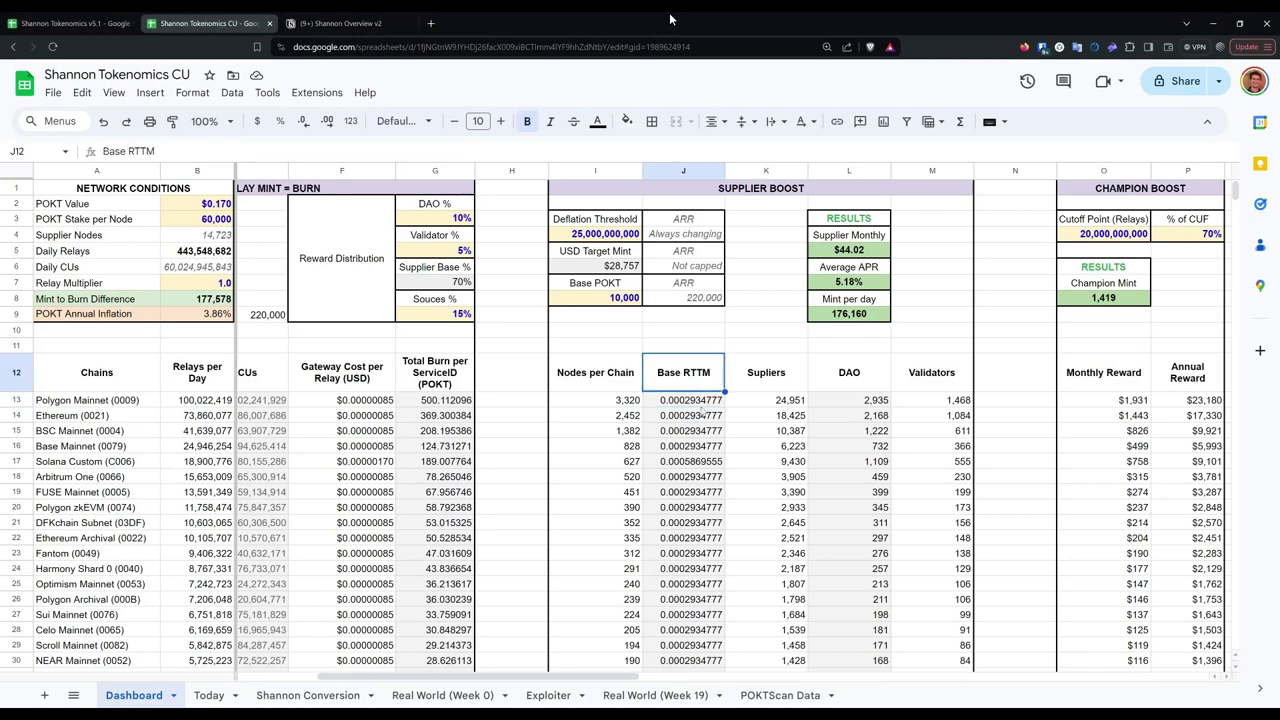
pyautogui.click(683, 406)
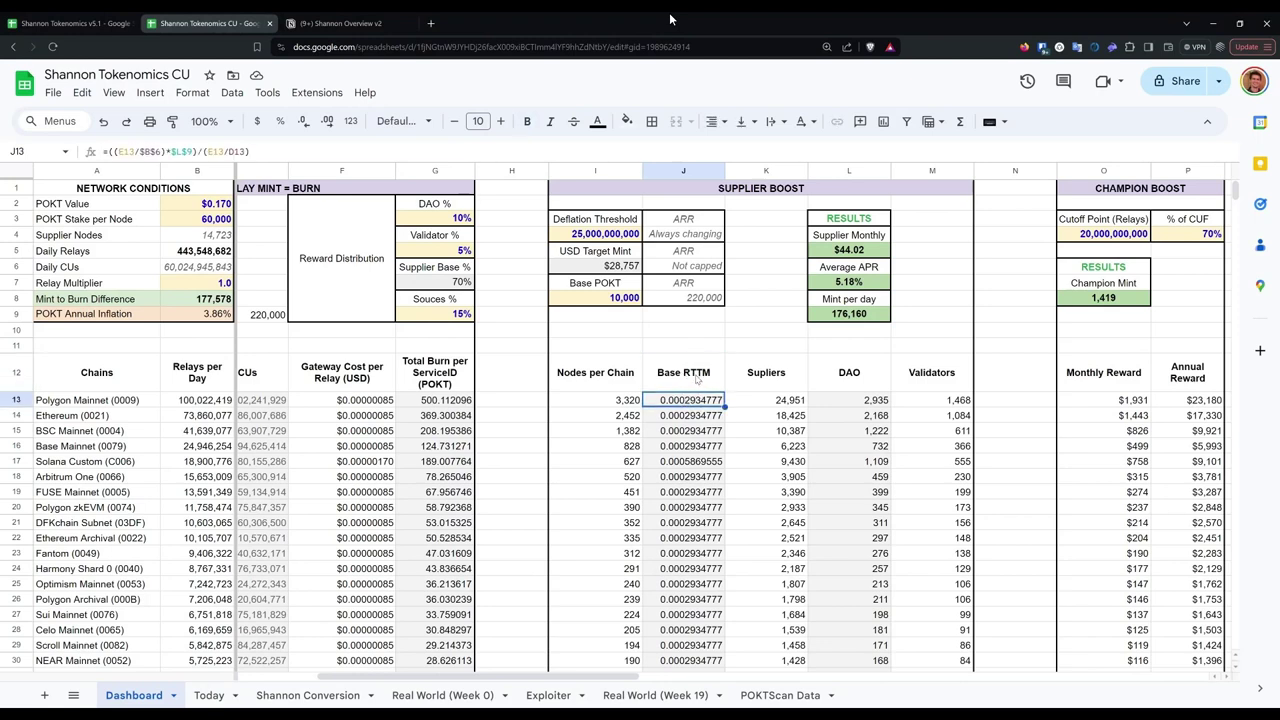
pyautogui.click(201, 405)
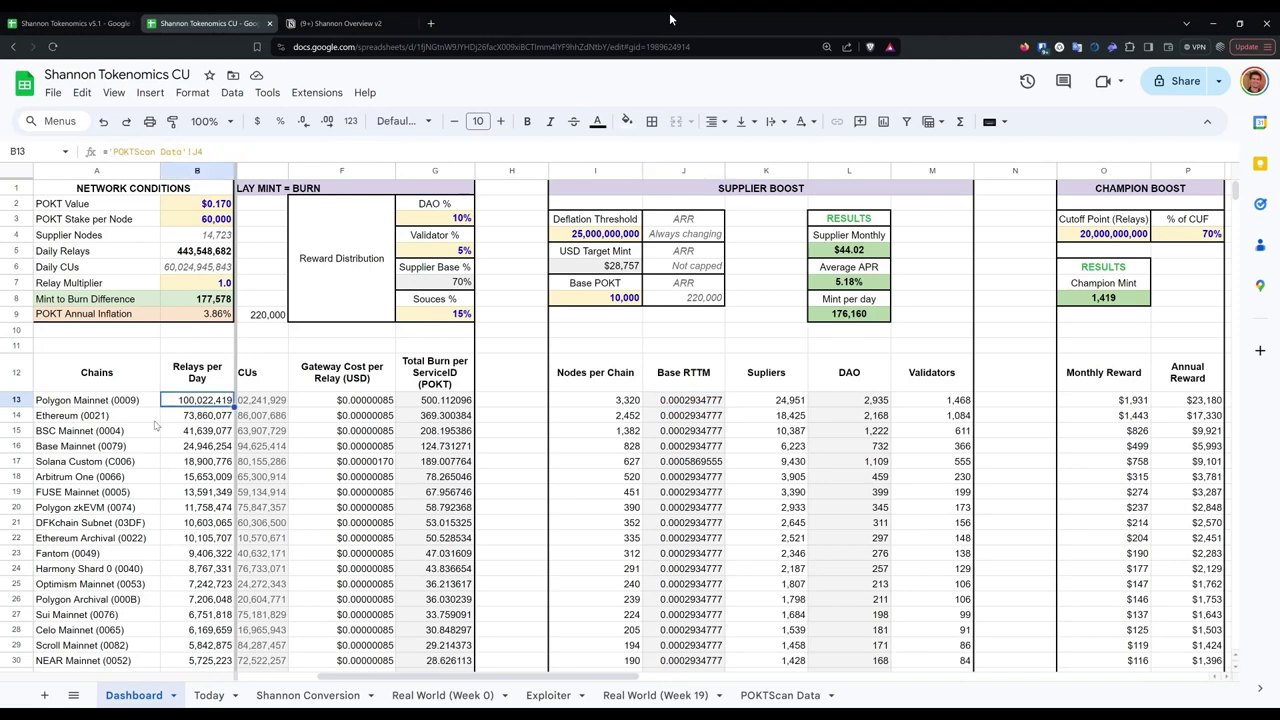
pyautogui.moveTo(373, 681); pyautogui.dragTo(375, 683)
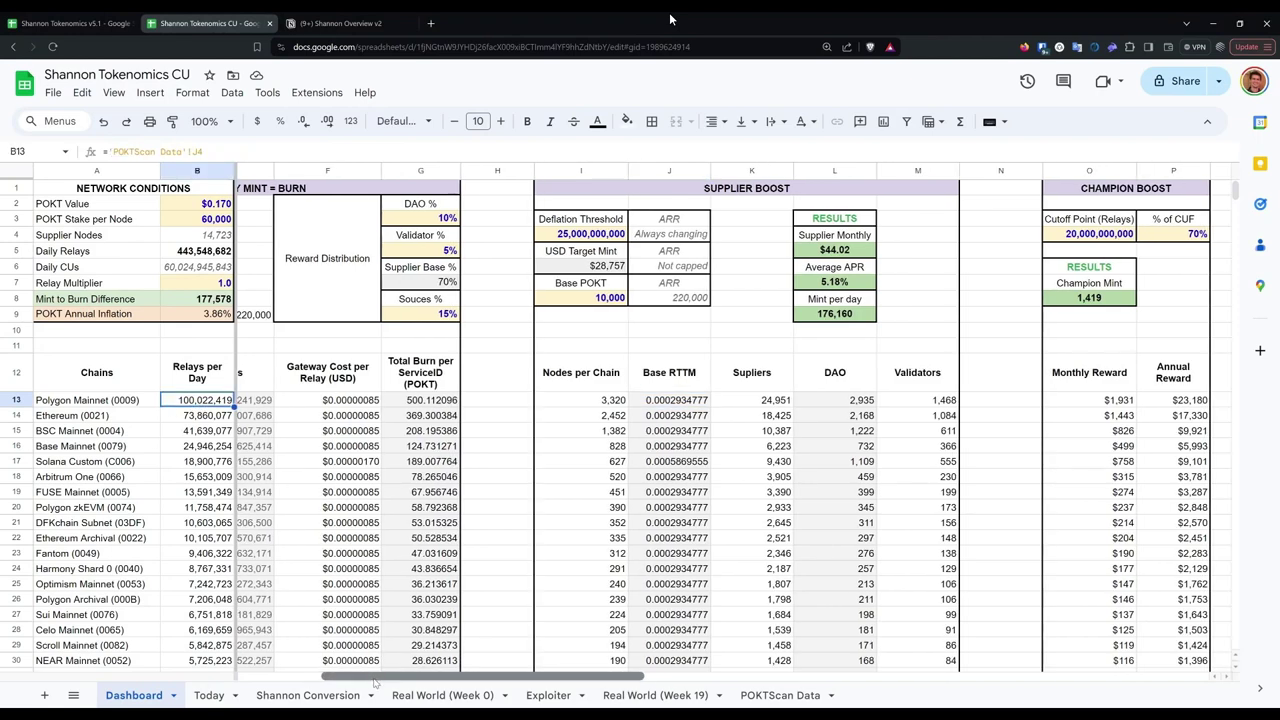
pyautogui.click(834, 304)
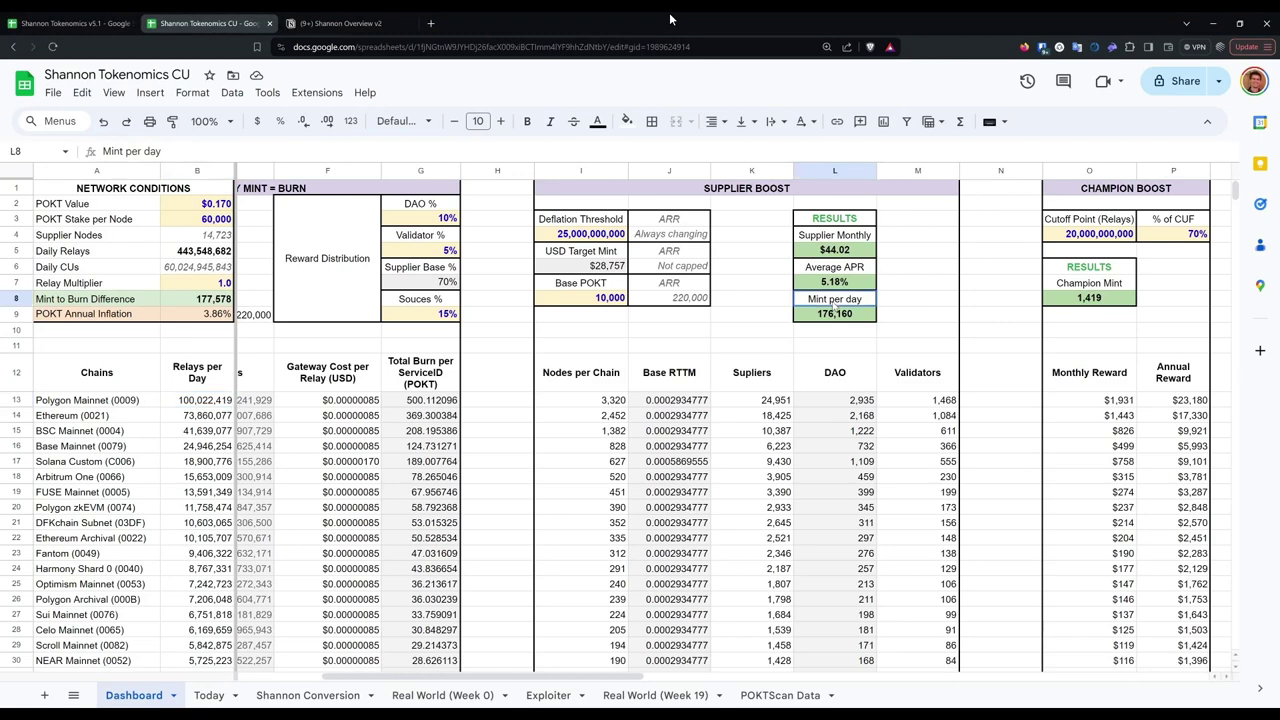
# Step: Set the Relay Multiplier in B7 to 20 and check the Supplier Boost's Mint per day in L9
pyautogui.doubleClick(204, 286)
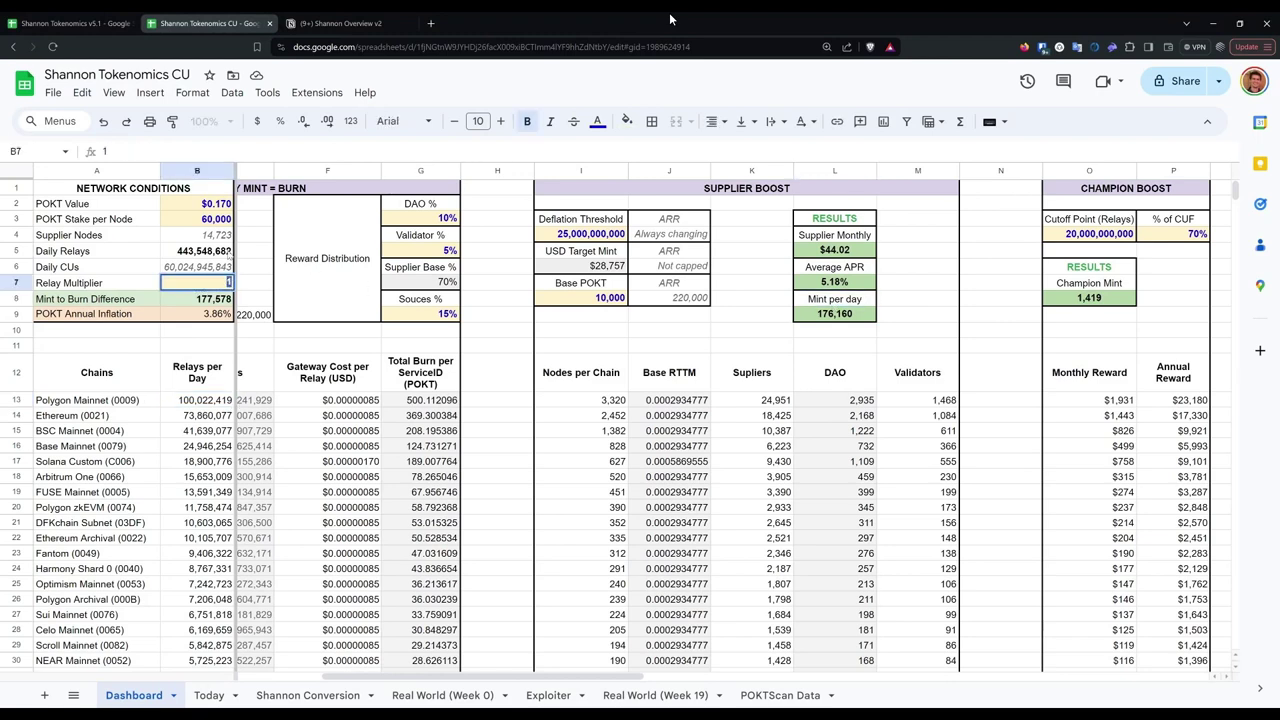
pyautogui.write('20')
pyautogui.press('Return')
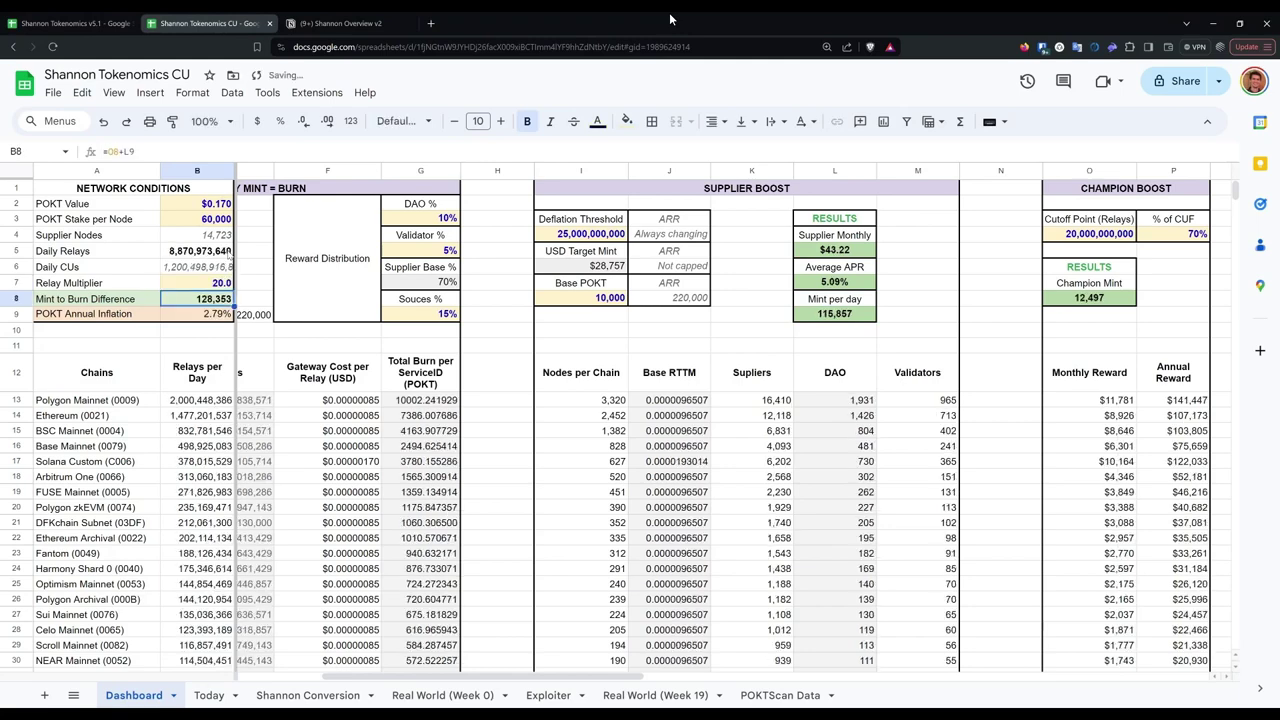
pyautogui.click(834, 314)
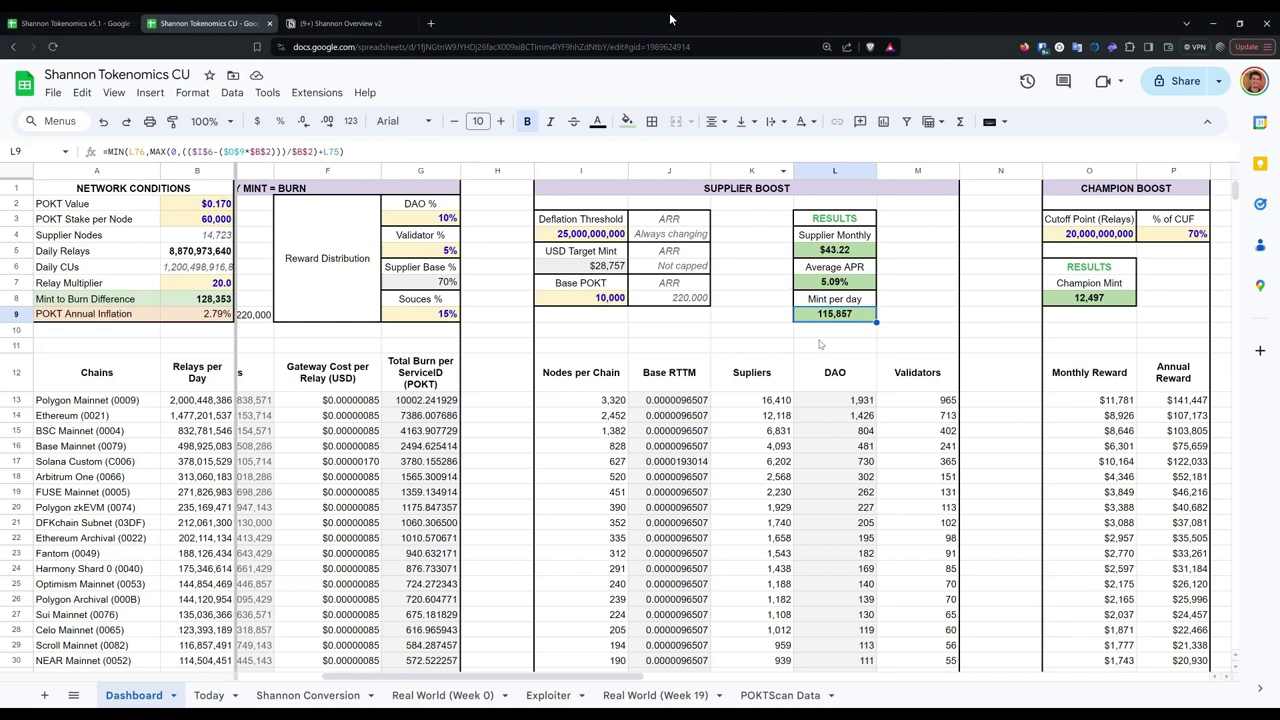
# Step: Set the Relay Multiplier in B7 to 40 and compare Daily Relays in B5 with the Deflation Threshold in I4
pyautogui.doubleClick(221, 283)
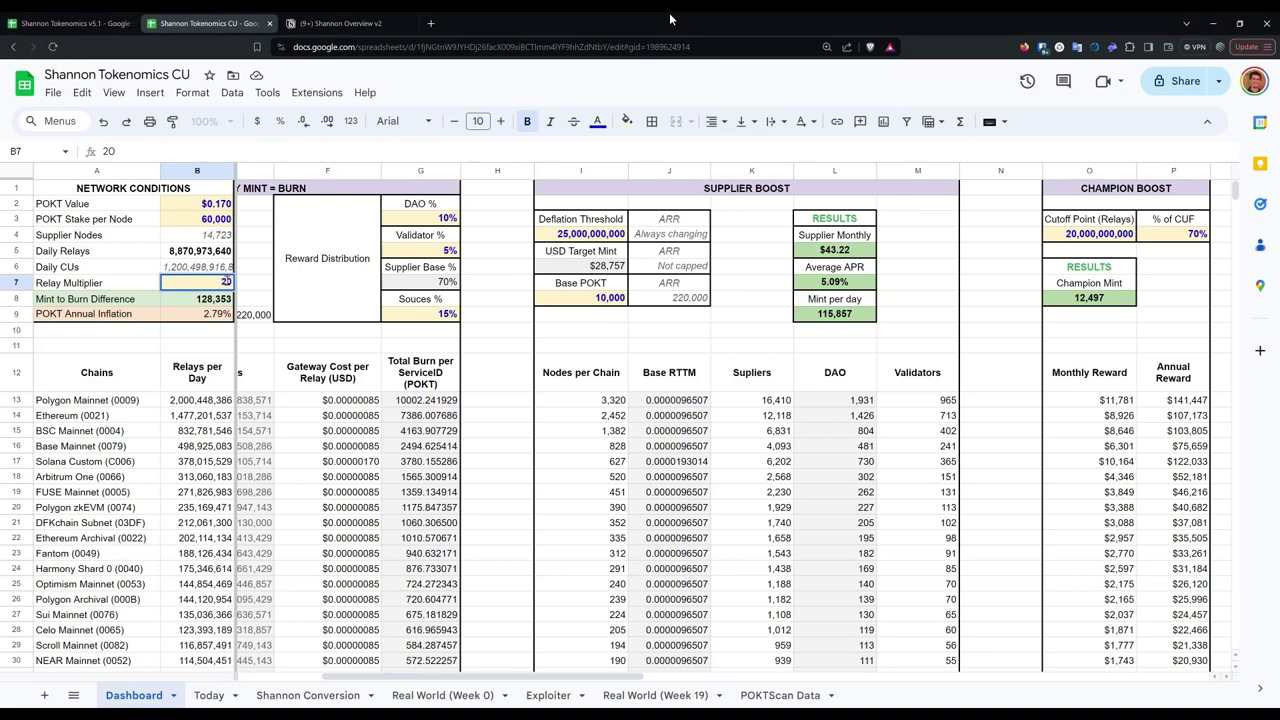
pyautogui.press('Return')
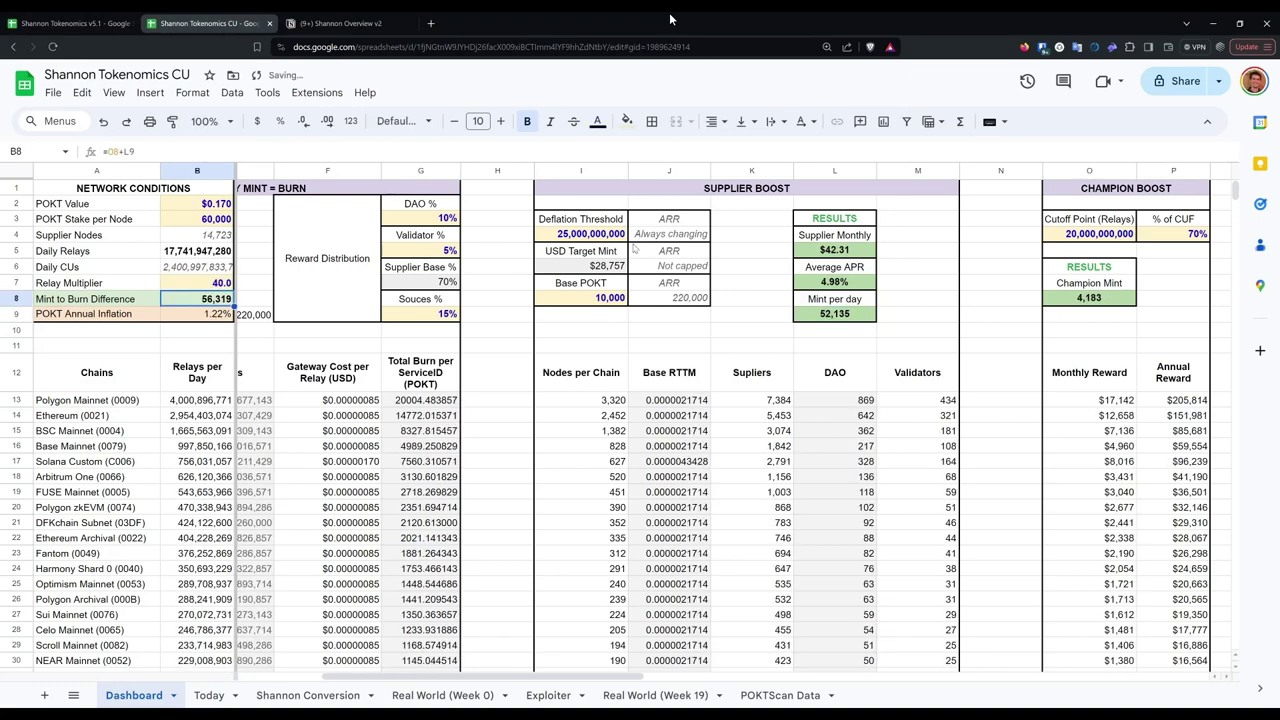
pyautogui.click(577, 236)
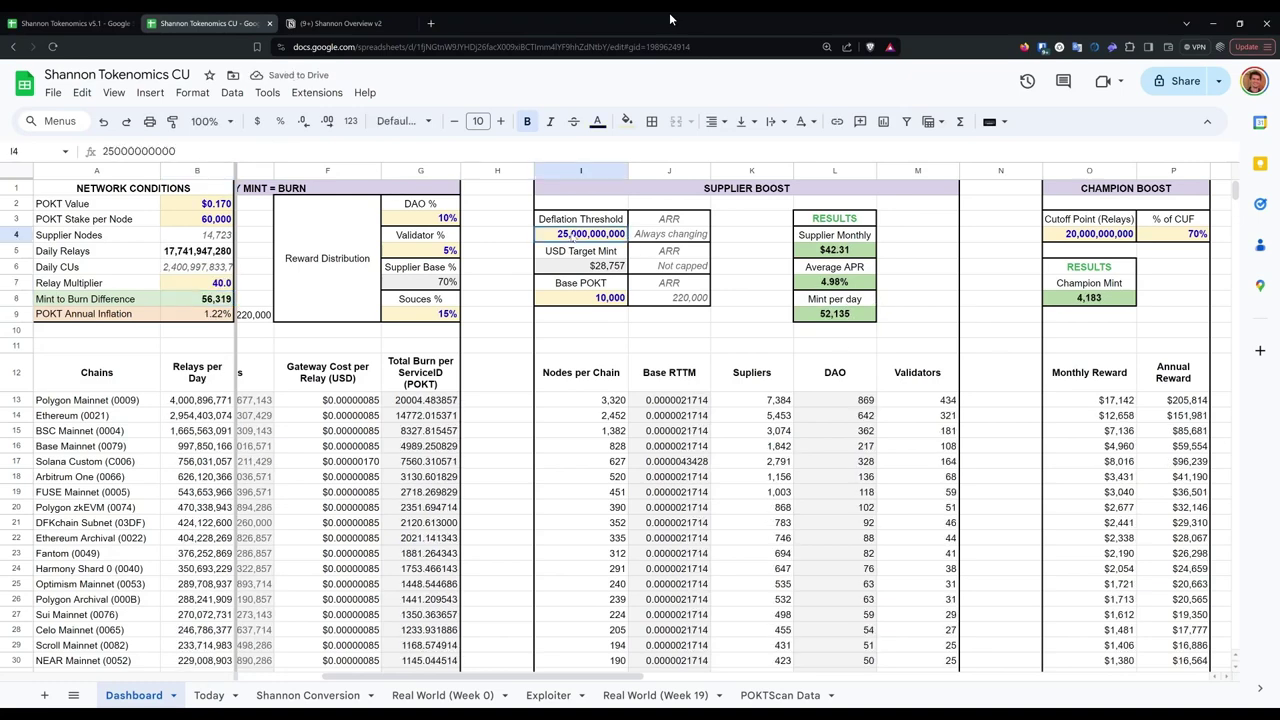
pyautogui.click(197, 254)
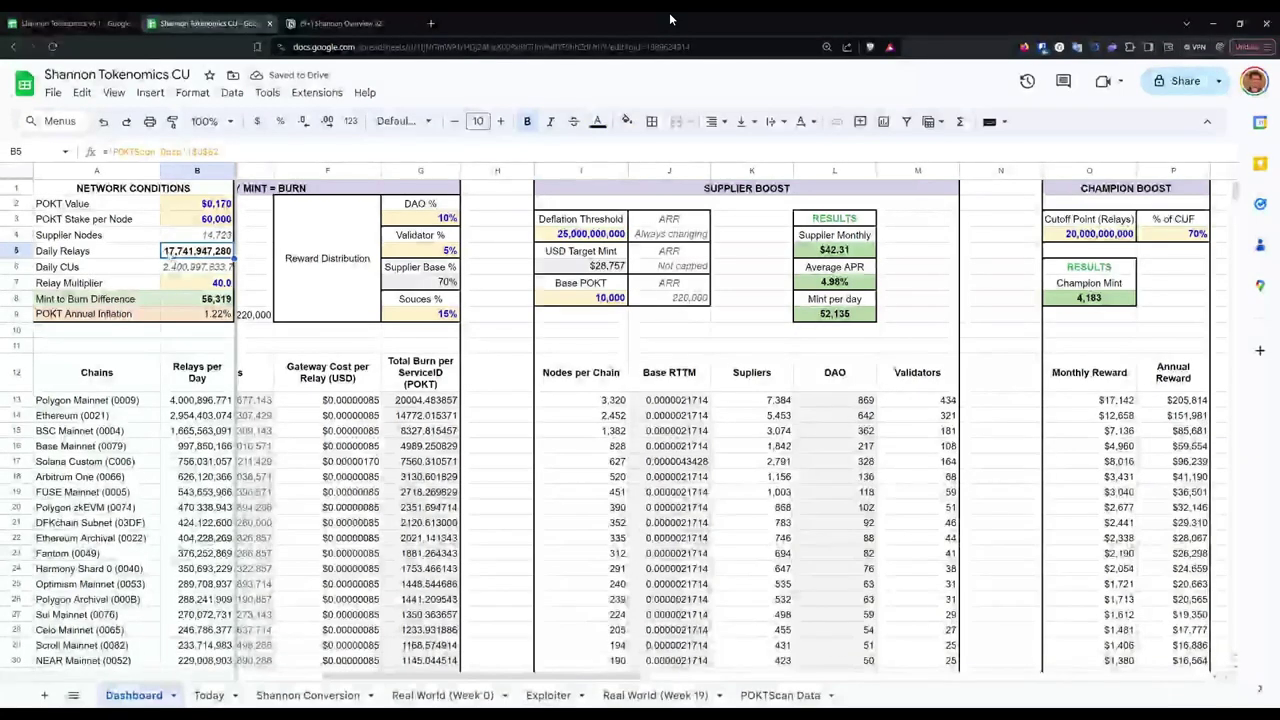
# Step: Set the Relay Multiplier in B7 to 50 and compare POKT Minted / Burned in D9 with Mint per day in L9
pyautogui.doubleClick(222, 283)
pyautogui.moveTo(229, 283); pyautogui.dragTo(204, 283)
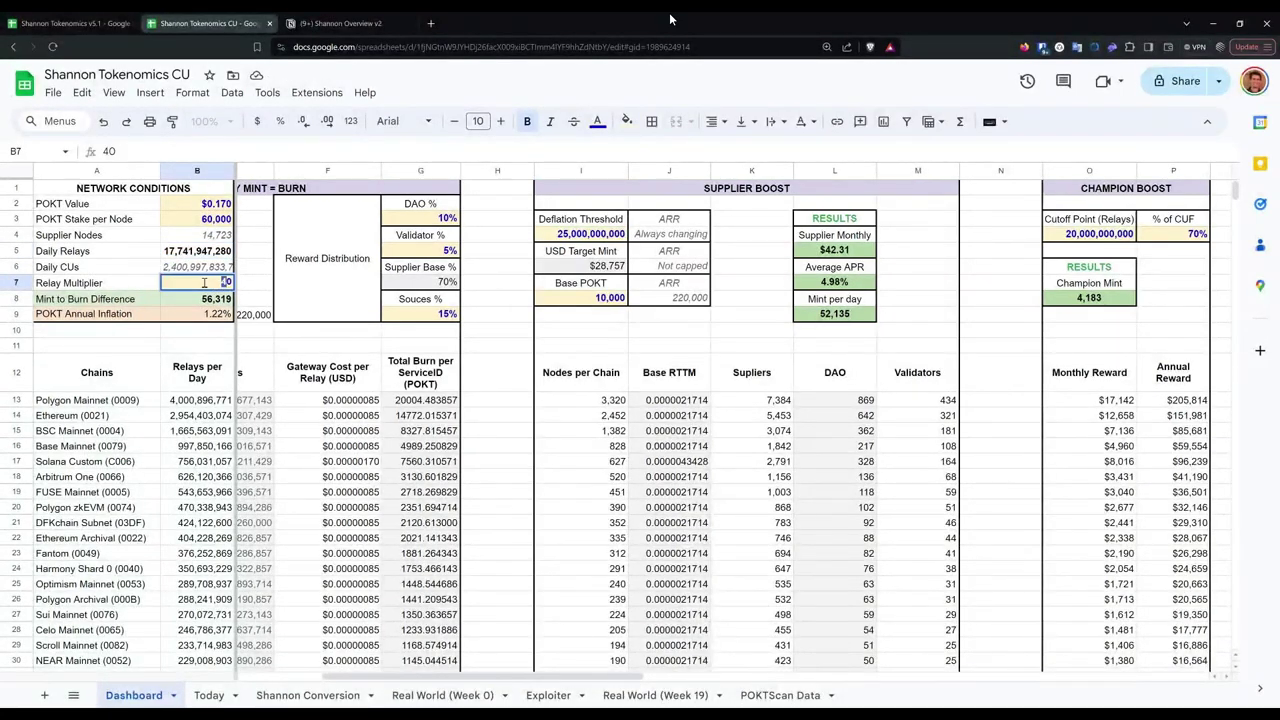
pyautogui.write('50')
pyautogui.press('Return')
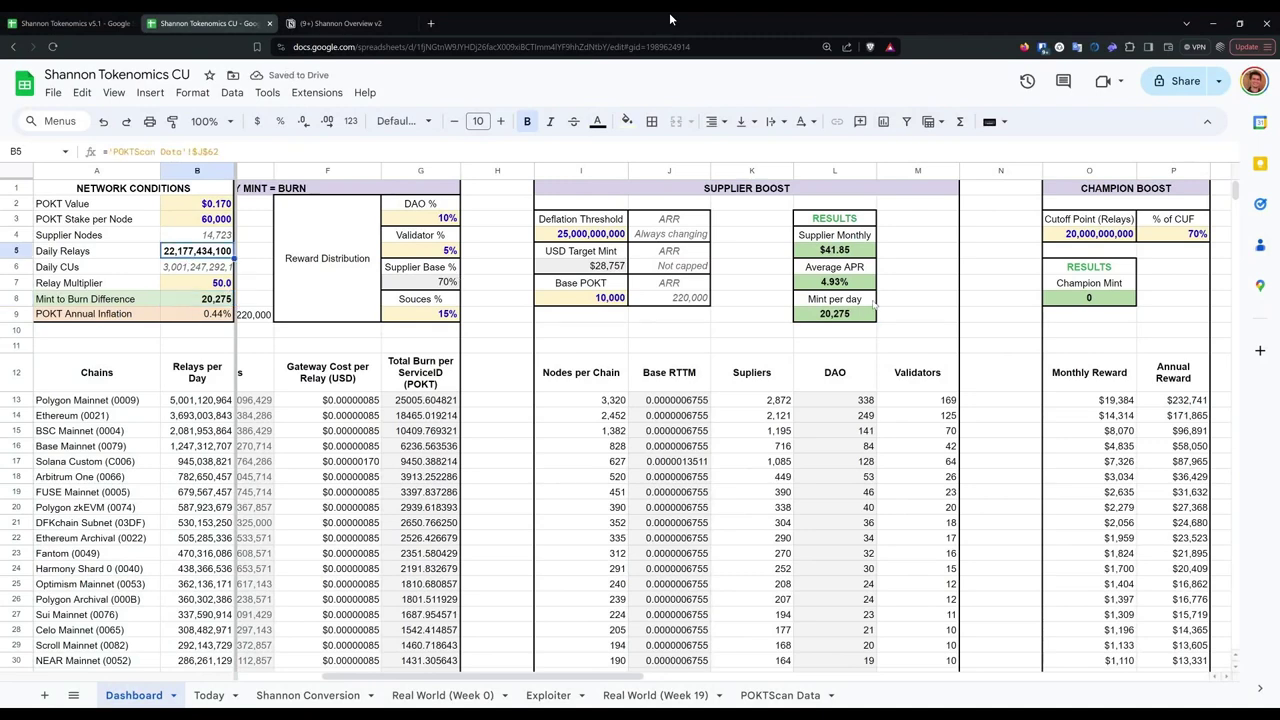
pyautogui.click(835, 316)
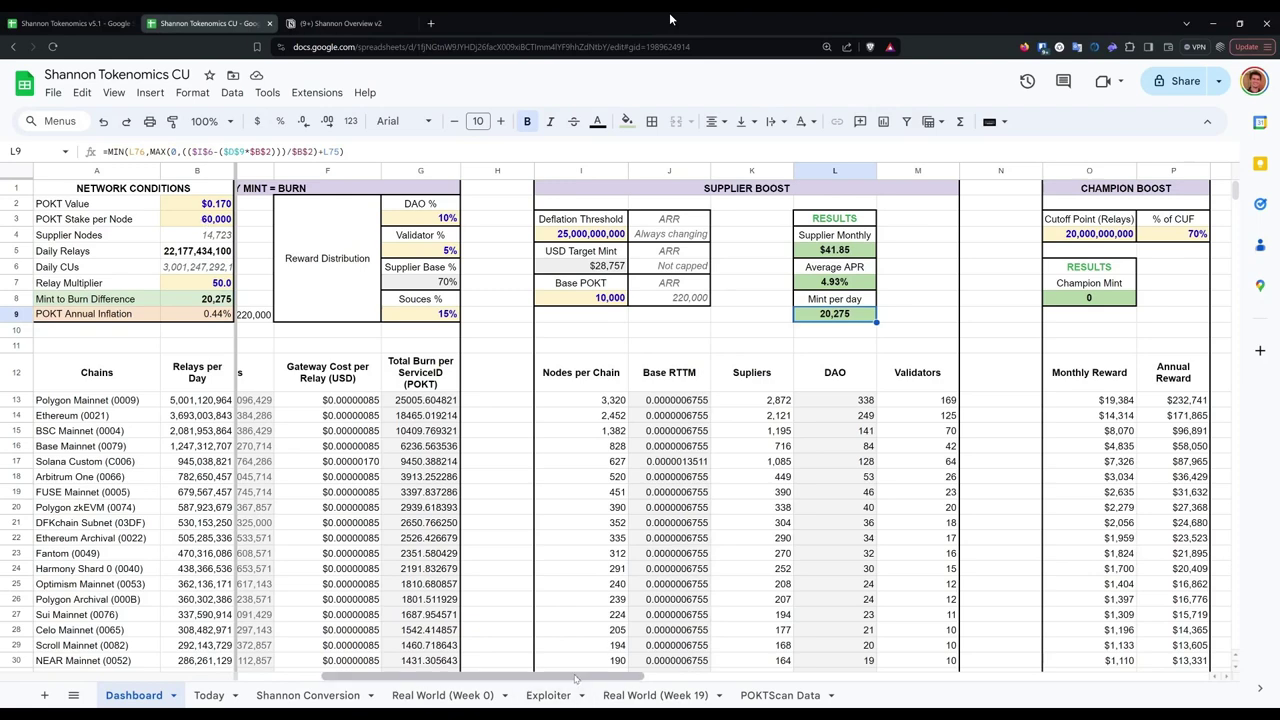
pyautogui.hscroll(-5, 378, 314)
pyautogui.click(378, 314)
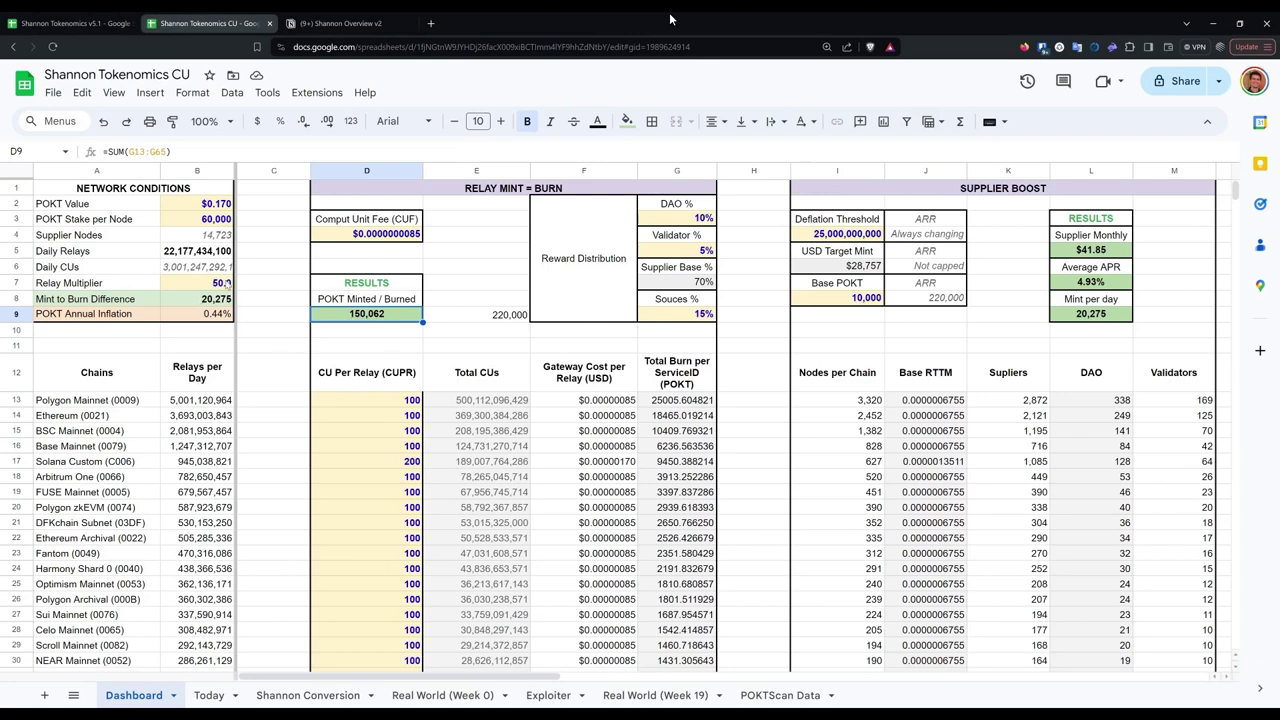
pyautogui.click(1098, 316)
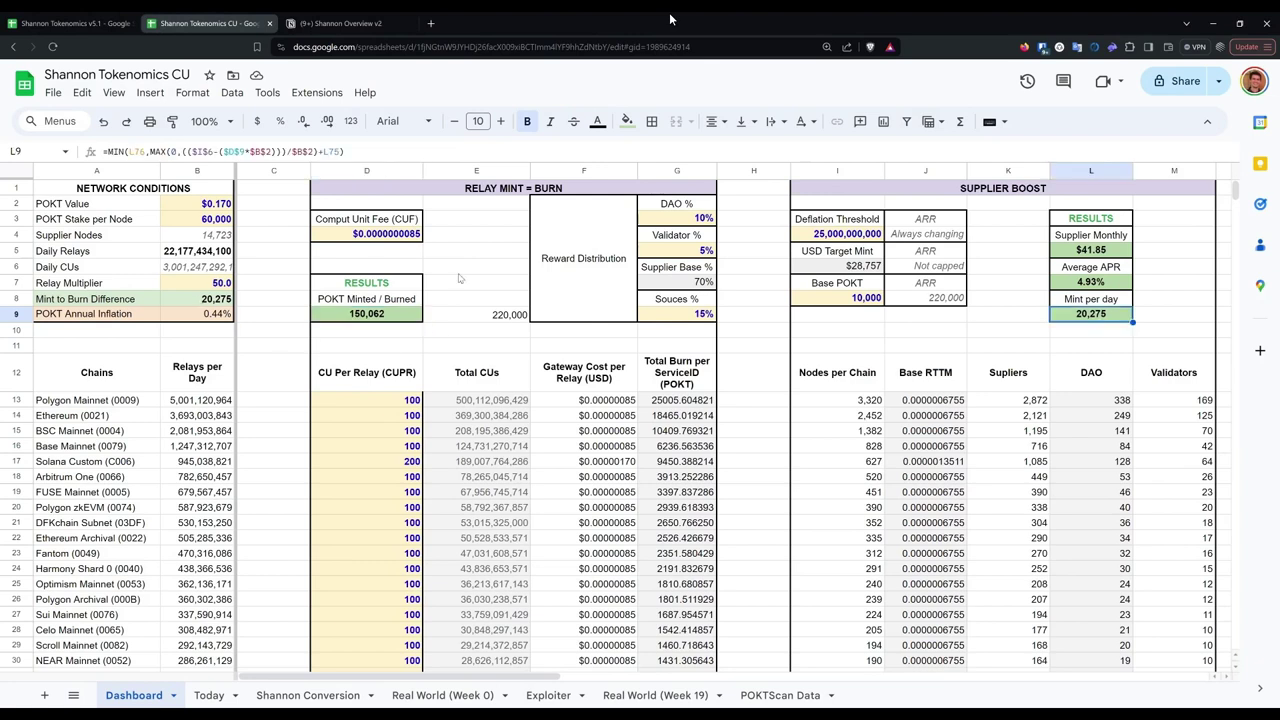
# Step: Set the Relay Multiplier in B7 to 60 and check the Deflation Threshold in I4 against Daily Relays
pyautogui.doubleClick(209, 285)
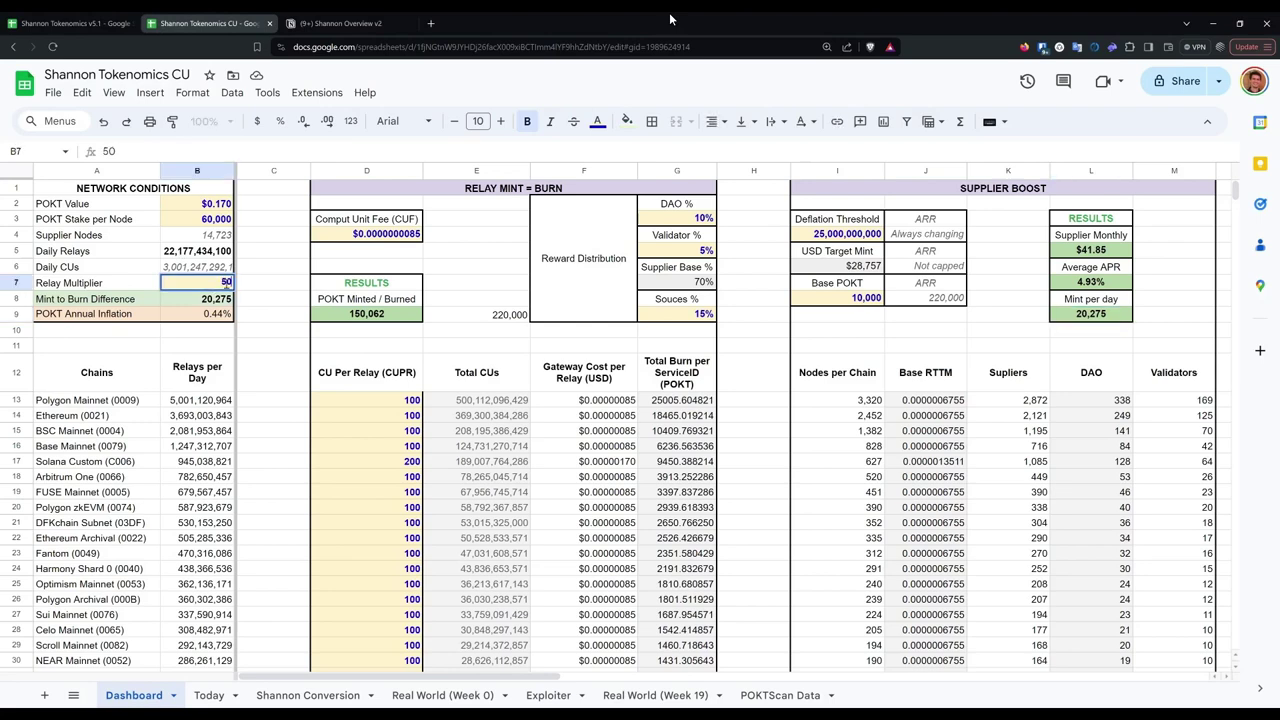
pyautogui.press('Return')
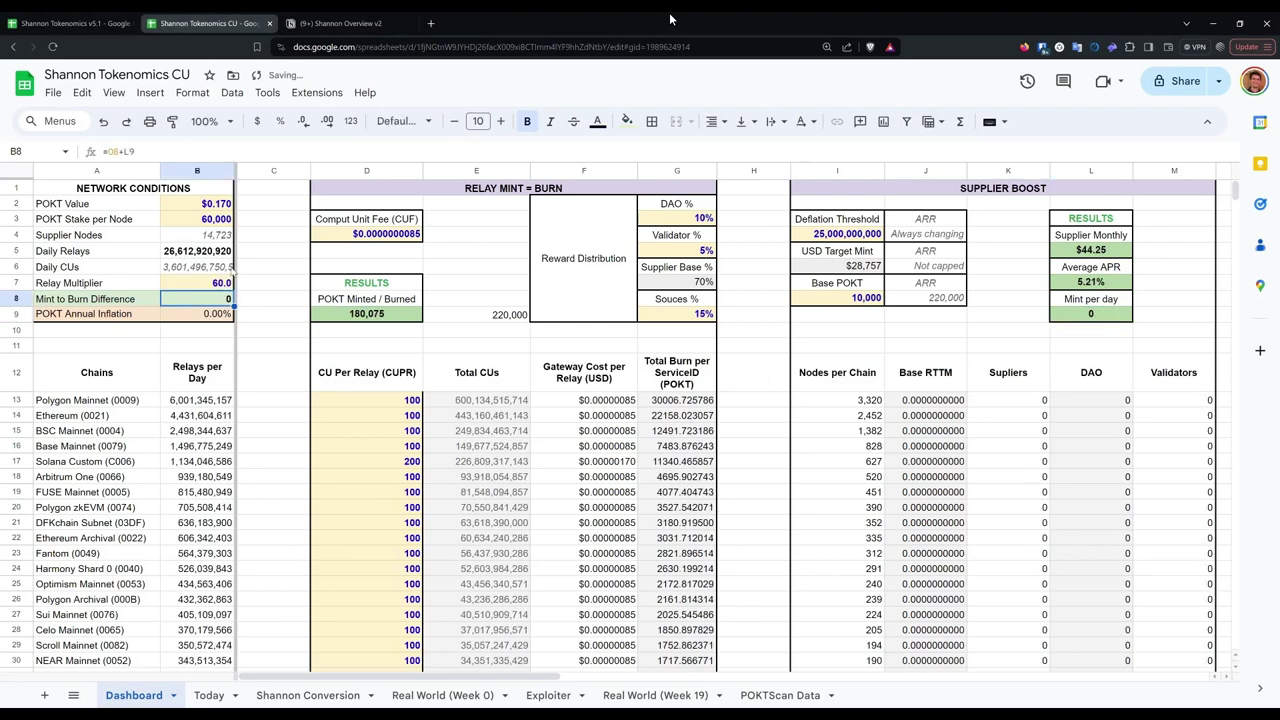
pyautogui.click(875, 238)
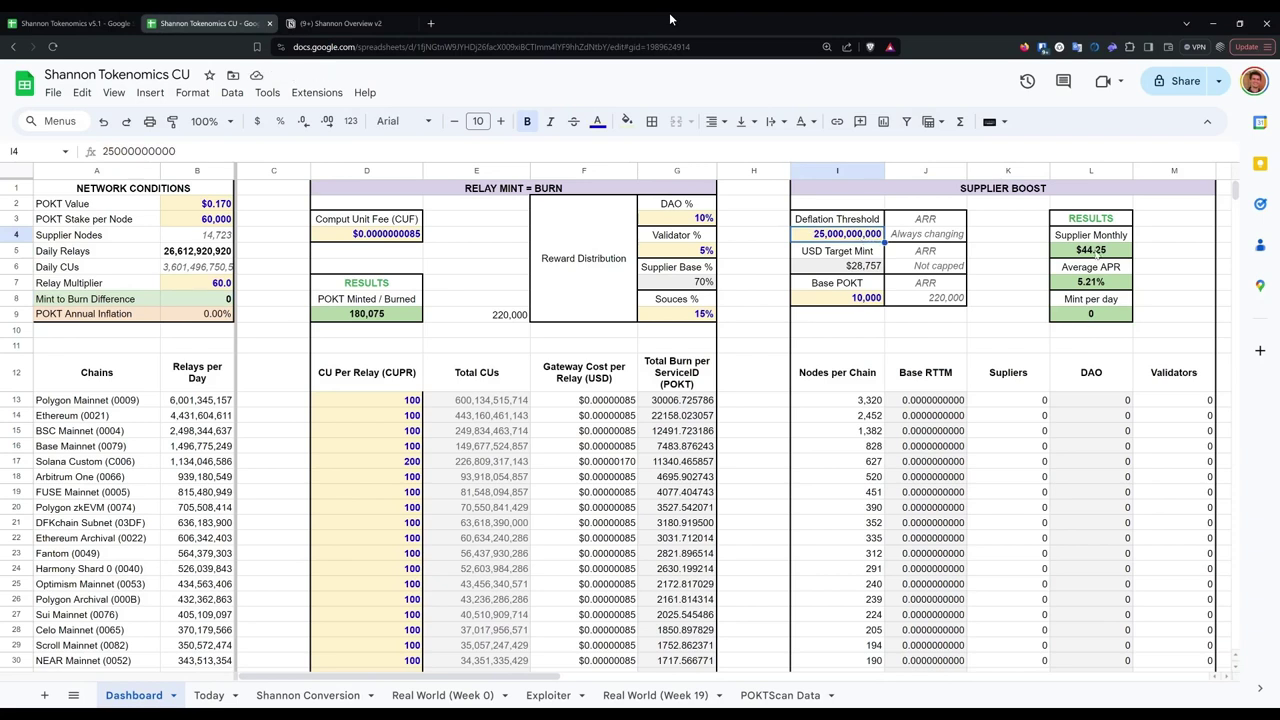
# Step: Set the Relay Multiplier in B7 to 70 and check POKT Minted / Burned in D9
pyautogui.doubleClick(222, 283)
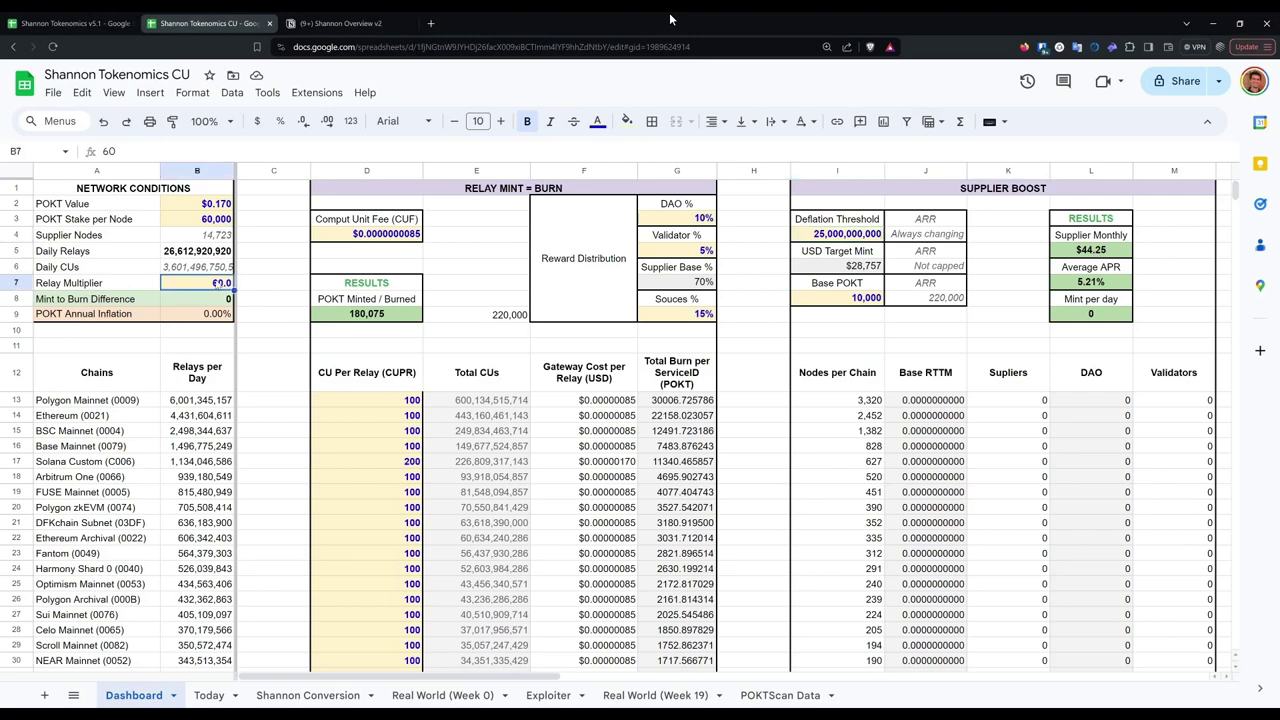
pyautogui.moveTo(225, 283); pyautogui.dragTo(177, 285)
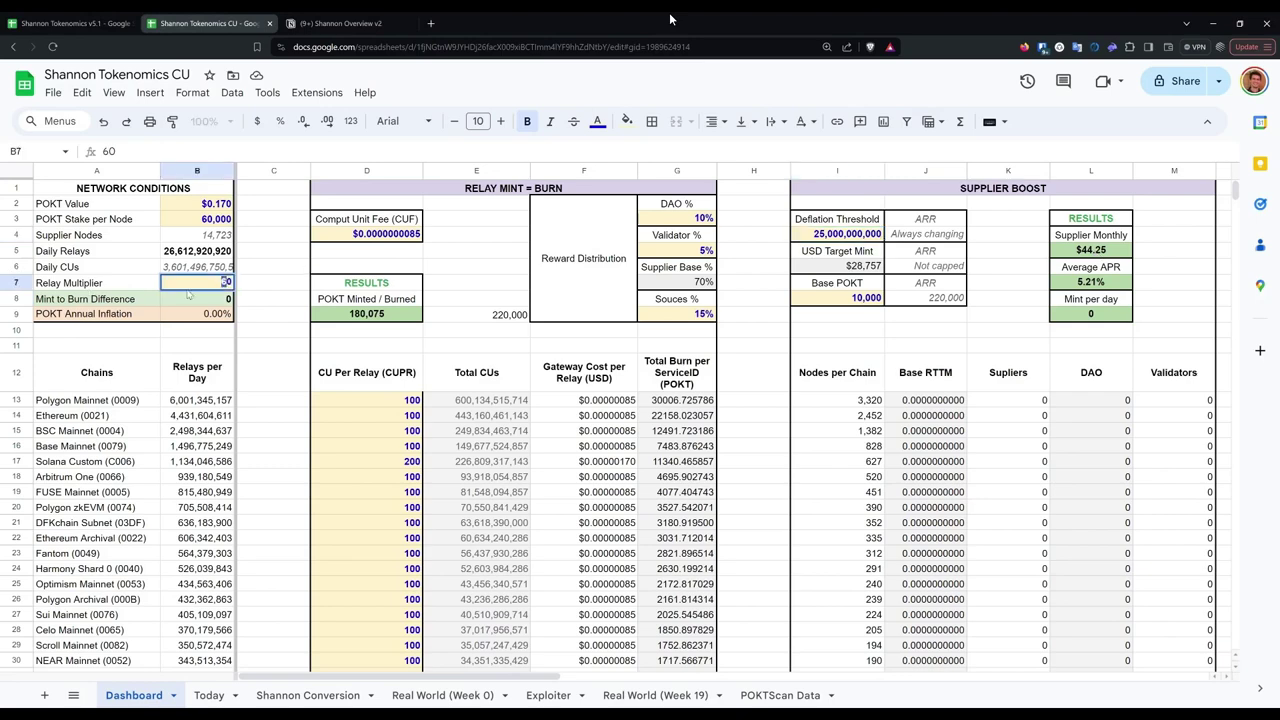
pyautogui.write('70')
pyautogui.press('Return')
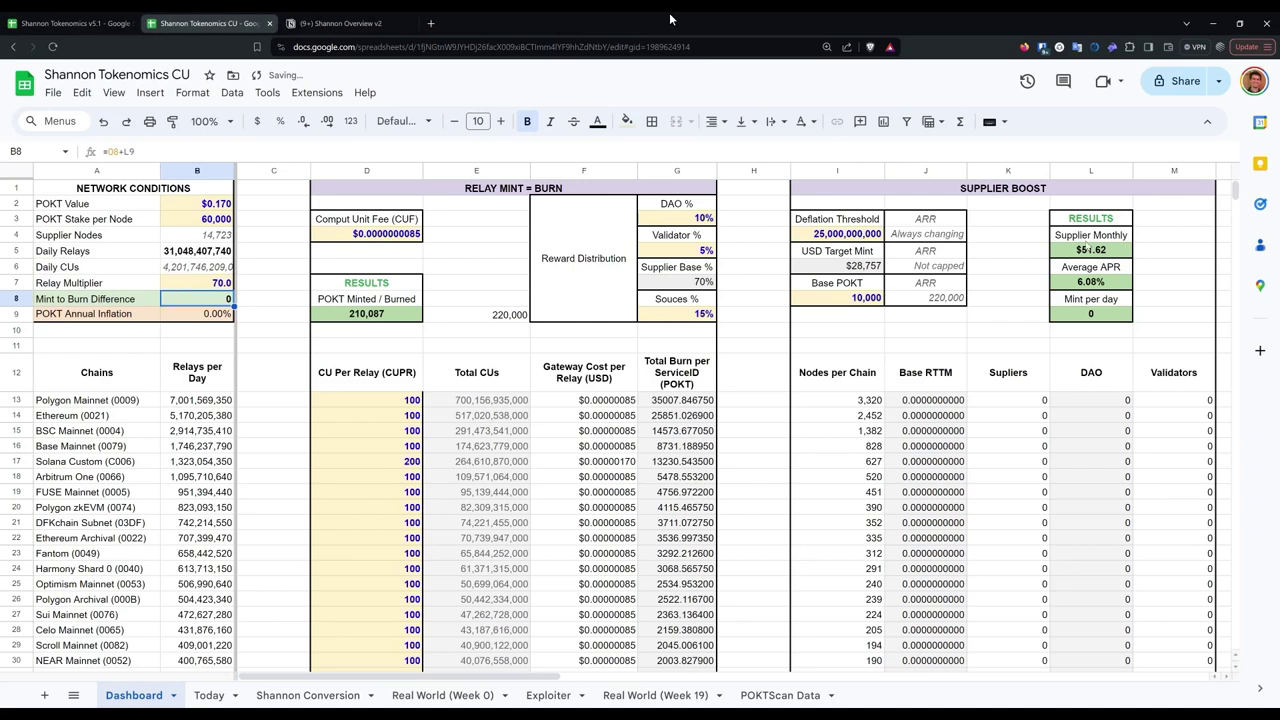
pyautogui.click(366, 316)
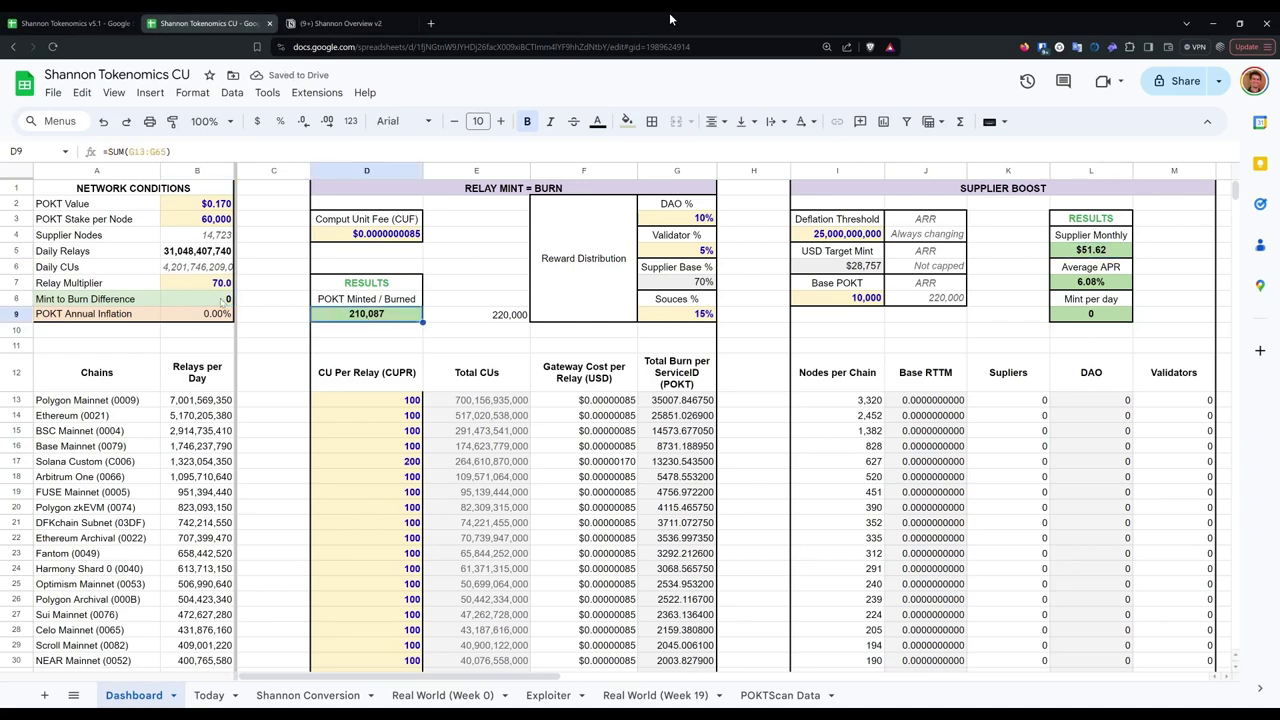
# Step: Set the Relay Multiplier in B7 to 80 and compare POKT Minted / Burned in D9 with Supplier Monthly in L5
pyautogui.doubleClick(214, 285)
pyautogui.moveTo(228, 282); pyautogui.dragTo(202, 281)
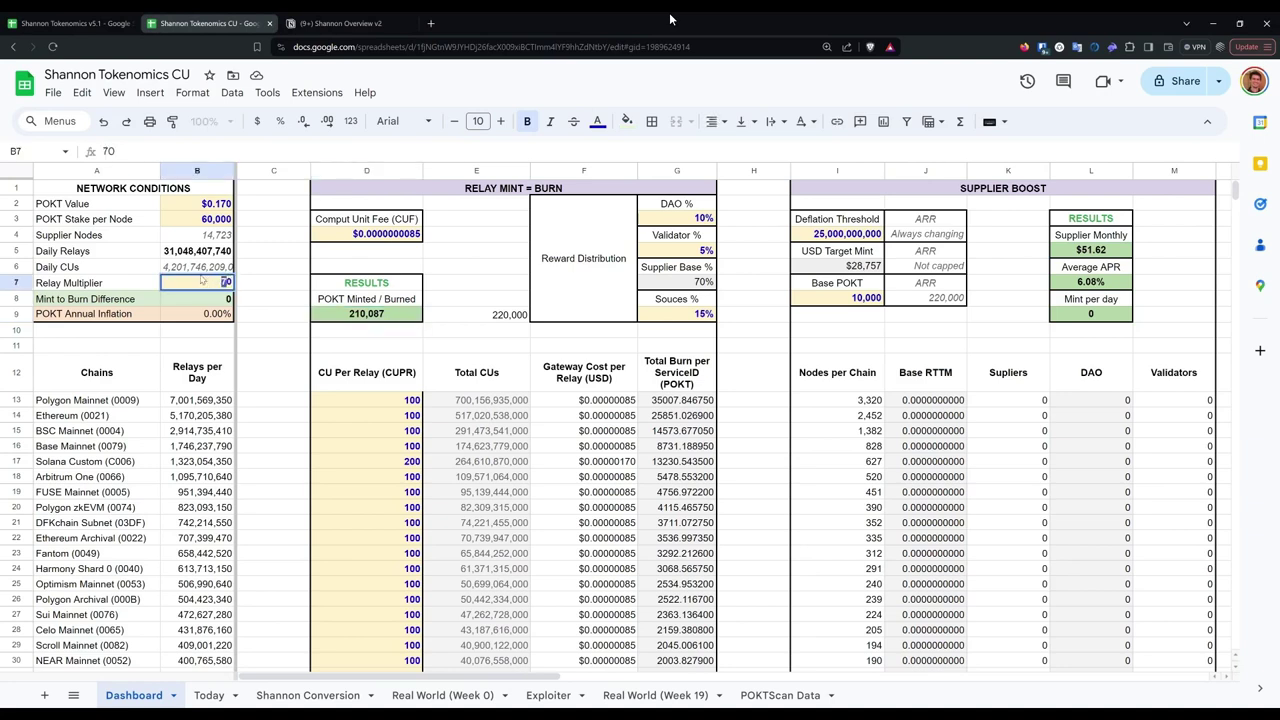
pyautogui.write('80')
pyautogui.press('Return')
pyautogui.click(405, 315)
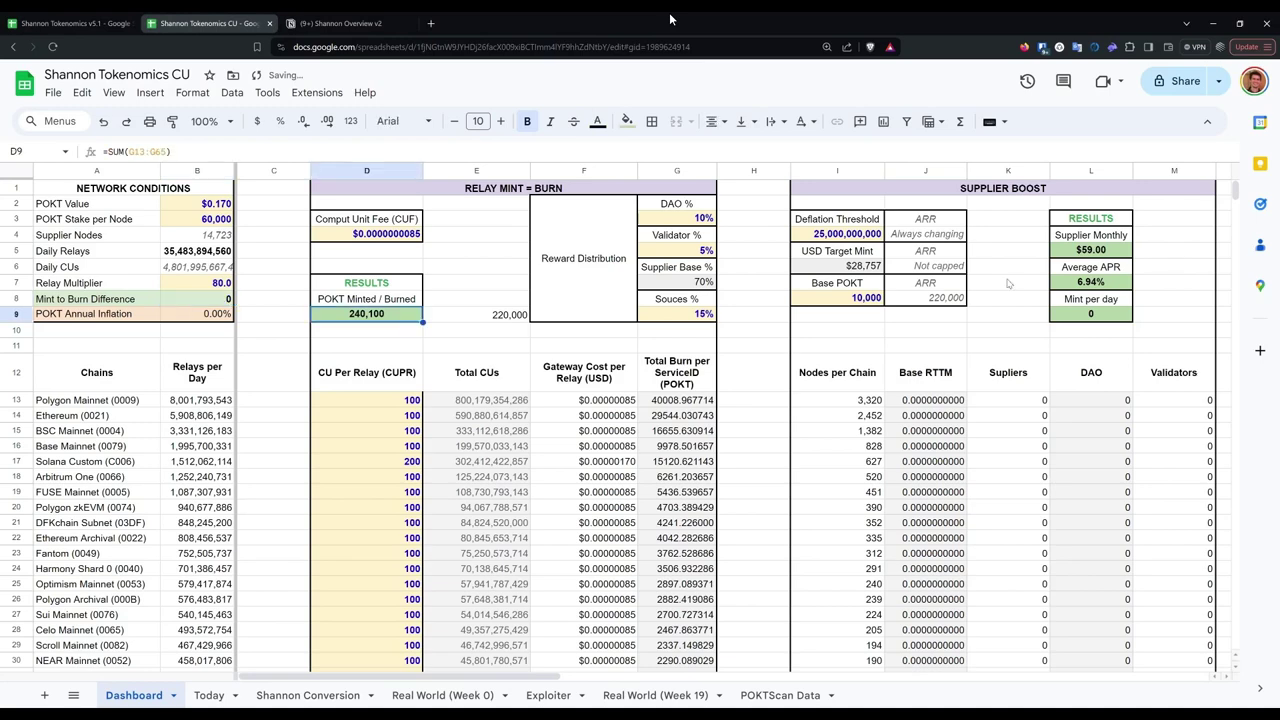
pyautogui.click(1110, 254)
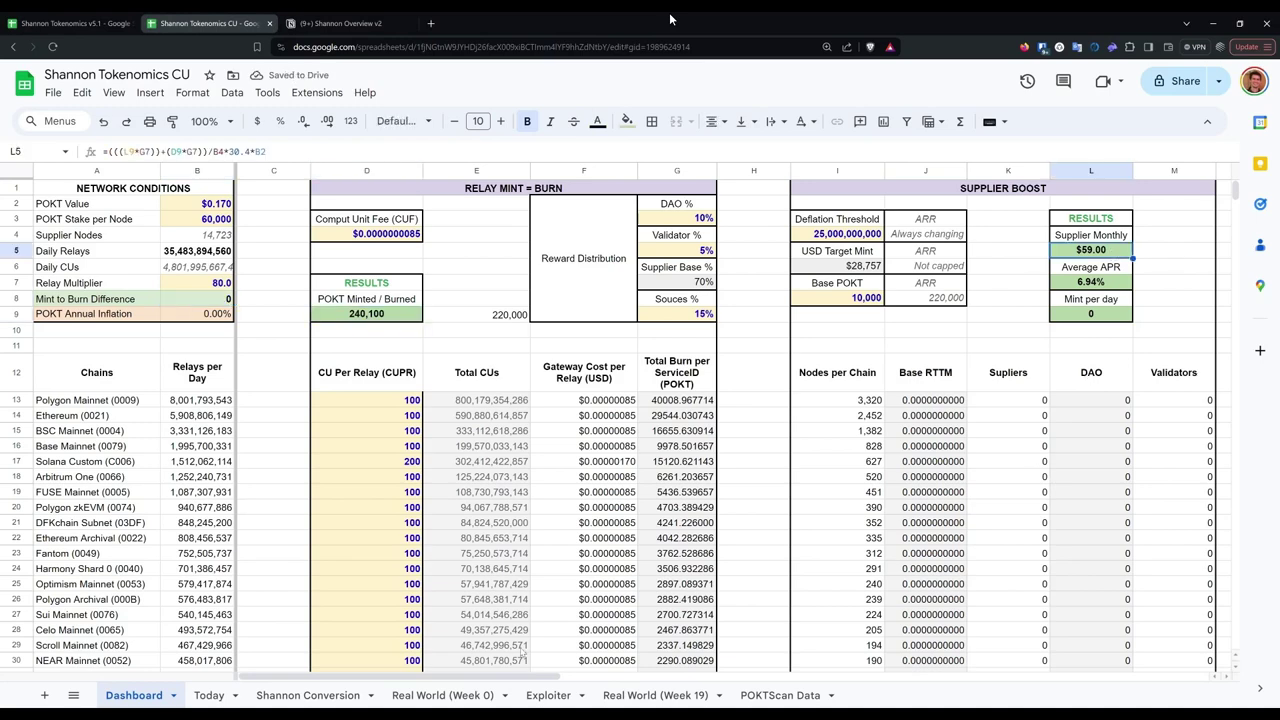
# Step: Change the Champion Boost section heading in O1:P1 to "Sources BOOST"
pyautogui.moveTo(522, 677); pyautogui.dragTo(708, 678)
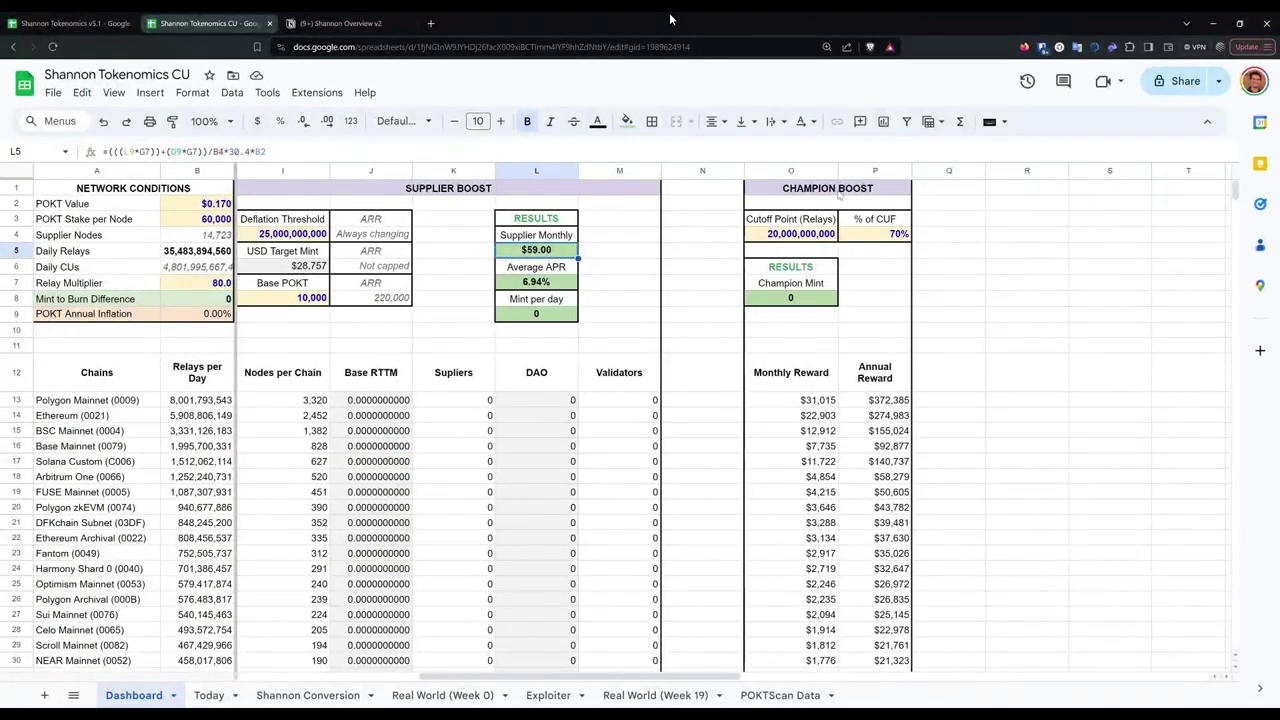
pyautogui.doubleClick(835, 189)
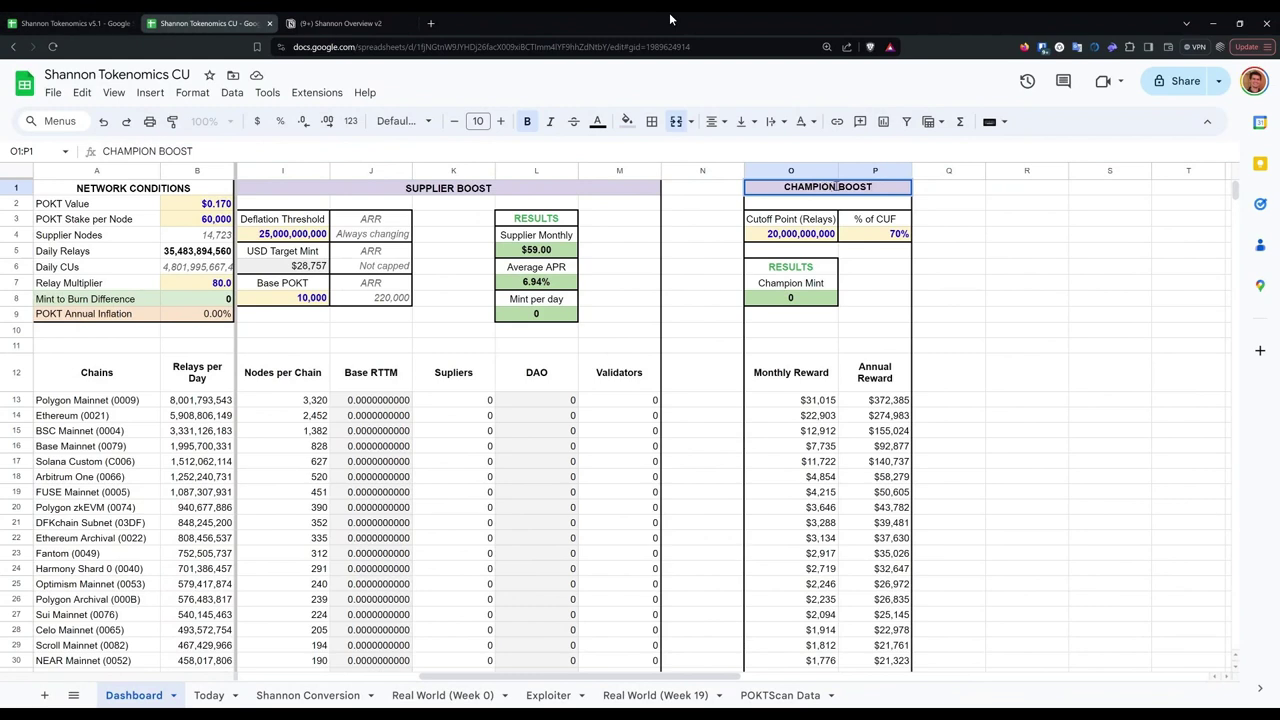
pyautogui.moveTo(835, 189); pyautogui.dragTo(715, 190)
pyautogui.write('S')
pyautogui.write('ources')
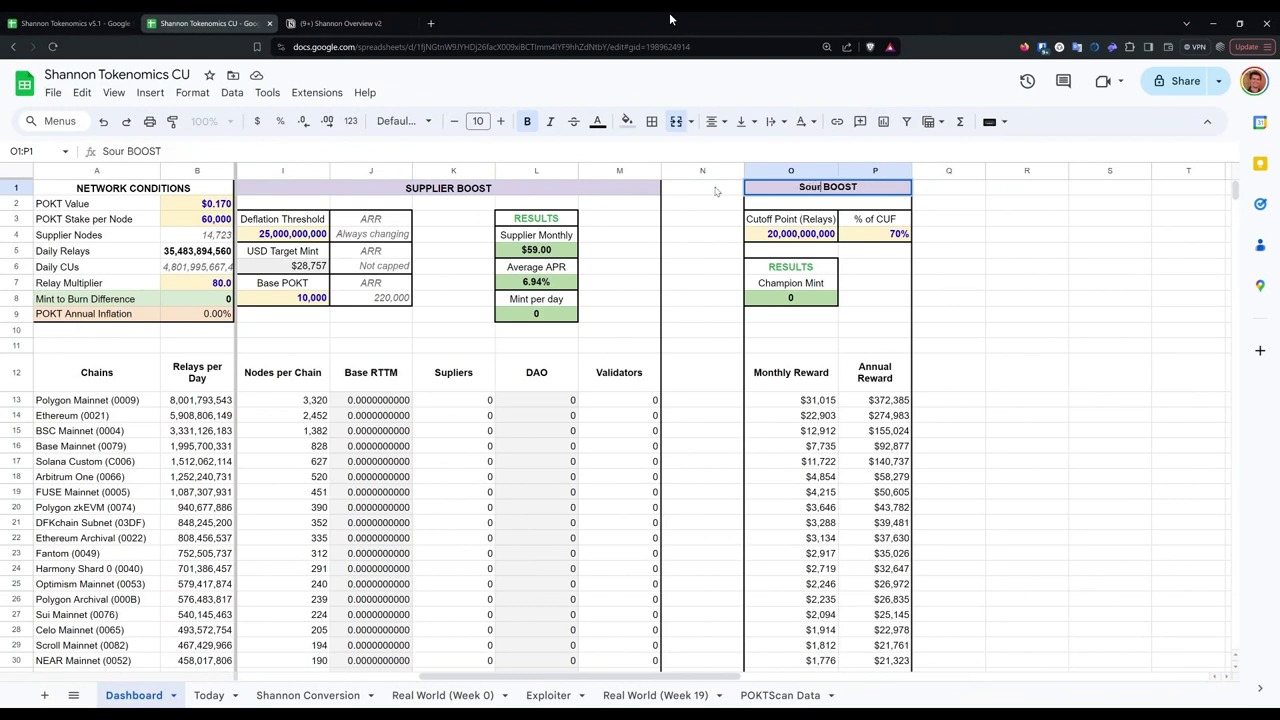
pyautogui.press('Return')
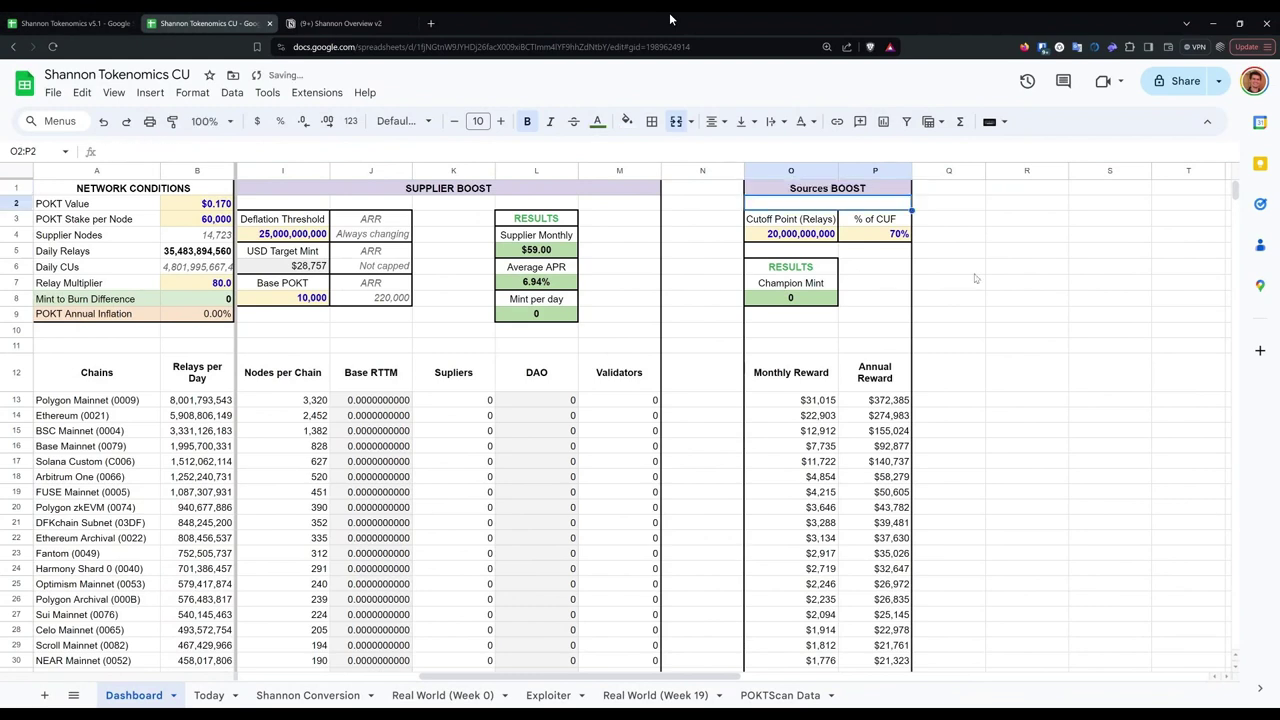
pyautogui.click(813, 191)
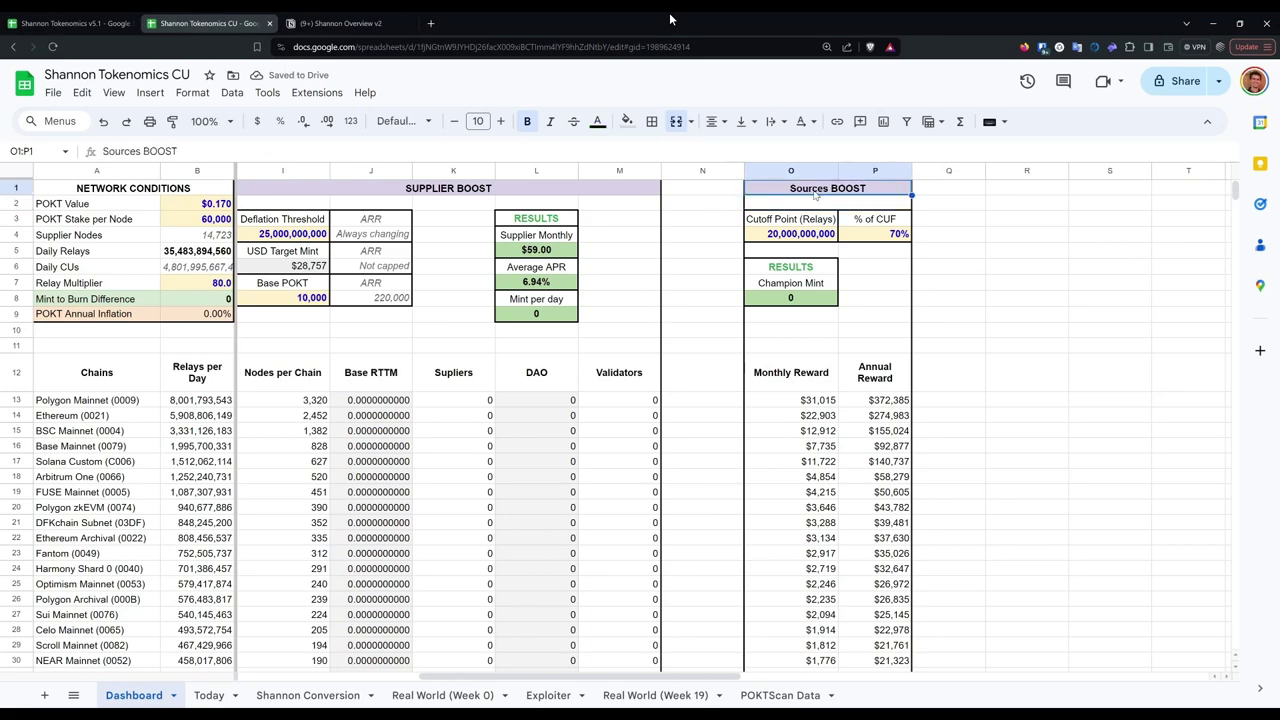
# Step: Set the Relay Multiplier in B7 to 1 and check POKT Minted / Burned in D9
pyautogui.moveTo(690, 676); pyautogui.dragTo(540, 676)
pyautogui.doubleClick(197, 282)
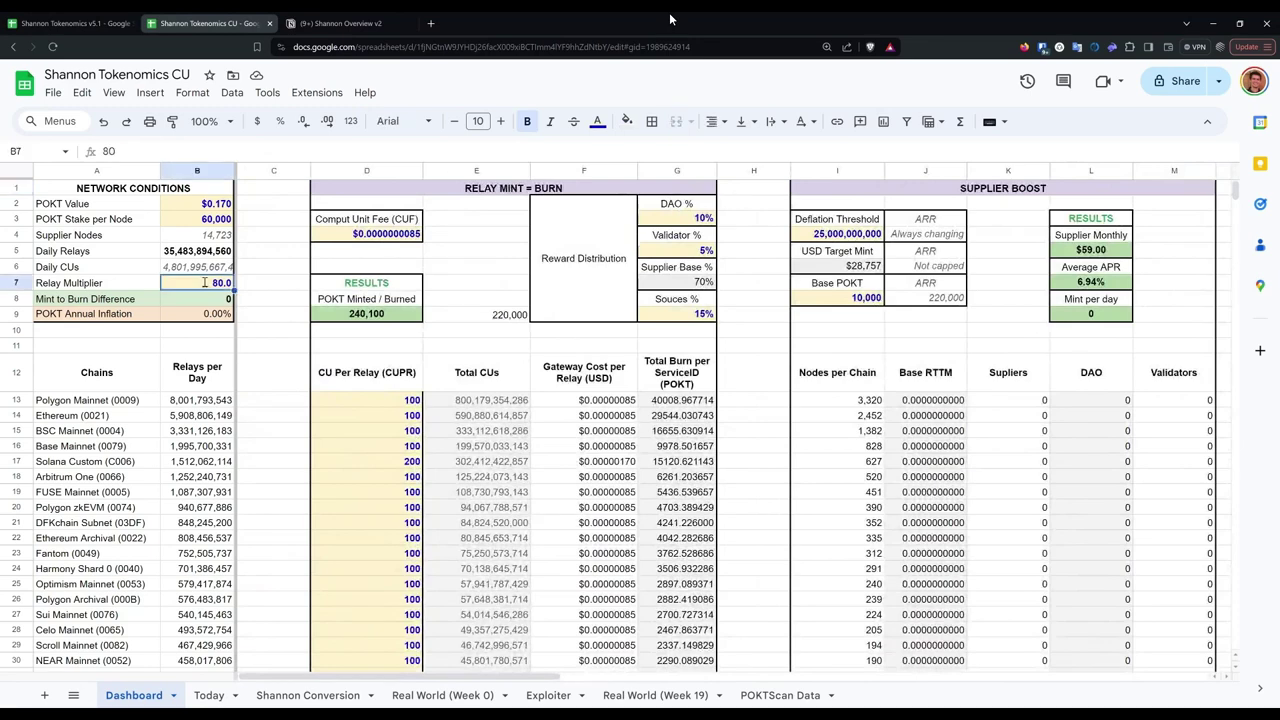
pyautogui.press('BackSpace')
pyautogui.press('BackSpace')
pyautogui.write('1')
pyautogui.press('Return')
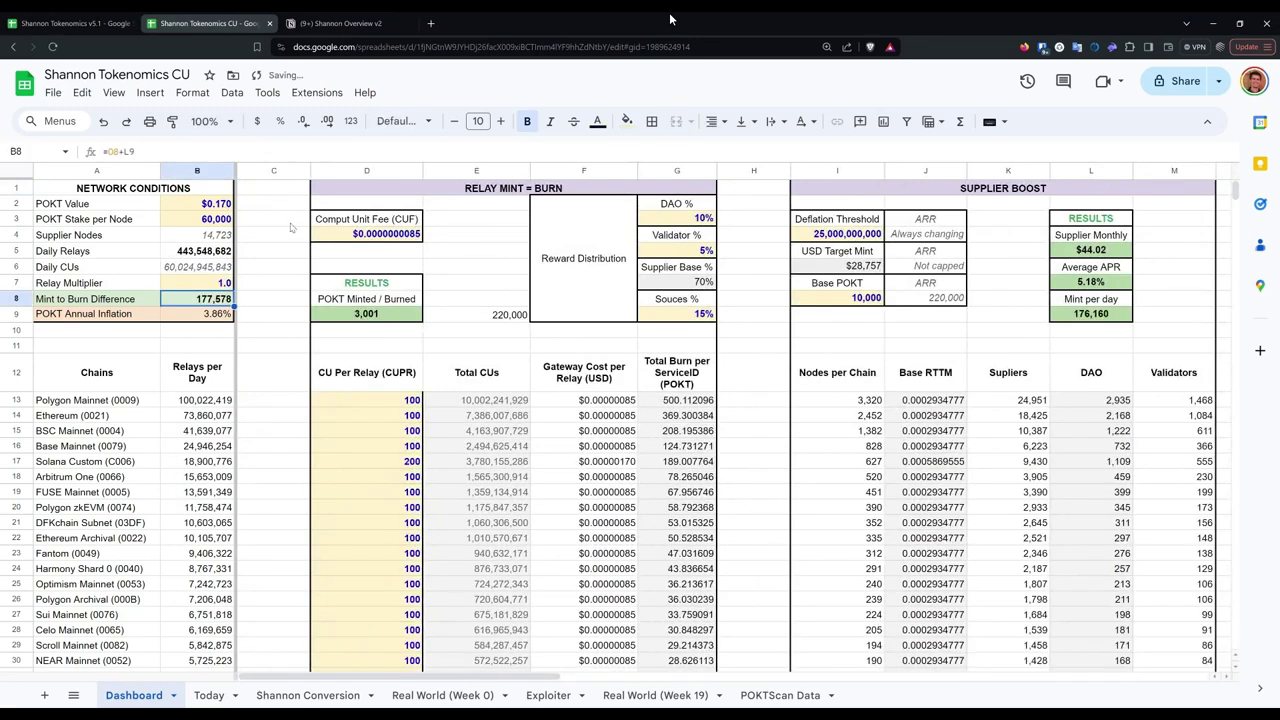
pyautogui.click(365, 316)
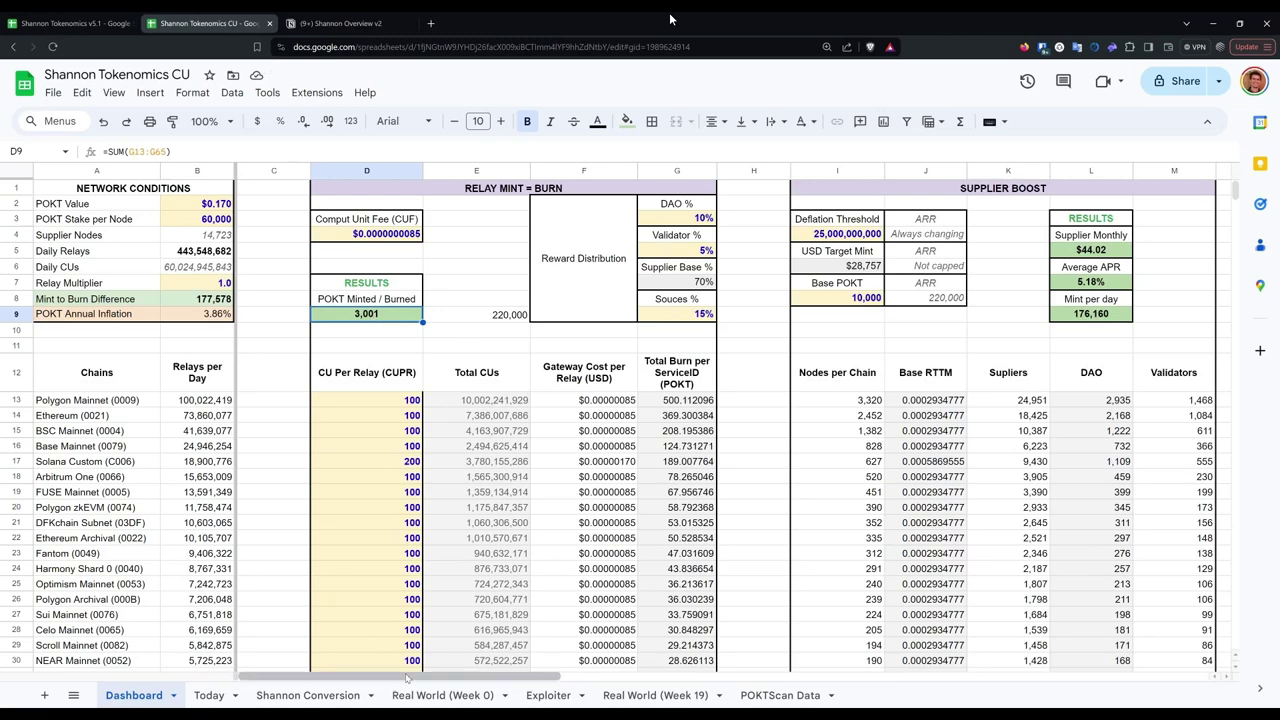
# Step: Examine Polygon Mainnet's Monthly and Annual Reward under Sources Boost against its Relays per Day and the network's Daily Relays
pyautogui.moveTo(396, 677); pyautogui.dragTo(575, 677)
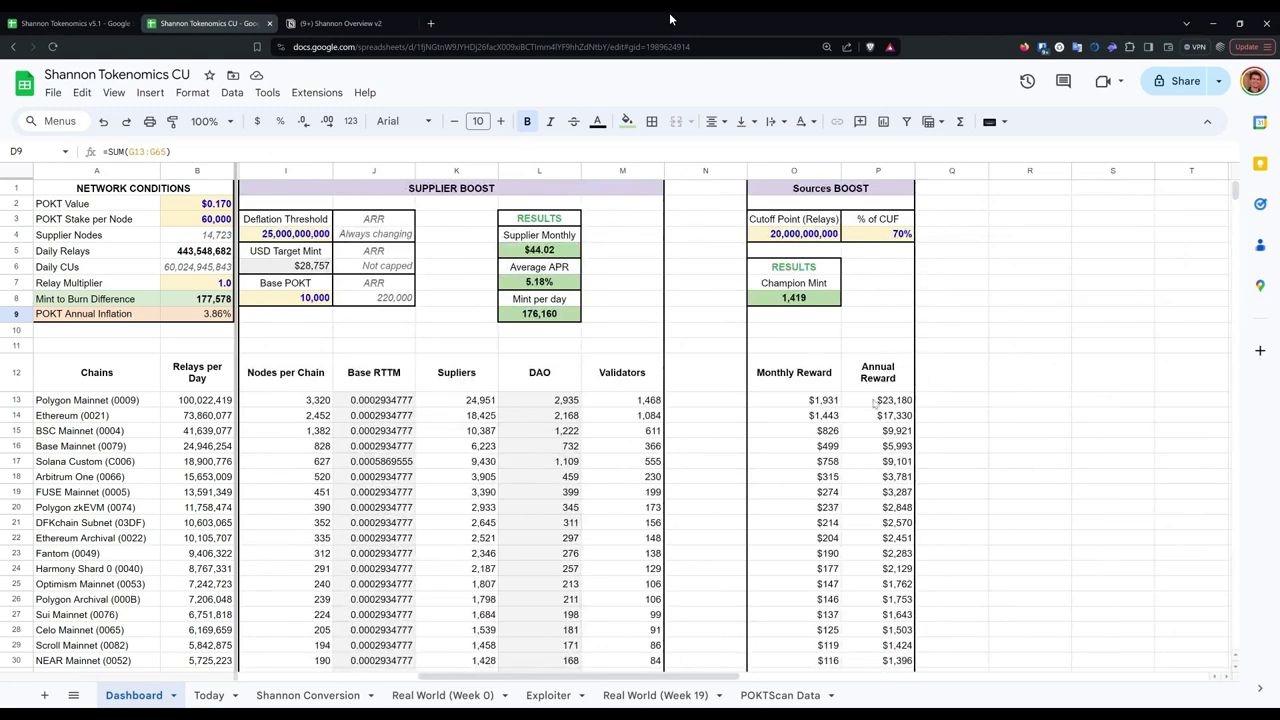
pyautogui.hscroll(1, 750, 600)
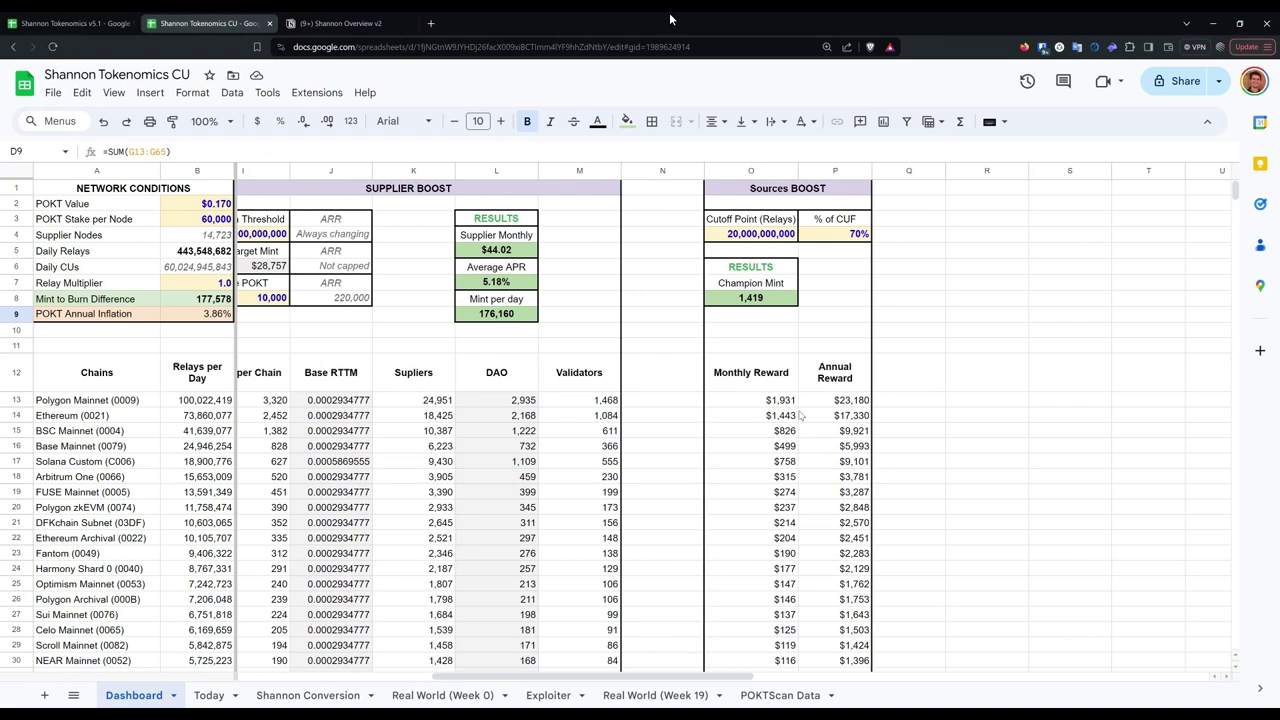
pyautogui.click(768, 404)
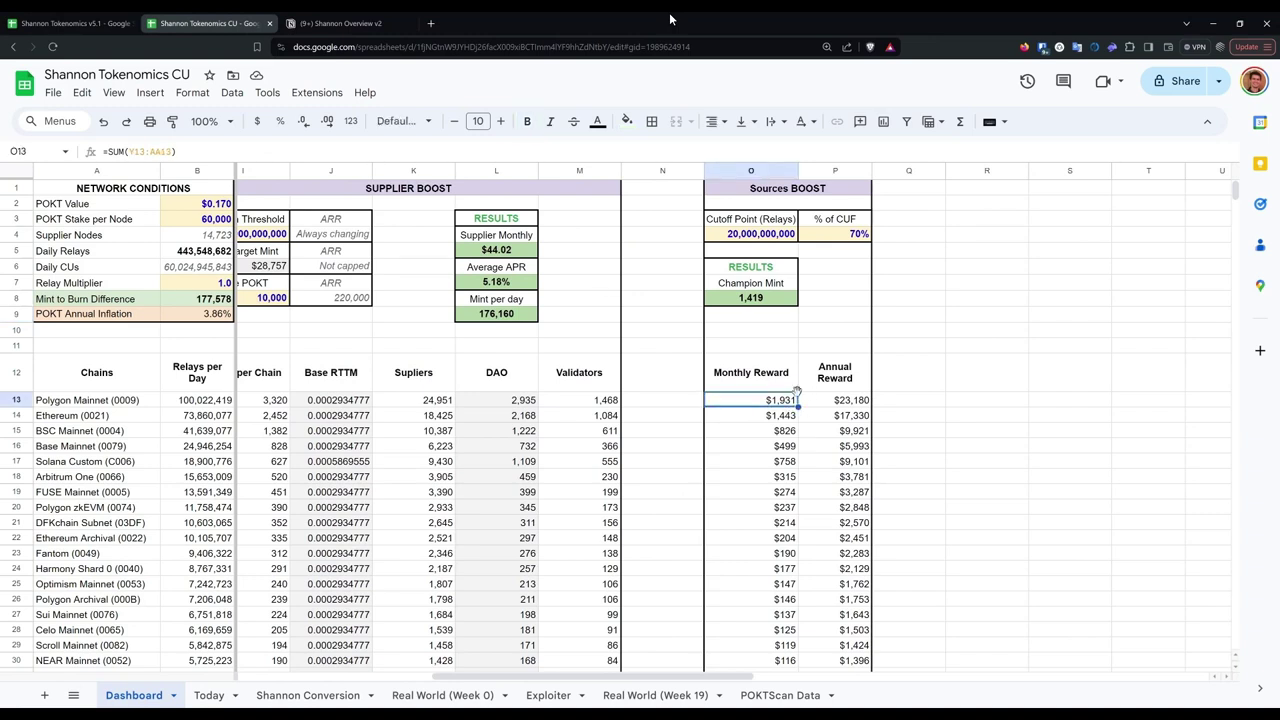
pyautogui.click(16, 400)
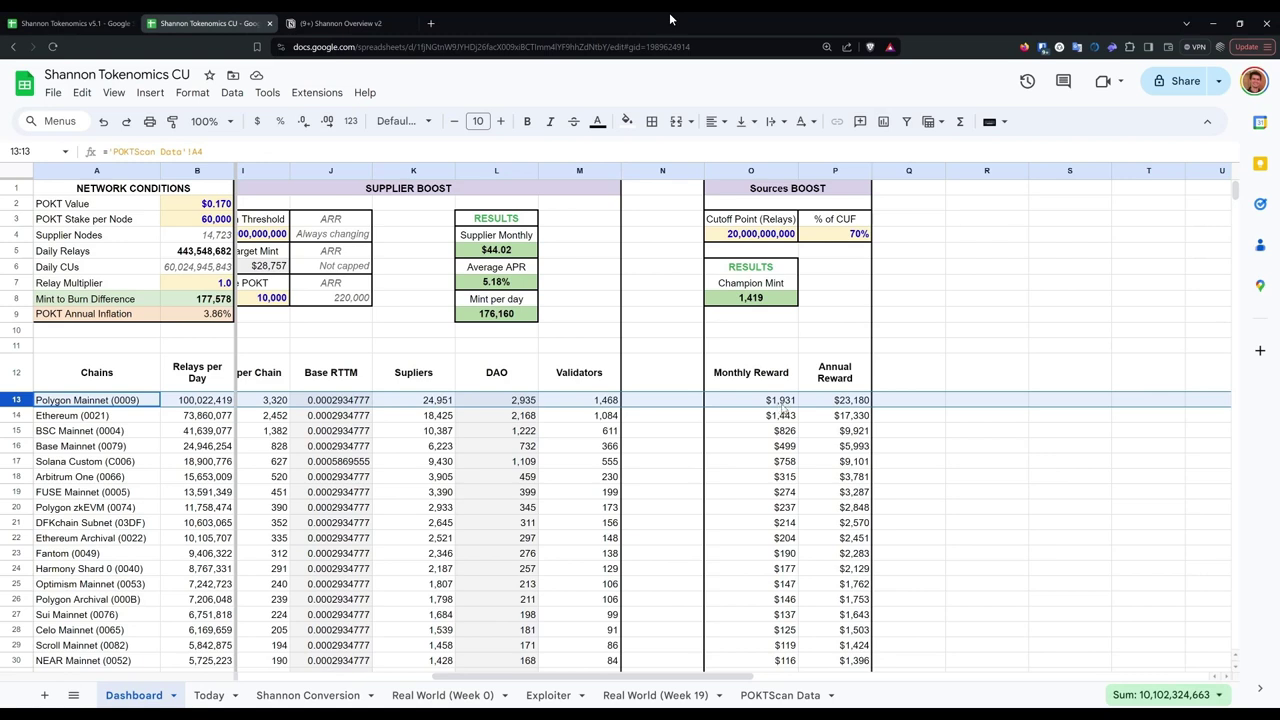
pyautogui.click(200, 405)
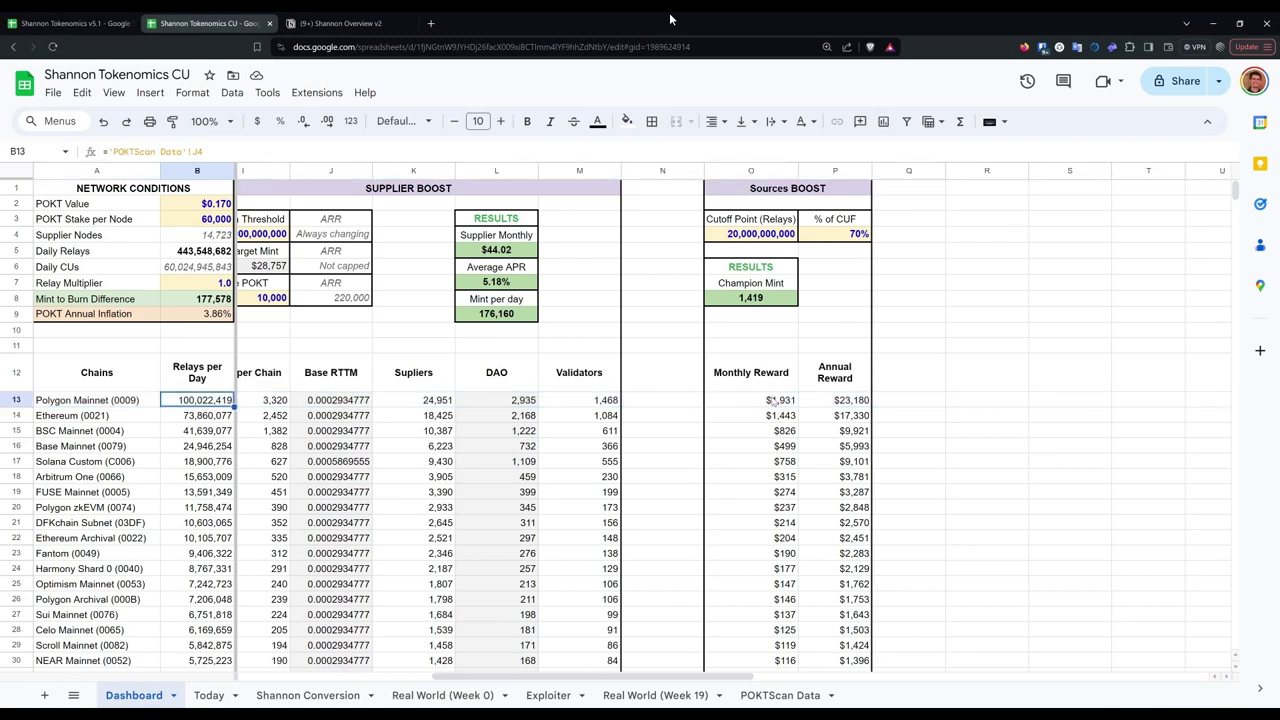
pyautogui.click(768, 400)
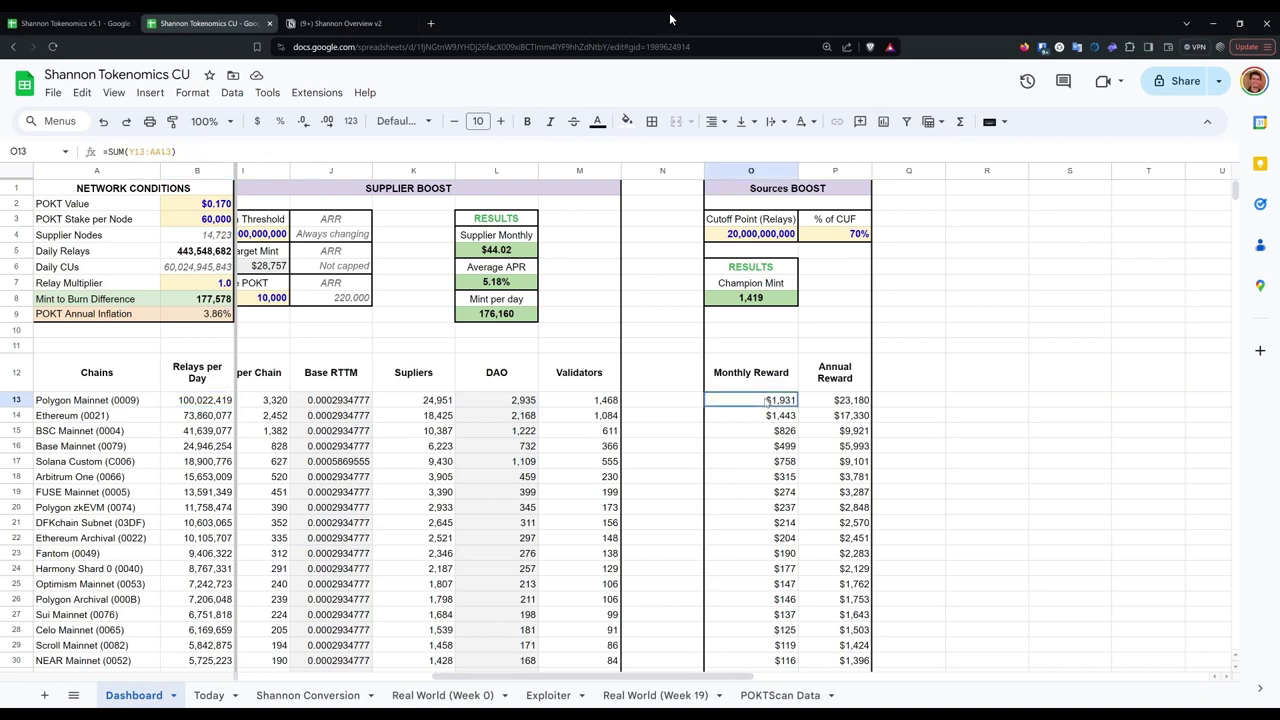
pyautogui.click(24, 401)
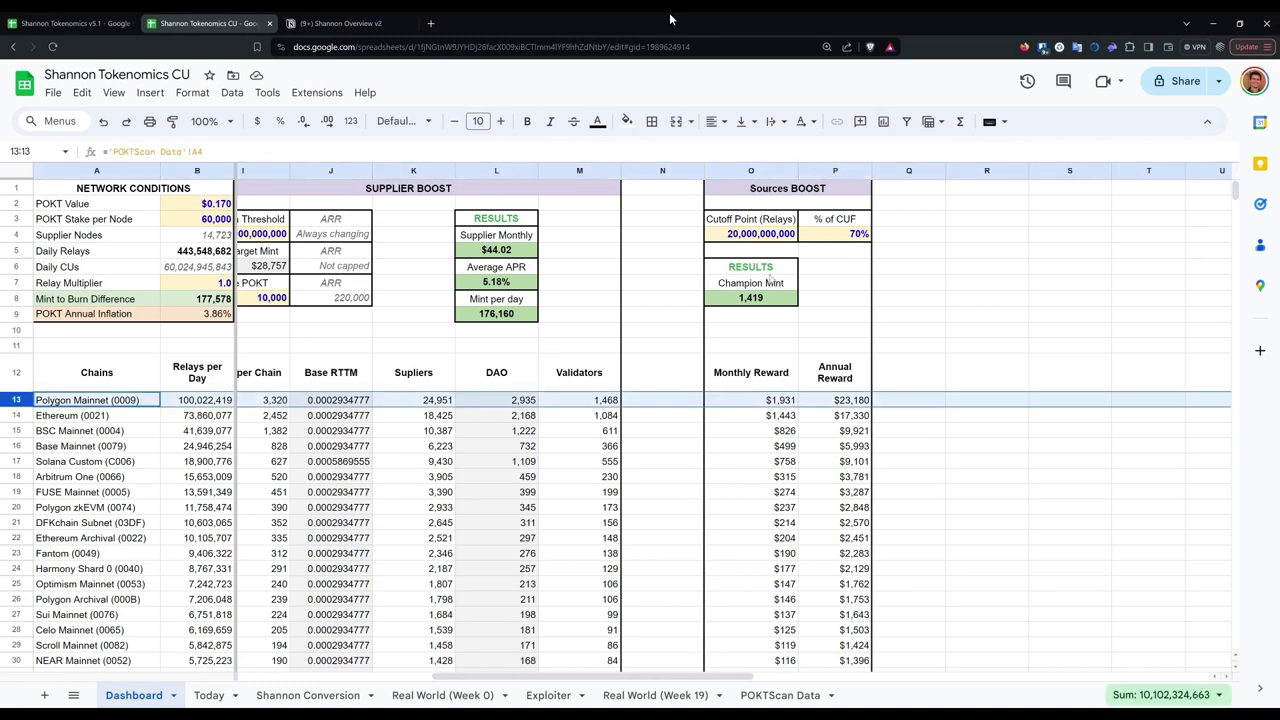
pyautogui.click(204, 256)
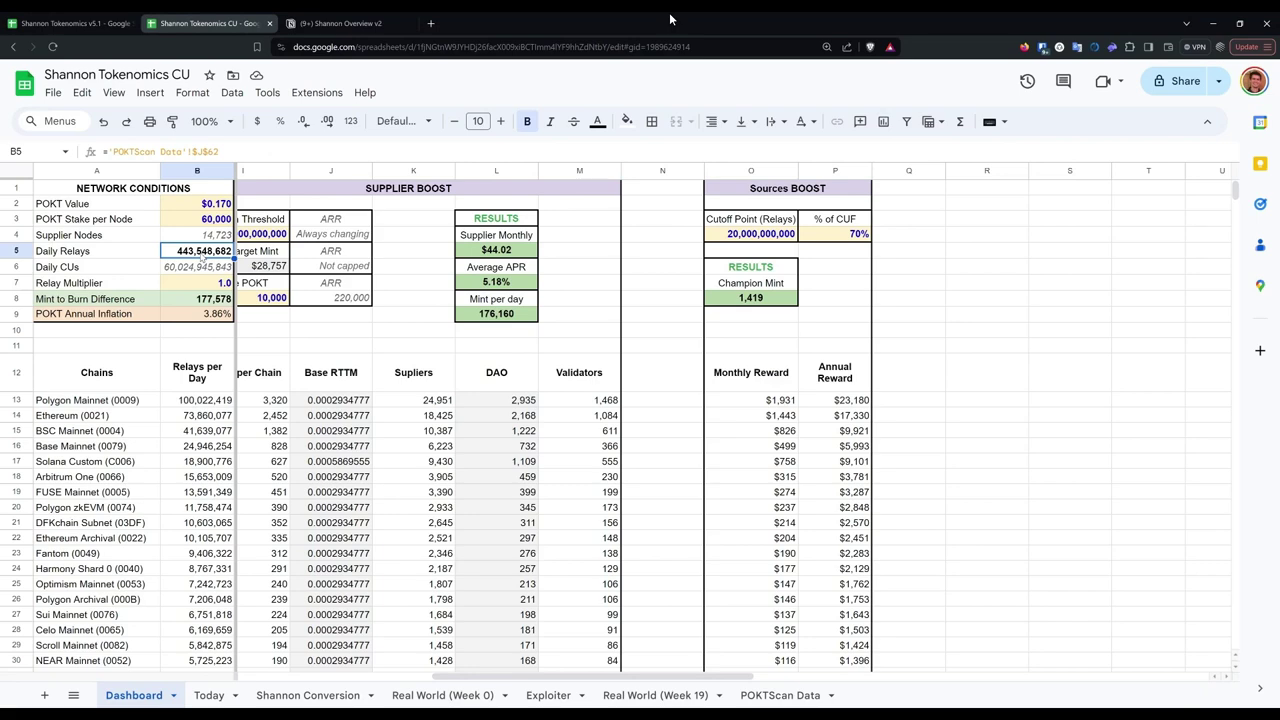
pyautogui.click(790, 400)
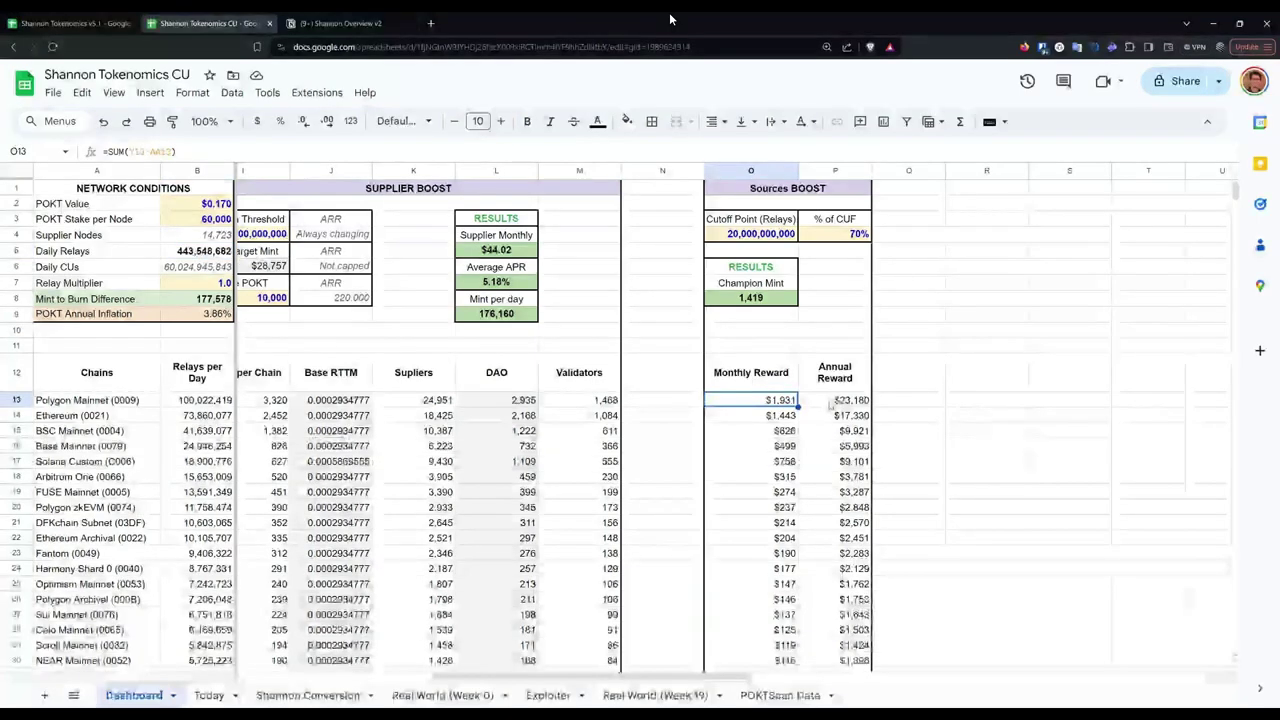
pyautogui.click(822, 401)
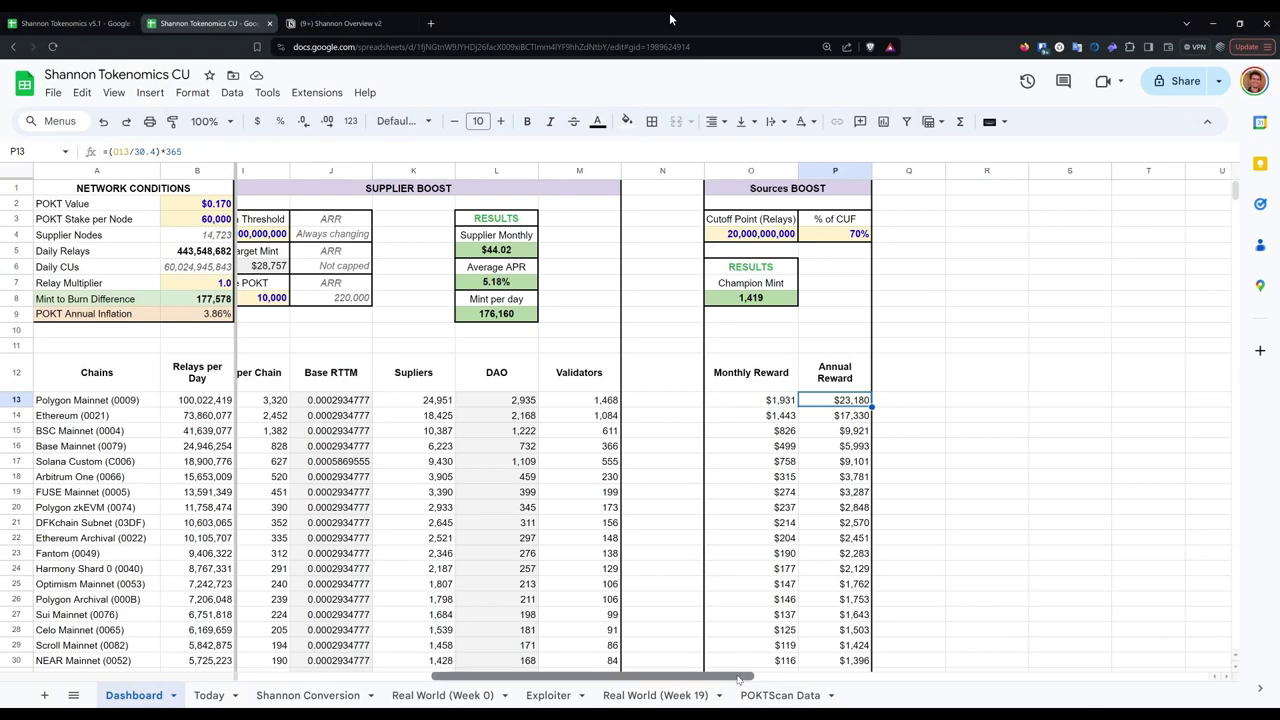
# Step: Check the Sources percentage in G9 of the Relay Mint = Burn reward distribution
pyautogui.moveTo(737, 679); pyautogui.dragTo(548, 667)
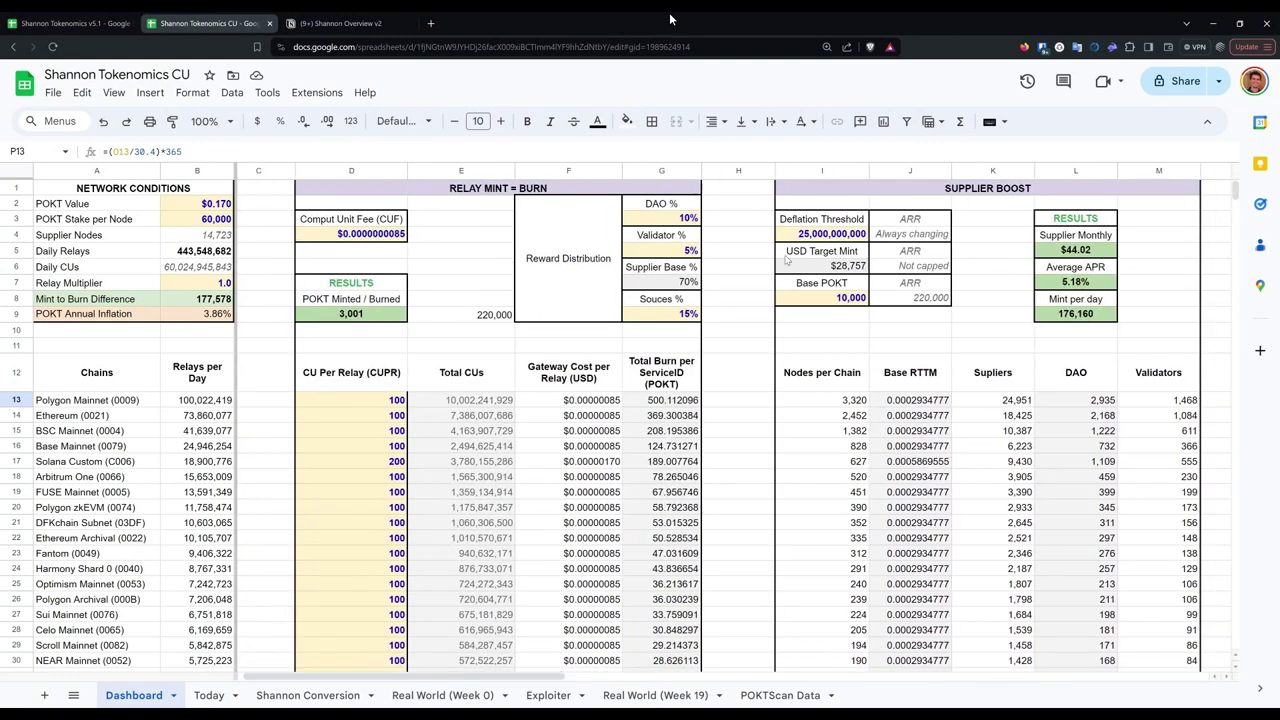
pyautogui.click(652, 314)
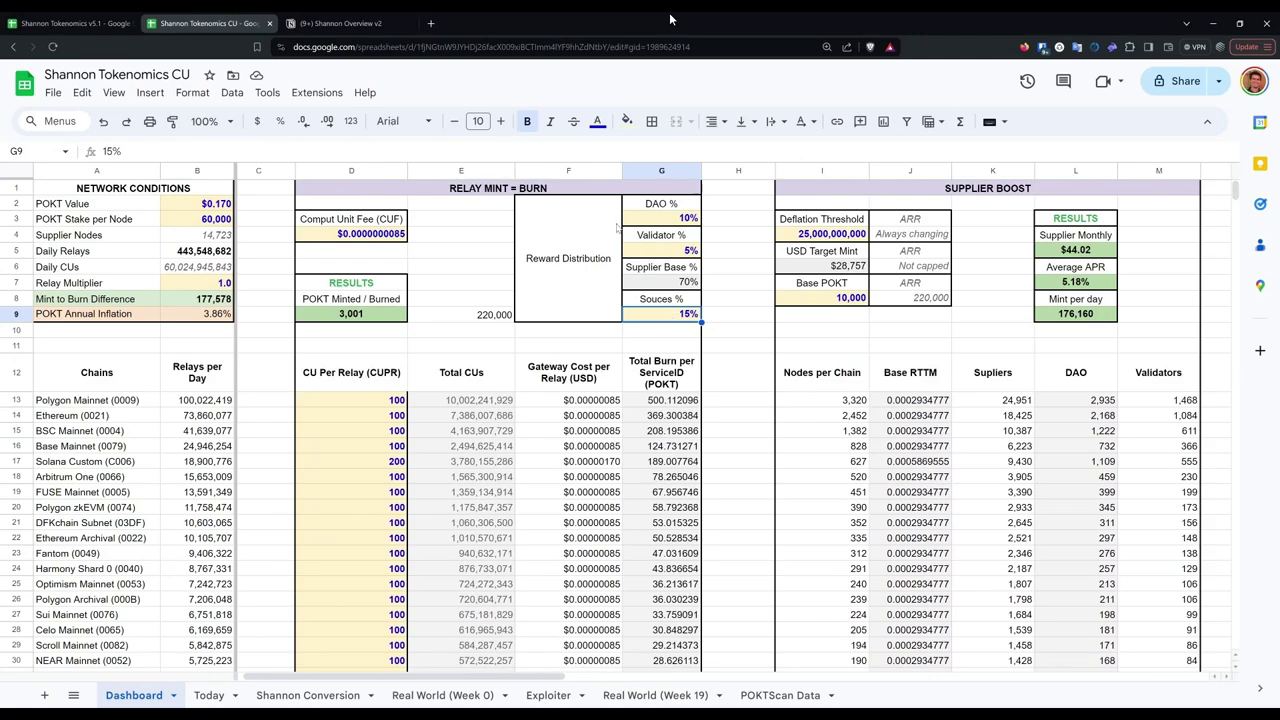
# Step: Set the Sources Boost % of CUF to 0% and check the Monthly Reward of several chains, starting with Polygon Mainnet
pyautogui.moveTo(540, 676); pyautogui.dragTo(730, 676)
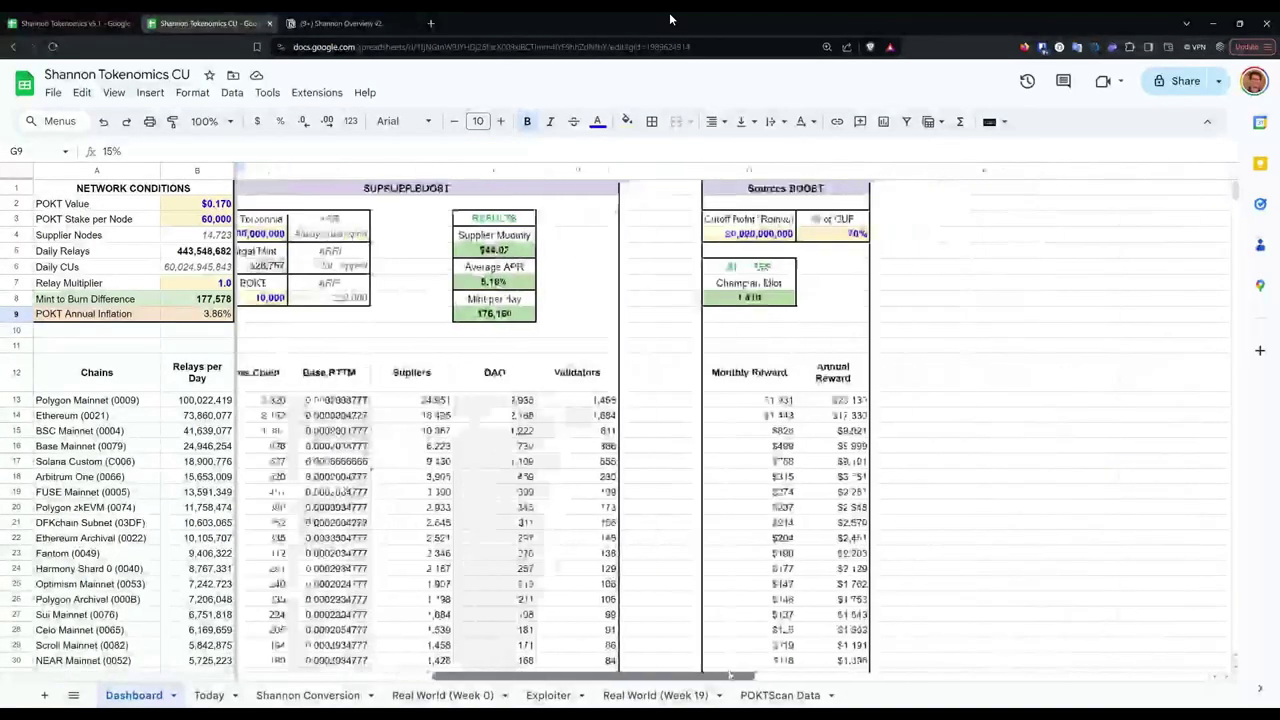
pyautogui.click(790, 400)
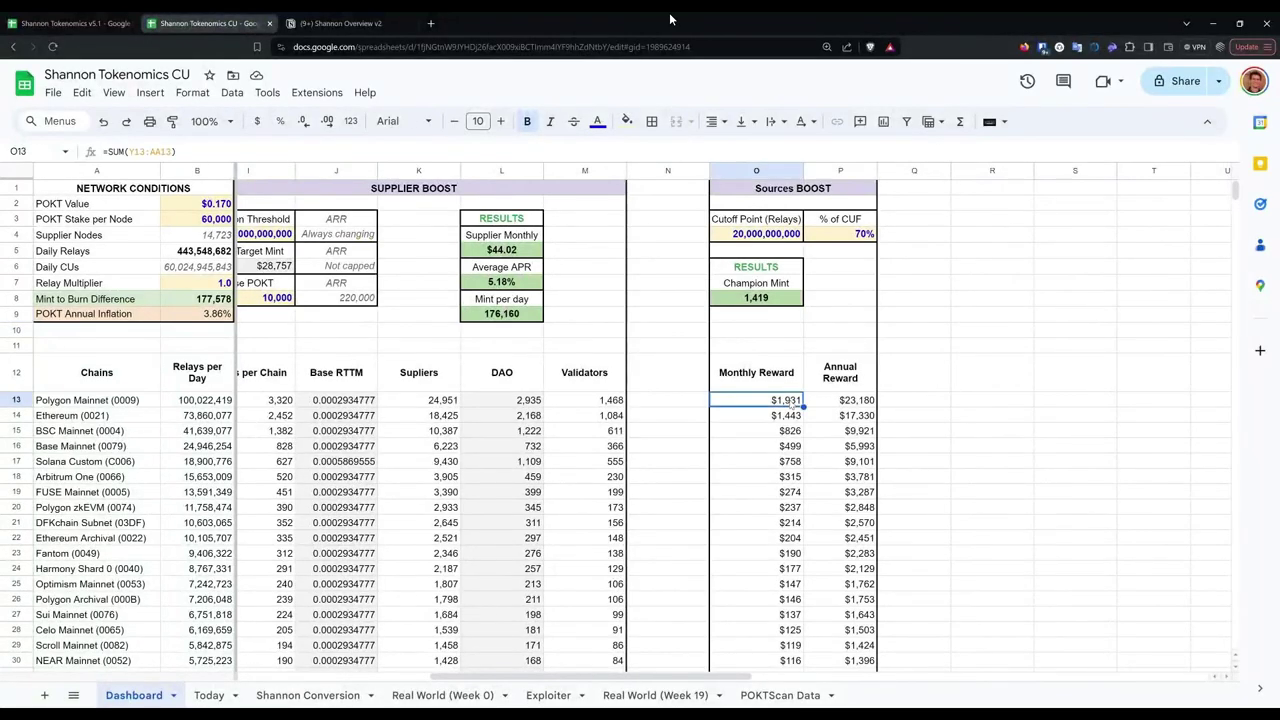
pyautogui.click(860, 234)
pyautogui.doubleClick(860, 234)
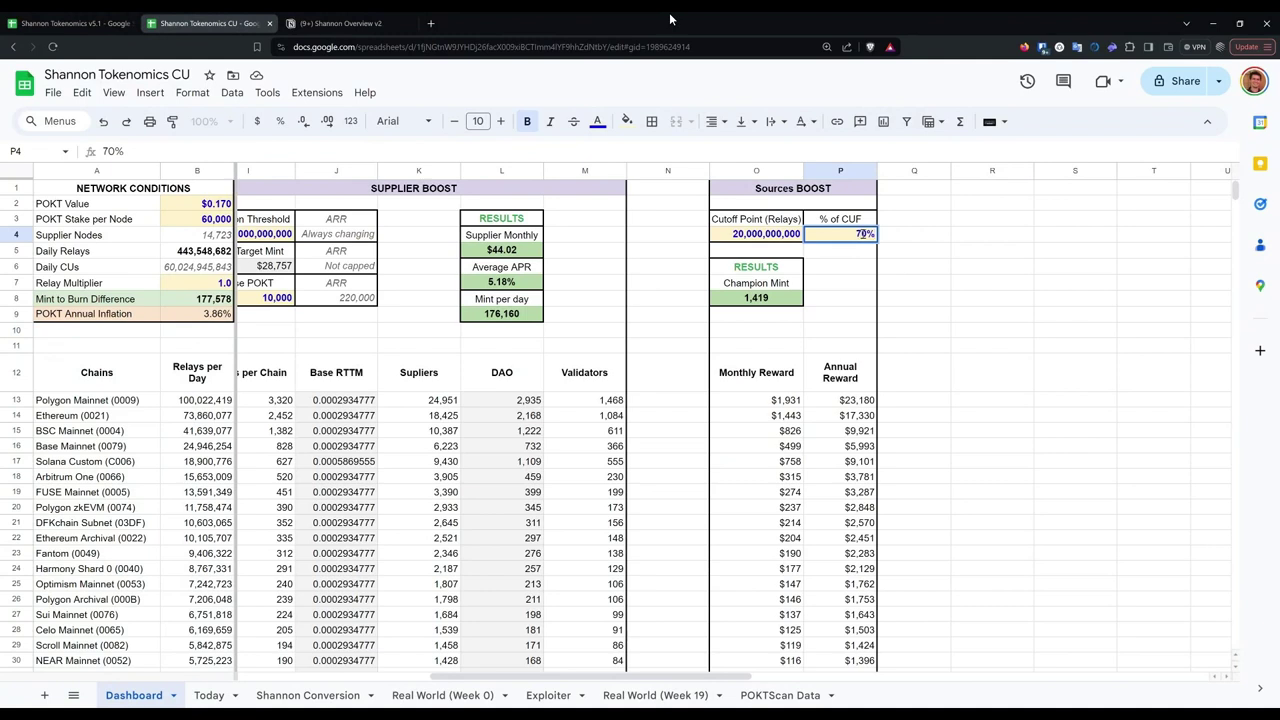
pyautogui.doubleClick(861, 234)
pyautogui.write('0')
pyautogui.press('Return')
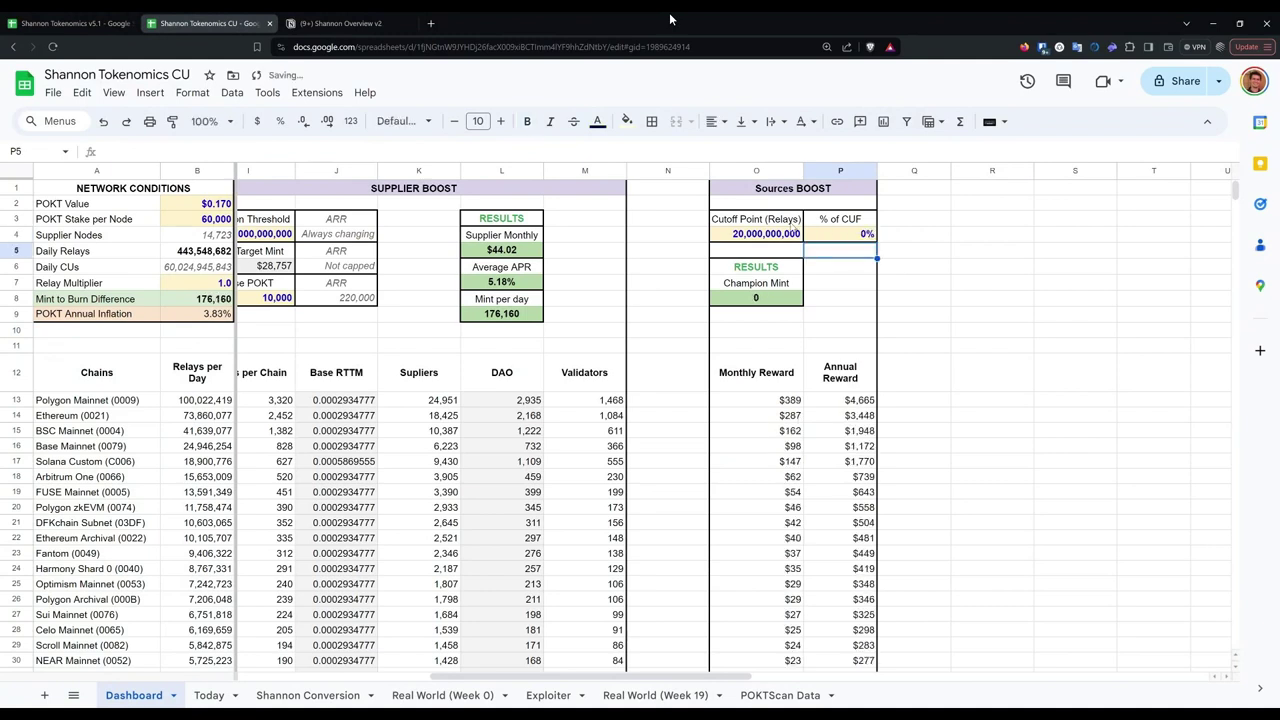
pyautogui.click(793, 403)
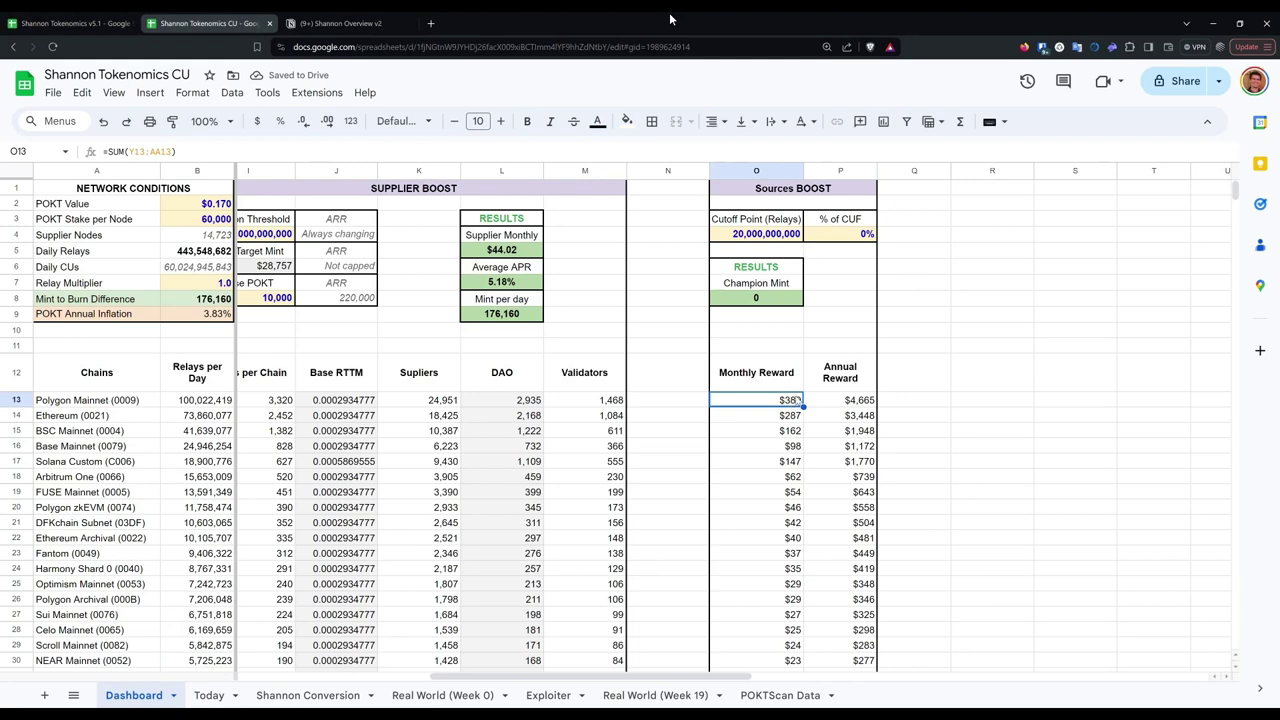
pyautogui.click(775, 572)
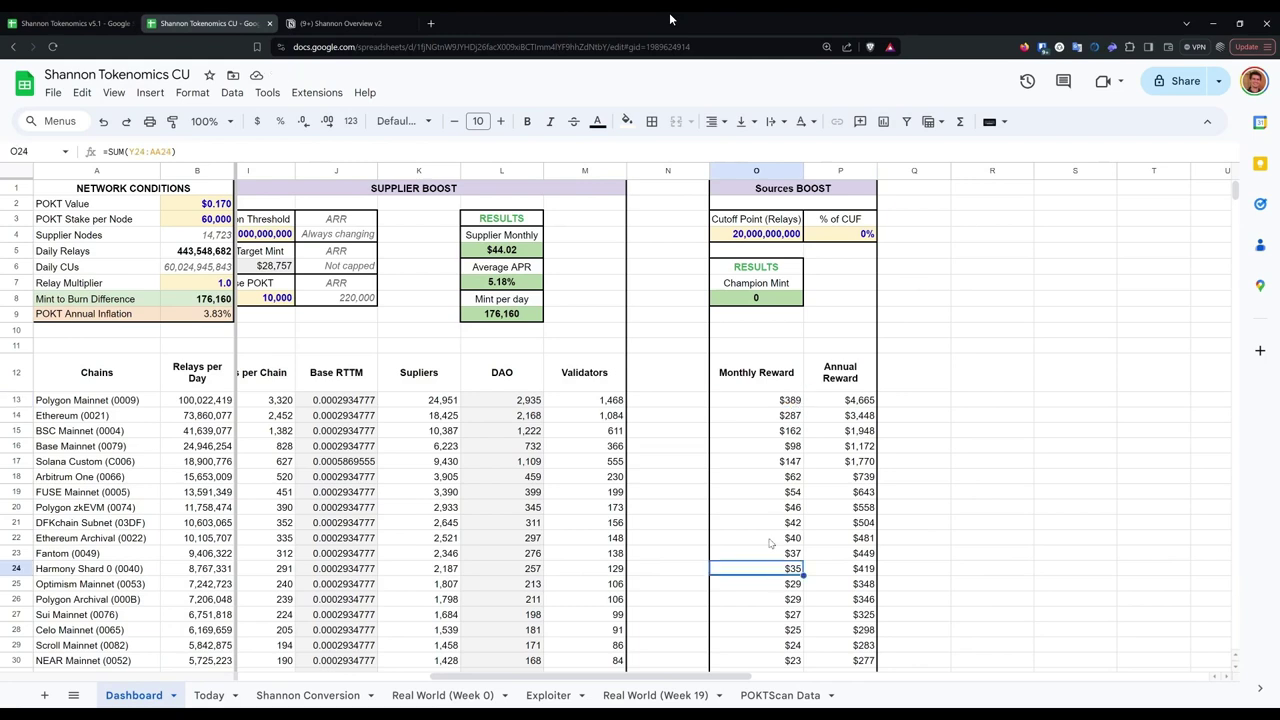
pyautogui.click(777, 541)
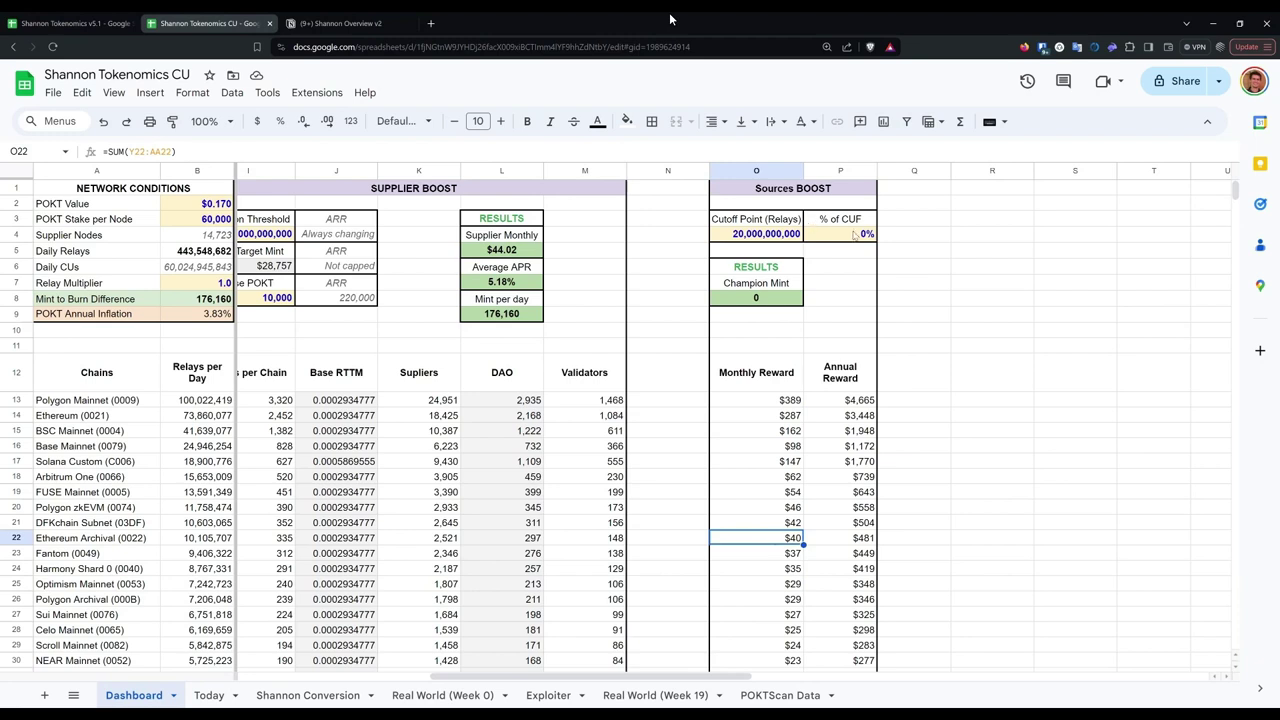
pyautogui.click(780, 525)
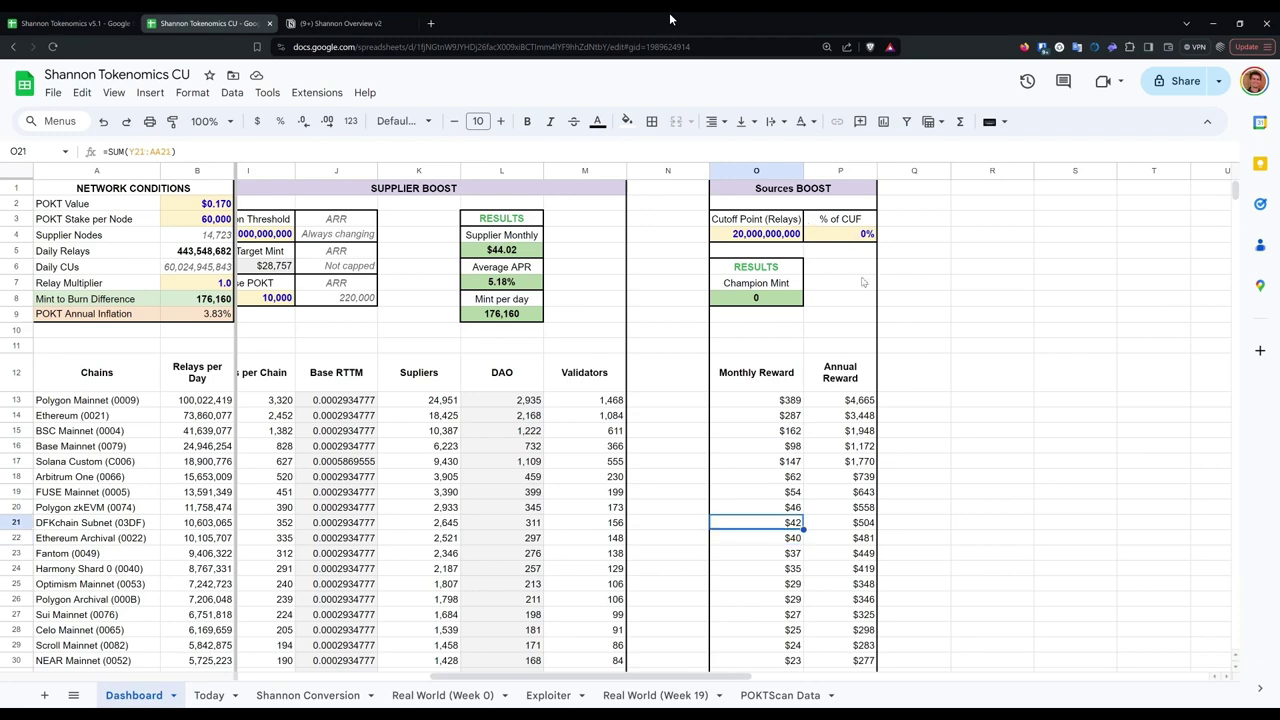
# Step: Set the Sources Boost % of CUF to 70% and check the Polygon Mainnet row's reward
pyautogui.doubleClick(860, 237)
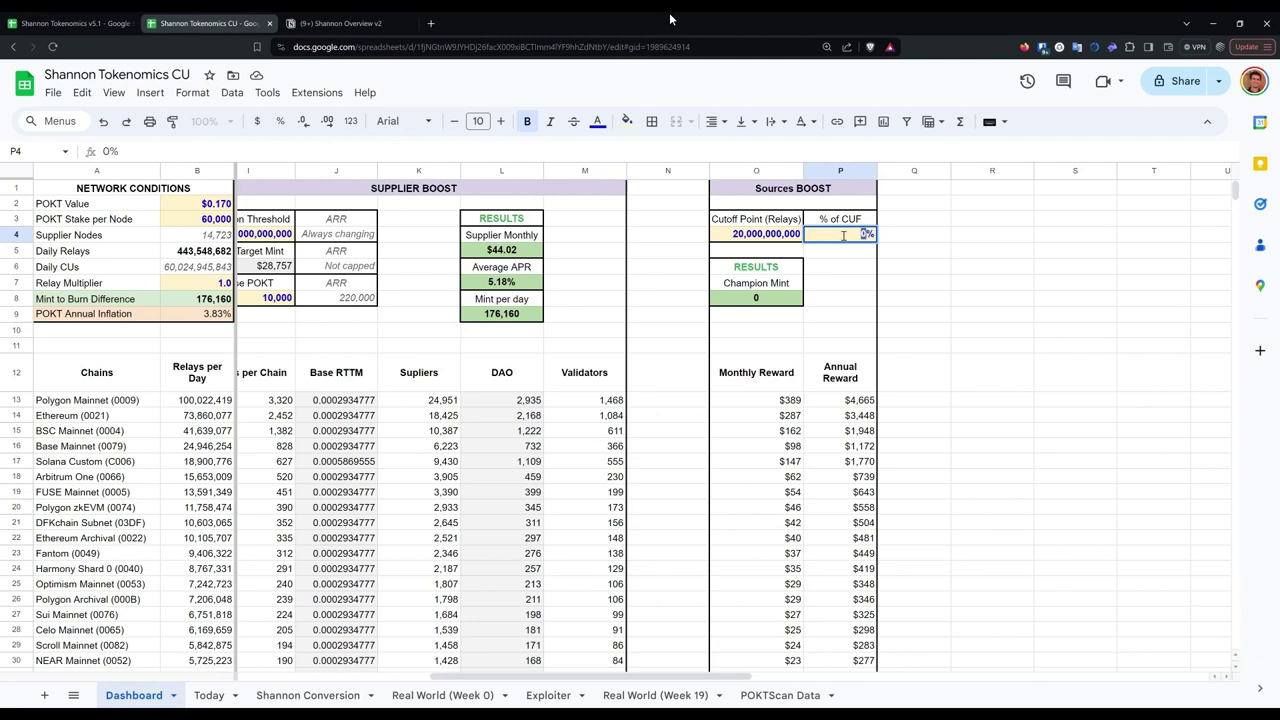
pyautogui.write('70')
pyautogui.press('Return')
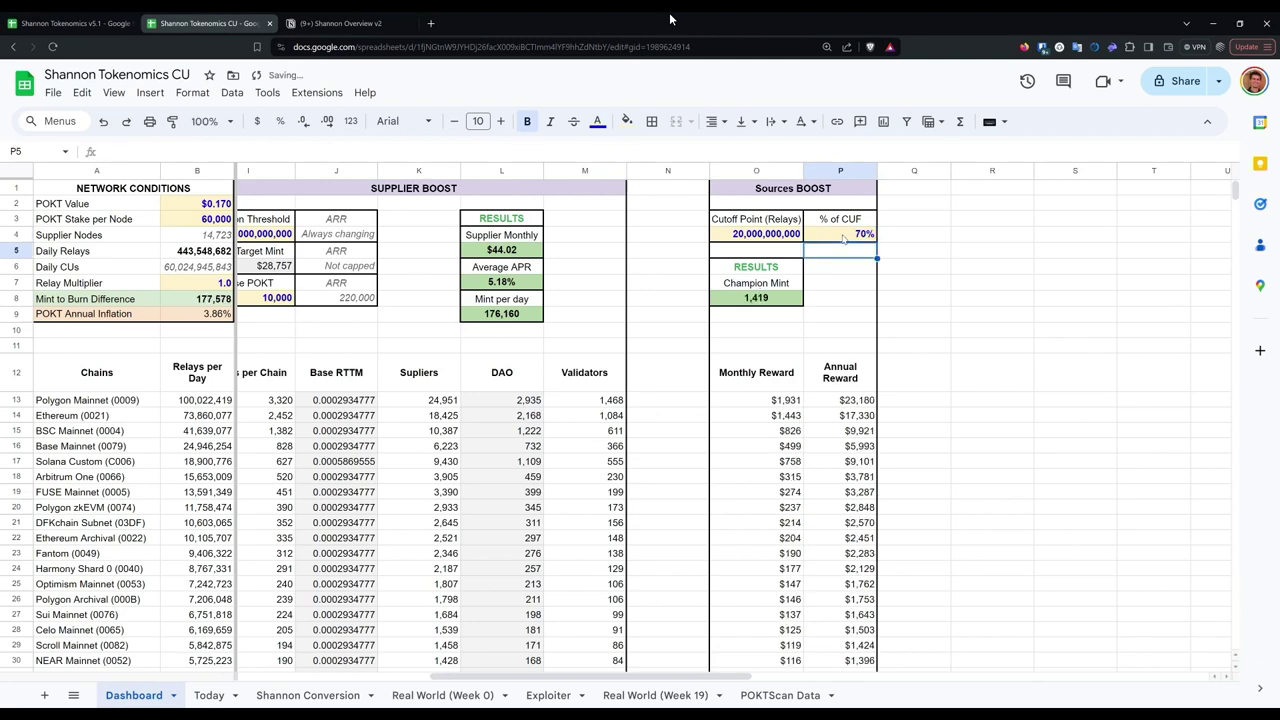
pyautogui.click(783, 400)
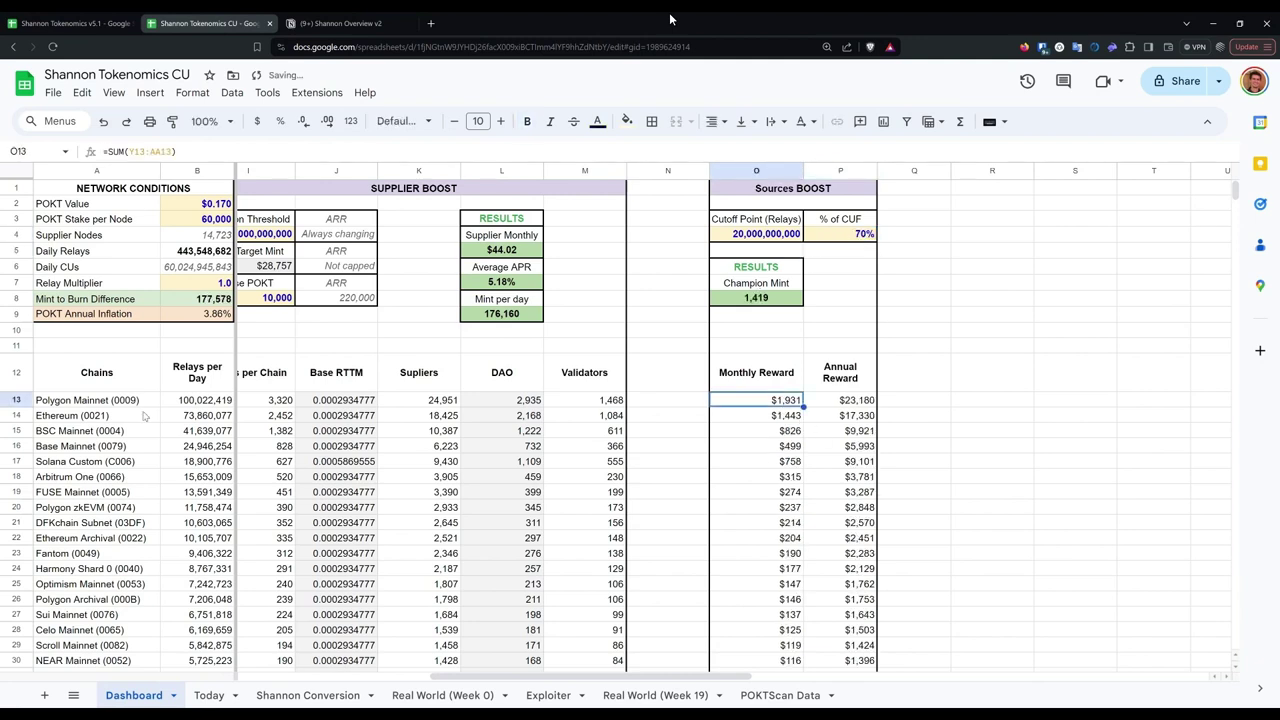
pyautogui.click(22, 400)
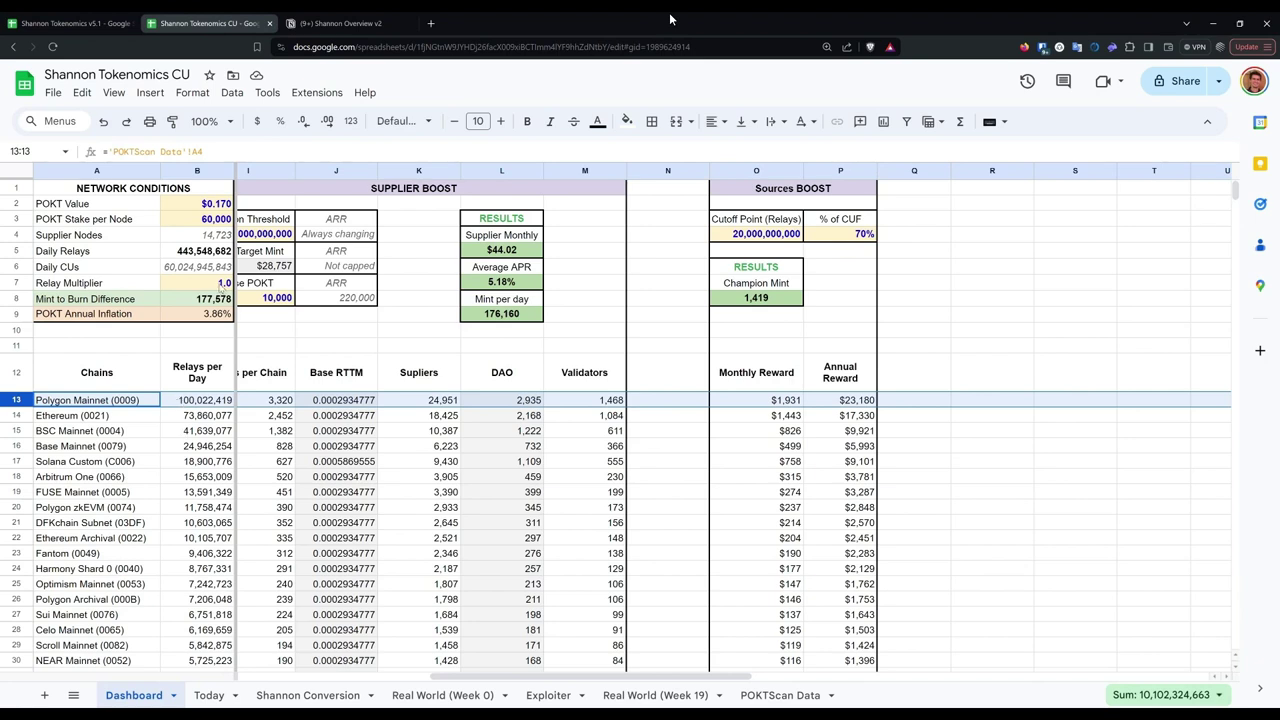
# Step: Set the Relay Multiplier in the network conditions to 10
pyautogui.doubleClick(222, 284)
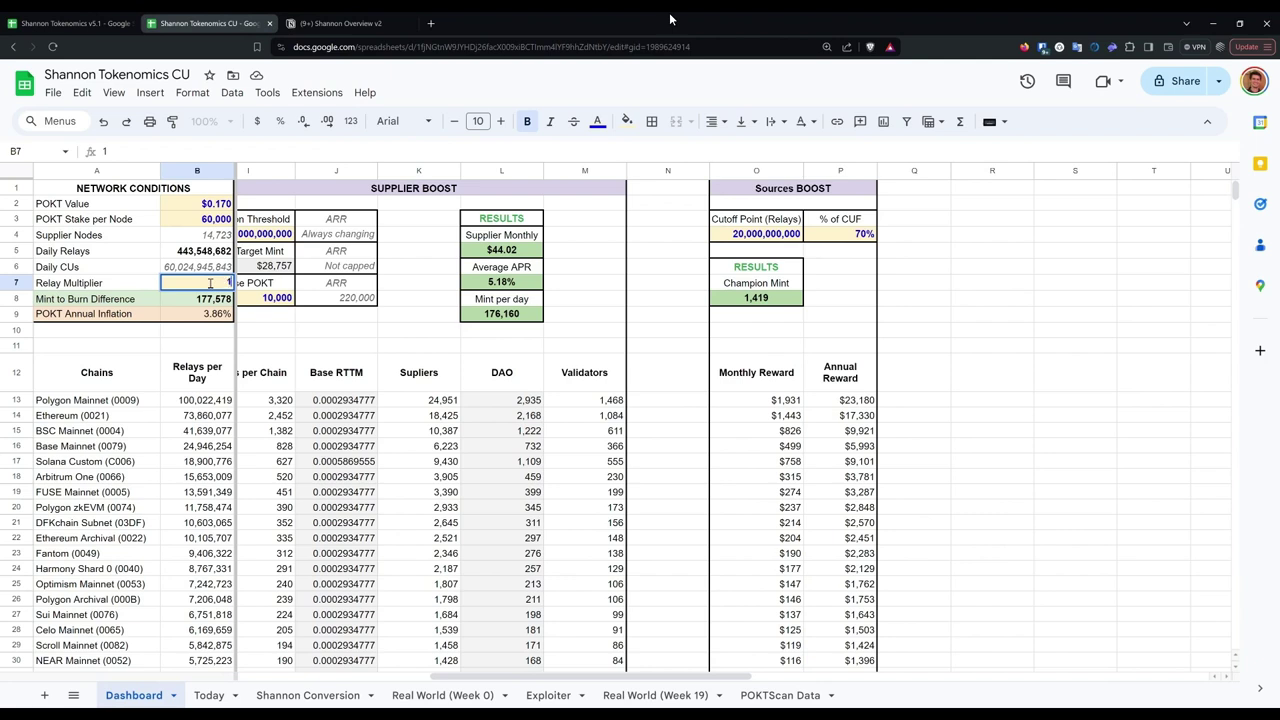
pyautogui.write('0')
pyautogui.press('Return')
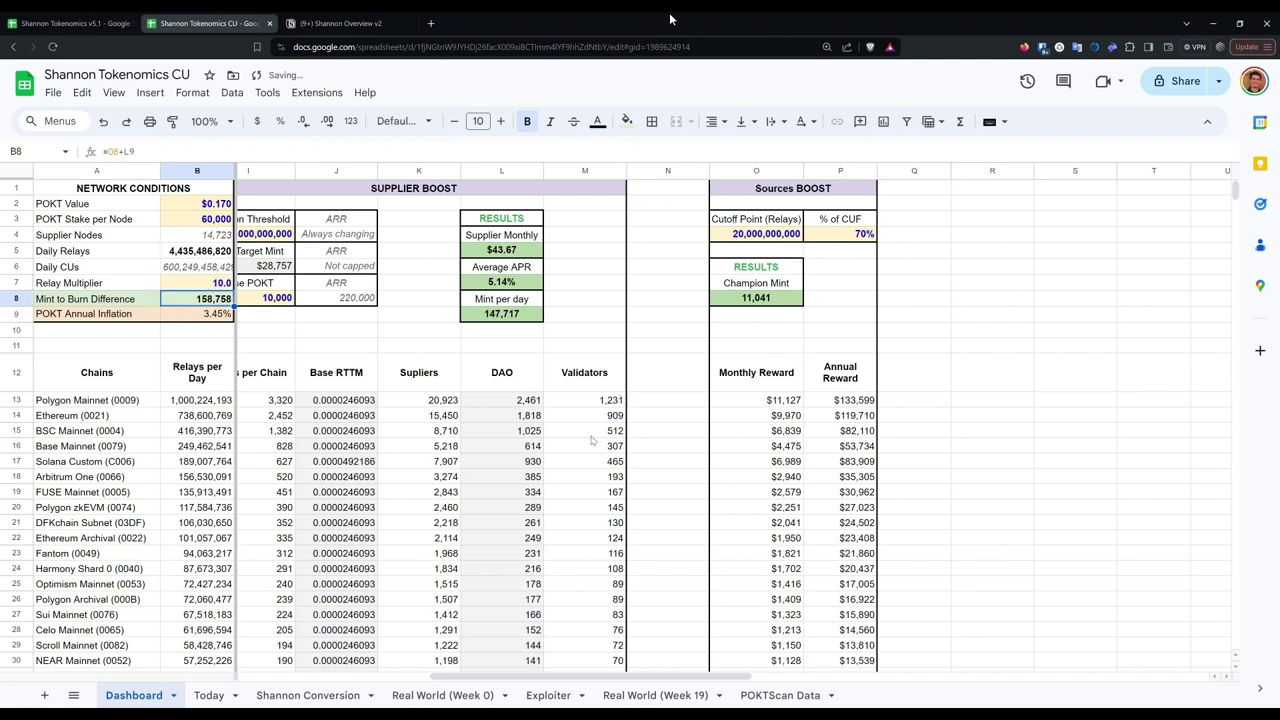
# Step: Examine the relays per day and monthly rewards in the Polygon Mainnet, Ethereum and DFKchain Subnet rows
pyautogui.click(792, 403)
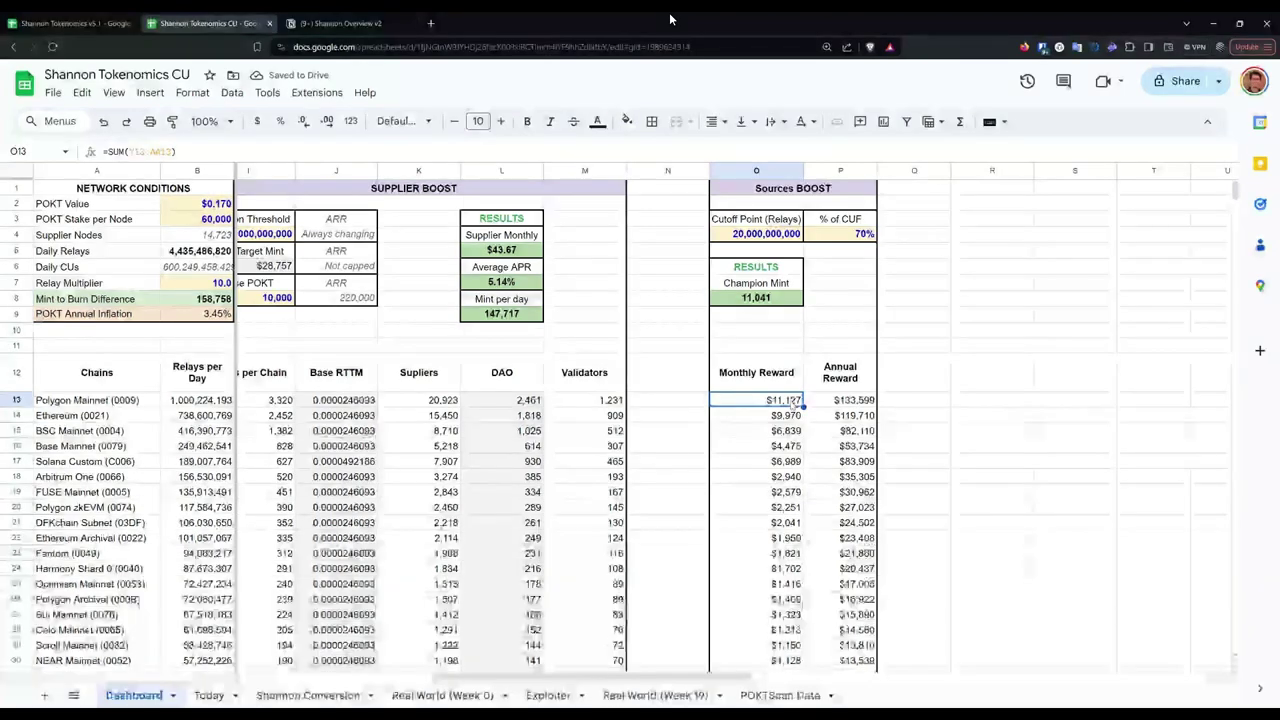
pyautogui.click(14, 402)
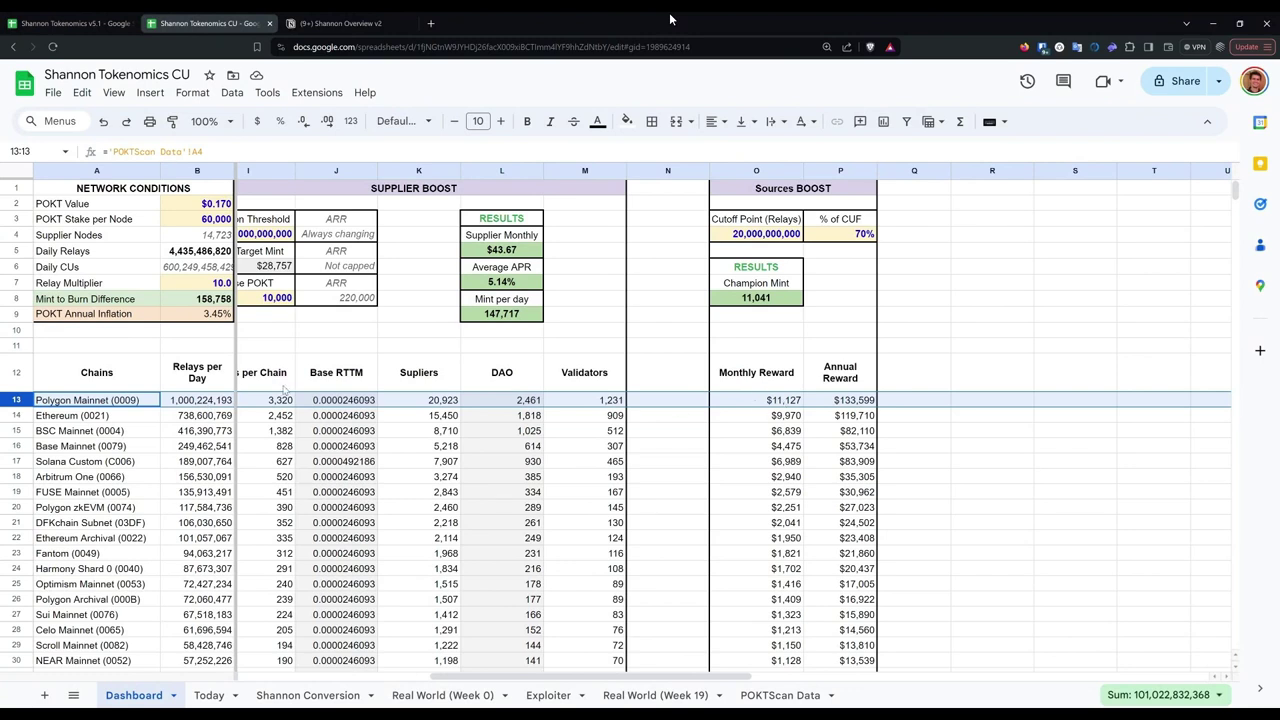
pyautogui.click(220, 402)
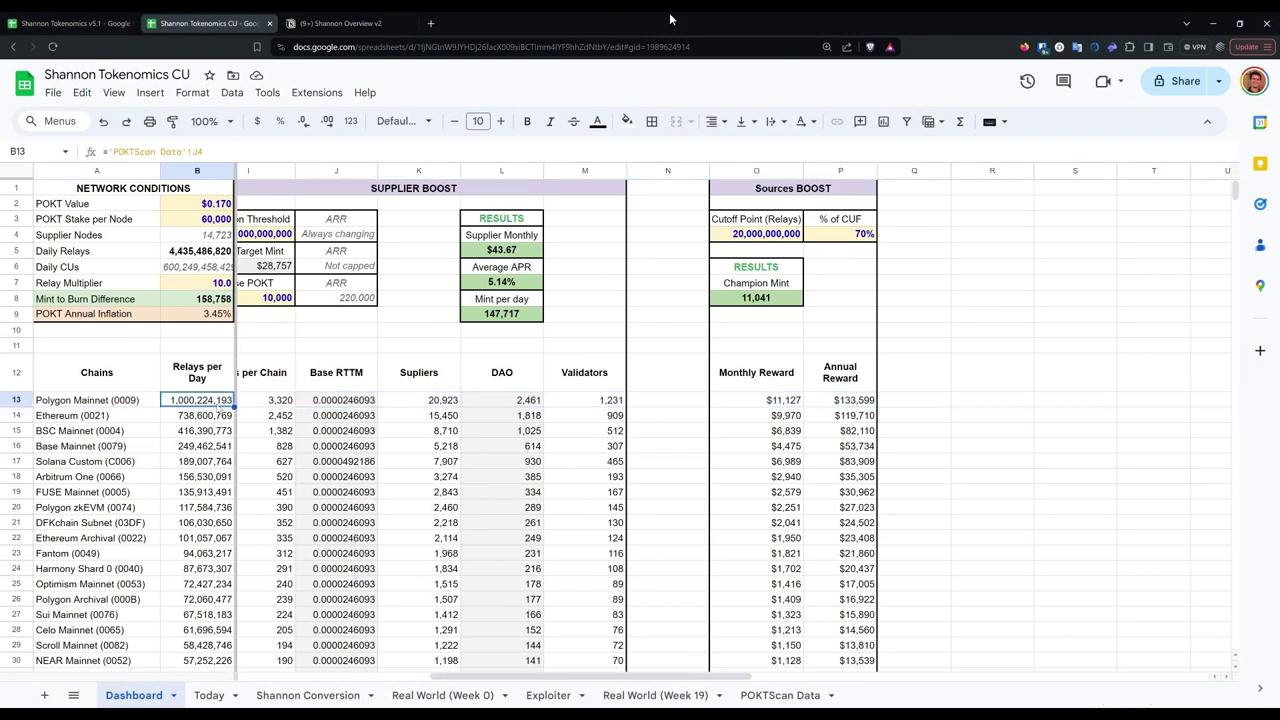
pyautogui.click(20, 401)
pyautogui.click(784, 403)
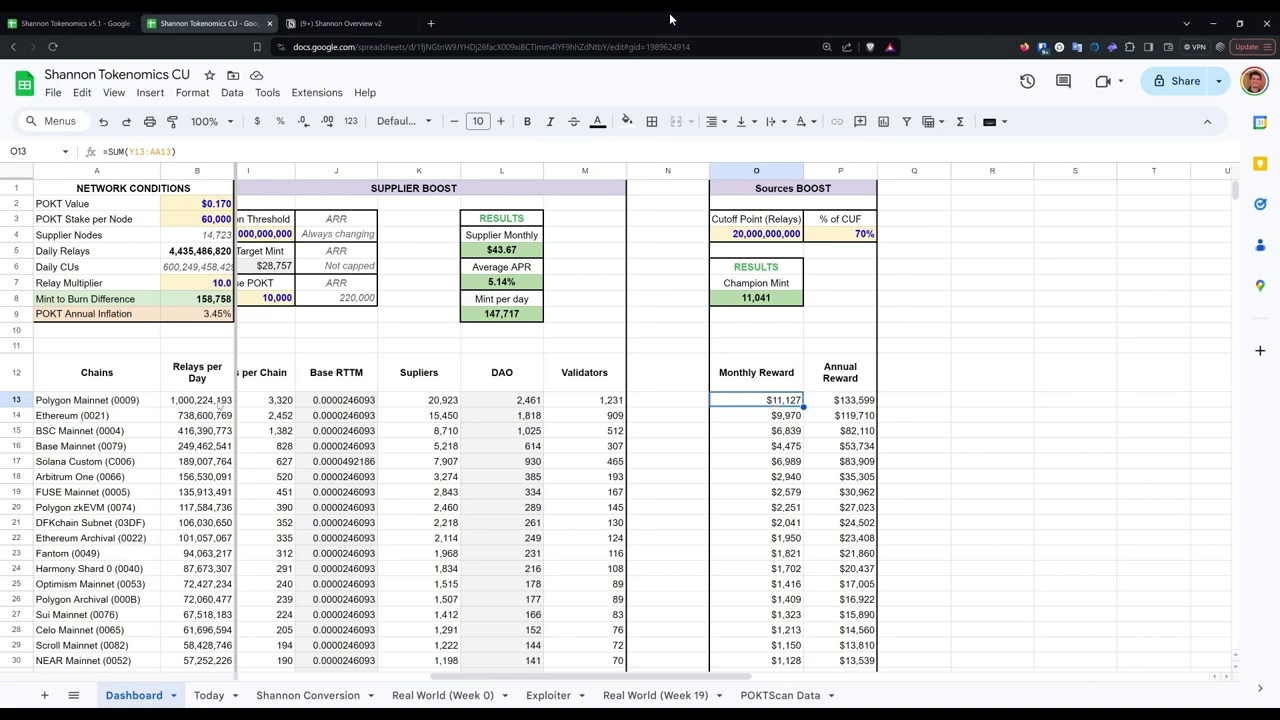
pyautogui.click(13, 400)
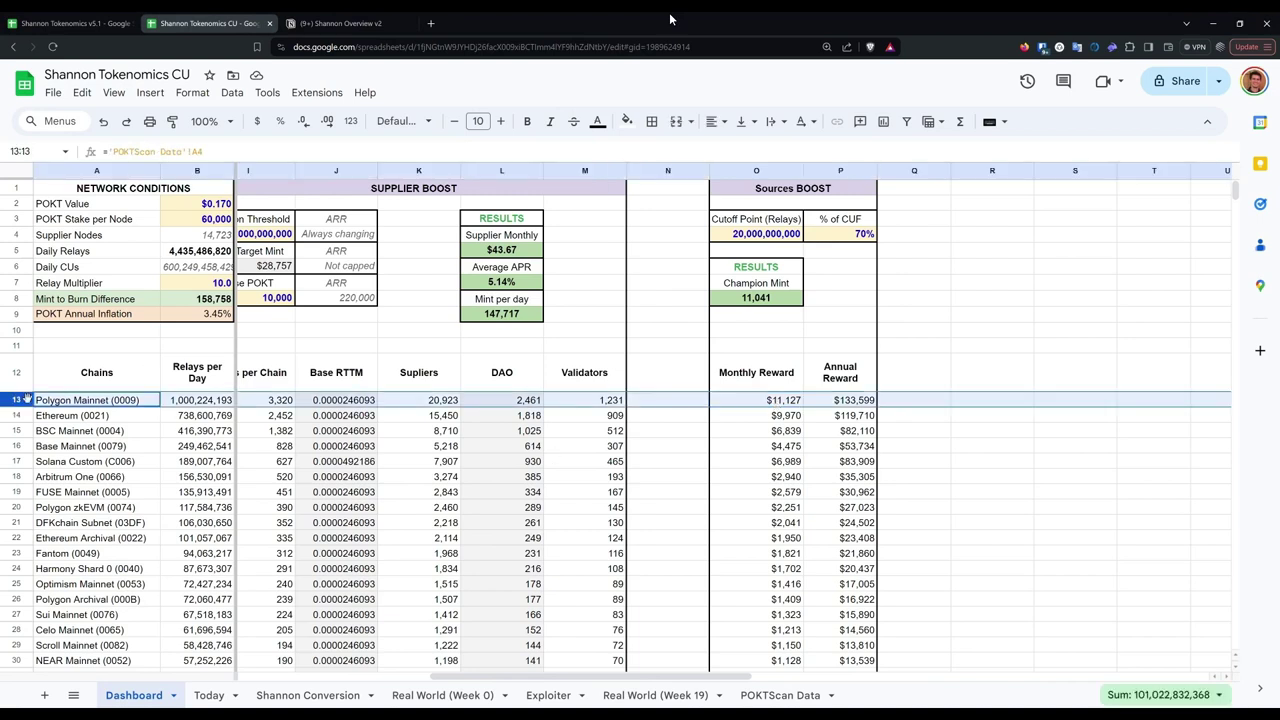
pyautogui.click(18, 415)
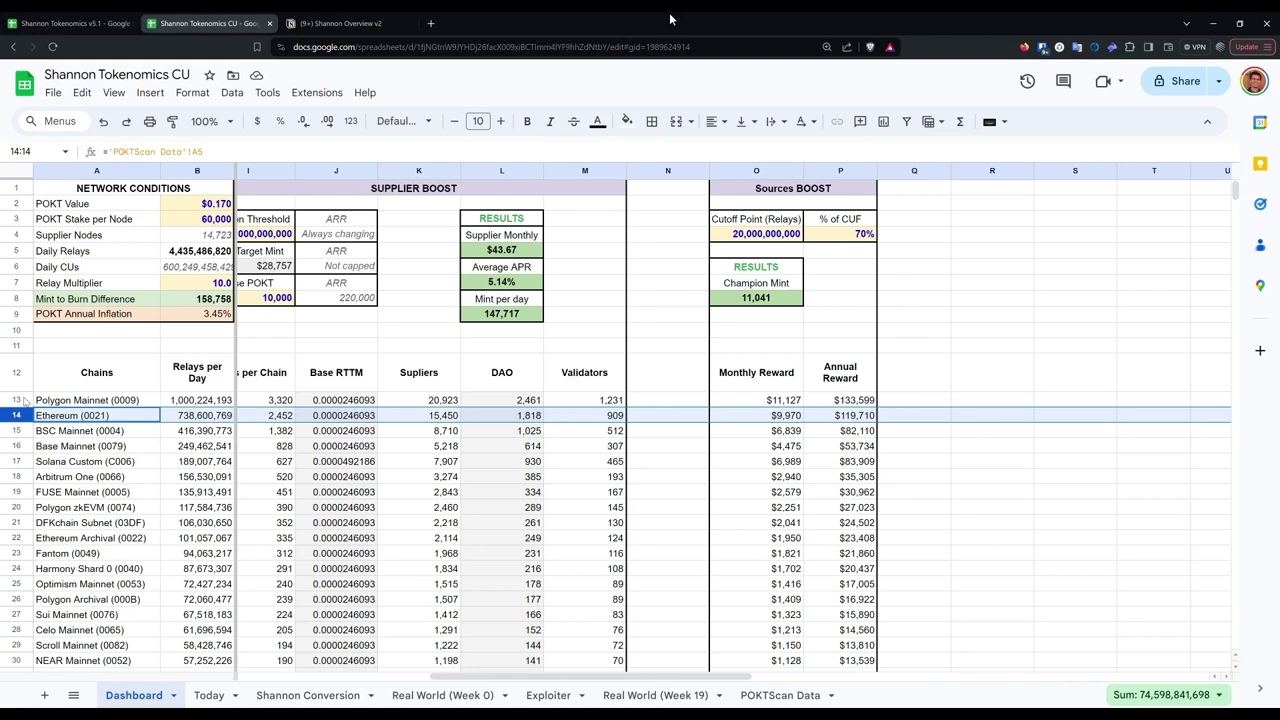
pyautogui.click(769, 418)
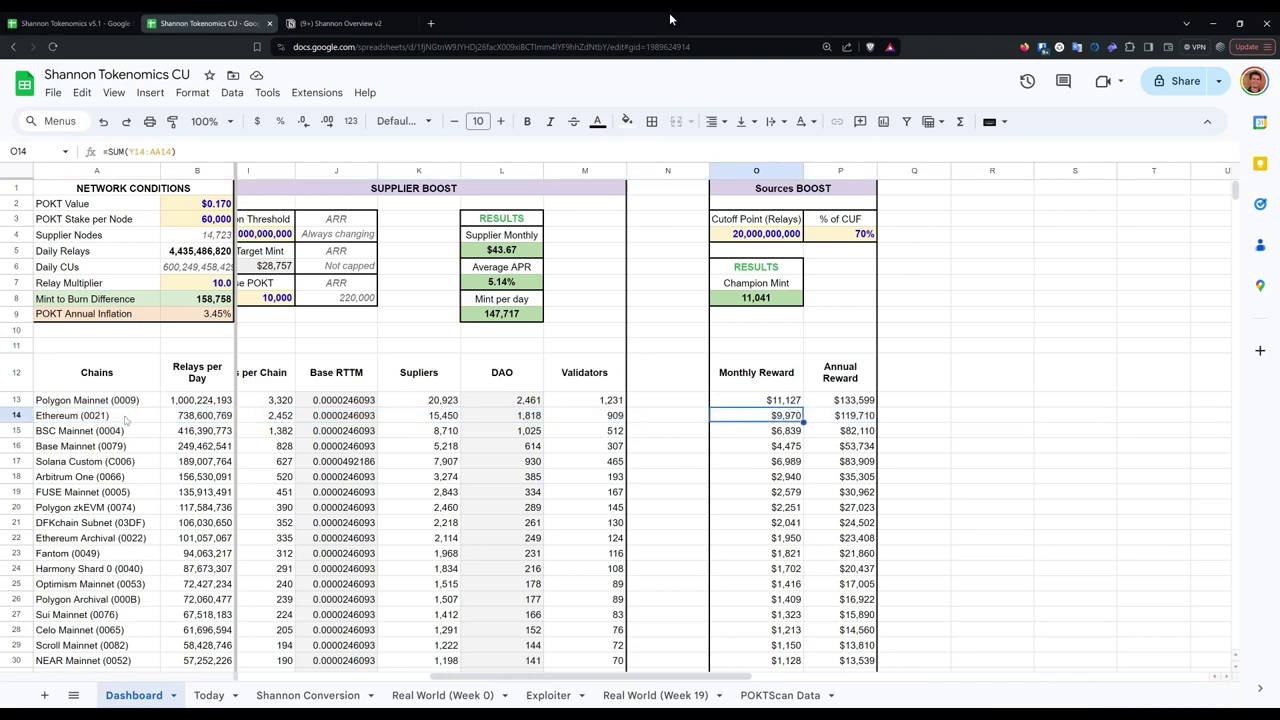
pyautogui.click(17, 523)
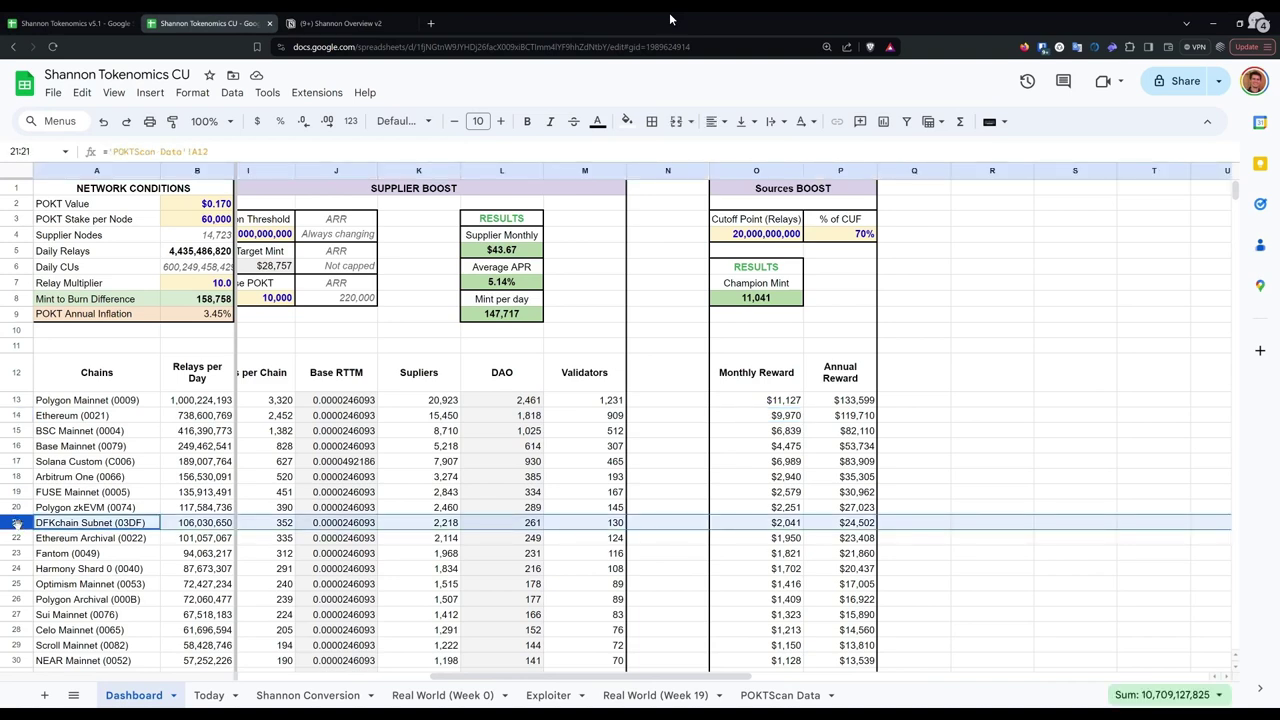
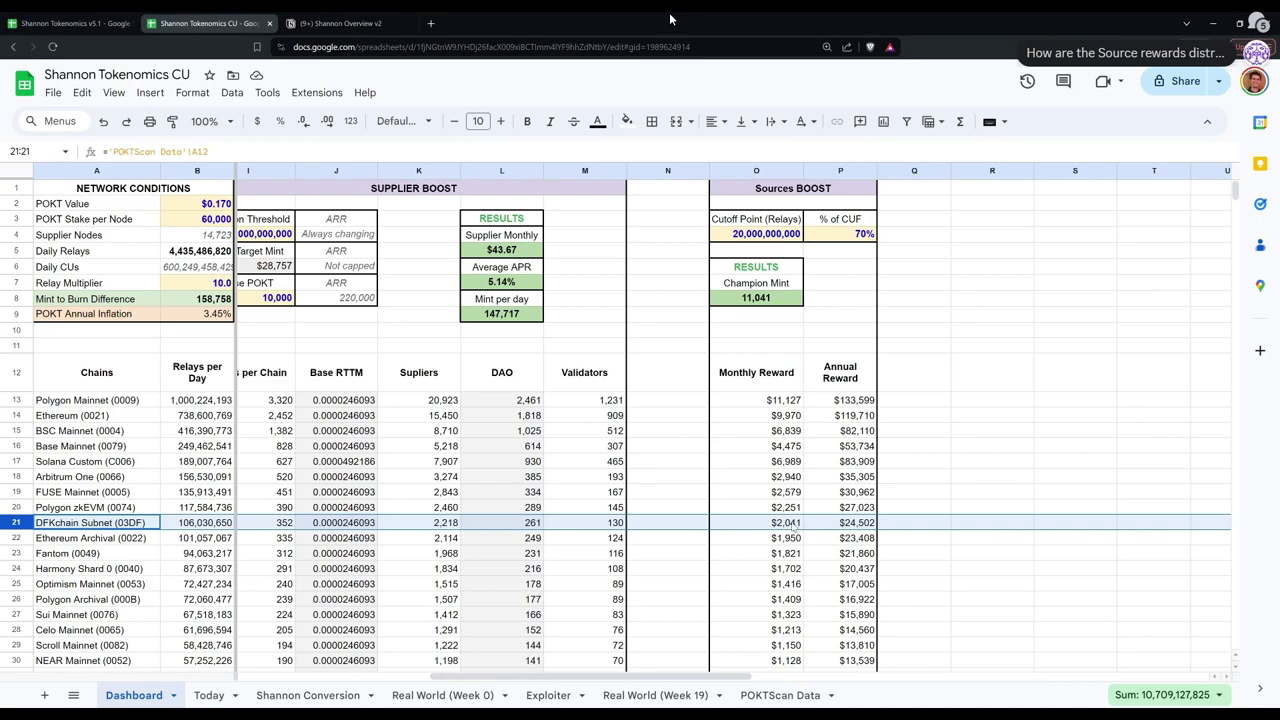
# Step: Examine the lower-volume chains down to the LLM rows, checking the relays and monthly reward of LLM (3)
pyautogui.scroll(-3, 220, 554)
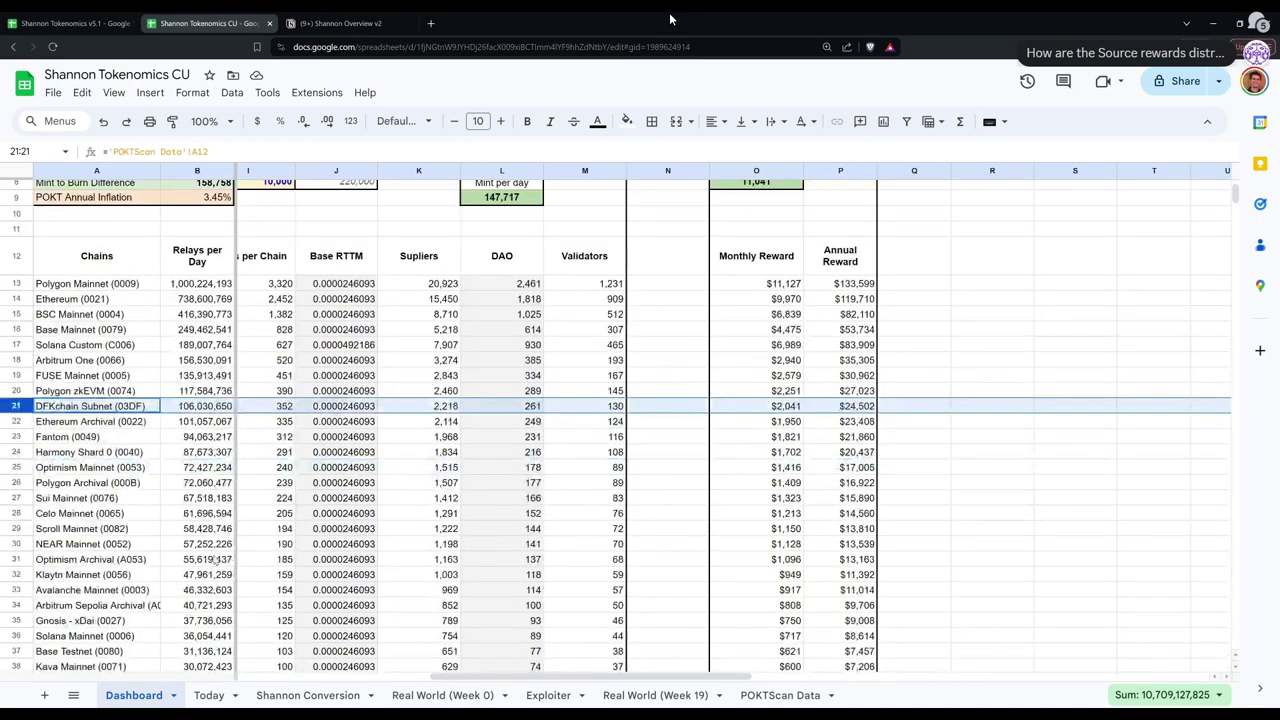
pyautogui.click(16, 483)
pyautogui.scroll(-15, 296, 523)
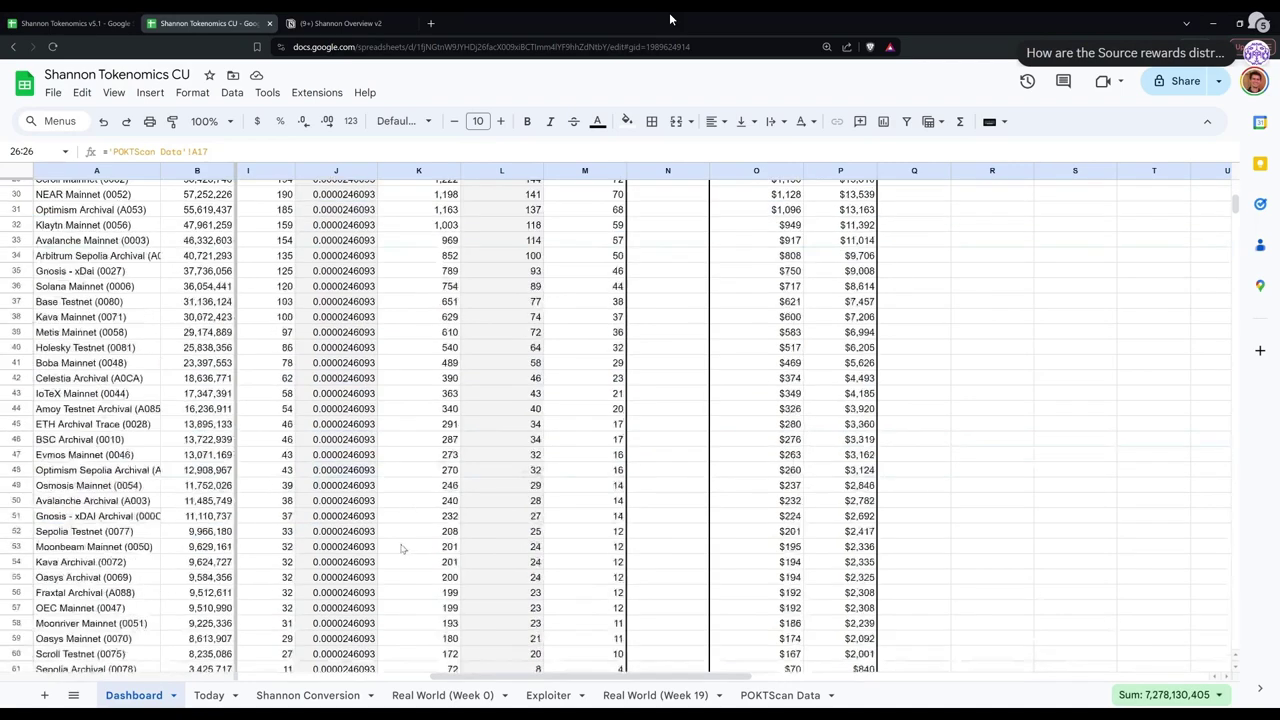
pyautogui.click(16, 350)
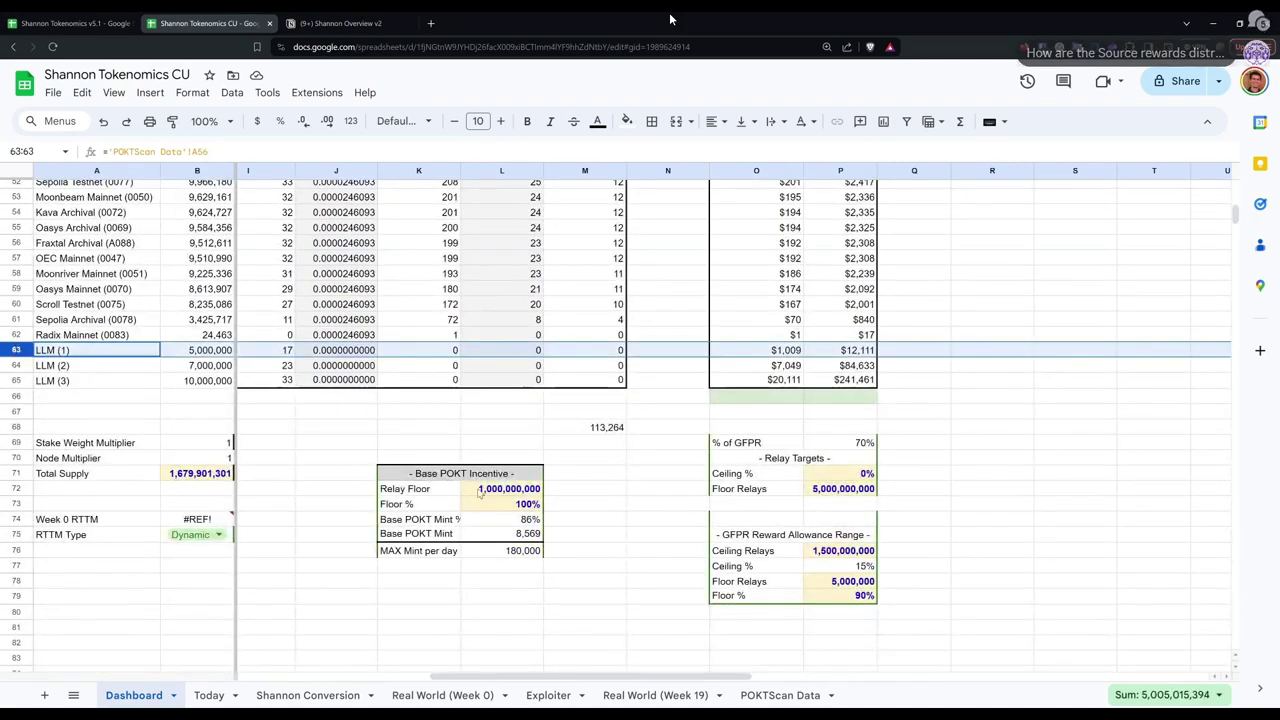
pyautogui.scroll(3, 688, 502)
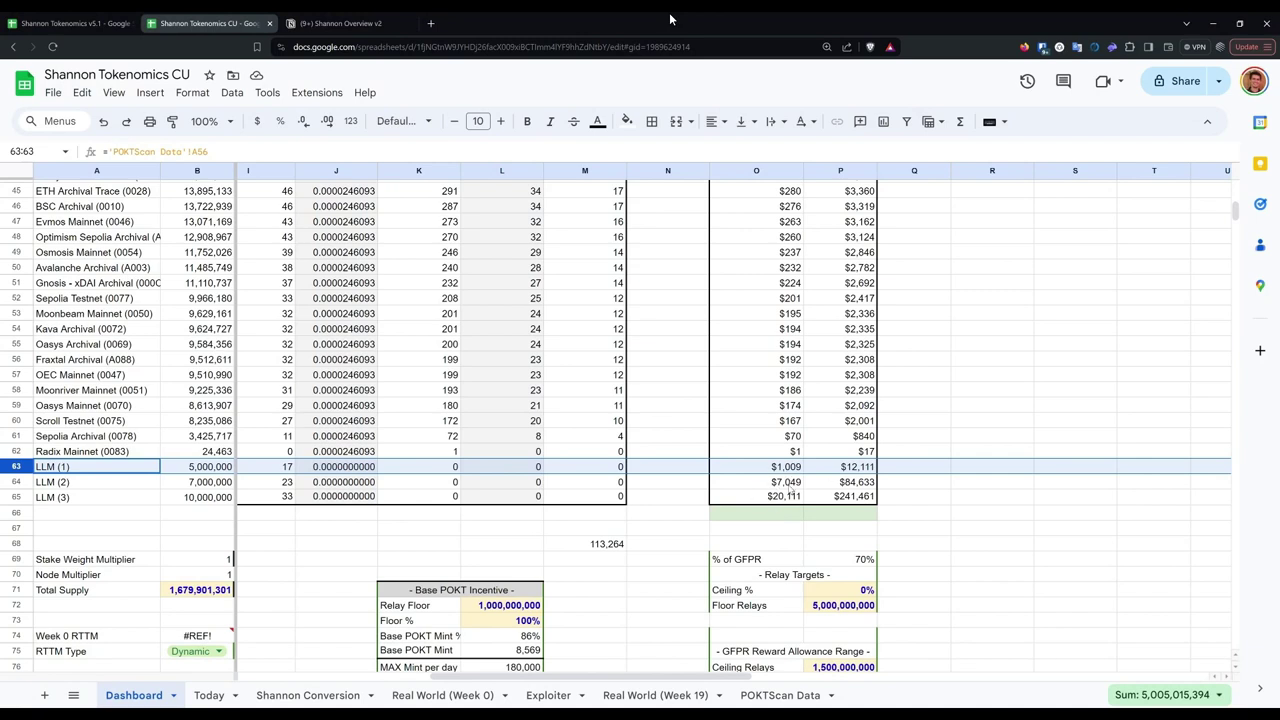
pyautogui.click(790, 496)
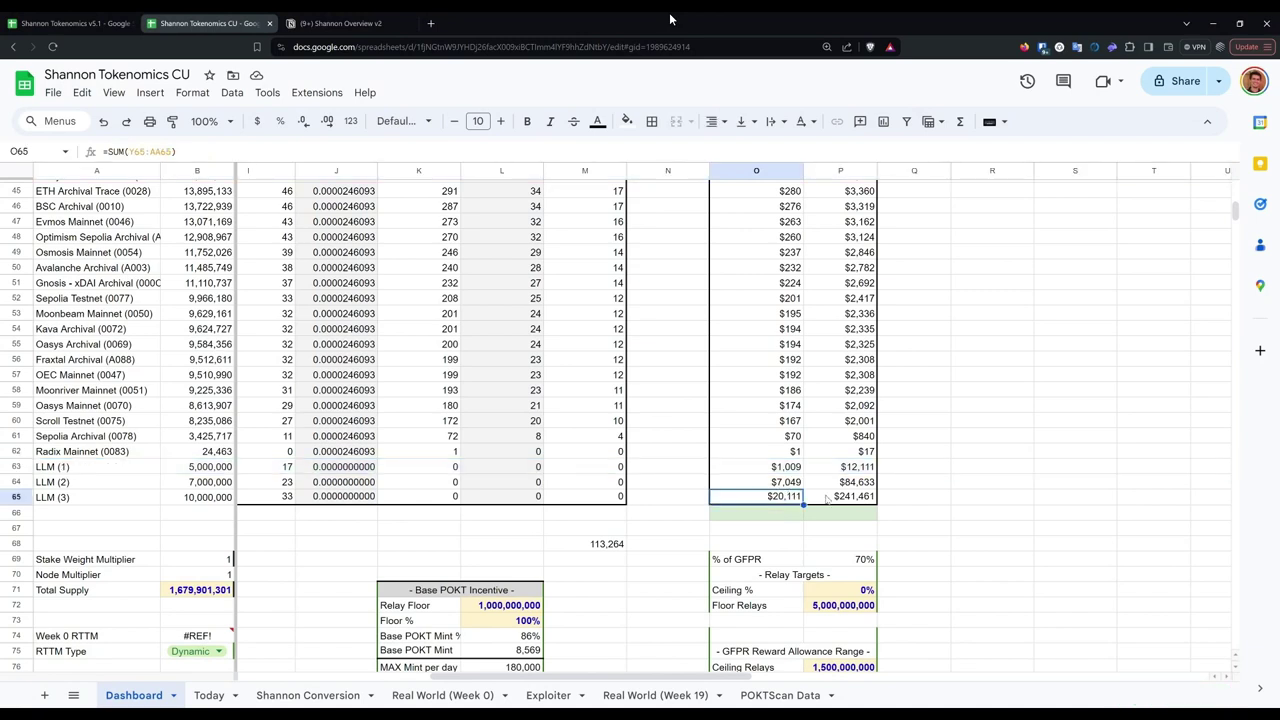
pyautogui.click(222, 497)
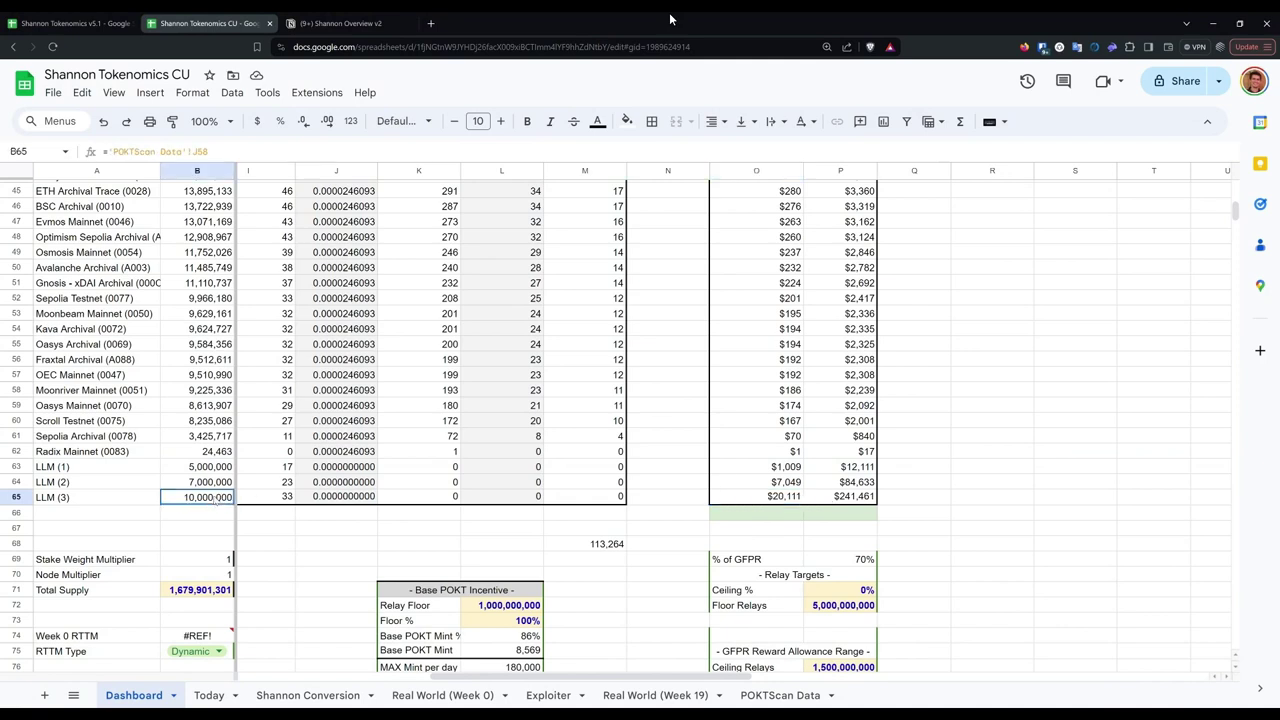
pyautogui.click(14, 496)
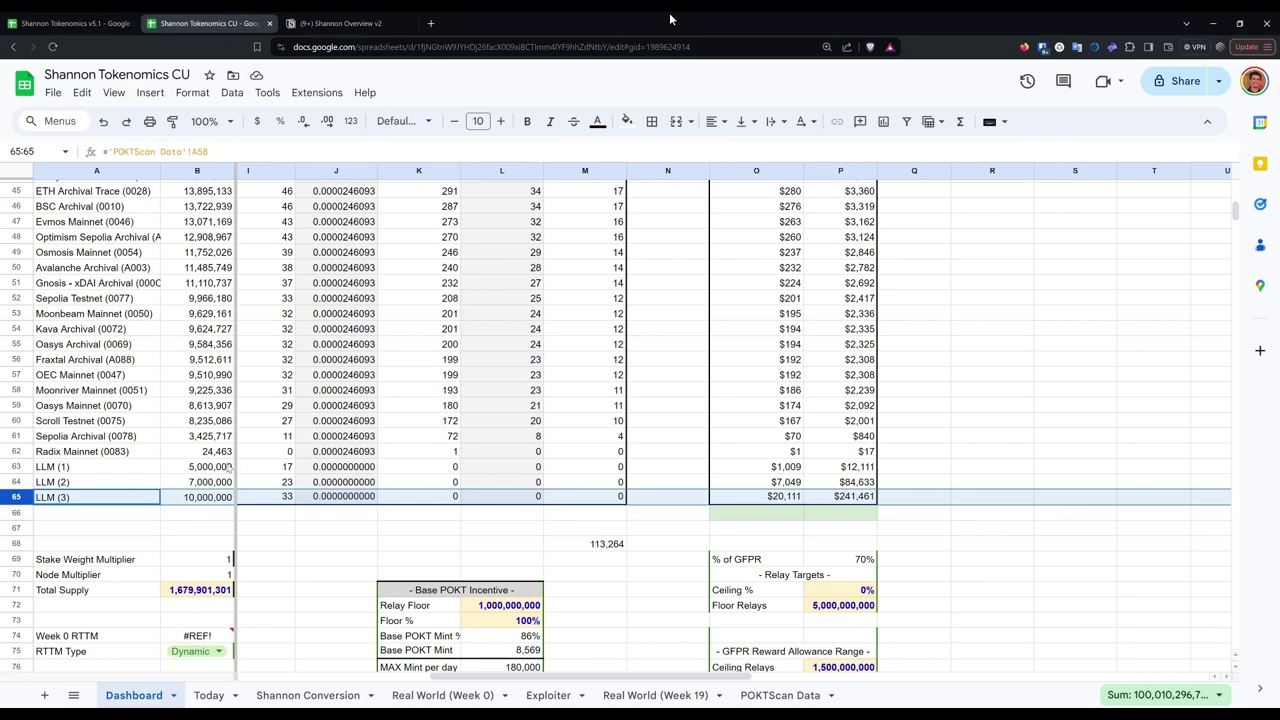
# Step: Compare the relays per day and monthly reward of Polygon Mainnet with those of LLM (3)
pyautogui.scroll(15, 229, 467)
pyautogui.click(201, 402)
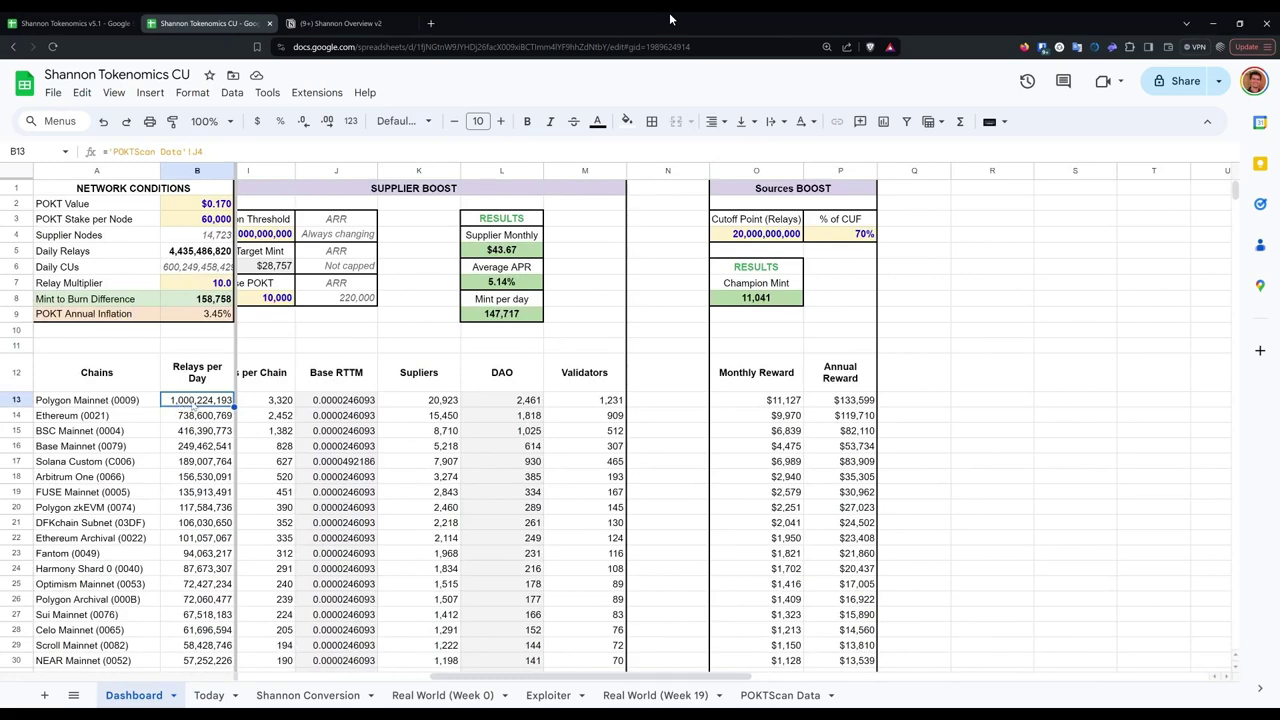
pyautogui.scroll(-15, 195, 408)
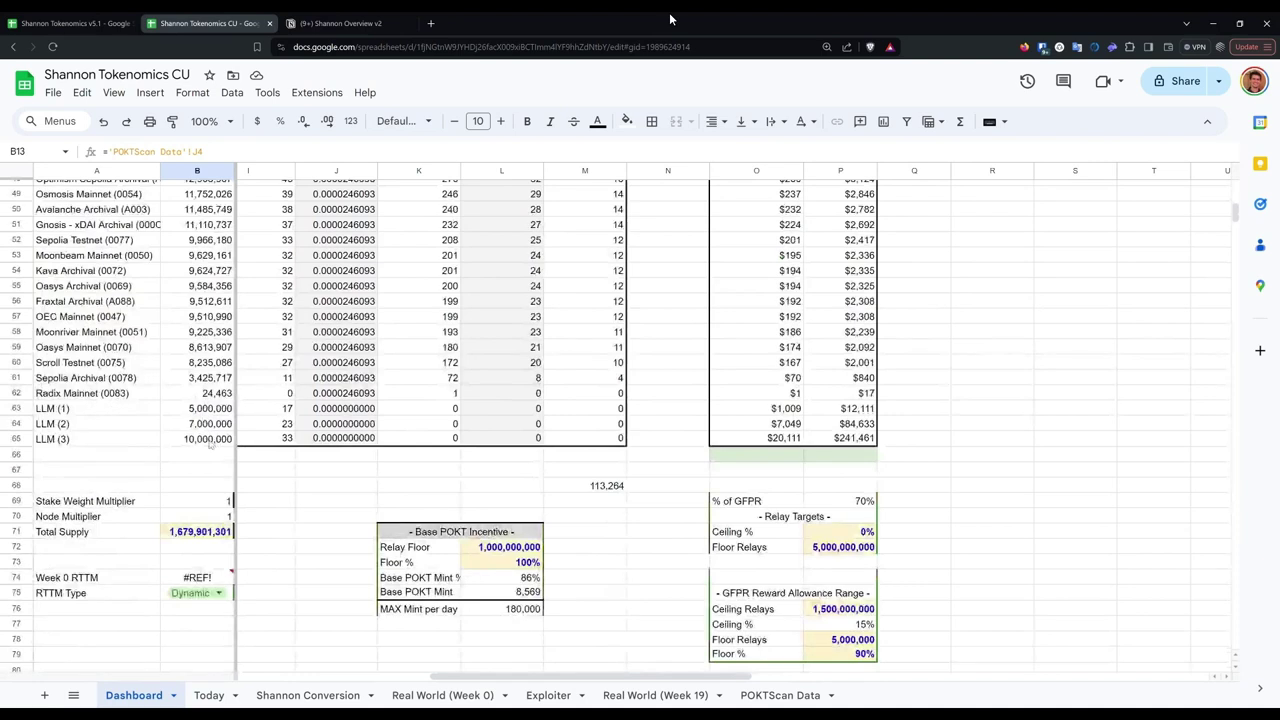
pyautogui.click(205, 441)
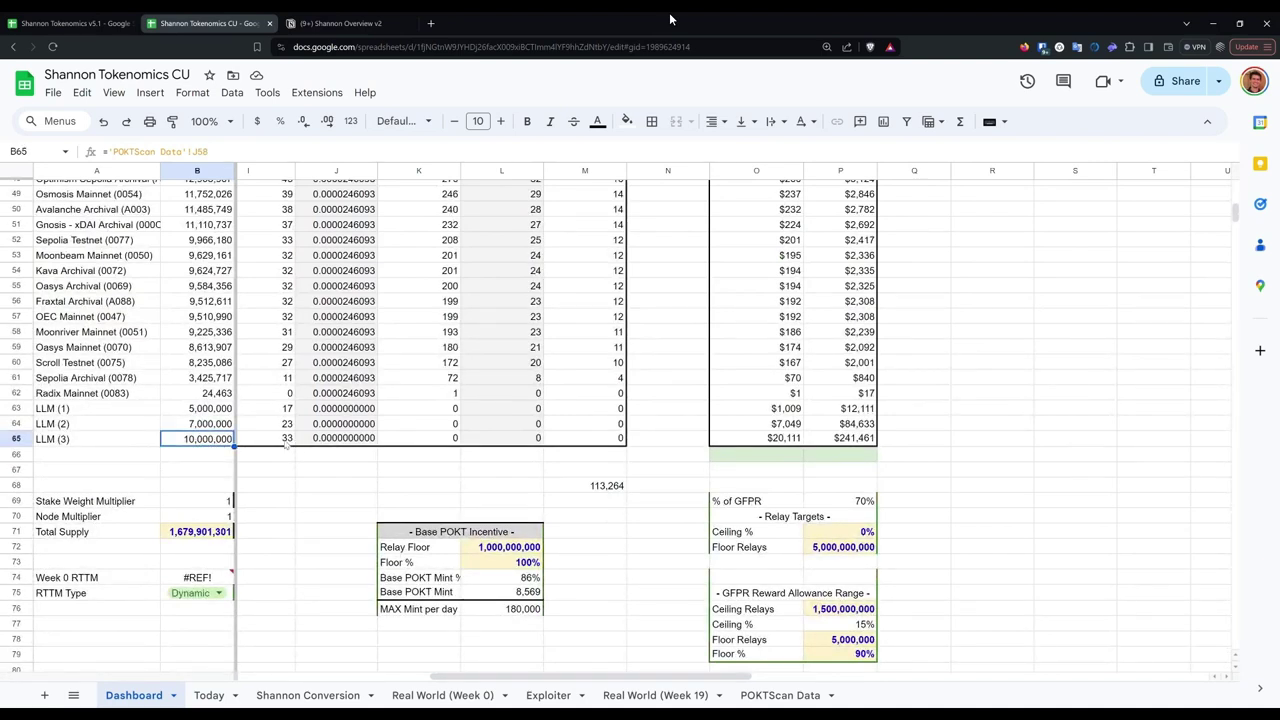
pyautogui.click(776, 440)
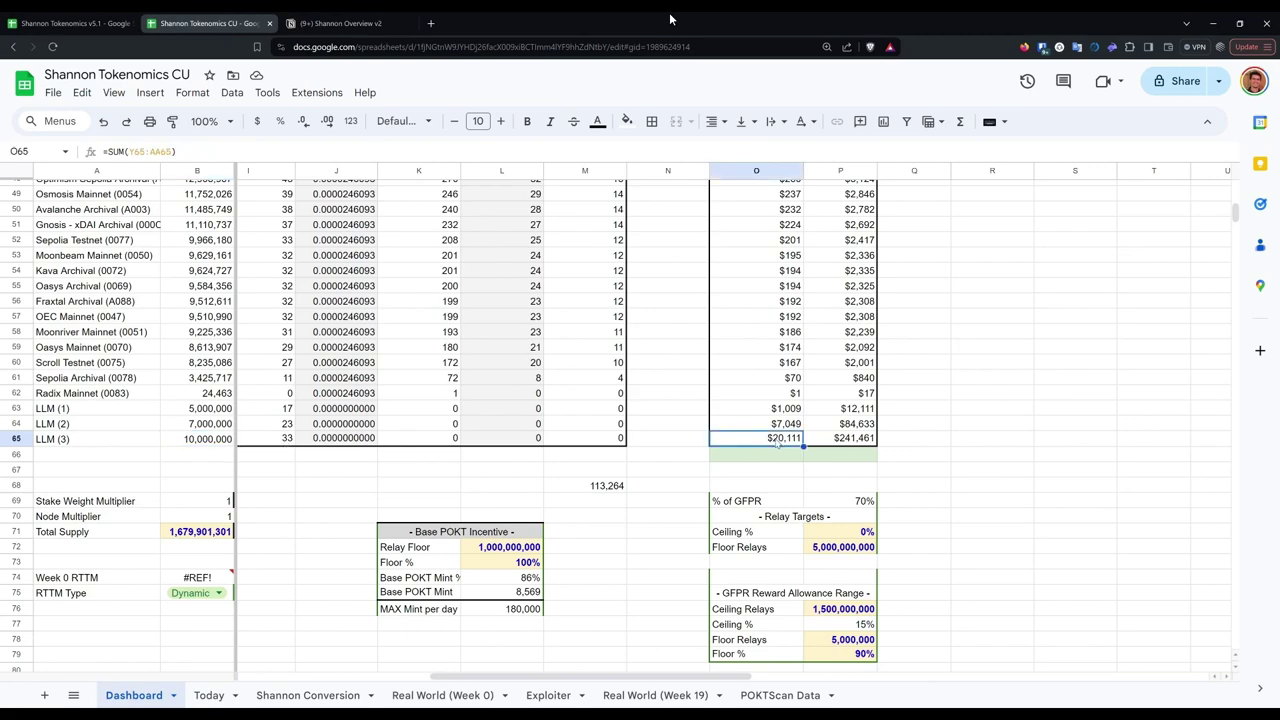
pyautogui.scroll(15, 776, 440)
pyautogui.scroll(-13, 776, 440)
pyautogui.scroll(15, 788, 440)
pyautogui.click(784, 287)
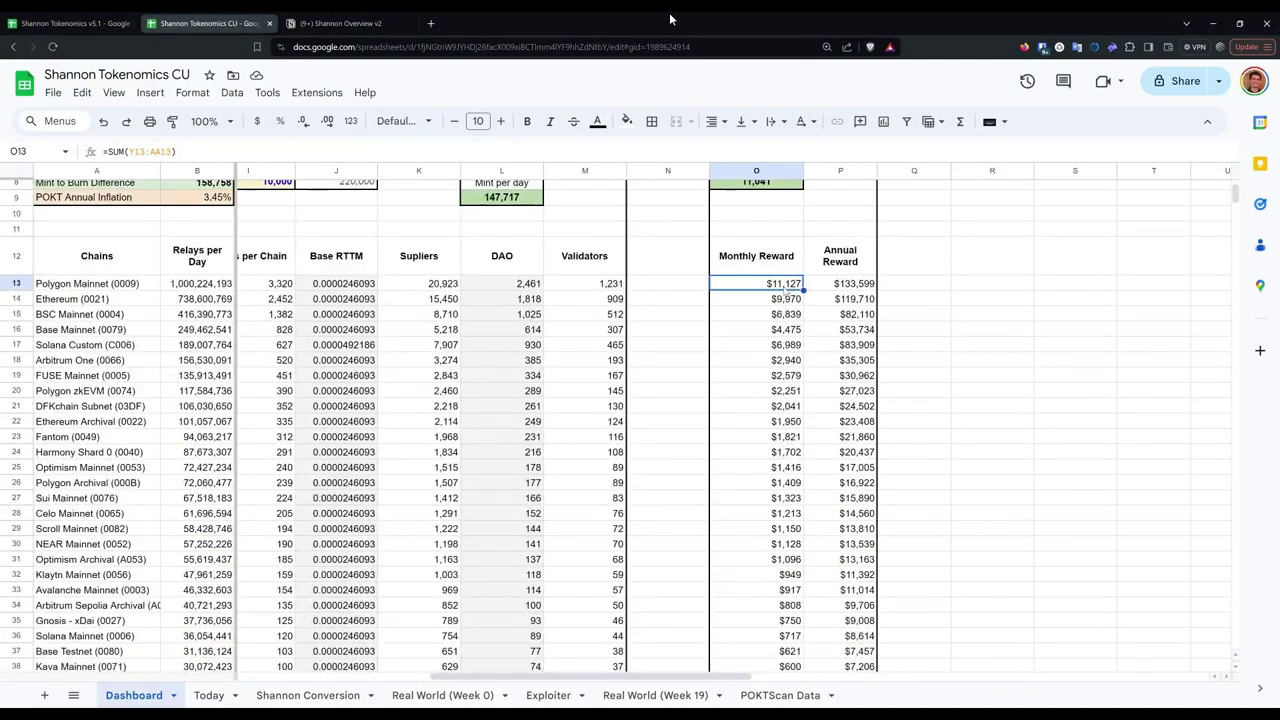
# Step: Check LLM (3)'s relays per day and compare its monthly reward with that of LLM (1)
pyautogui.scroll(-10, 724, 456)
pyautogui.click(214, 614)
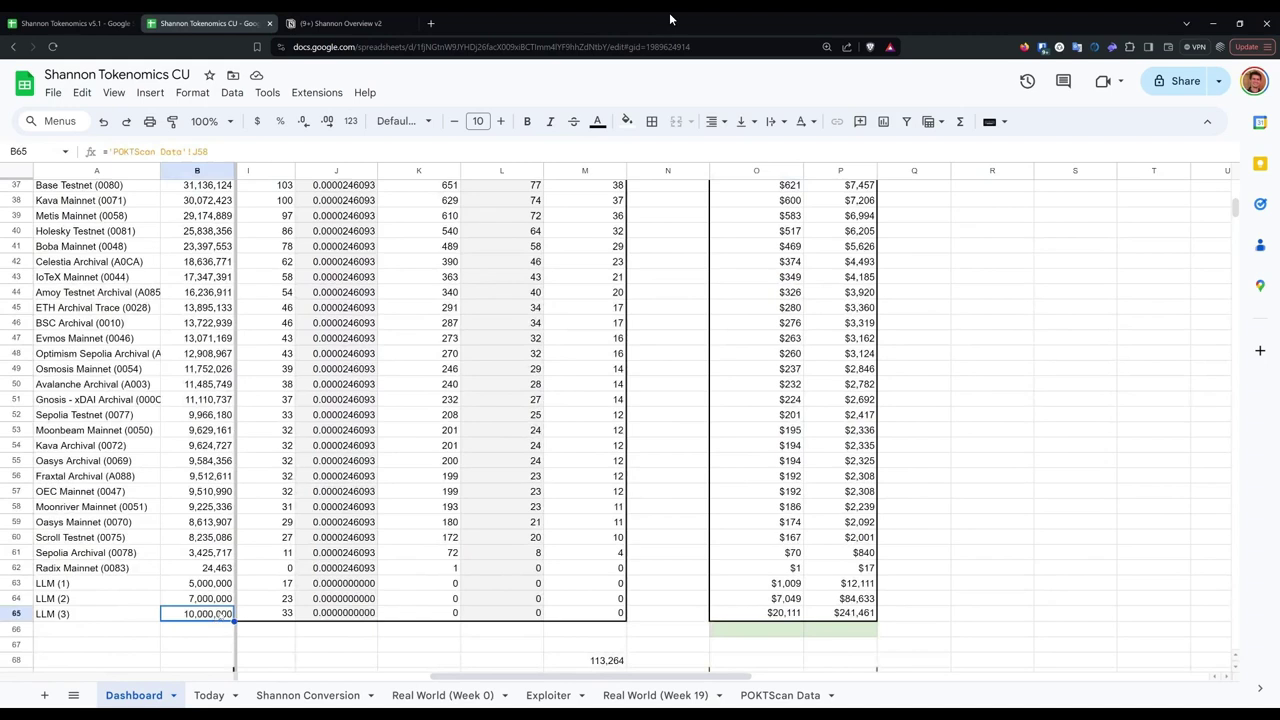
pyautogui.click(786, 615)
pyautogui.click(792, 588)
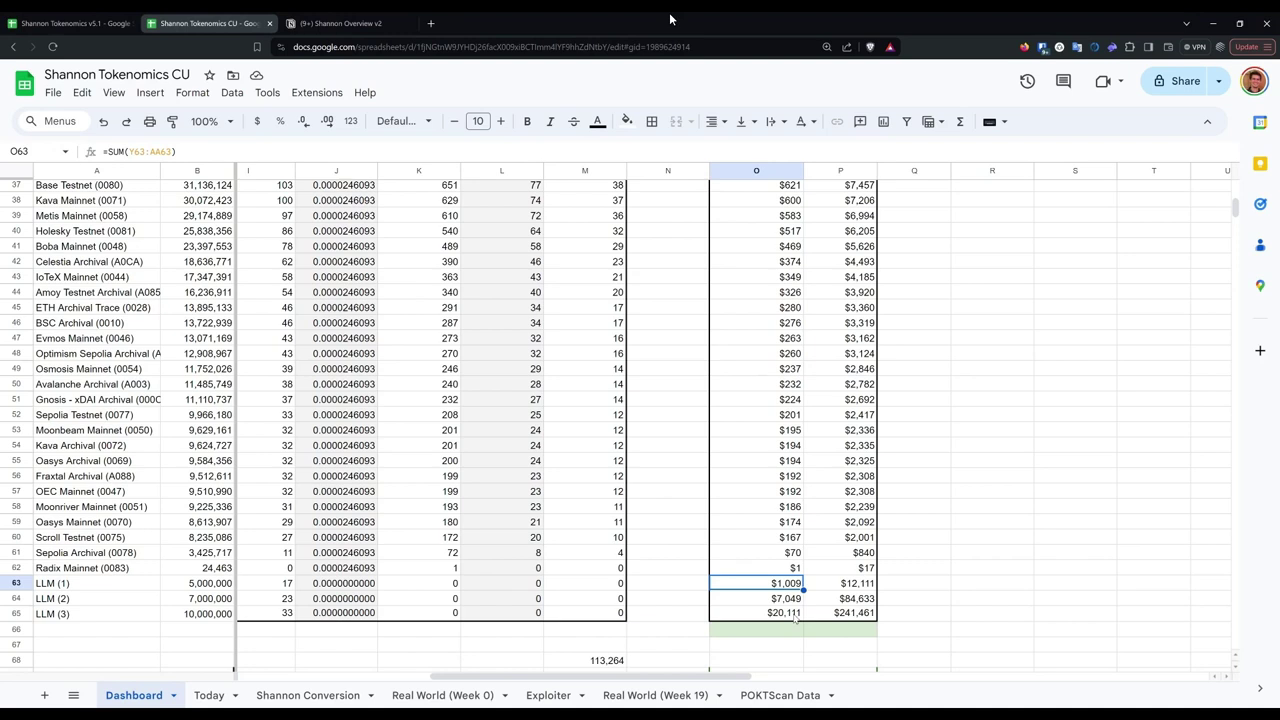
# Step: Highlight the chain names from Evmos Mainnet (0046) down to LLM (3) to review the low-volume services
pyautogui.moveTo(86, 341); pyautogui.dragTo(78, 614)
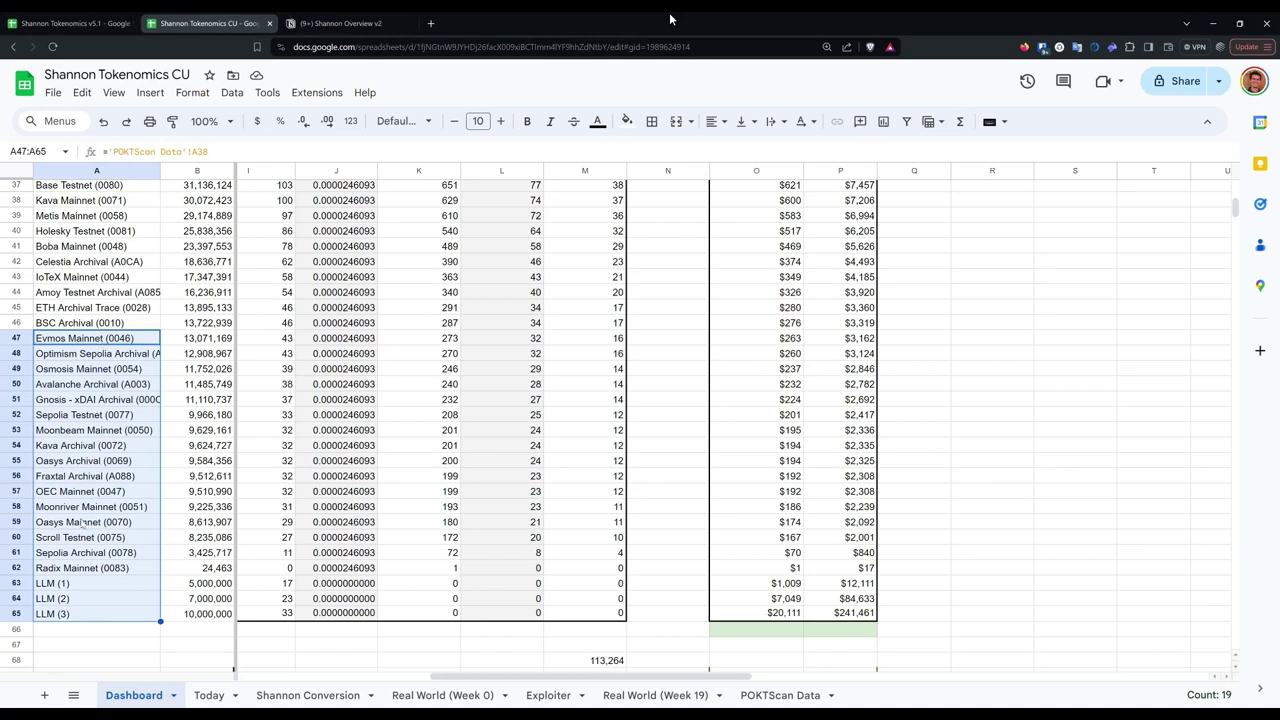
pyautogui.click(74, 342)
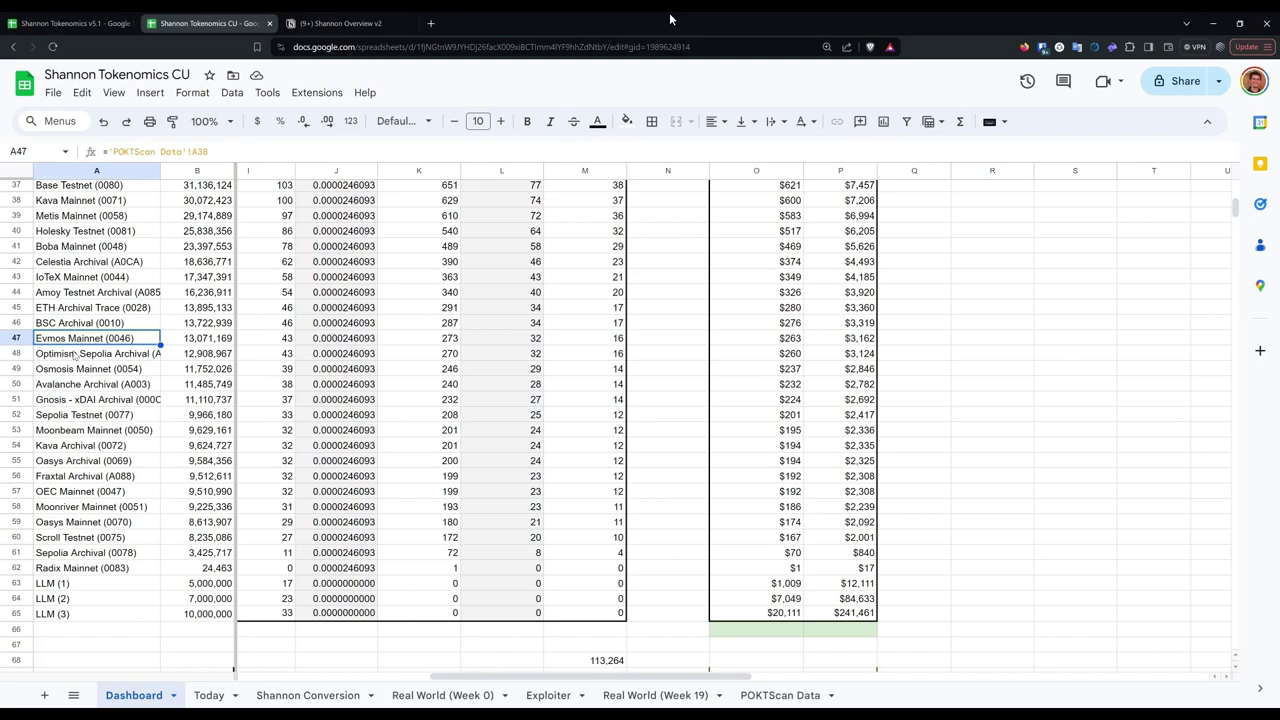
pyautogui.moveTo(93, 336); pyautogui.dragTo(106, 616)
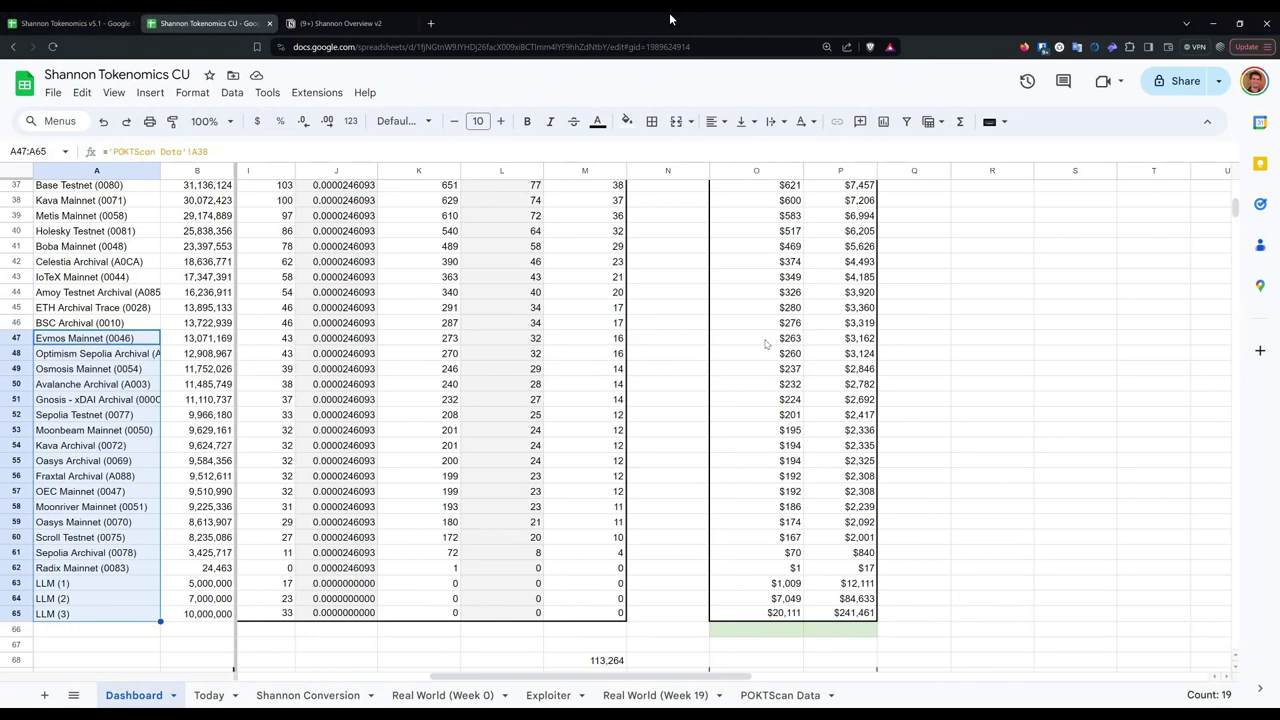
# Step: Examine the Cutoff Point (Relays) and % of CUF settings in the Sources BOOST section
pyautogui.scroll(12, 755, 432)
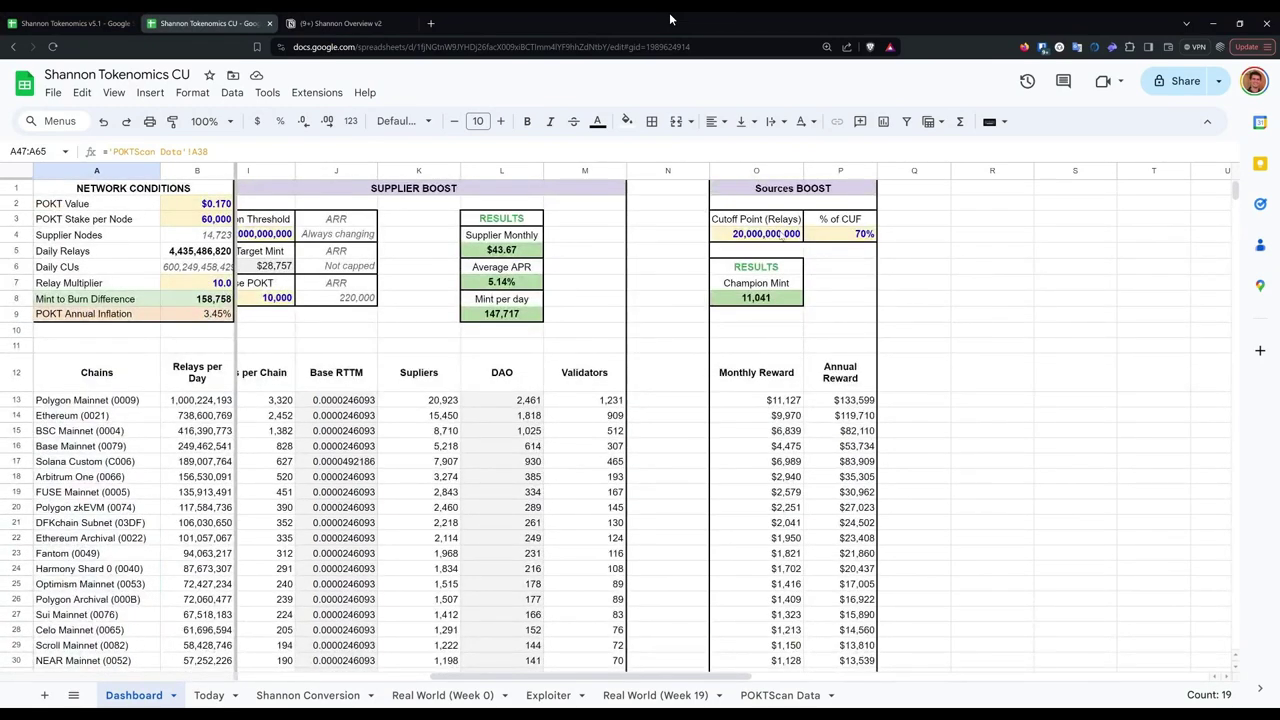
pyautogui.click(780, 234)
pyautogui.click(822, 238)
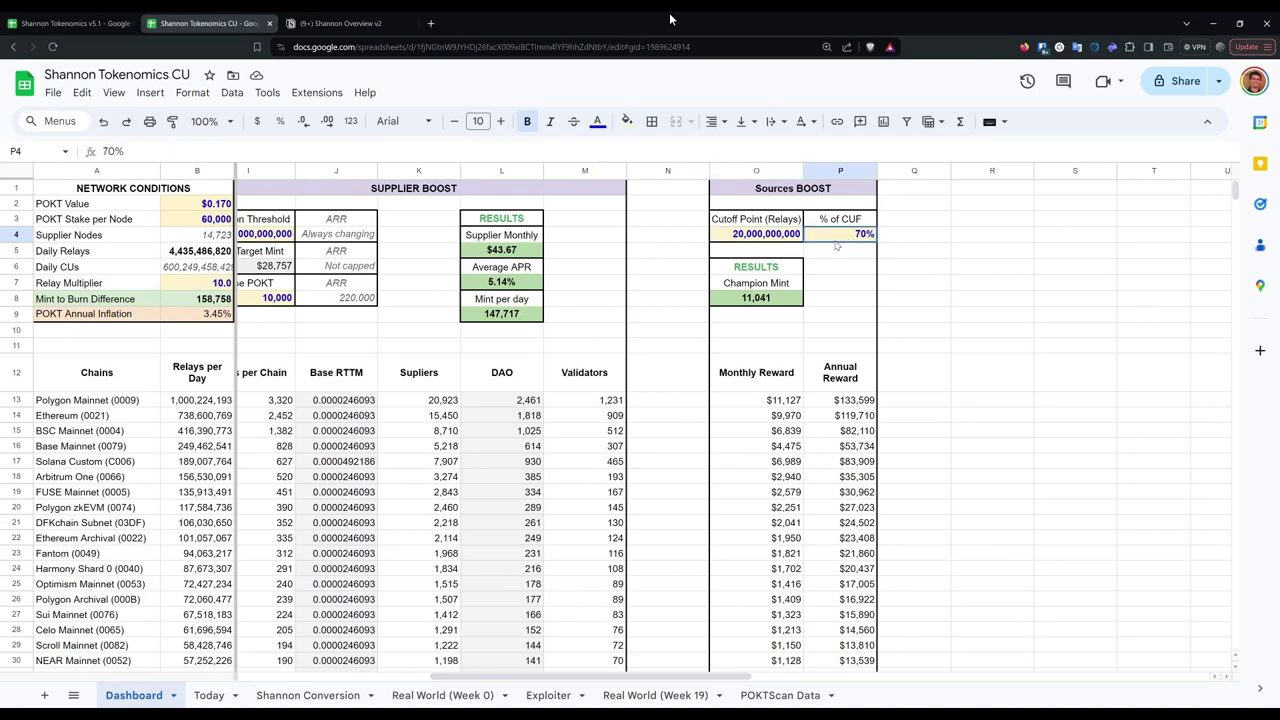
pyautogui.press('Left')
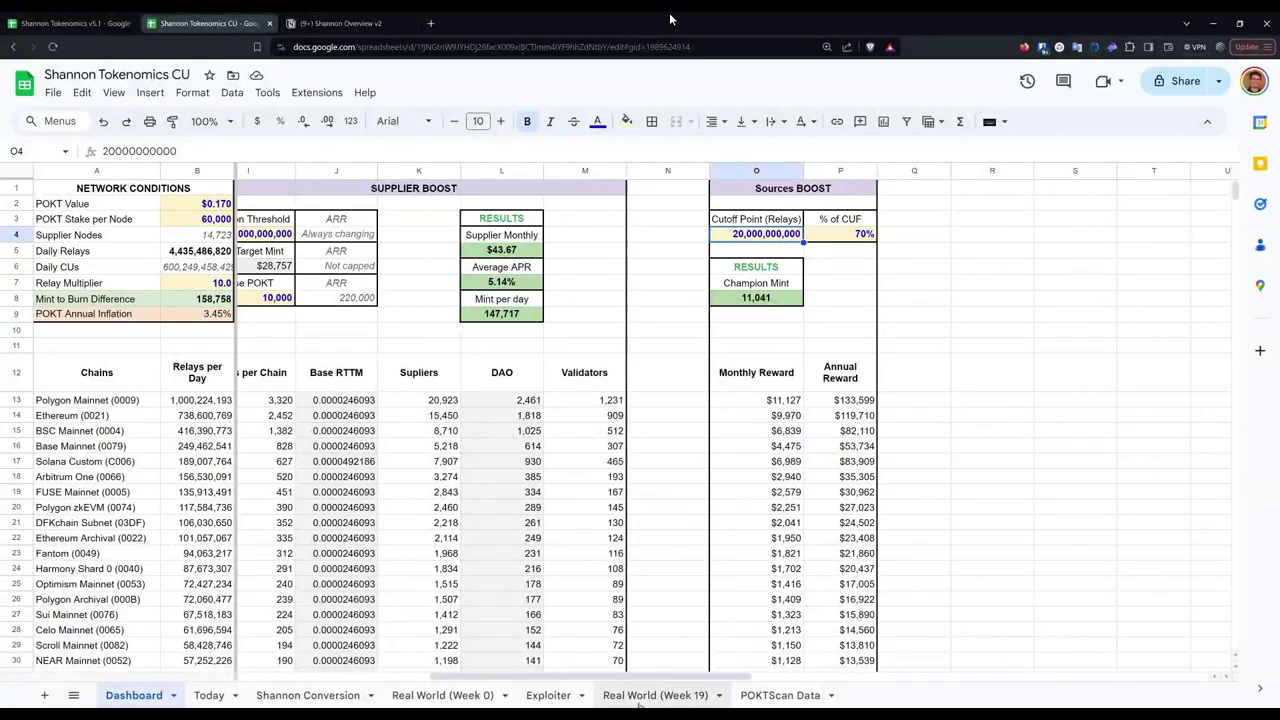
pyautogui.hscroll(-5, 640, 680)
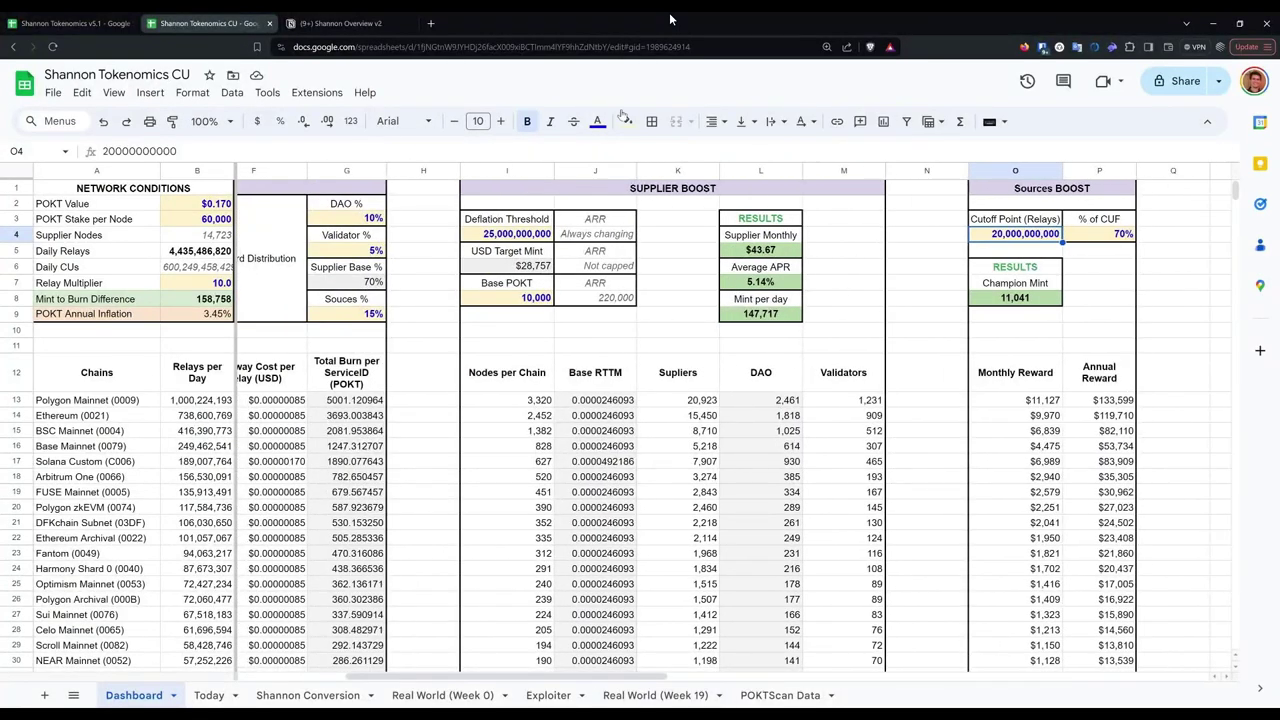
# Step: Review the MVP Tokenomic Features list in the Shannon Overview v2 Notion page, then return to the Shannon Tokenomics CU spreadsheet
pyautogui.click(330, 22)
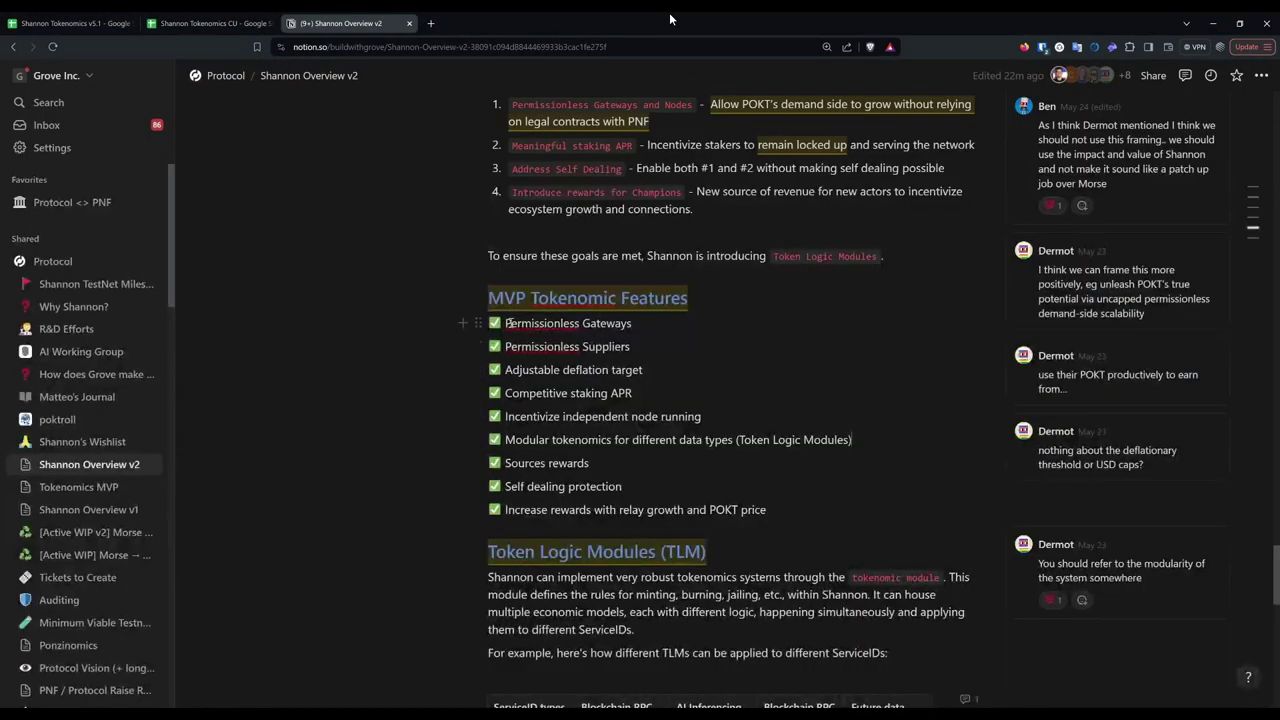
pyautogui.moveTo(507, 322); pyautogui.dragTo(788, 519)
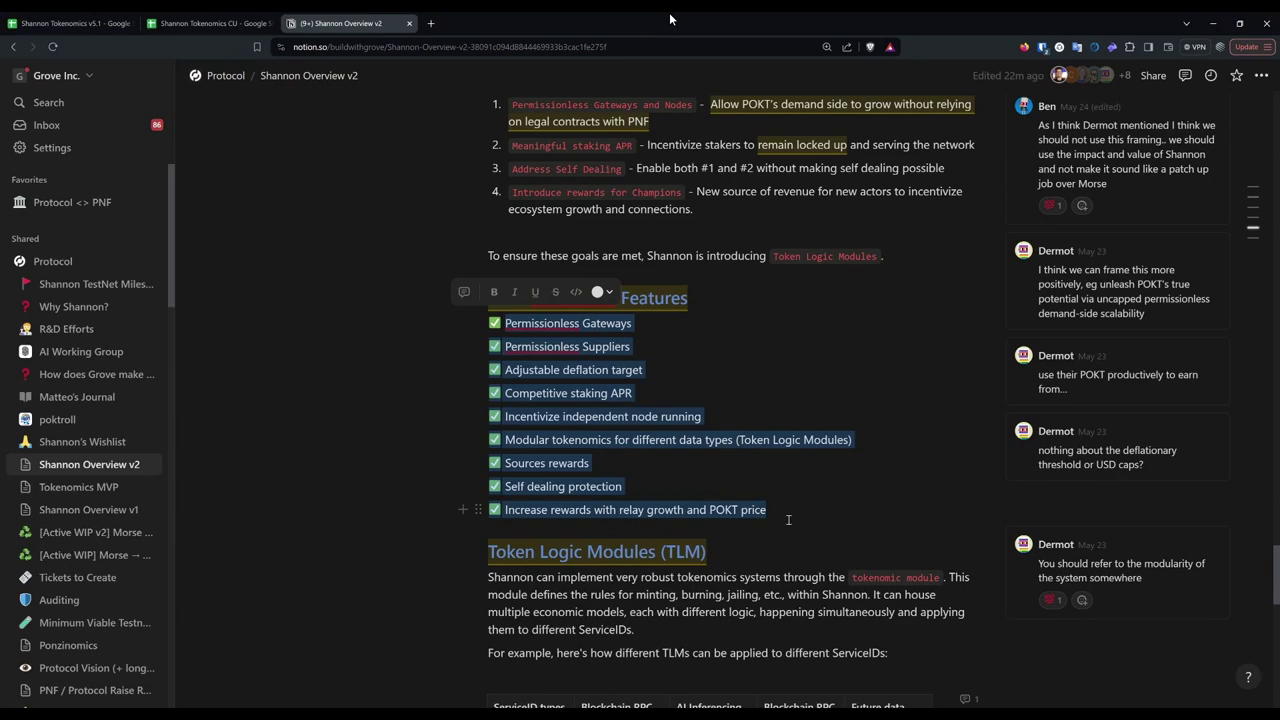
pyautogui.click(210, 22)
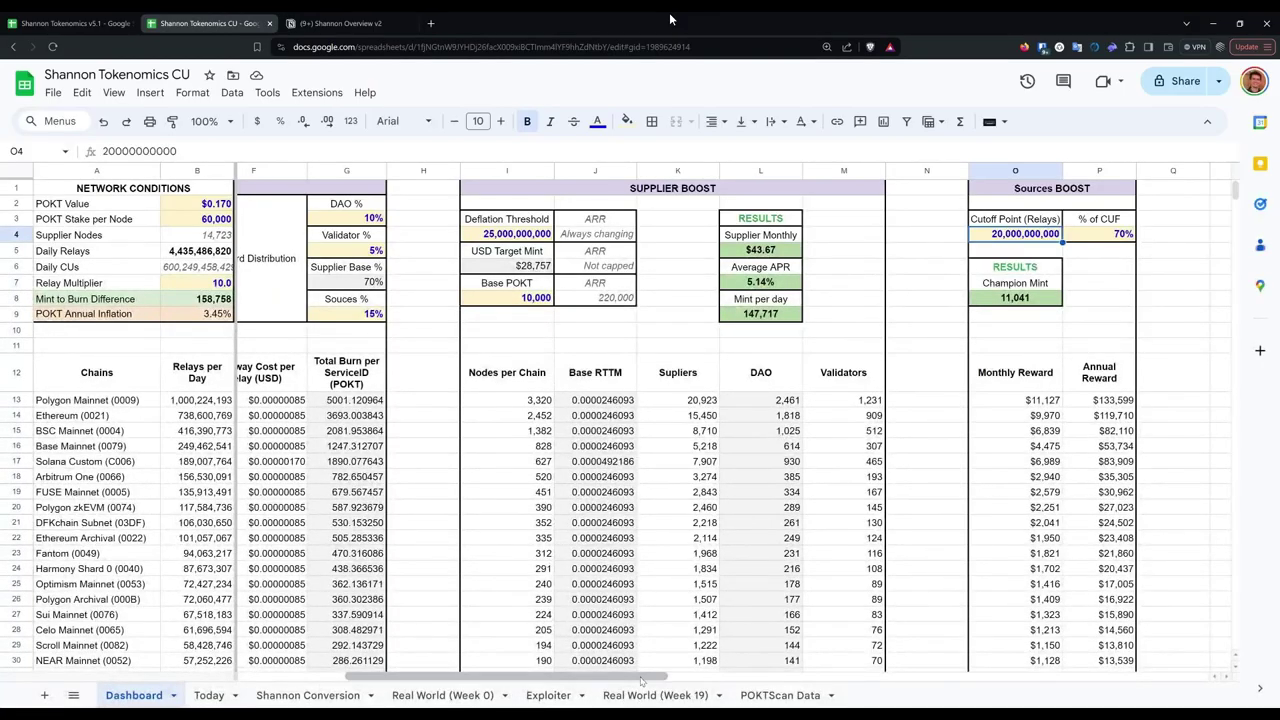
# Step: Inspect Polygon Mainnet's CU Per Relay value and review the supplier and source reward columns across the chains
pyautogui.hscroll(-5, 670, 19)
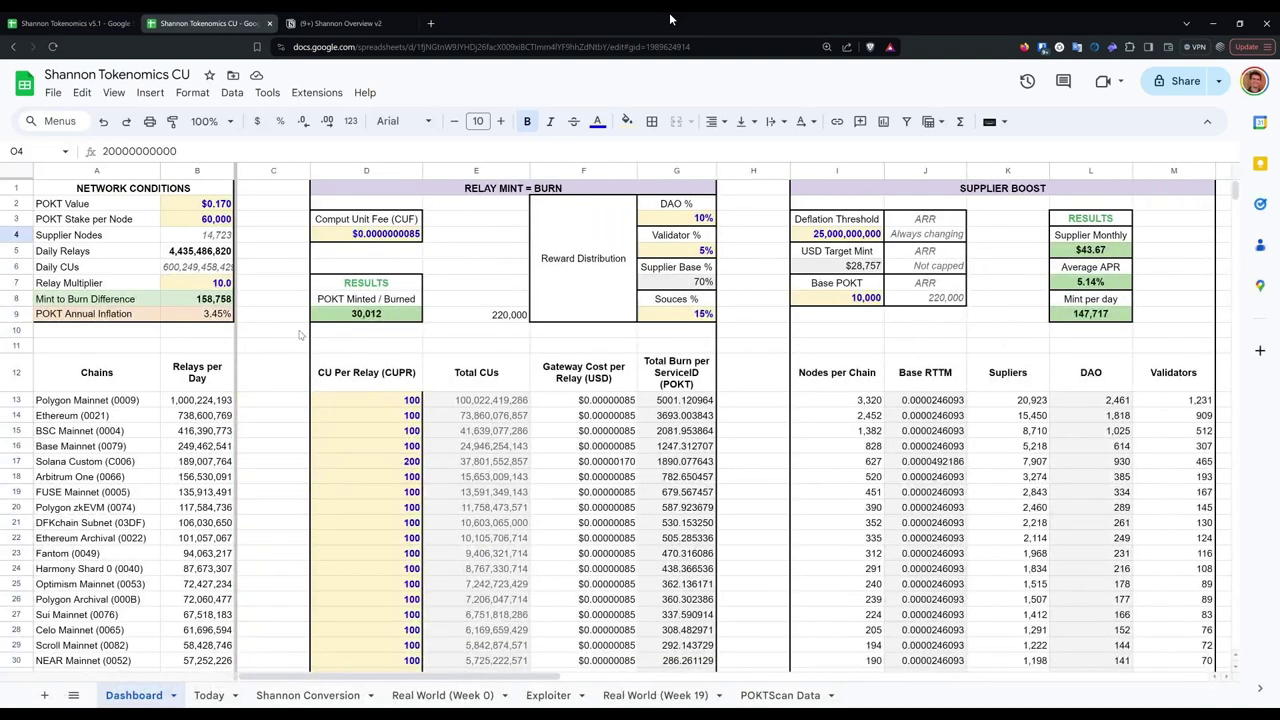
pyautogui.click(378, 402)
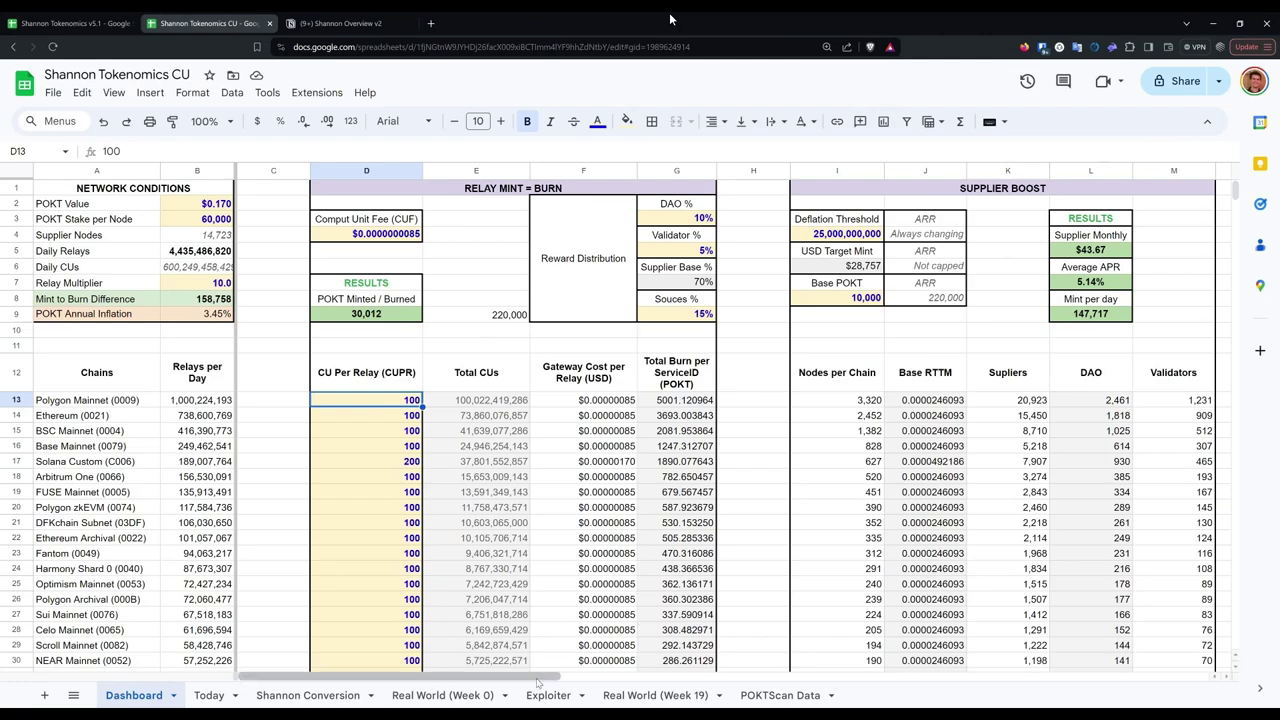
pyautogui.hscroll(2, 649, 677)
pyautogui.hscroll(5, 640, 420)
pyautogui.scroll(-5, 640, 420)
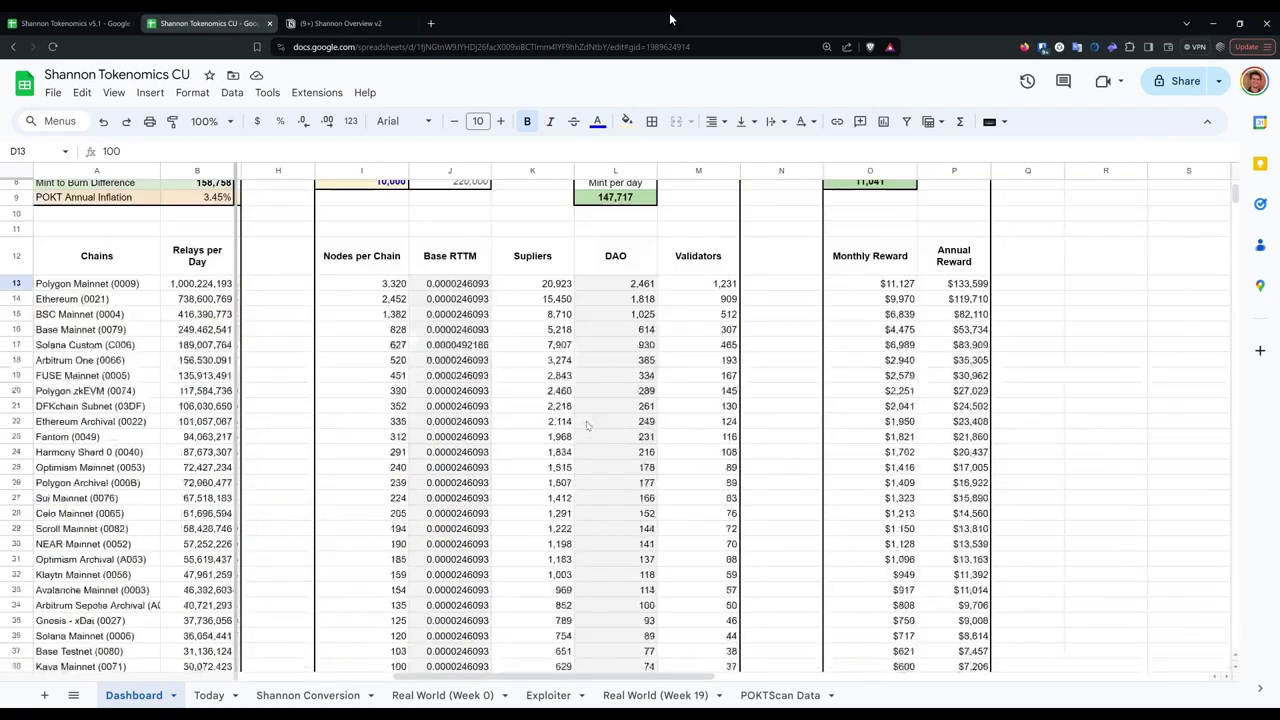
pyautogui.scroll(6, 524, 388)
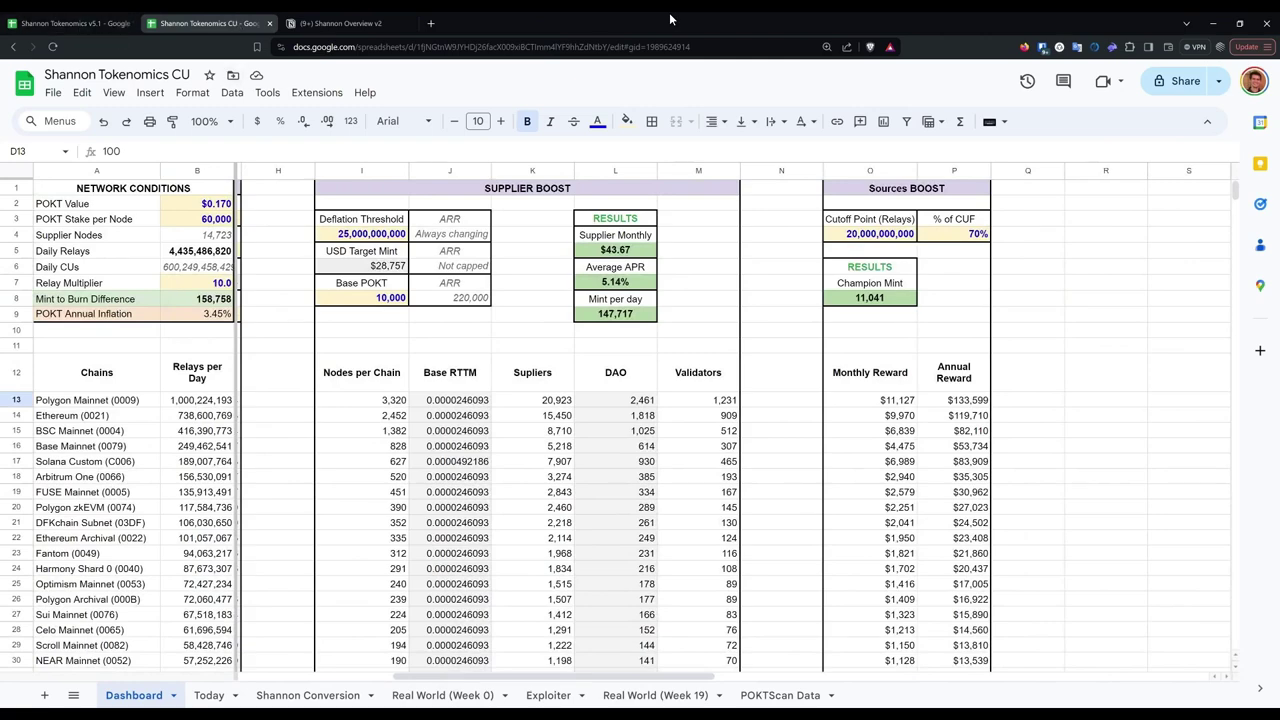
# Step: Examine the Base RTTM column in the Supplier BOOST section alongside the Relay Mint = Burn columns
pyautogui.moveTo(660, 677); pyautogui.dragTo(562, 676)
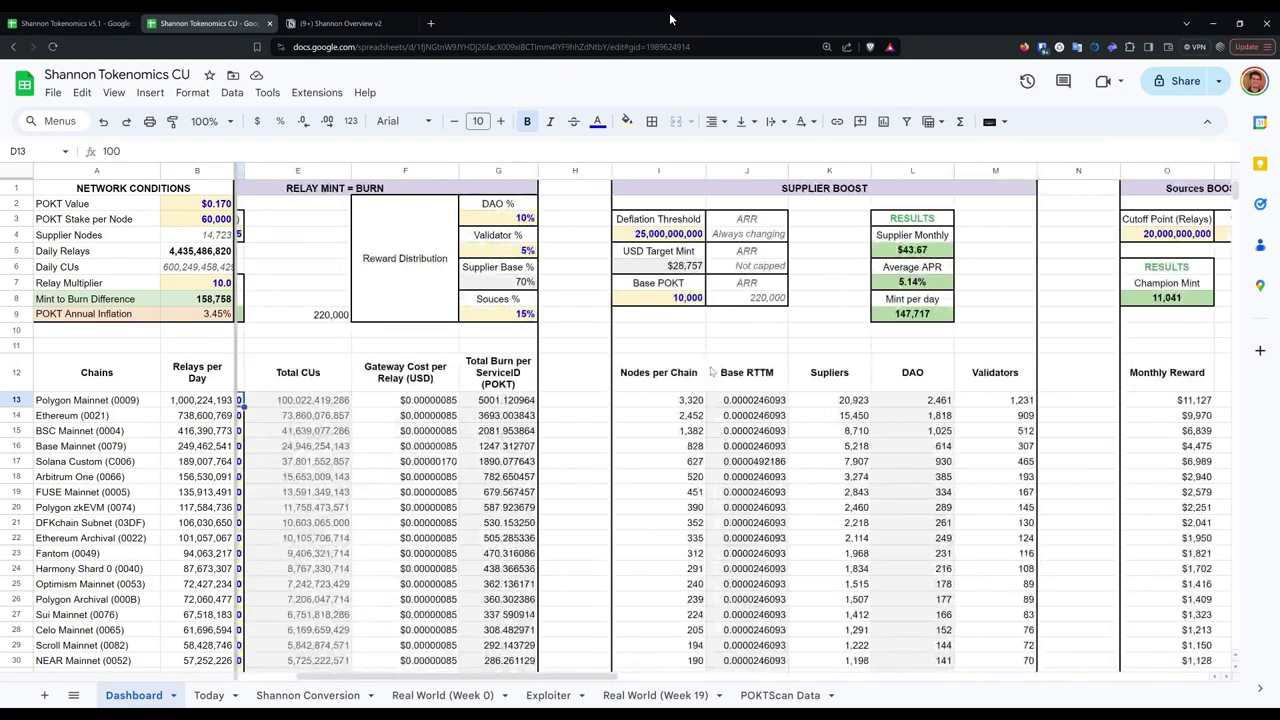
pyautogui.click(747, 372)
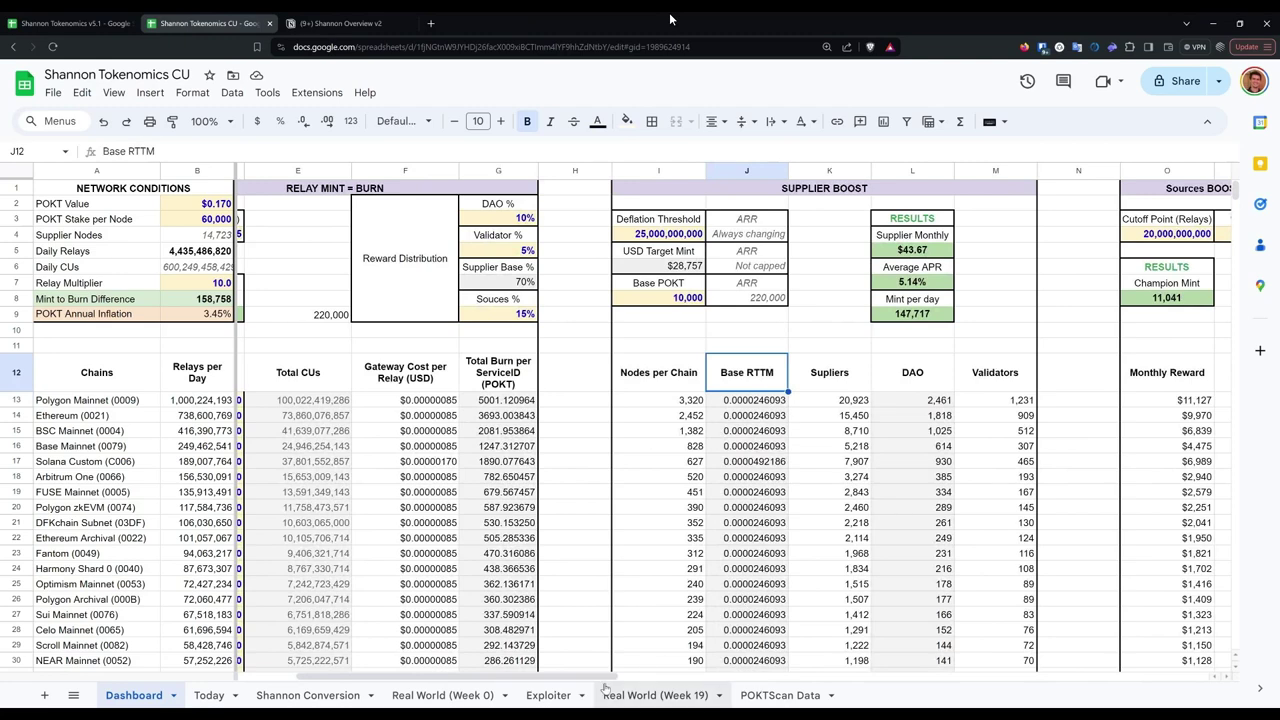
pyautogui.hscroll(-3, 700, 600)
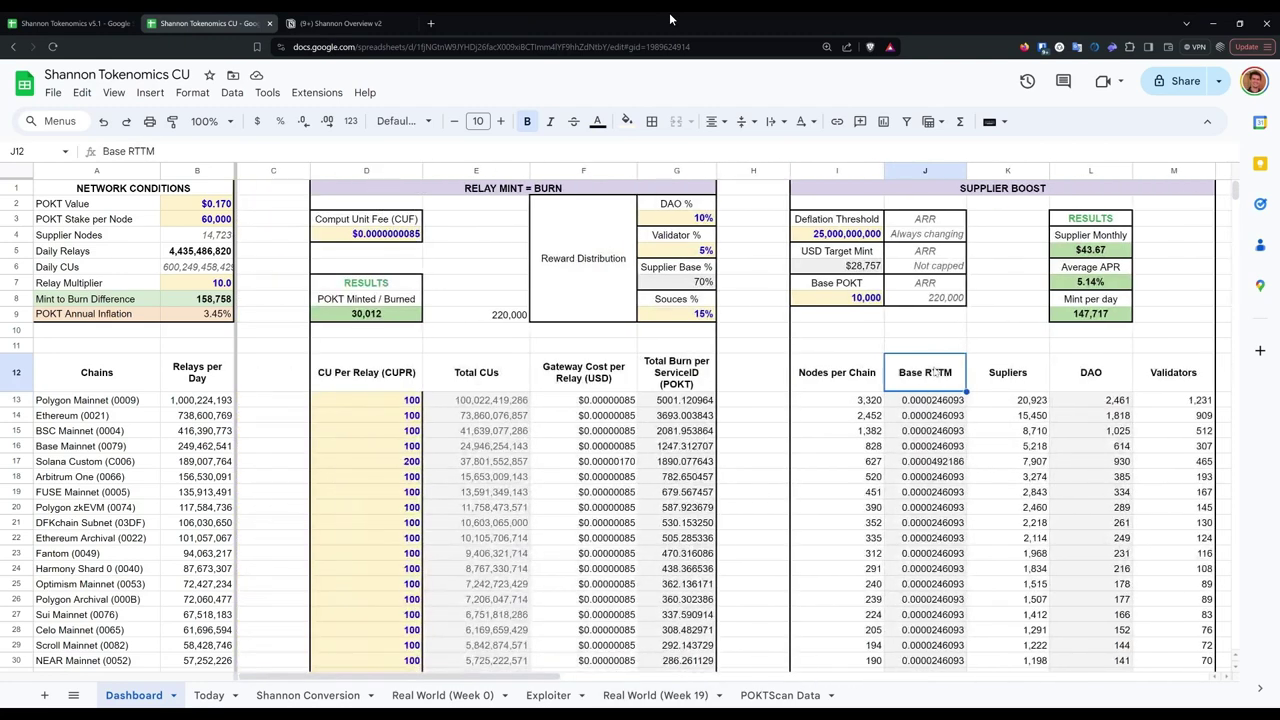
# Step: Switch to the Shannon Tokenomics v5.1 spreadsheet and check the Node Multiplier, Relay Multiplier and suppliers' average monthly reward
pyautogui.click(77, 23)
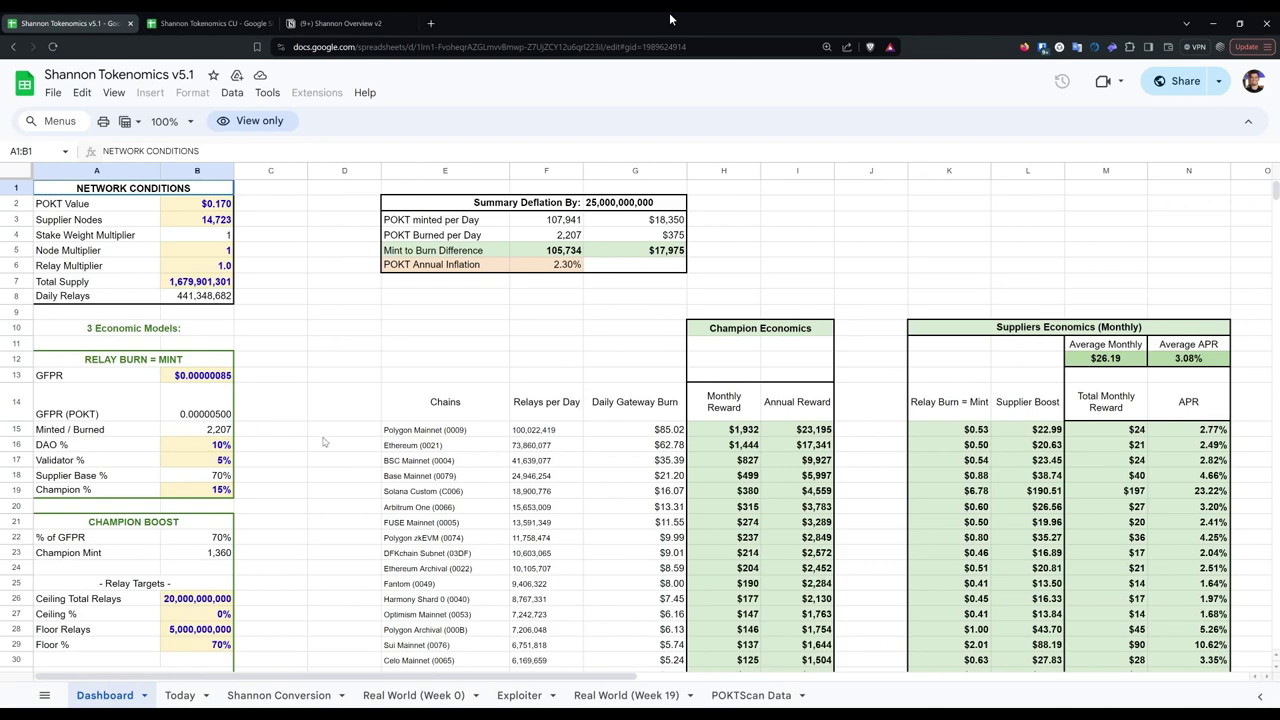
pyautogui.scroll(-3, 328, 443)
pyautogui.scroll(3, 486, 400)
pyautogui.click(223, 250)
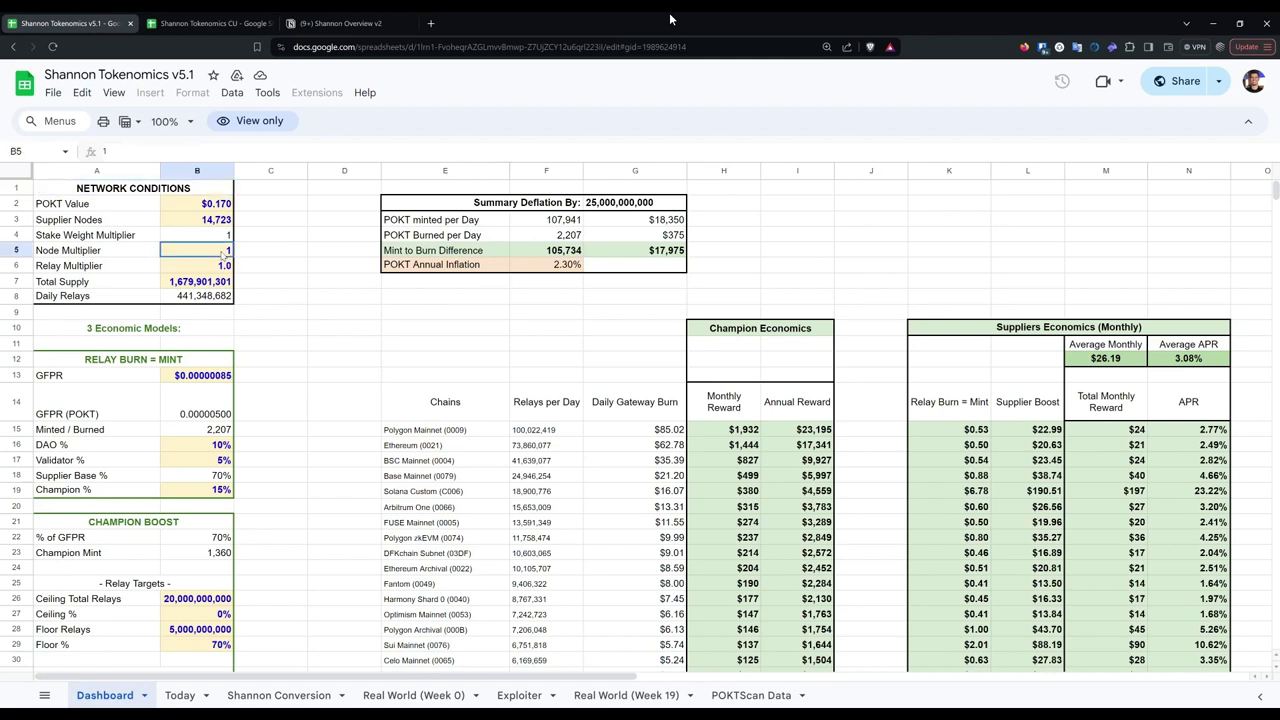
pyautogui.click(217, 265)
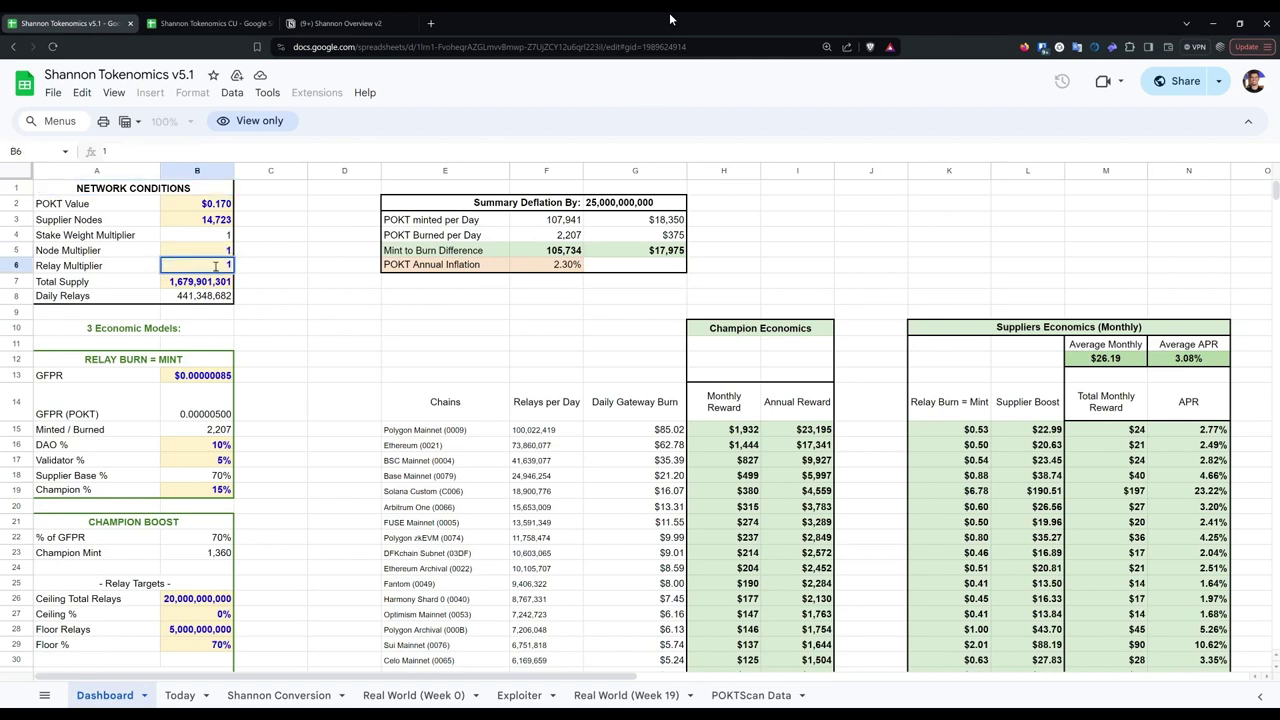
pyautogui.click(1132, 364)
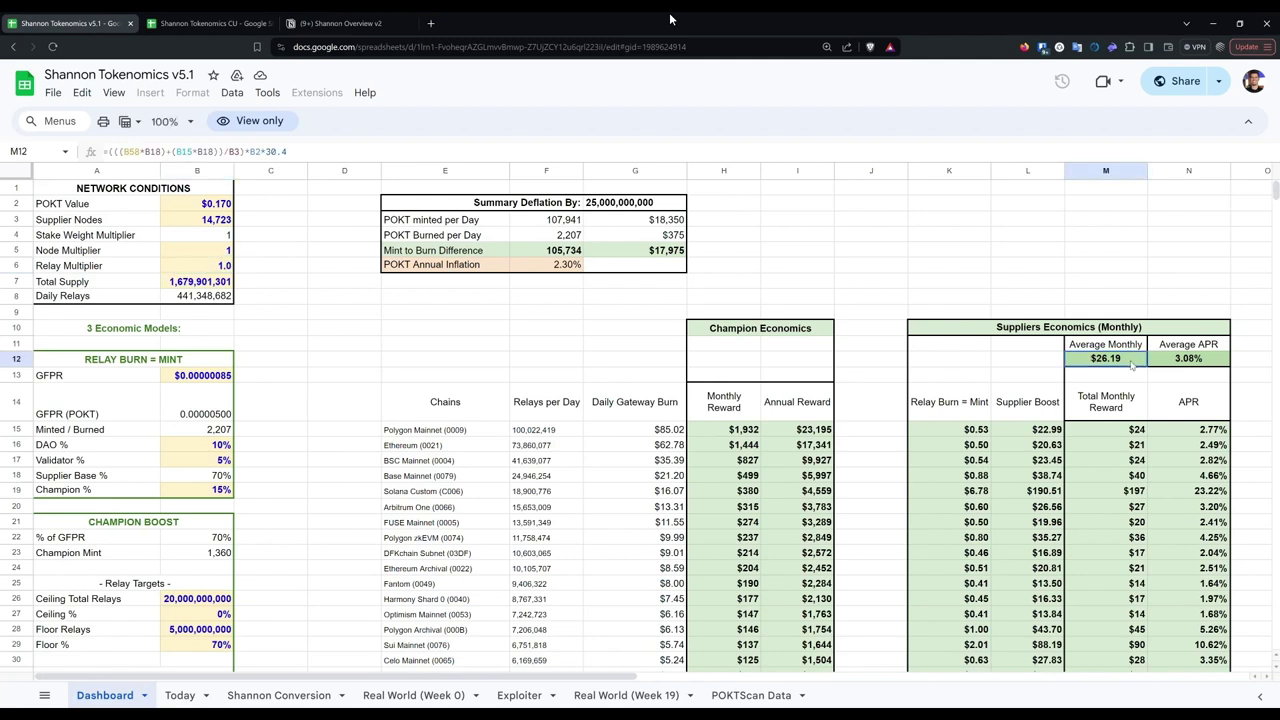
# Step: Review the POKT Value, Relay Multiplier and Daily Relays against the suppliers' average monthly reward
pyautogui.click(219, 203)
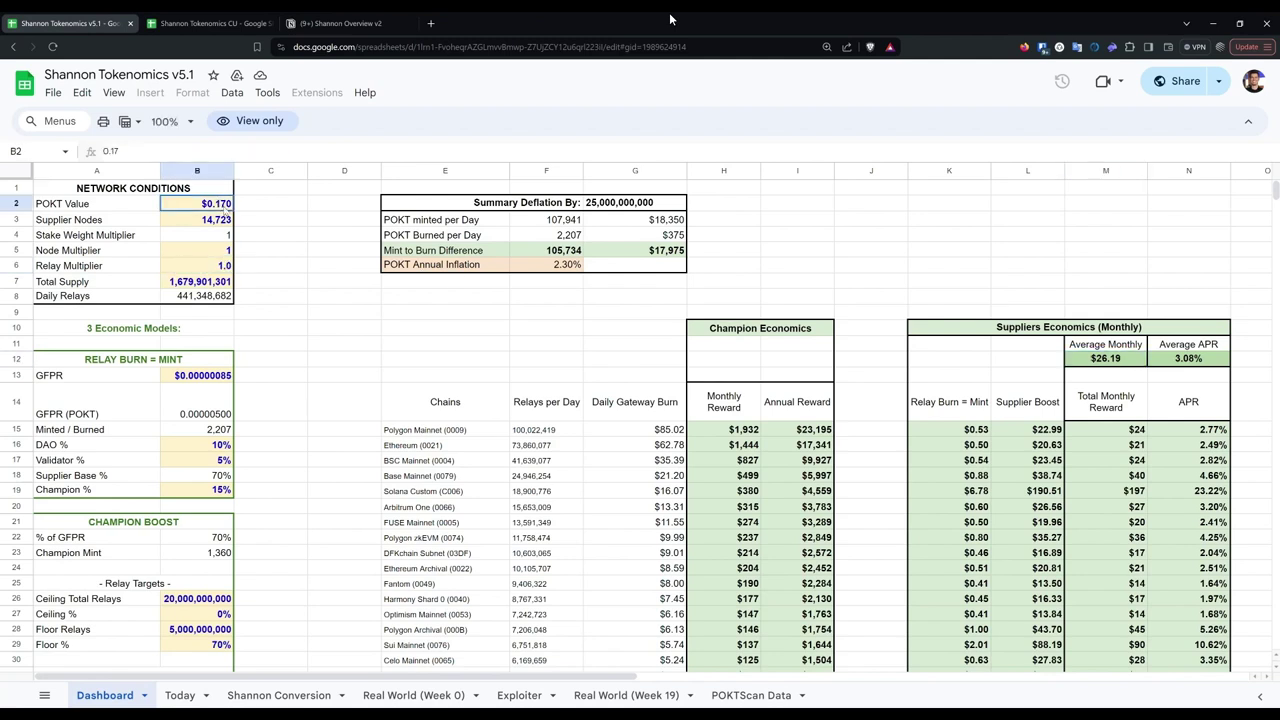
pyautogui.click(226, 266)
pyautogui.click(200, 297)
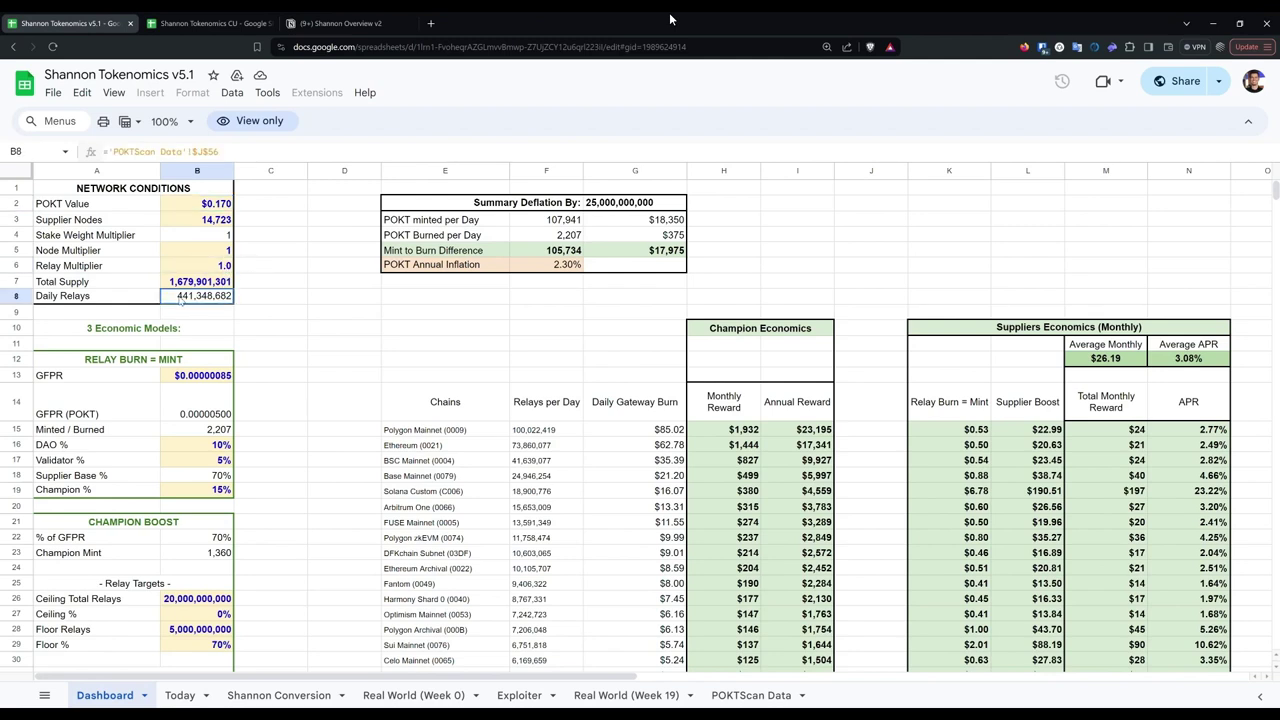
pyautogui.click(1100, 358)
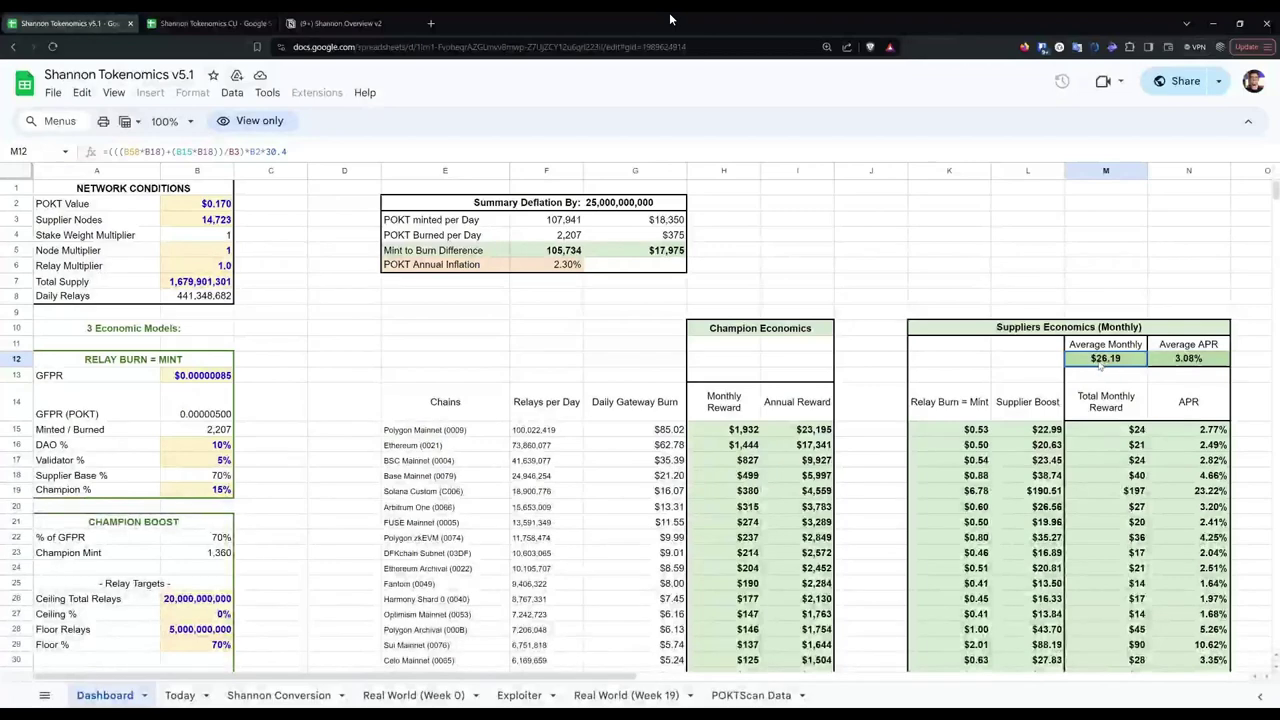
pyautogui.click(226, 265)
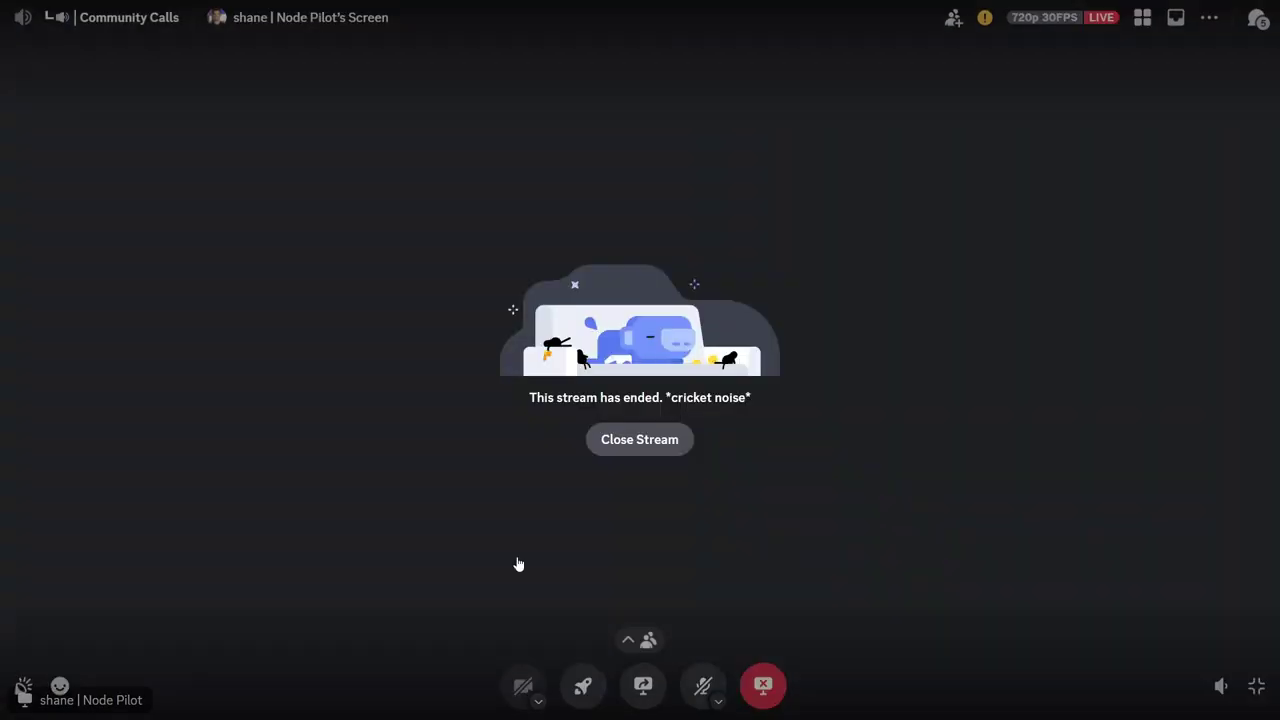
# Step: Close the ended stream in the Discord Community Calls channel, check the chat and rejoin the presenter's new screen share
pyautogui.click(627, 445)
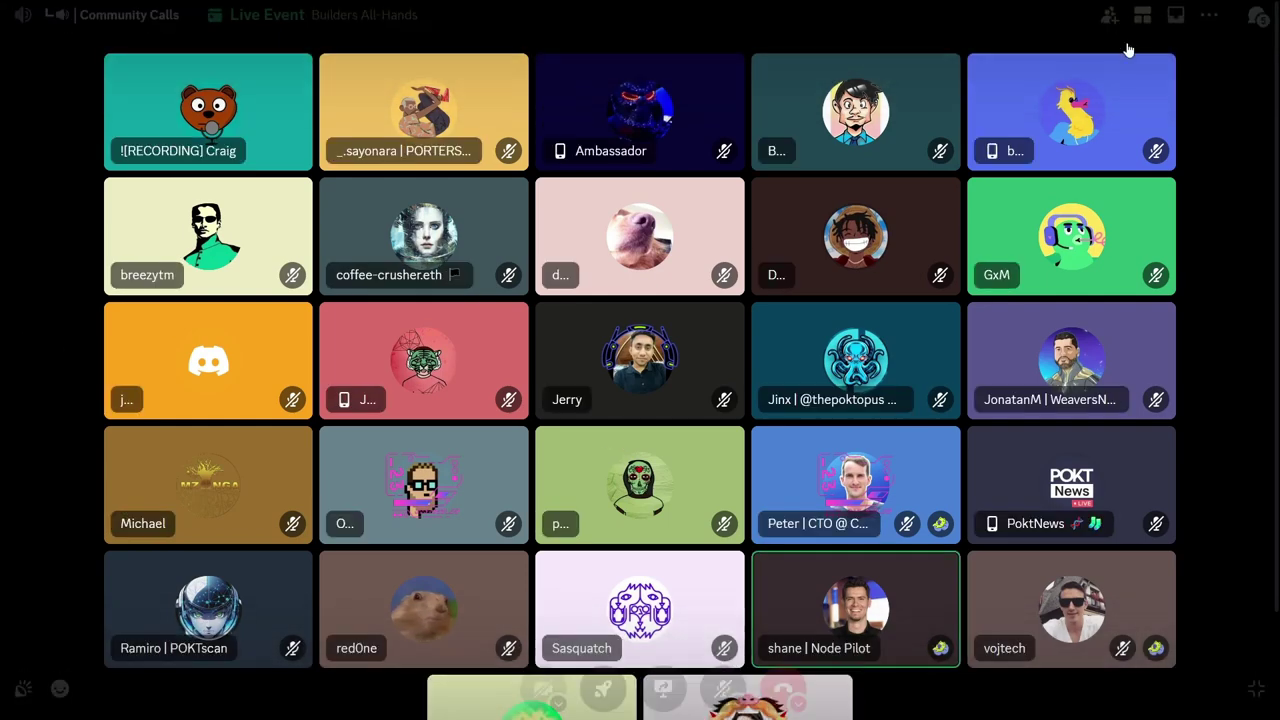
pyautogui.click(1257, 21)
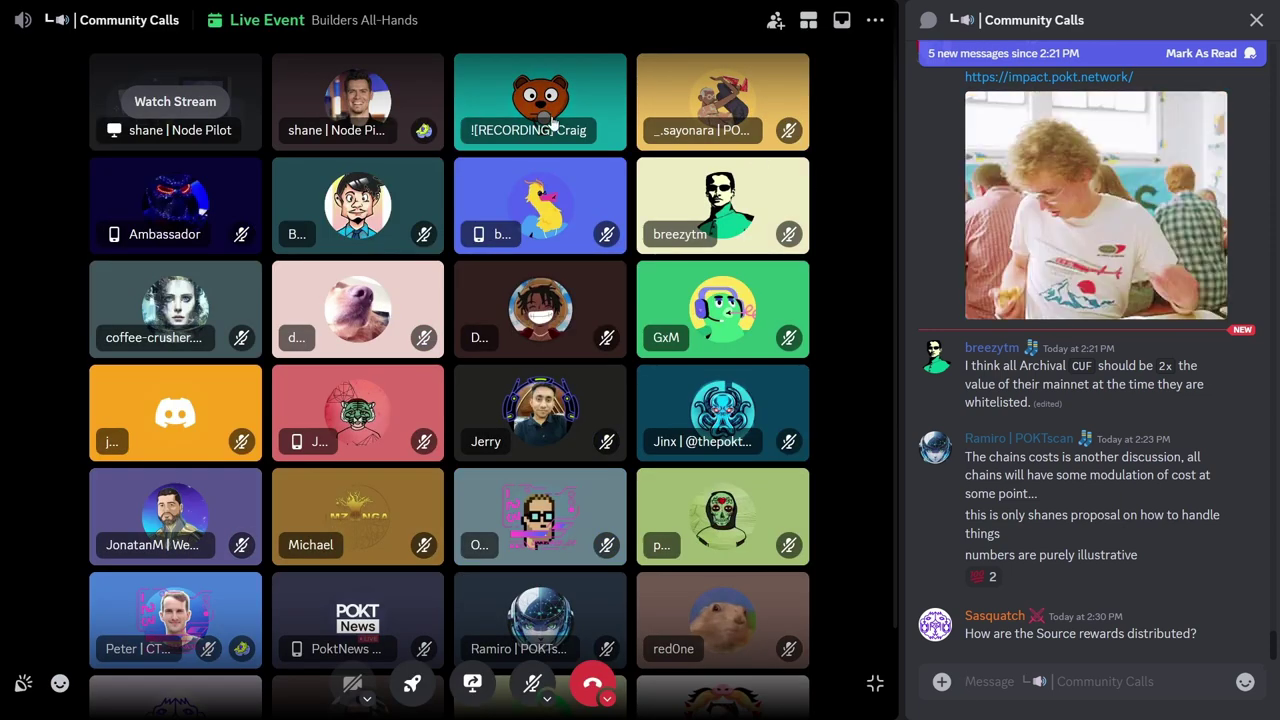
pyautogui.click(150, 113)
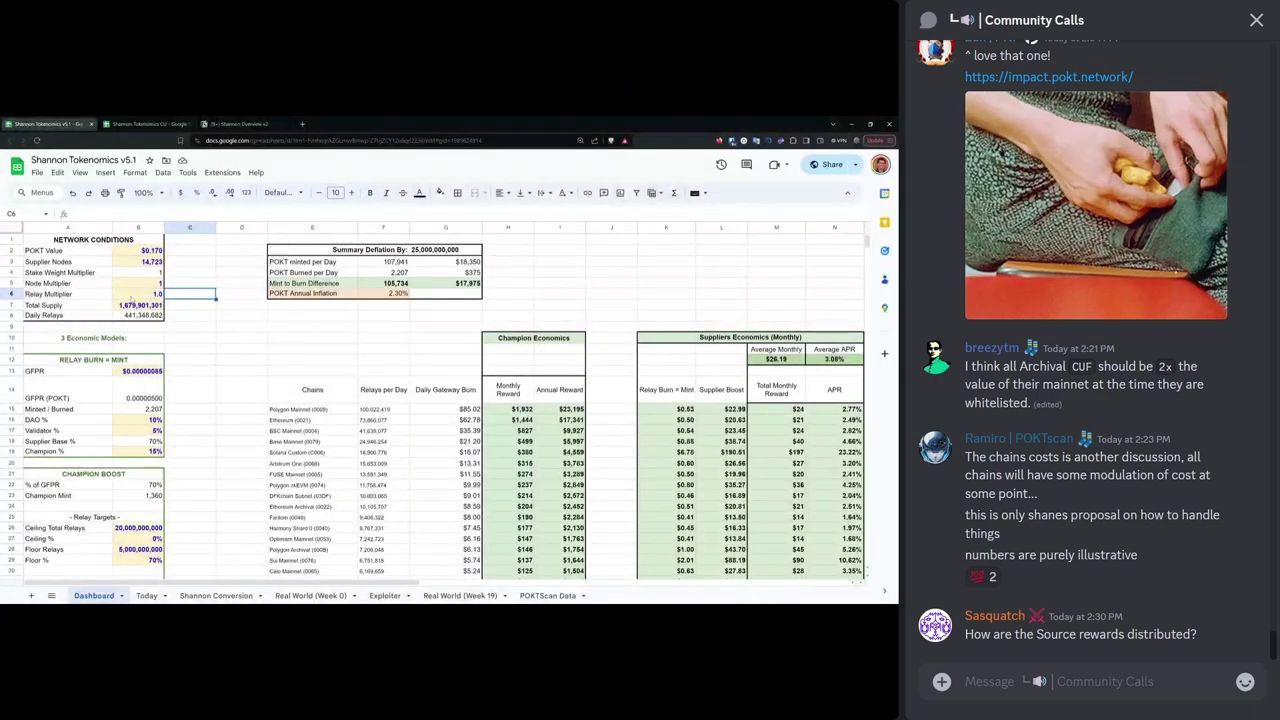
pyautogui.click(1257, 20)
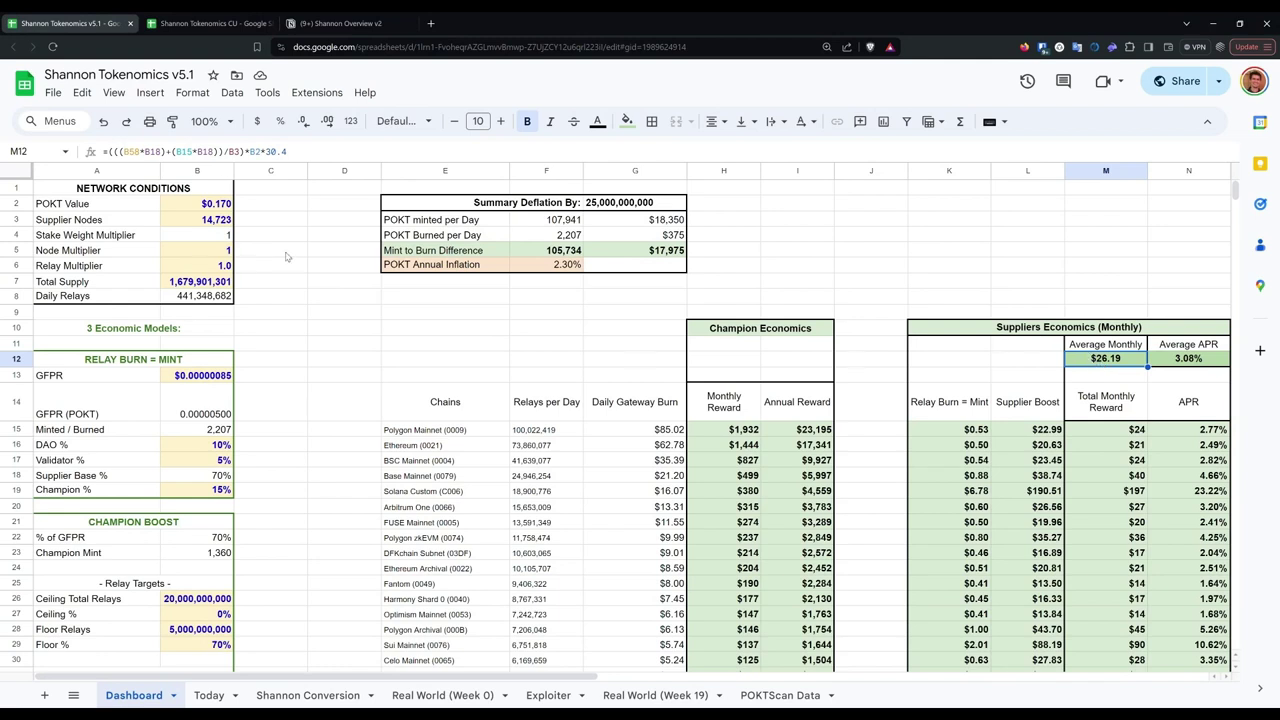
# Step: Set the Relay Multiplier in the v5.1 network conditions to 10
pyautogui.doubleClick(214, 266)
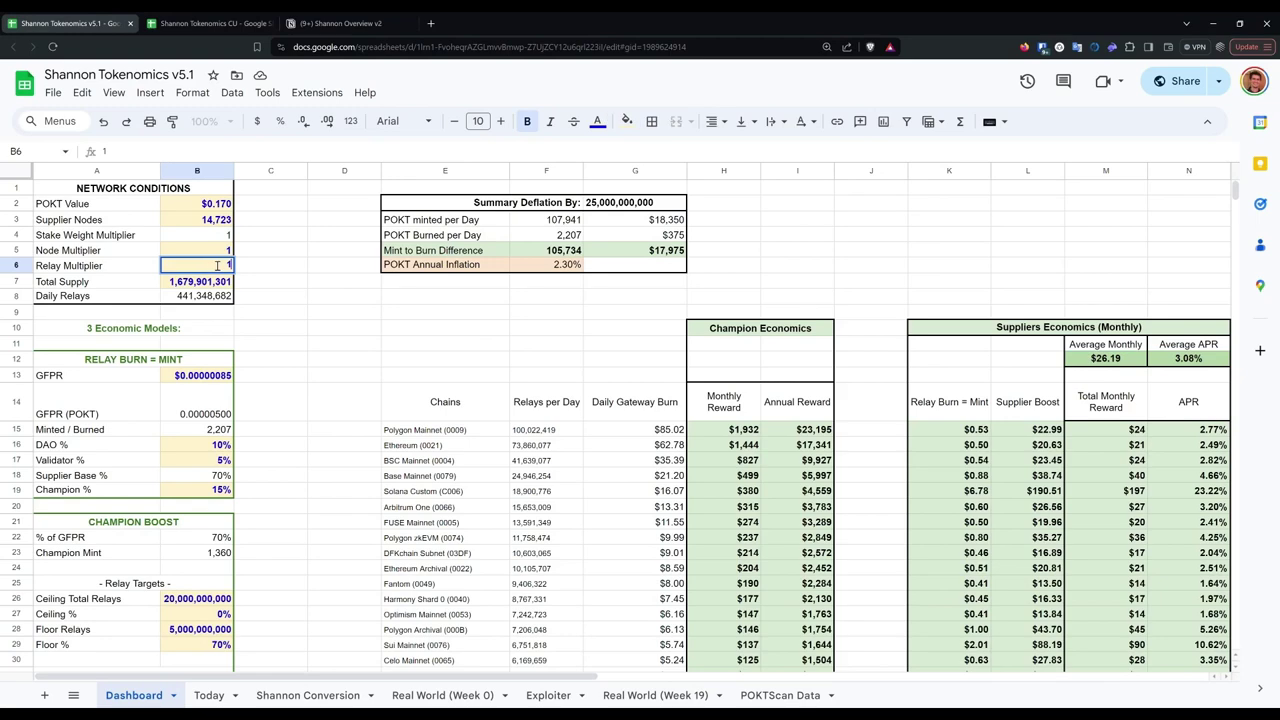
pyautogui.write('0')
pyautogui.press('Return')
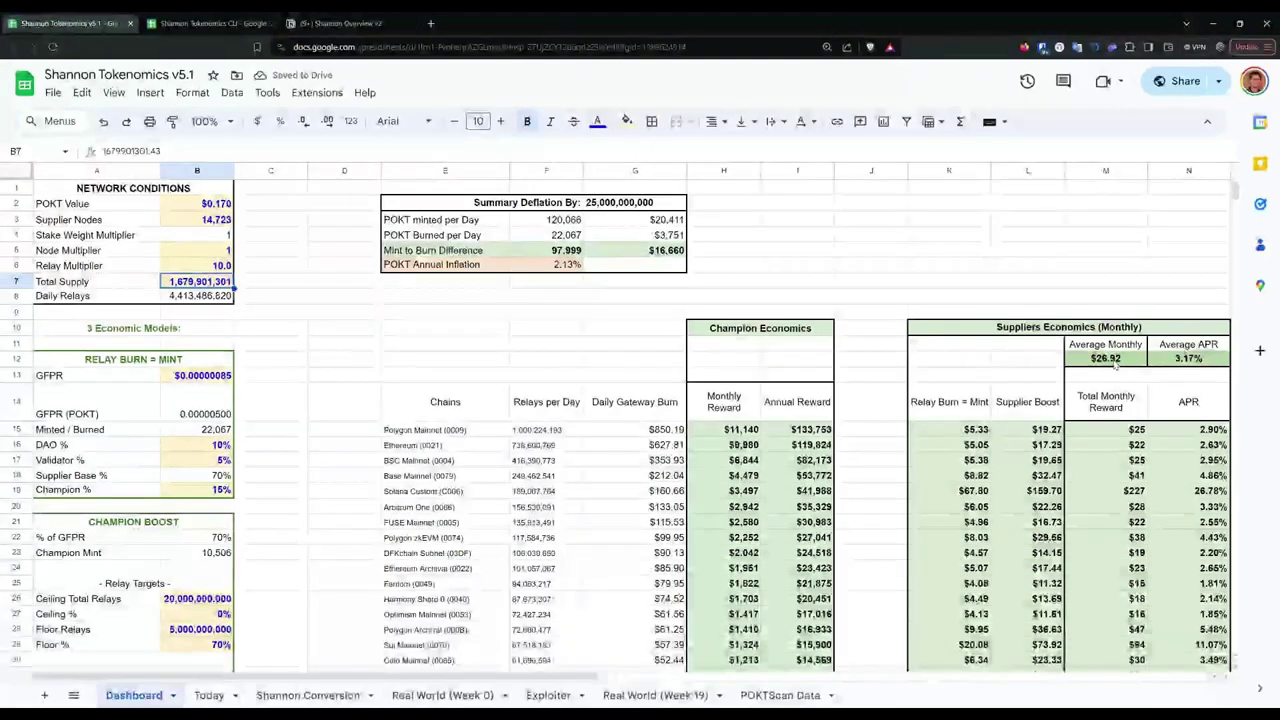
# Step: Set the Relay Multiplier in the v5.1 network conditions to 20
pyautogui.click(212, 265)
pyautogui.doubleClick(218, 265)
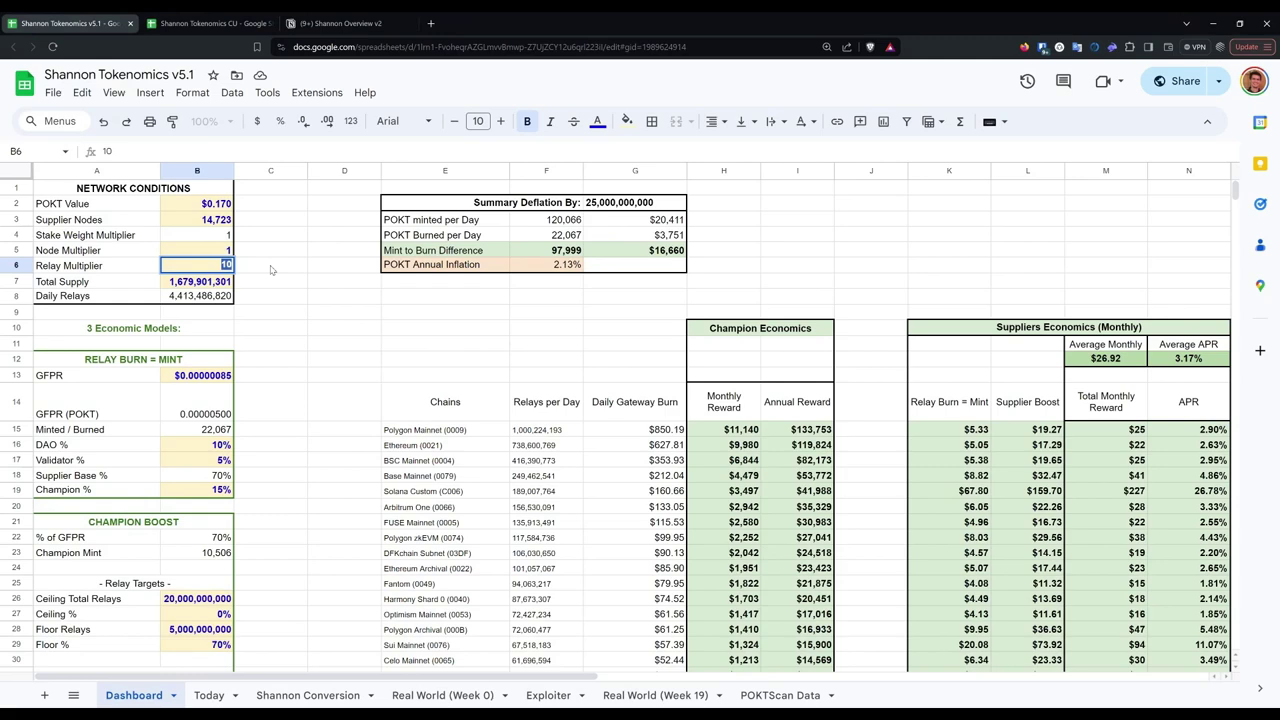
pyautogui.write('20')
pyautogui.press('Return')
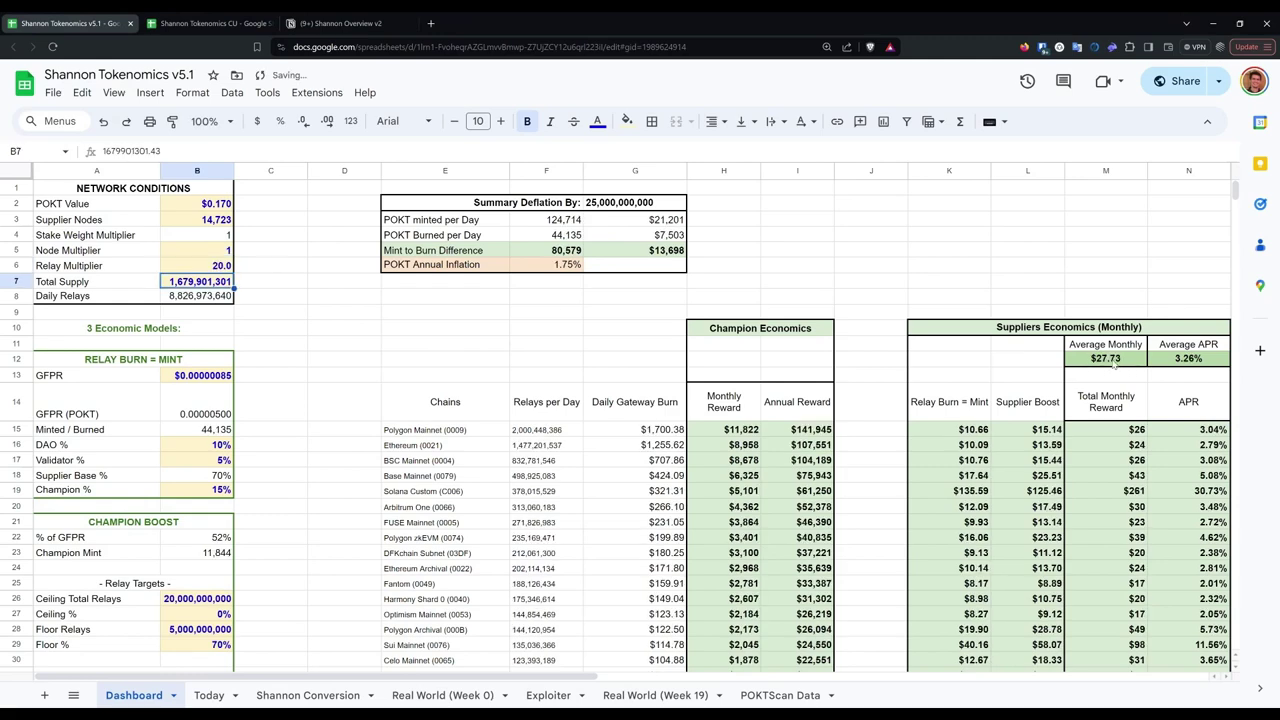
# Step: Review the Deflation Threshold in the Supplier Boost model and the suppliers' average monthly reward
pyautogui.scroll(-7, 291, 415)
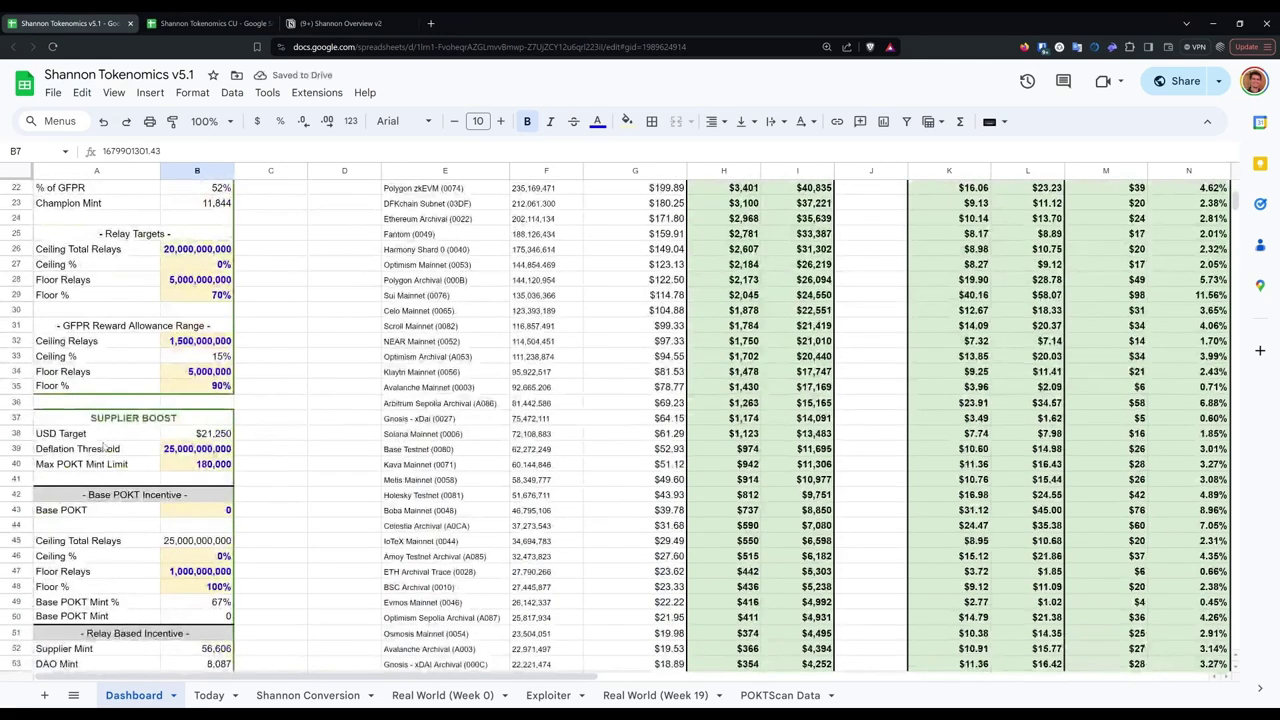
pyautogui.click(99, 452)
pyautogui.keyDown('shift'); pyautogui.click(198, 454); pyautogui.keyUp('shift')
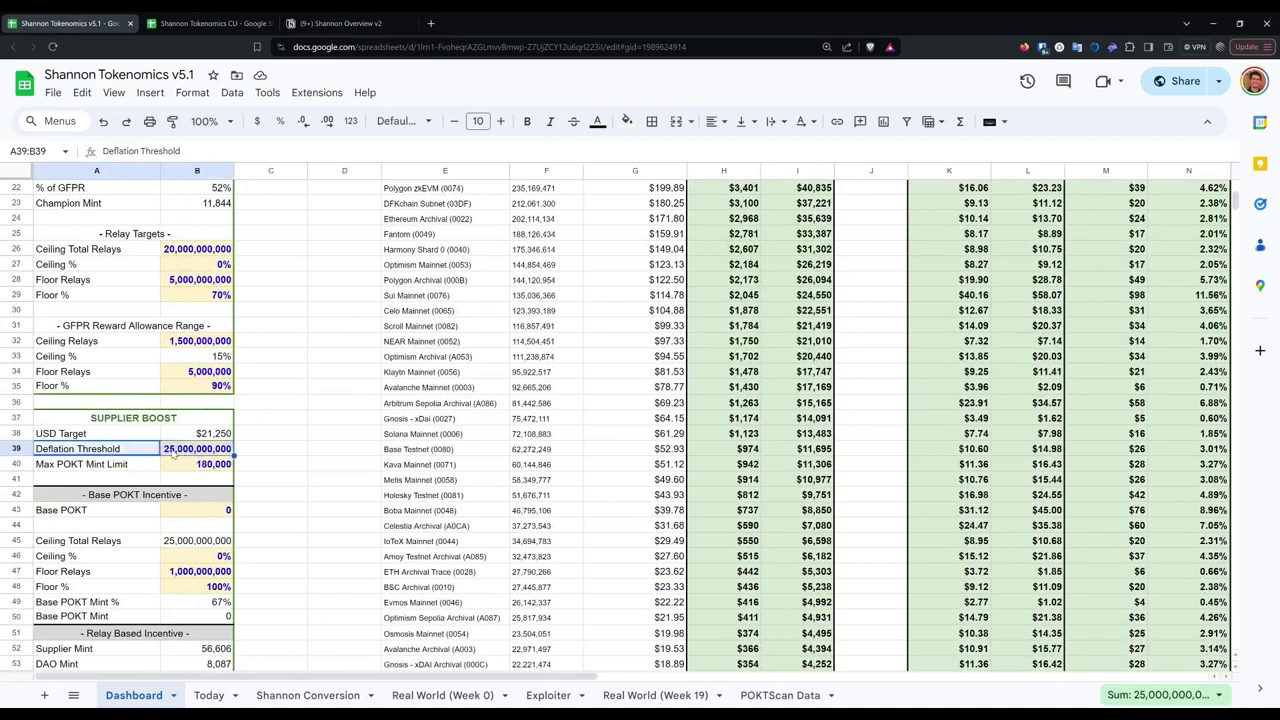
pyautogui.click(172, 453)
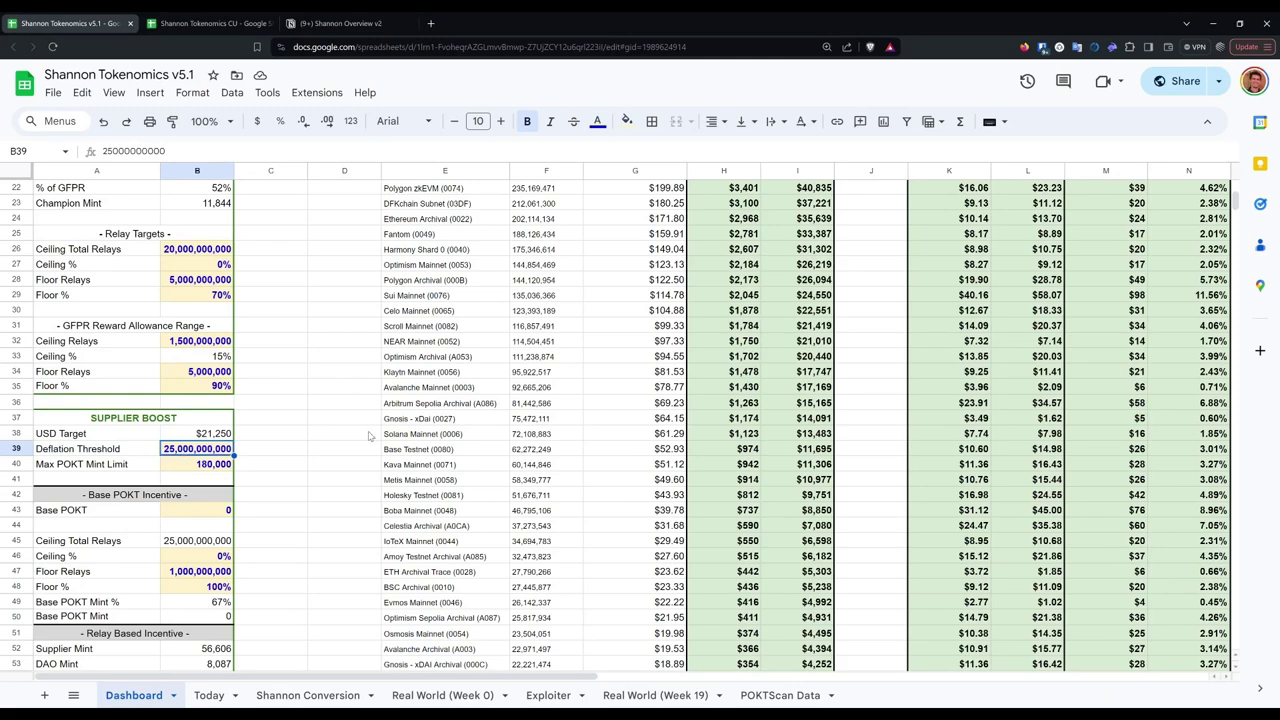
pyautogui.scroll(5, 372, 436)
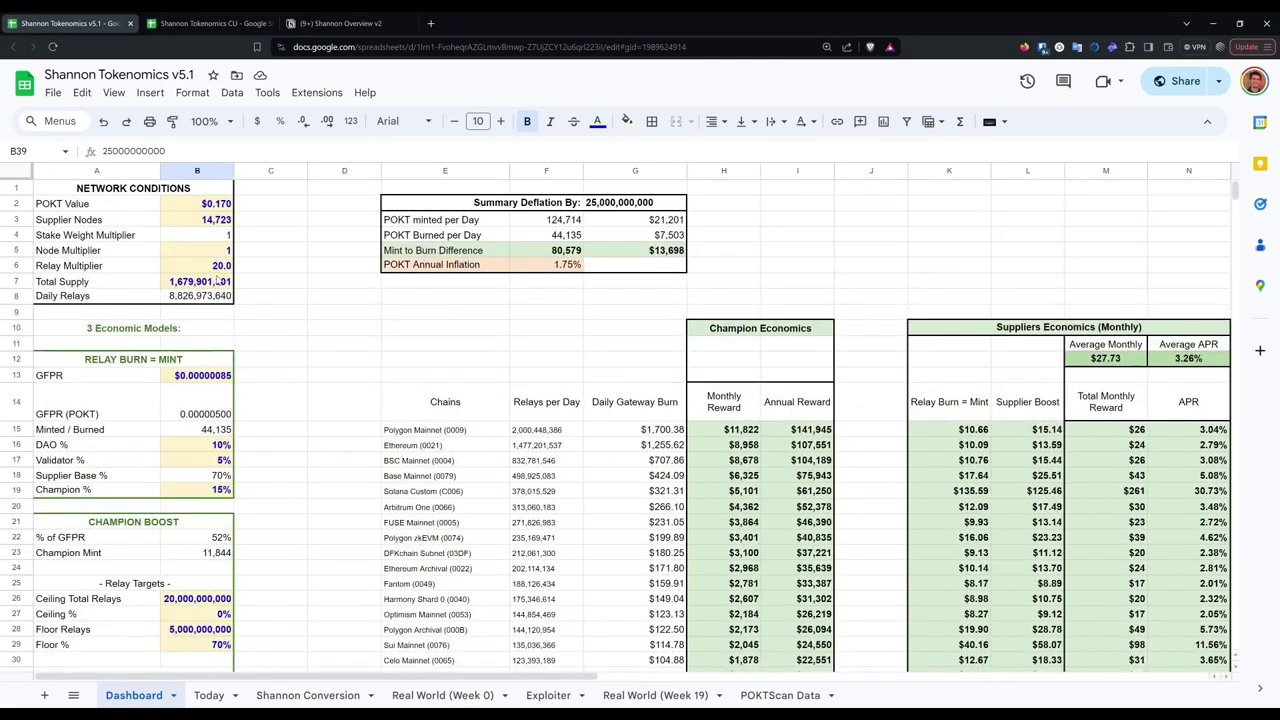
pyautogui.click(1113, 364)
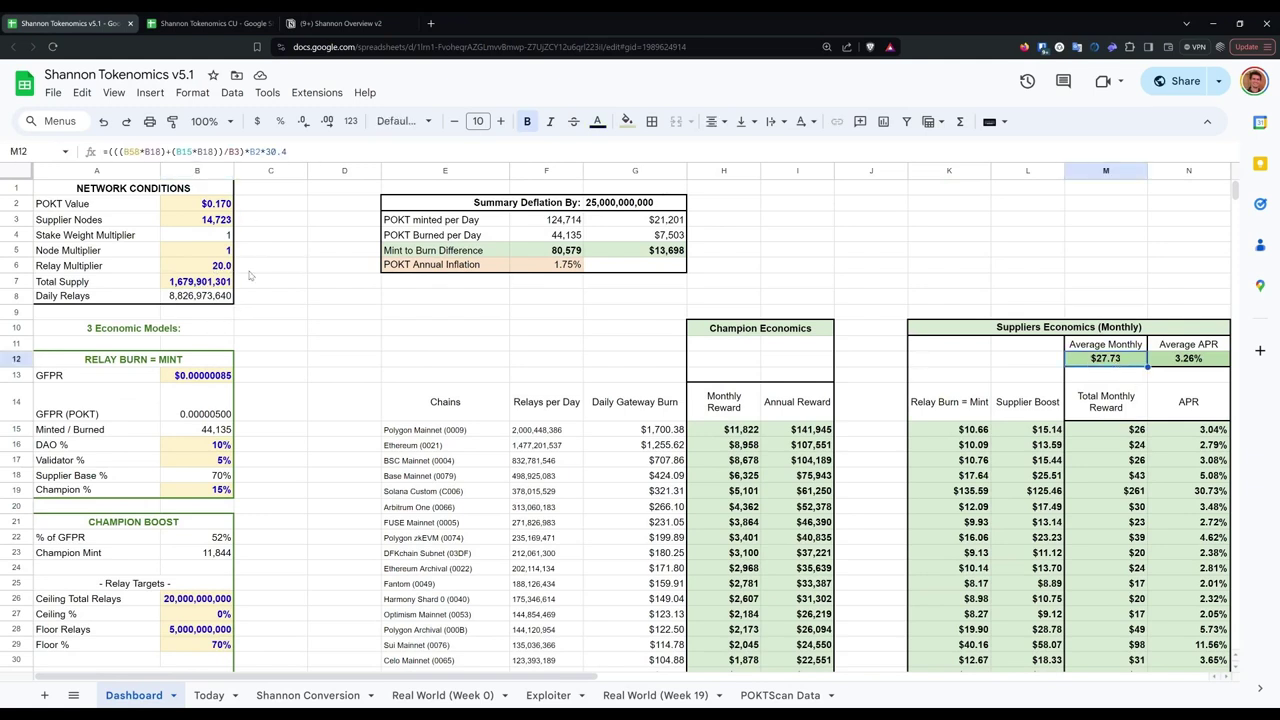
# Step: Set the POKT Value in the network conditions to $0.27
pyautogui.doubleClick(217, 203)
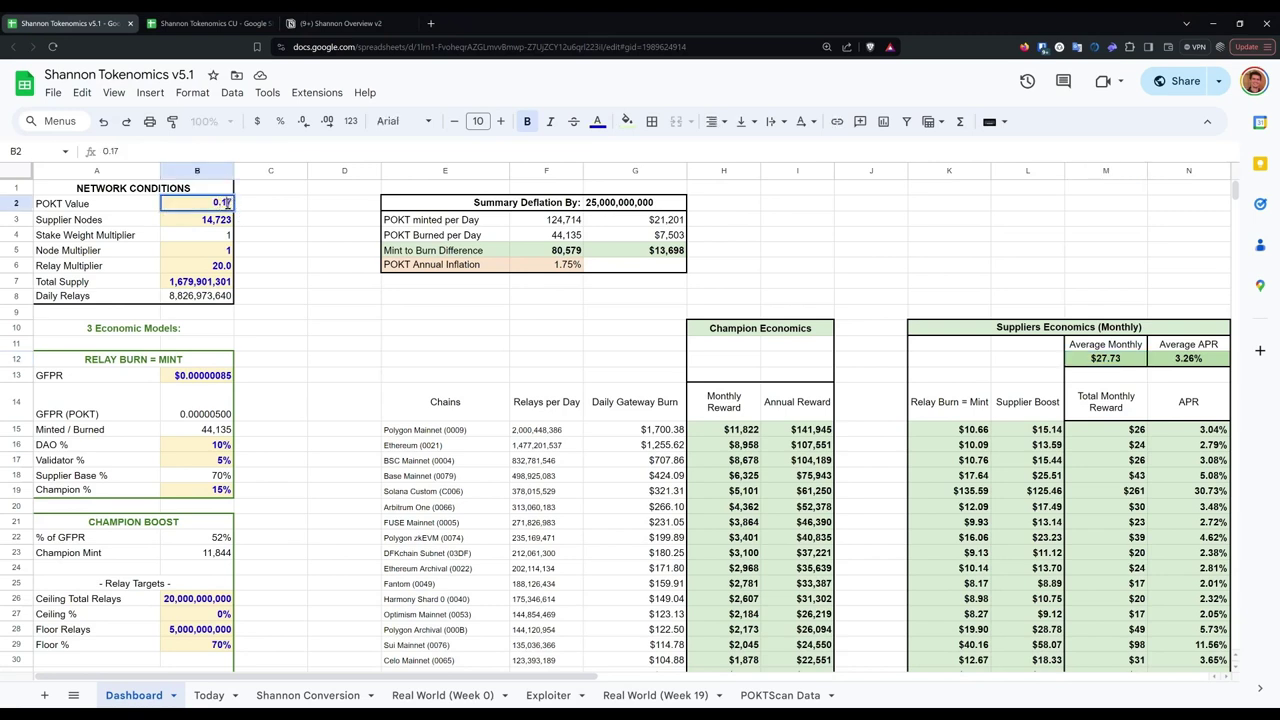
pyautogui.press('BackSpace')
pyautogui.write('2')
pyautogui.press('Return')
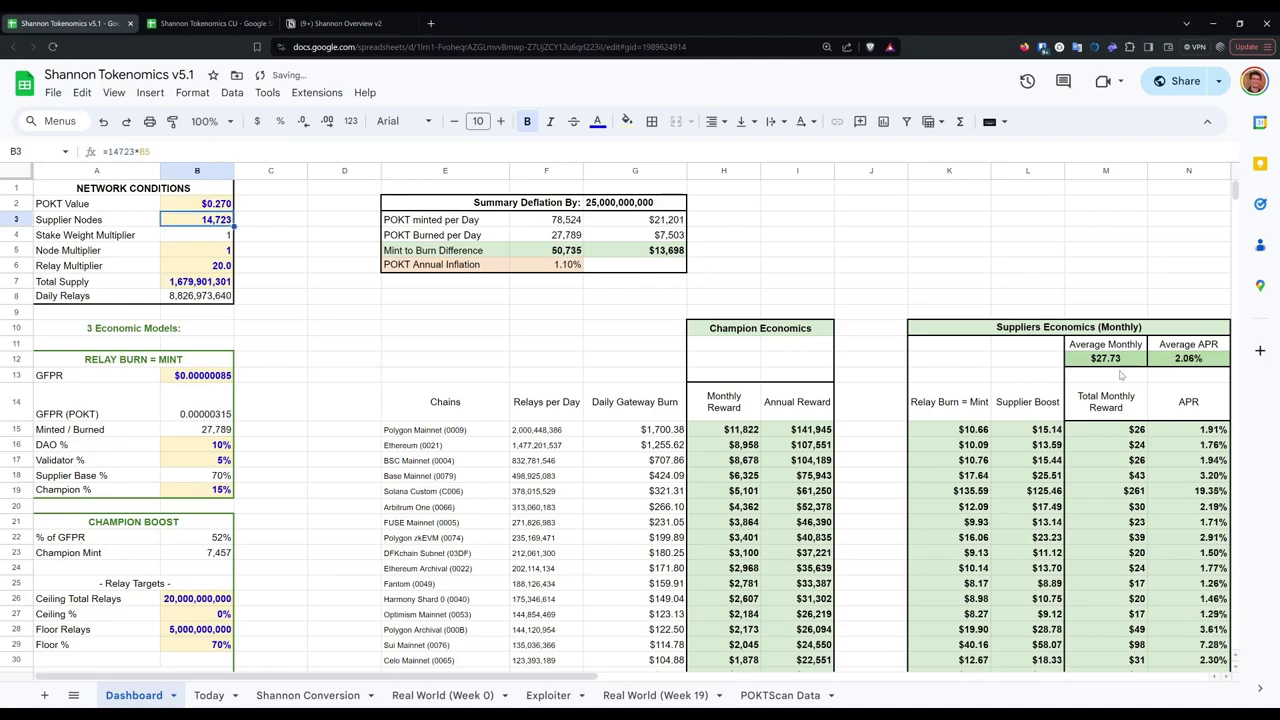
# Step: Set the Base POKT in the Supplier Boost's Base POKT Incentive to 10,000
pyautogui.scroll(-10, 338, 482)
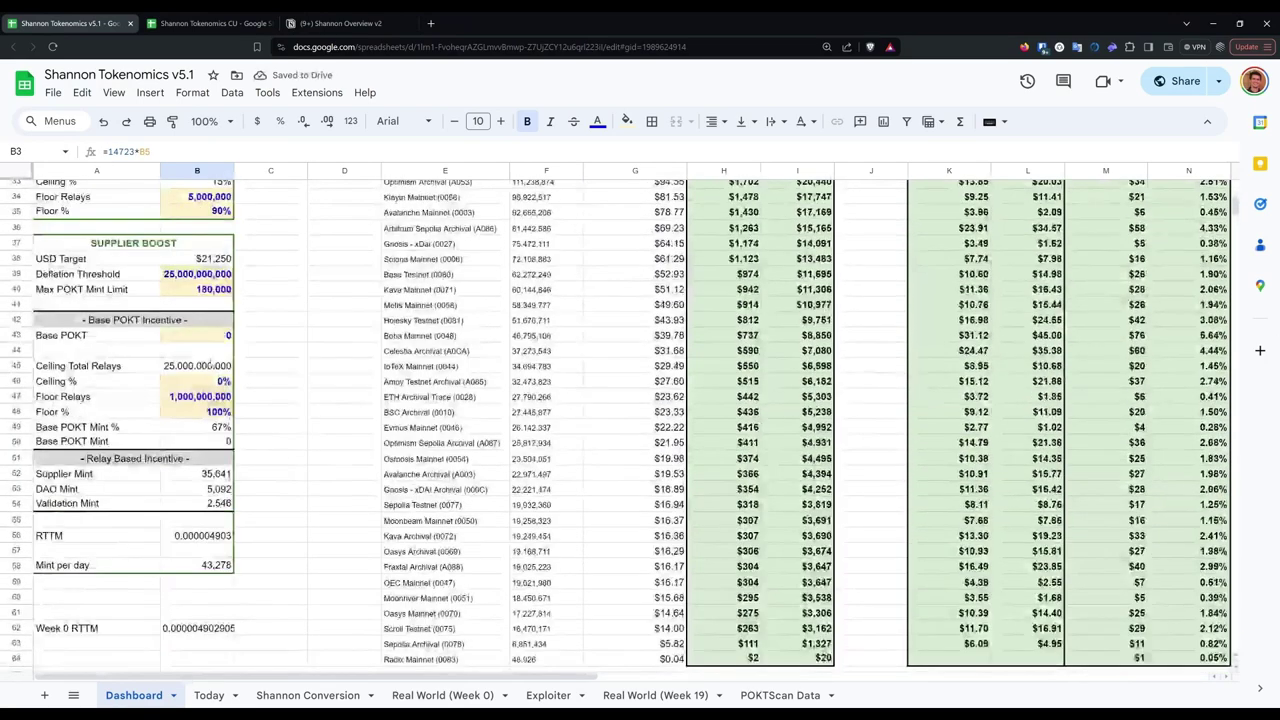
pyautogui.doubleClick(202, 337)
pyautogui.write('1')
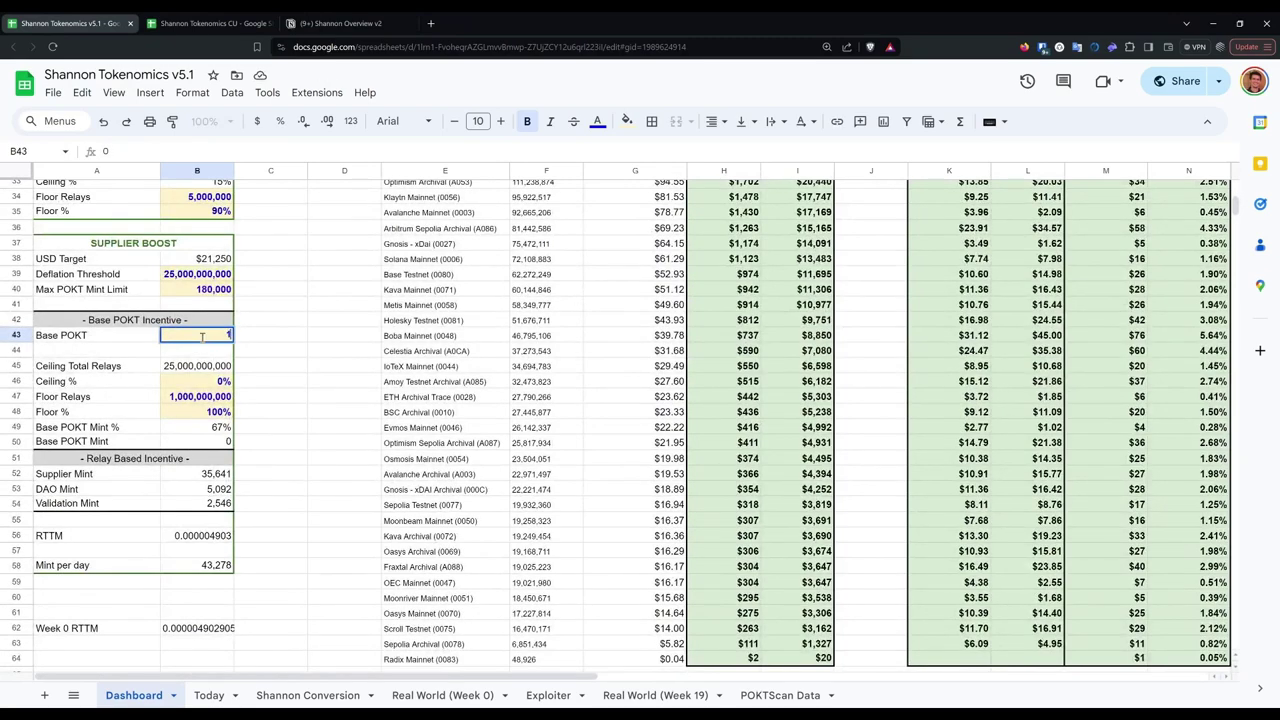
pyautogui.write('000')
pyautogui.press('Return')
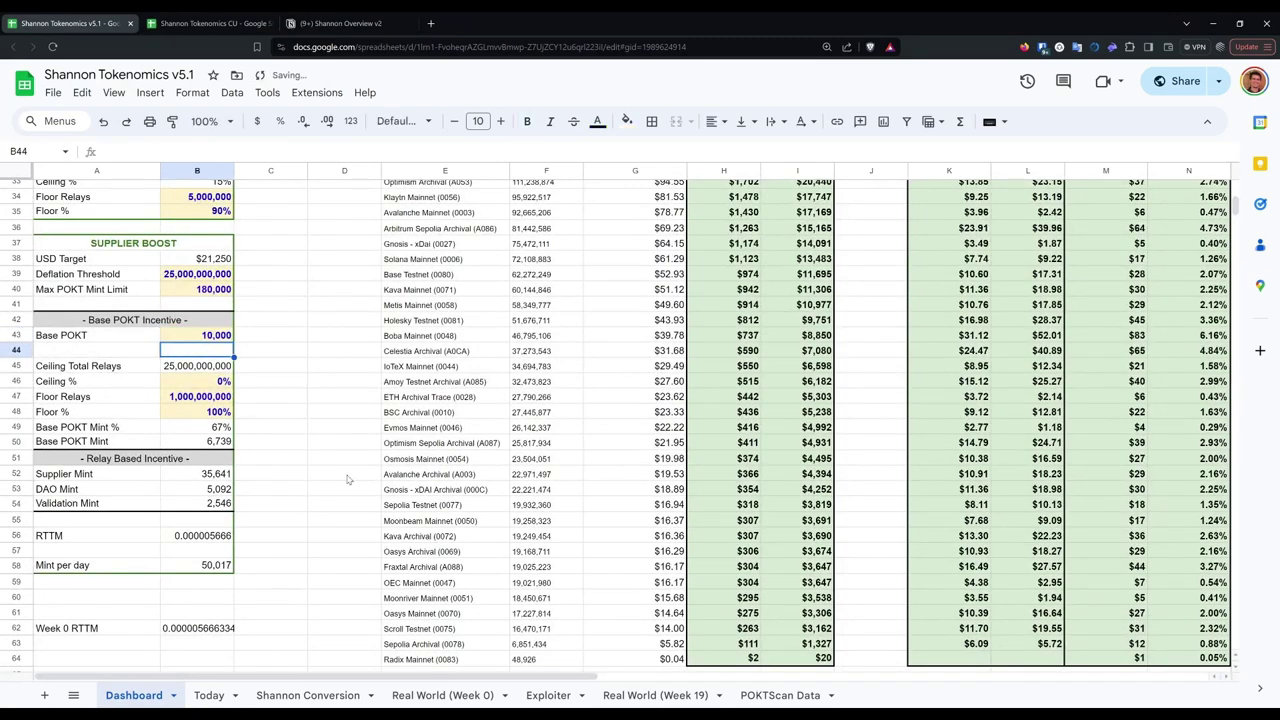
# Step: Set the POKT Value in the network conditions to $0.17 and check the suppliers' average monthly reward
pyautogui.scroll(10, 350, 480)
pyautogui.doubleClick(222, 203)
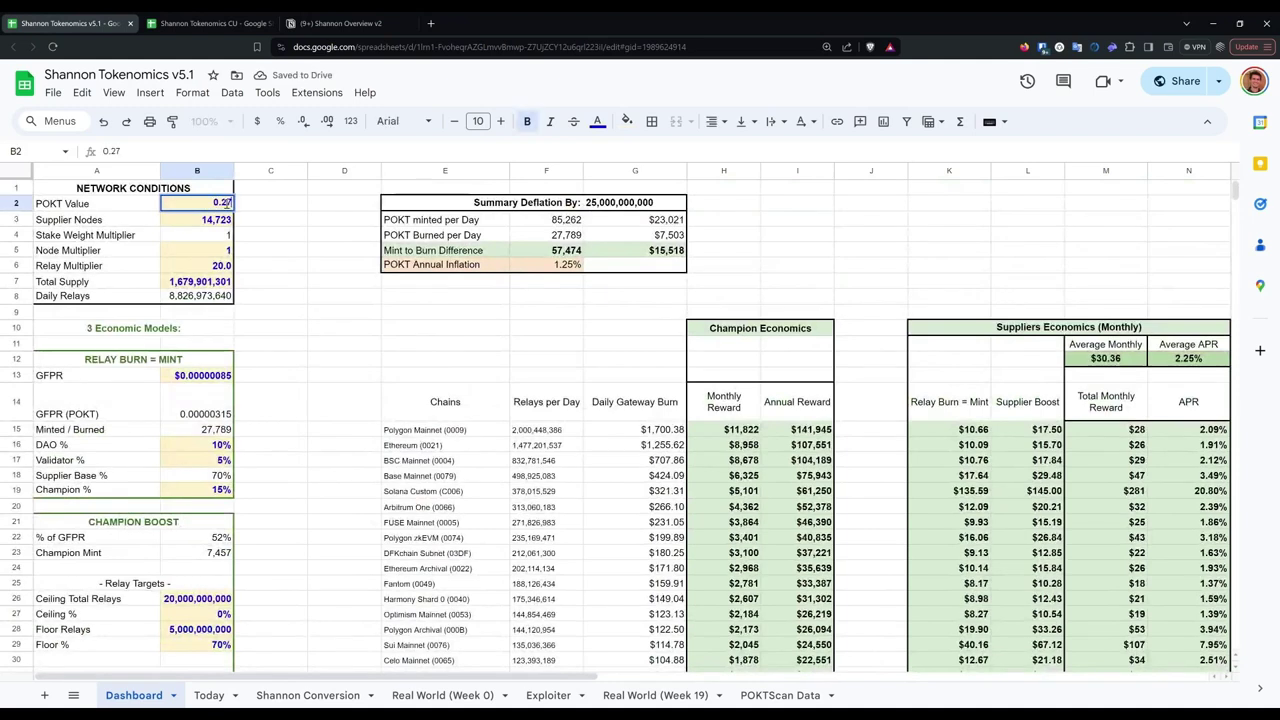
pyautogui.press('BackSpace')
pyautogui.write('1')
pyautogui.press('Return')
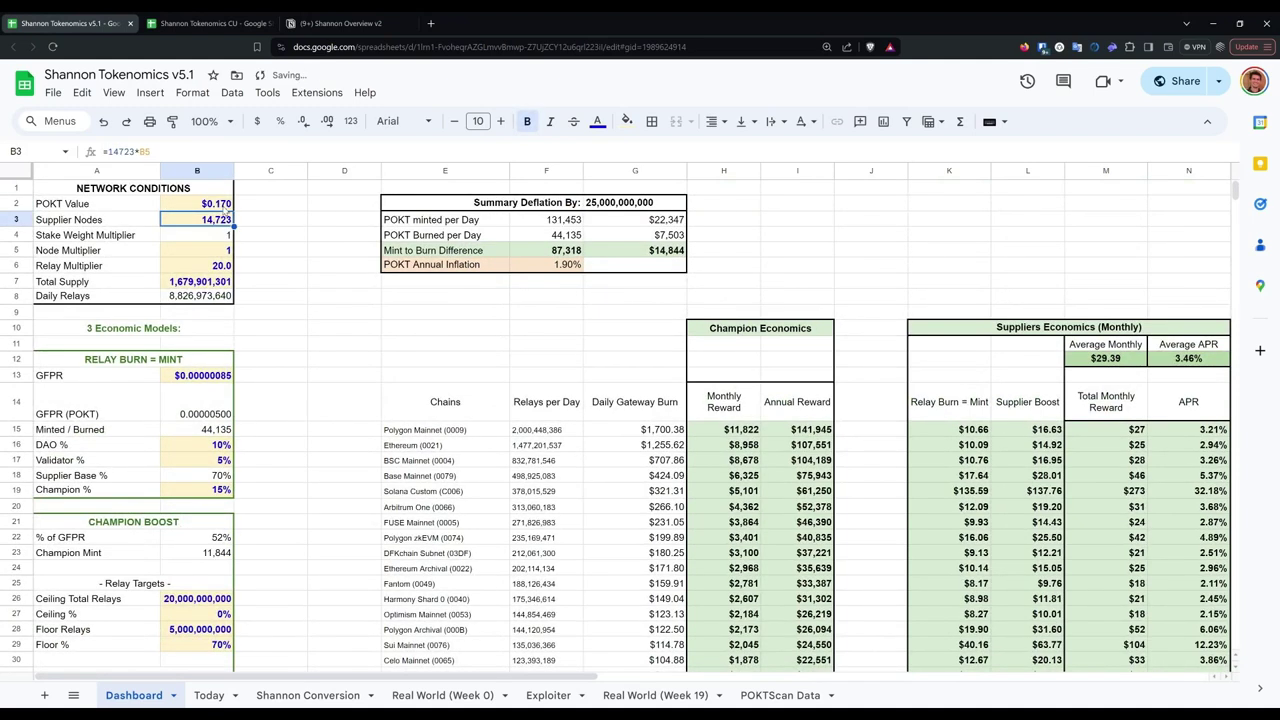
pyautogui.click(1102, 360)
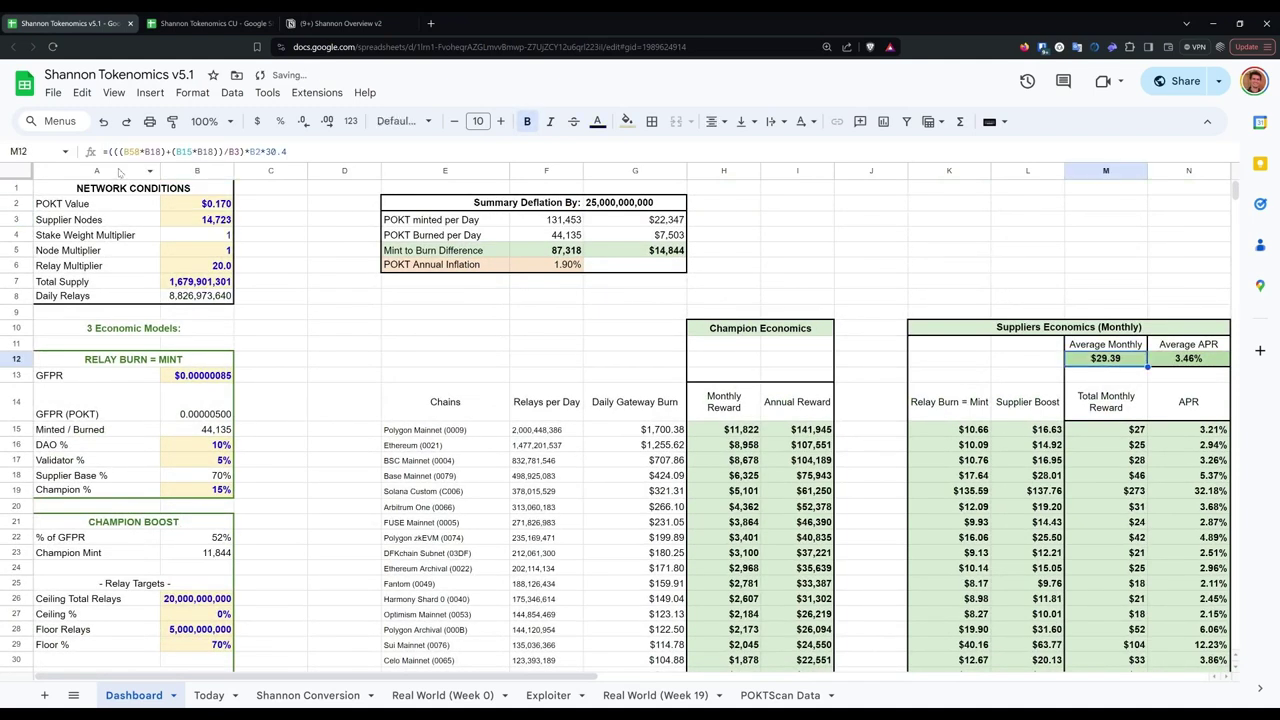
# Step: Raise the POKT Value to $0.27 and inspect the suppliers' average monthly reward
pyautogui.doubleClick(222, 205)
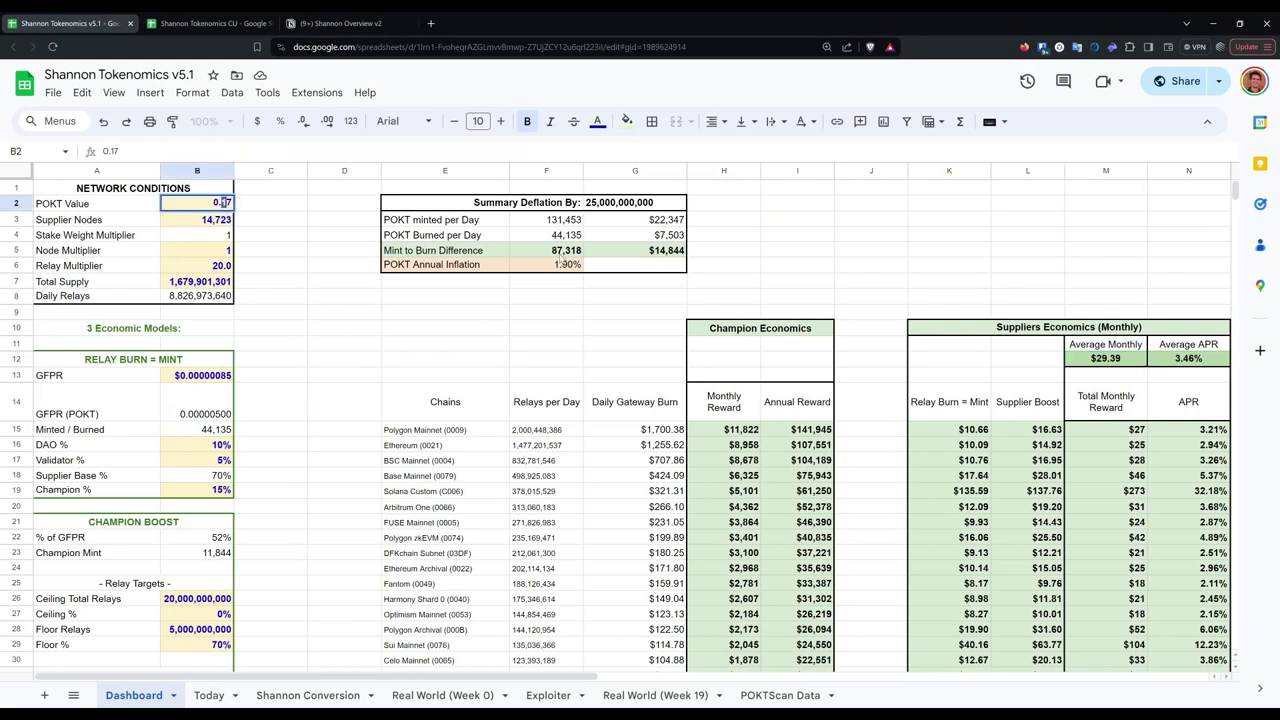
pyautogui.press('BackSpace')
pyautogui.write('2')
pyautogui.press('Return')
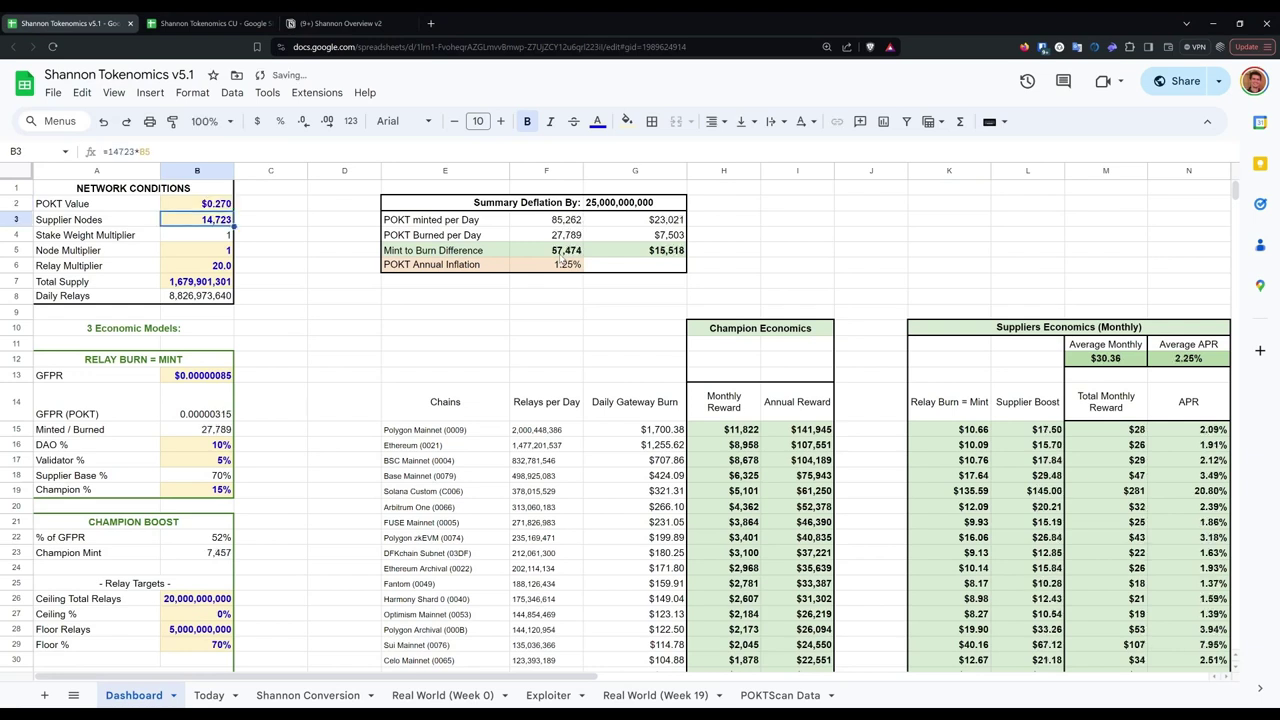
pyautogui.click(1105, 358)
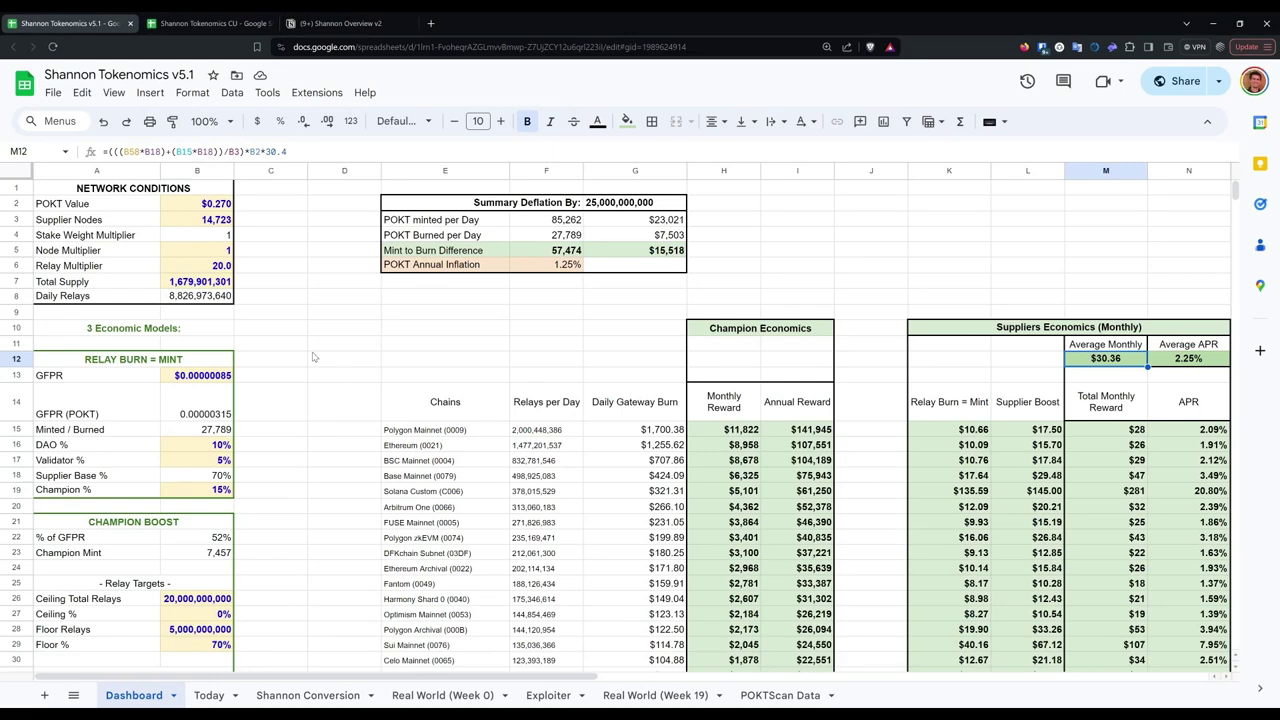
# Step: Examine the Deflation Threshold in the Supplier Boost model alongside the network conditions and the deflation summary
pyautogui.scroll(-5, 312, 357)
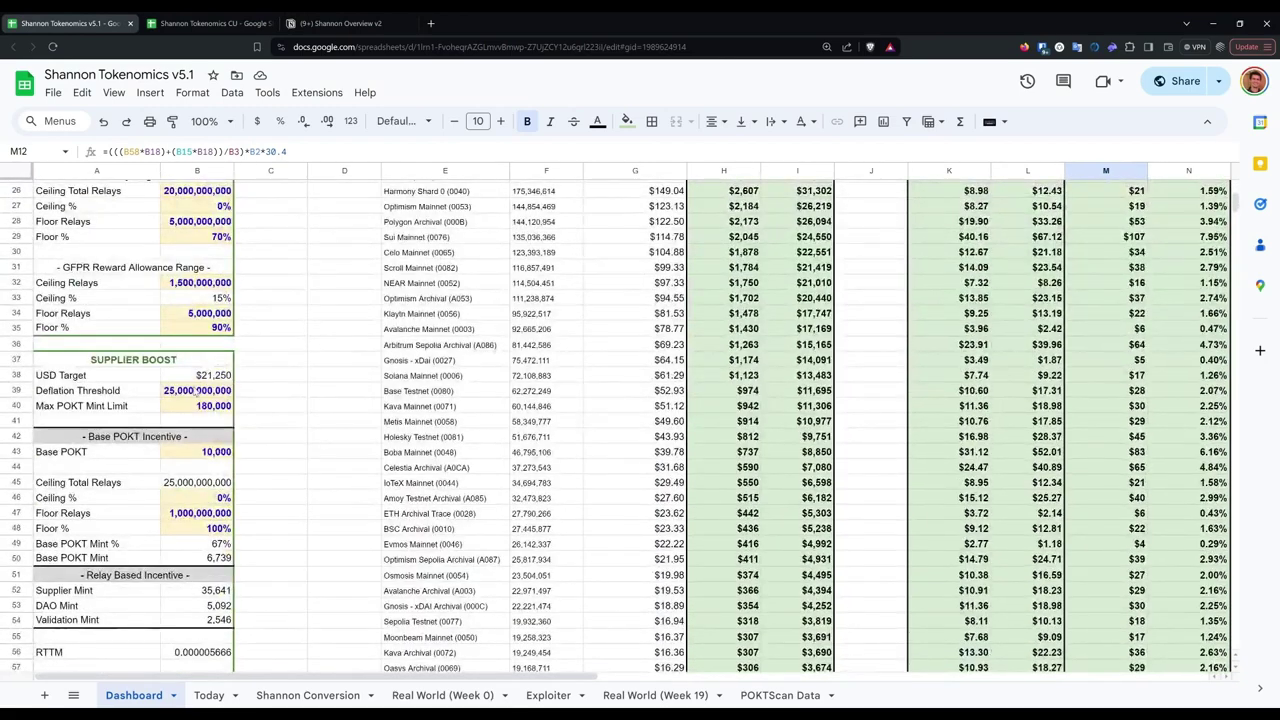
pyautogui.click(200, 390)
pyautogui.keyDown('shift'); pyautogui.click(129, 395); pyautogui.keyUp('shift')
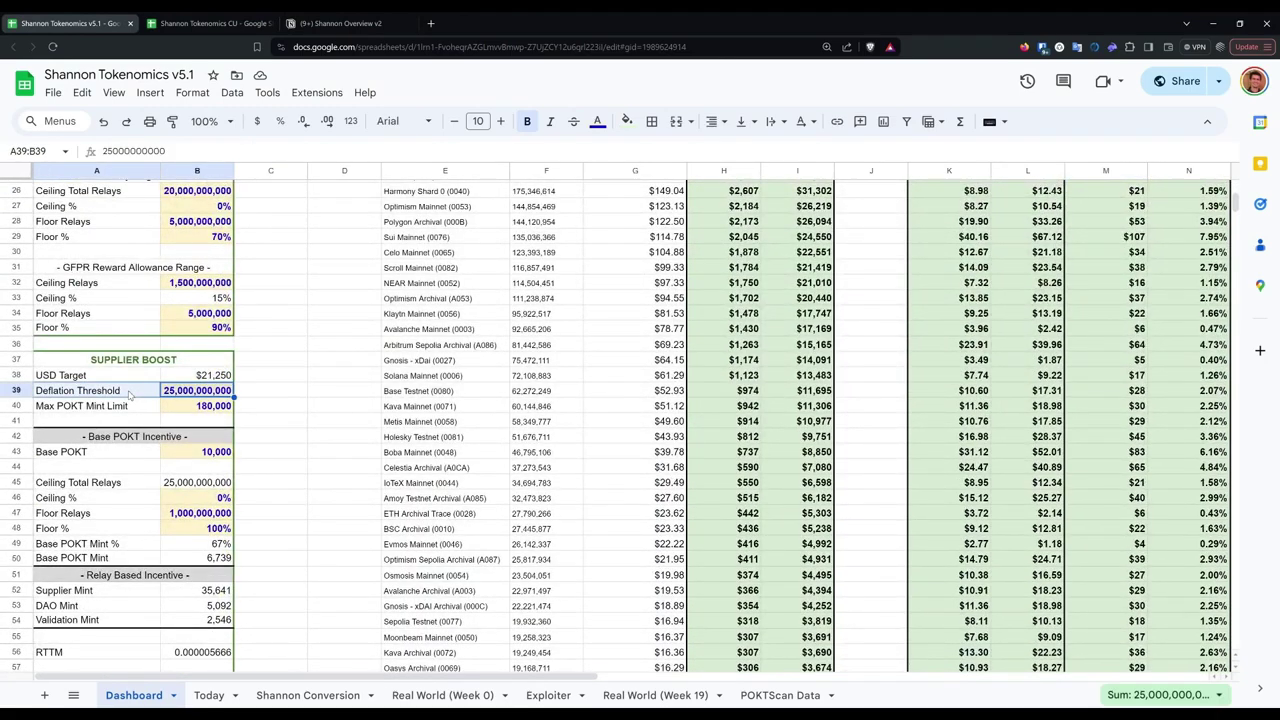
pyautogui.scroll(1, 312, 436)
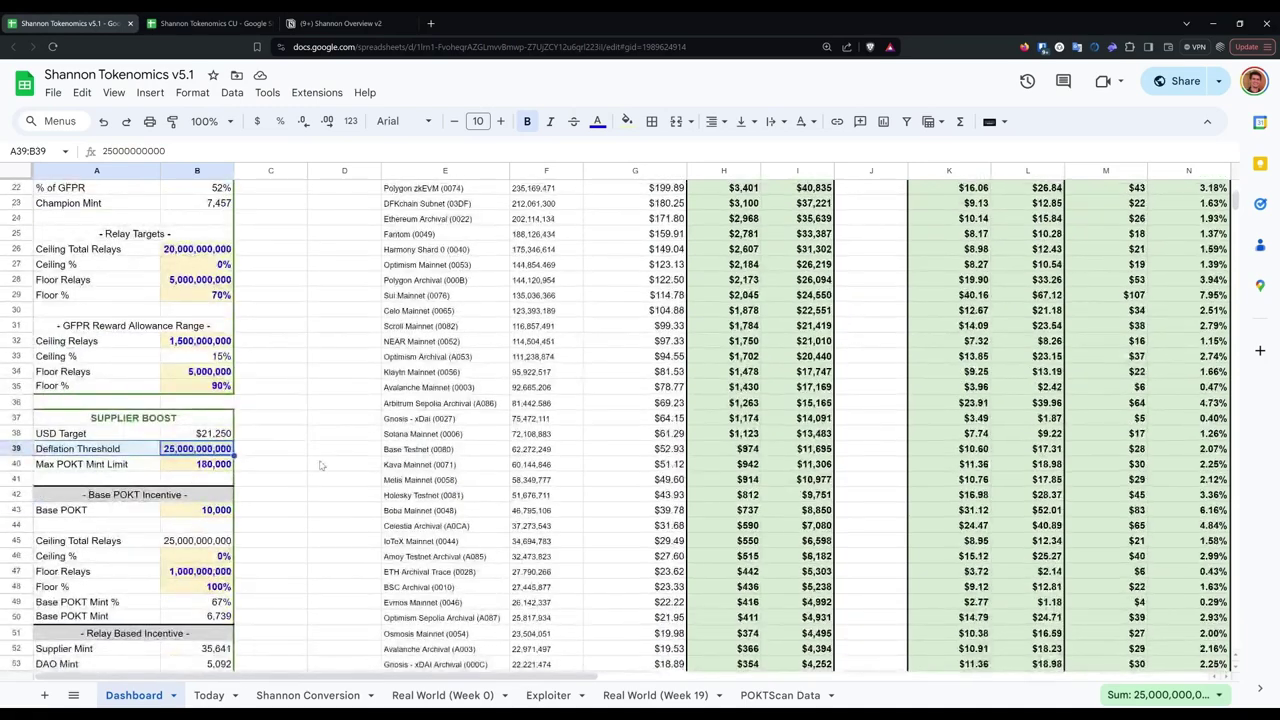
pyautogui.scroll(5, 320, 465)
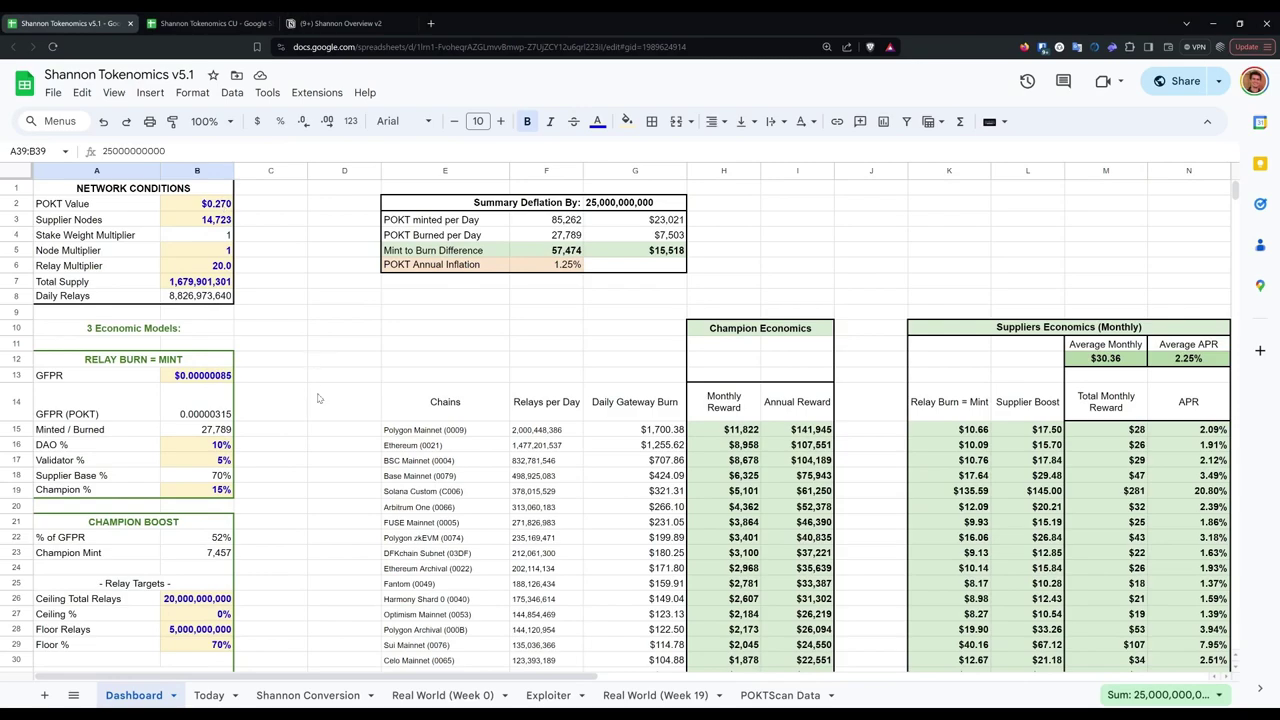
pyautogui.scroll(-5, 316, 395)
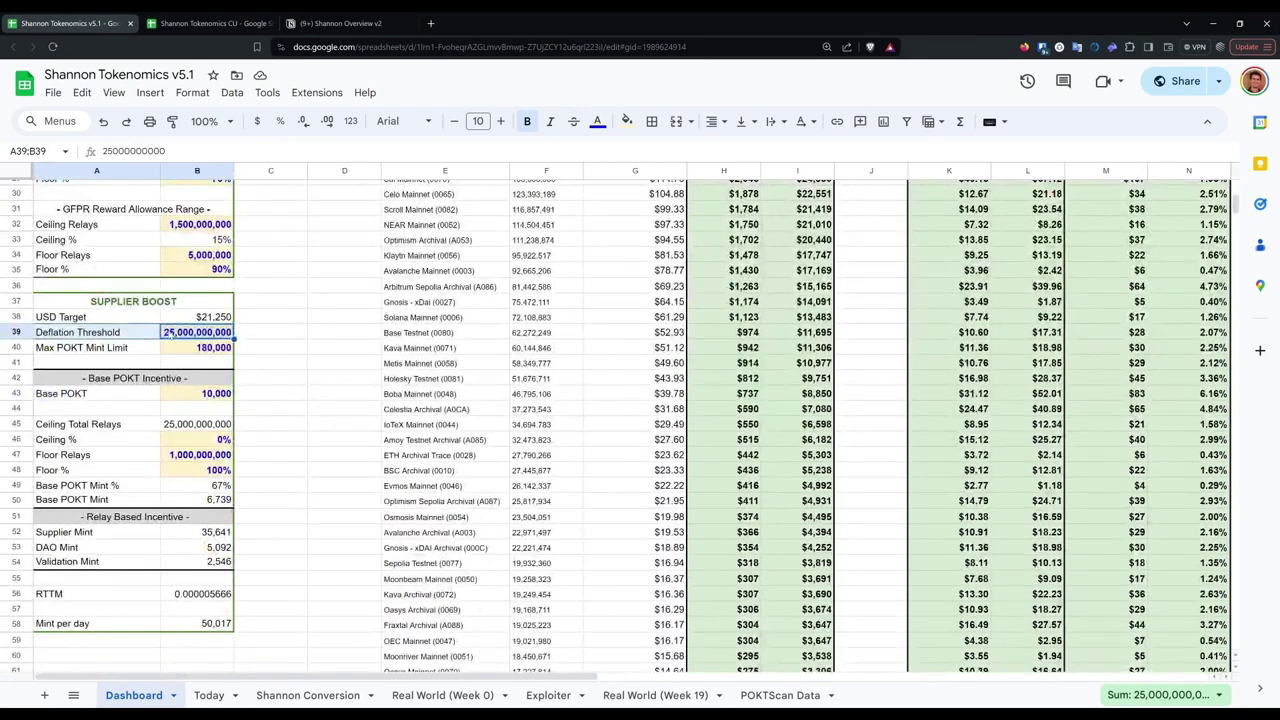
pyautogui.doubleClick(176, 337)
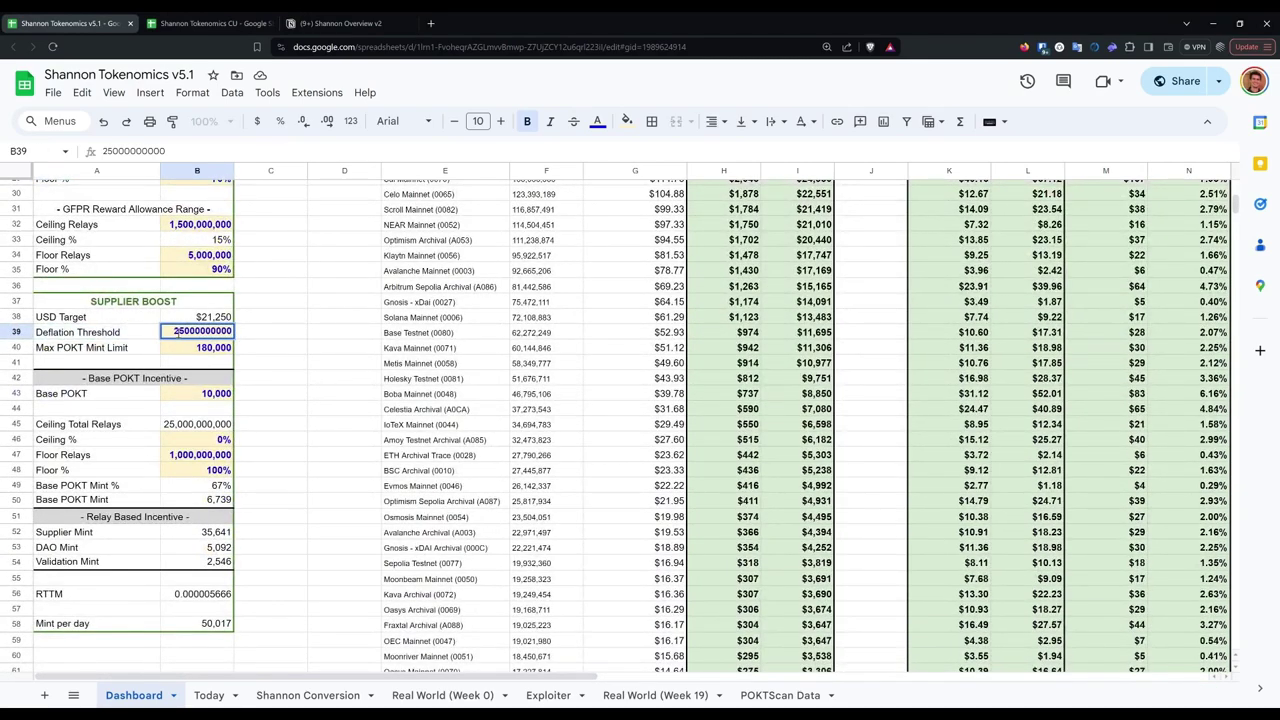
pyautogui.click(330, 354)
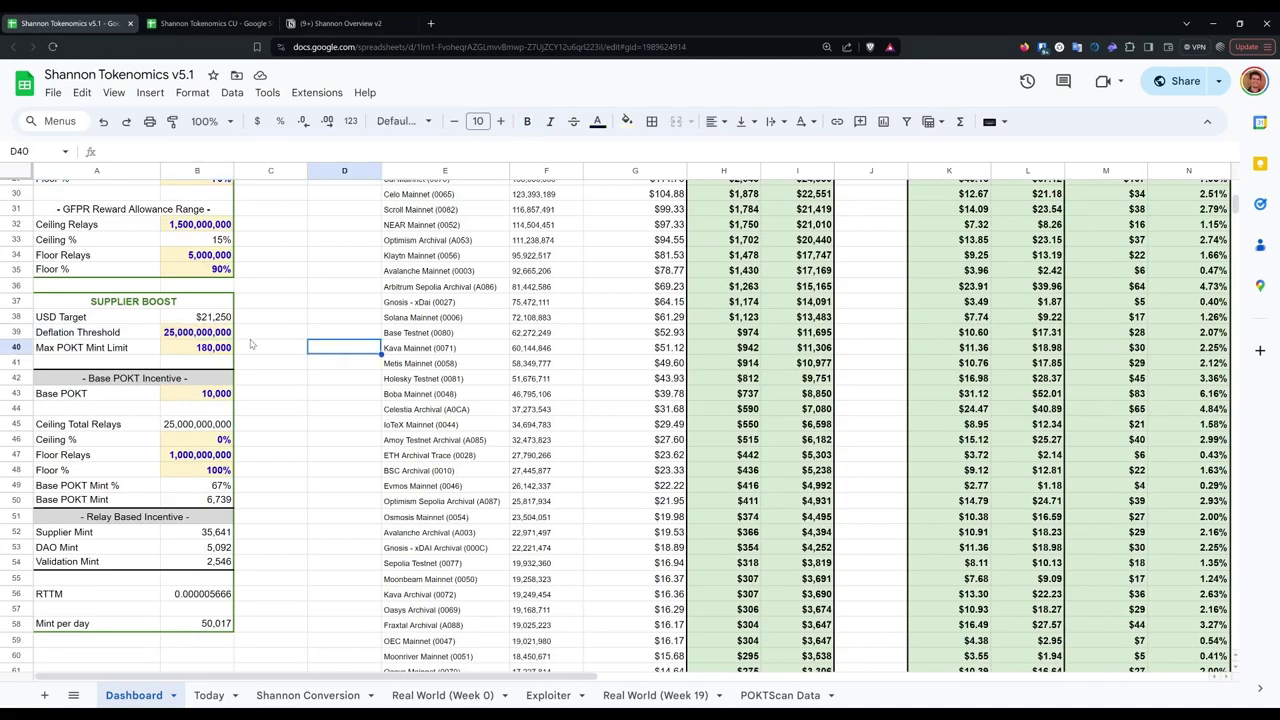
pyautogui.scroll(3, 255, 345)
pyautogui.scroll(3, 268, 462)
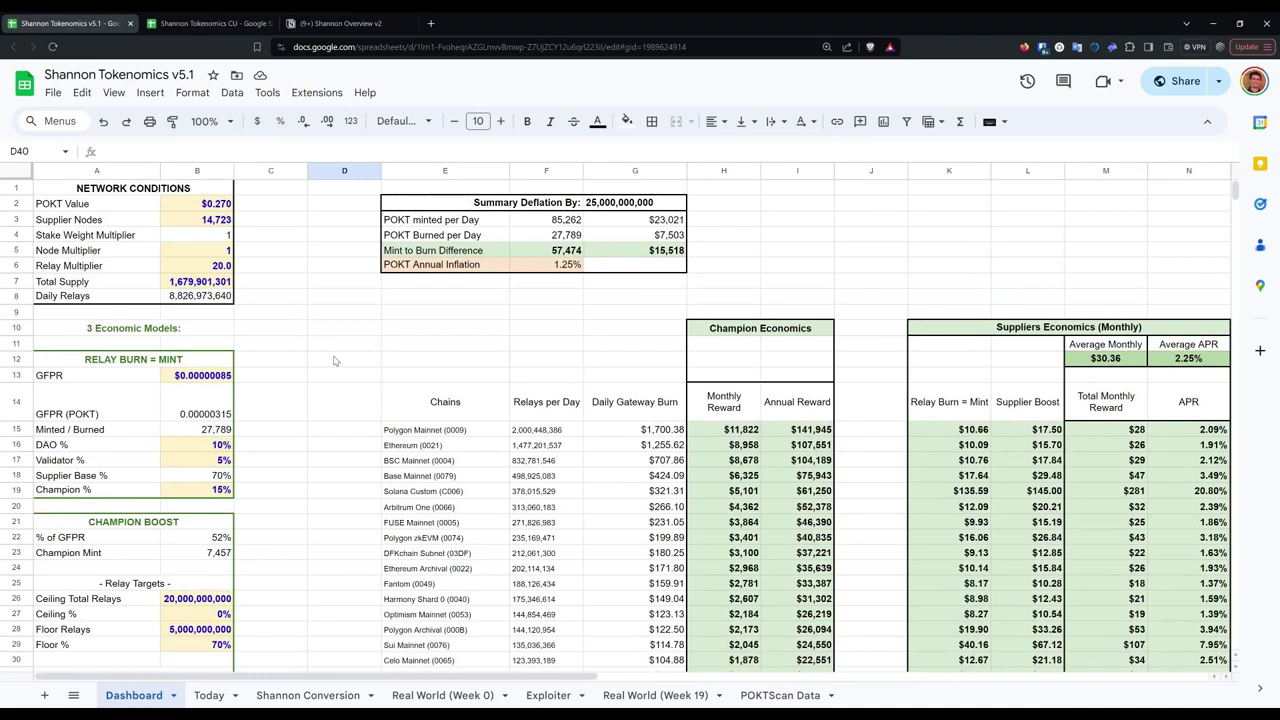
# Step: Review the DAO, Validator, Supplier Base and Champion percentages, plus the Supplier Boost's Deflation Threshold
pyautogui.moveTo(215, 444); pyautogui.dragTo(215, 490)
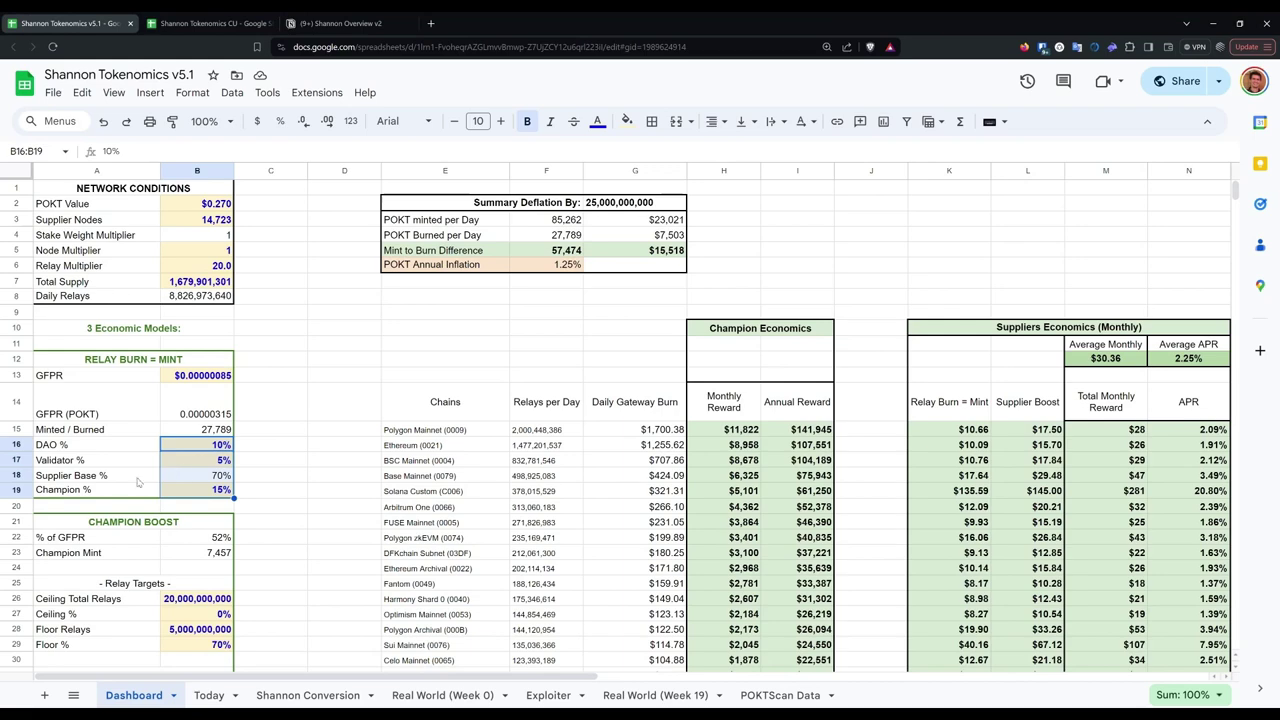
pyautogui.click(300, 377)
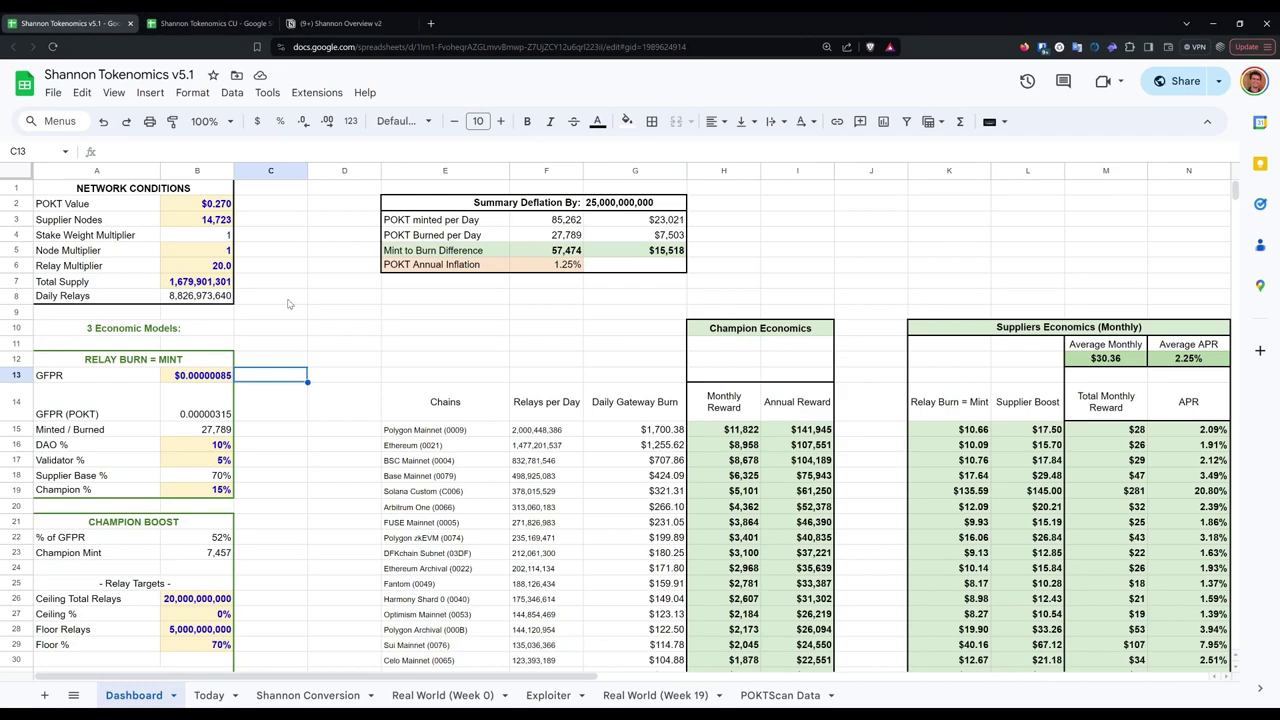
pyautogui.scroll(-3, 302, 417)
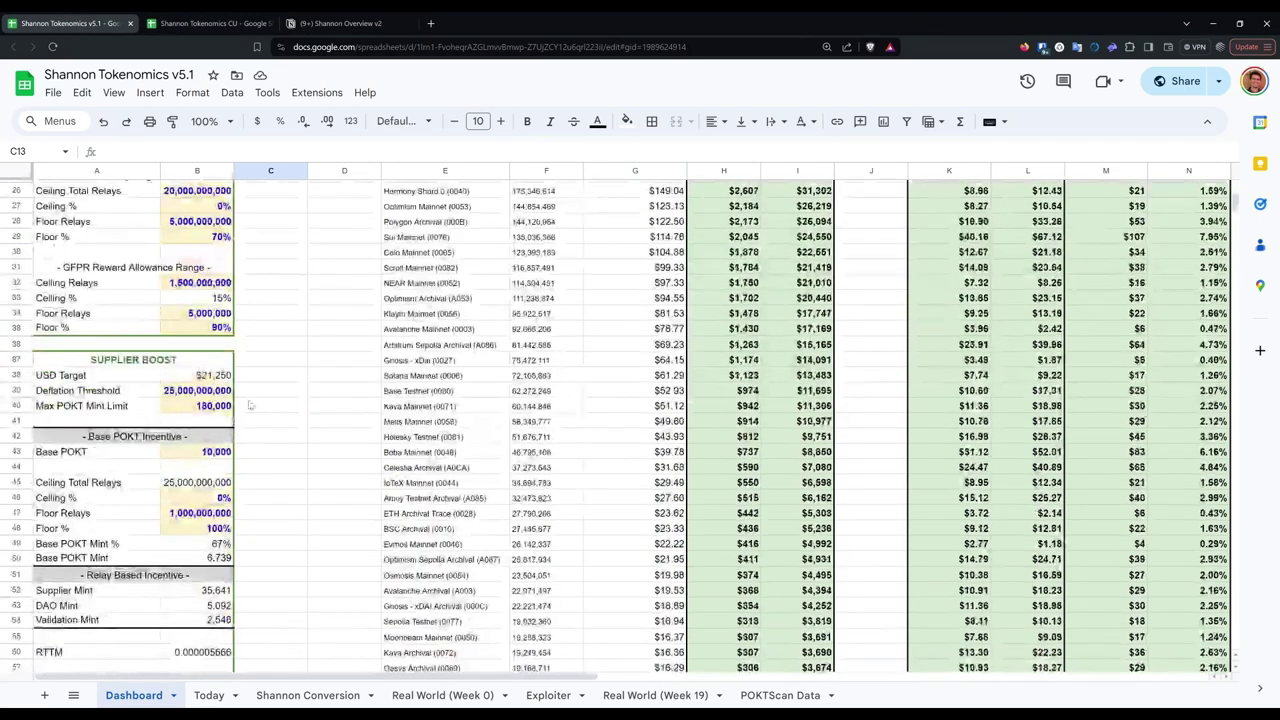
pyautogui.moveTo(213, 392); pyautogui.dragTo(124, 395)
pyautogui.scroll(9, 289, 416)
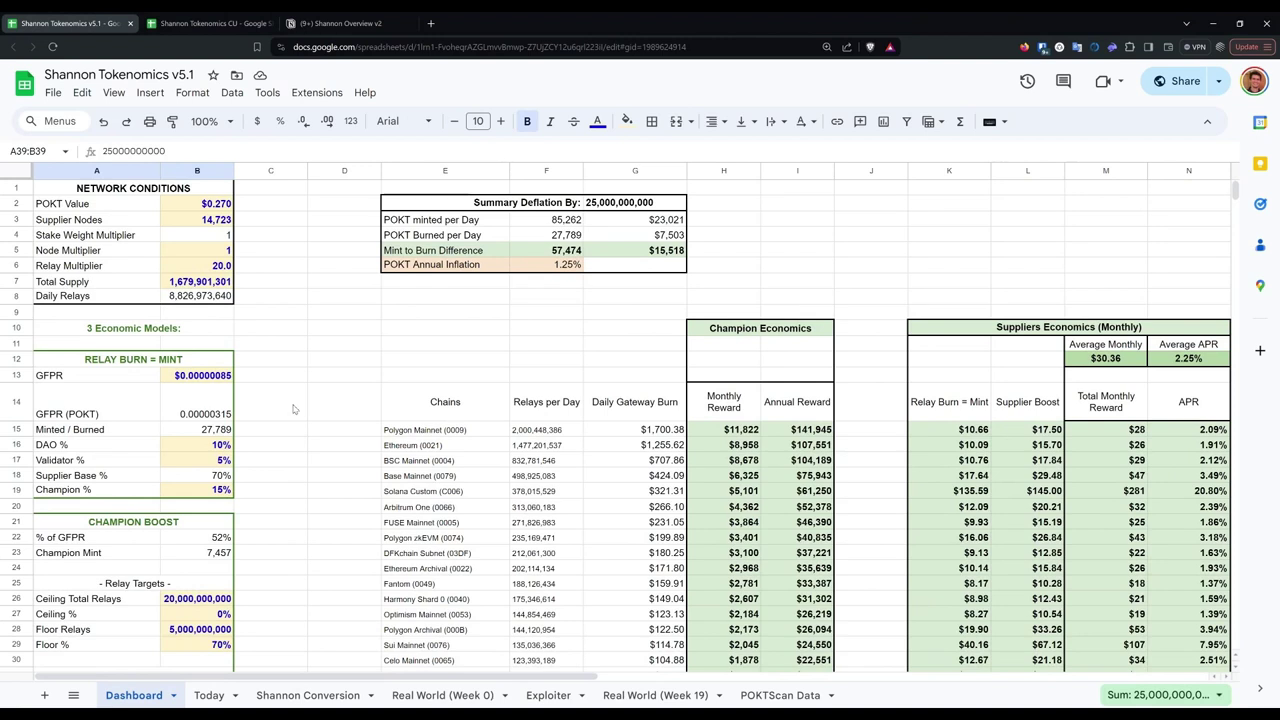
# Step: Look at the Shannon Overview v2 page, switch to the Shannon Tokenomics CU spreadsheet and review its POKT Value, CUF, reward distribution and Nodes per Chain
pyautogui.click(340, 26)
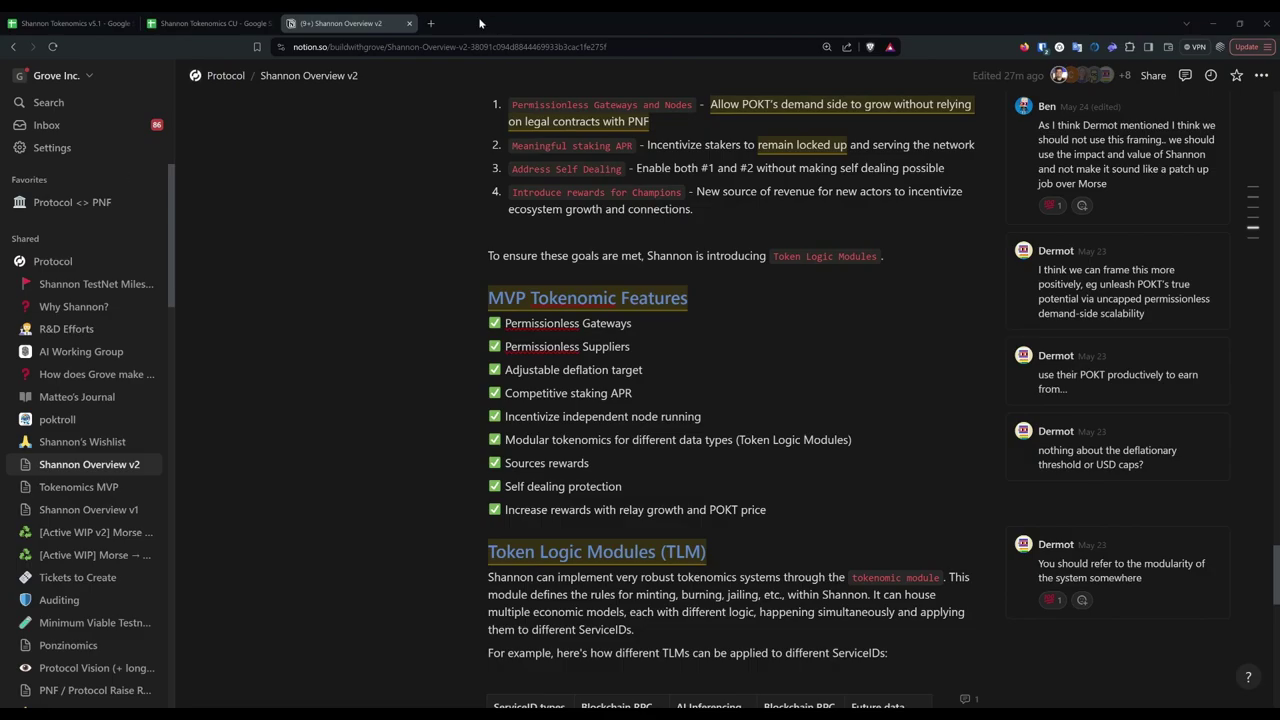
pyautogui.click(212, 23)
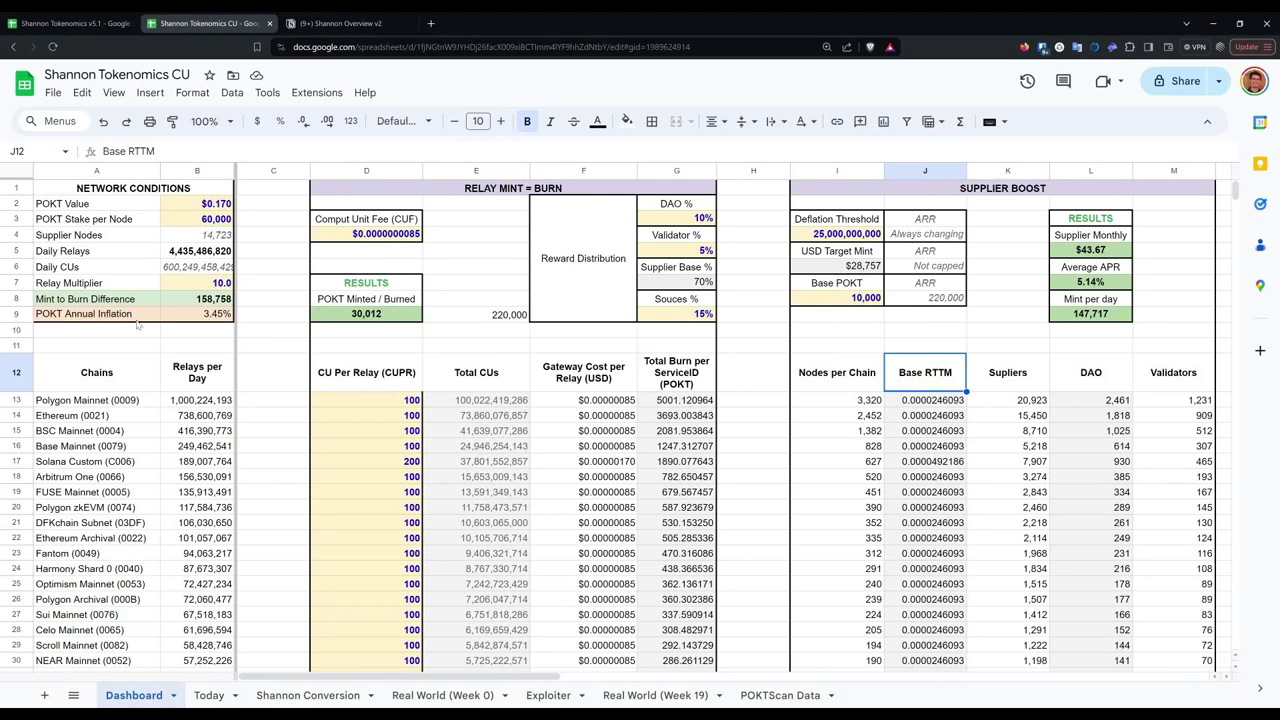
pyautogui.click(203, 207)
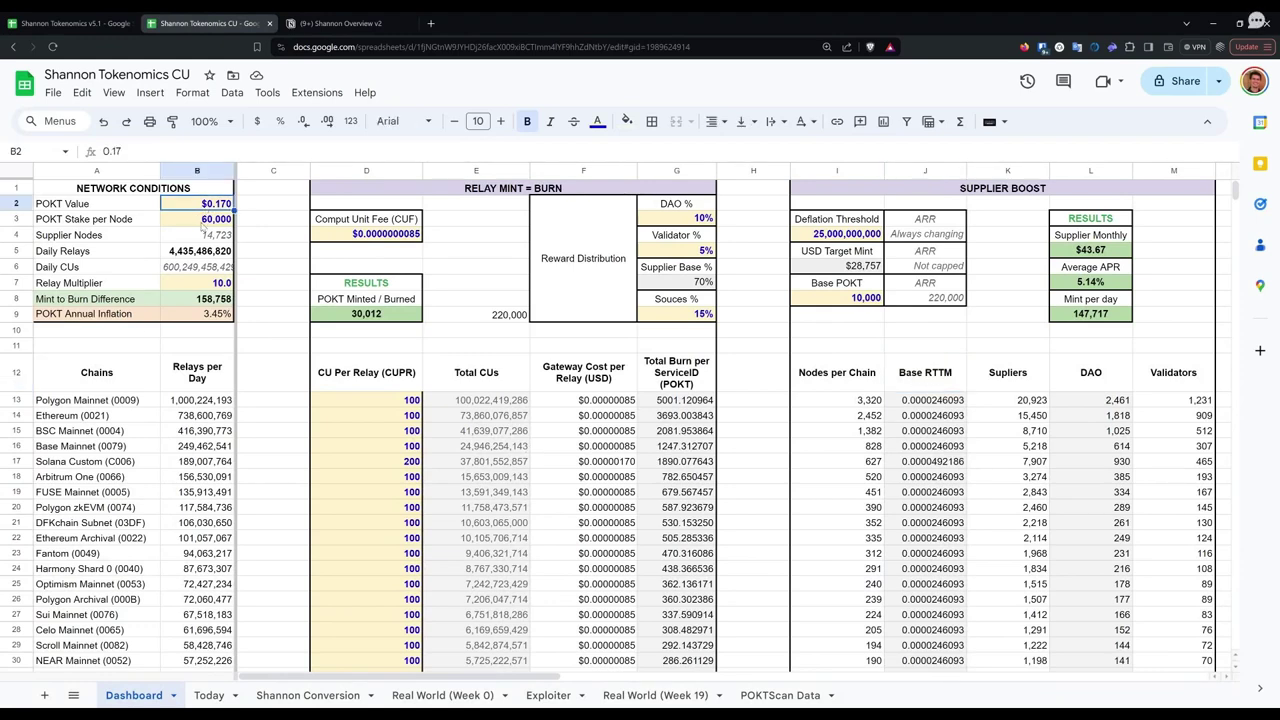
pyautogui.click(346, 242)
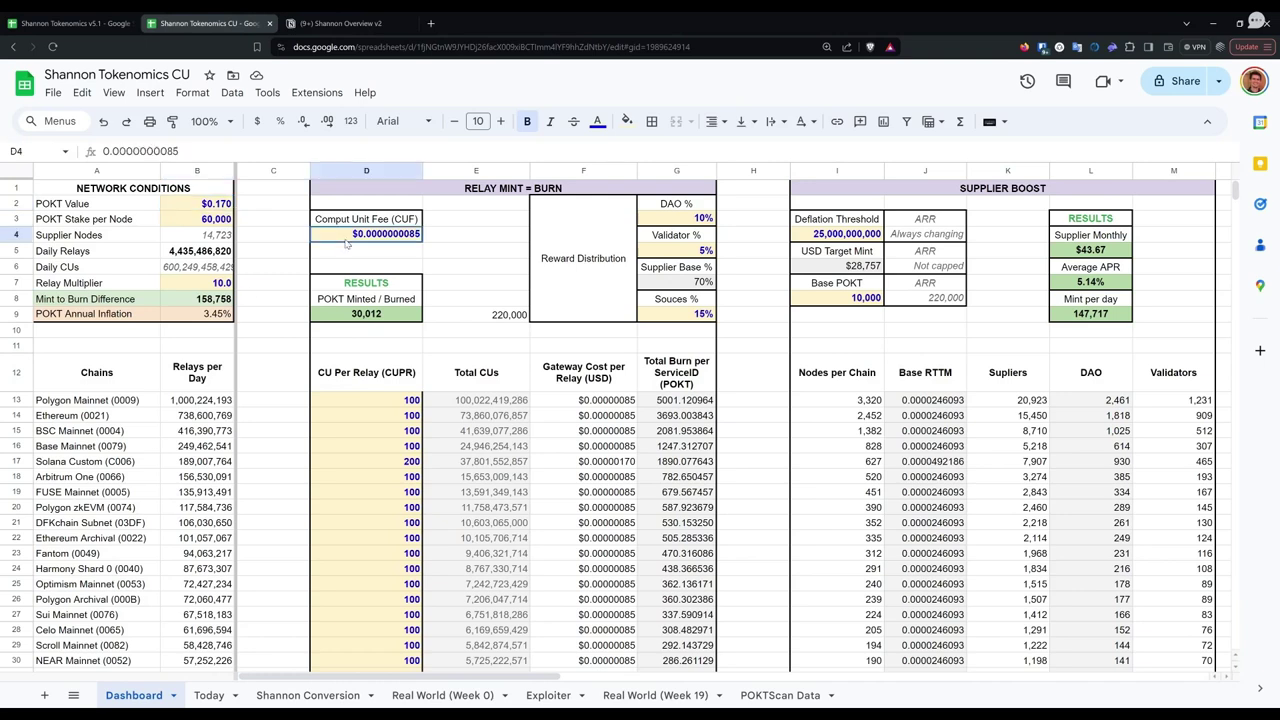
pyautogui.click(690, 222)
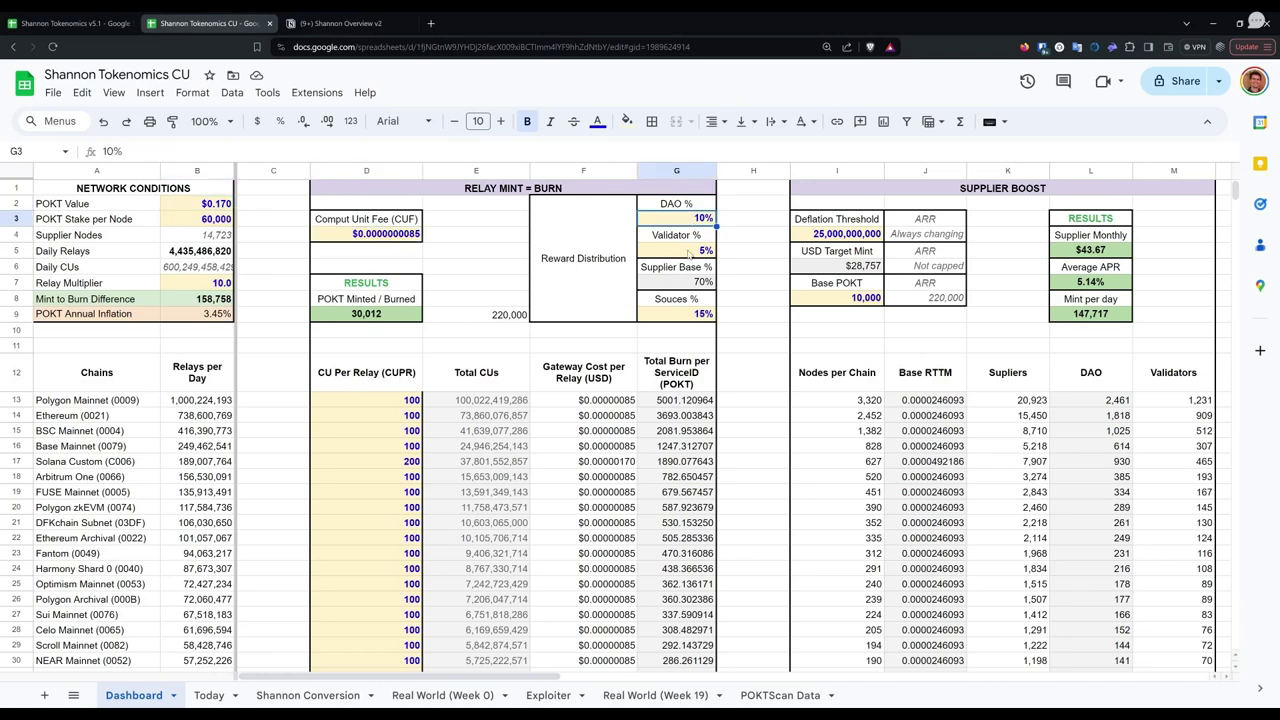
pyautogui.click(693, 314)
pyautogui.click(693, 285)
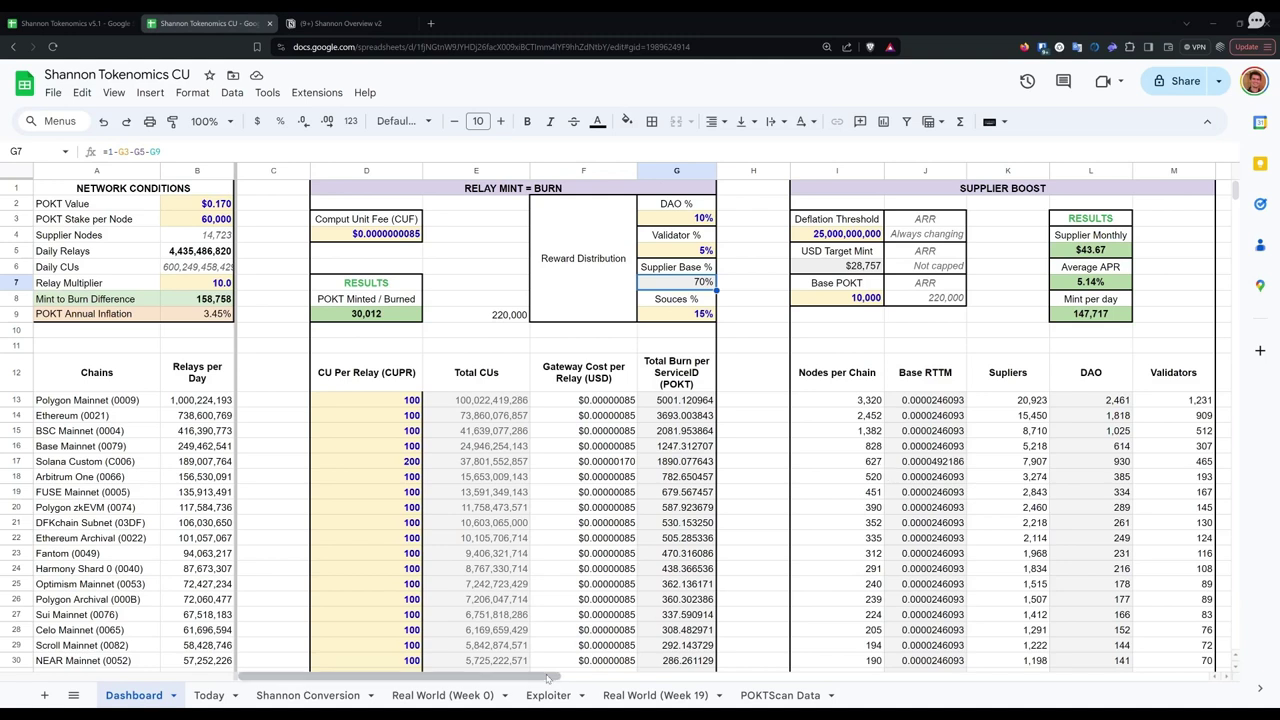
pyautogui.click(862, 402)
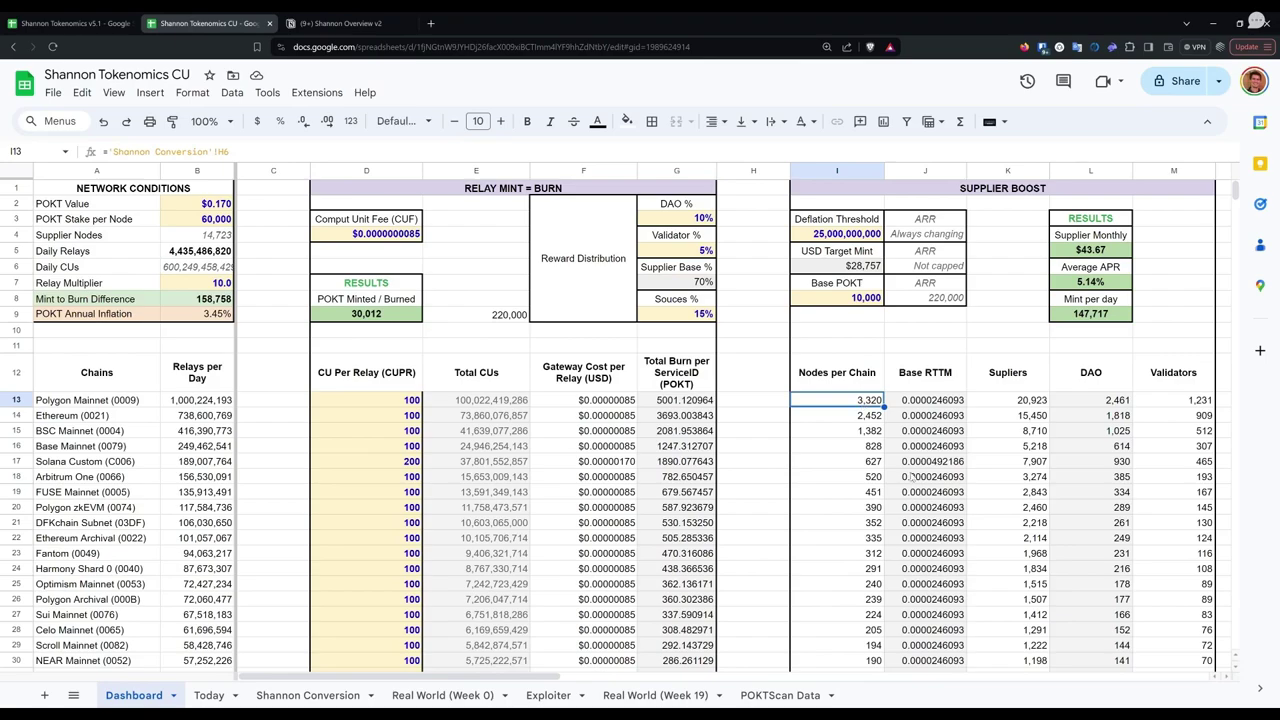
# Step: Review the Sources Boost monthly rewards and the Ceiling Relays and Floor Relays of the GFPR Reward Allowance Range
pyautogui.hscroll(5, 697, 673)
pyautogui.hscroll(2, 697, 673)
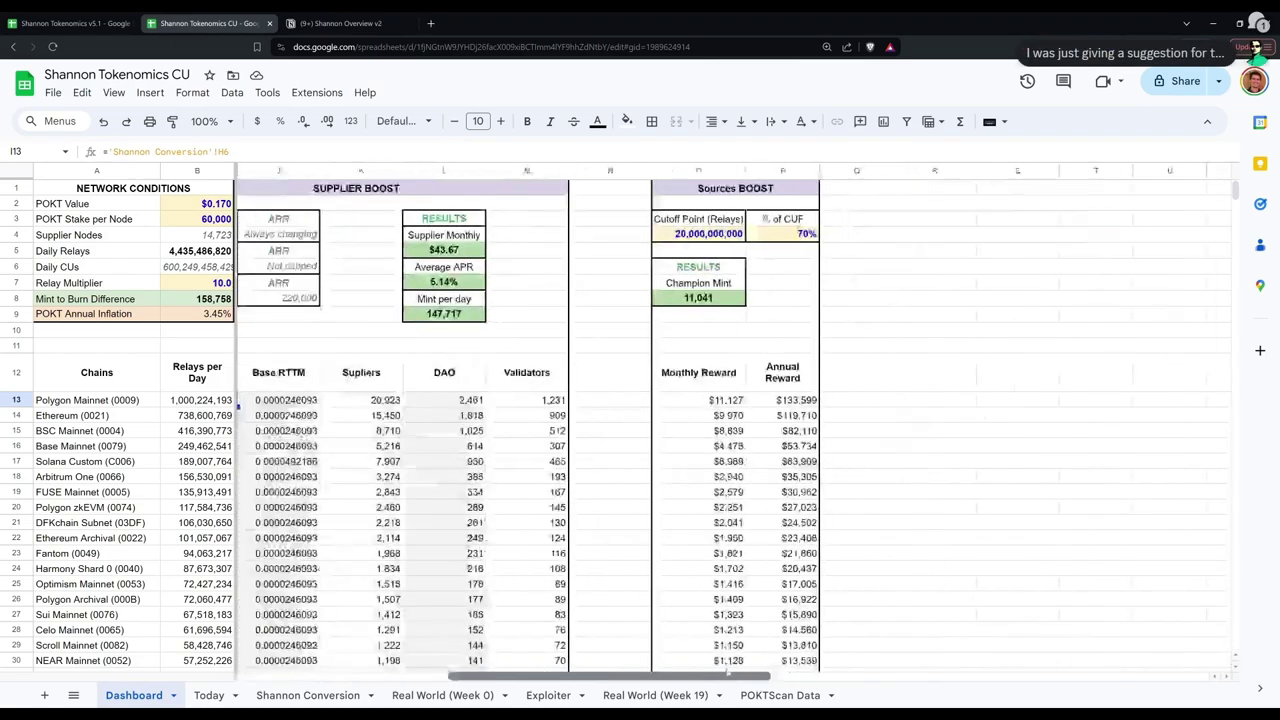
pyautogui.click(860, 403)
pyautogui.scroll(-7, 893, 465)
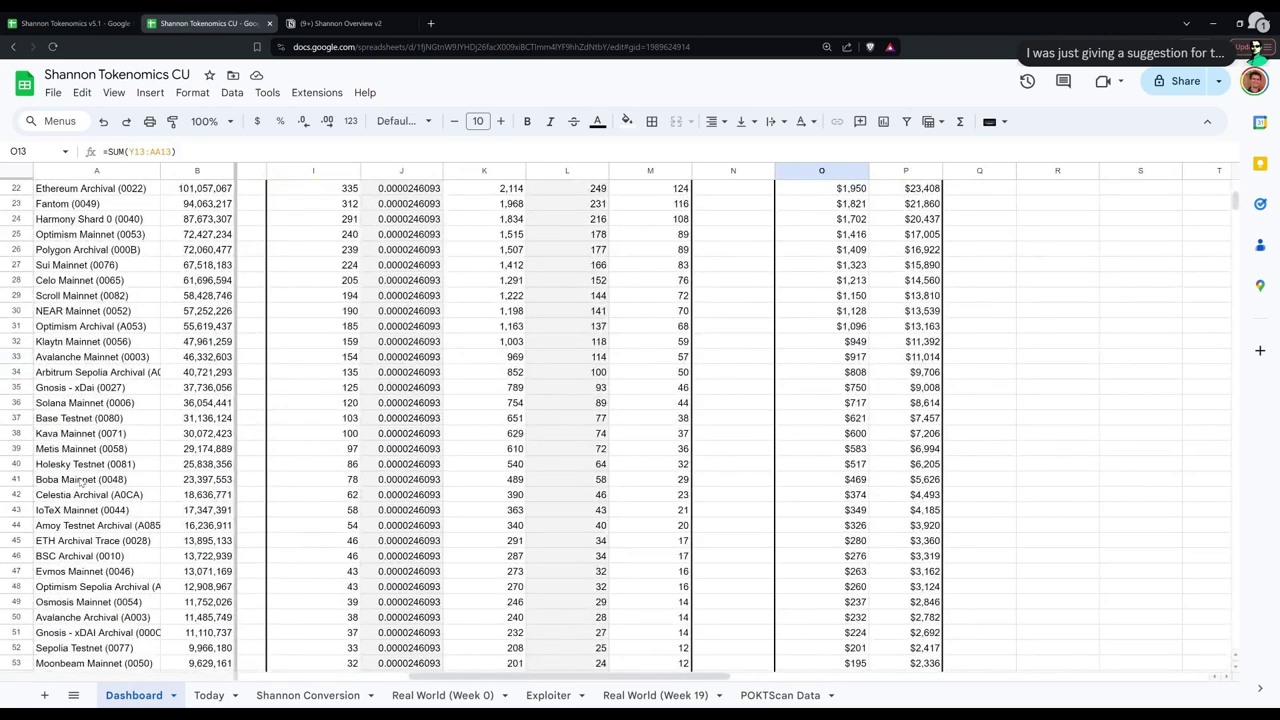
pyautogui.scroll(-9, 672, 500)
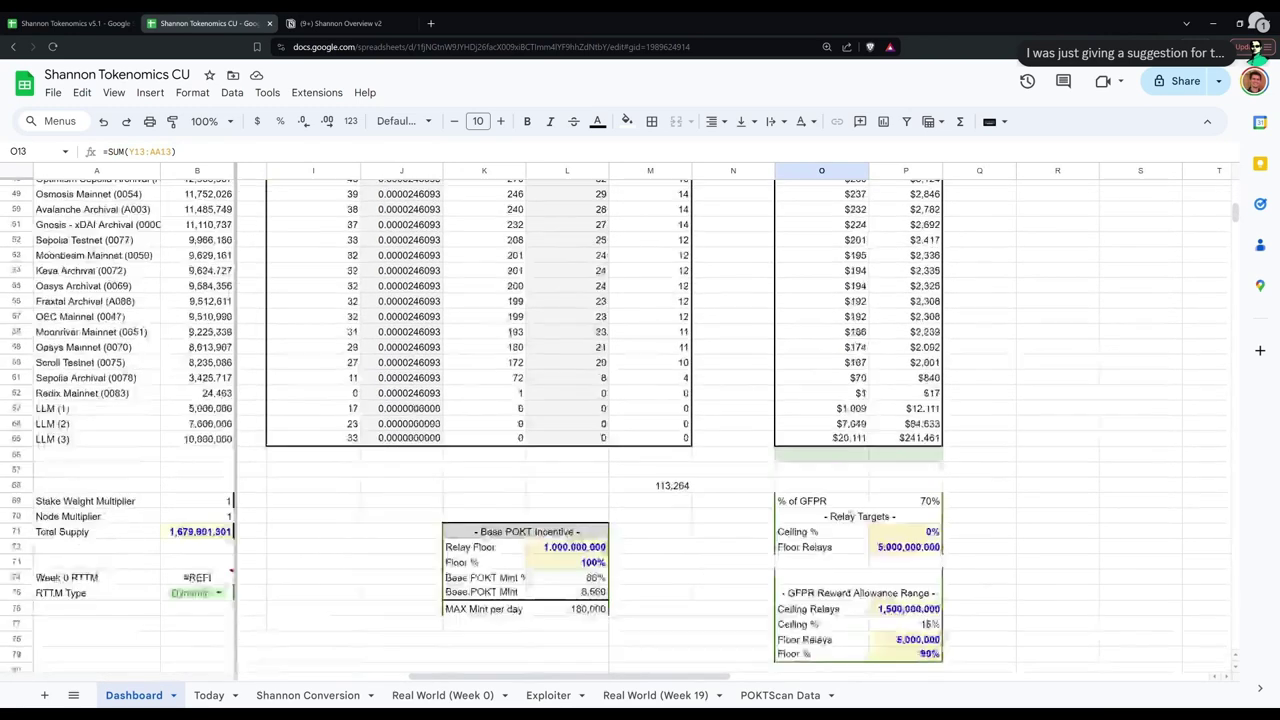
pyautogui.click(906, 612)
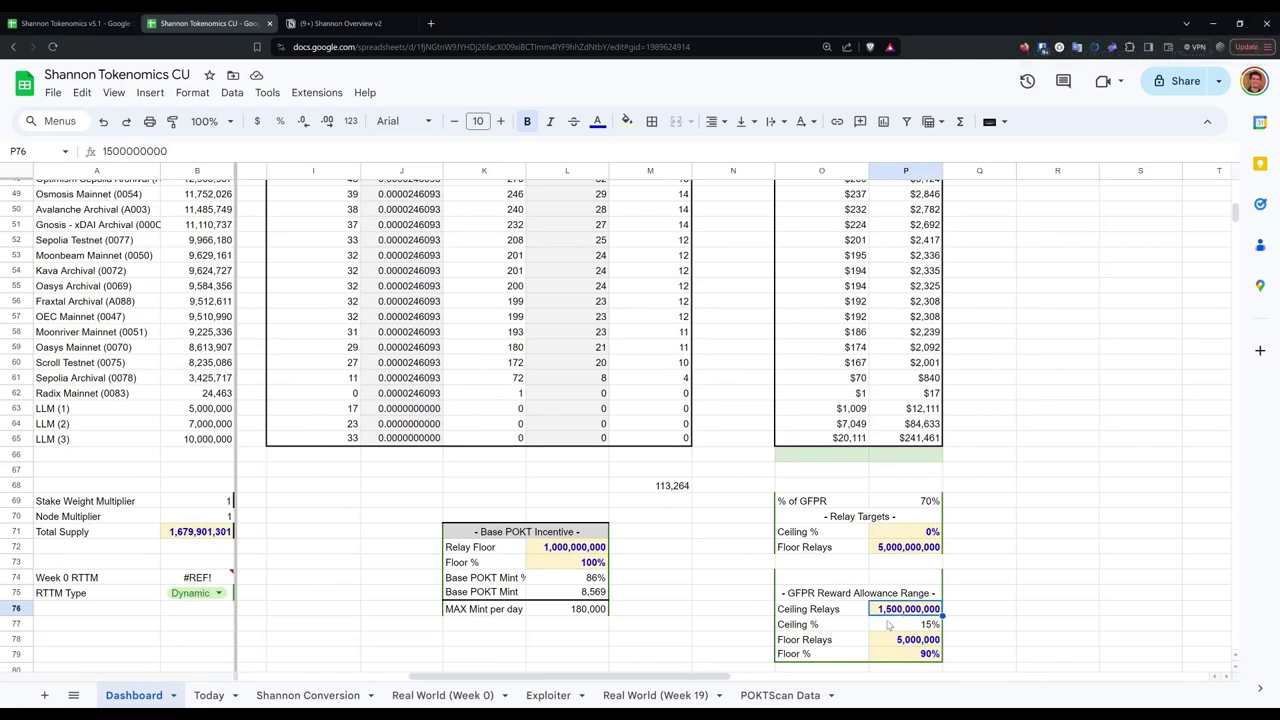
pyautogui.click(899, 645)
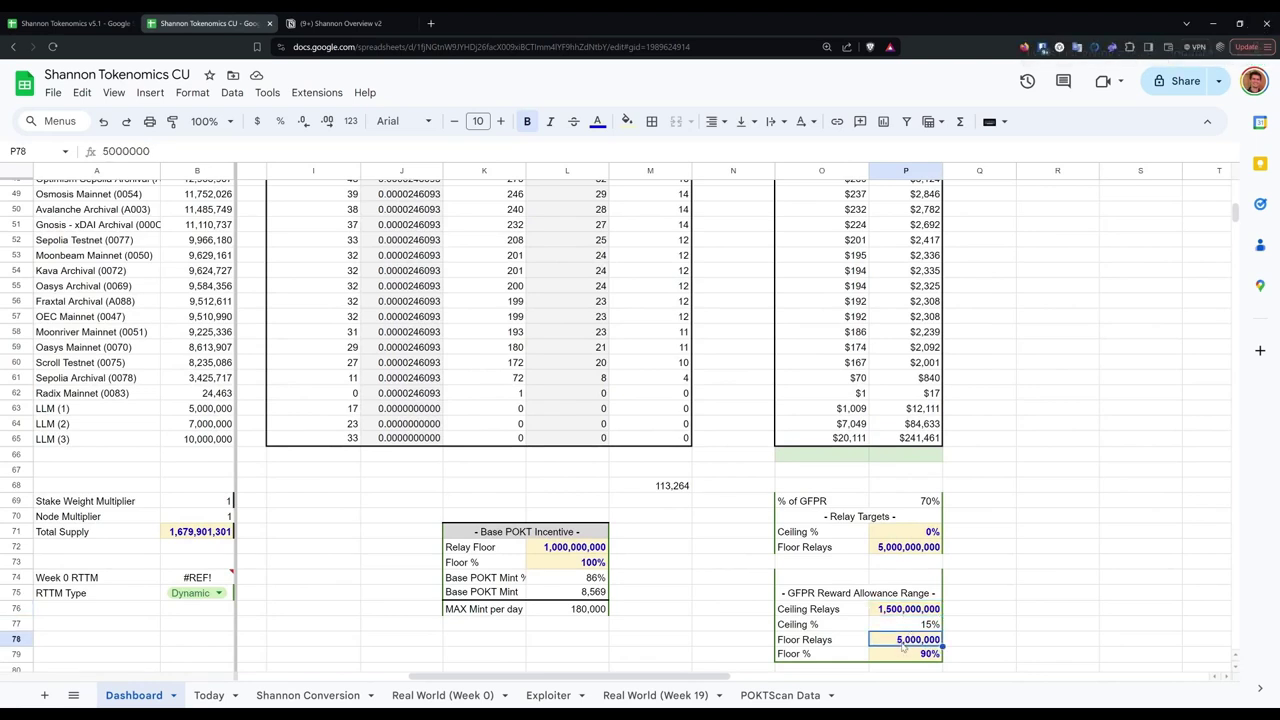
# Step: Set the Relay Multiplier in the network conditions to 1
pyautogui.scroll(3, 1000, 420)
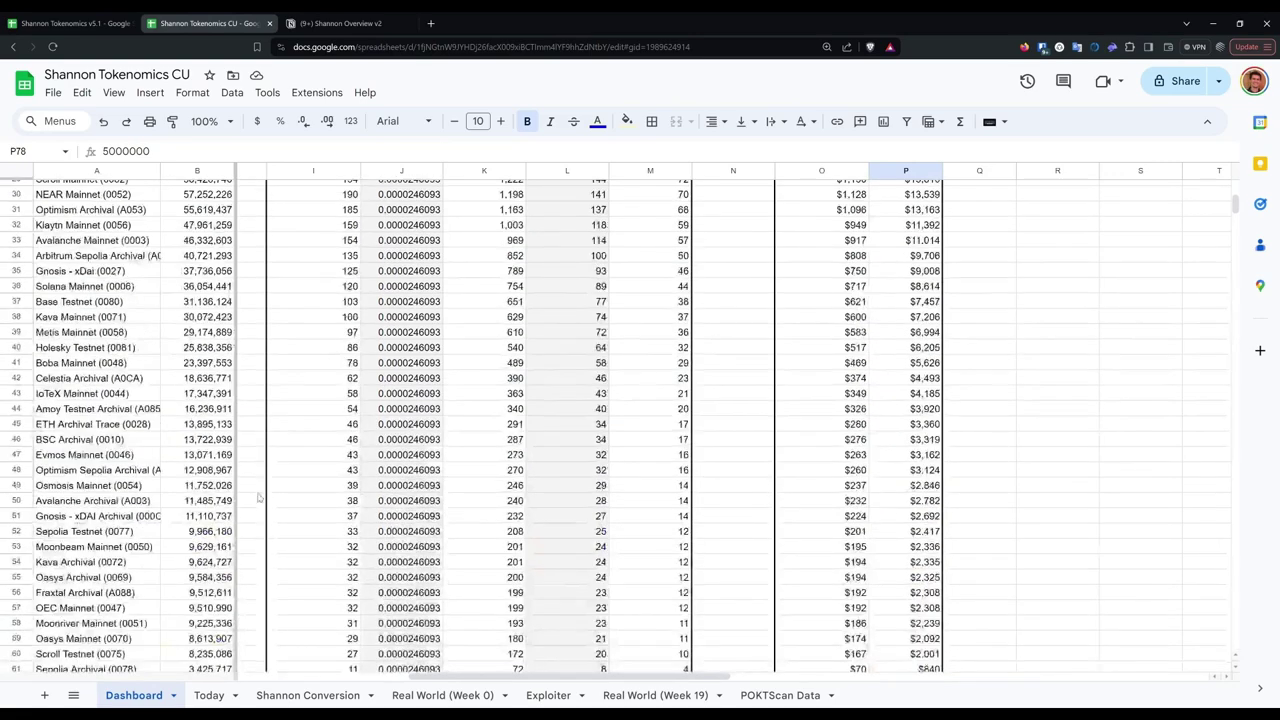
pyautogui.scroll(15, 222, 494)
pyautogui.hscroll(-5, 222, 494)
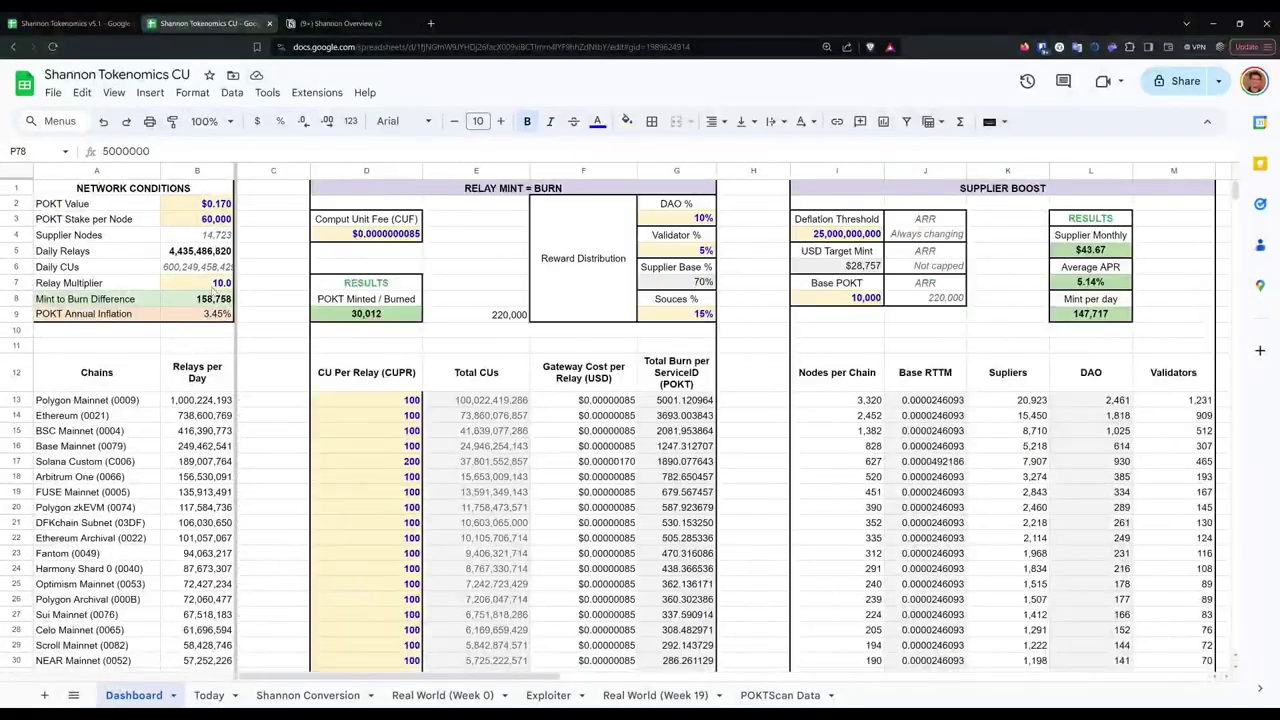
pyautogui.click(227, 283)
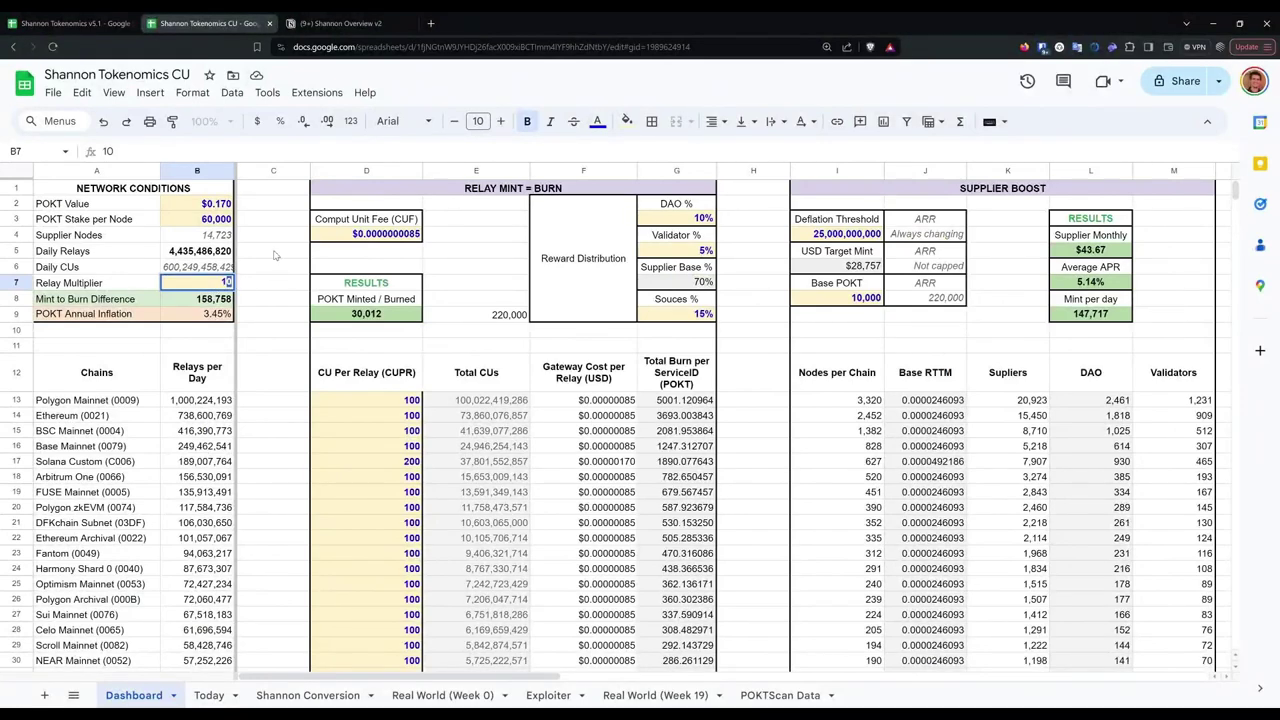
pyautogui.press('BackSpace')
pyautogui.press('Return')
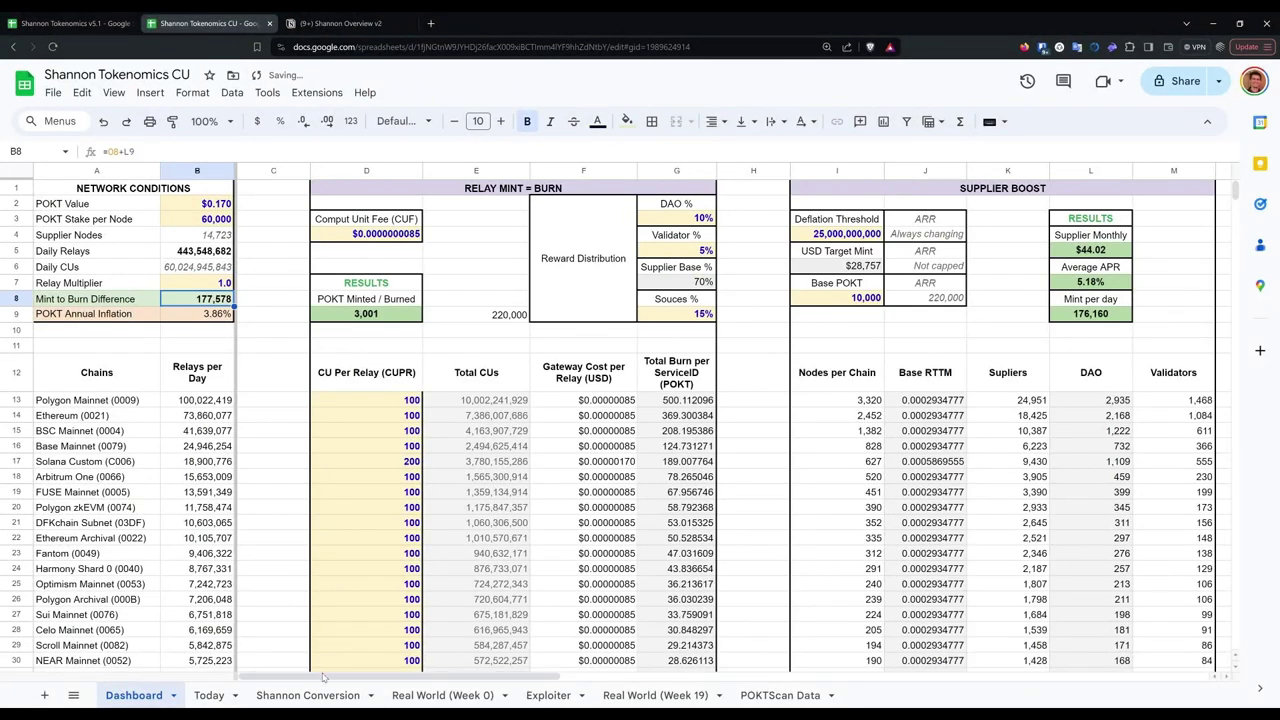
# Step: Inspect the Sources Boost monthly rewards from Polygon Mainnet down to the lower-traffic chains such as Arbitrum Sepolia Archival
pyautogui.moveTo(323, 678); pyautogui.dragTo(557, 660)
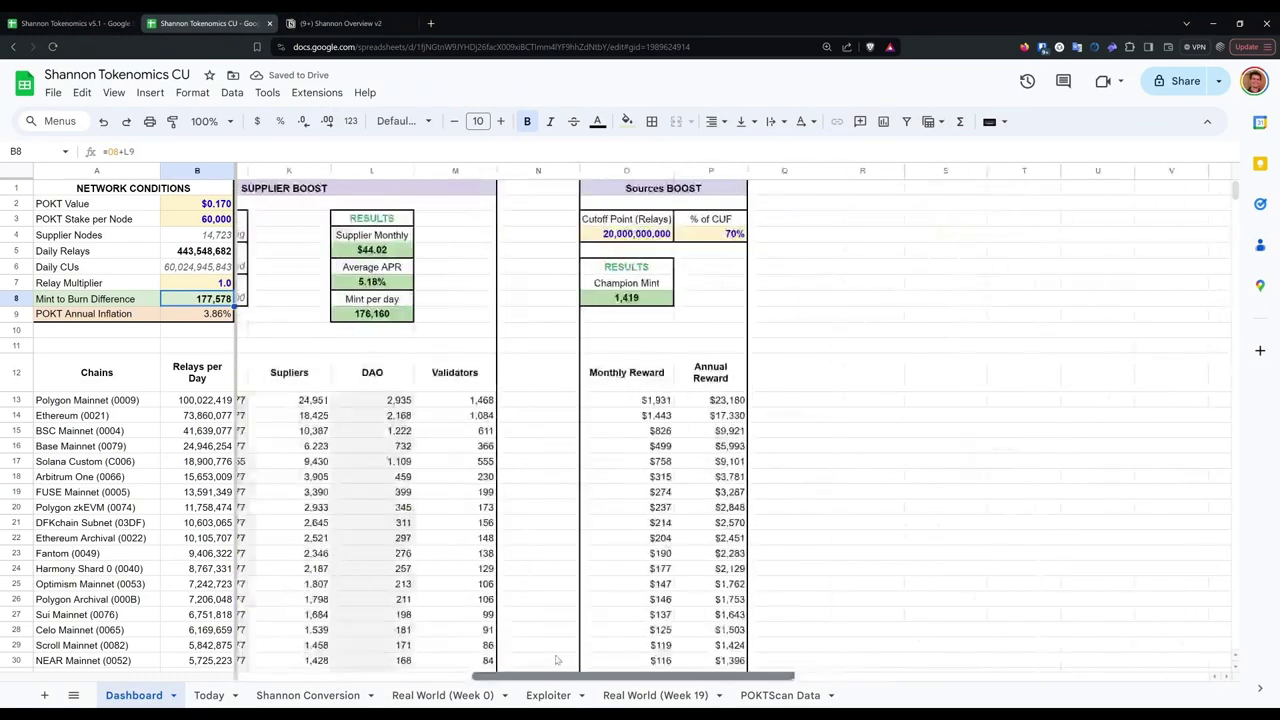
pyautogui.hscroll(-3, 557, 600)
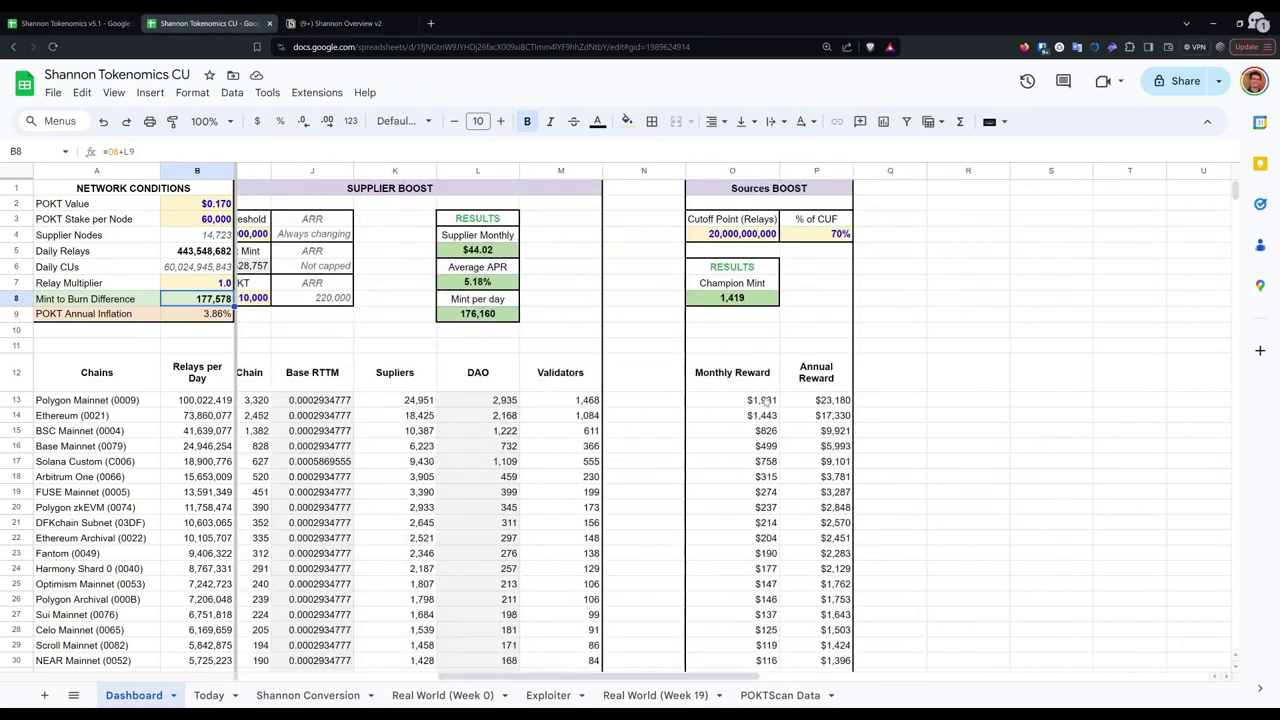
pyautogui.click(763, 400)
pyautogui.scroll(-5, 740, 430)
pyautogui.click(743, 432)
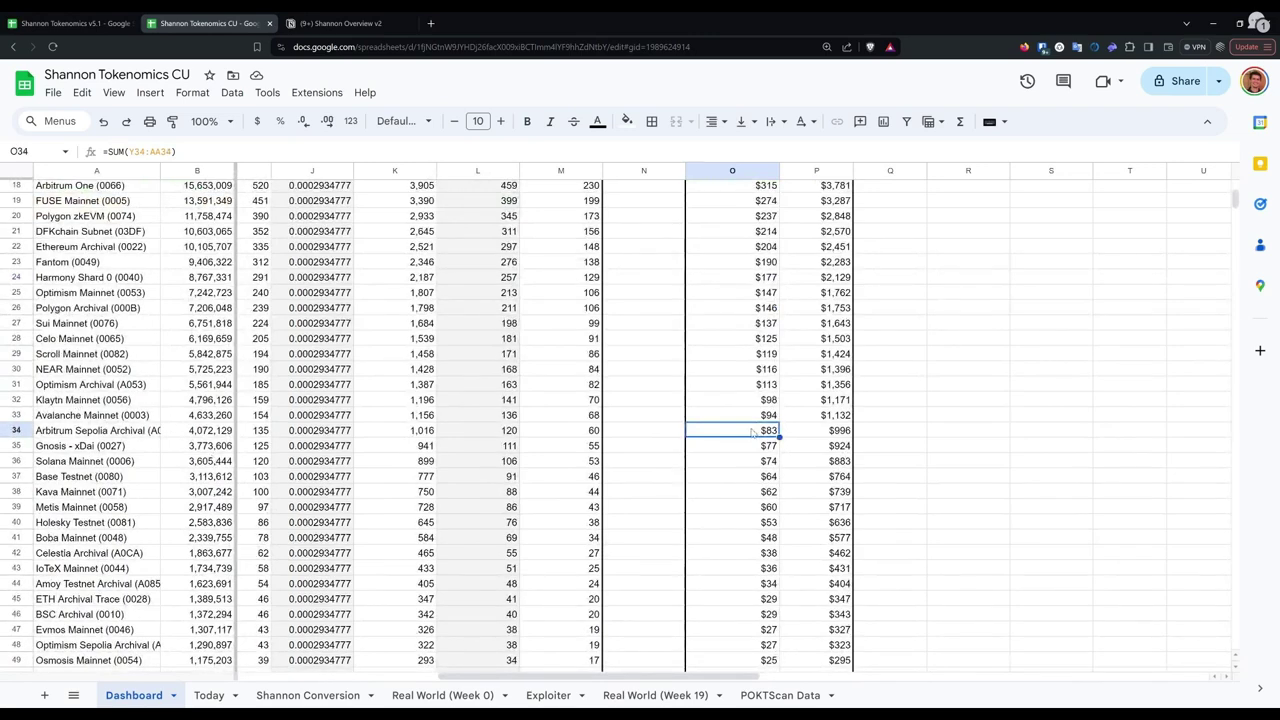
pyautogui.click(760, 293)
pyautogui.click(765, 432)
pyautogui.scroll(-10, 925, 437)
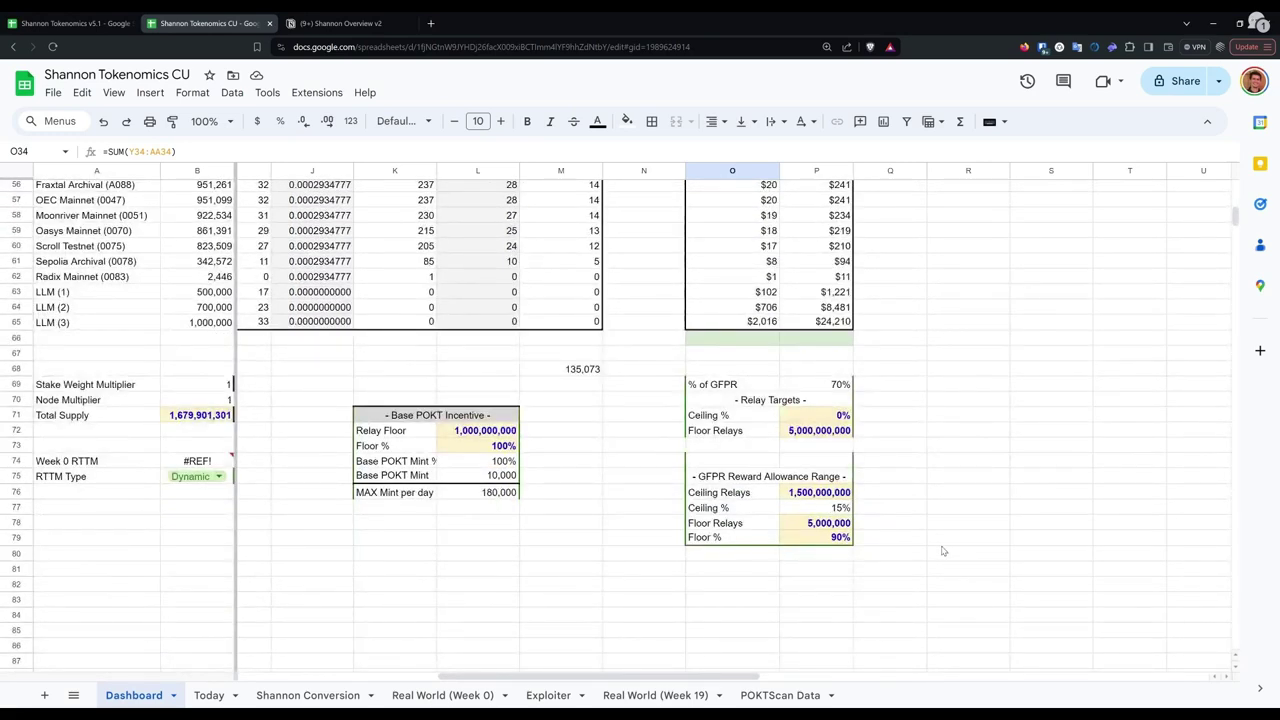
# Step: Examine the GFPR Reward Allowance Range, comparing Floor Relays and Floor % with Ceiling Relays and Ceiling %
pyautogui.scroll(2, 940, 550)
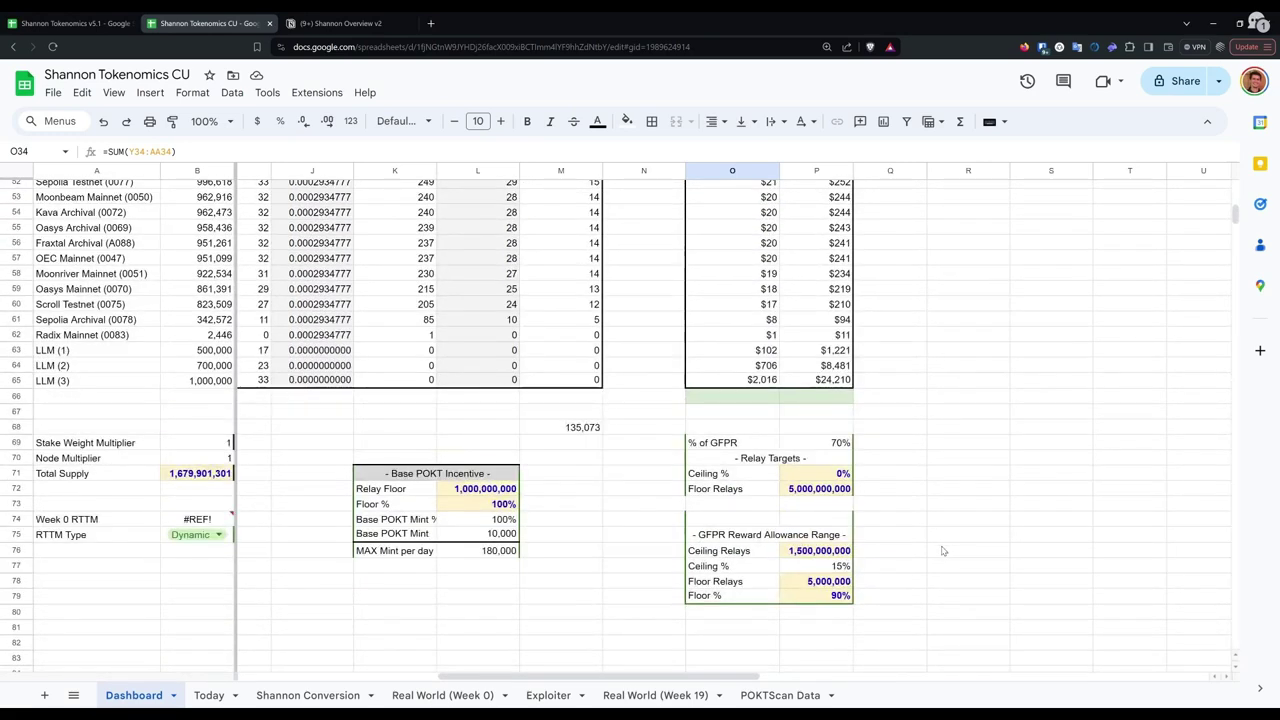
pyautogui.click(808, 586)
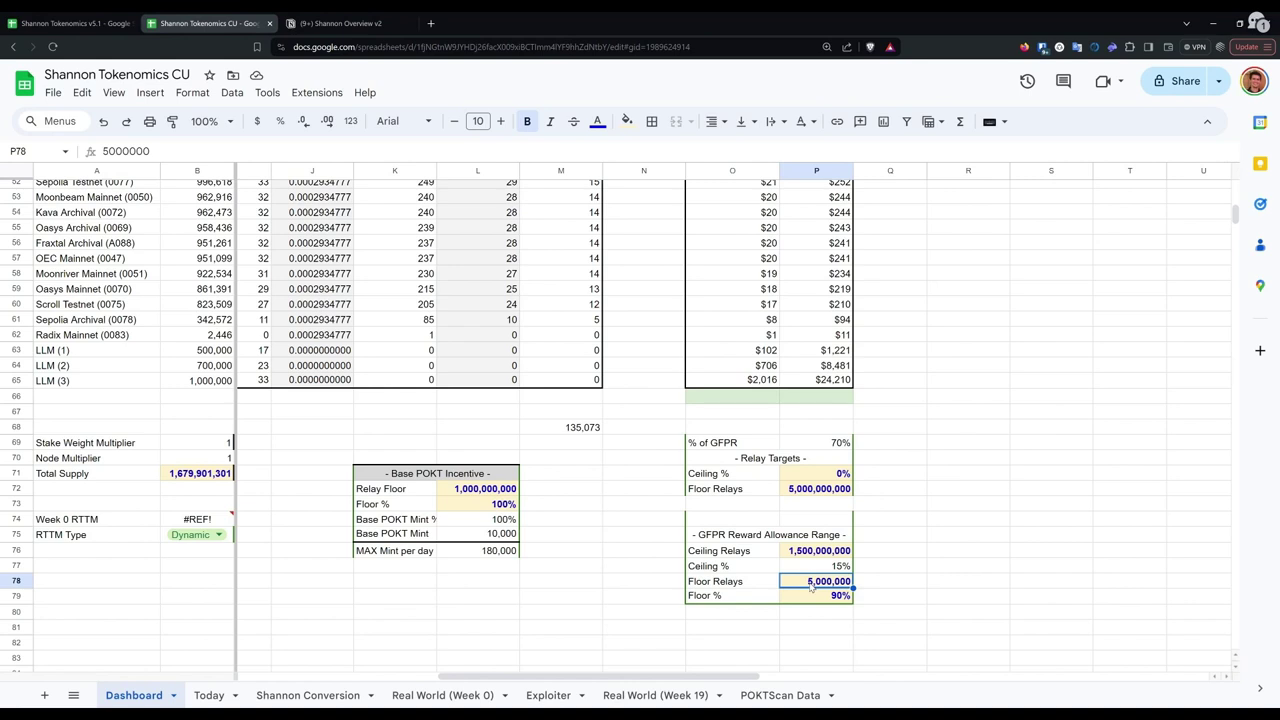
pyautogui.click(830, 601)
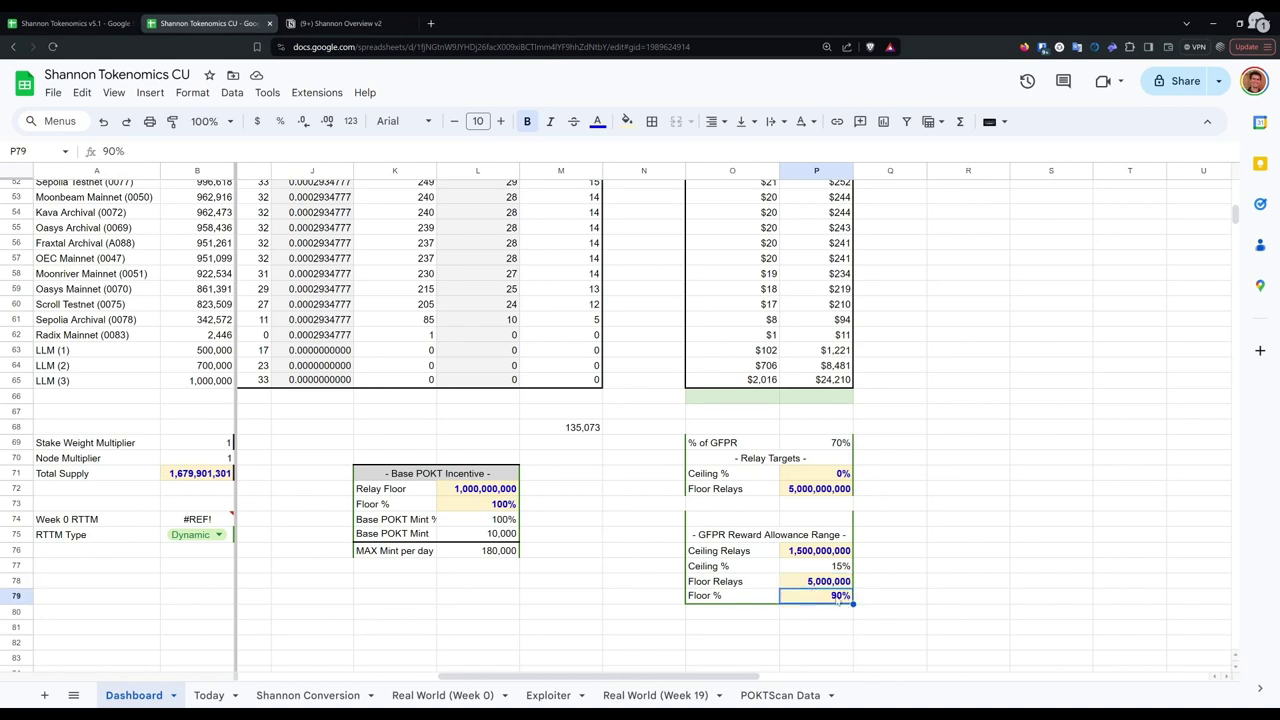
pyautogui.click(816, 588)
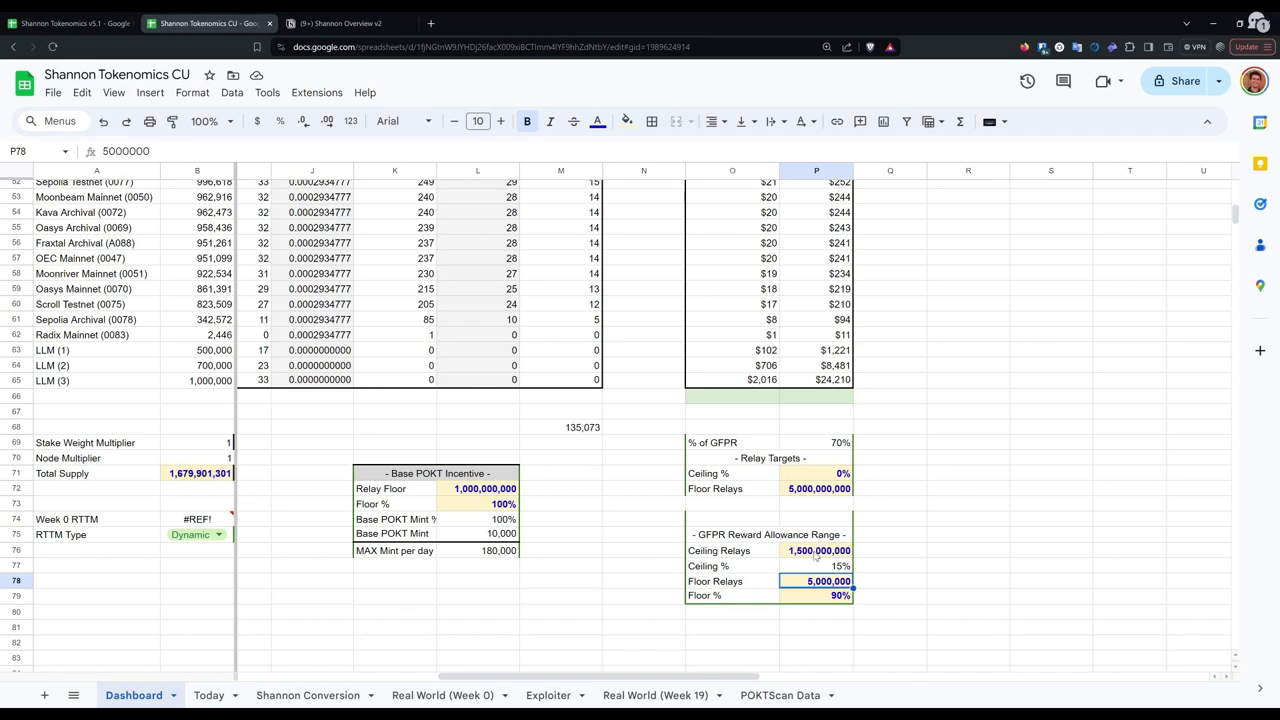
pyautogui.click(814, 555)
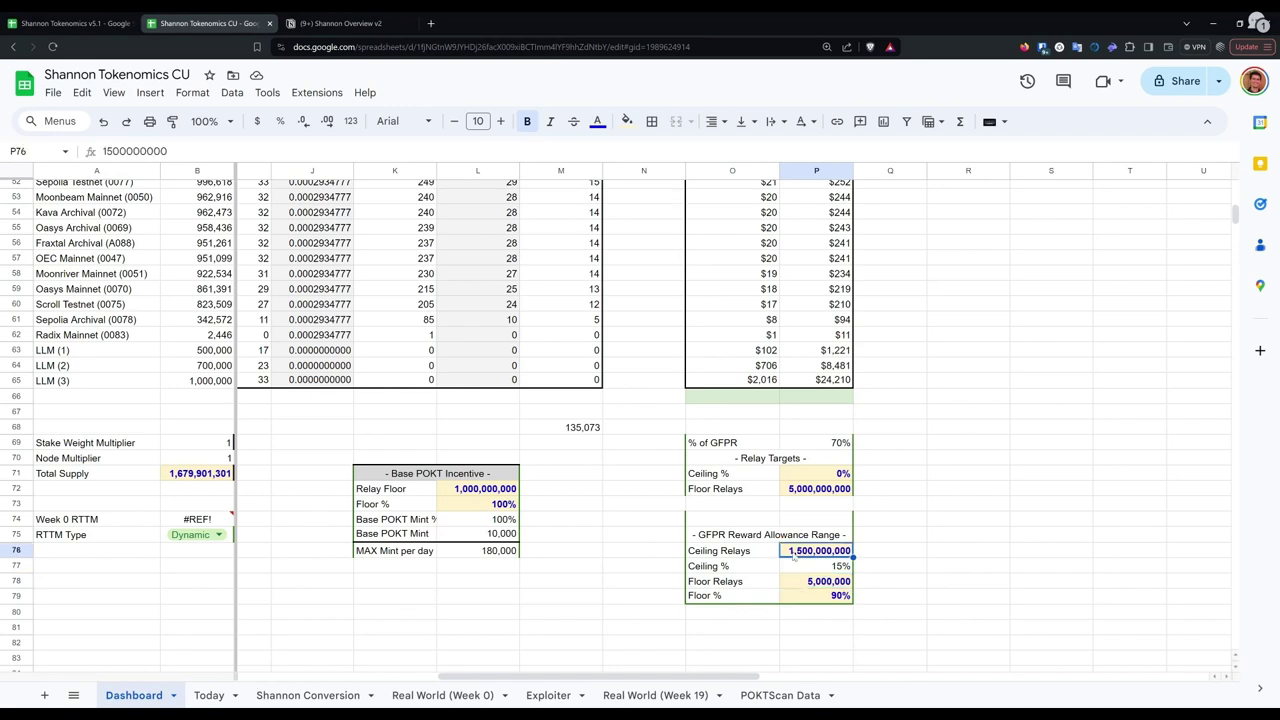
pyautogui.click(840, 568)
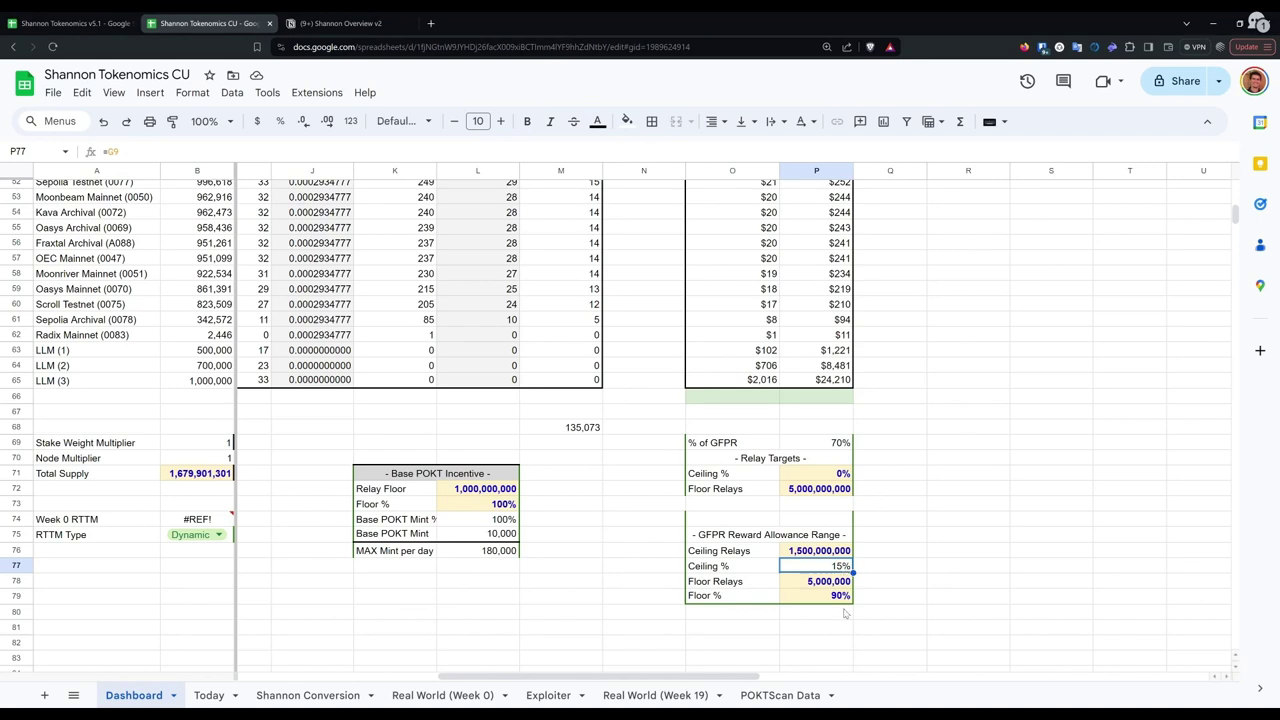
pyautogui.click(840, 598)
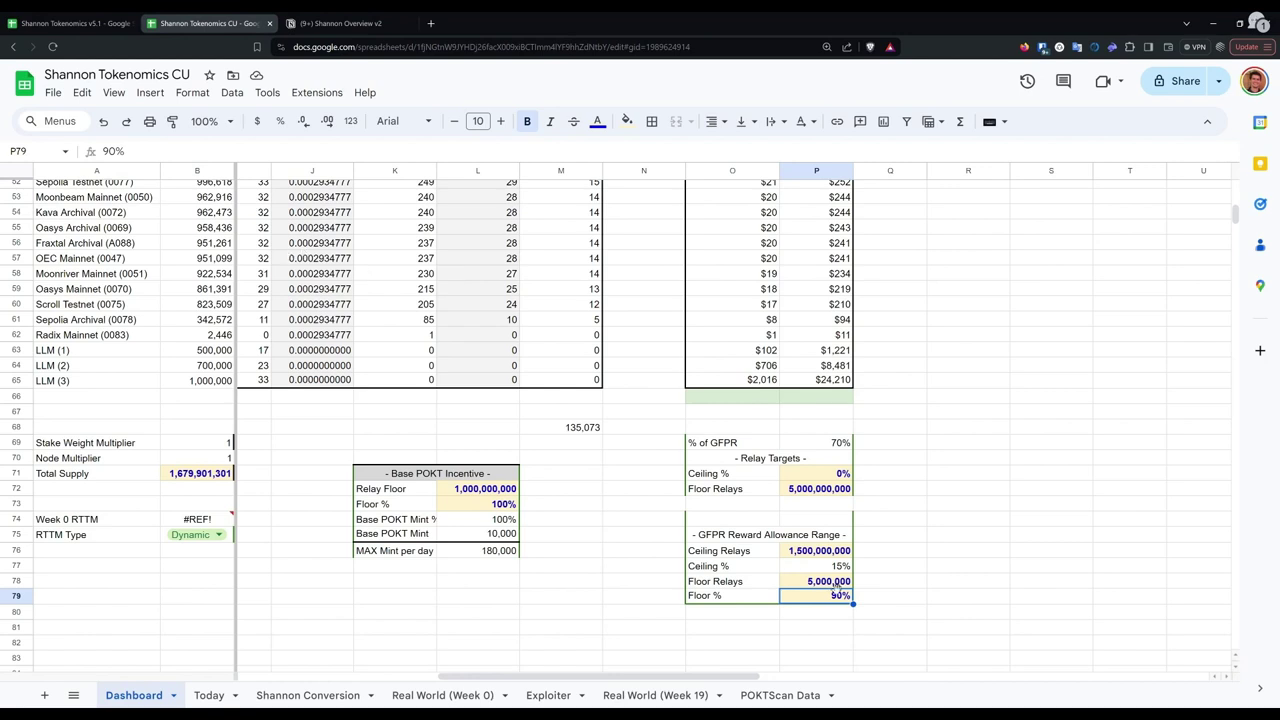
pyautogui.click(828, 550)
pyautogui.click(846, 597)
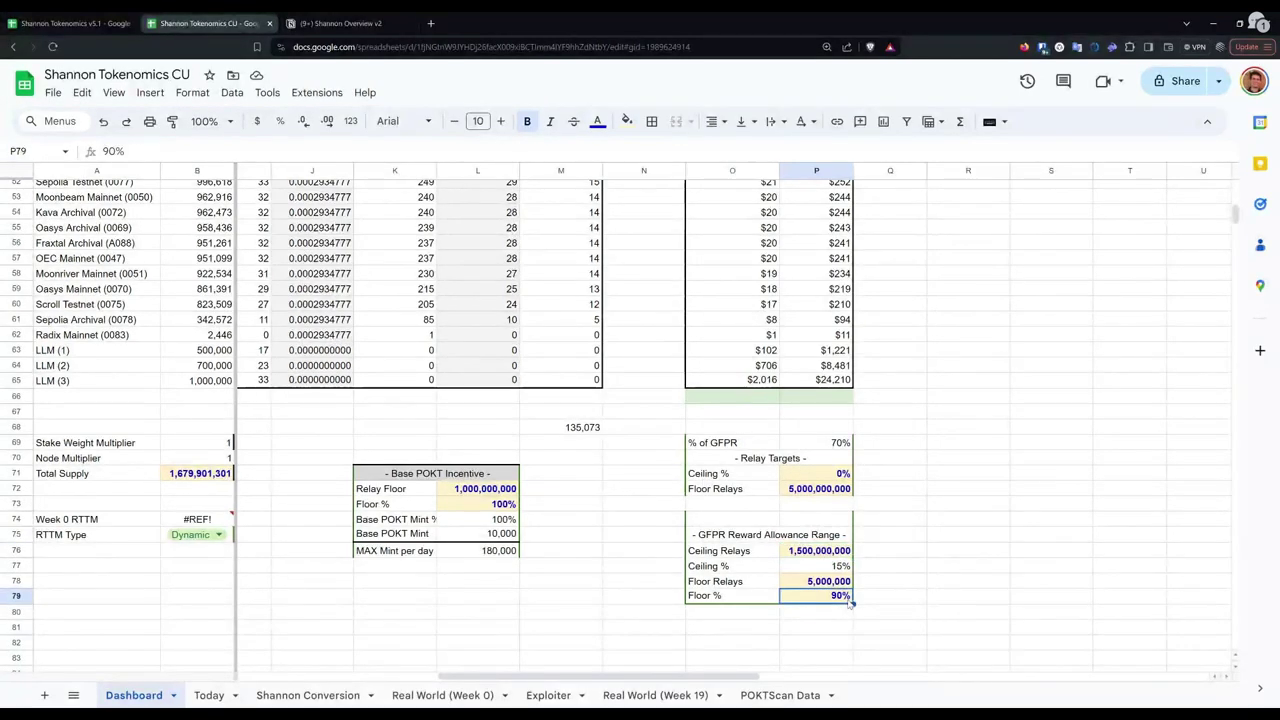
pyautogui.click(840, 583)
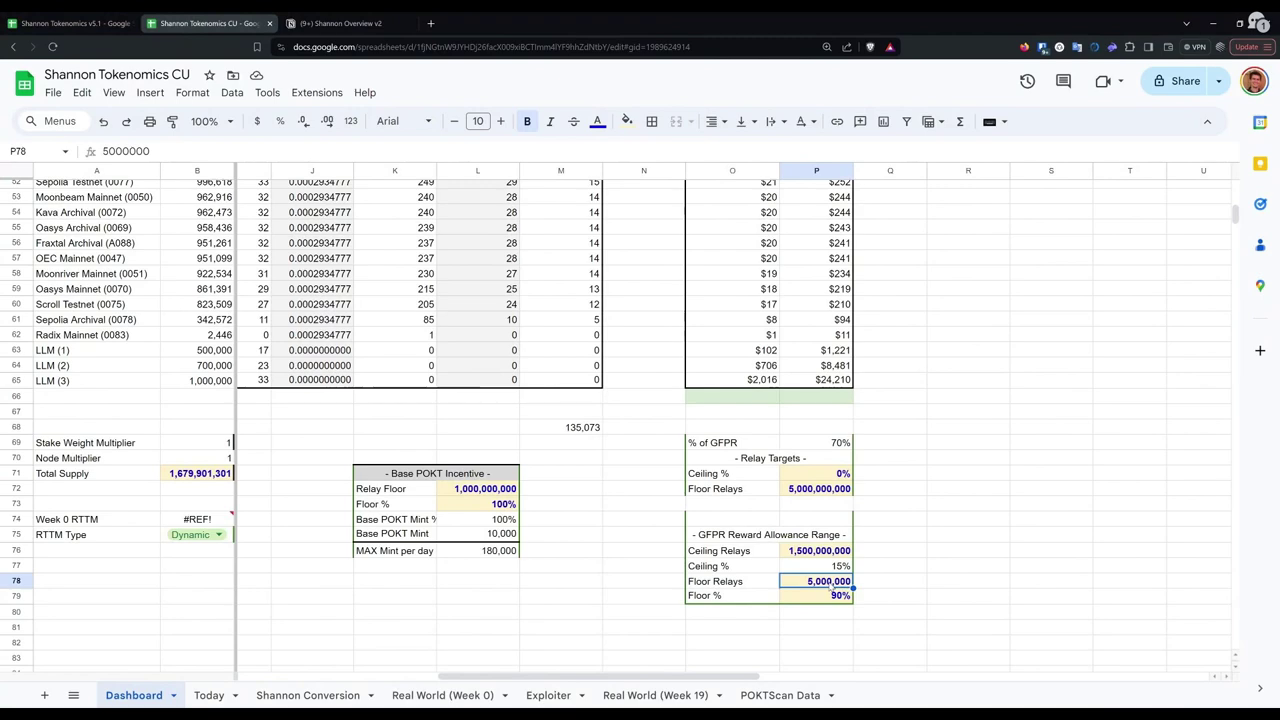
pyautogui.scroll(-2, 833, 589)
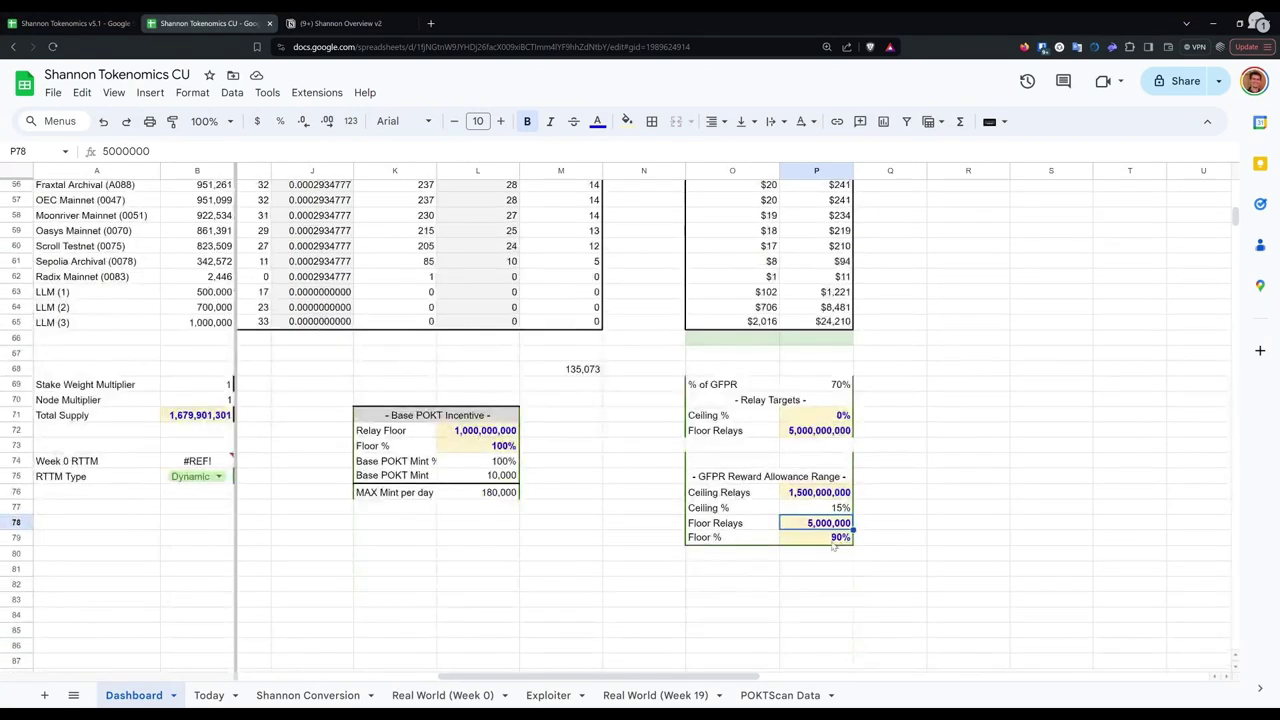
pyautogui.click(833, 540)
pyautogui.scroll(2, 866, 566)
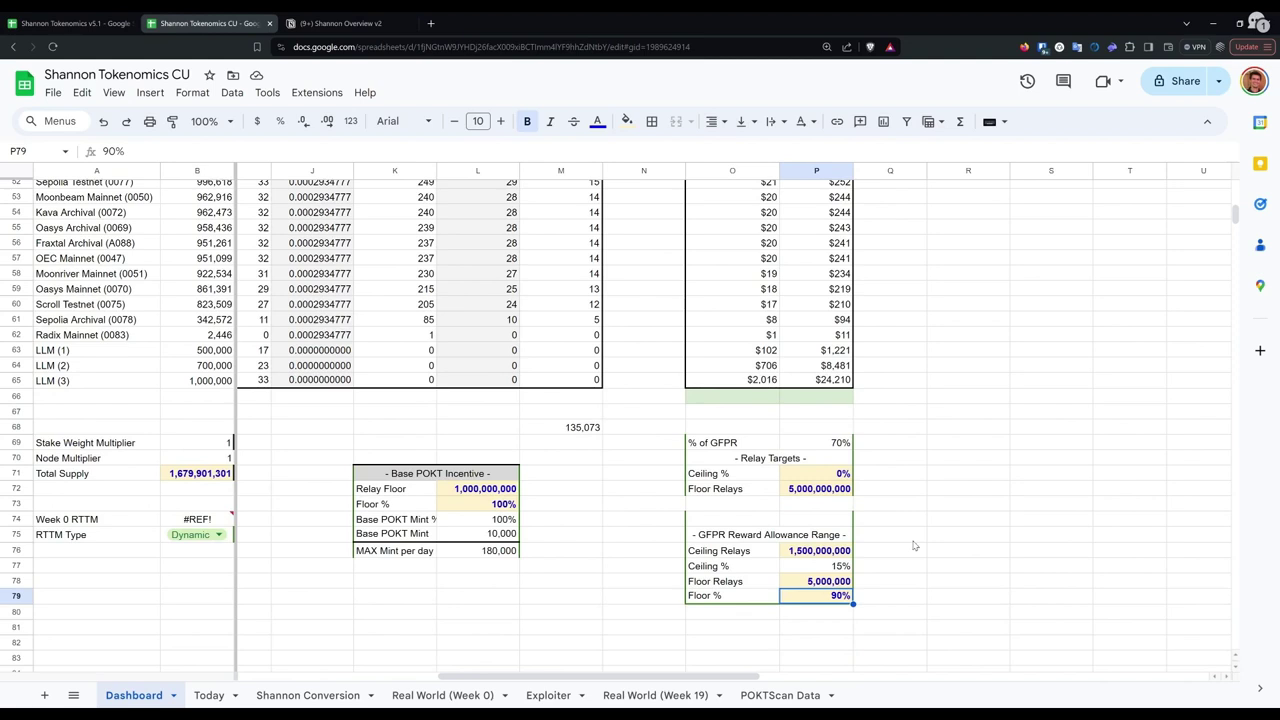
pyautogui.click(835, 584)
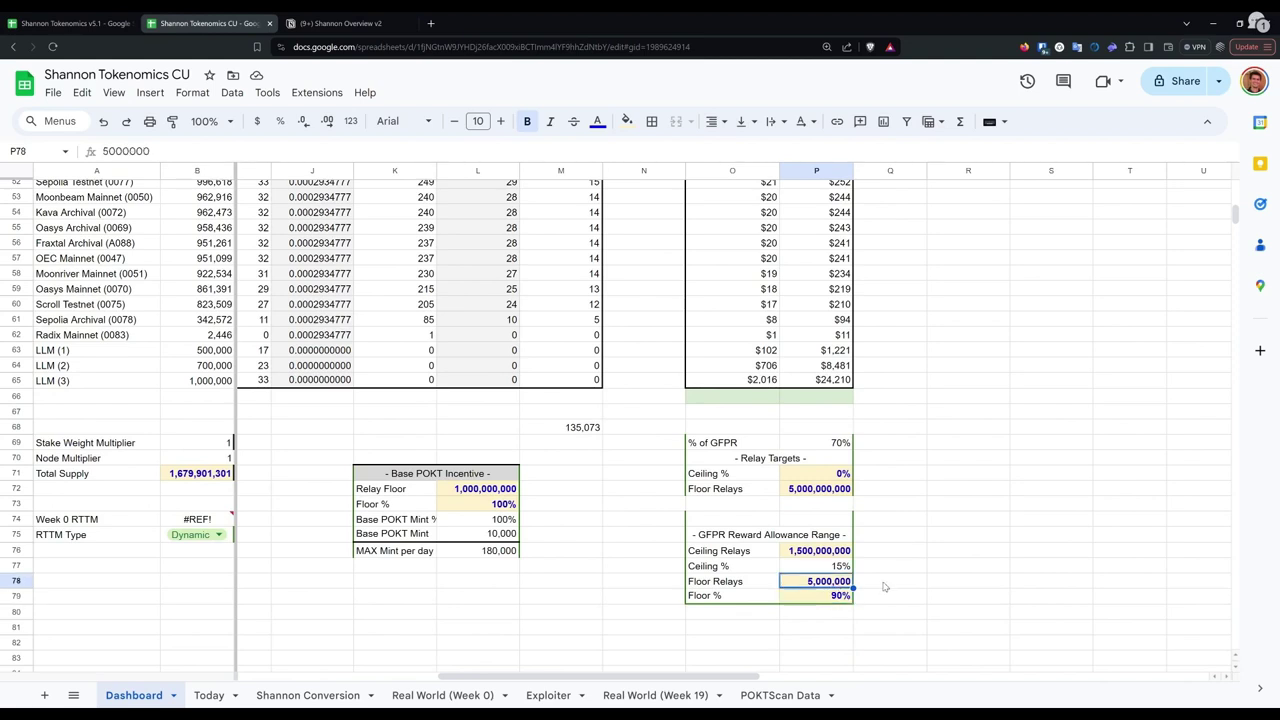
pyautogui.click(828, 598)
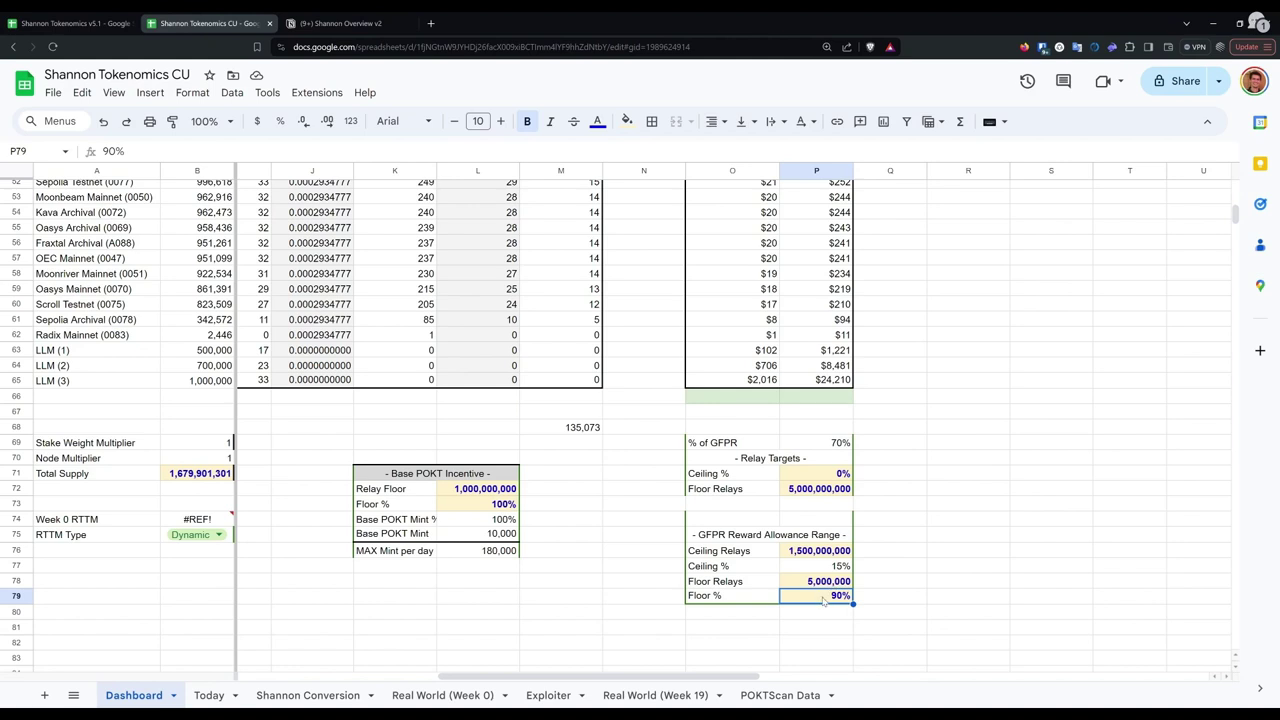
pyautogui.click(826, 587)
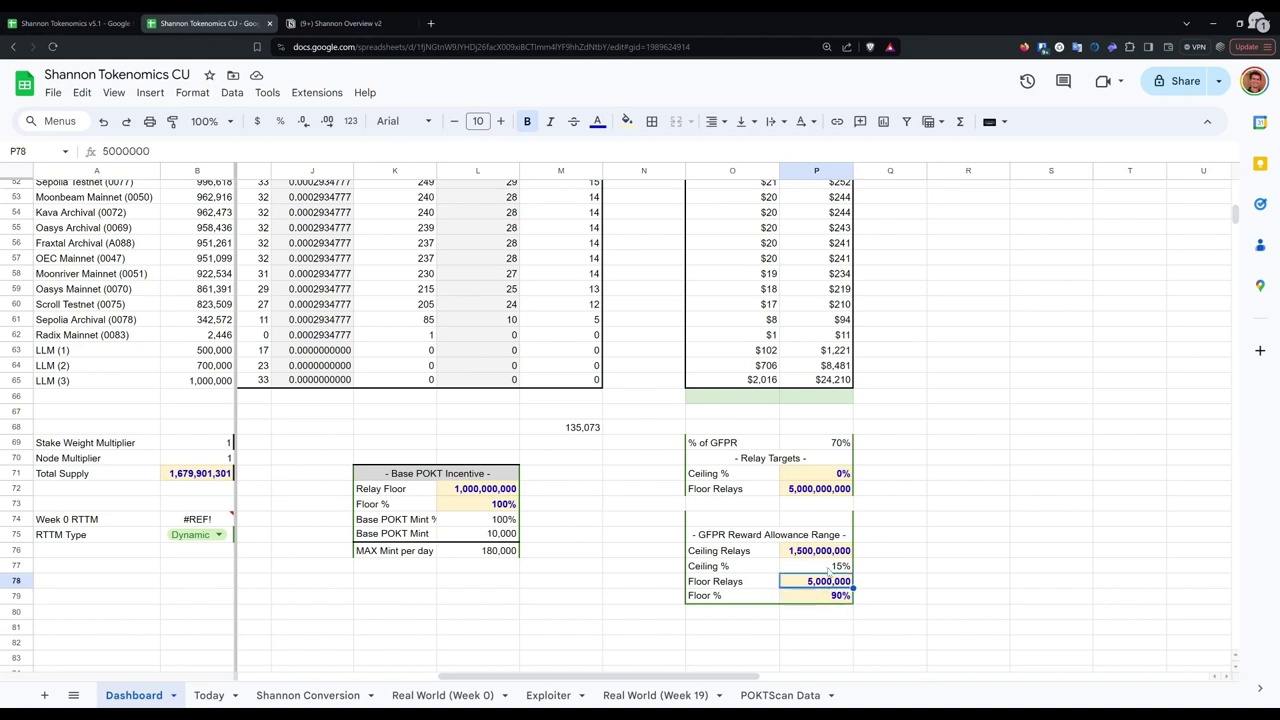
pyautogui.click(832, 566)
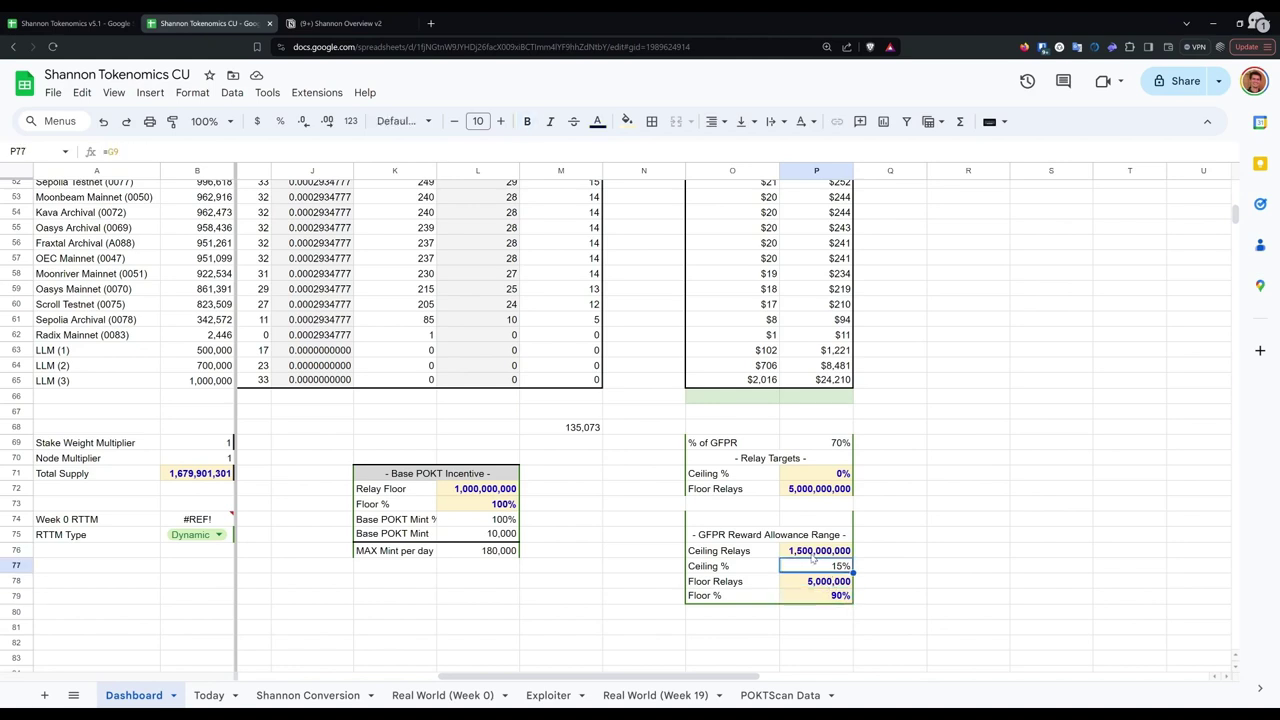
# Step: Compare relays and Sources Boost rewards across the chain rows, including Boba Mainnet, NEAR Mainnet and Base Mainnet
pyautogui.scroll(10, 813, 561)
pyautogui.scroll(-5, 797, 482)
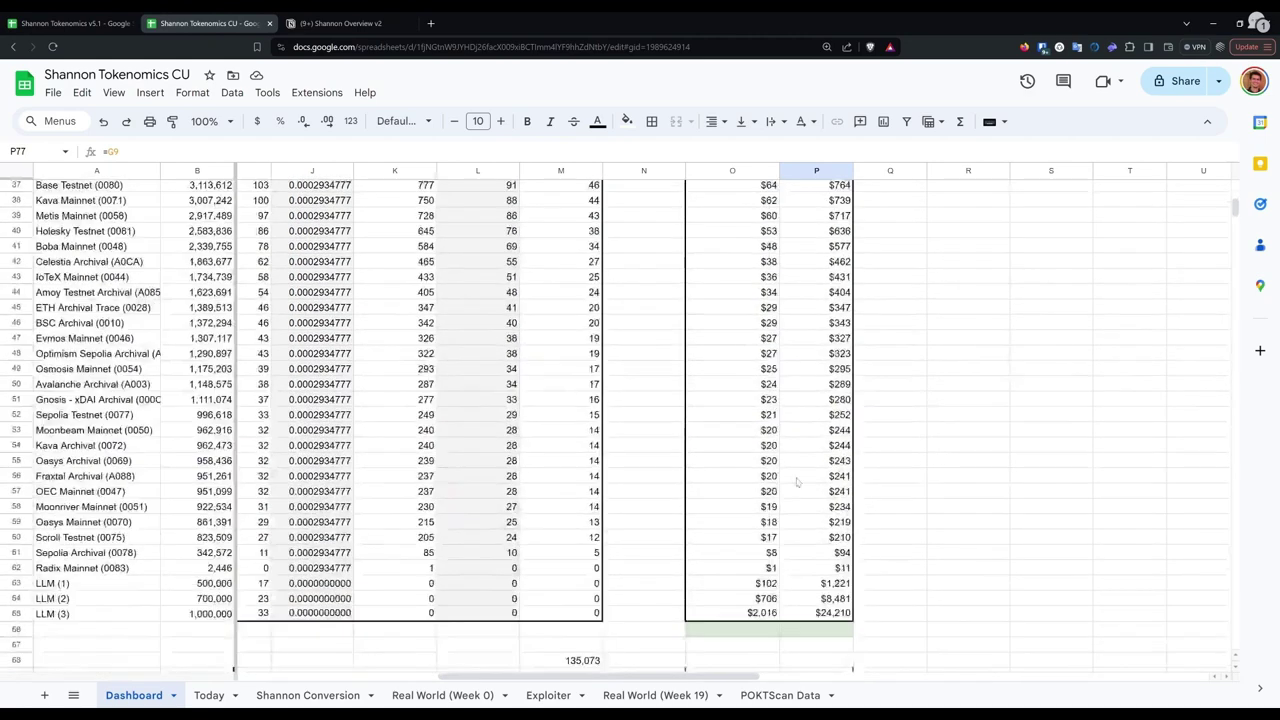
pyautogui.scroll(4, 745, 372)
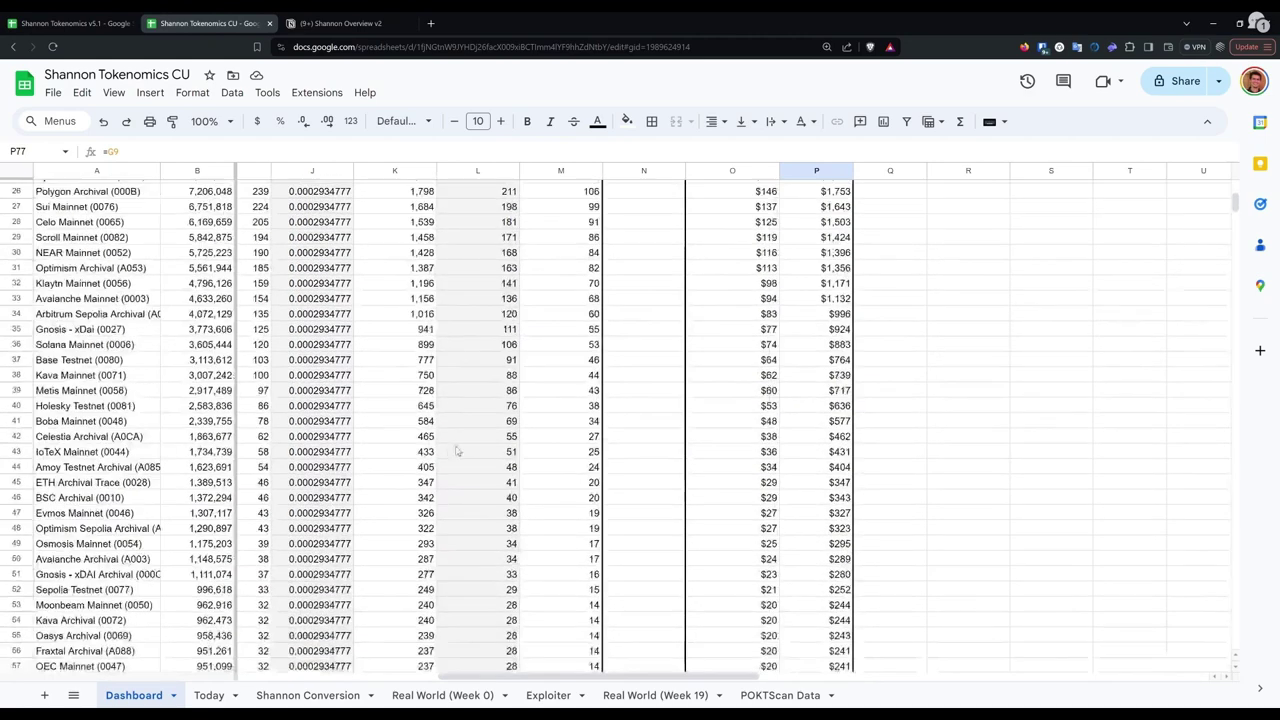
pyautogui.click(16, 421)
pyautogui.scroll(4, 456, 488)
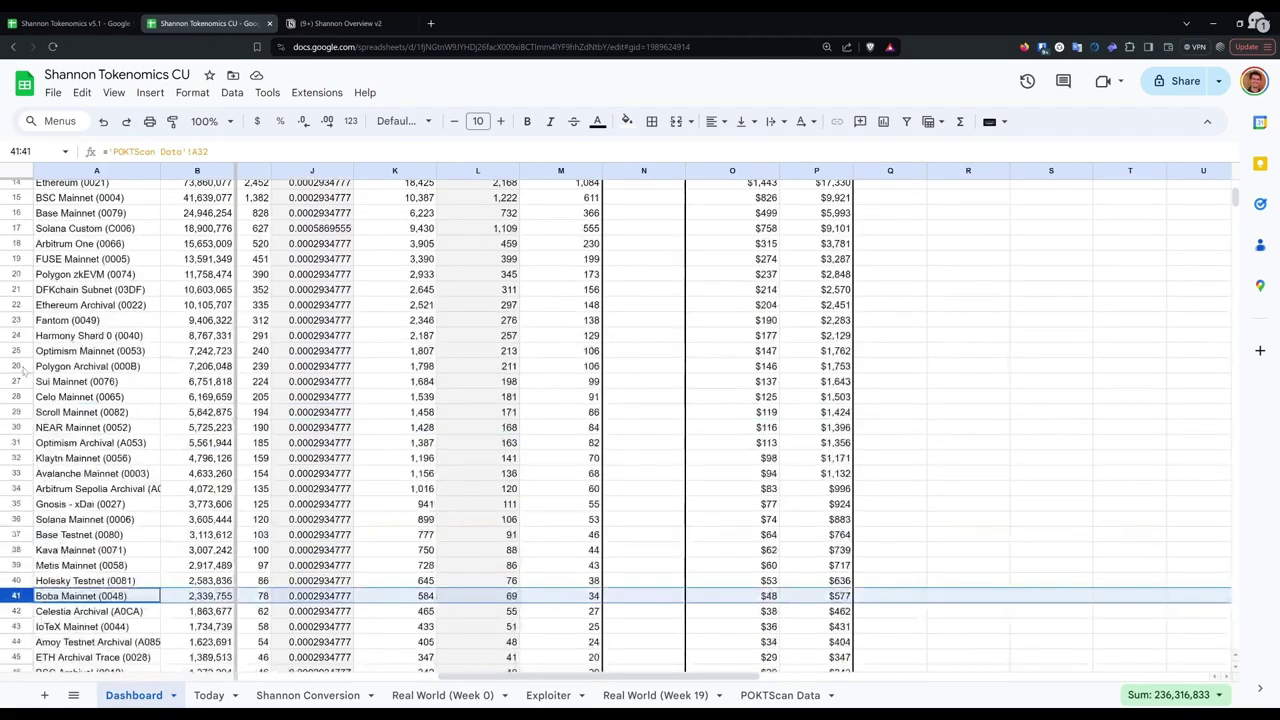
pyautogui.click(17, 427)
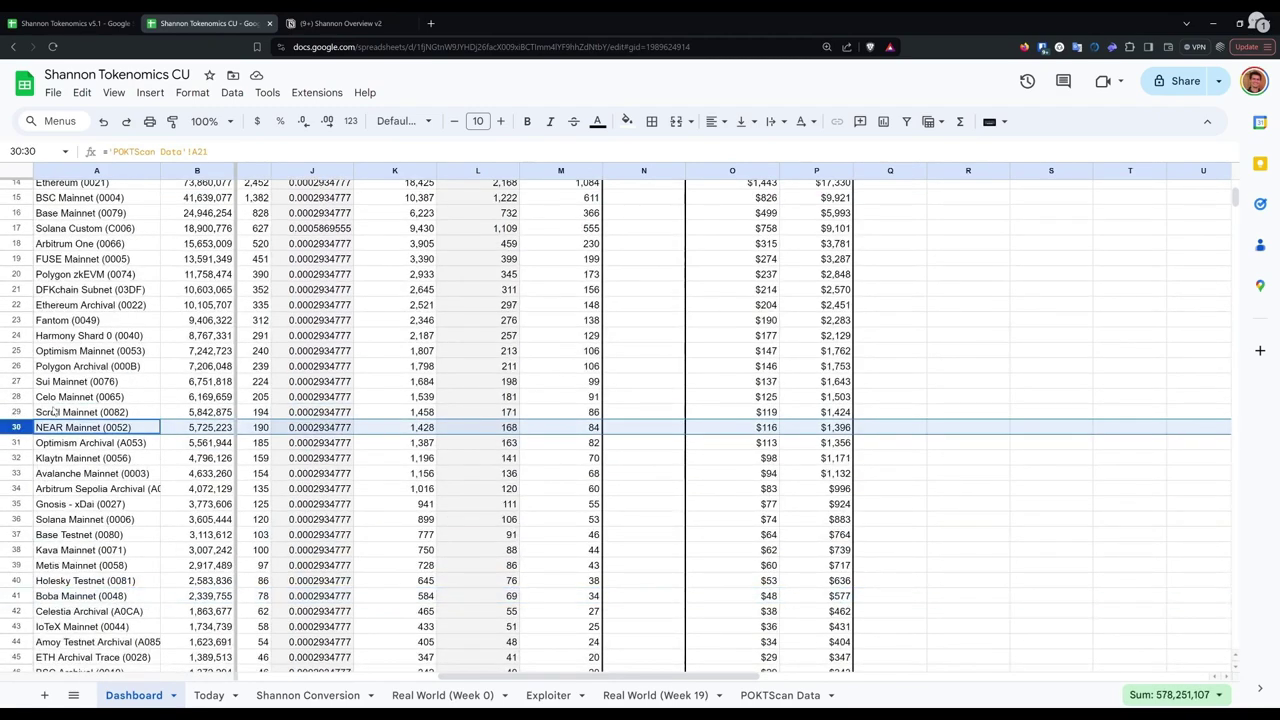
pyautogui.scroll(5, 55, 411)
pyautogui.click(18, 446)
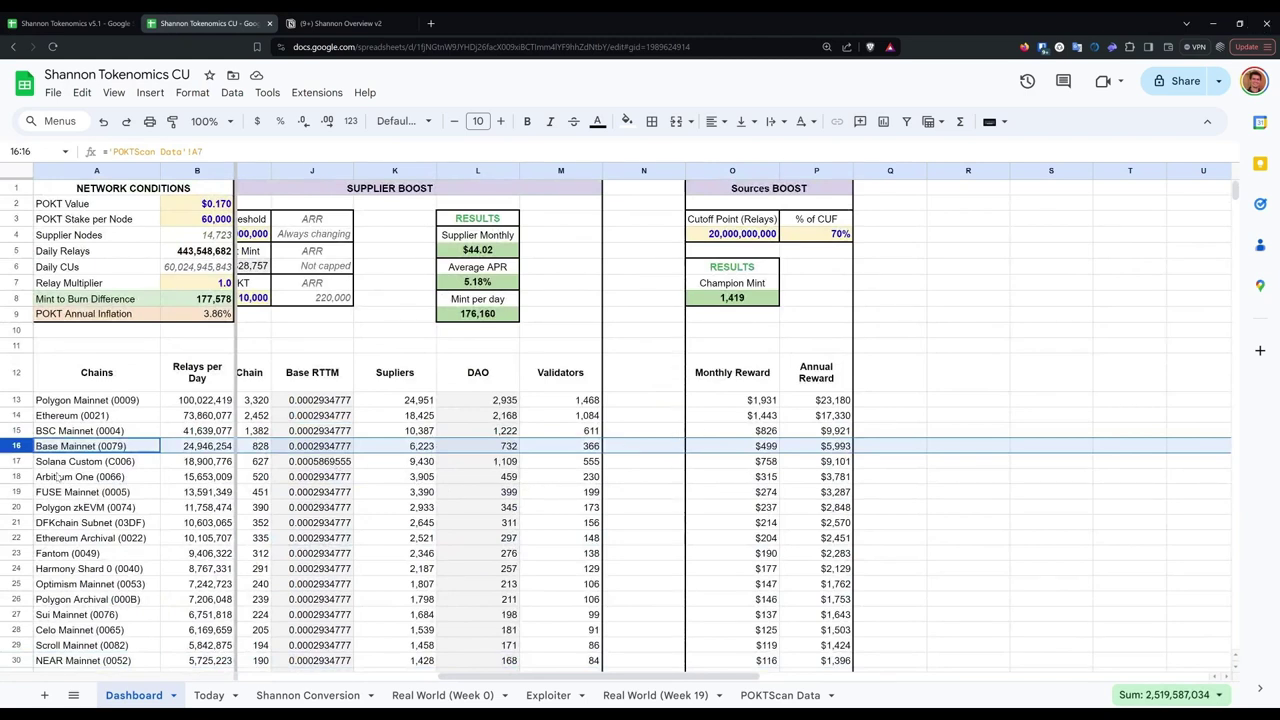
# Step: Check Ethereum's relays per day and the Sources Boost monthly rewards for Ethereum and BSC Mainnet
pyautogui.click(192, 416)
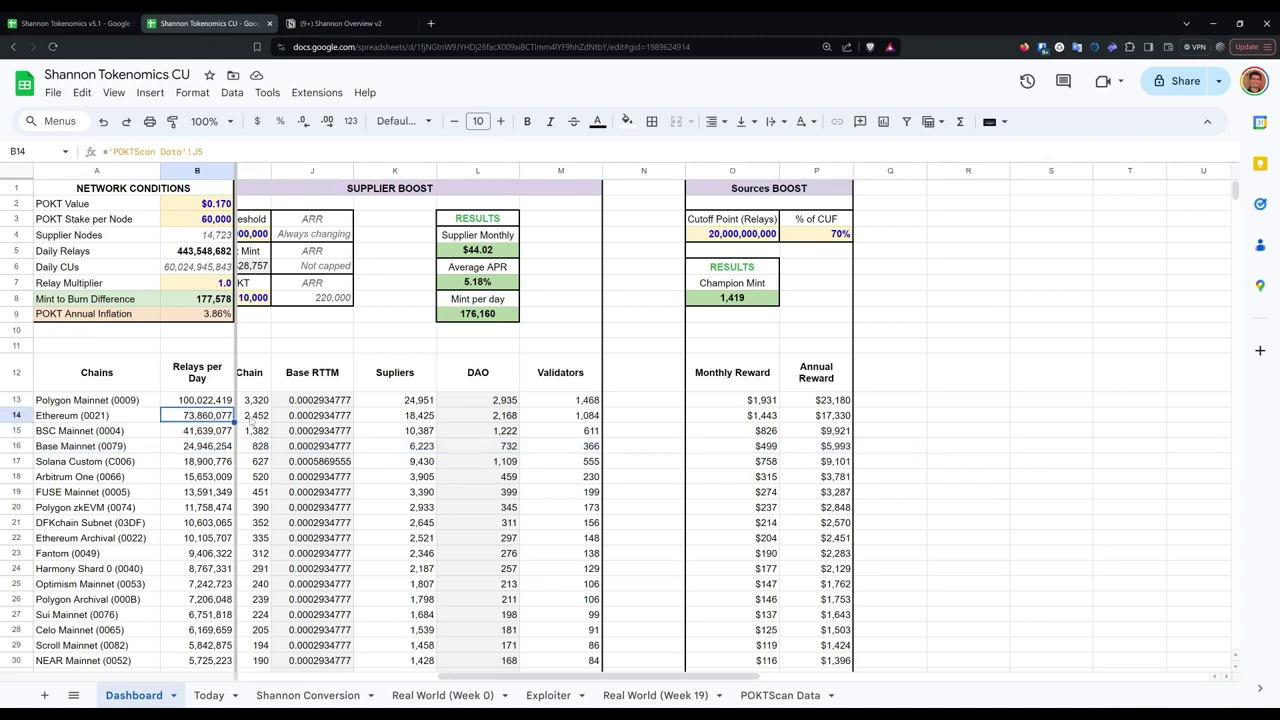
pyautogui.click(754, 418)
pyautogui.click(757, 430)
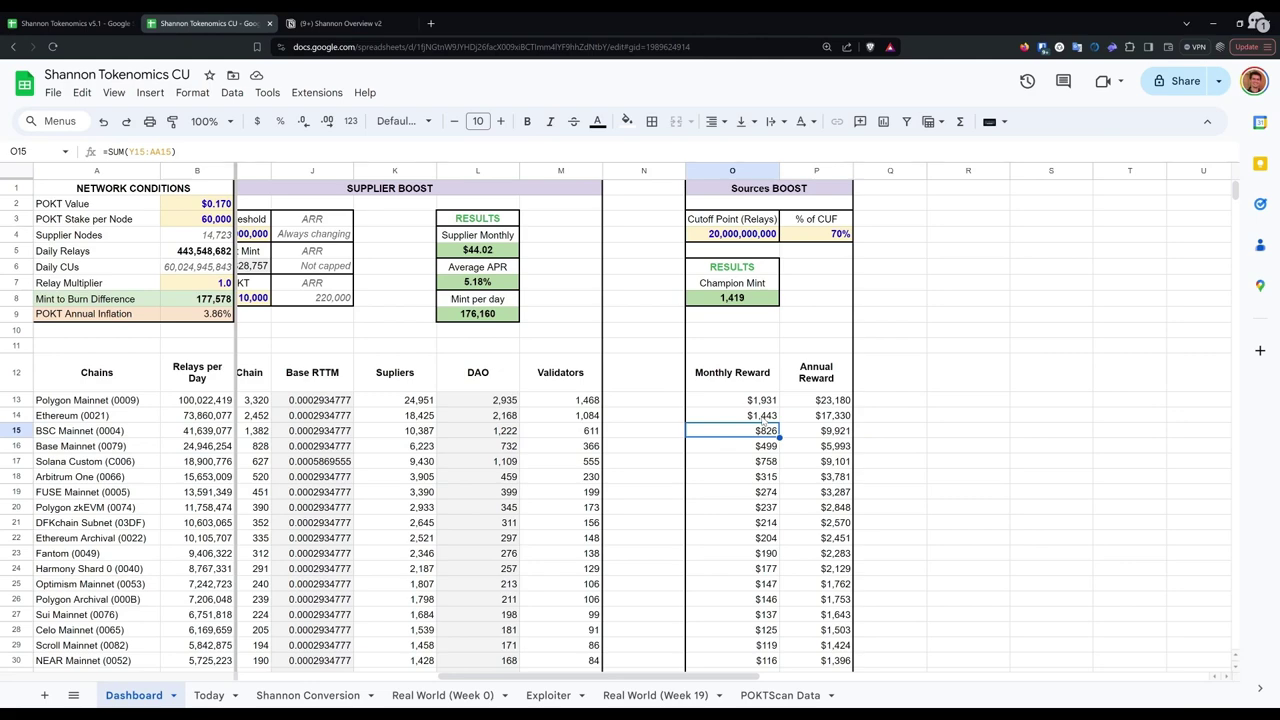
# Step: Try Ceiling Relays of 5,000,000 in the GFPR Reward Allowance Range and undo the change
pyautogui.scroll(-10, 763, 420)
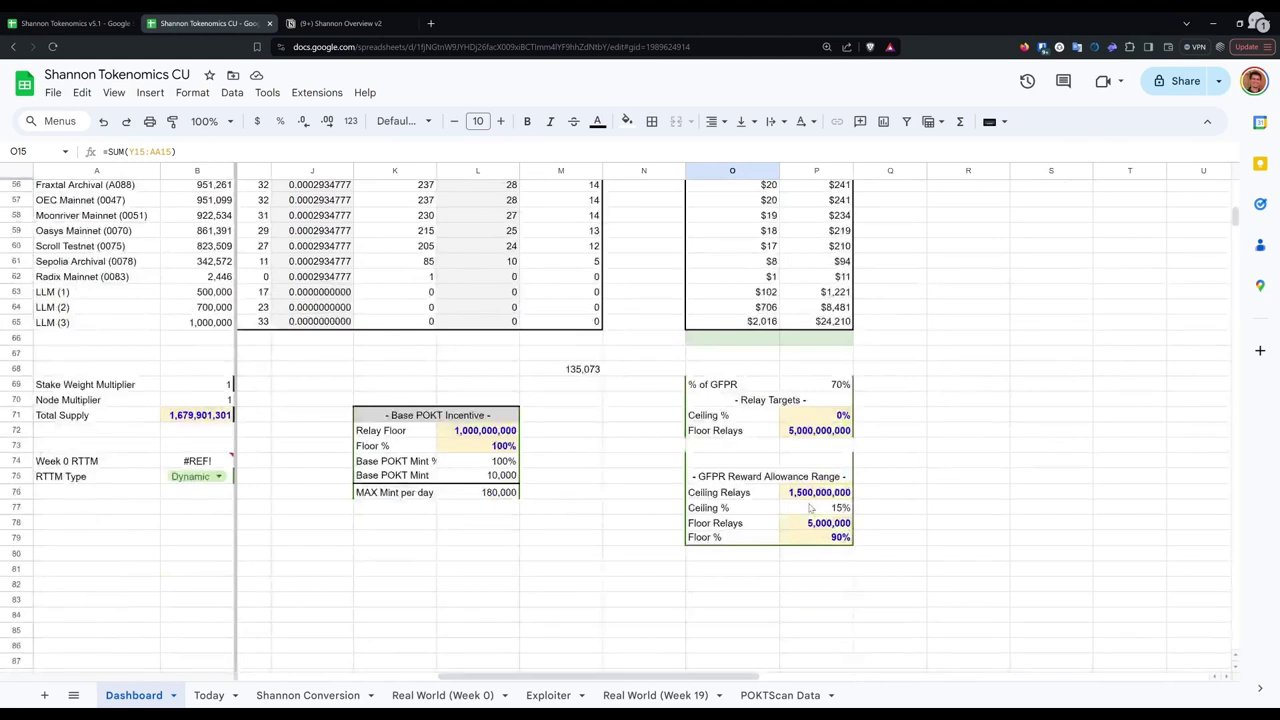
pyautogui.click(820, 497)
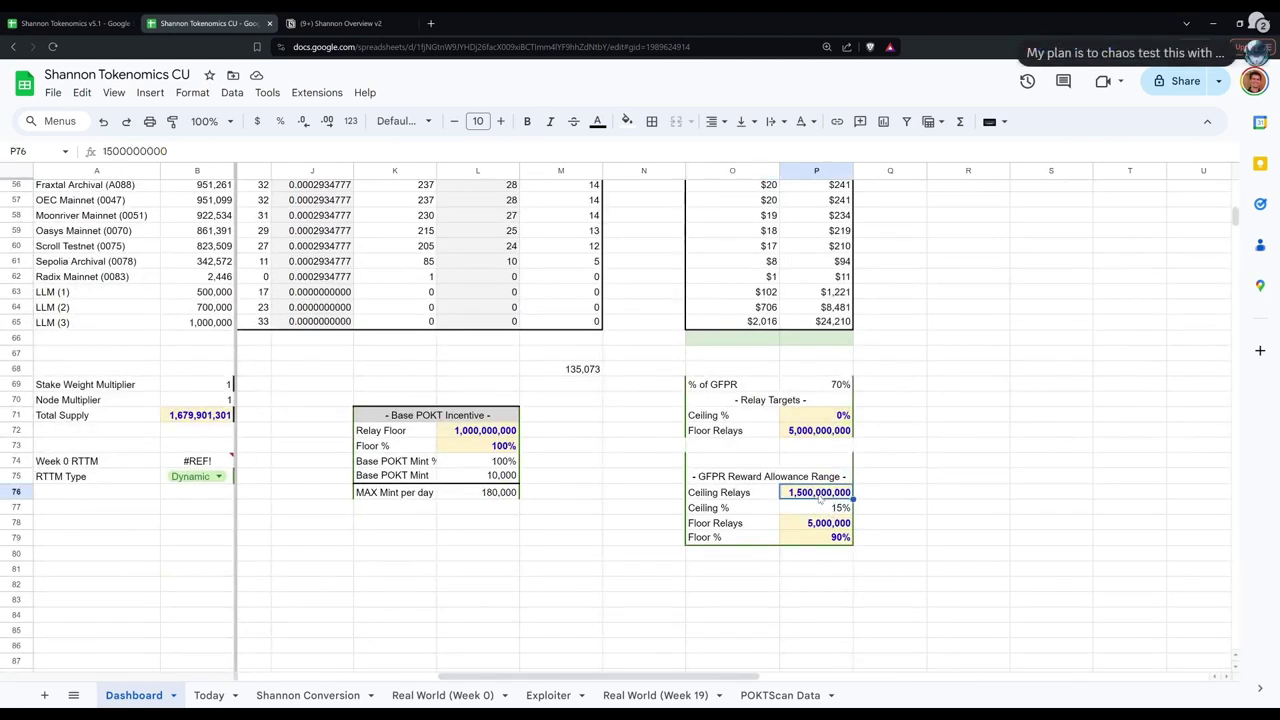
pyautogui.doubleClick(820, 497)
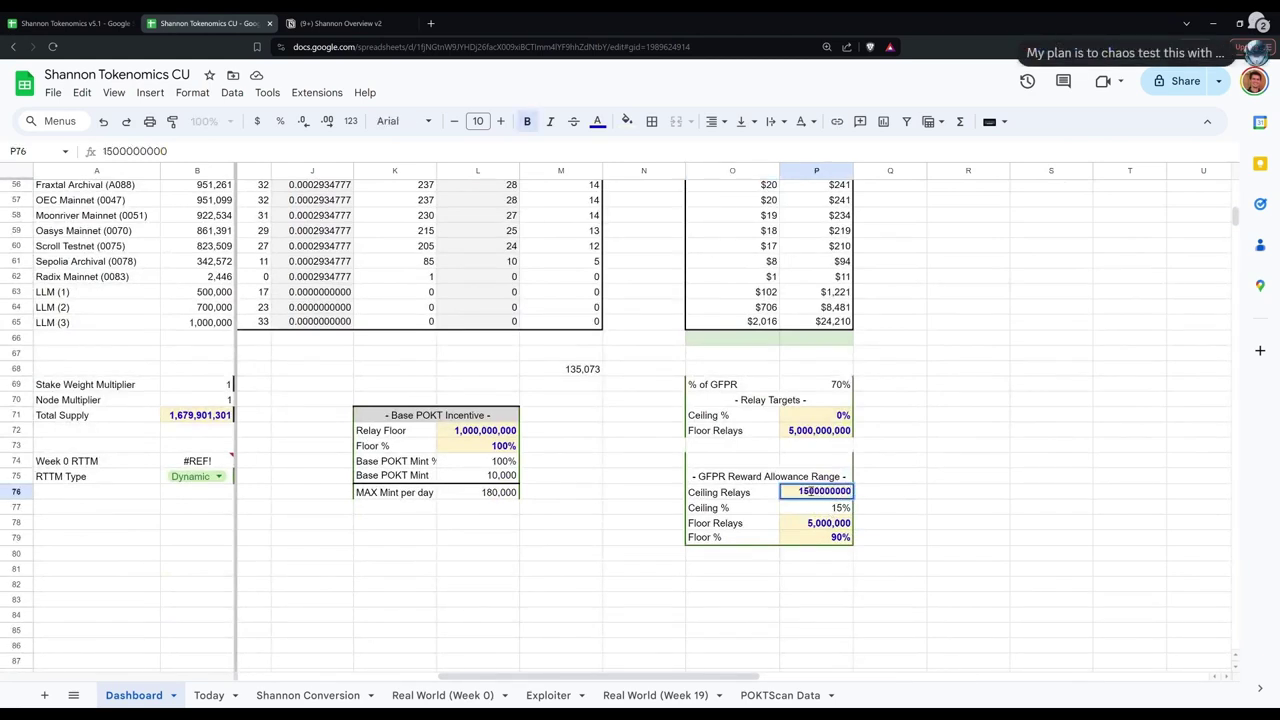
pyautogui.moveTo(819, 491); pyautogui.dragTo(783, 492)
pyautogui.write('5')
pyautogui.press('Return')
pyautogui.scroll(2, 944, 471)
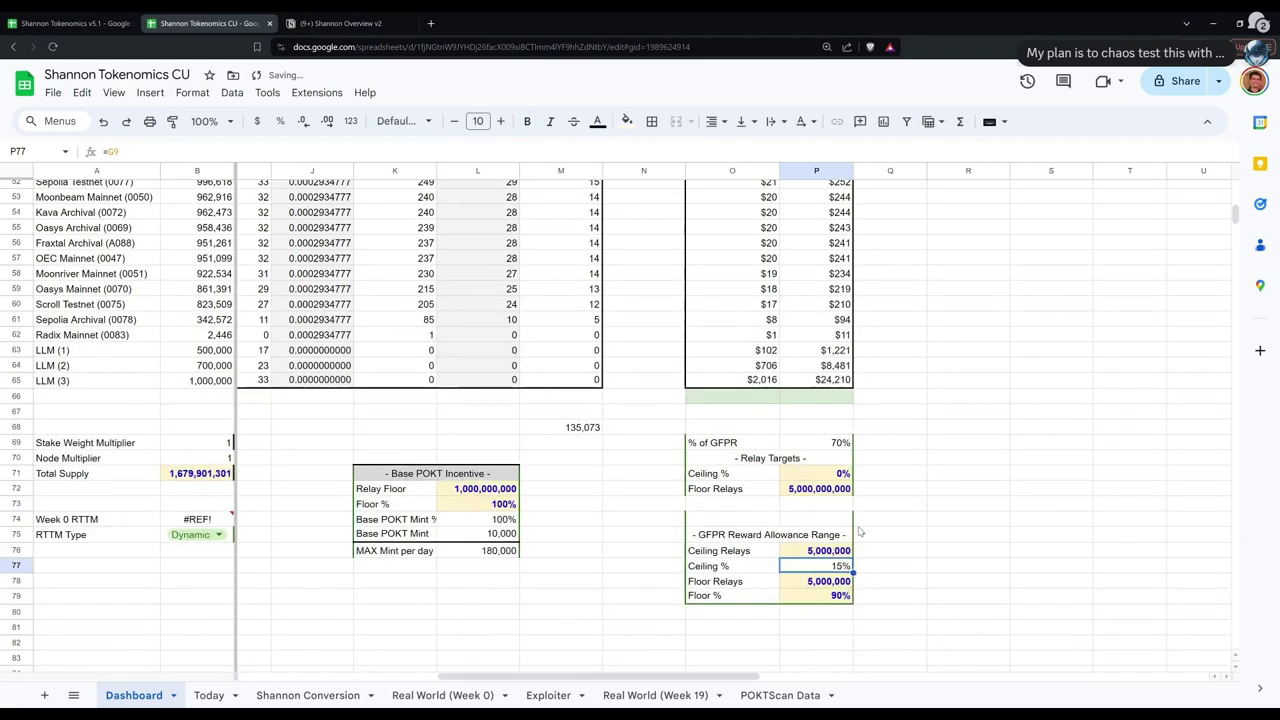
pyautogui.doubleClick(833, 568)
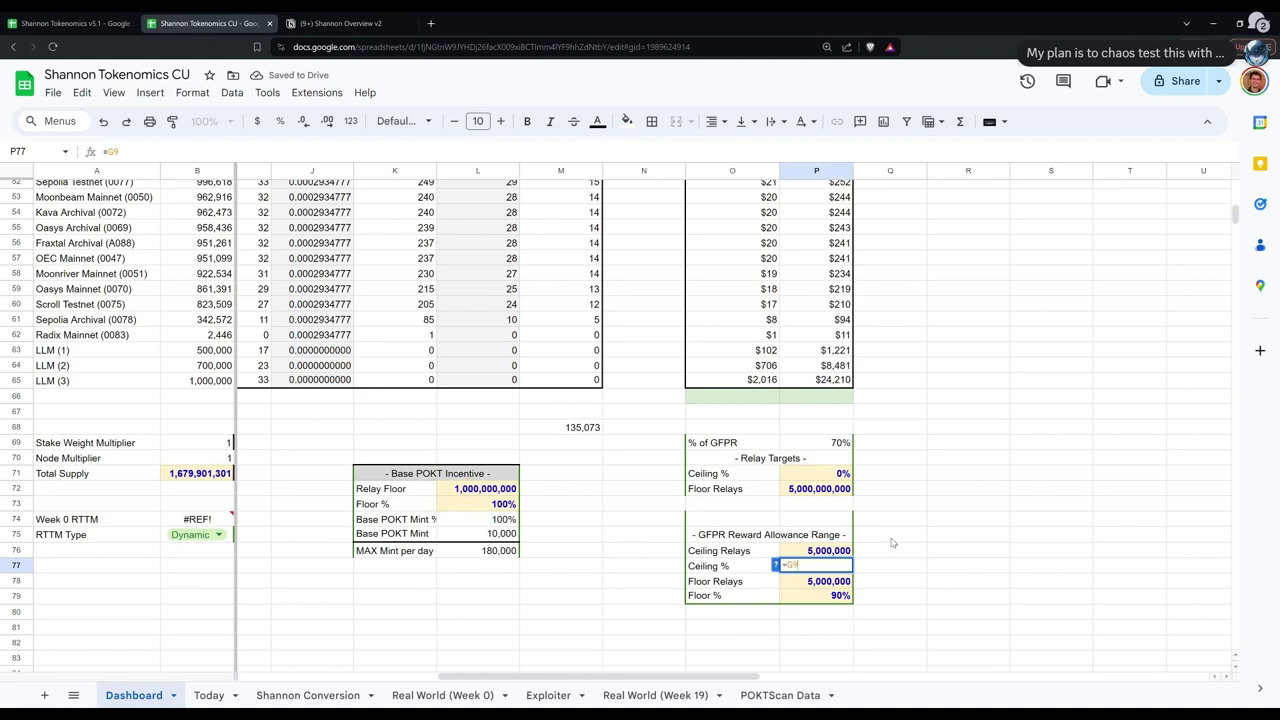
pyautogui.press('Escape')
pyautogui.hotkey('ctrl', 'z')
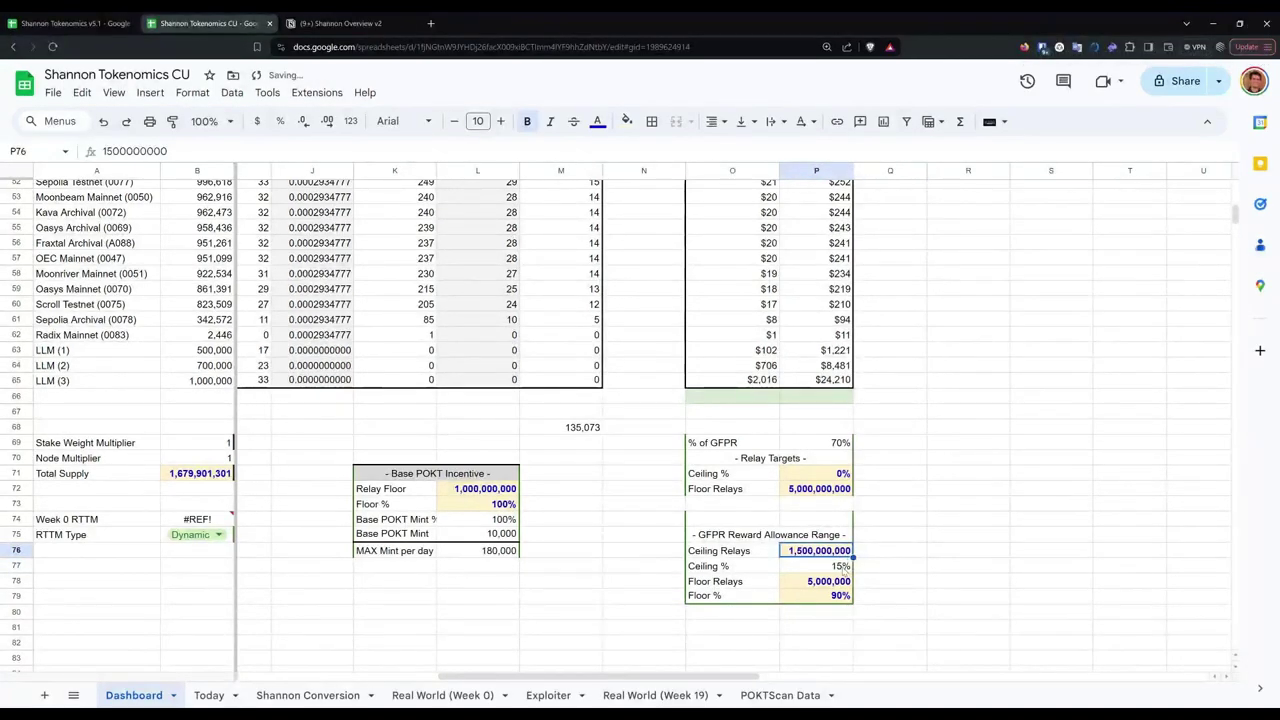
# Step: Set Ceiling % in the GFPR Reward Allowance Range to 0.9 and check Polygon Mainnet's monthly Sources Boost reward
pyautogui.click(838, 566)
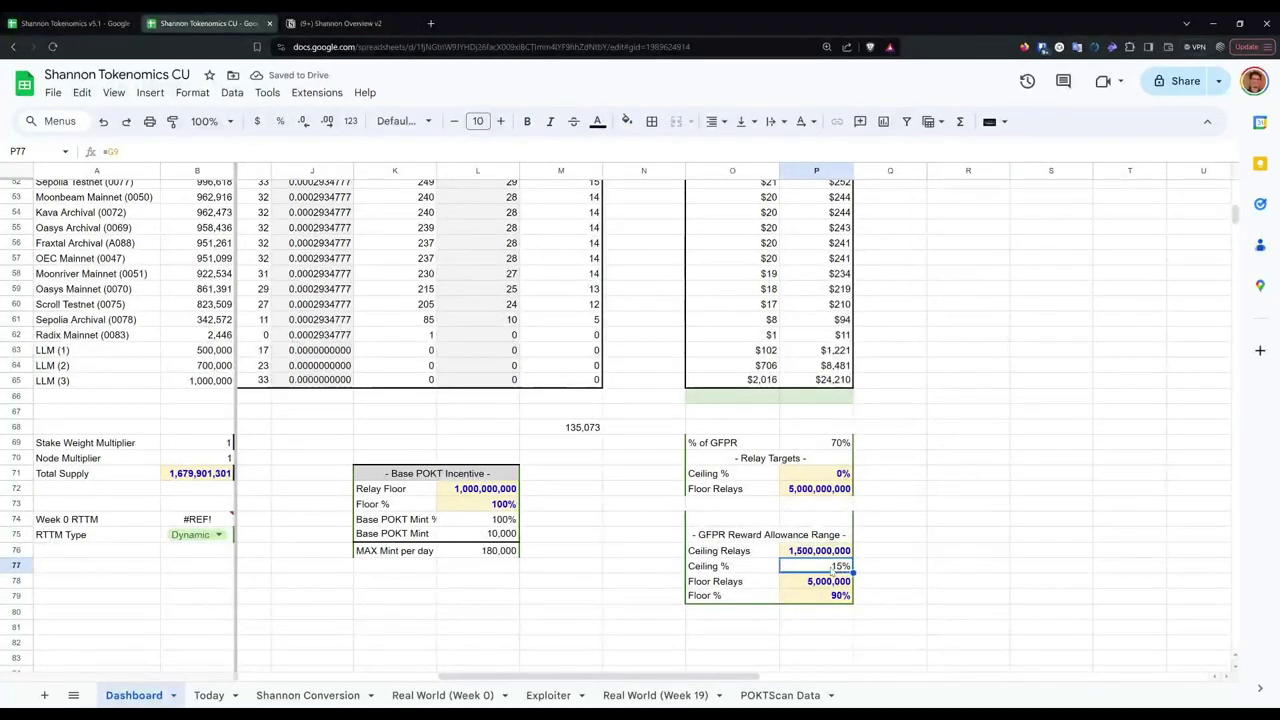
pyautogui.doubleClick(836, 565)
pyautogui.write('0.9')
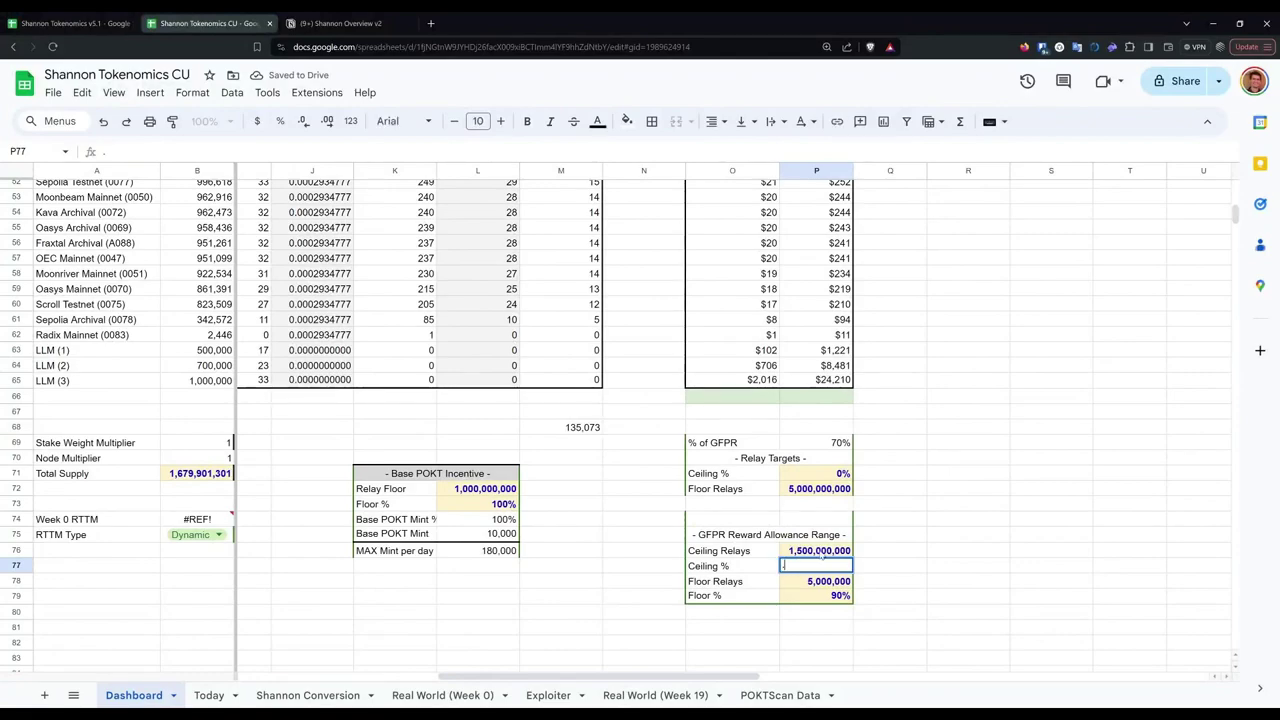
pyautogui.press('Return')
pyautogui.scroll(15, 896, 568)
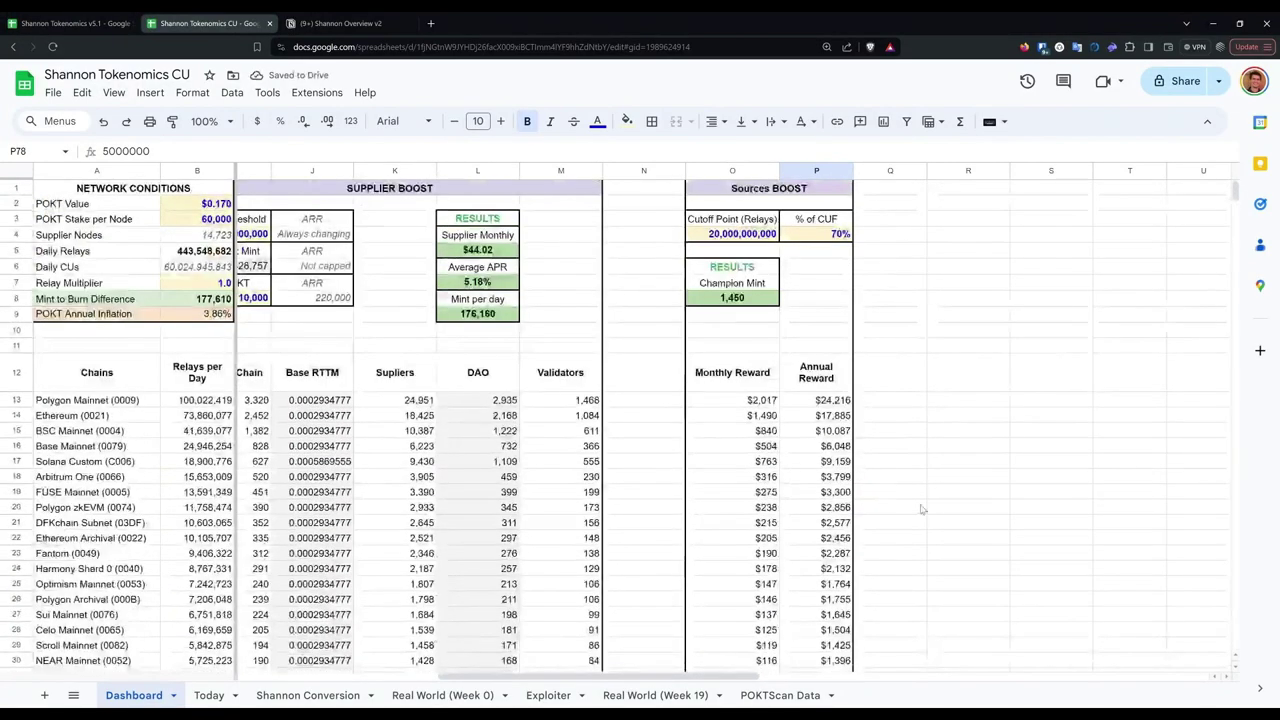
pyautogui.click(758, 400)
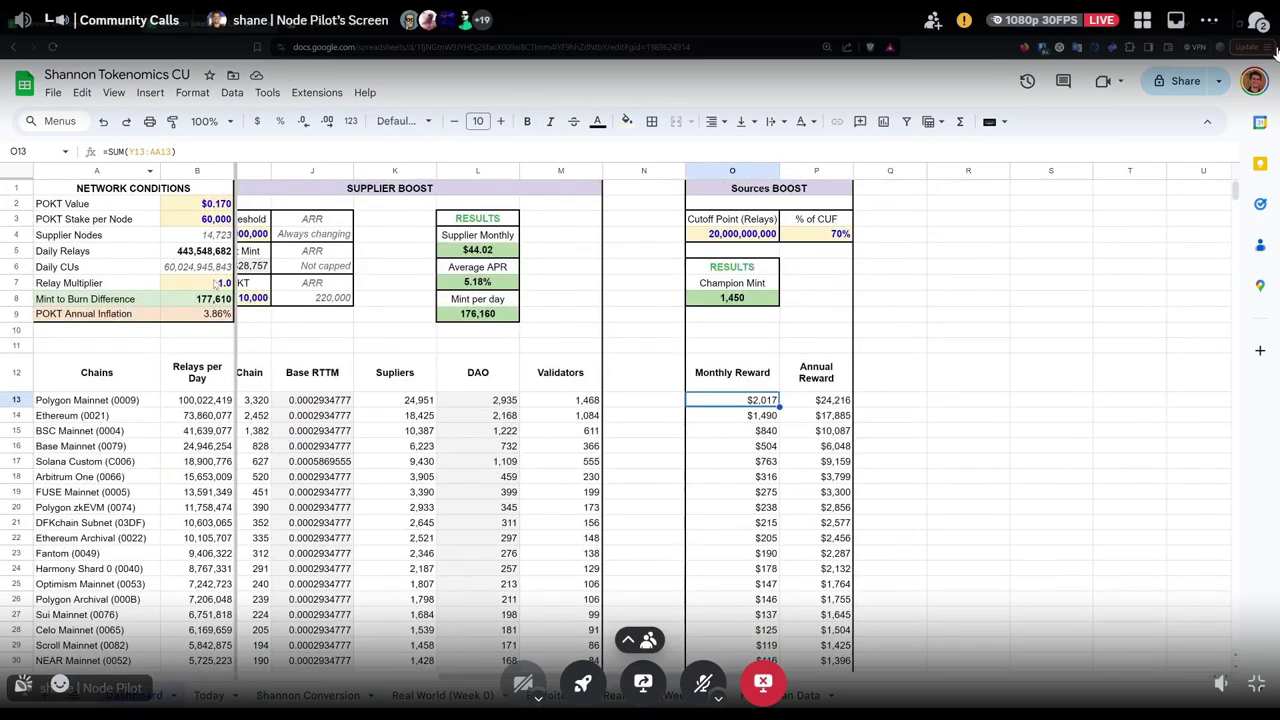
# Step: Set the Relay Multiplier to 10 and highlight the whole Polygon Mainnet row
pyautogui.doubleClick(200, 283)
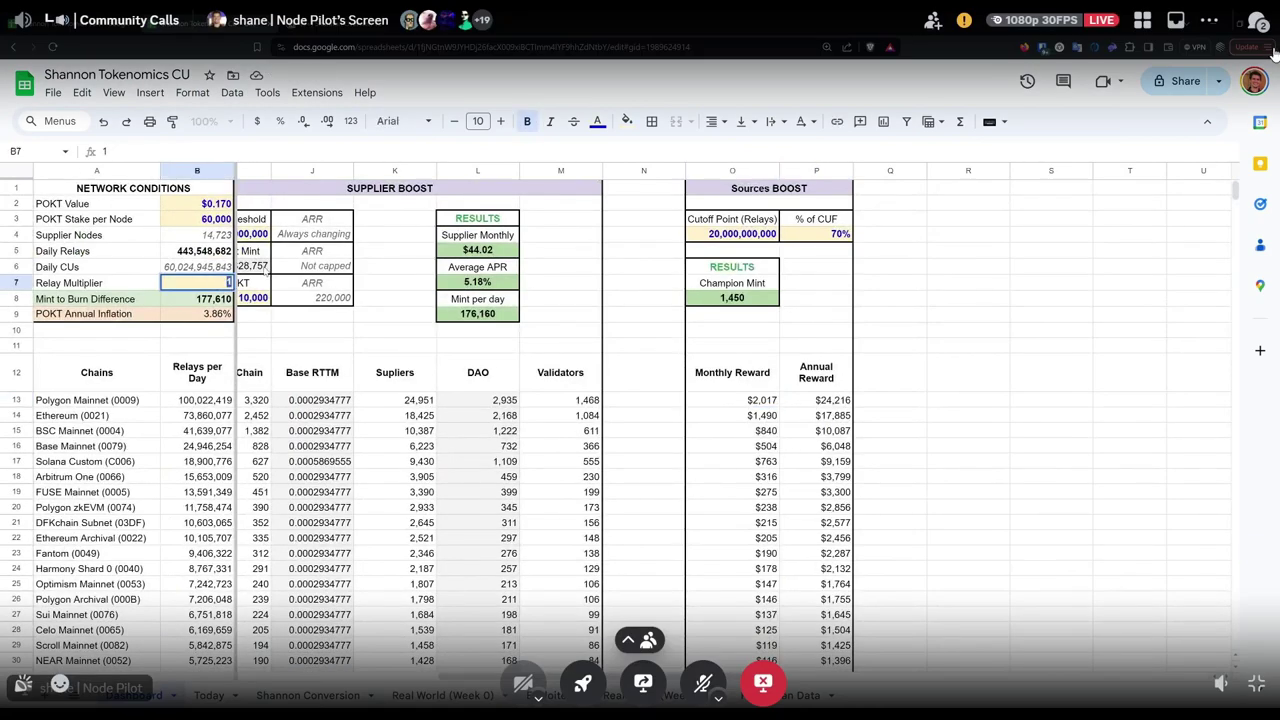
pyautogui.write('0')
pyautogui.press('Return')
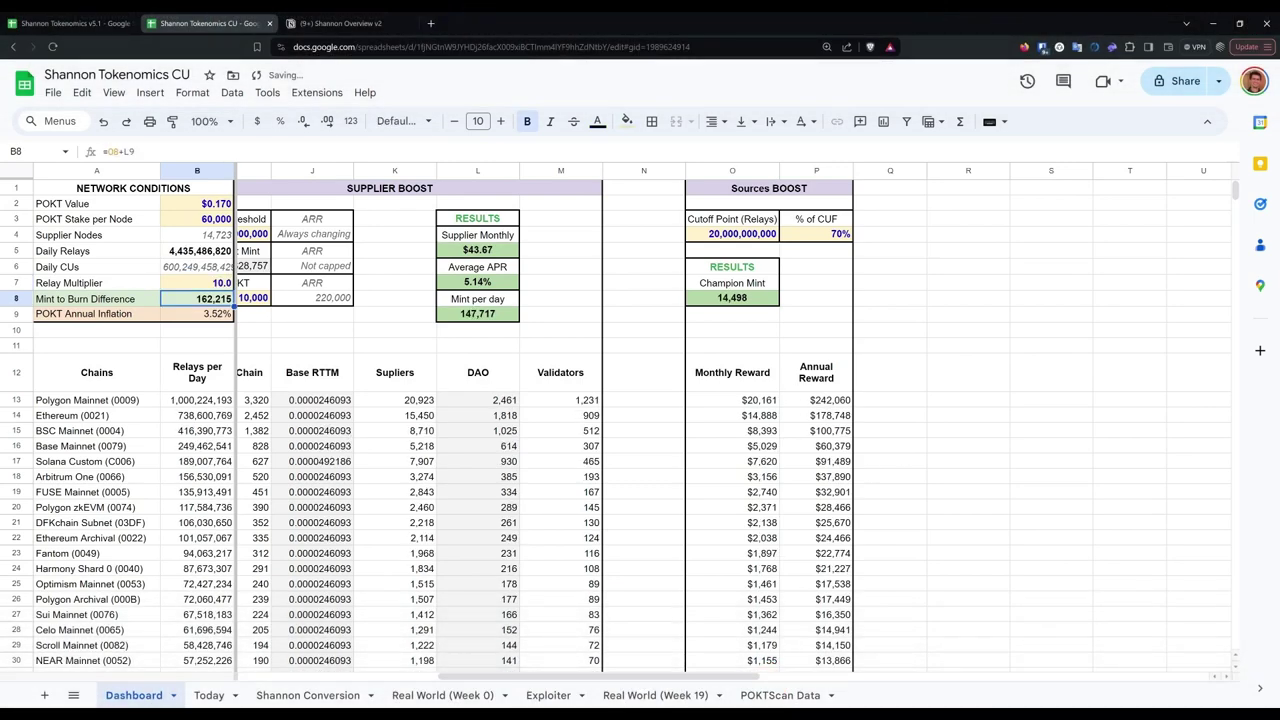
pyautogui.click(16, 400)
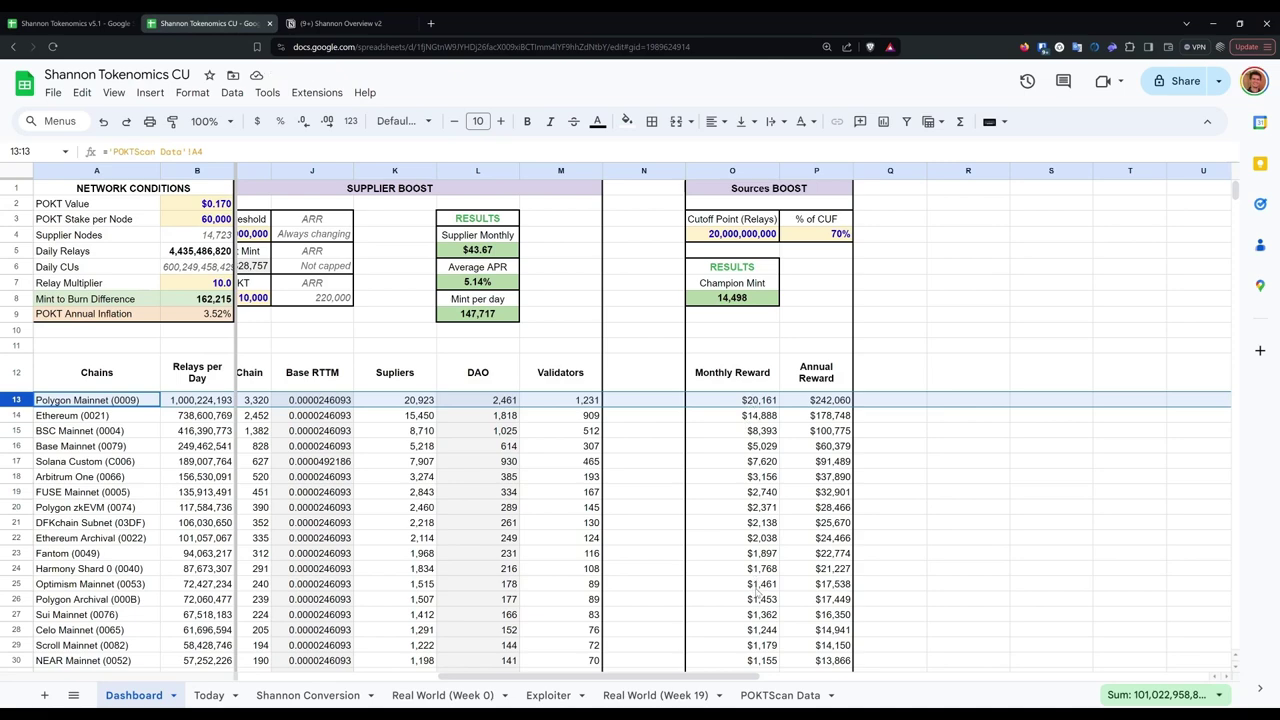
# Step: Set Ceiling % in the GFPR Reward Allowance Range to 0.15 and check Polygon Mainnet's monthly Sources Boost reward
pyautogui.scroll(-10, 757, 580)
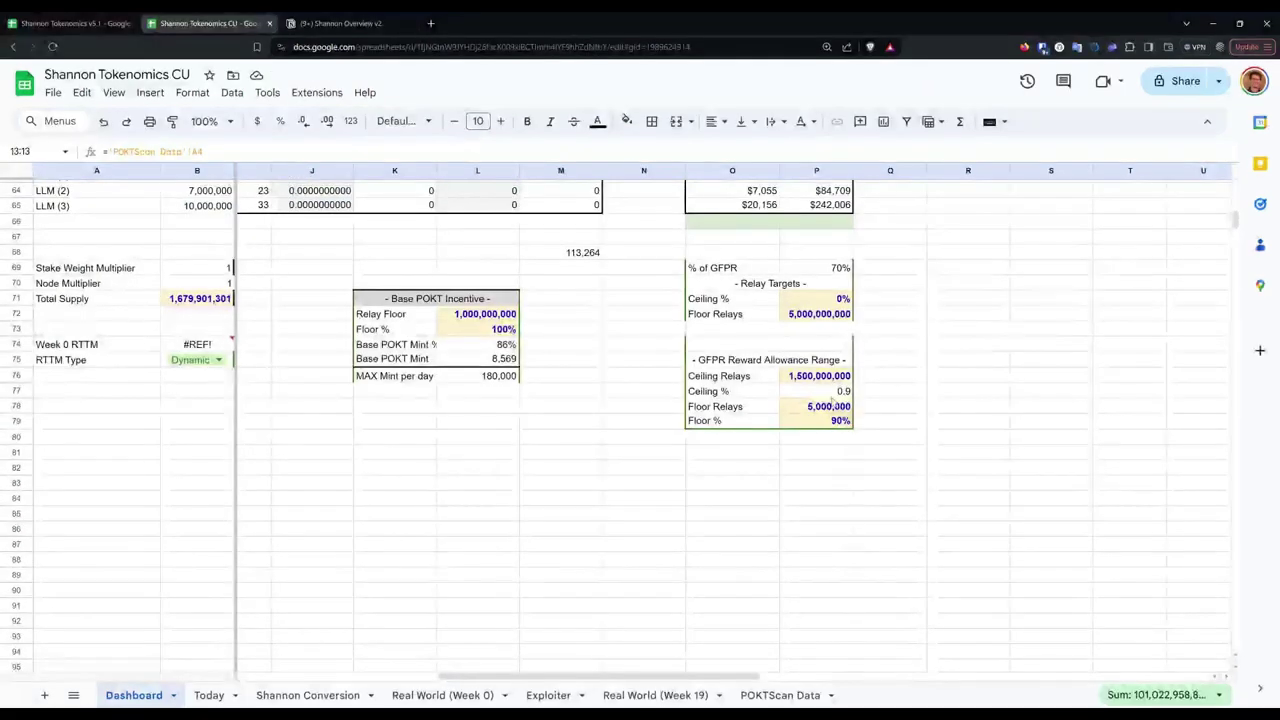
pyautogui.click(843, 391)
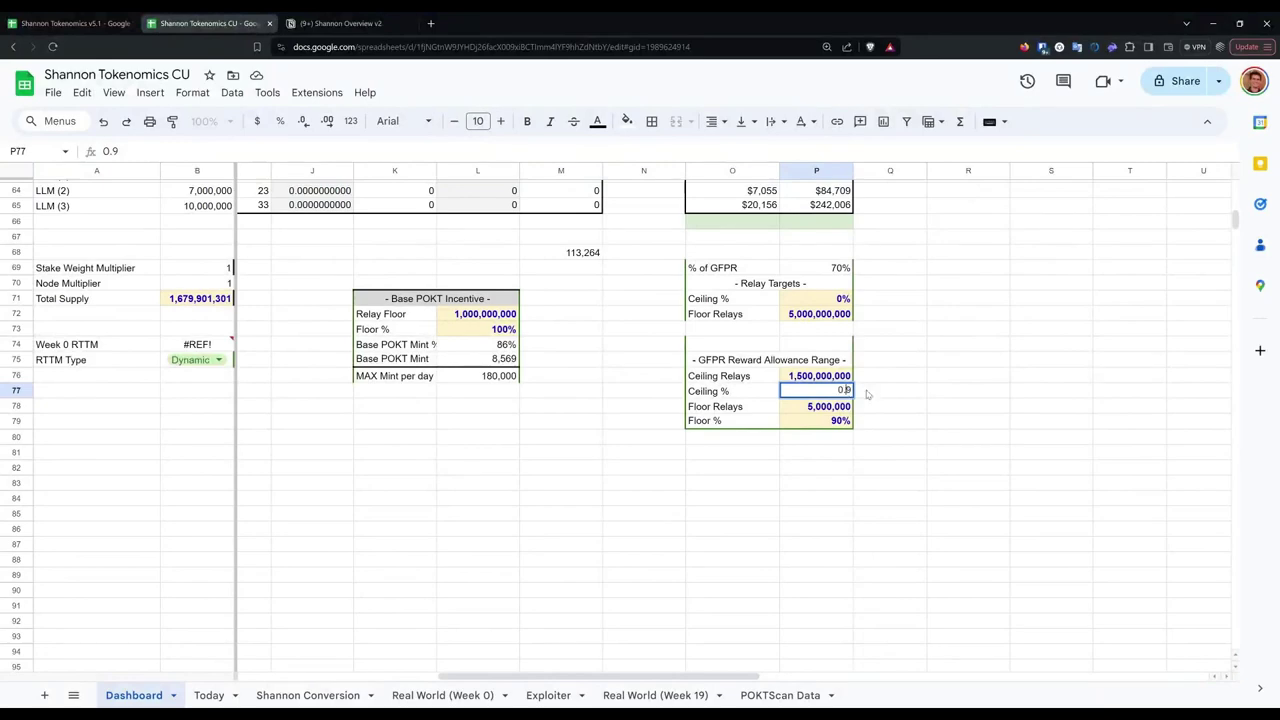
pyautogui.write('0.15')
pyautogui.press('Return')
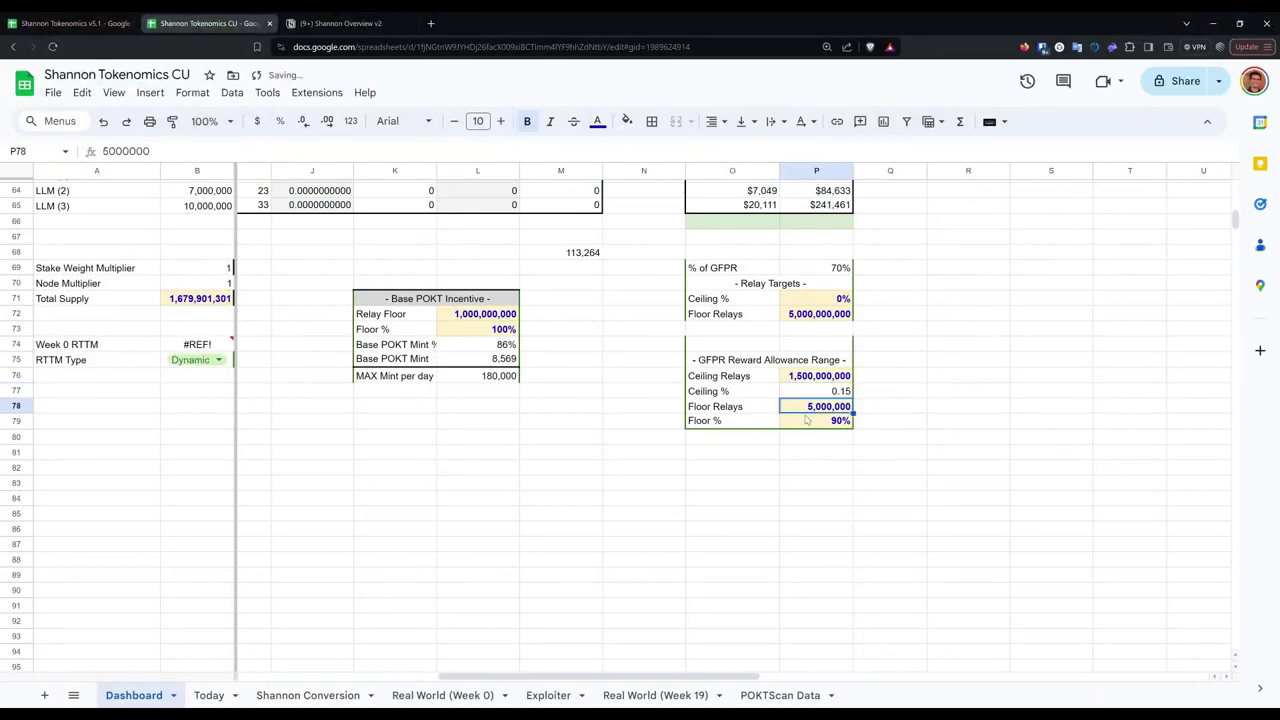
pyautogui.scroll(15, 1120, 483)
pyautogui.click(760, 401)
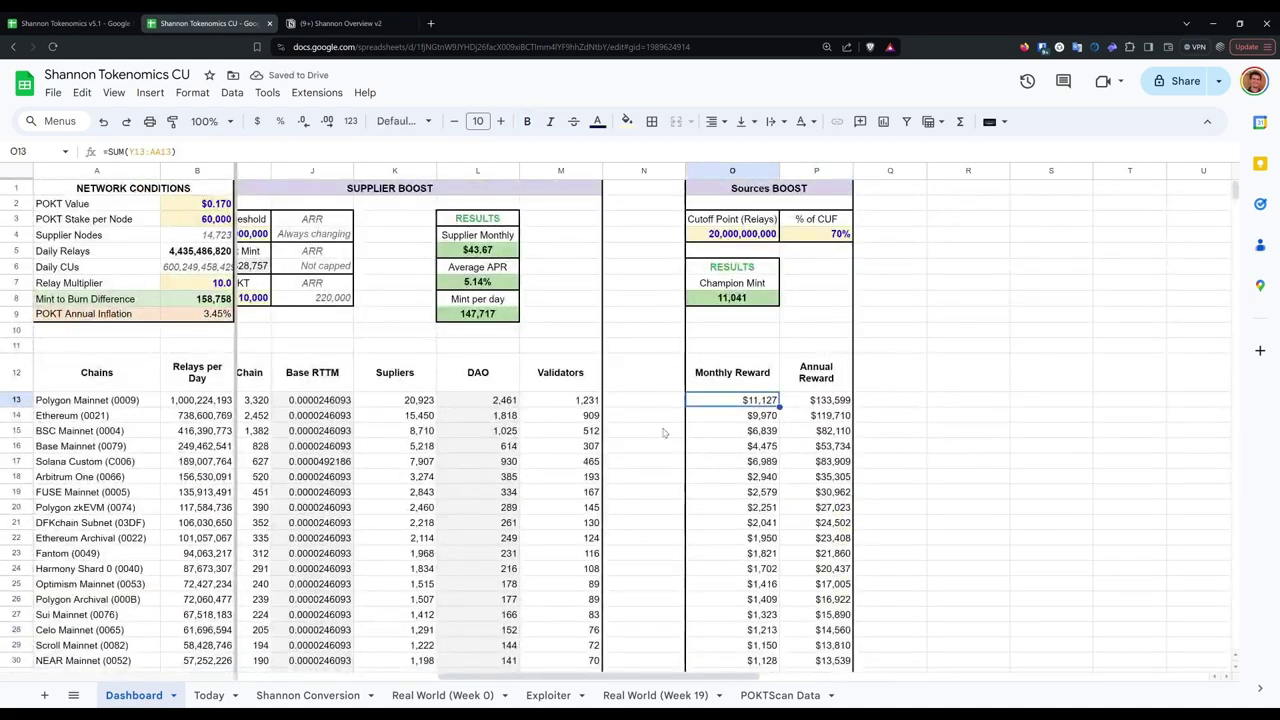
# Step: Compare Polygon Mainnet's Sources Boost monthly reward with lower-traffic chains, including the range from Avalanche Mainnet to Metis Mainnet
pyautogui.click(17, 400)
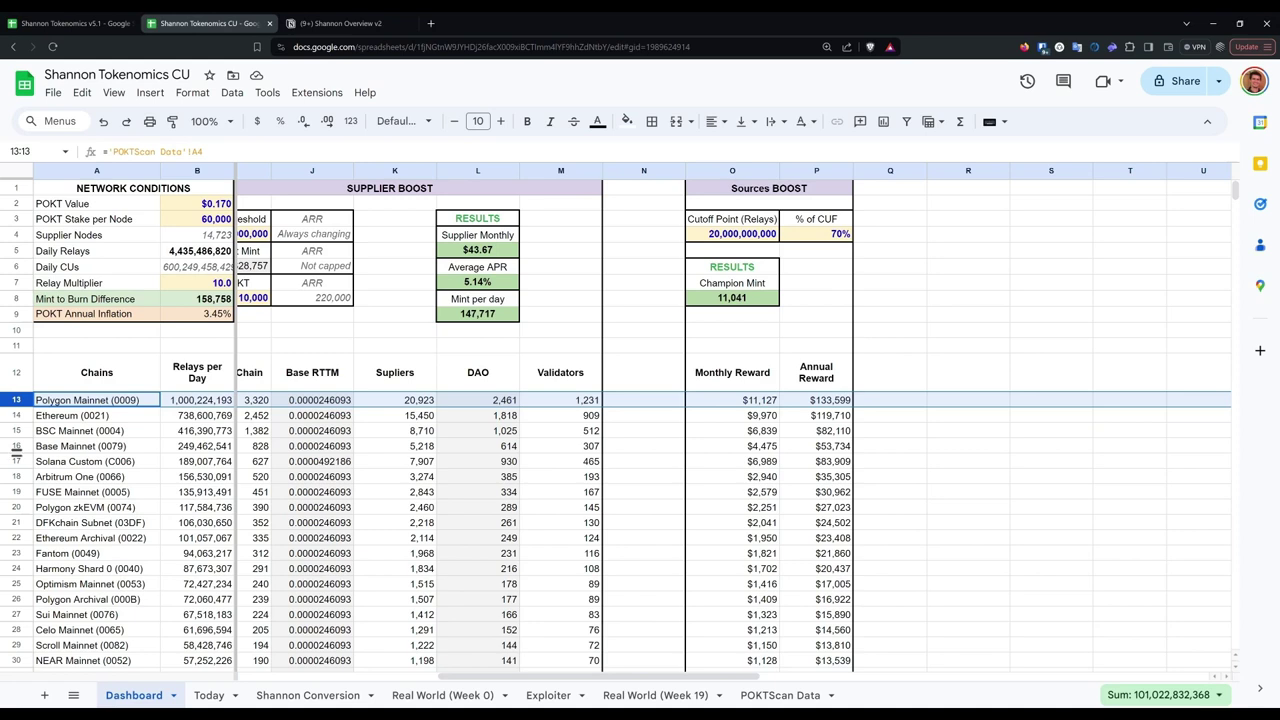
pyautogui.click(814, 222)
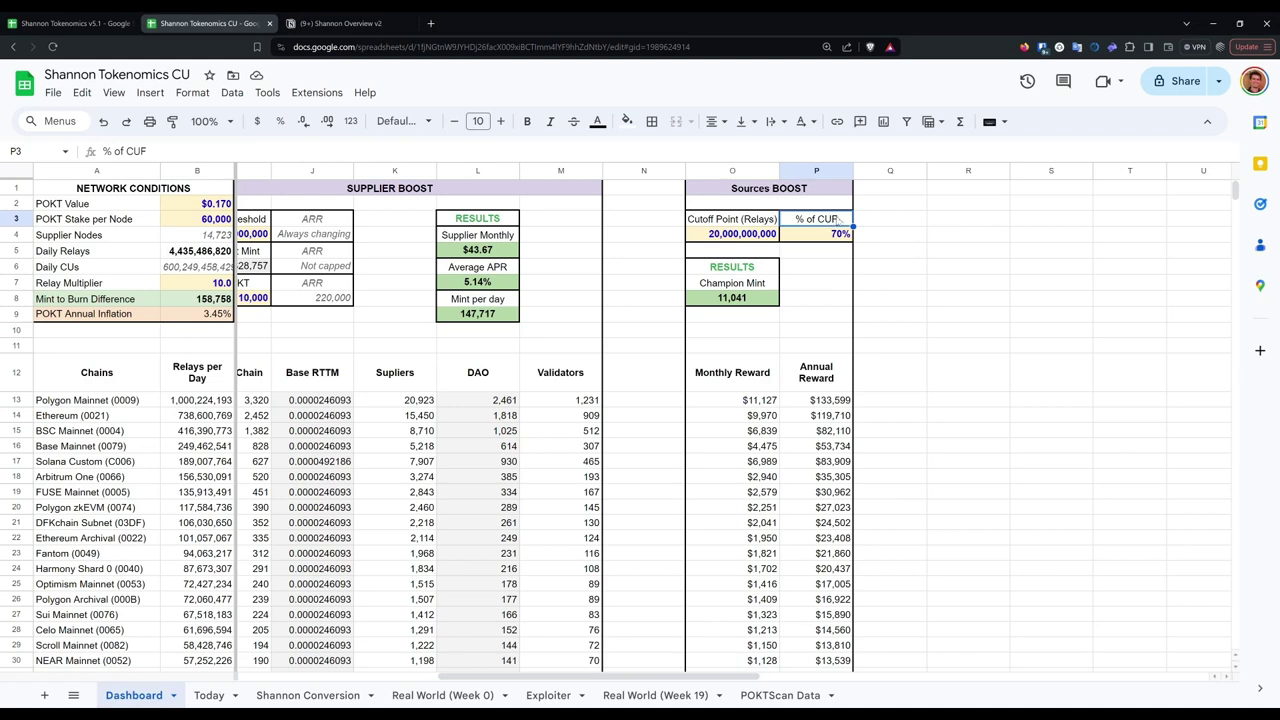
pyautogui.click(766, 401)
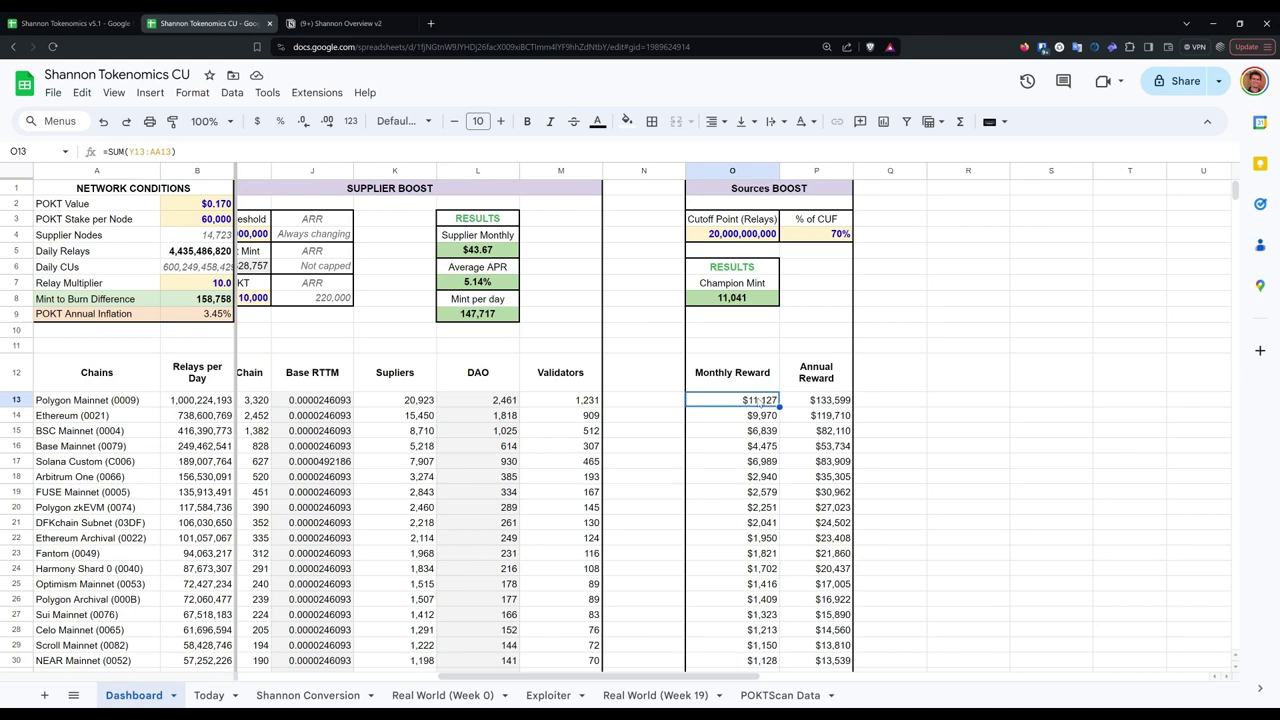
pyautogui.scroll(-5, 775, 402)
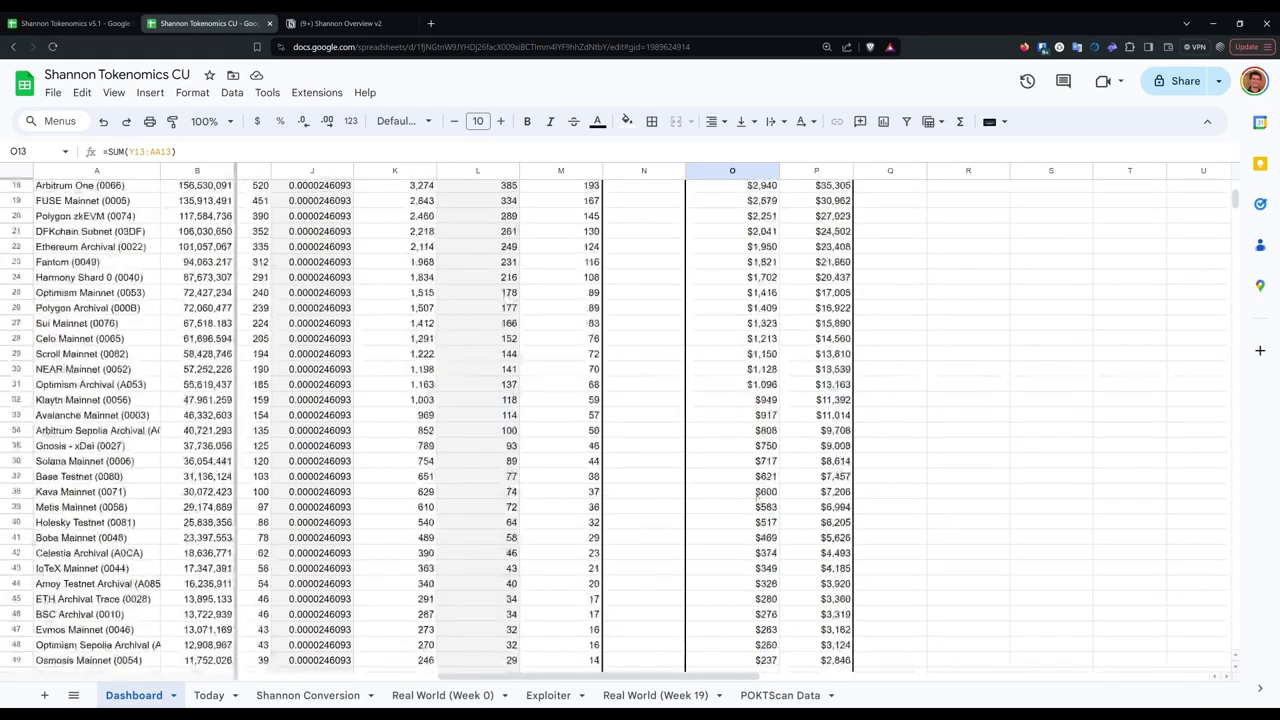
pyautogui.click(757, 493)
pyautogui.click(731, 538)
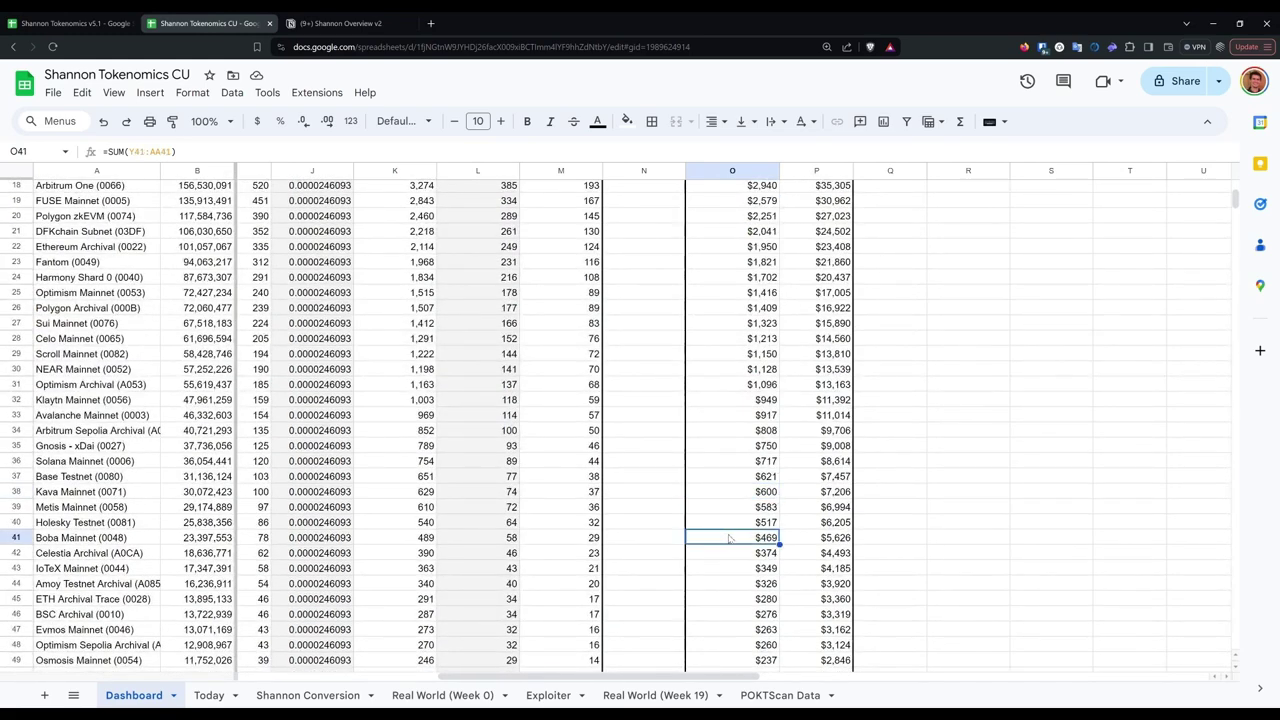
pyautogui.click(754, 416)
pyautogui.click(746, 510)
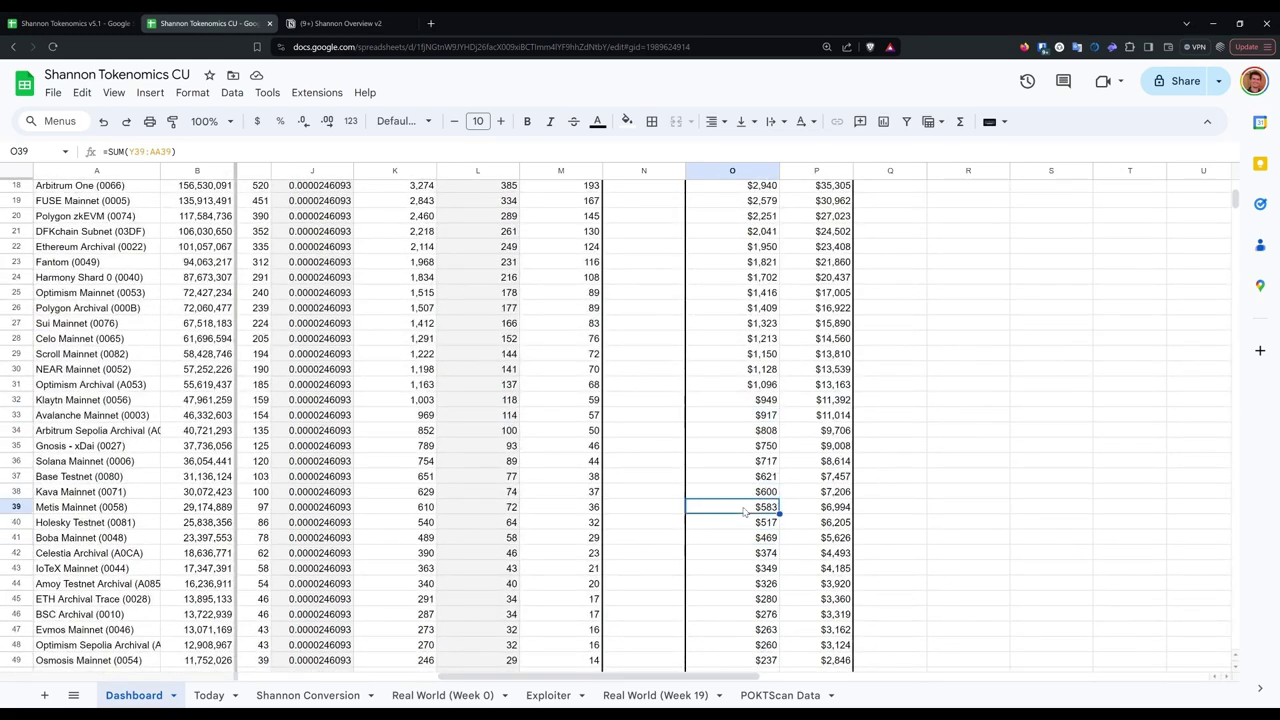
pyautogui.keyDown('shift'); pyautogui.click(749, 409); pyautogui.keyUp('shift')
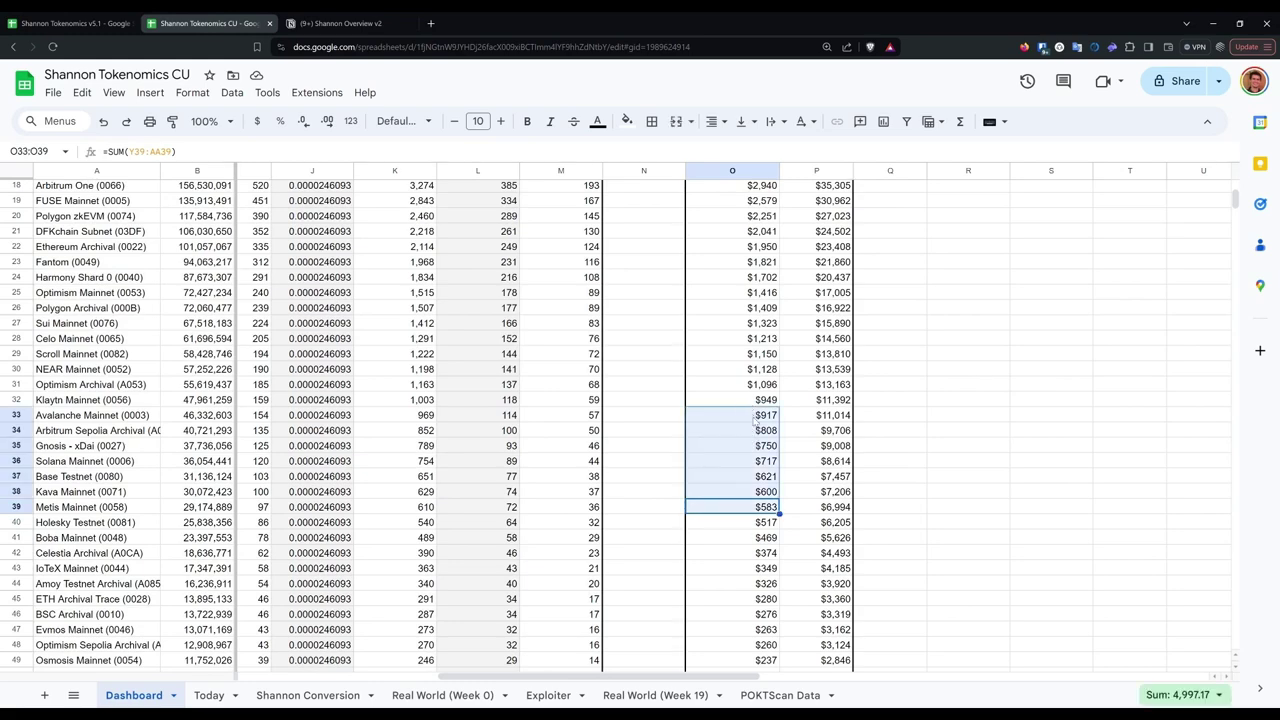
pyautogui.scroll(5, 755, 422)
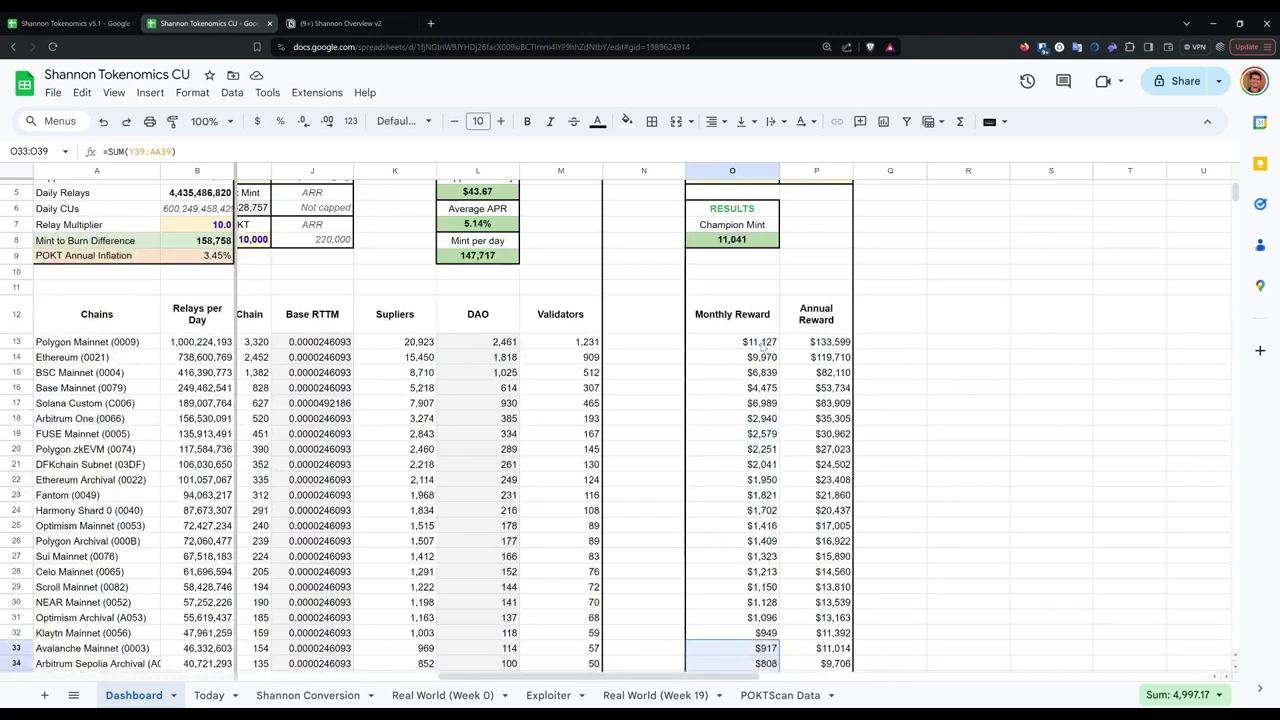
pyautogui.click(758, 342)
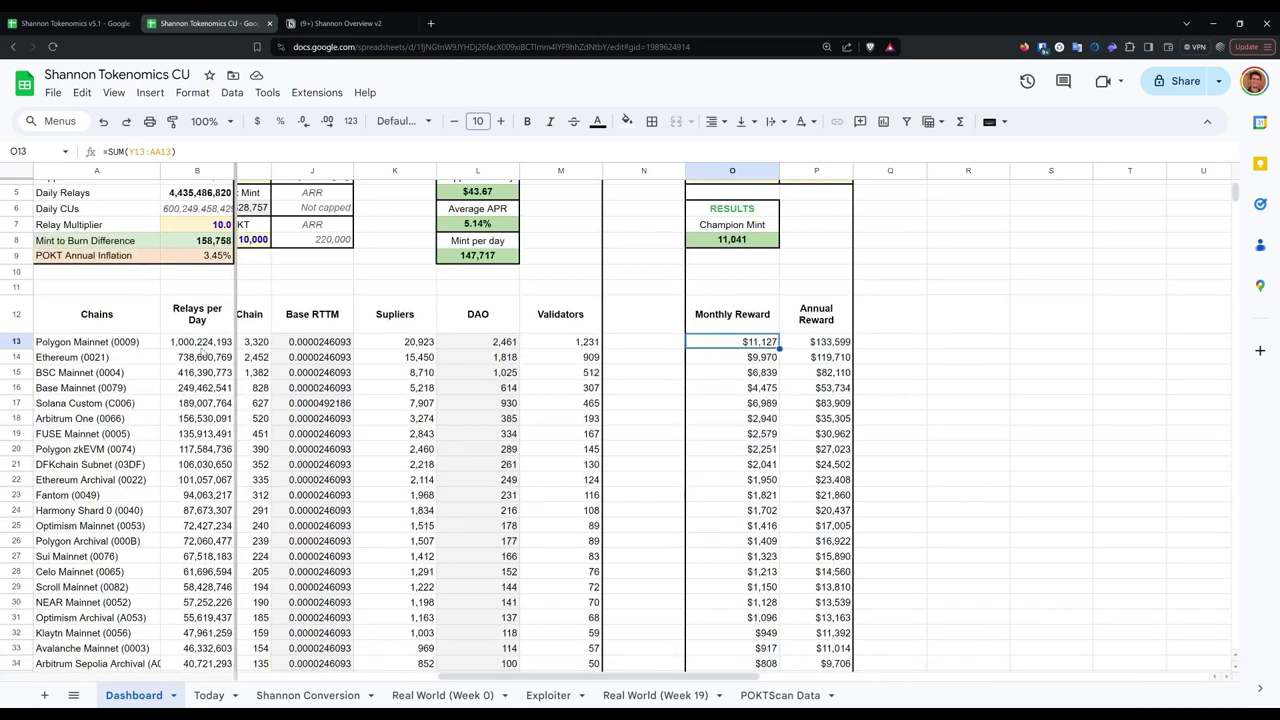
# Step: Set the Relay Multiplier to 1 and review the GFPR Reward Allowance Range settings below the chain table
pyautogui.click(213, 226)
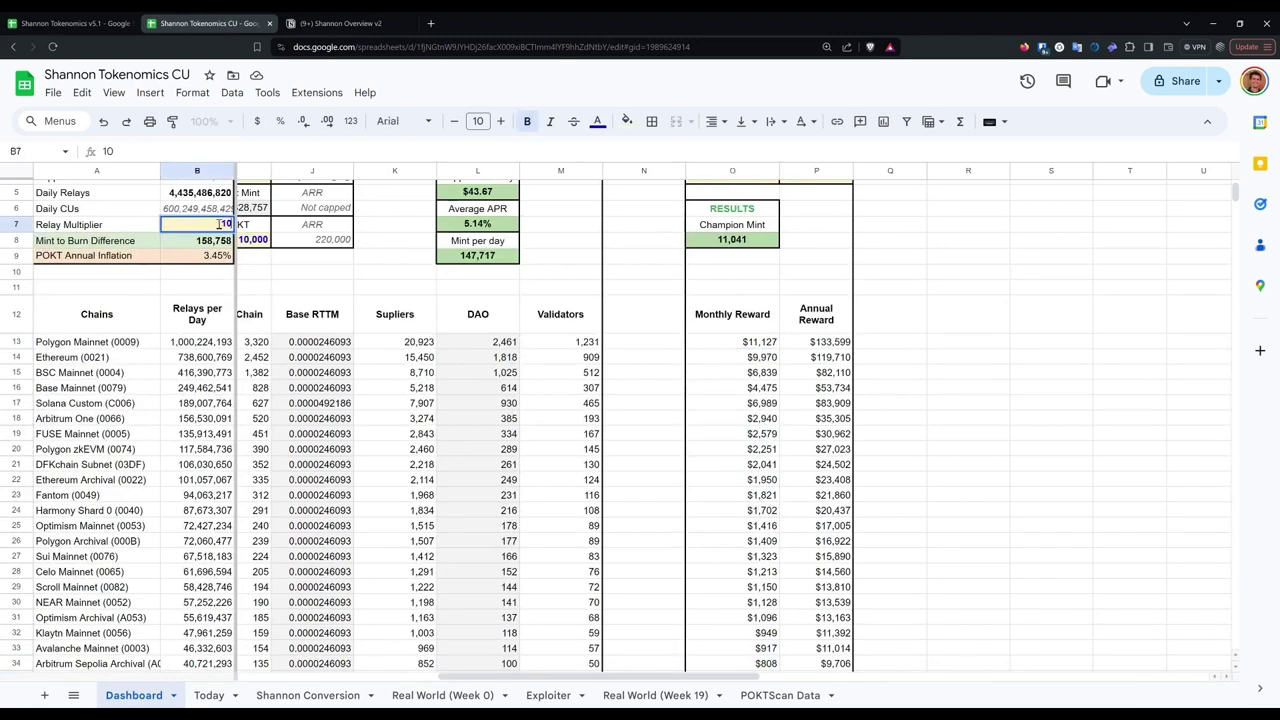
pyautogui.write('1')
pyautogui.press('Return')
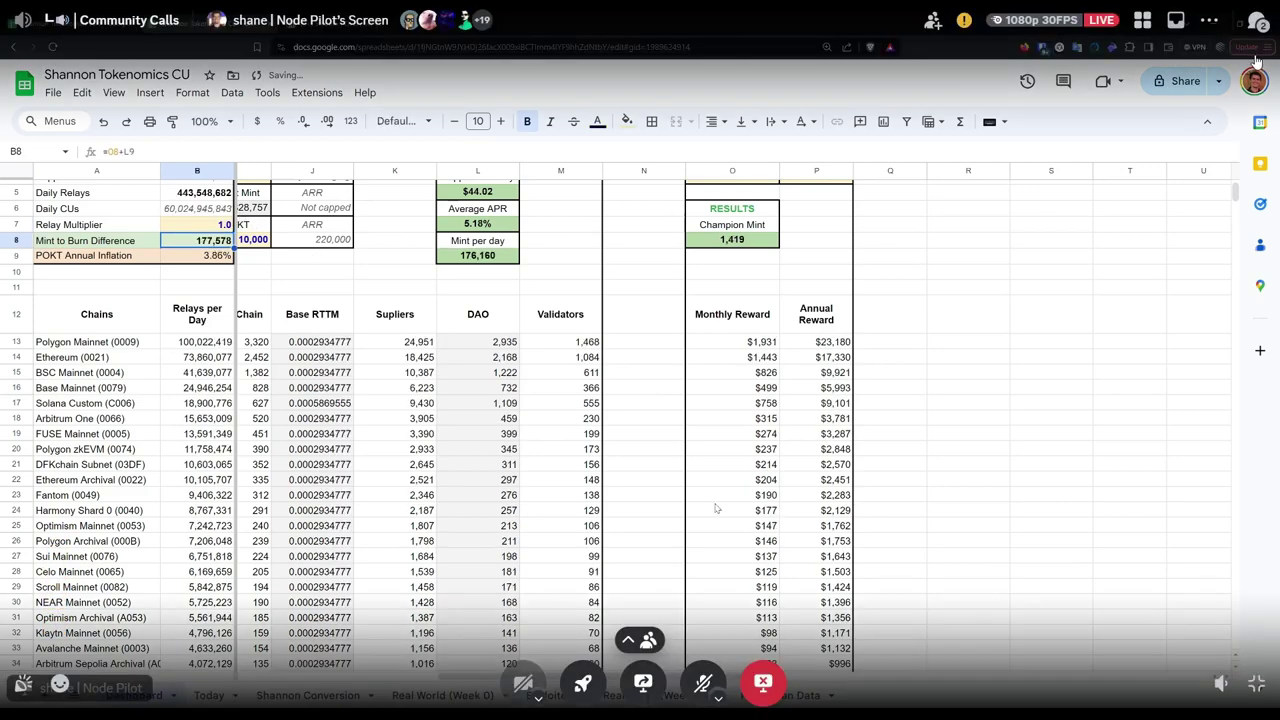
pyautogui.scroll(-10, 640, 420)
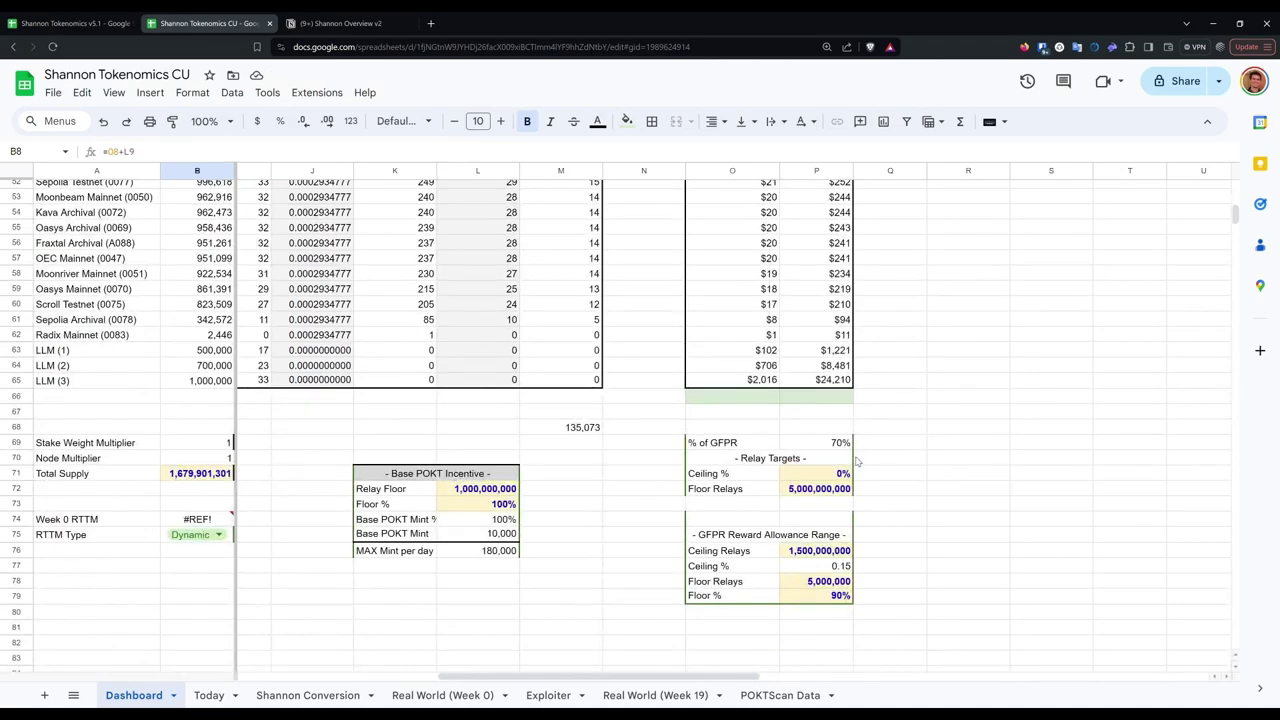
pyautogui.scroll(15, 855, 461)
# Step: Look over the Relay Mint = Burn section and briefly consult the Shannon Overview v2 page in Notion before returning to the CU dashboard
pyautogui.moveTo(592, 677); pyautogui.dragTo(390, 677)
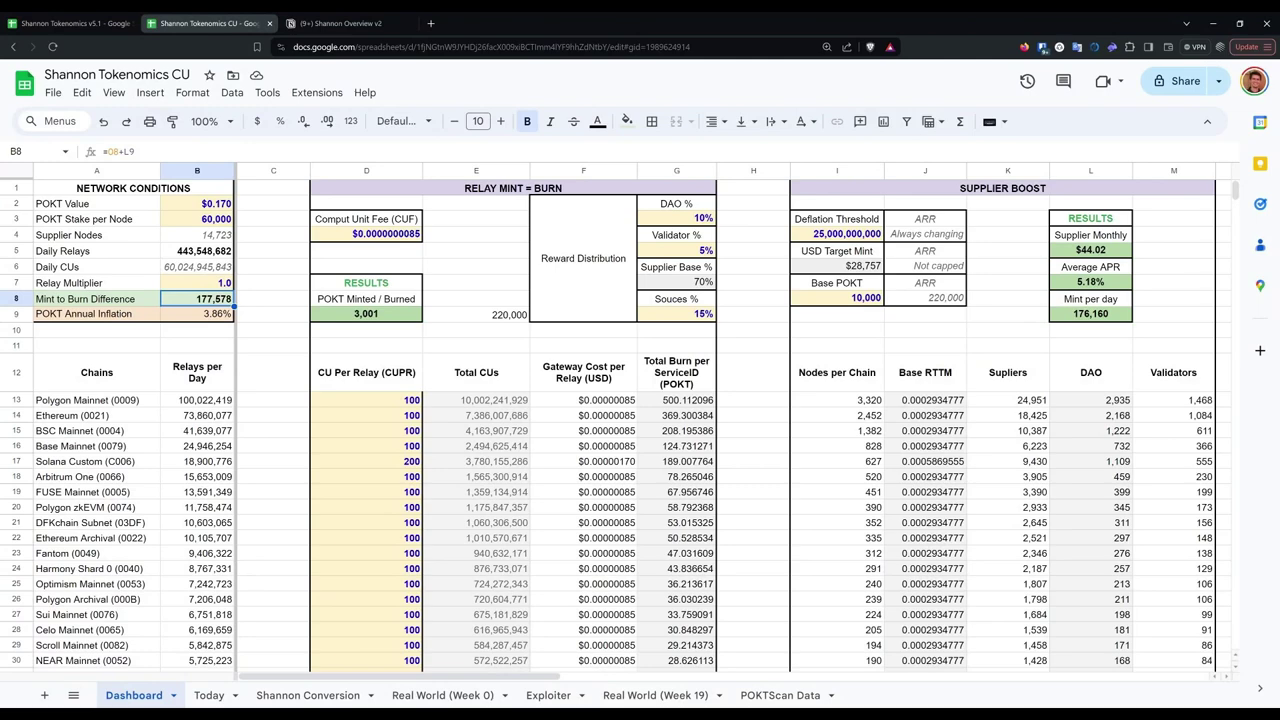
pyautogui.click(332, 24)
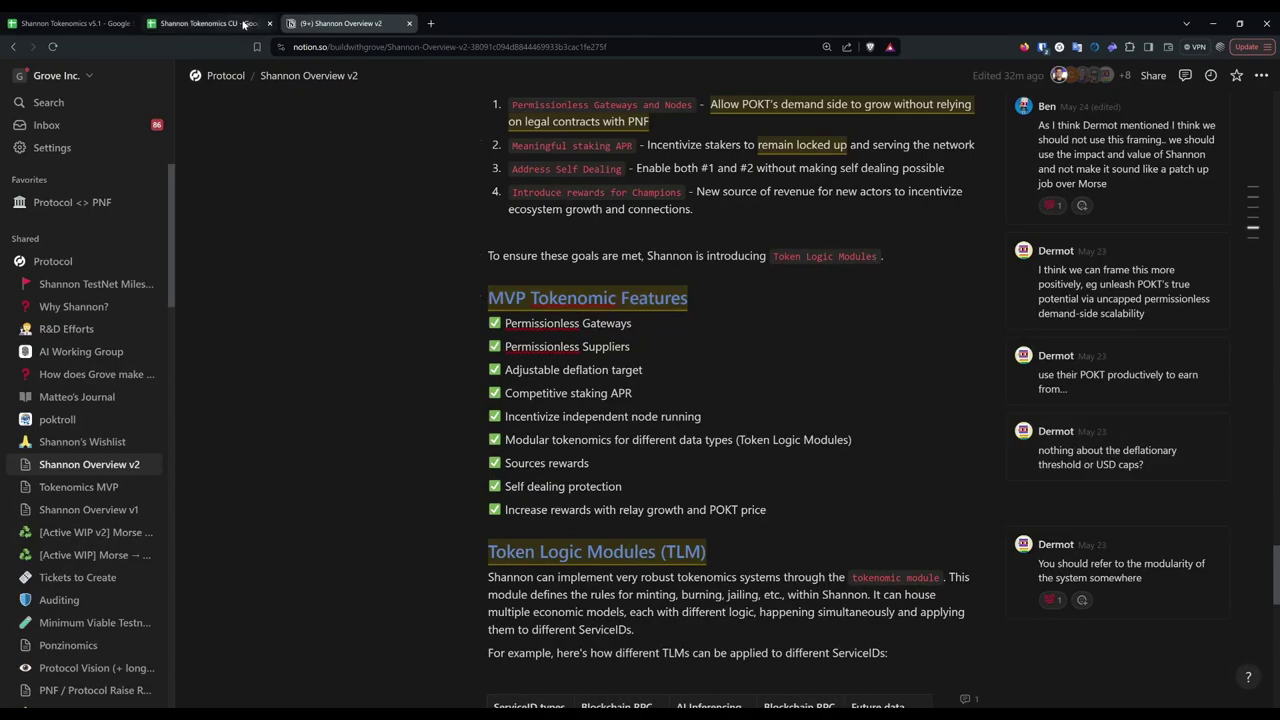
pyautogui.click(208, 23)
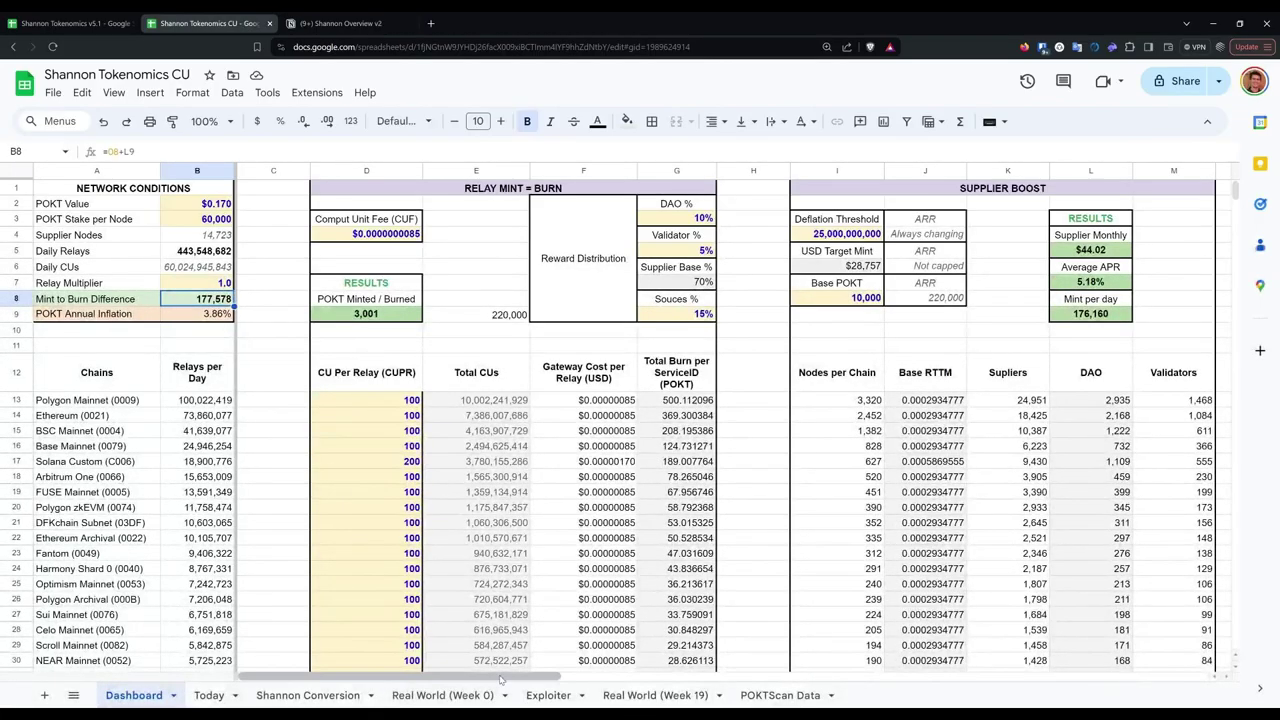
pyautogui.moveTo(500, 679); pyautogui.dragTo(466, 677)
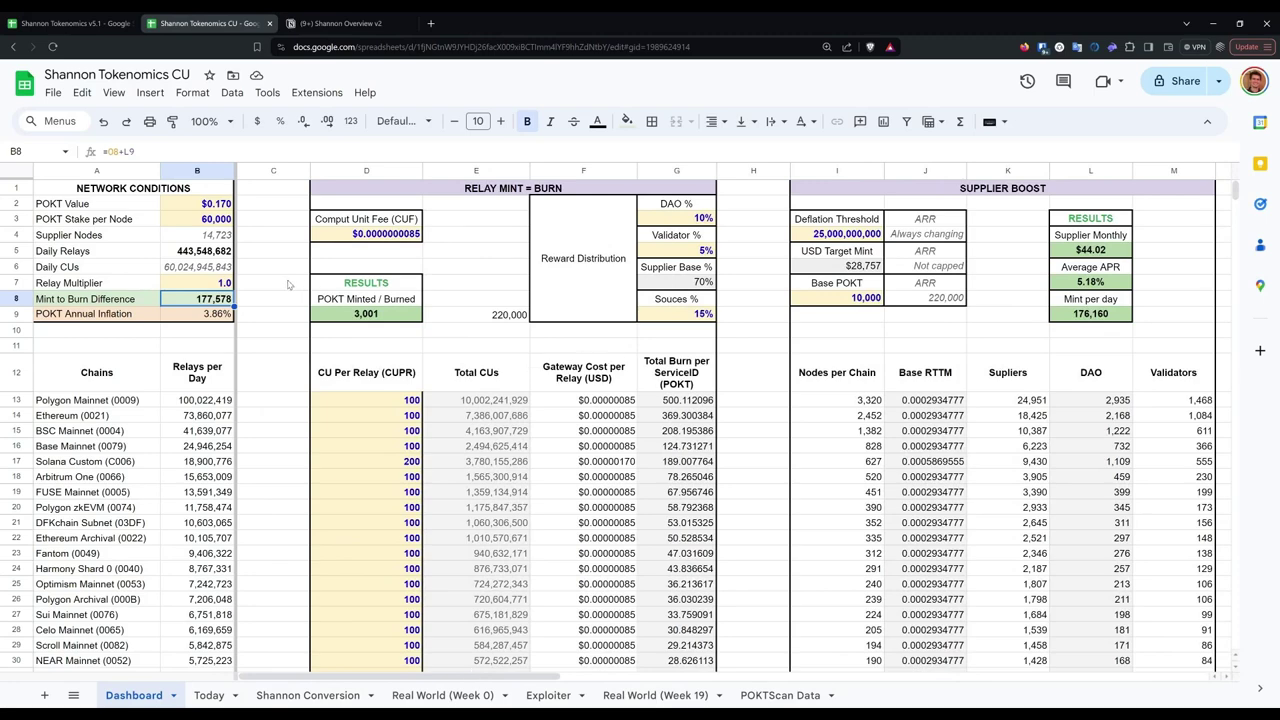
# Step: Inspect the Total Supply value below the chain table on the CU dashboard
pyautogui.scroll(-10, 290, 286)
pyautogui.click(193, 358)
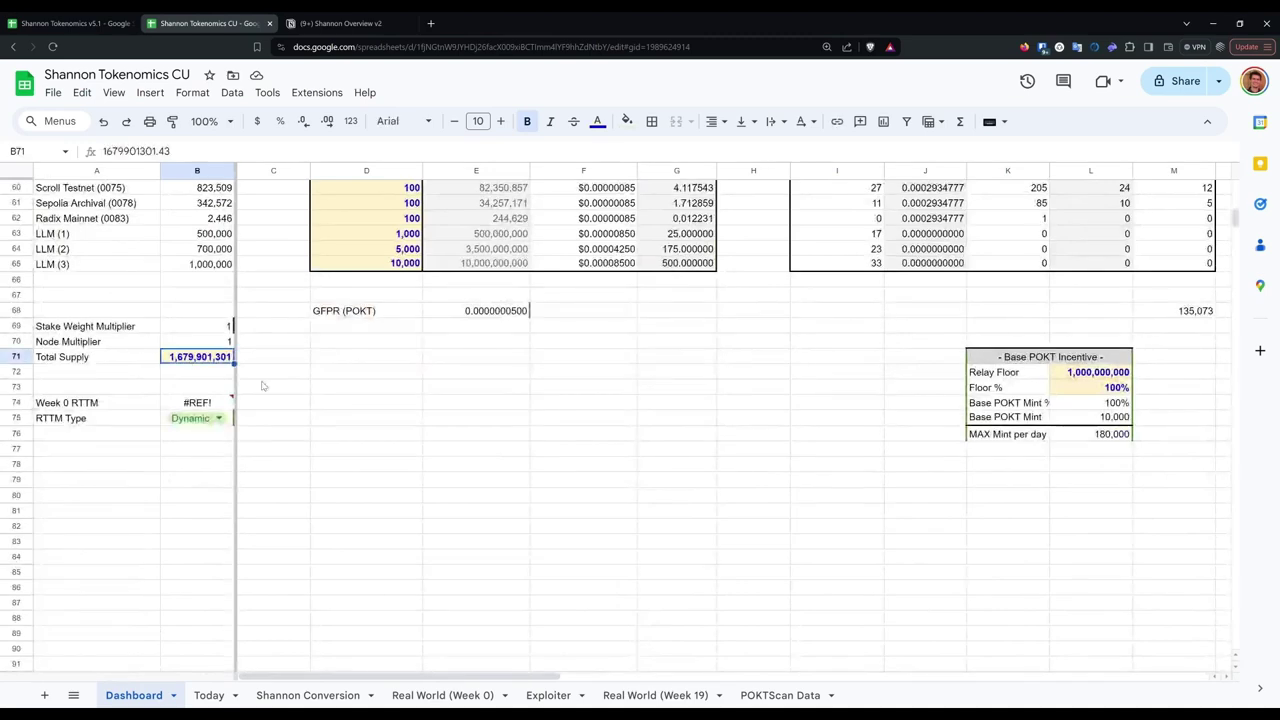
pyautogui.scroll(5, 240, 434)
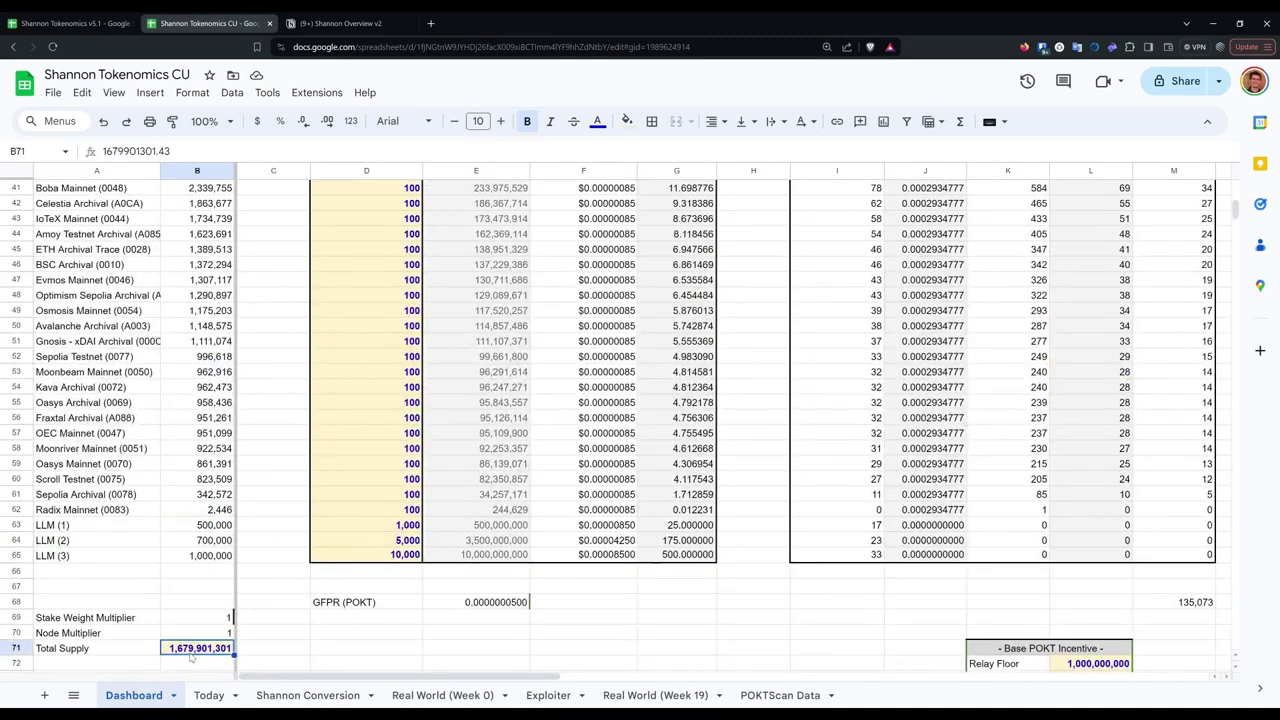
# Step: Inspect the POKT Minted / Burned result and the Daily Relays figure at the top of the CU dashboard
pyautogui.scroll(8, 296, 578)
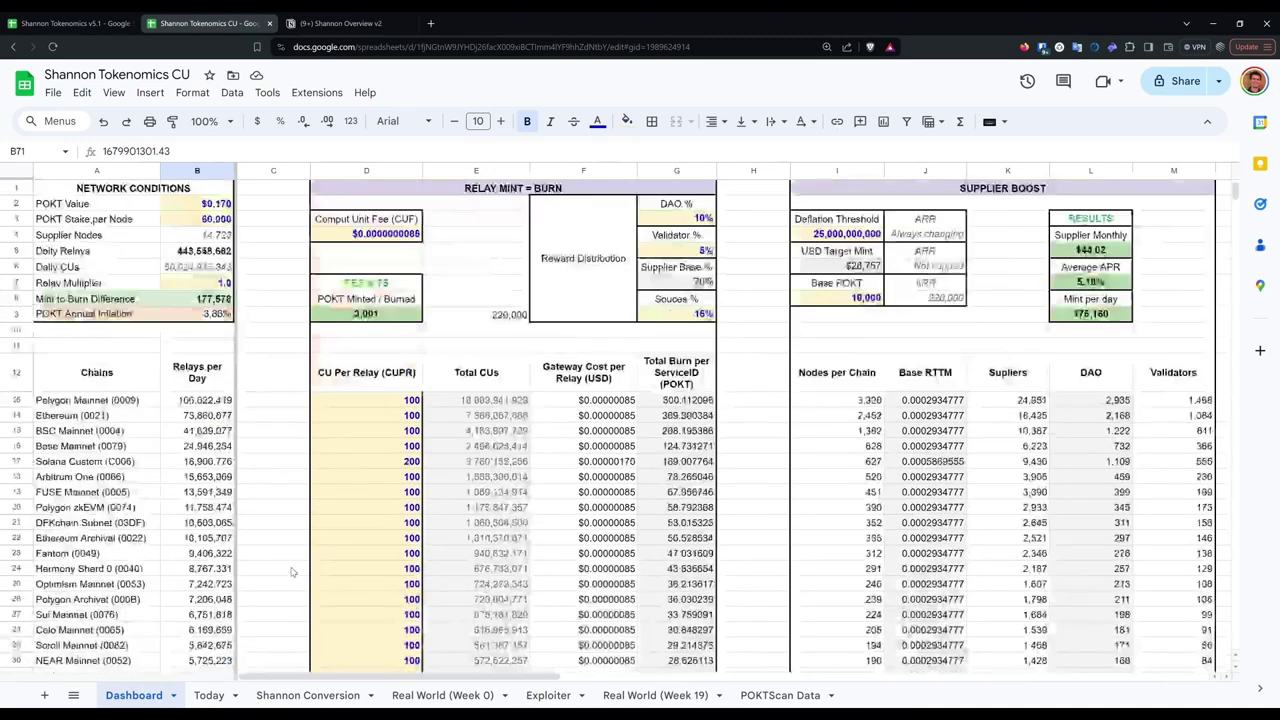
pyautogui.click(292, 375)
pyautogui.click(293, 347)
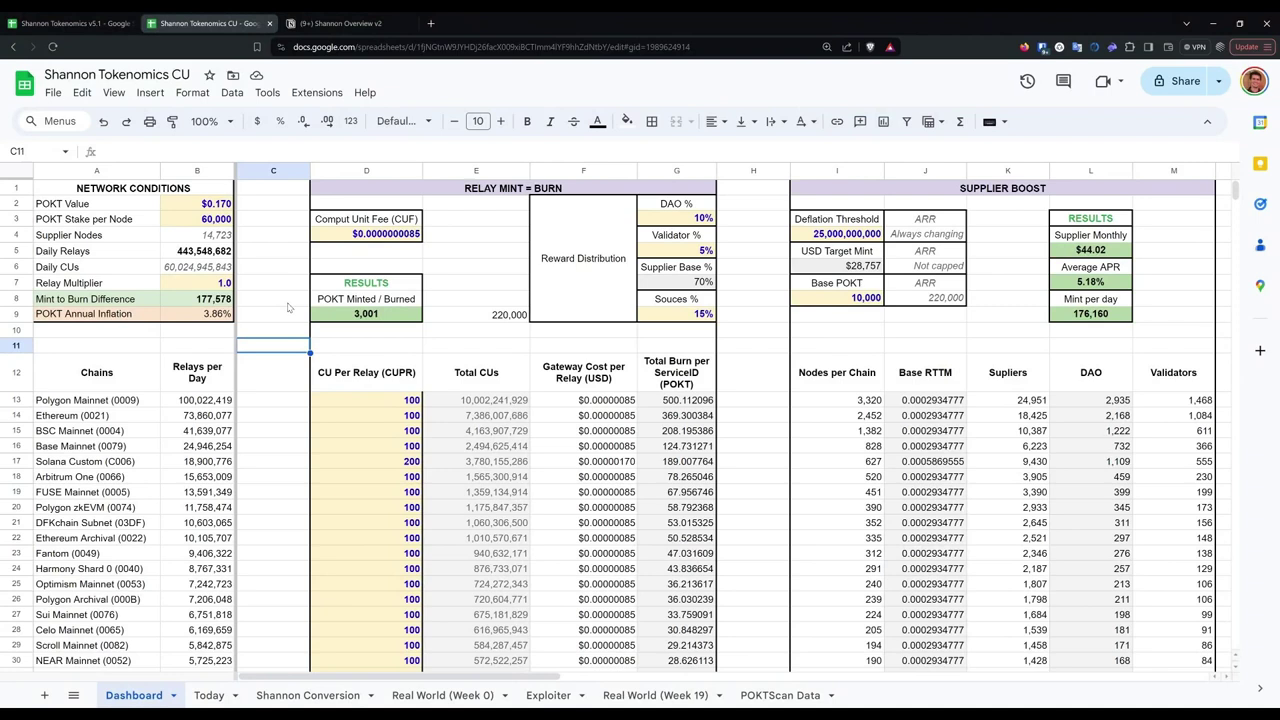
pyautogui.click(360, 314)
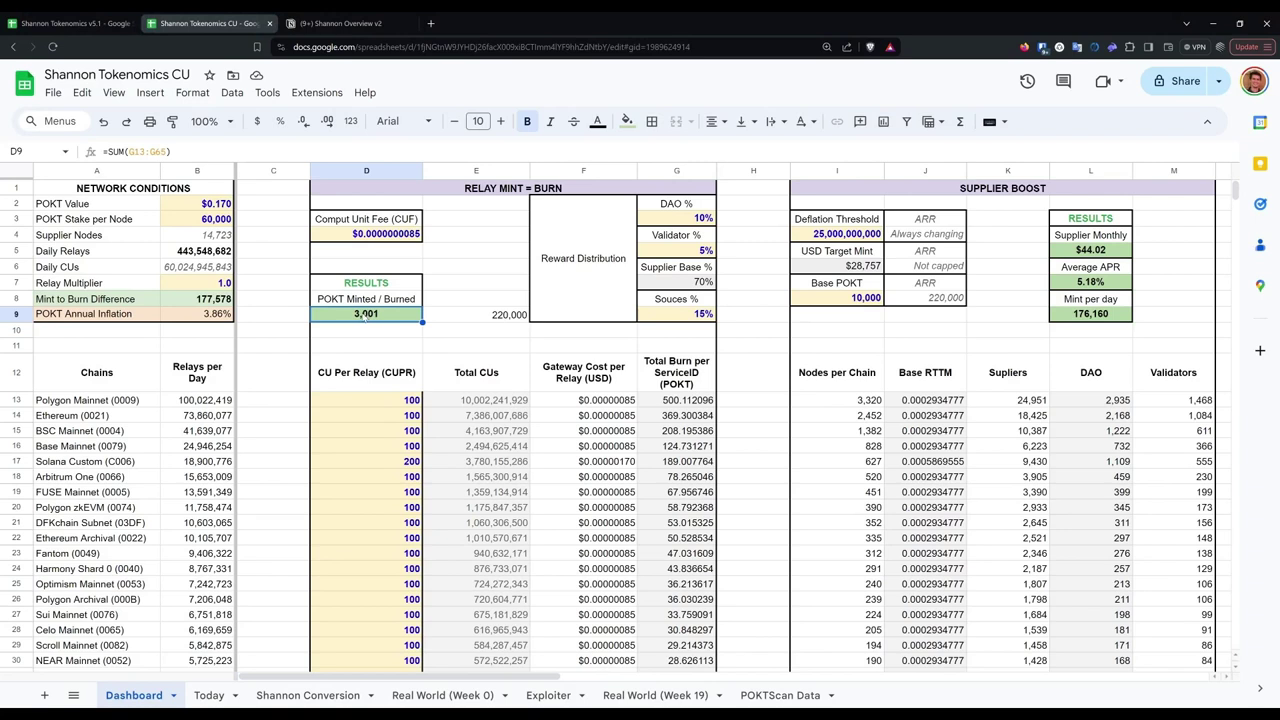
pyautogui.click(296, 333)
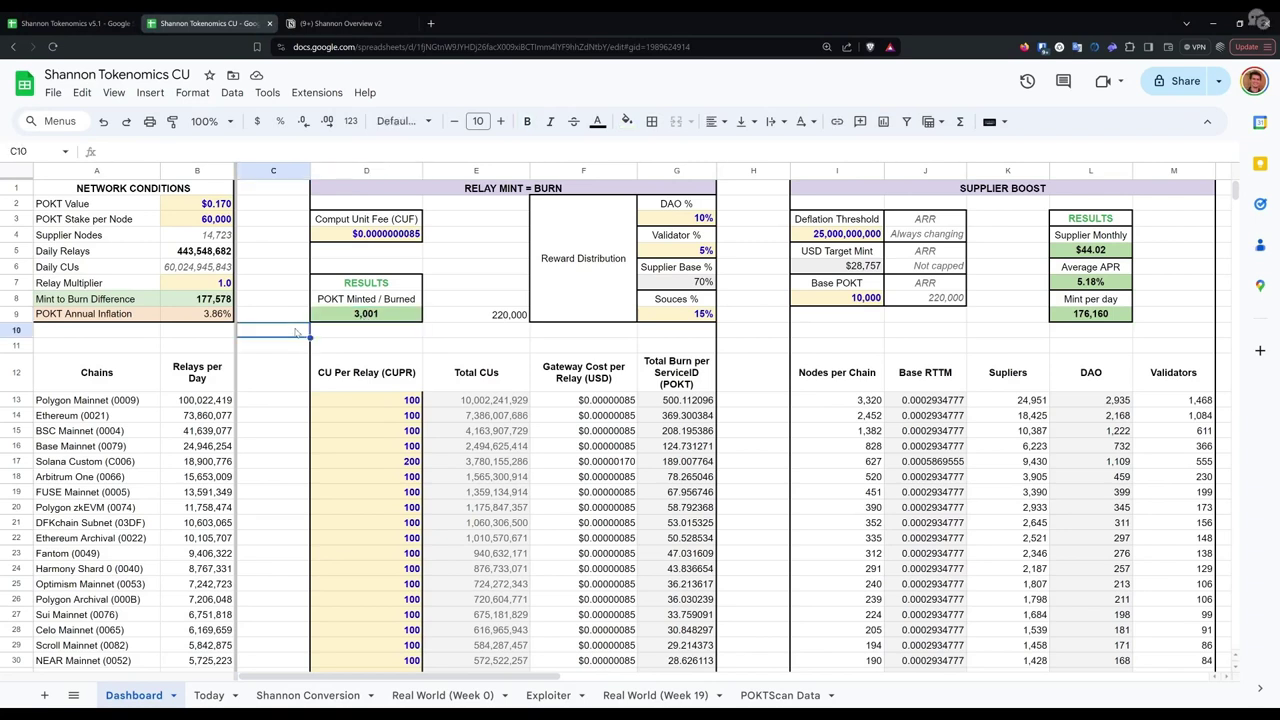
pyautogui.click(198, 256)
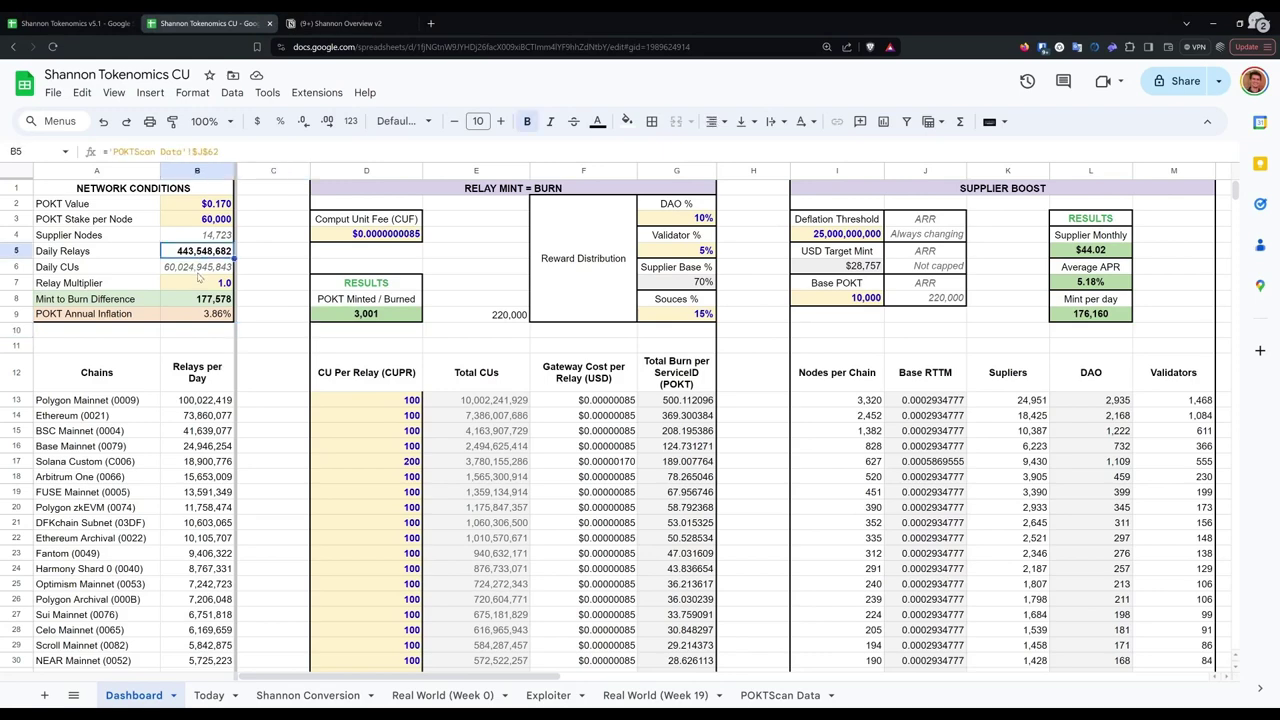
pyautogui.click(278, 333)
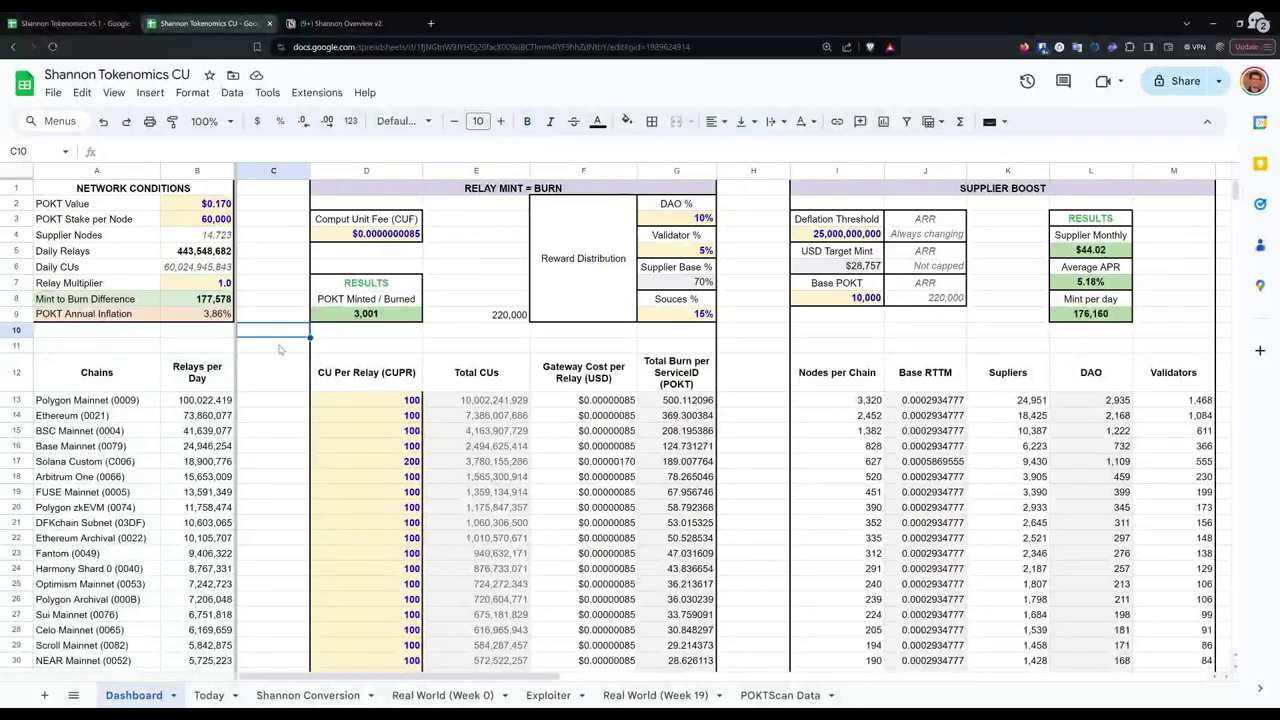
pyautogui.click(281, 349)
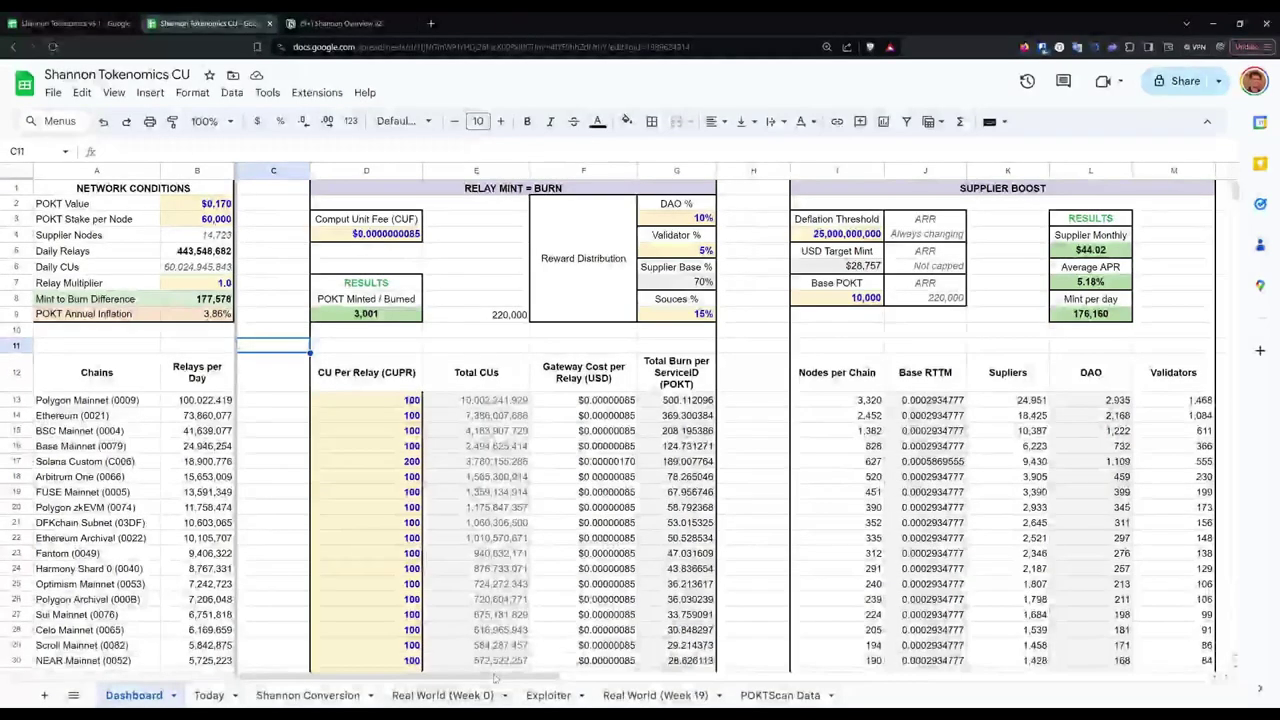
# Step: Compare the Sources Boost monthly rewards from Polygon Mainnet down to Gnosis - xDai, finishing at the Sources Boost heading
pyautogui.hscroll(5, 657, 683)
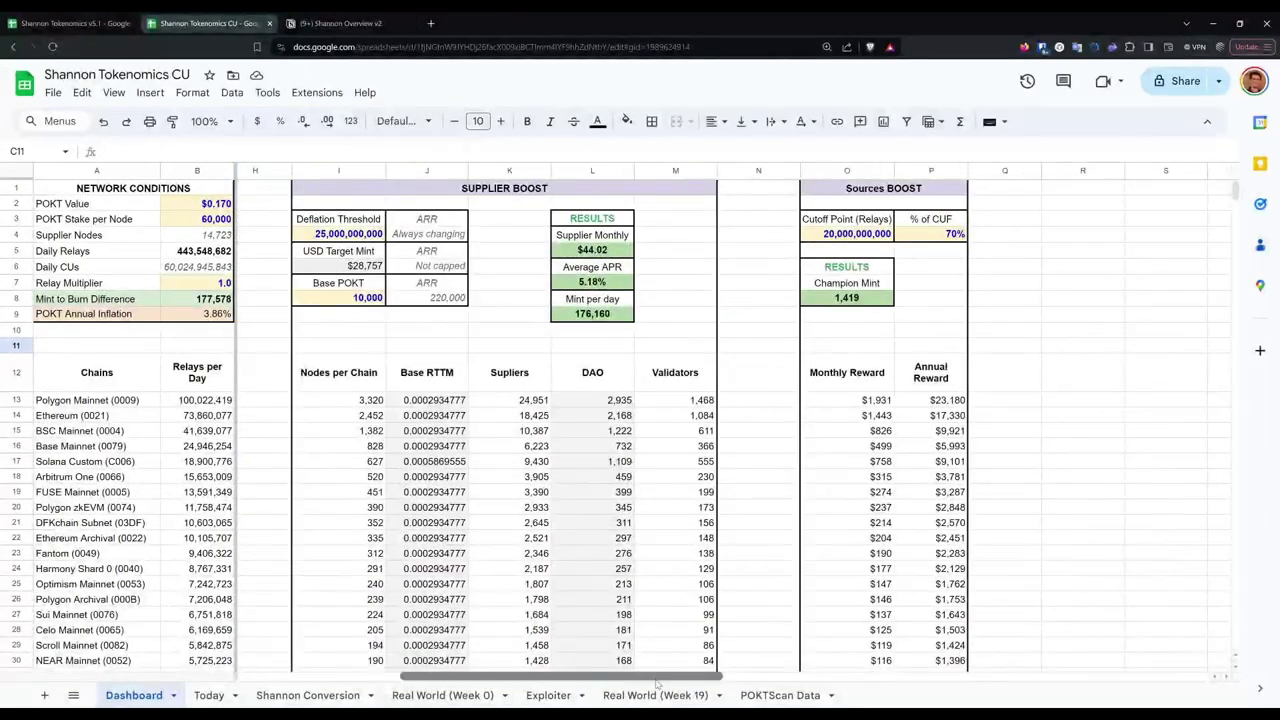
pyautogui.hscroll(-3, 657, 683)
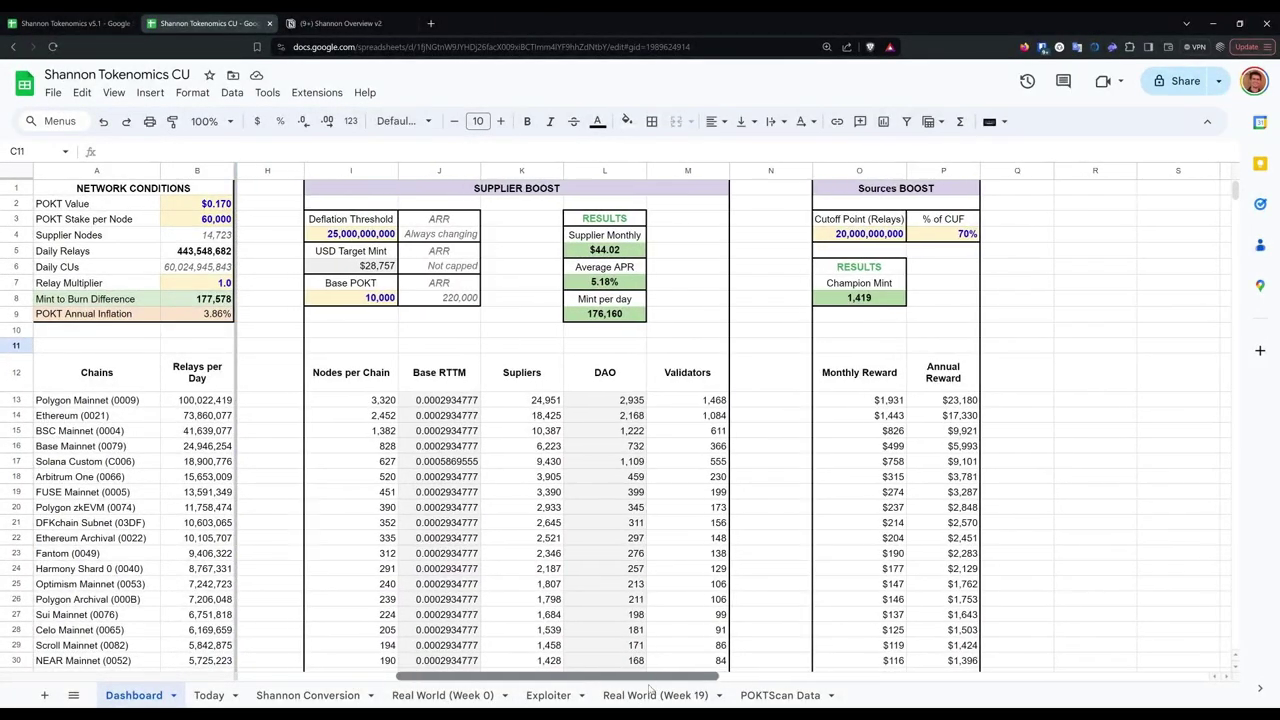
pyautogui.hscroll(1, 637, 690)
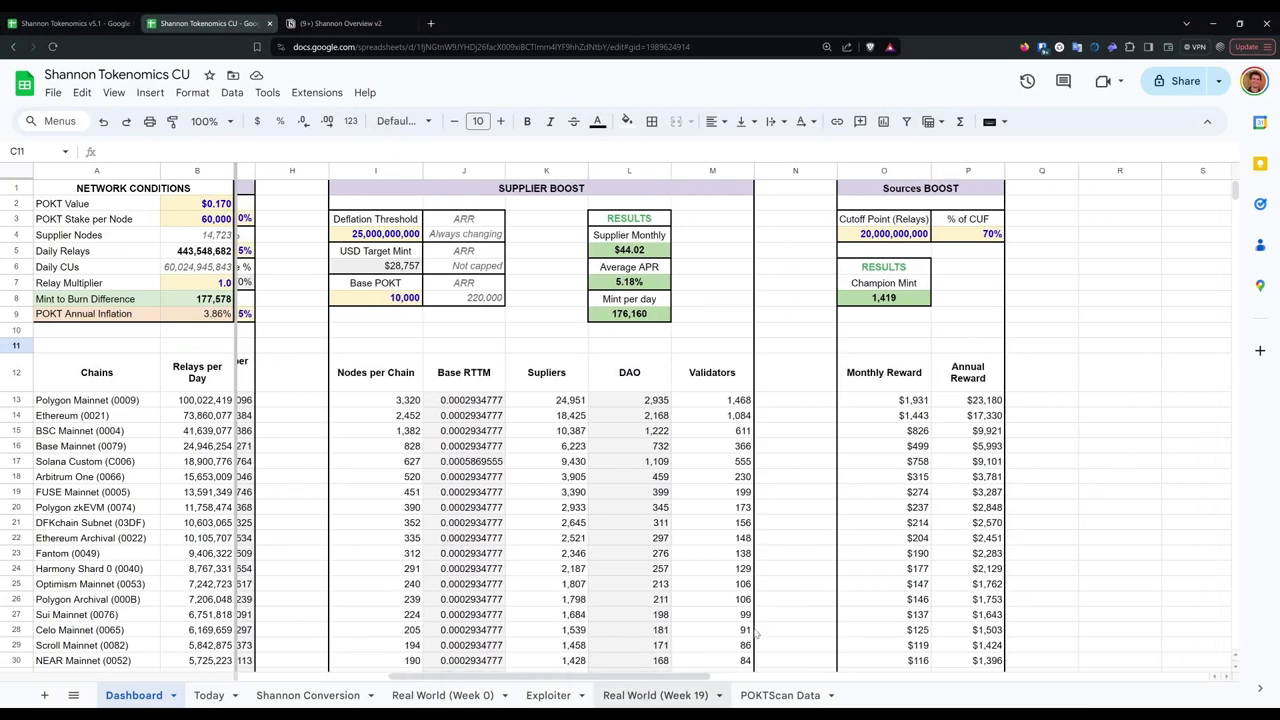
pyautogui.click(905, 405)
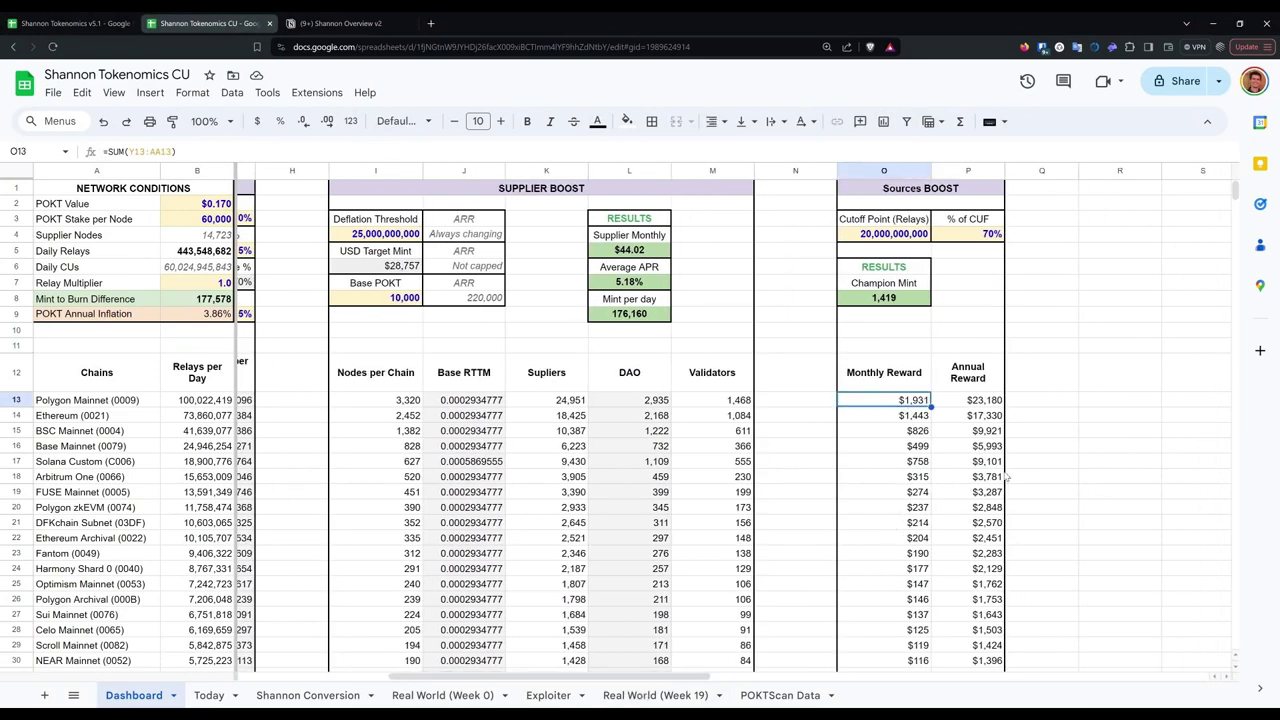
pyautogui.click(889, 526)
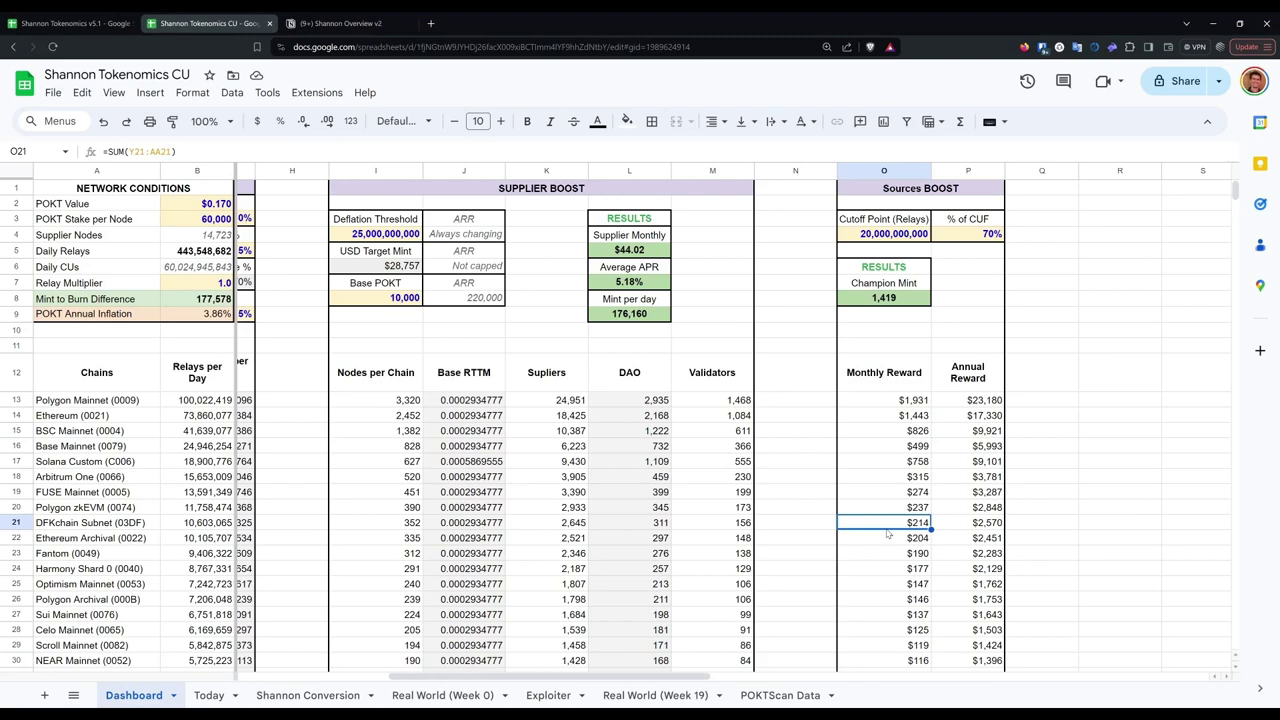
pyautogui.click(908, 583)
pyautogui.scroll(-4, 908, 590)
pyautogui.click(911, 518)
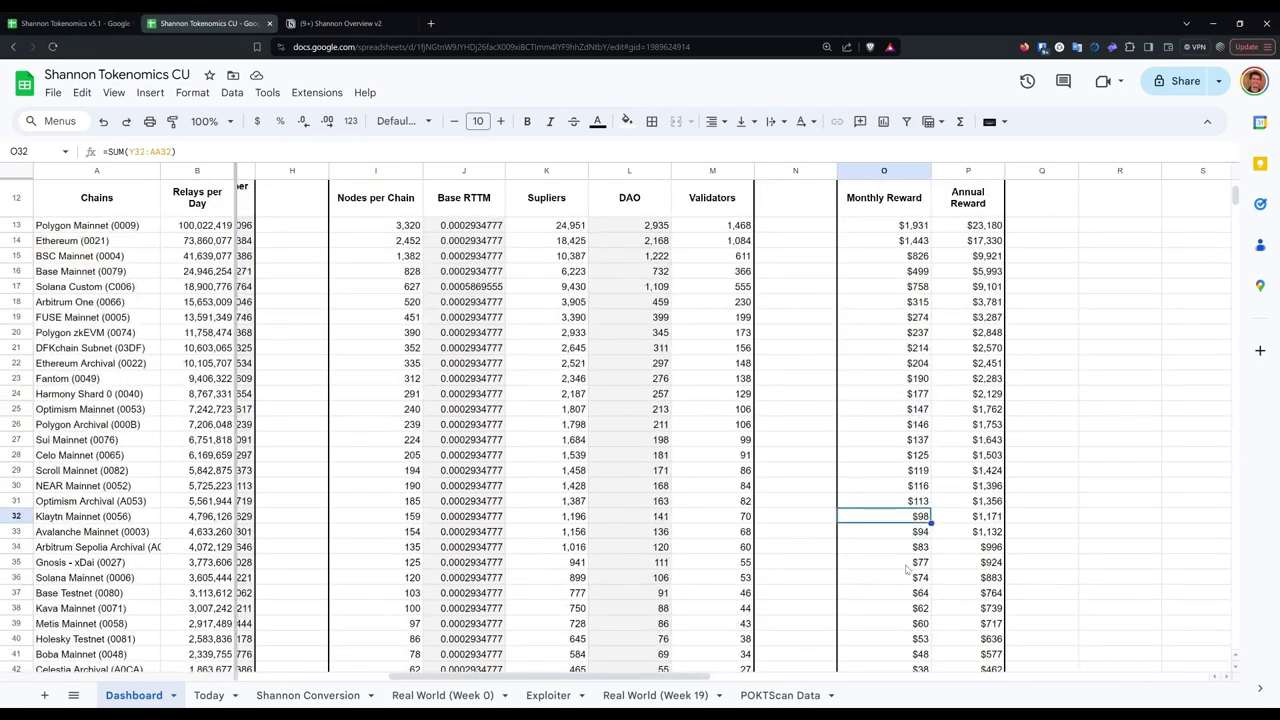
pyautogui.click(907, 564)
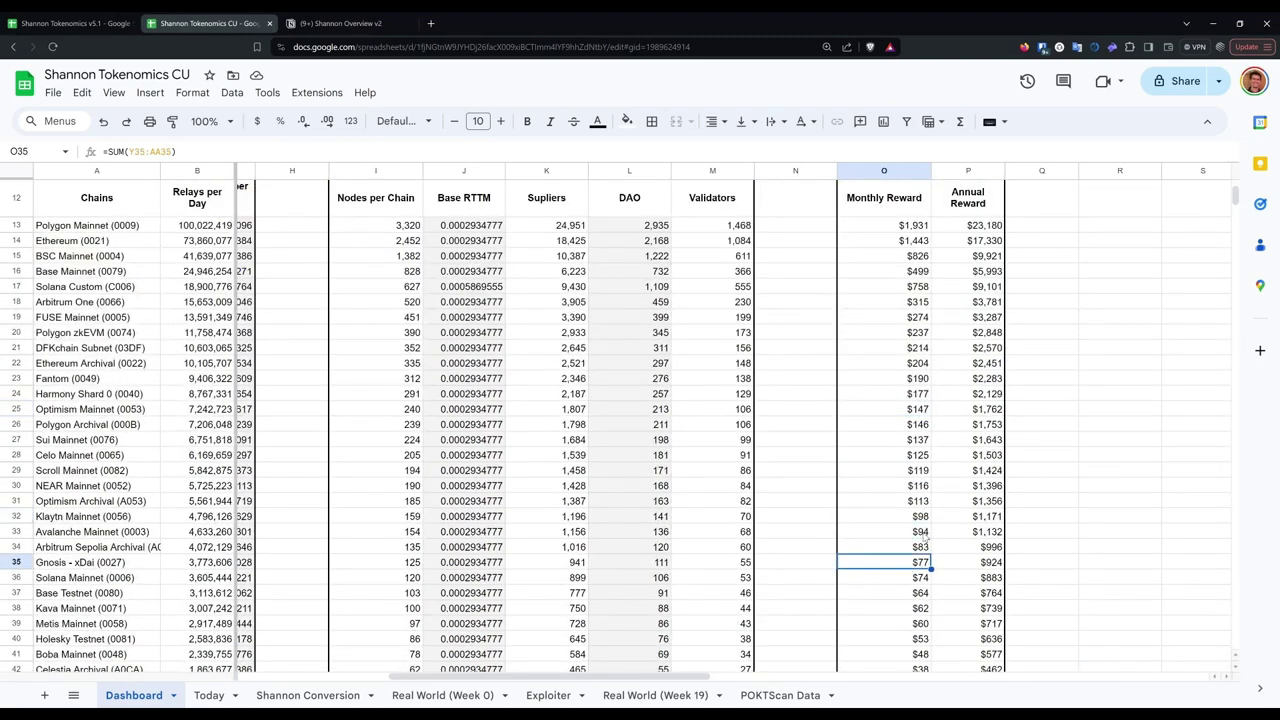
pyautogui.scroll(4, 913, 520)
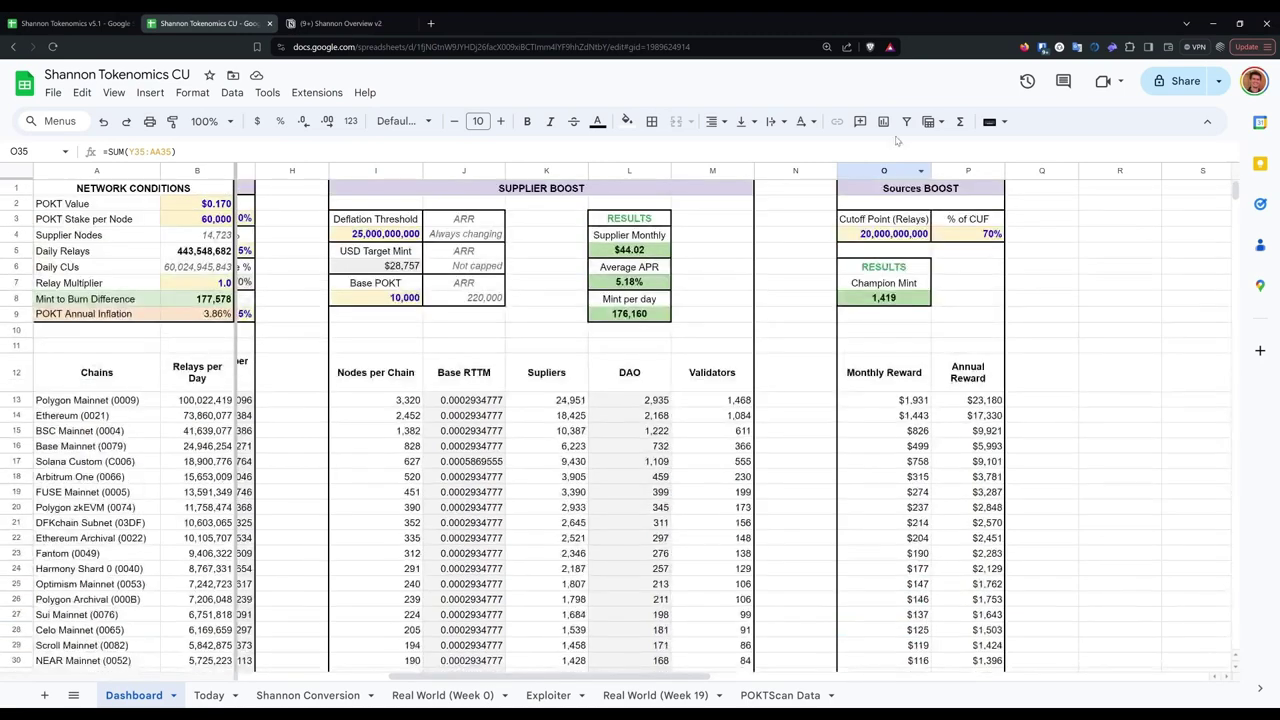
pyautogui.click(926, 192)
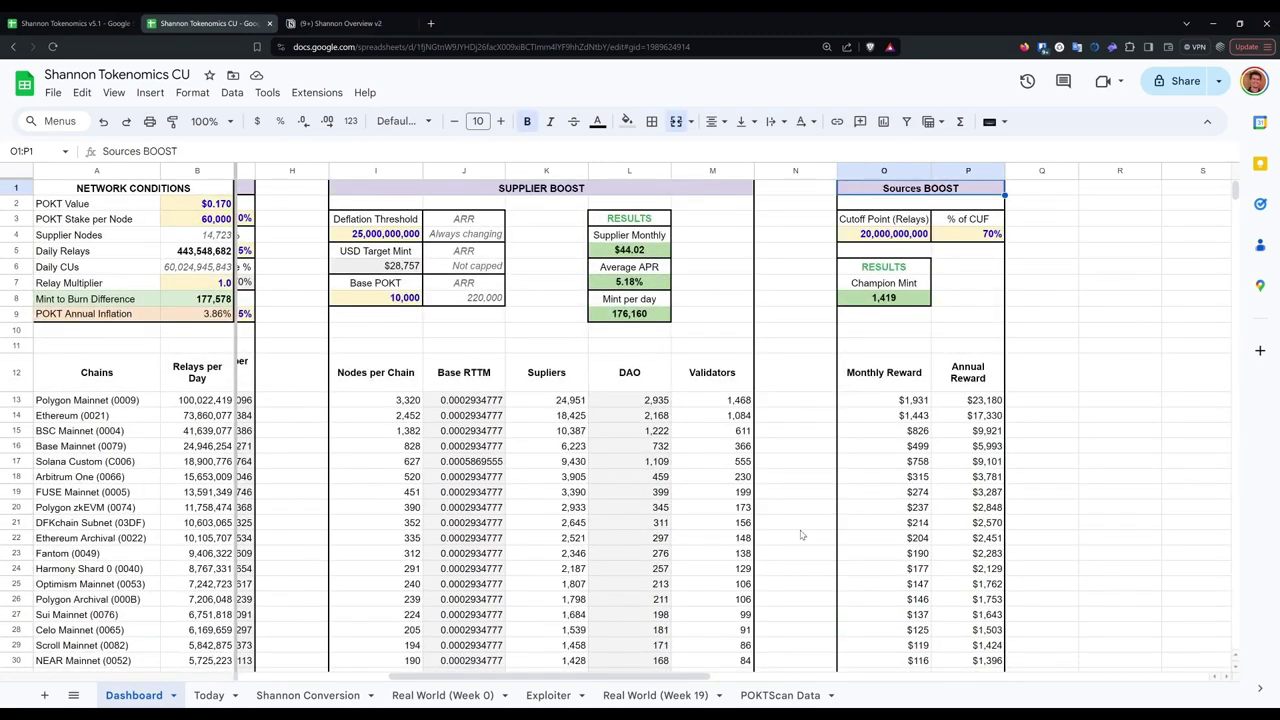
# Step: Highlight the chain rows from Polygon Mainnet to Polygon Archival across to the Annual Reward column, ending on the Polygon Mainnet name
pyautogui.moveTo(678, 676)
pyautogui.mouseDown()
pyautogui.moveTo(608, 686)
pyautogui.moveTo(688, 678)
pyautogui.mouseUp()
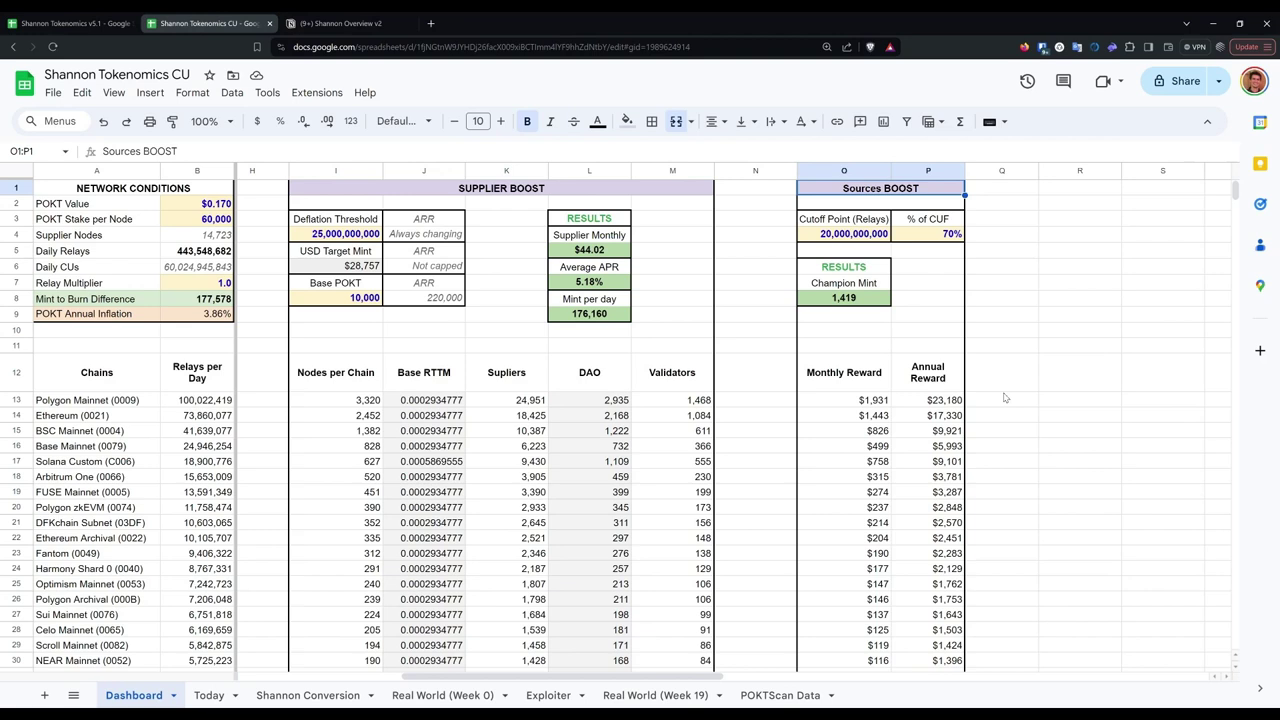
pyautogui.click(62, 404)
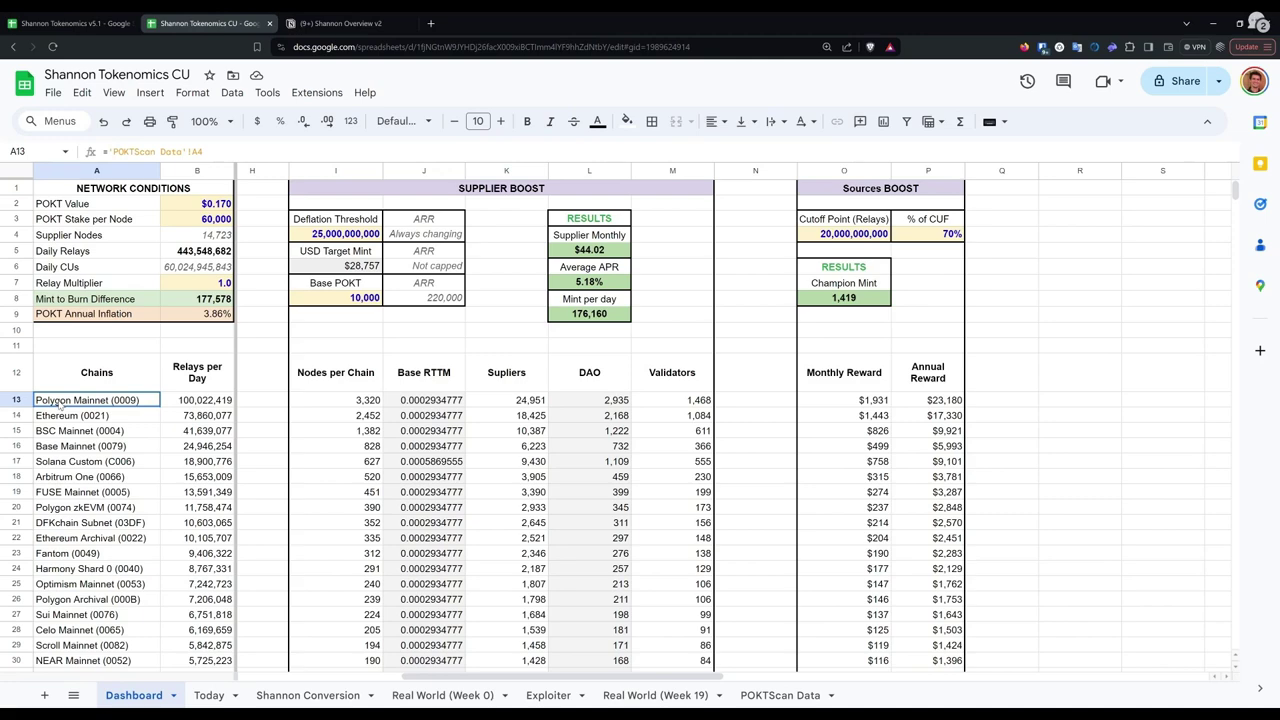
pyautogui.moveTo(62, 404); pyautogui.dragTo(972, 599)
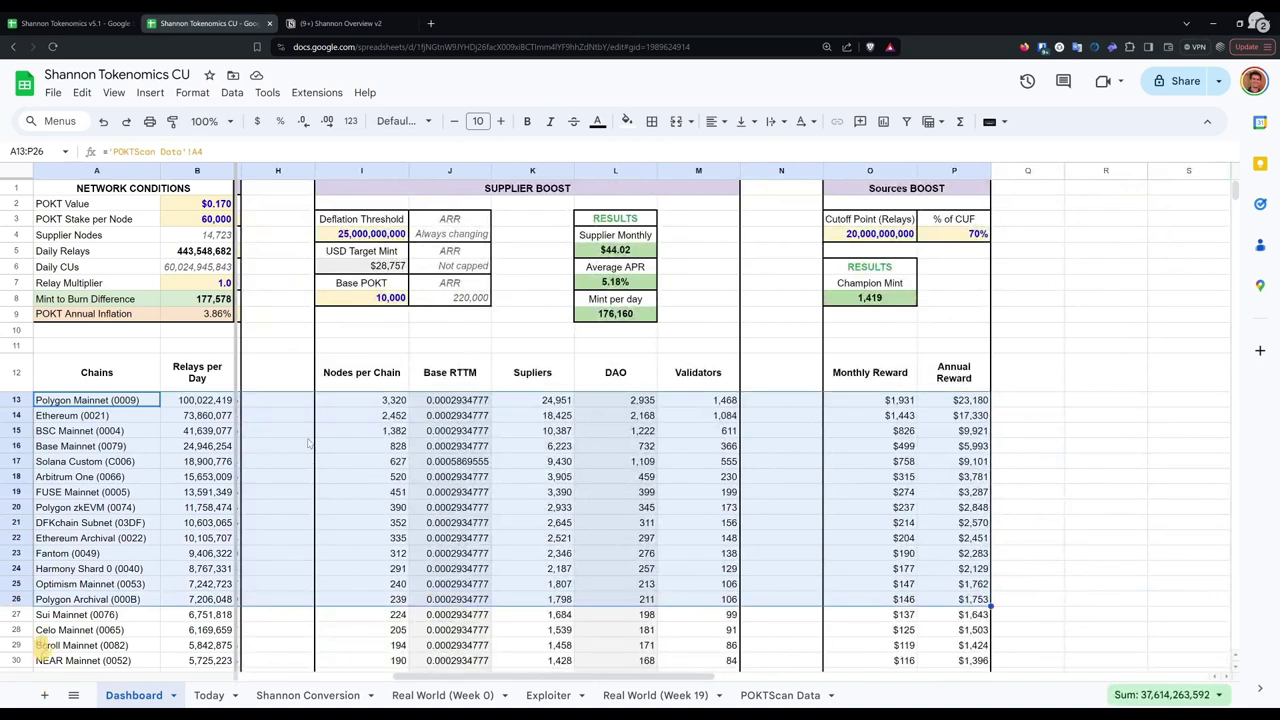
pyautogui.click(81, 408)
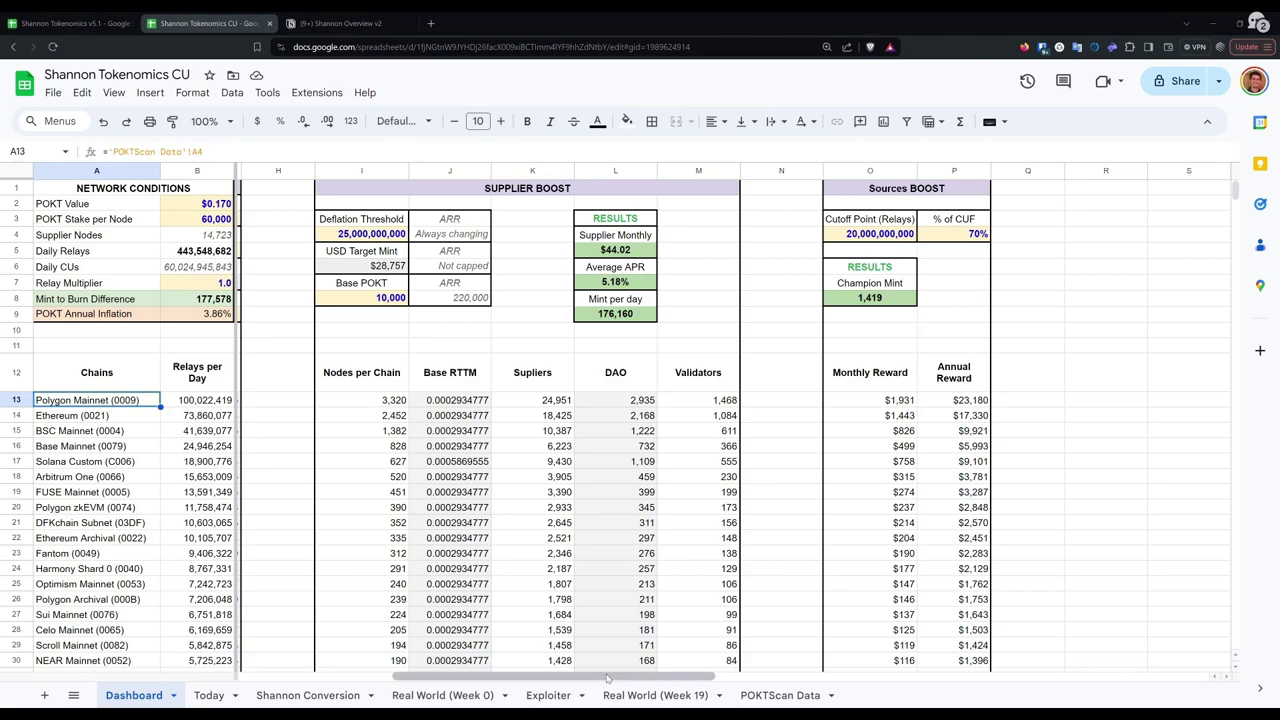
# Step: Review the Relay Mint = Burn section, the Supplier Boost Deflation Threshold and the Sources Boost Cutoff Point in order
pyautogui.moveTo(607, 679)
pyautogui.mouseDown()
pyautogui.moveTo(422, 676)
pyautogui.moveTo(580, 674)
pyautogui.moveTo(398, 656)
pyautogui.mouseUp()
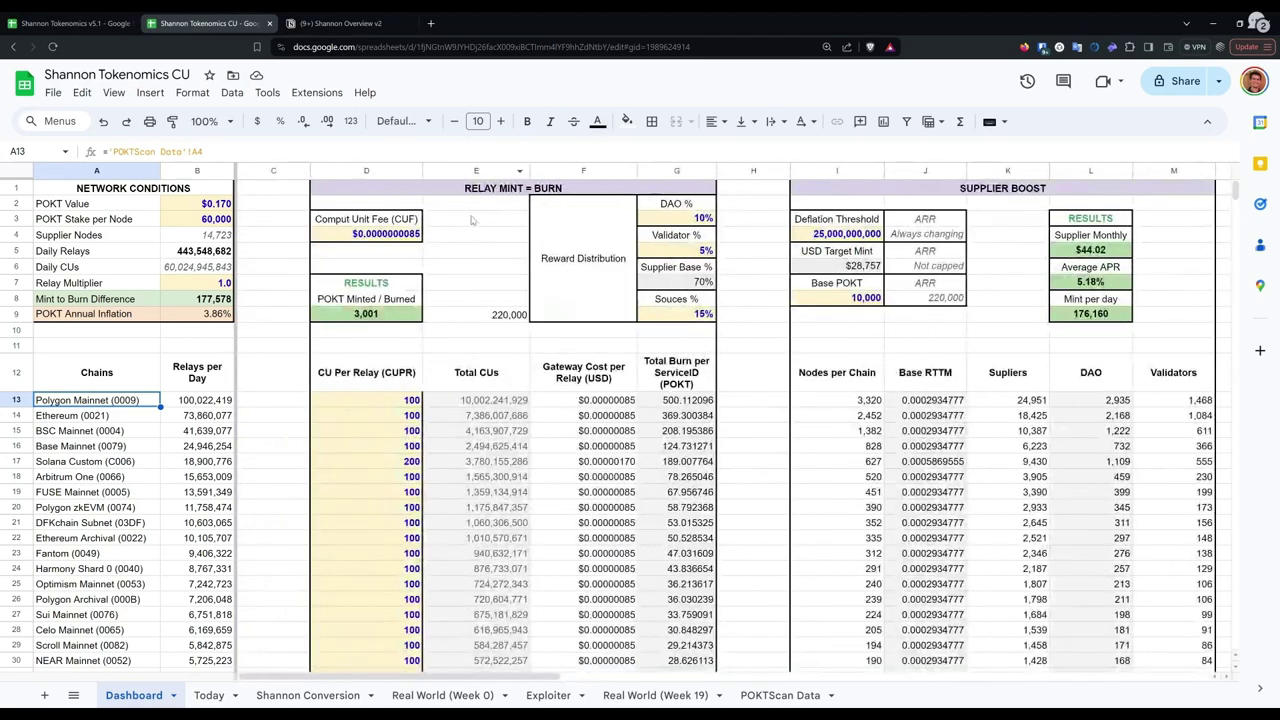
pyautogui.click(483, 192)
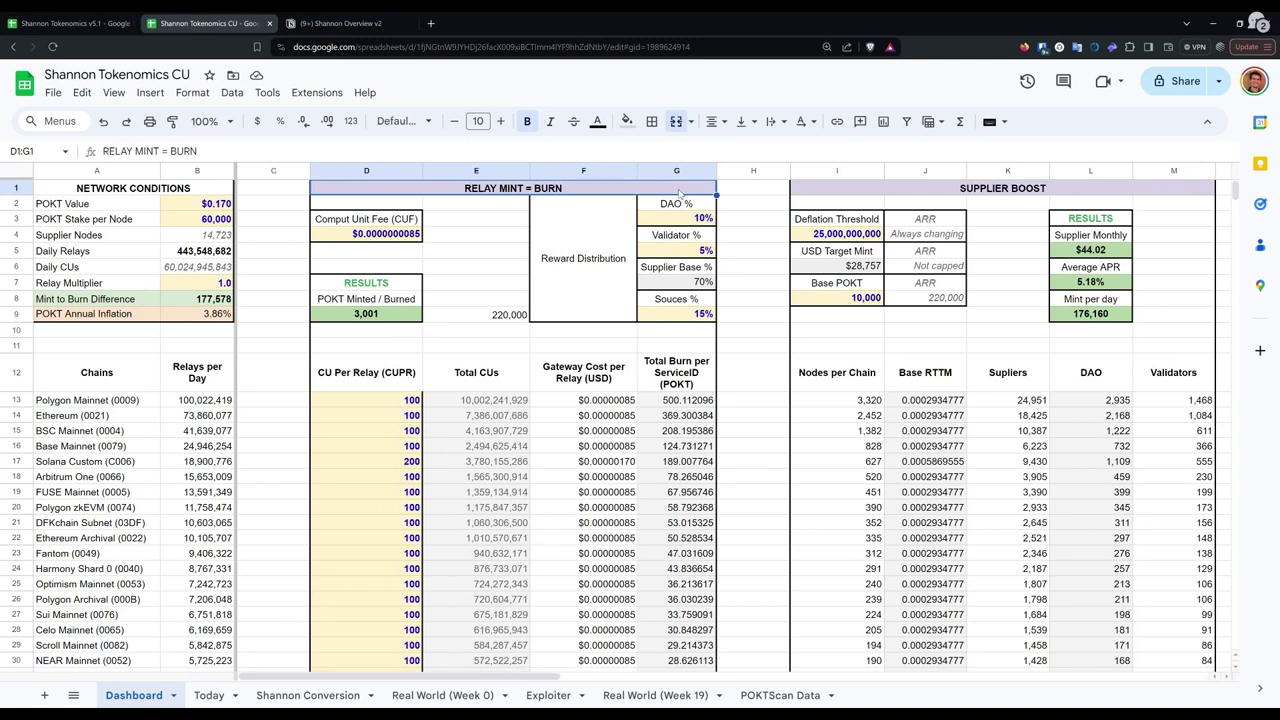
pyautogui.hscroll(2, 497, 678)
pyautogui.hscroll(3, 457, 678)
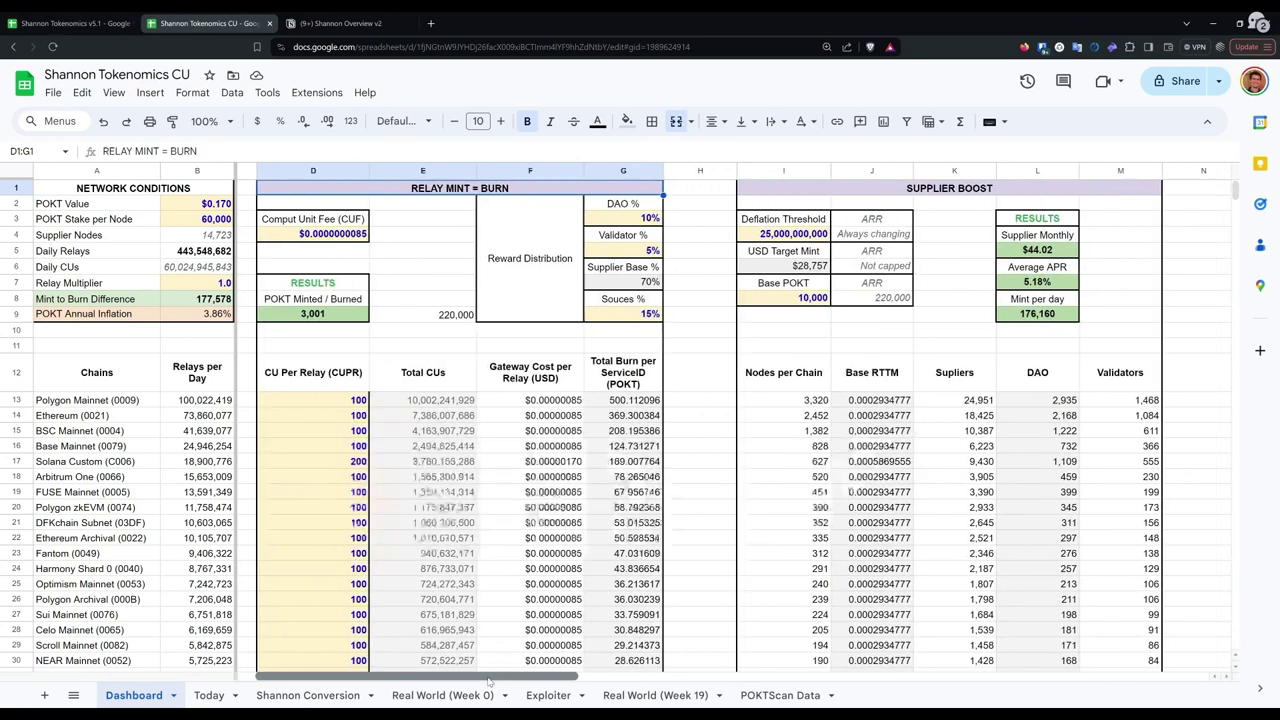
pyautogui.click(735, 193)
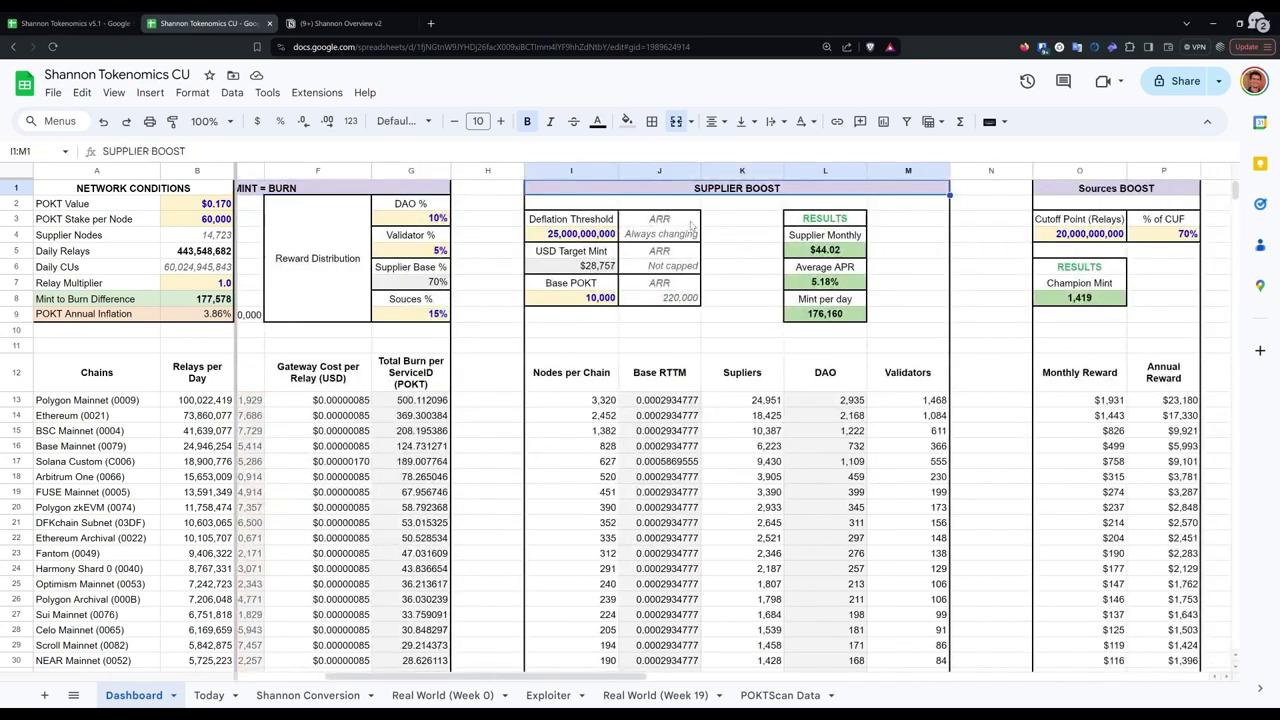
pyautogui.click(590, 242)
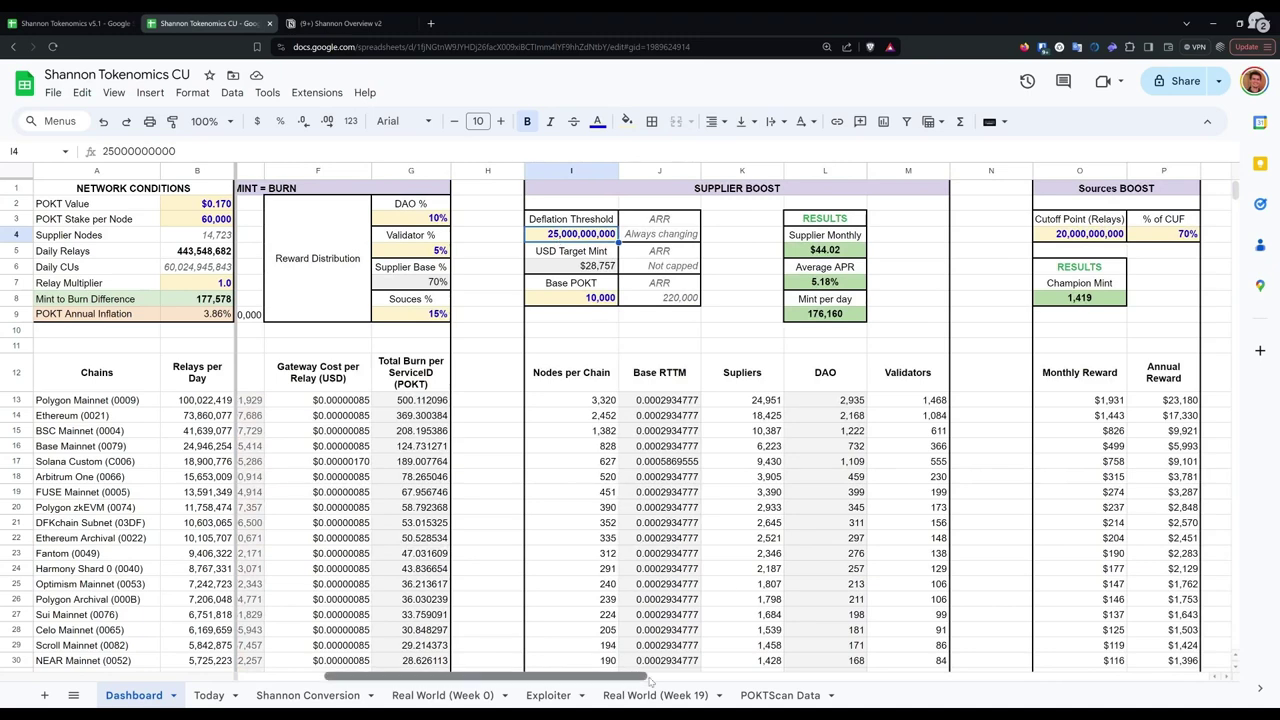
pyautogui.hscroll(4, 630, 678)
pyautogui.click(758, 195)
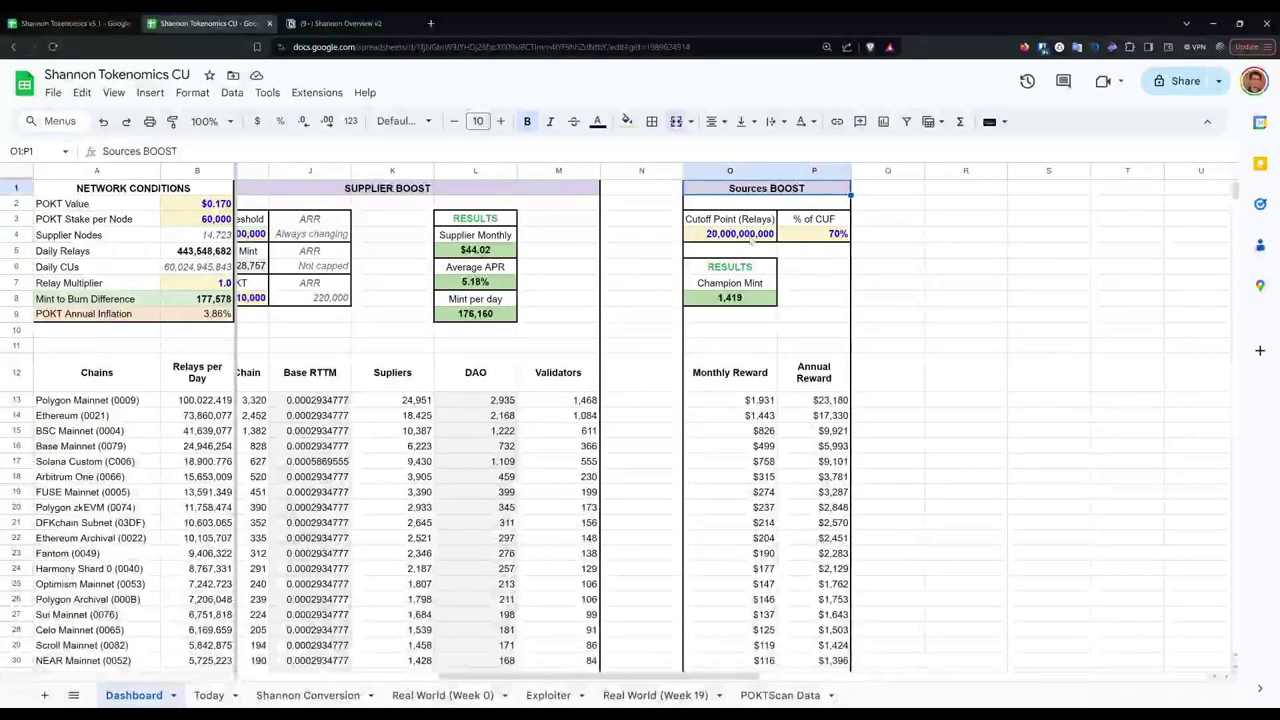
pyautogui.click(730, 237)
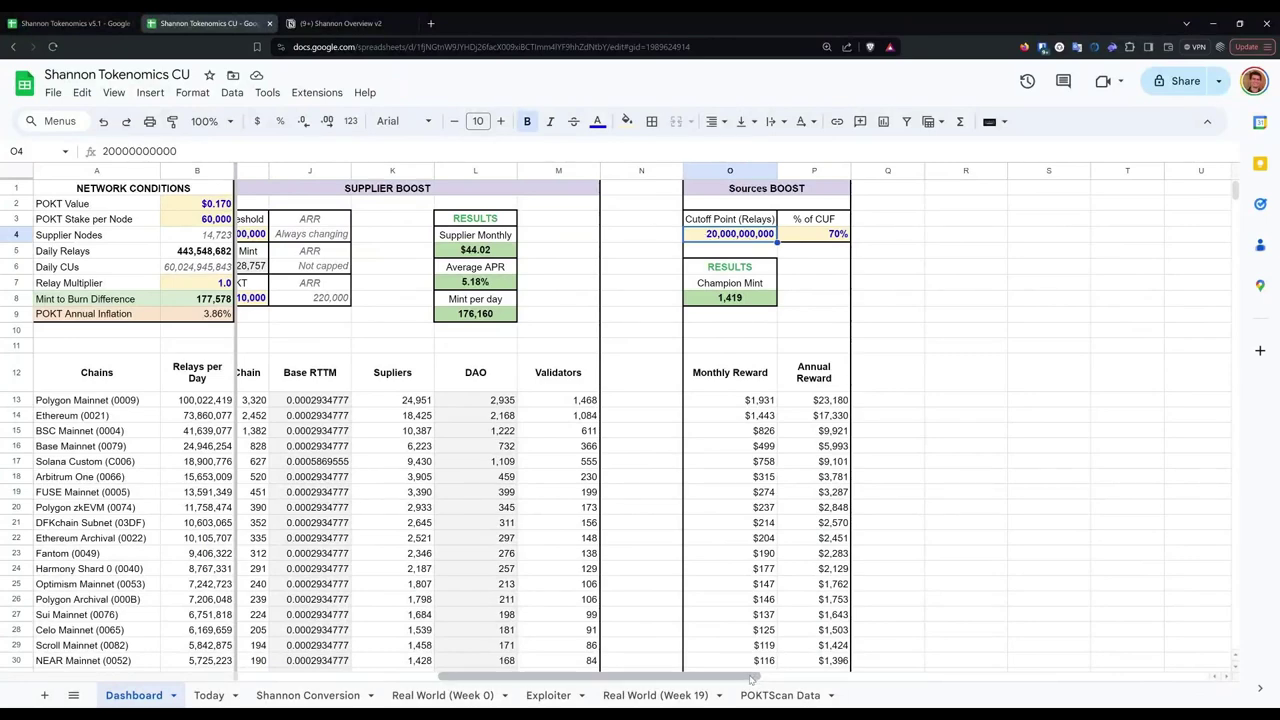
# Step: Go back to the Relay Mint = Burn section and inspect Polygon Mainnet's CU Per Relay value
pyautogui.moveTo(752, 679); pyautogui.dragTo(552, 679)
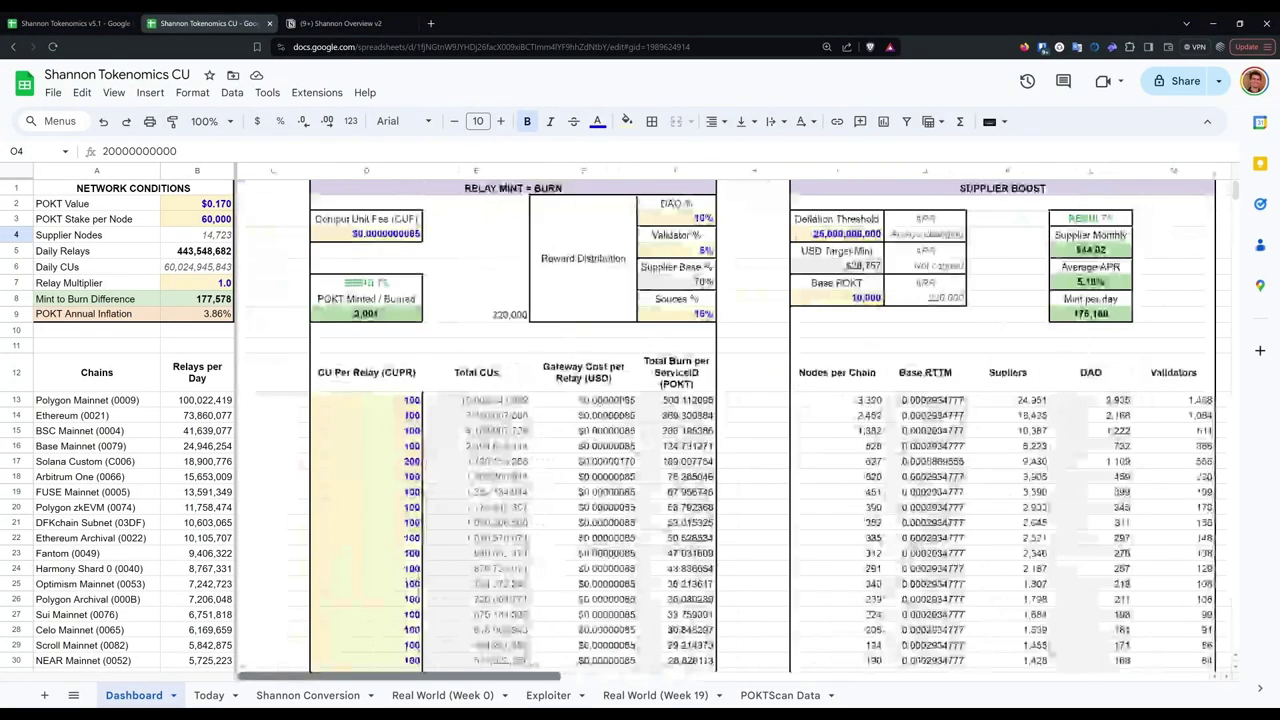
pyautogui.click(476, 192)
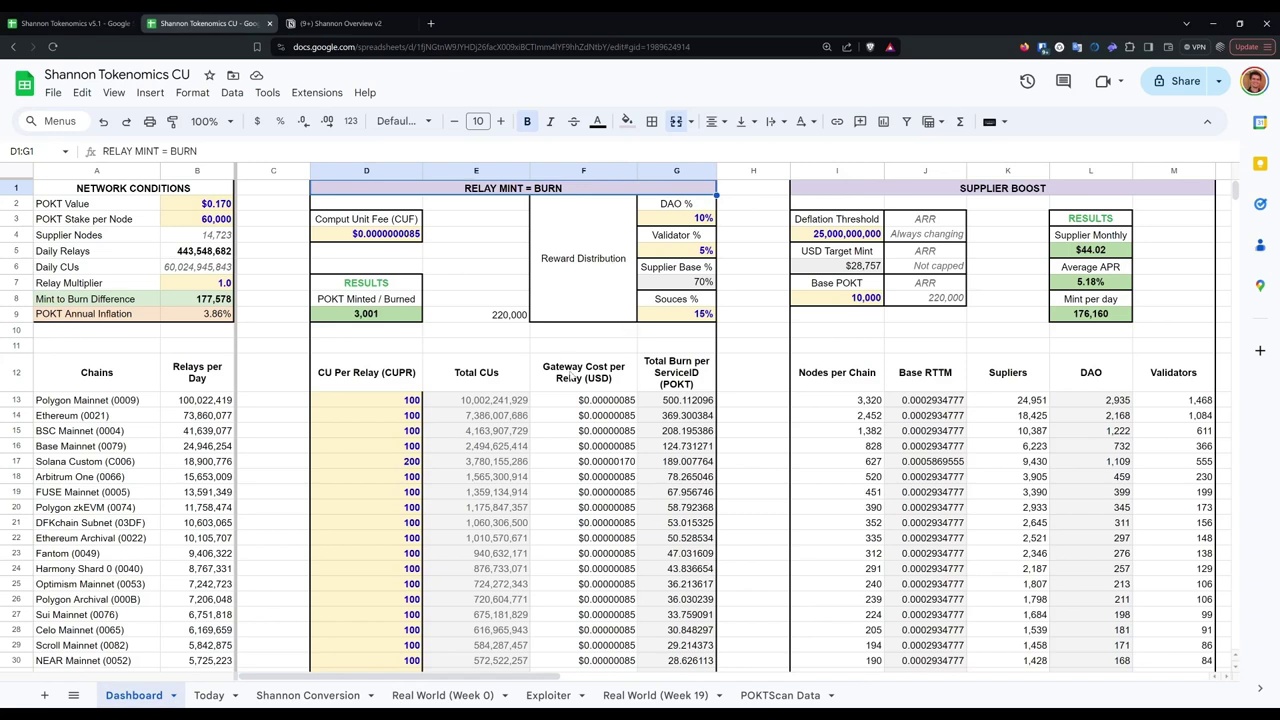
pyautogui.click(385, 401)
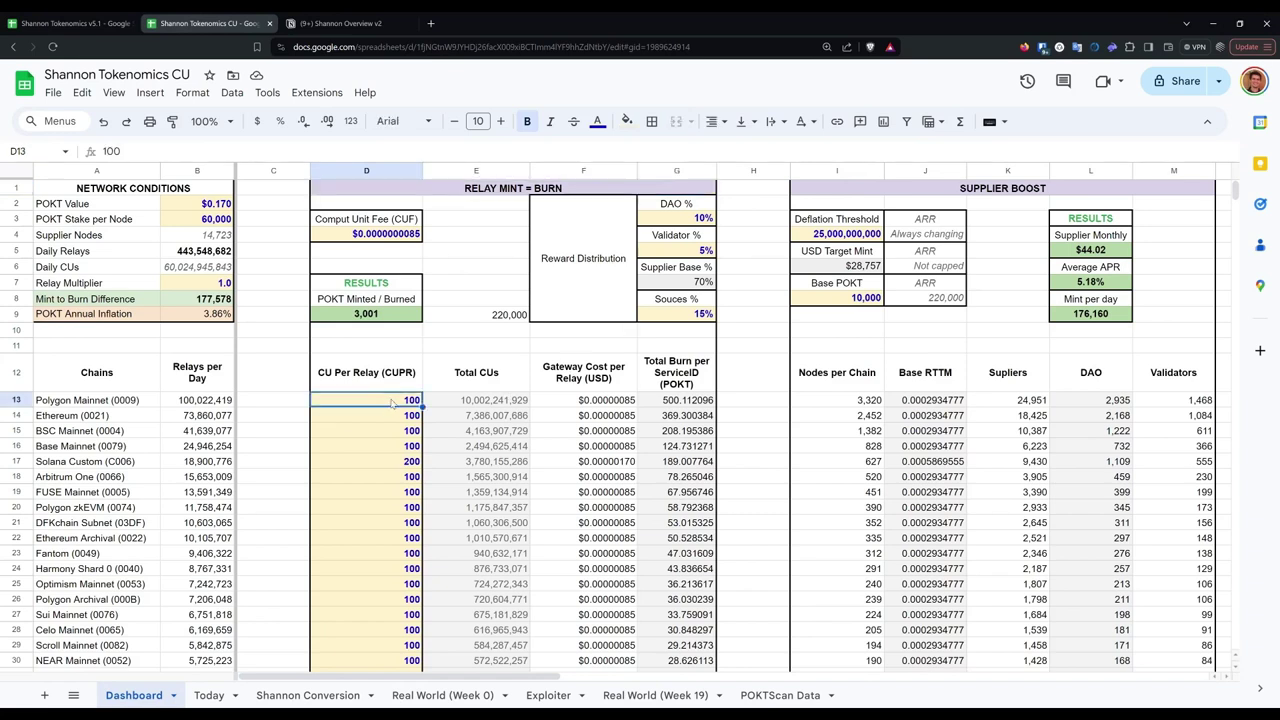
pyautogui.click(354, 193)
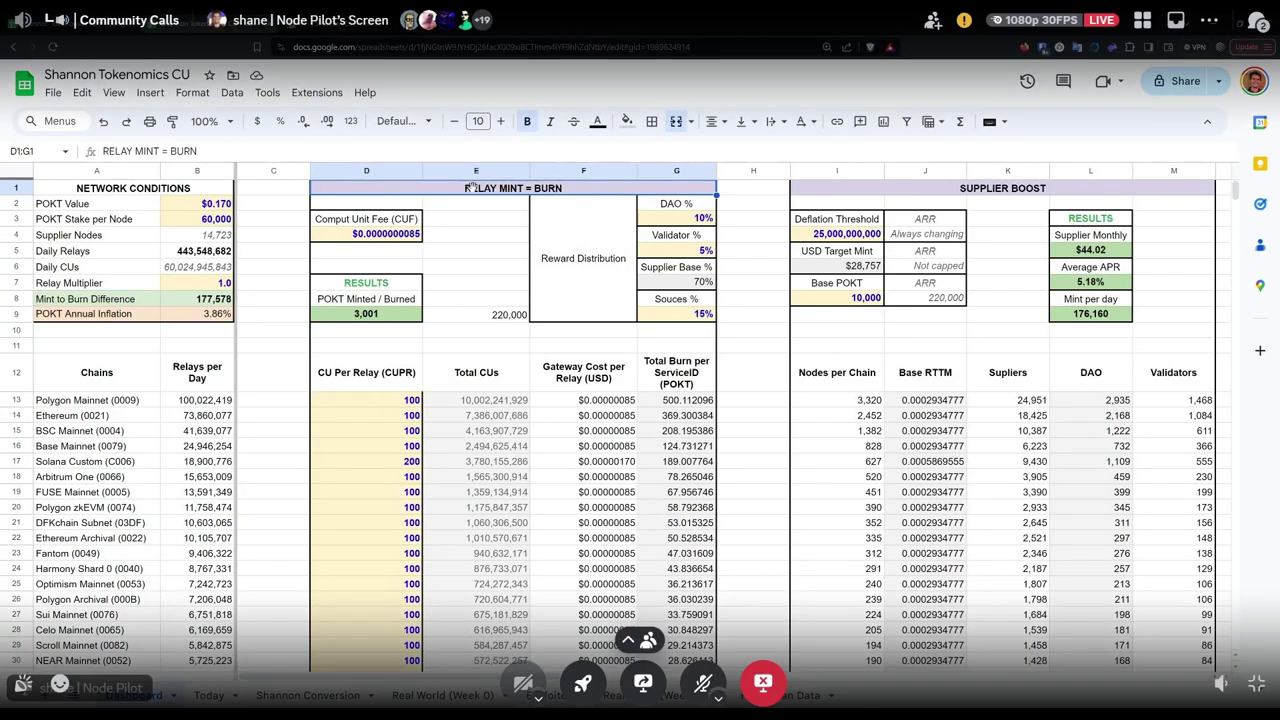
# Step: Check the Community Calls chat in Discord for new messages, and close the chat
pyautogui.click(1256, 22)
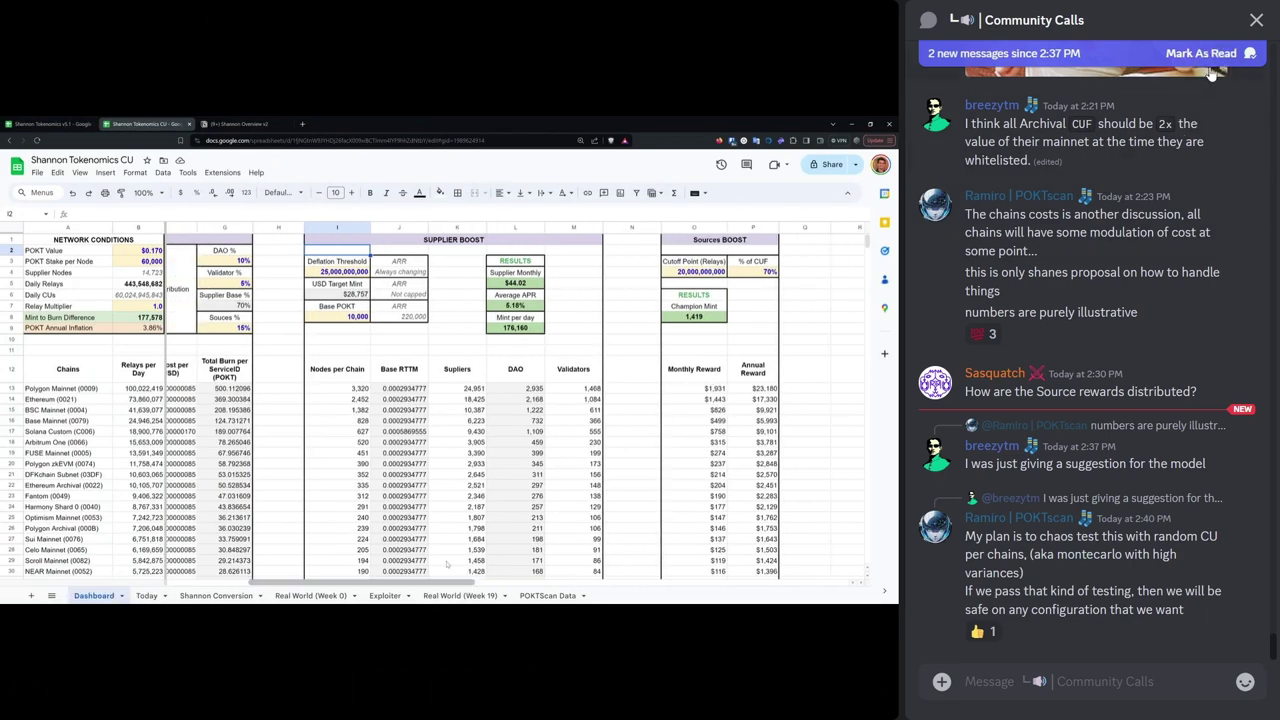
pyautogui.click(1256, 20)
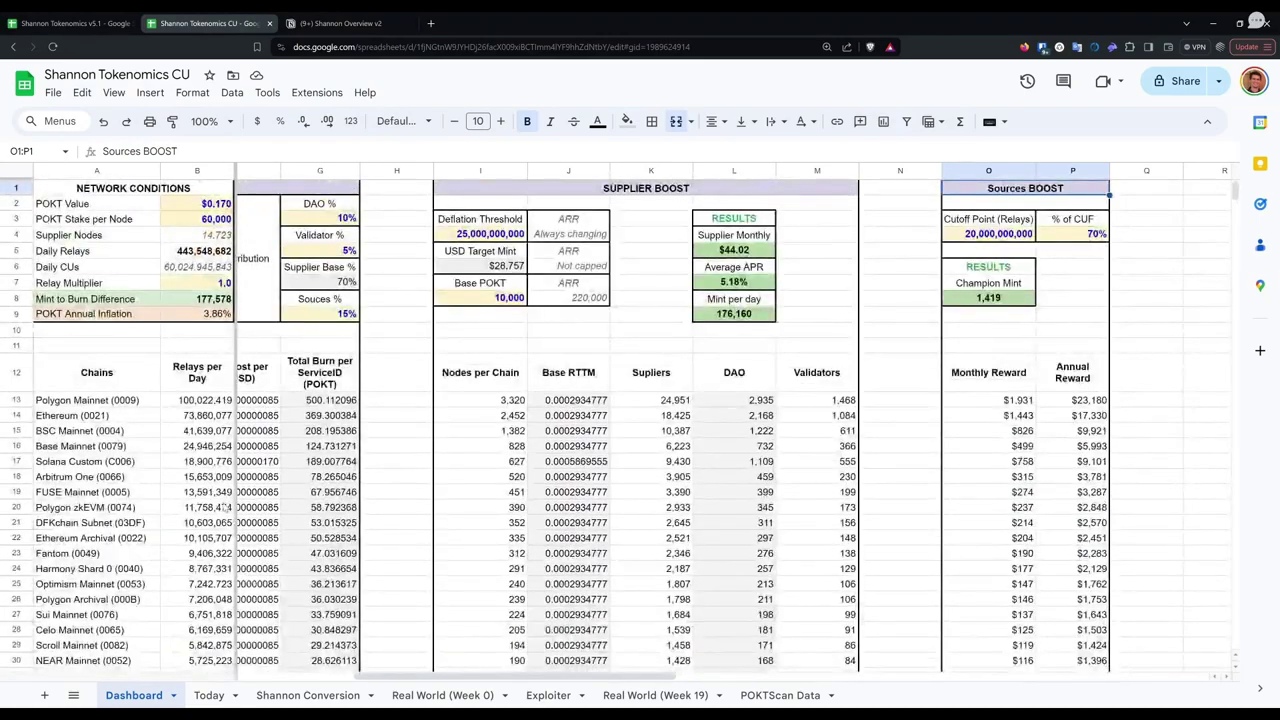
# Step: Highlight the DFKchain Subnet row, look through the chain list, and inspect Polygon Mainnet's Nodes per Chain value
pyautogui.click(16, 520)
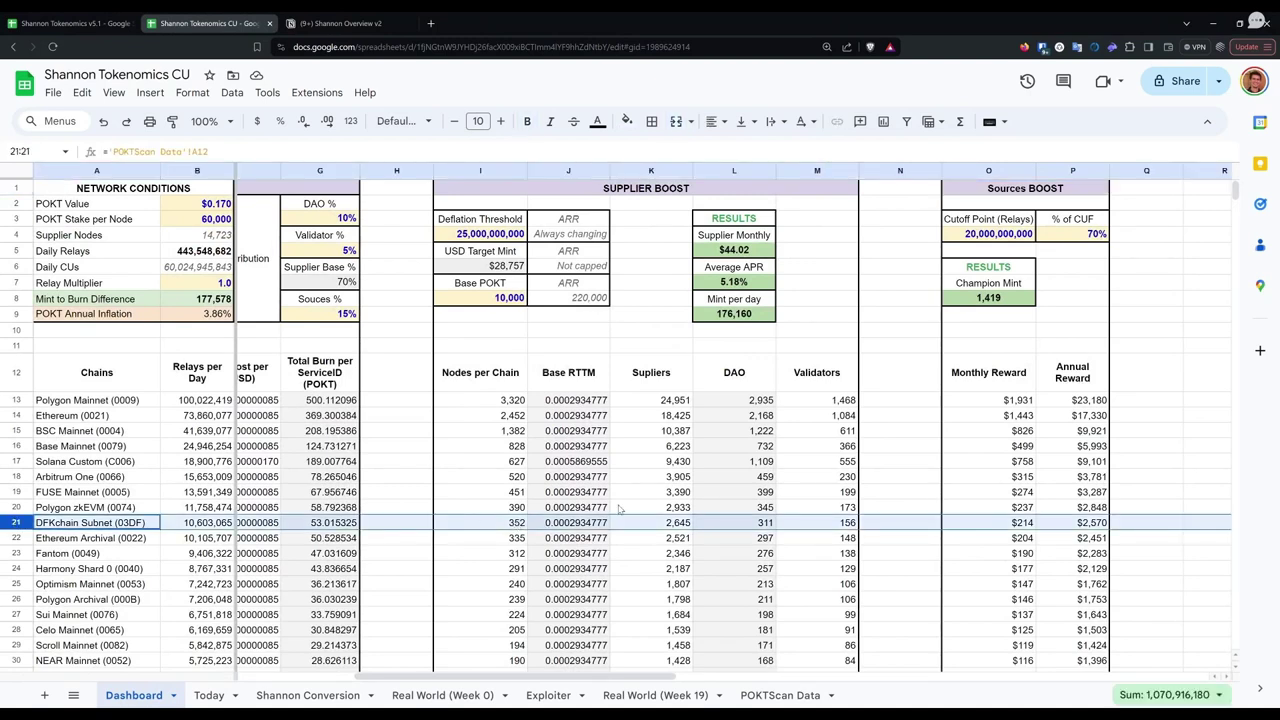
pyautogui.scroll(-5, 630, 500)
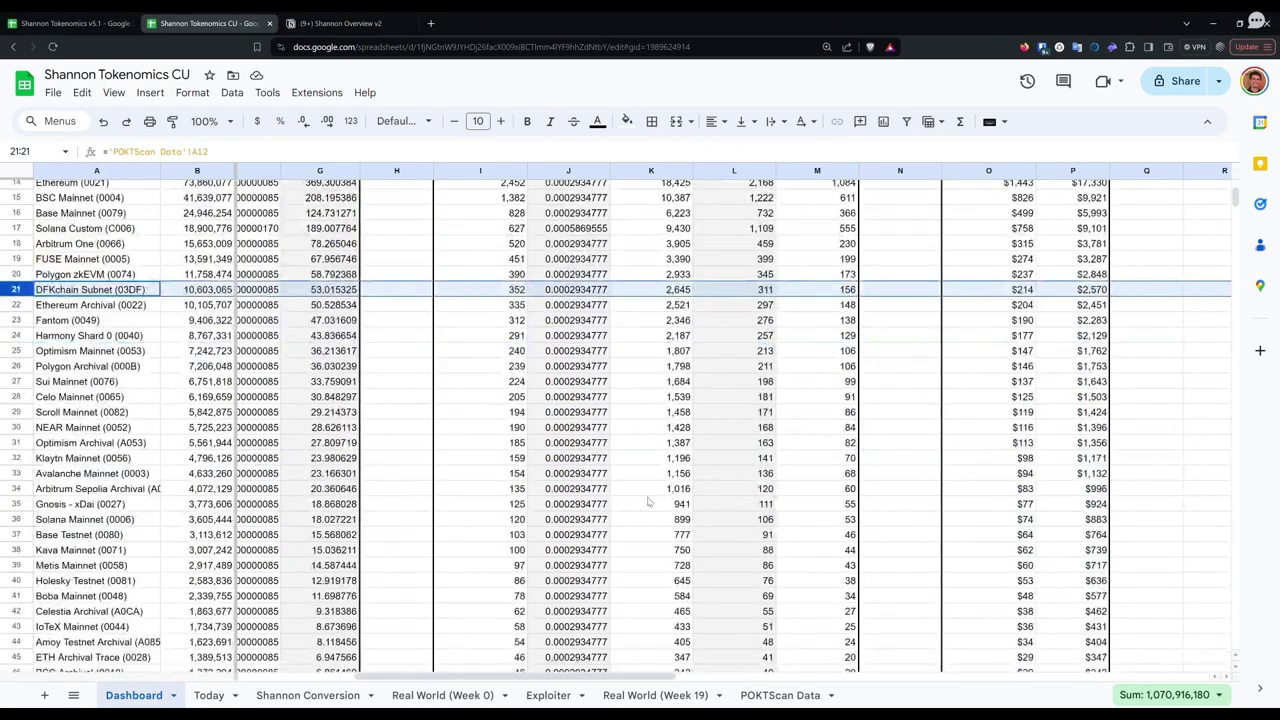
pyautogui.scroll(5, 648, 502)
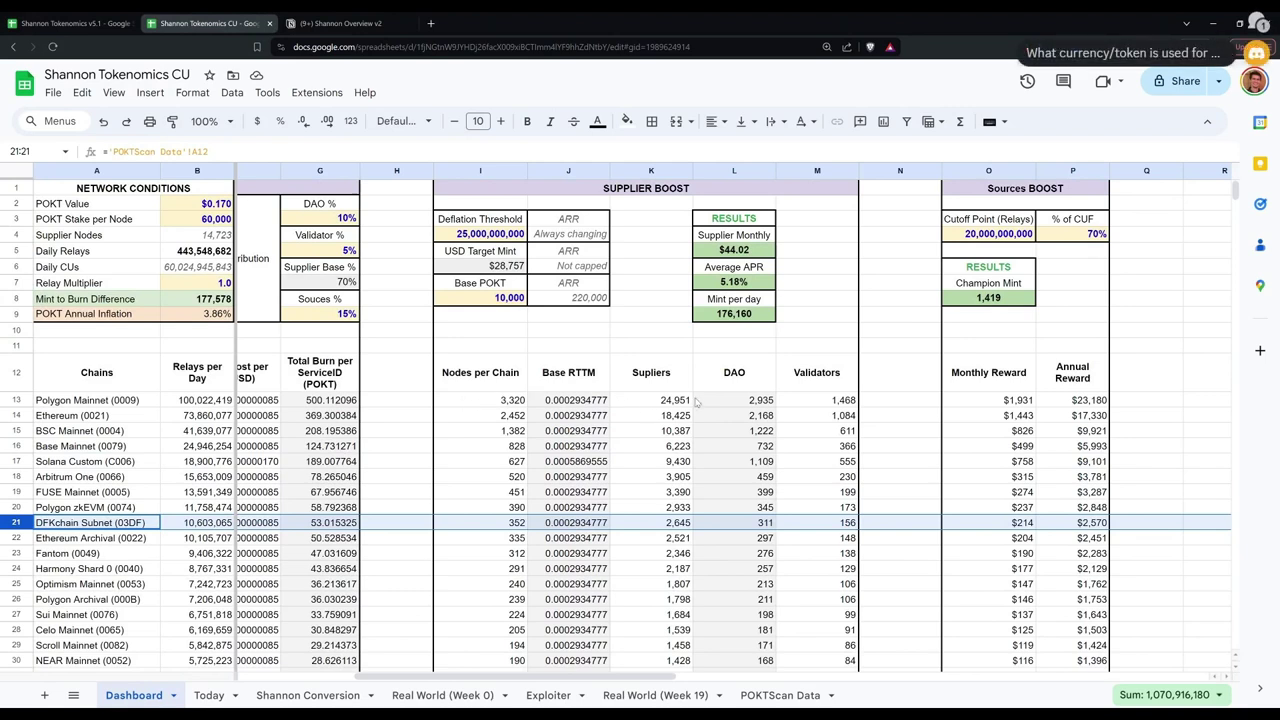
pyautogui.click(470, 401)
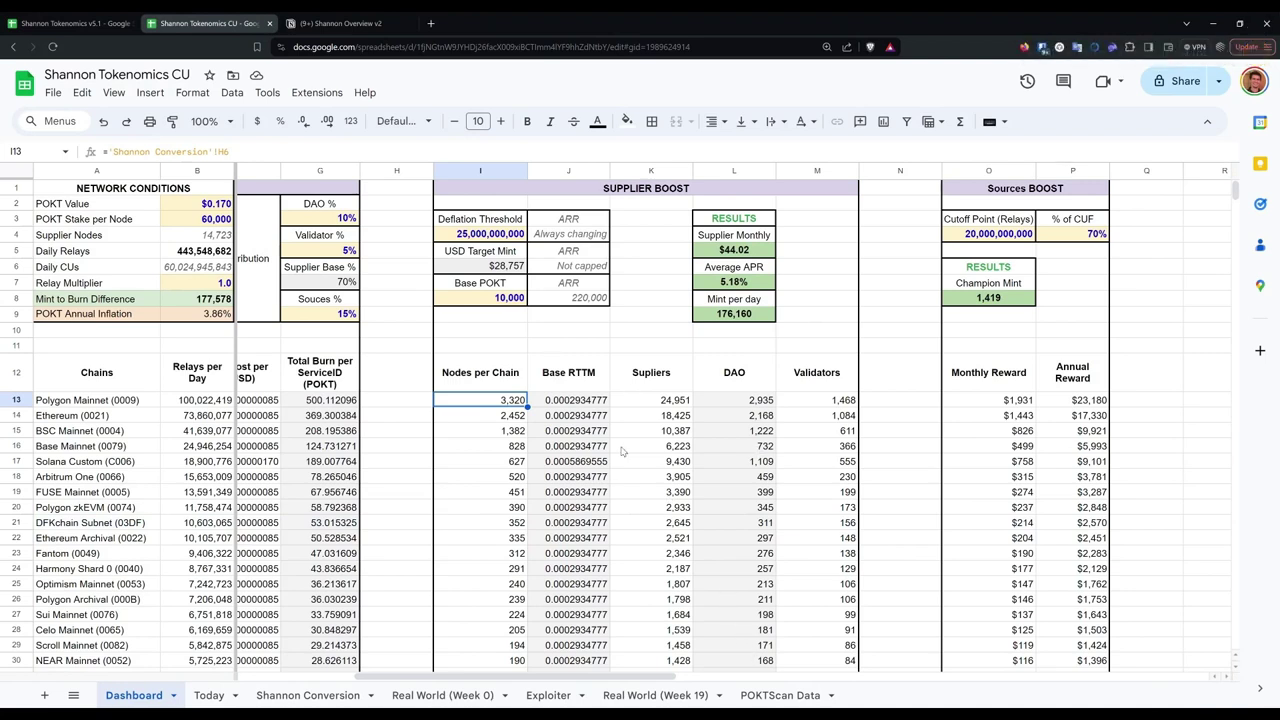
# Step: Return to the Relay Mint = Burn section and highlight the Total CUs, Gateway Cost per Relay and Total Burn per ServiceID columns in turn
pyautogui.moveTo(545, 680); pyautogui.dragTo(425, 680)
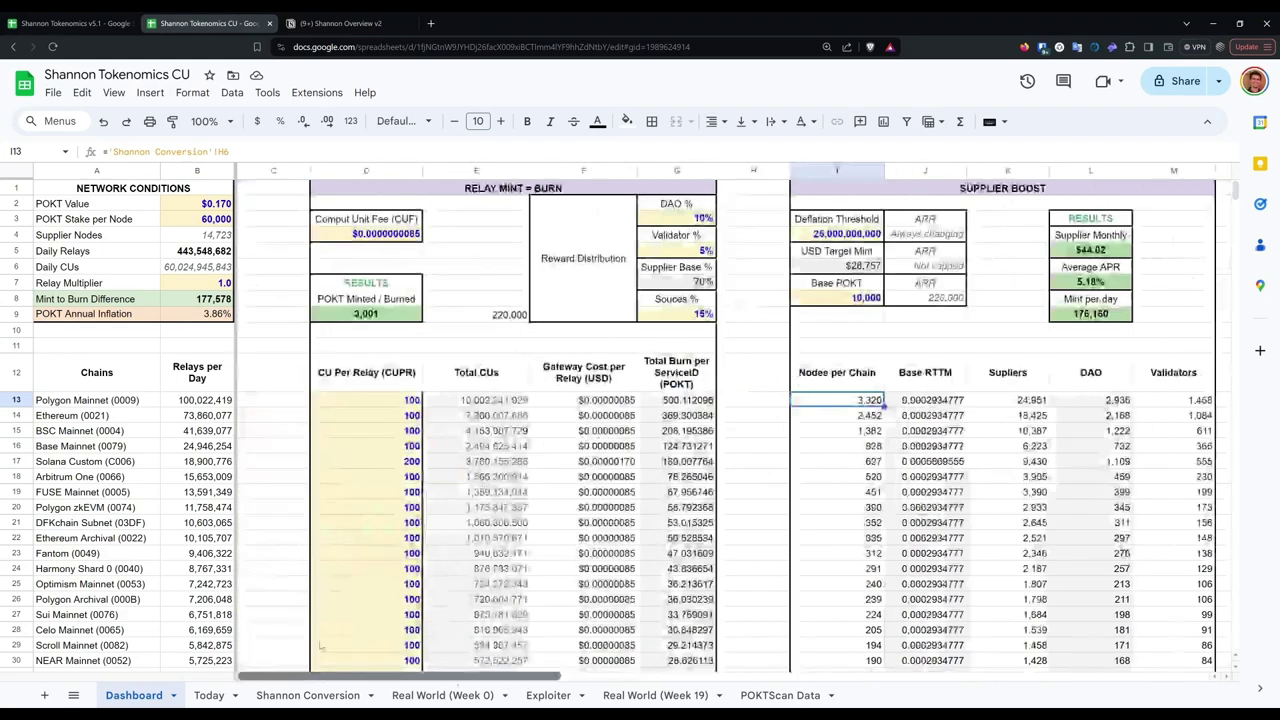
pyautogui.click(488, 172)
pyautogui.click(588, 172)
pyautogui.click(677, 170)
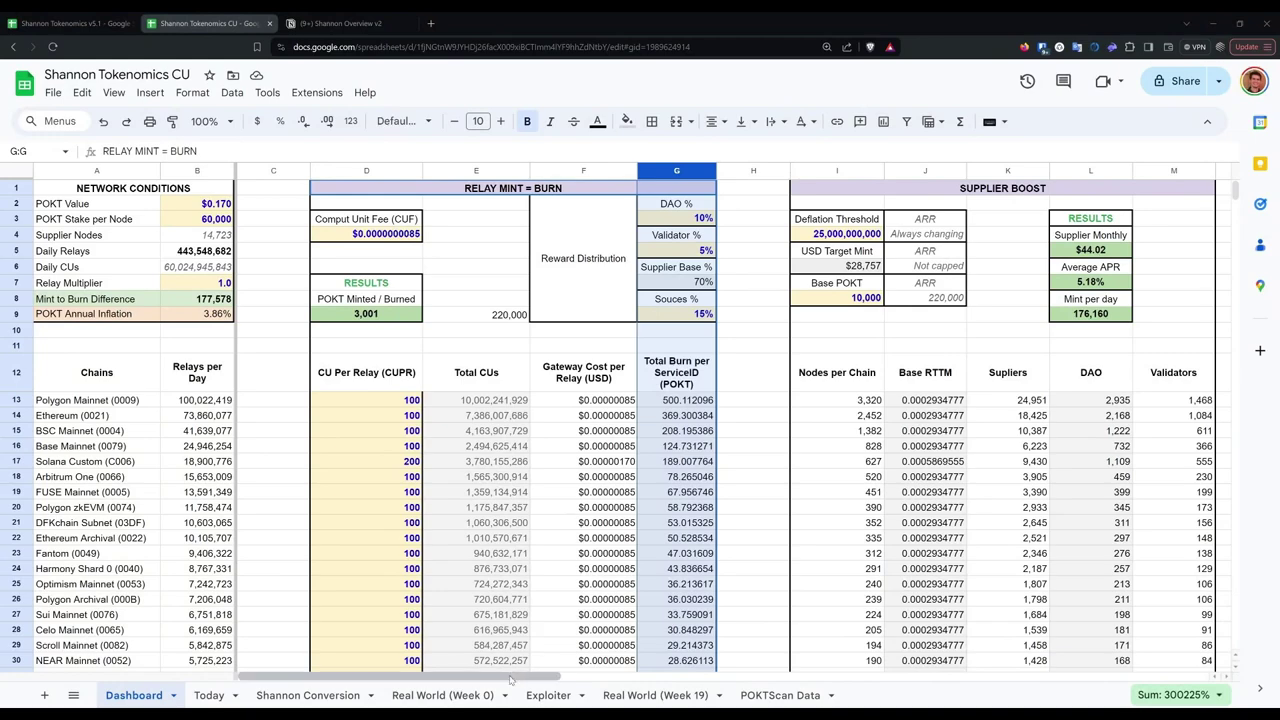
# Step: Inspect the Sources Boost Cutoff Point and the Supplier Boost Deflation Threshold
pyautogui.moveTo(510, 679); pyautogui.dragTo(570, 668)
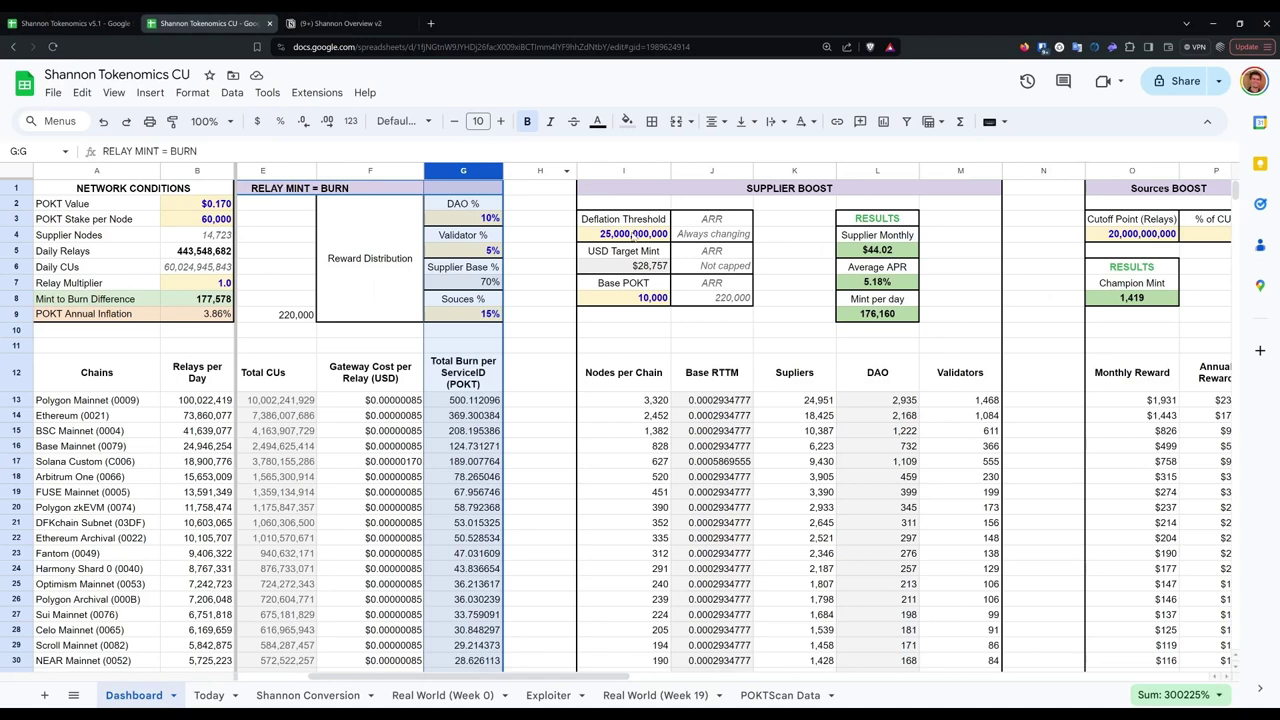
pyautogui.click(1110, 236)
pyautogui.click(631, 238)
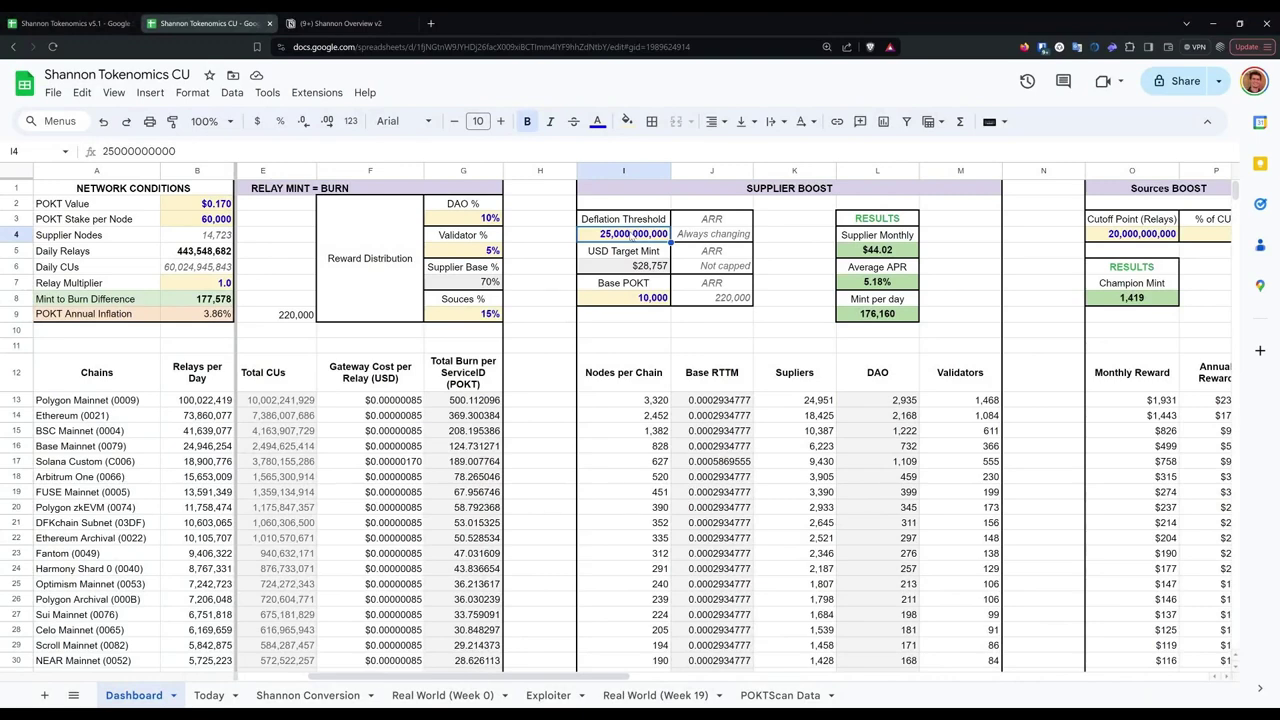
pyautogui.press('XF86AudioRaiseVolume')
pyautogui.press('XF86AudioRaiseVolume')
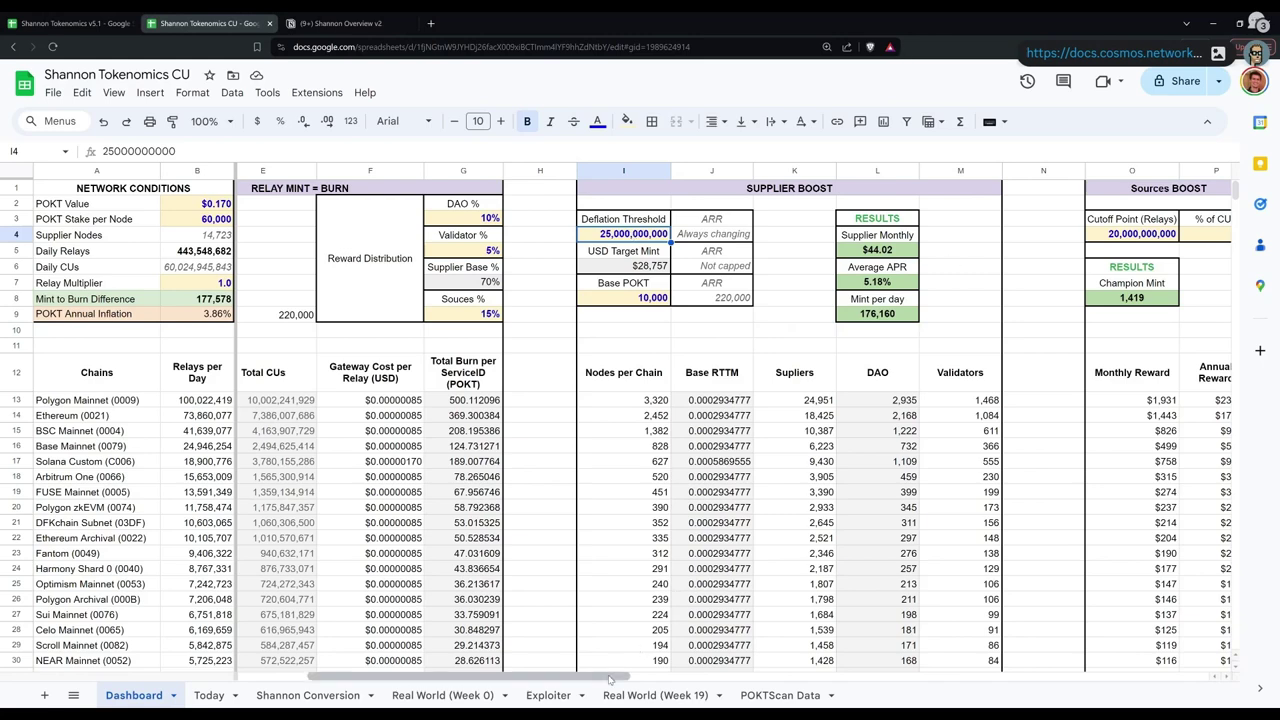
# Step: Compare the Compute Unit Fee with Polygon Mainnet's Total Burn per ServiceID in the Relay Mint = Burn section
pyautogui.moveTo(609, 679); pyautogui.dragTo(539, 679)
pyautogui.click(343, 230)
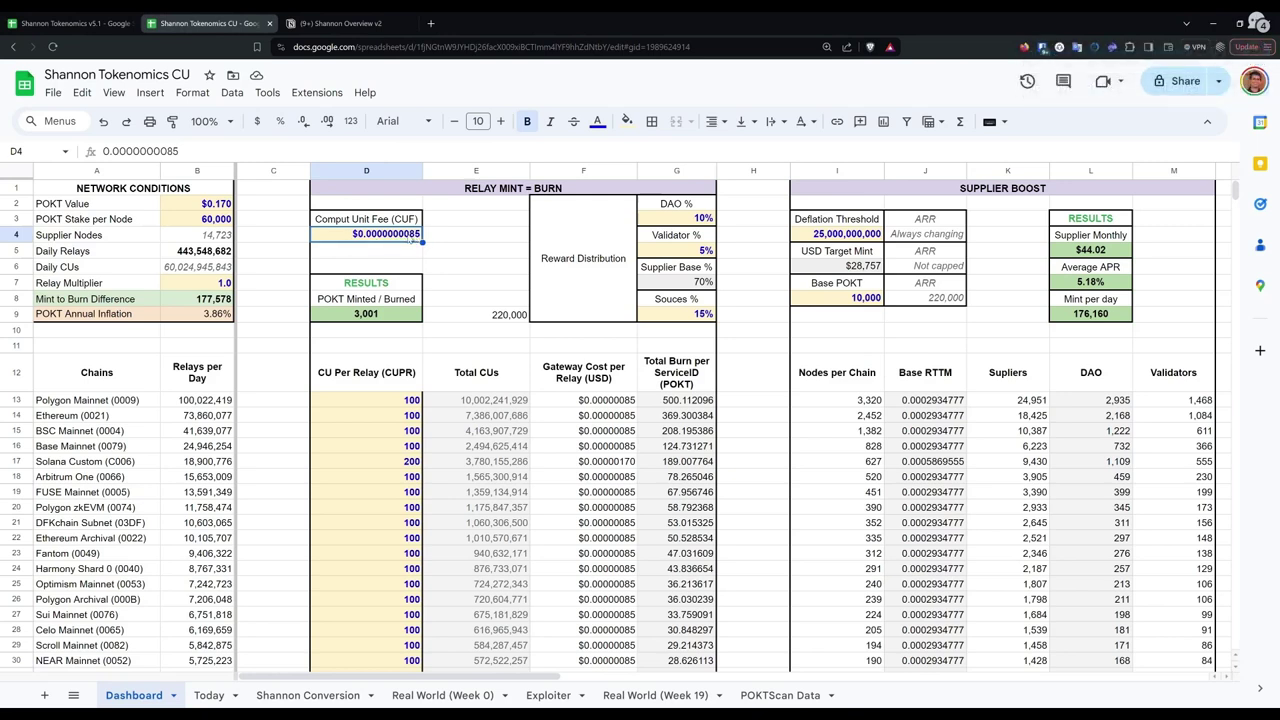
pyautogui.click(697, 400)
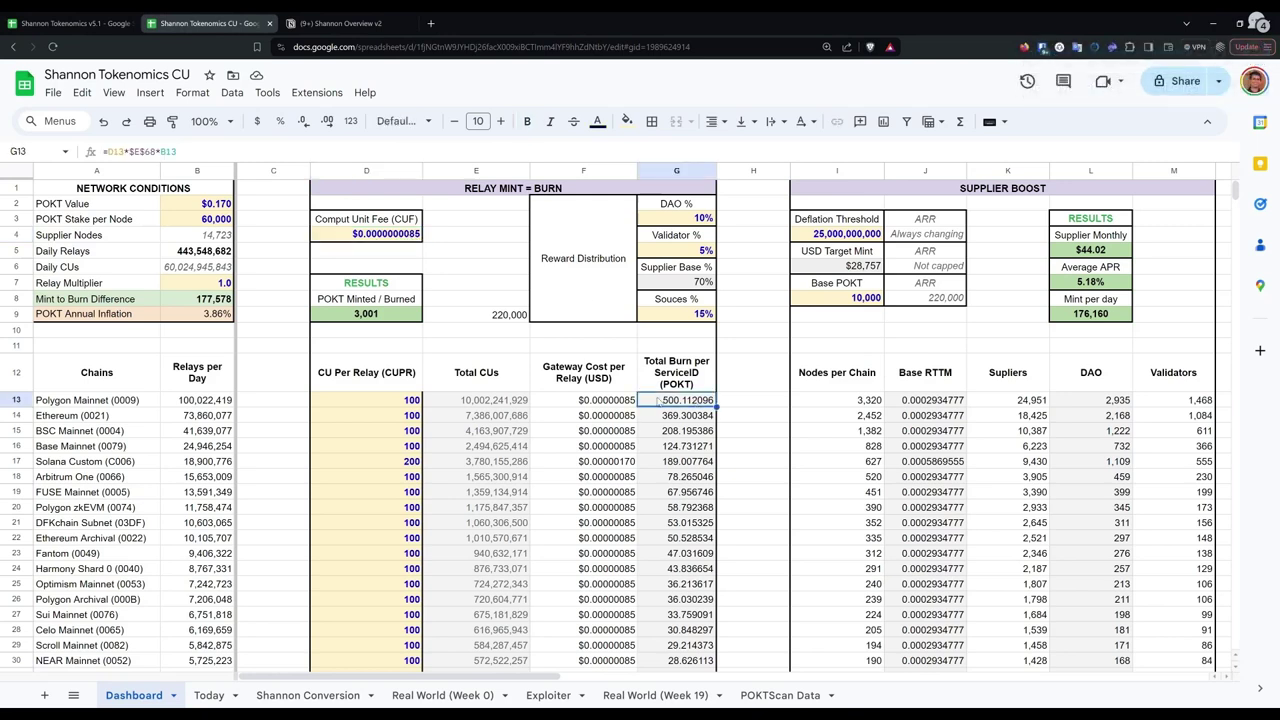
pyautogui.click(408, 238)
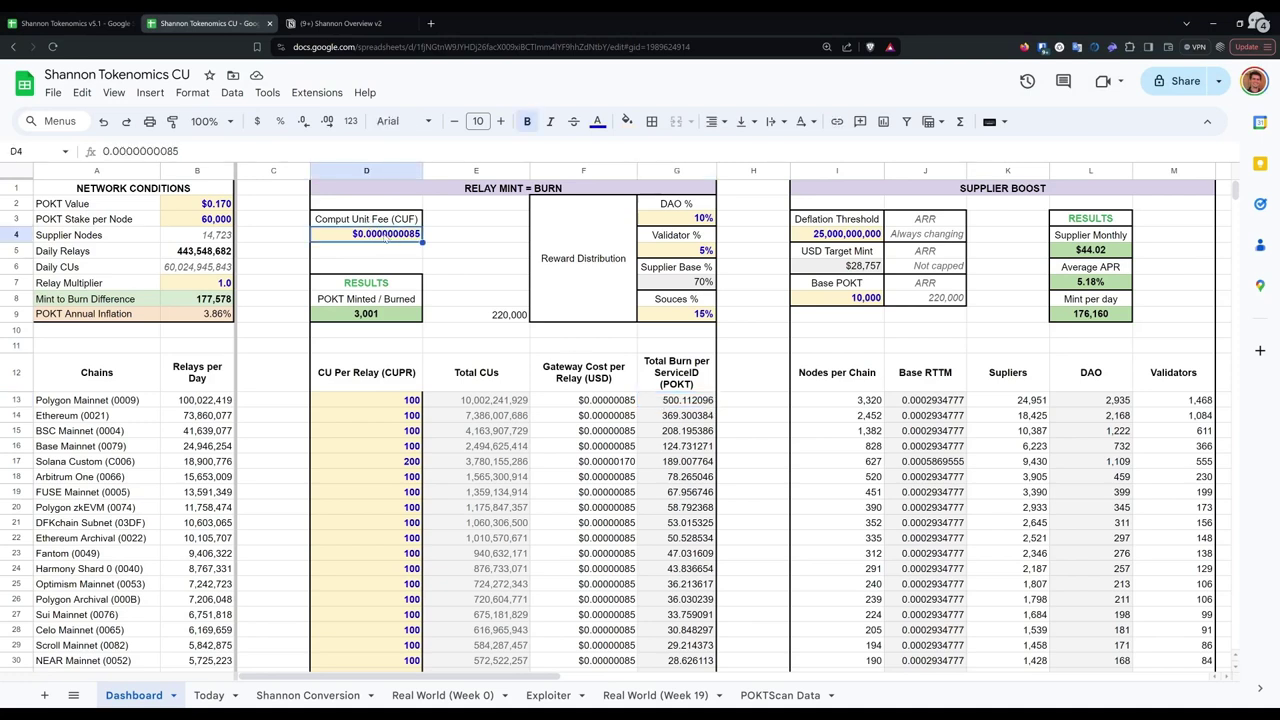
pyautogui.click(663, 401)
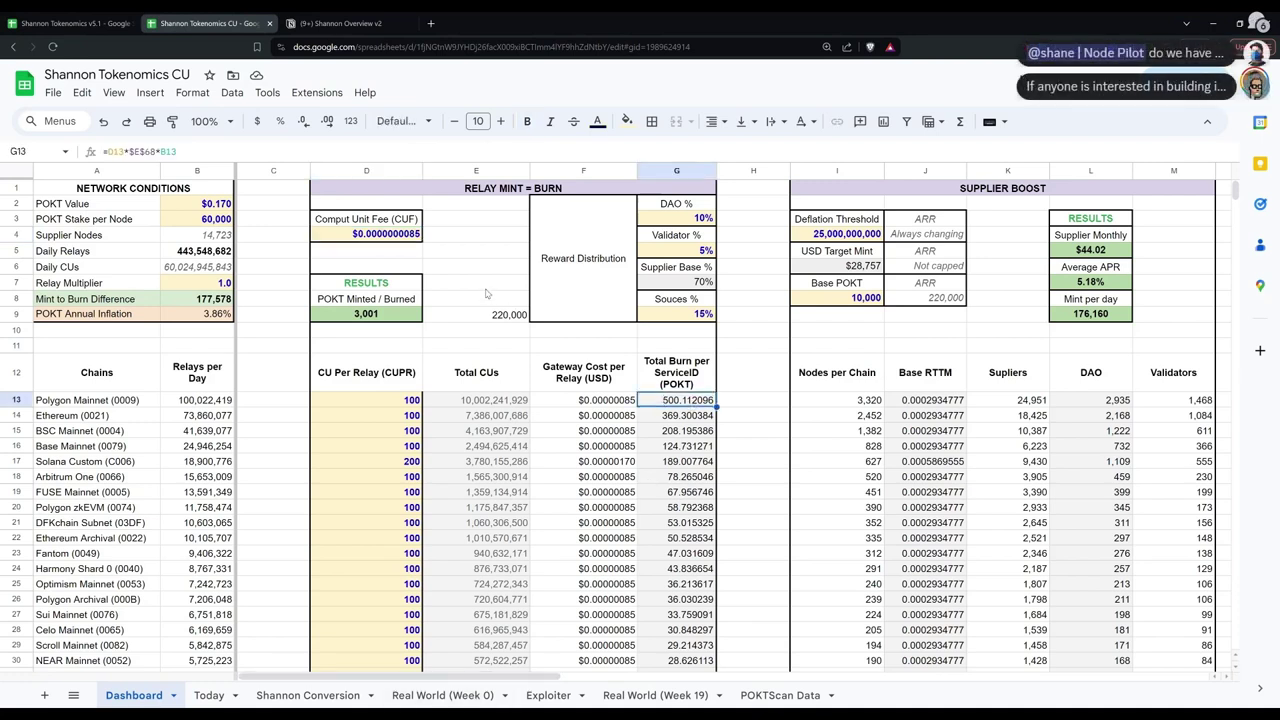
pyautogui.click(386, 222)
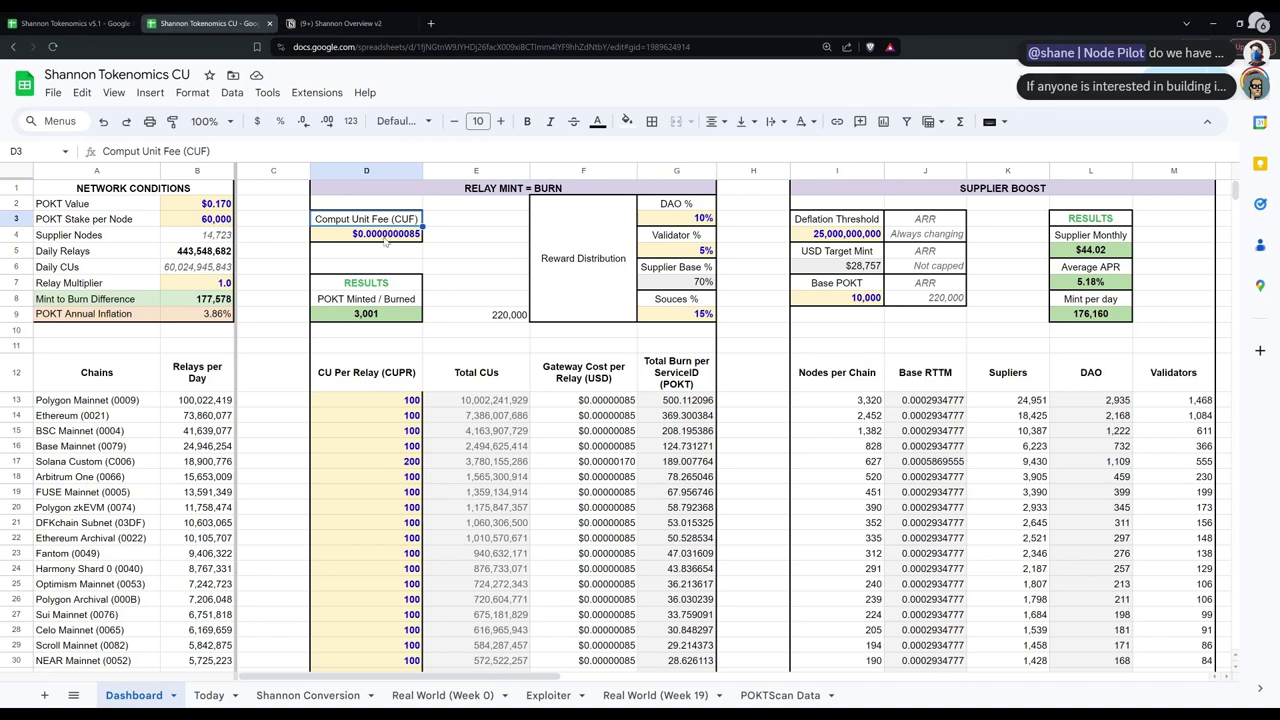
pyautogui.click(385, 241)
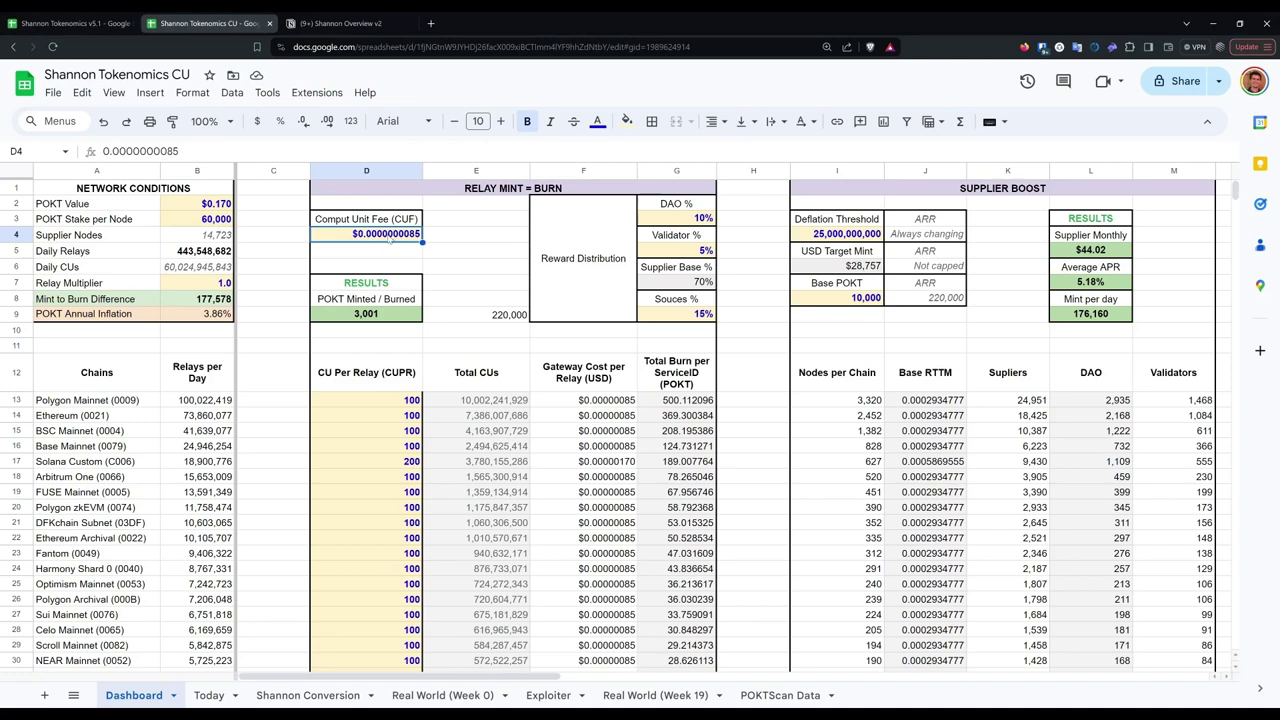
pyautogui.click(683, 403)
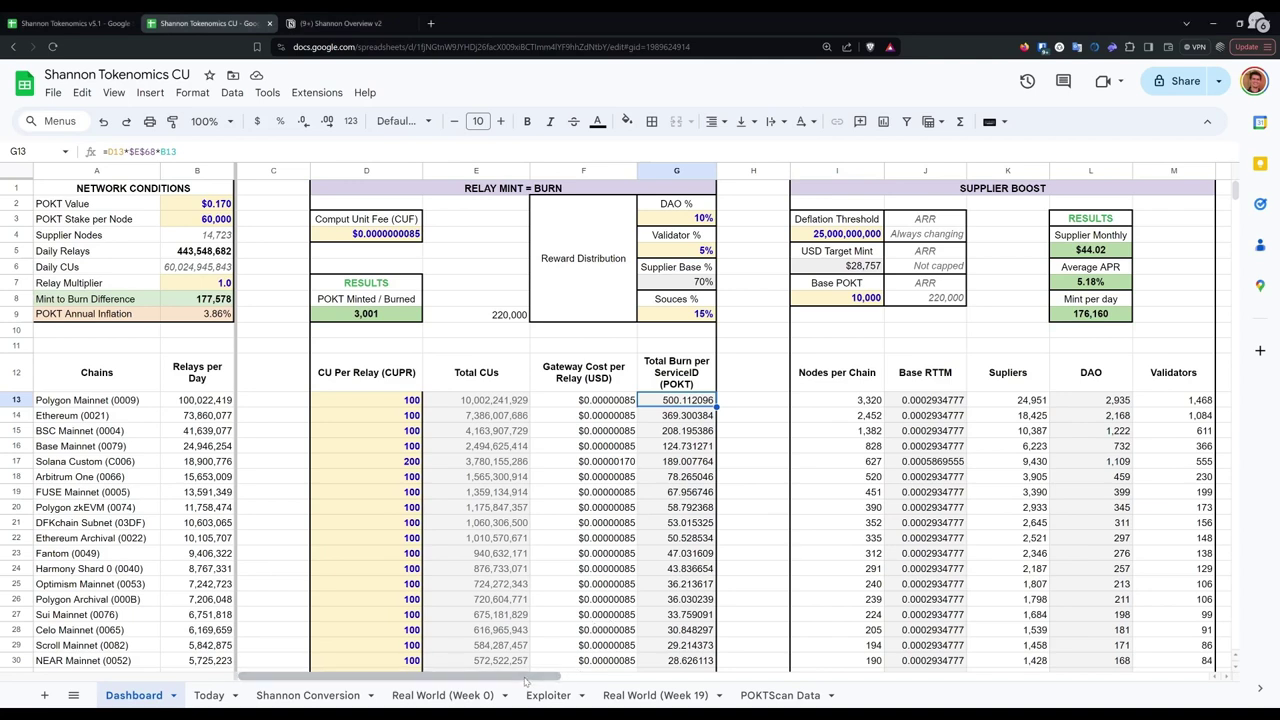
# Step: Inspect Polygon Mainnet's CU Per Relay value and highlight that chain's whole row
pyautogui.click(745, 432)
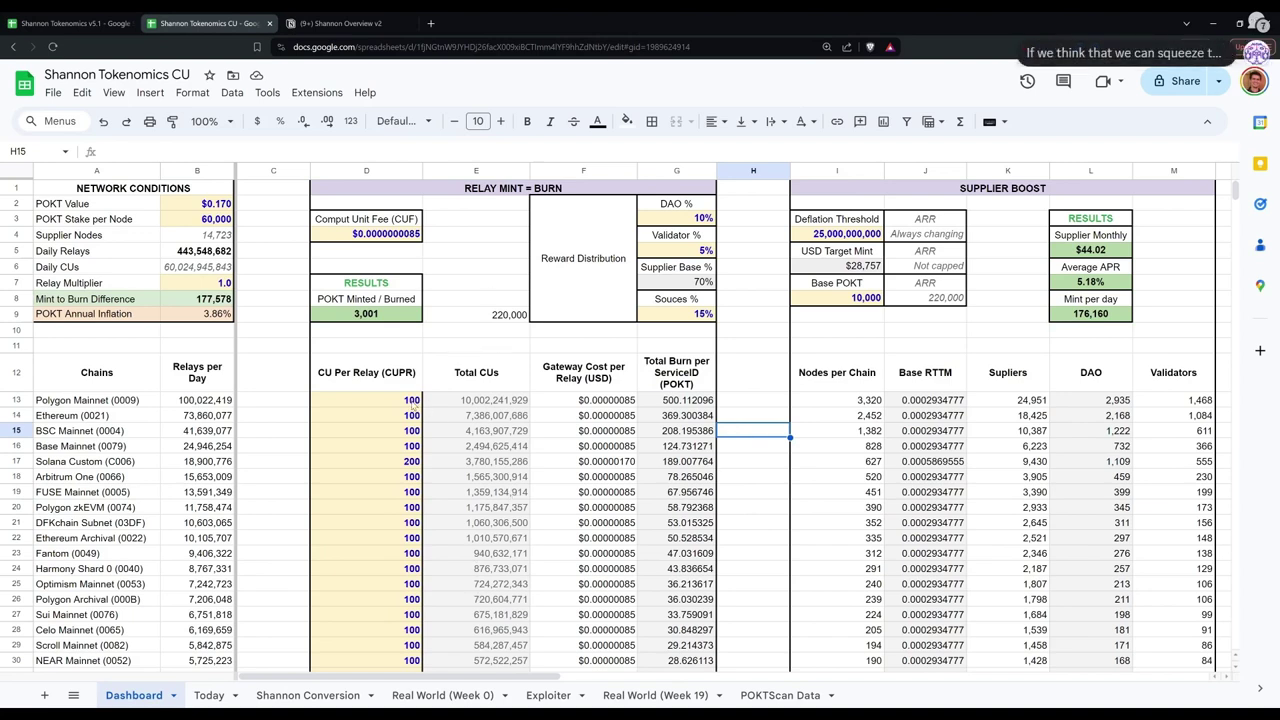
pyautogui.click(415, 404)
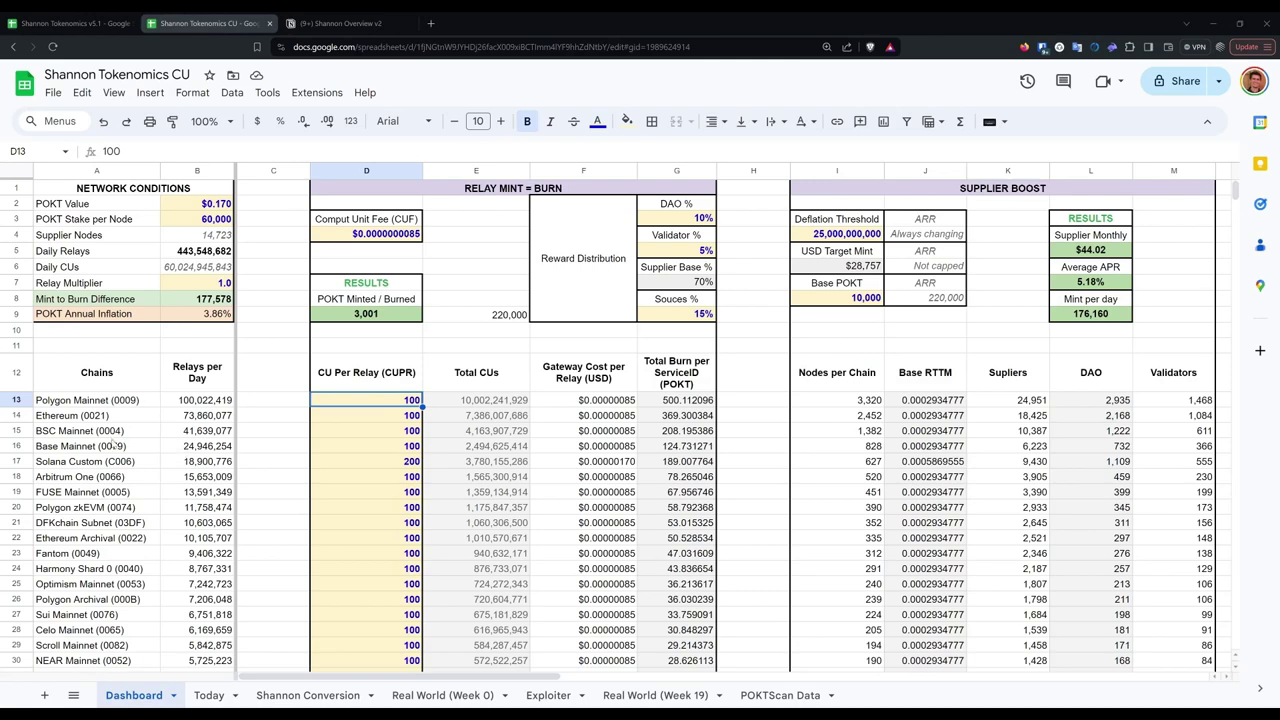
pyautogui.click(12, 400)
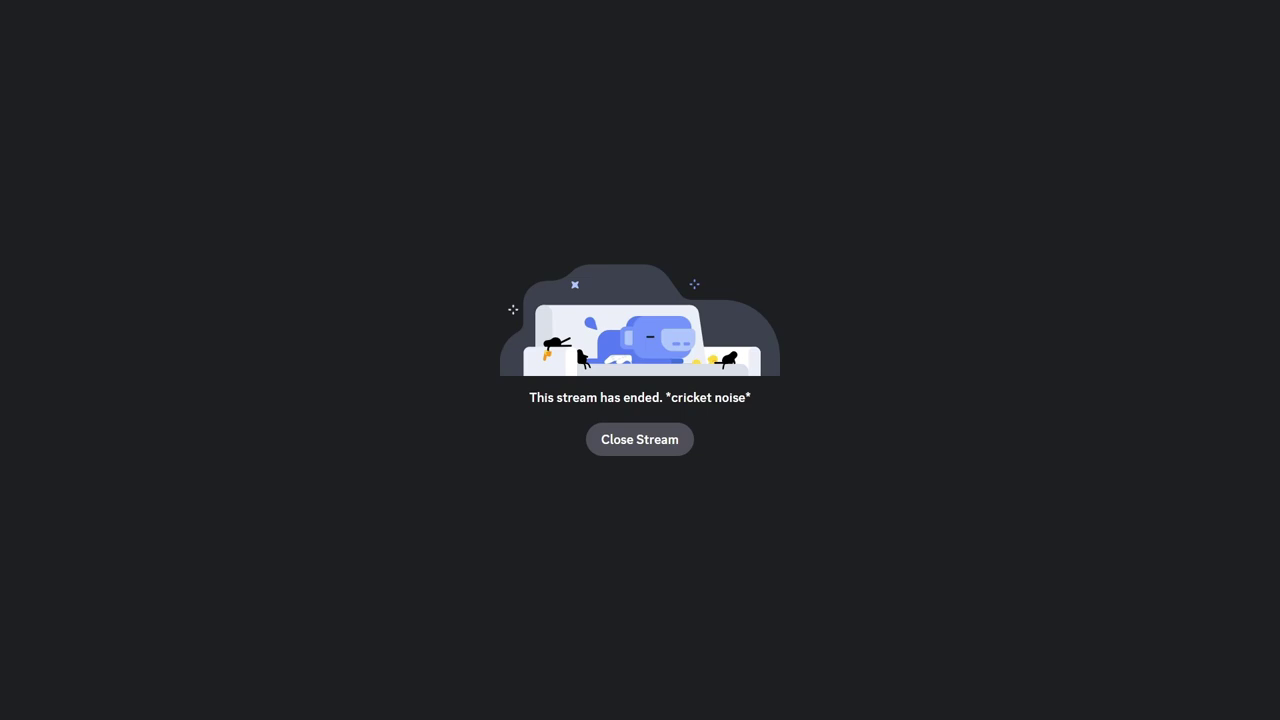
# Step: Close the ended stream in Discord and read back through the Community Calls chat for unanswered questions, ending at the latest message
pyautogui.click(649, 436)
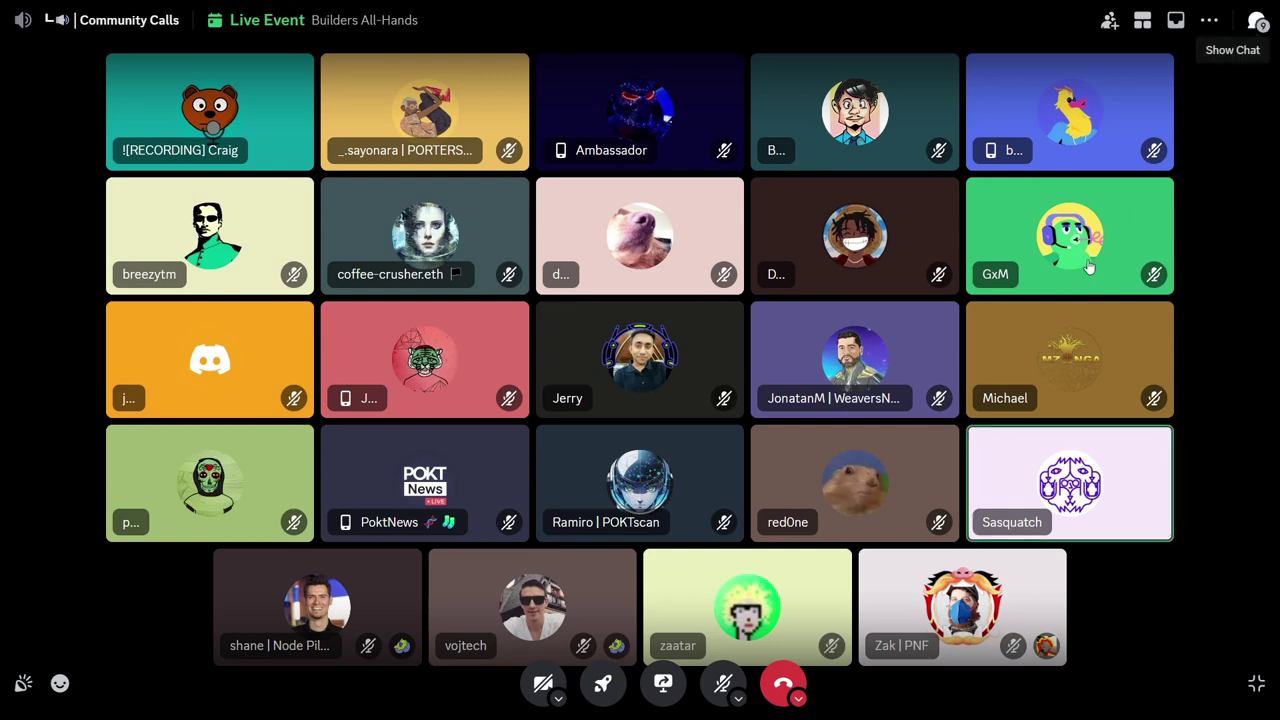
pyautogui.click(1257, 20)
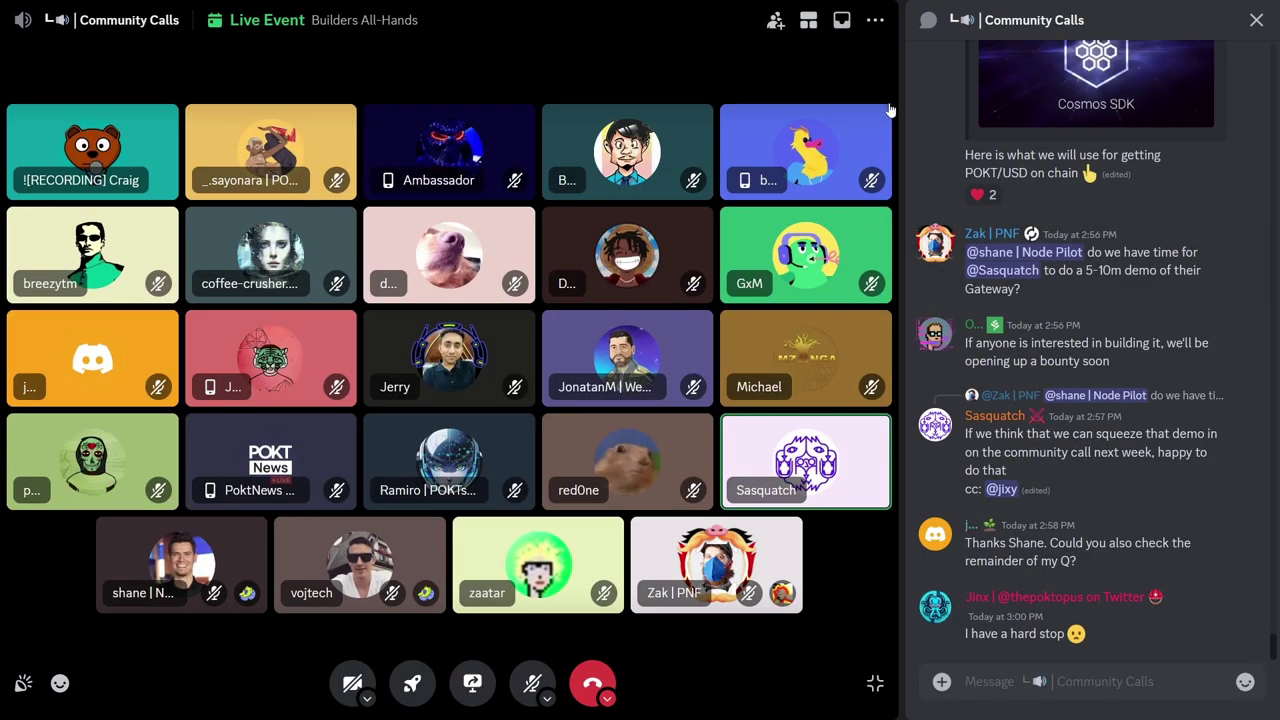
pyautogui.scroll(5, 1274, 650)
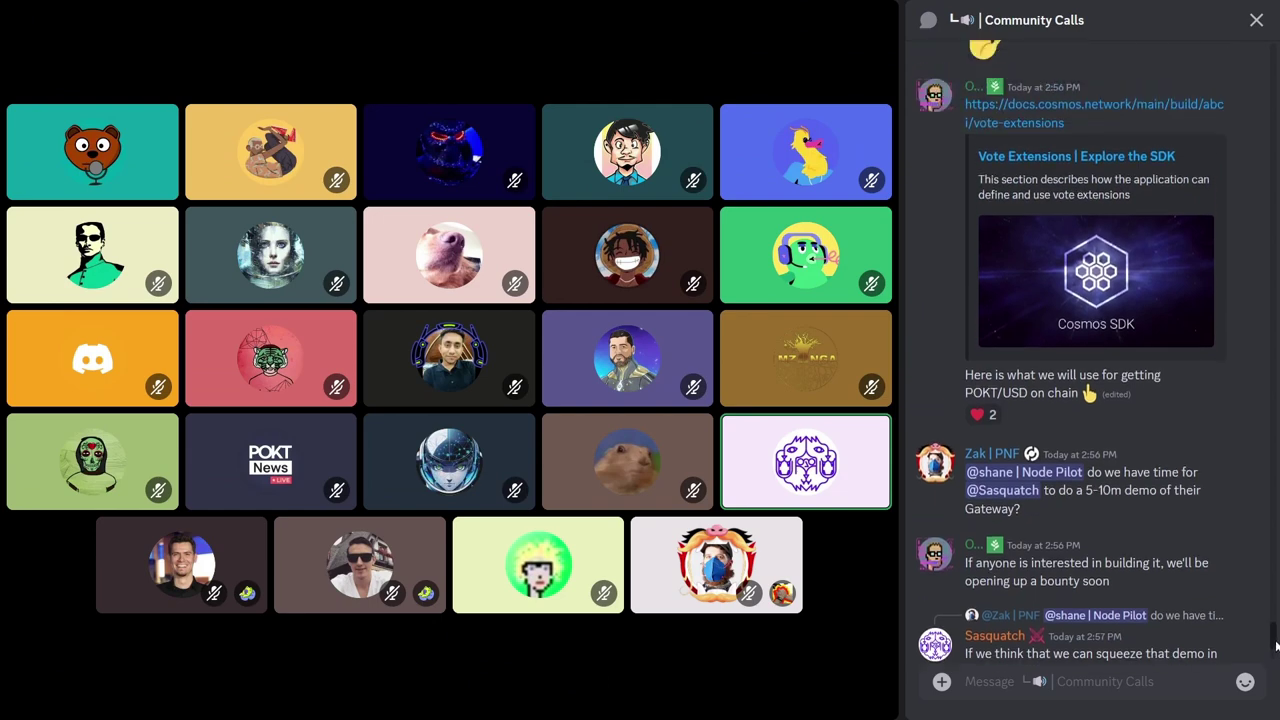
pyautogui.scroll(3, 1275, 640)
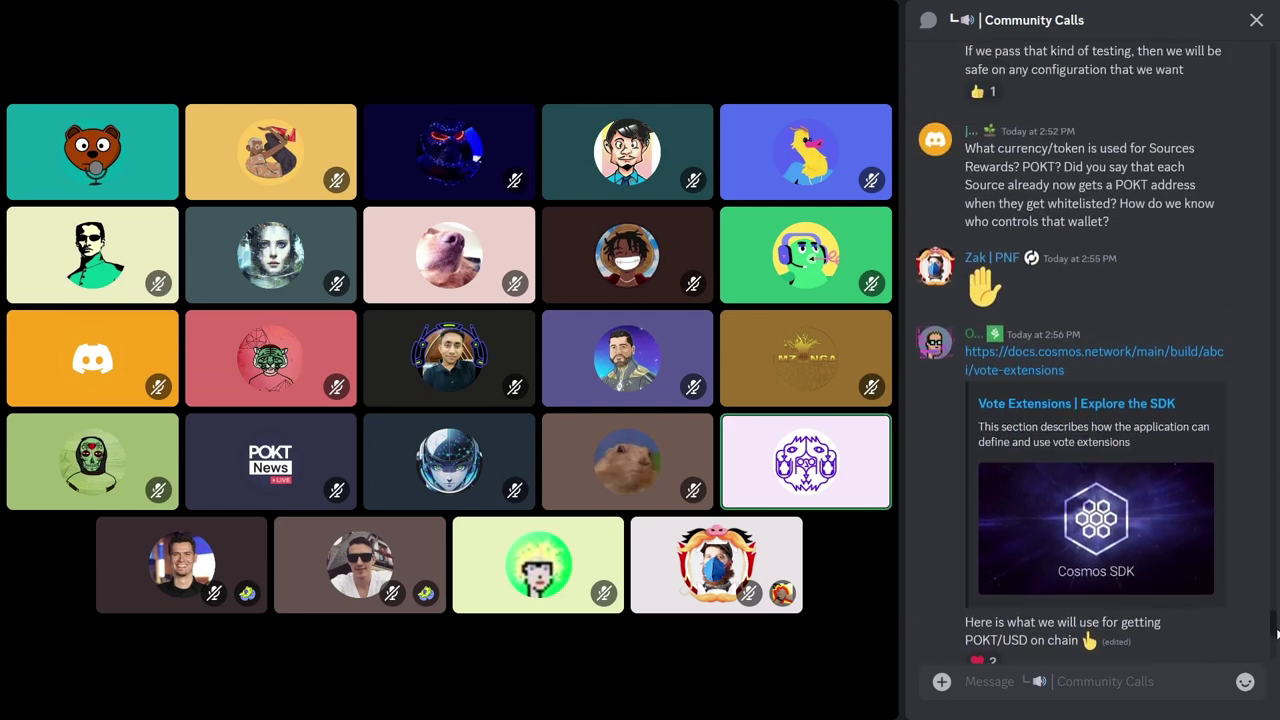
pyautogui.scroll(4, 1276, 634)
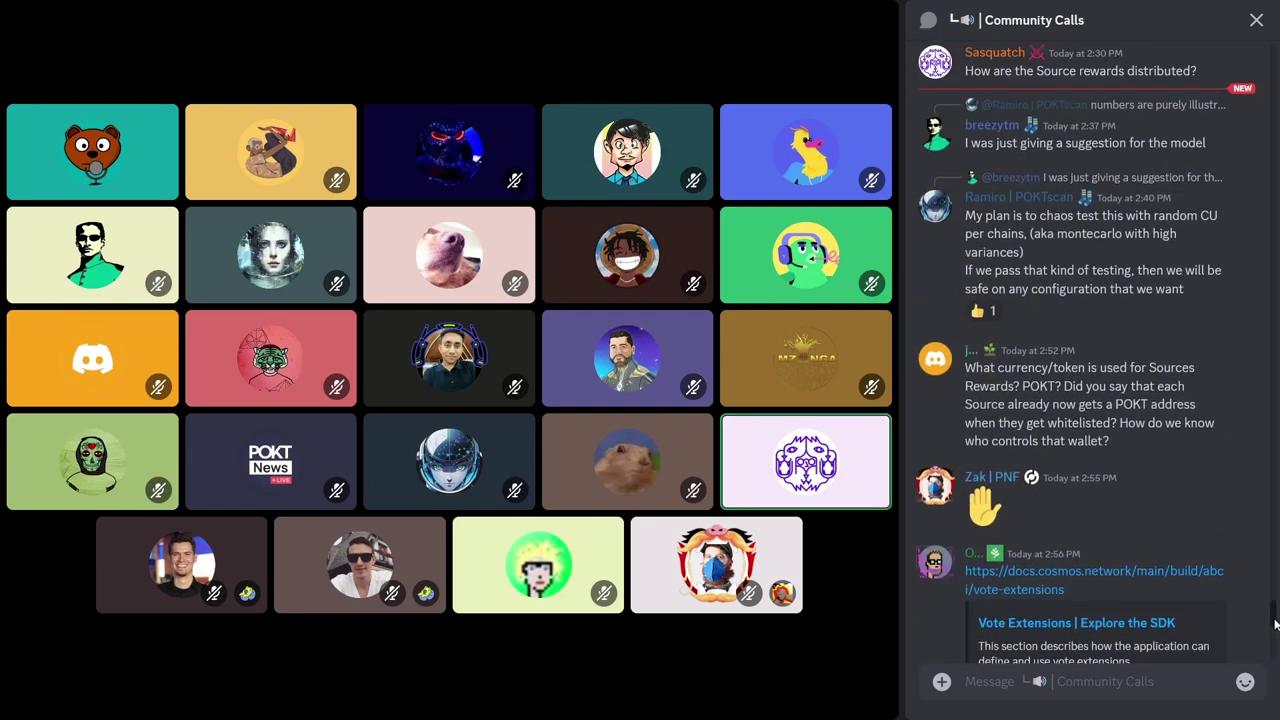
pyautogui.scroll(-5, 1274, 625)
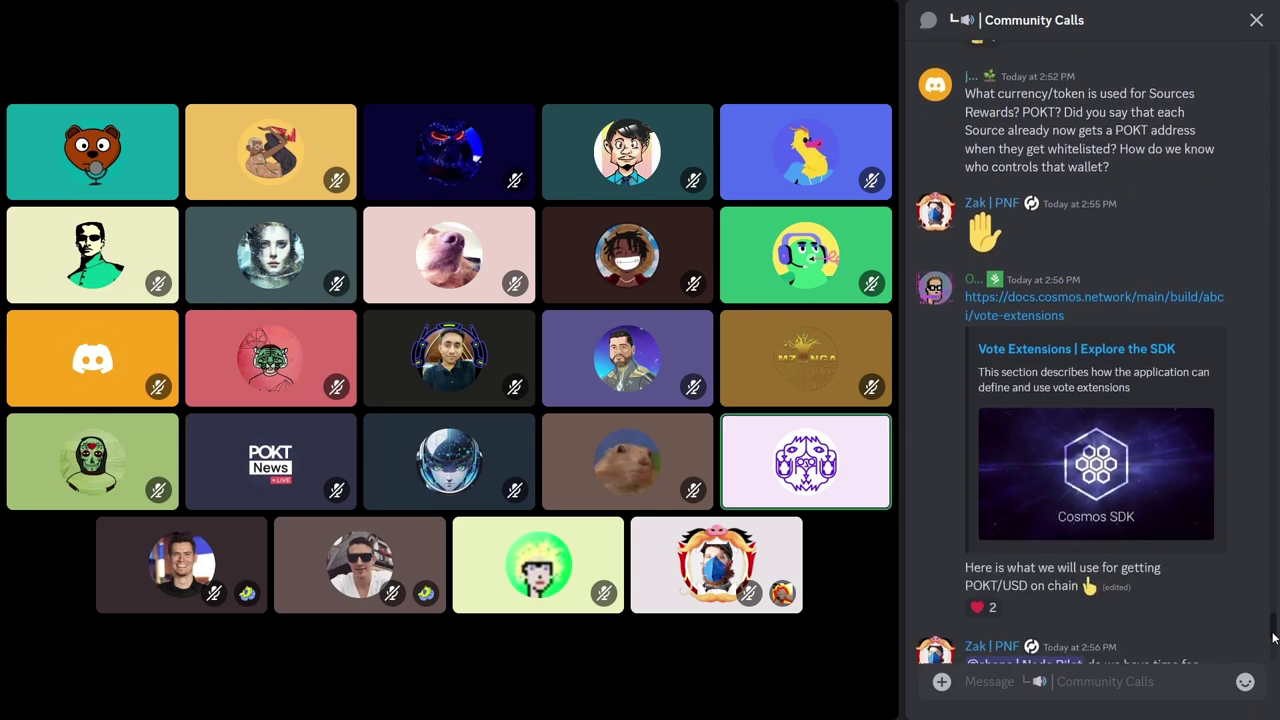
pyautogui.scroll(-6, 1274, 637)
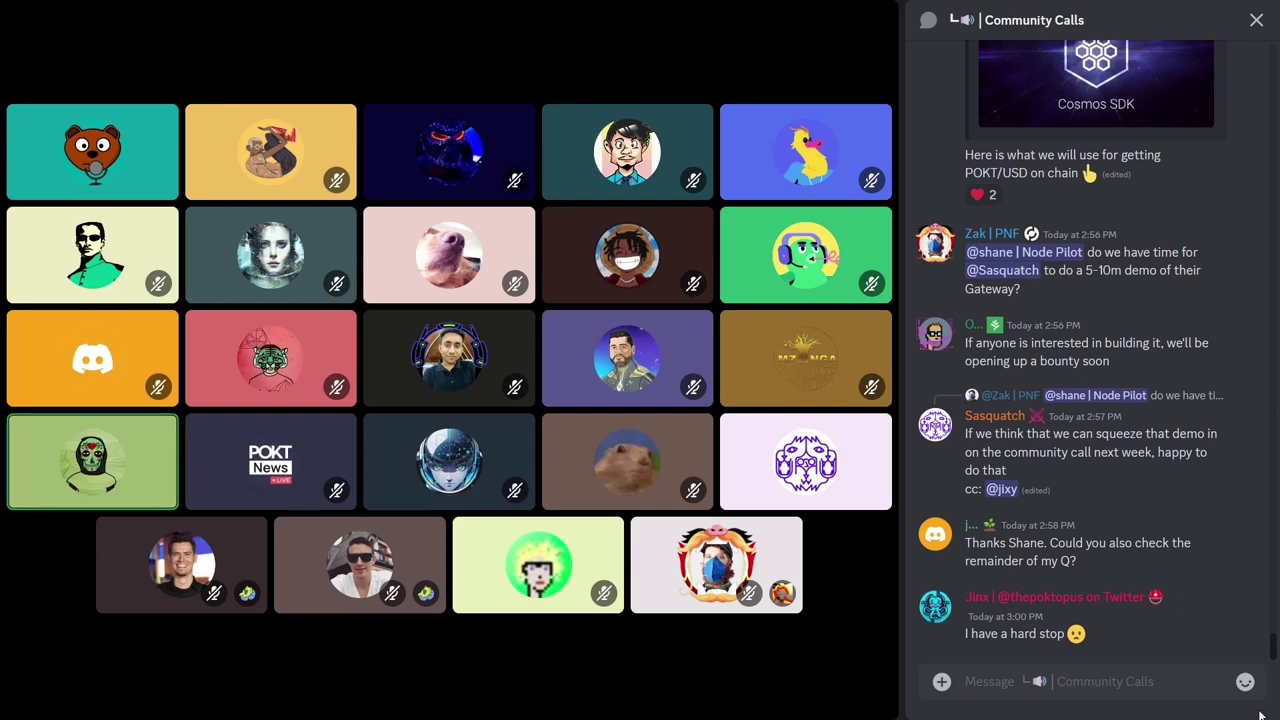
pyautogui.moveTo(830, 523)
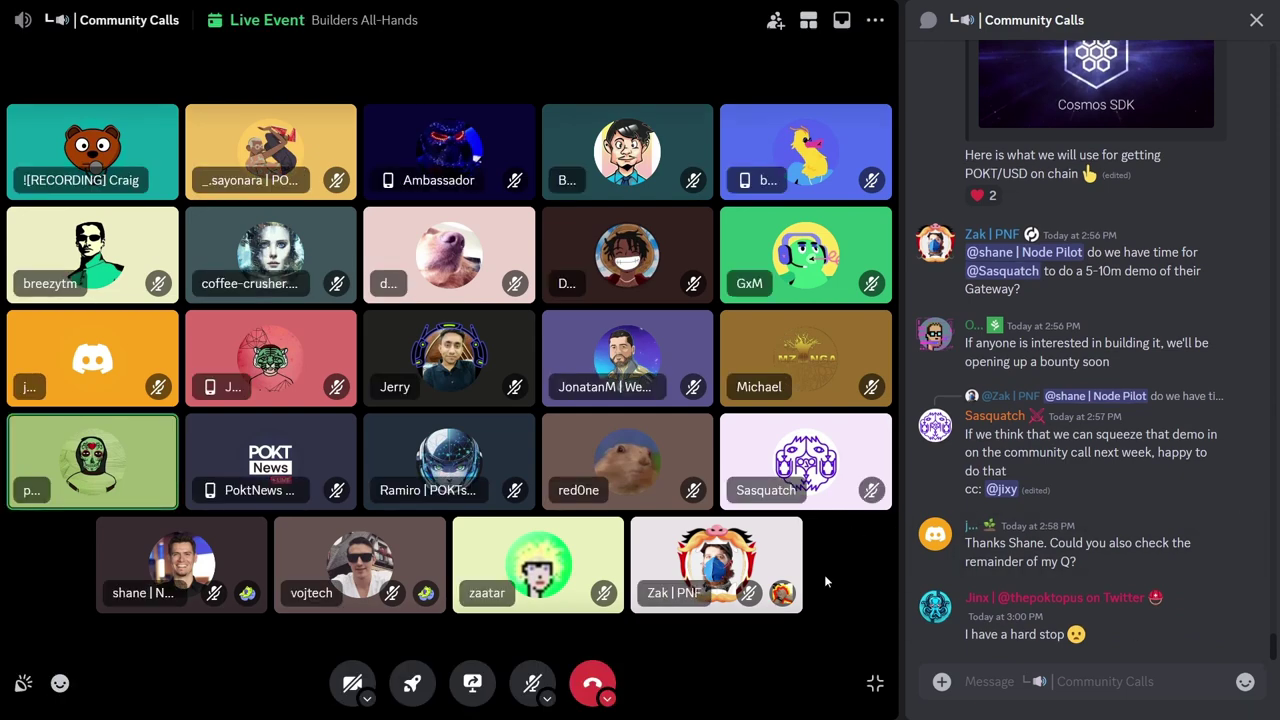